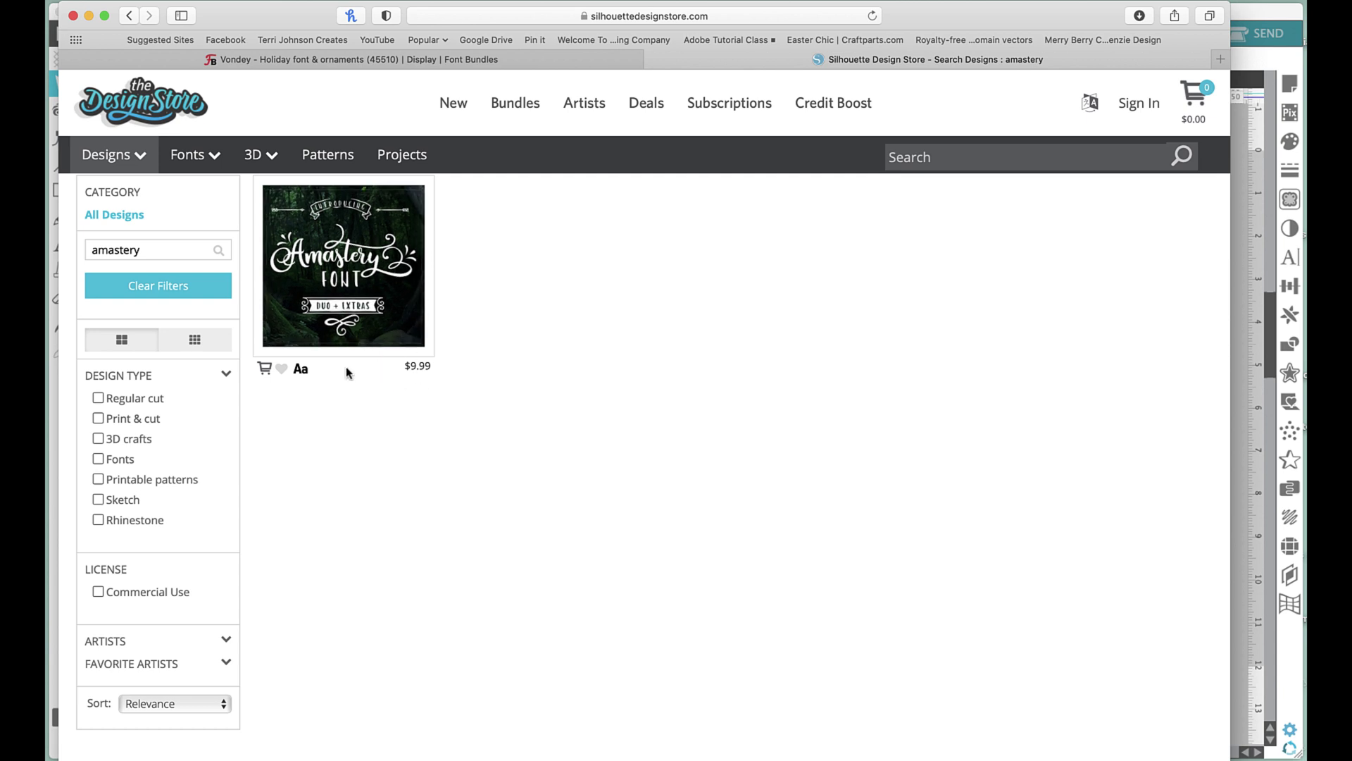
Open the Amastery font's product details and scroll down to its Preview Text section.
{"action": "left_click", "coordinate": [344, 302]}
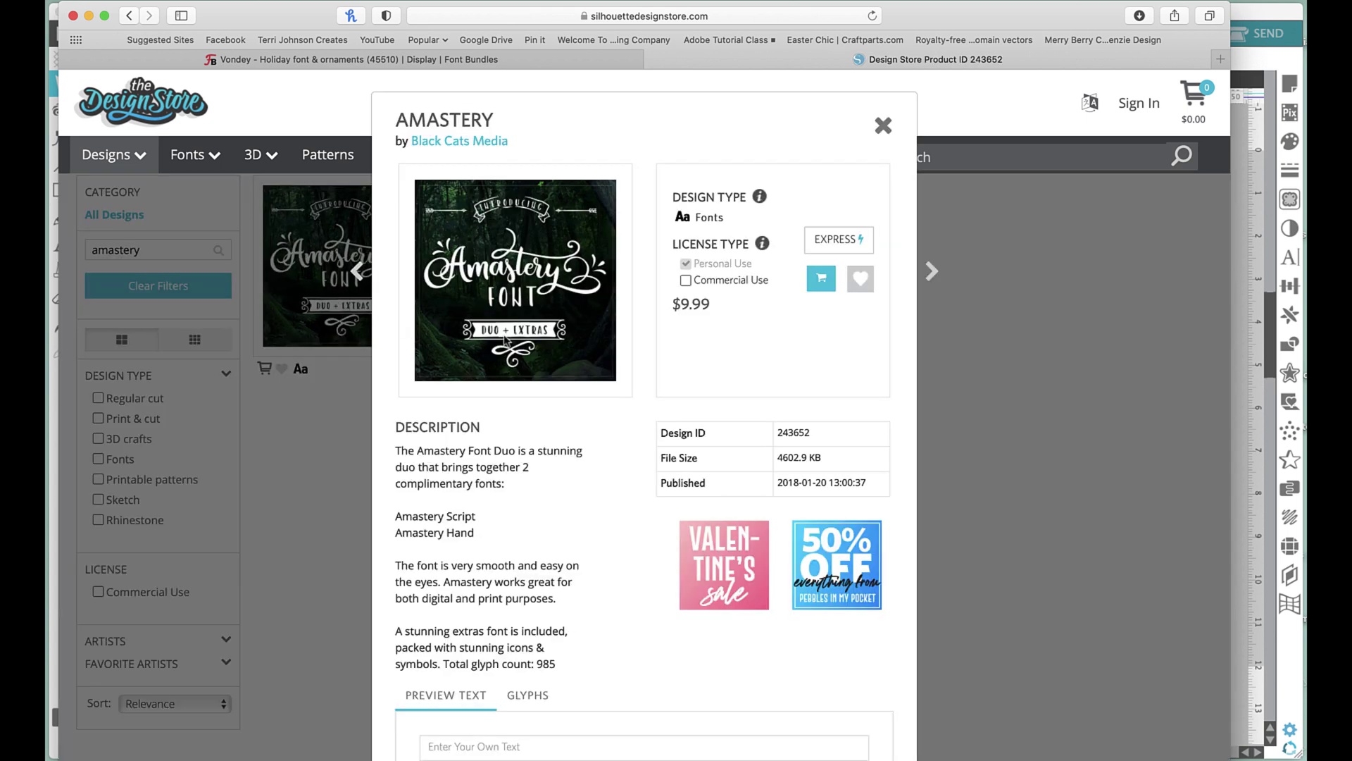
{"action": "left_click_drag", "start_coordinate": [646, 130], "coordinate": [648, 102]}
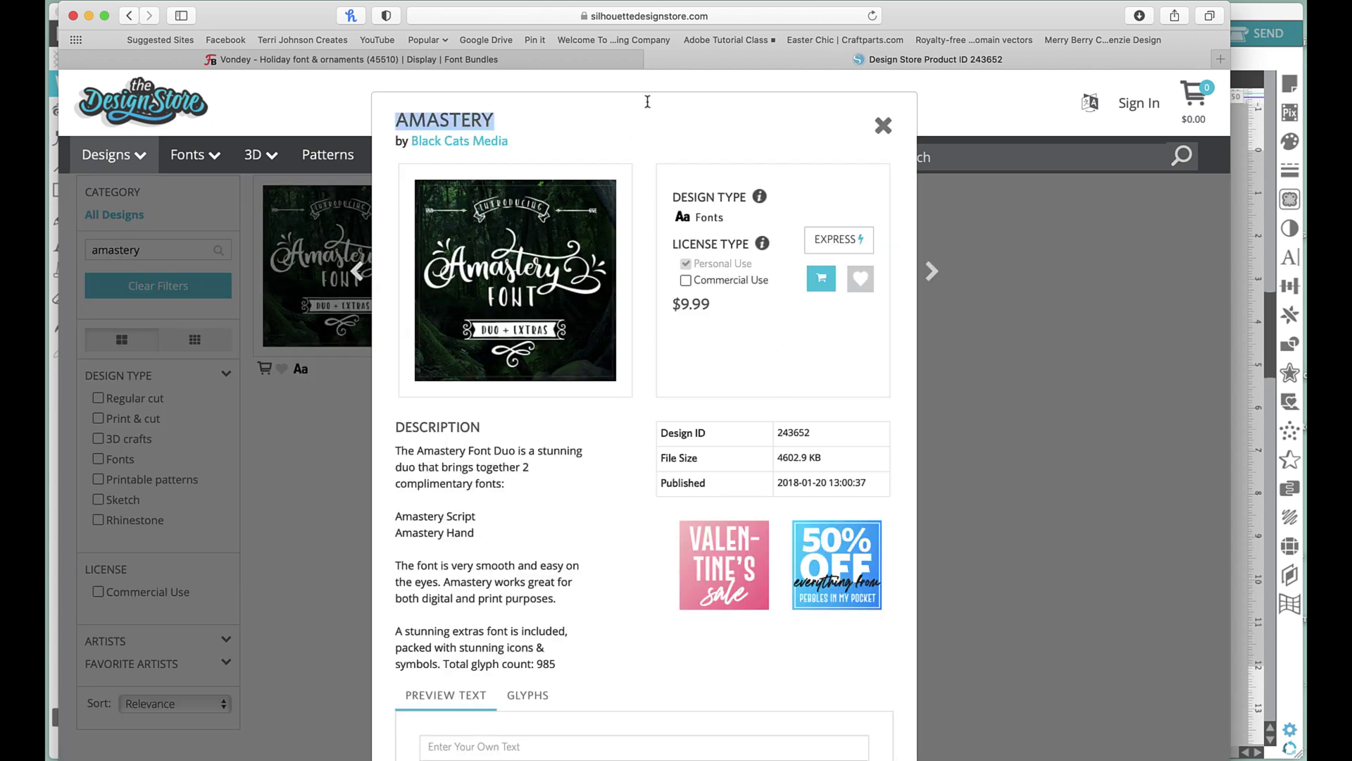
{"action": "scroll", "coordinate": [650, 111], "scroll_direction": "down", "scroll_amount": 2}
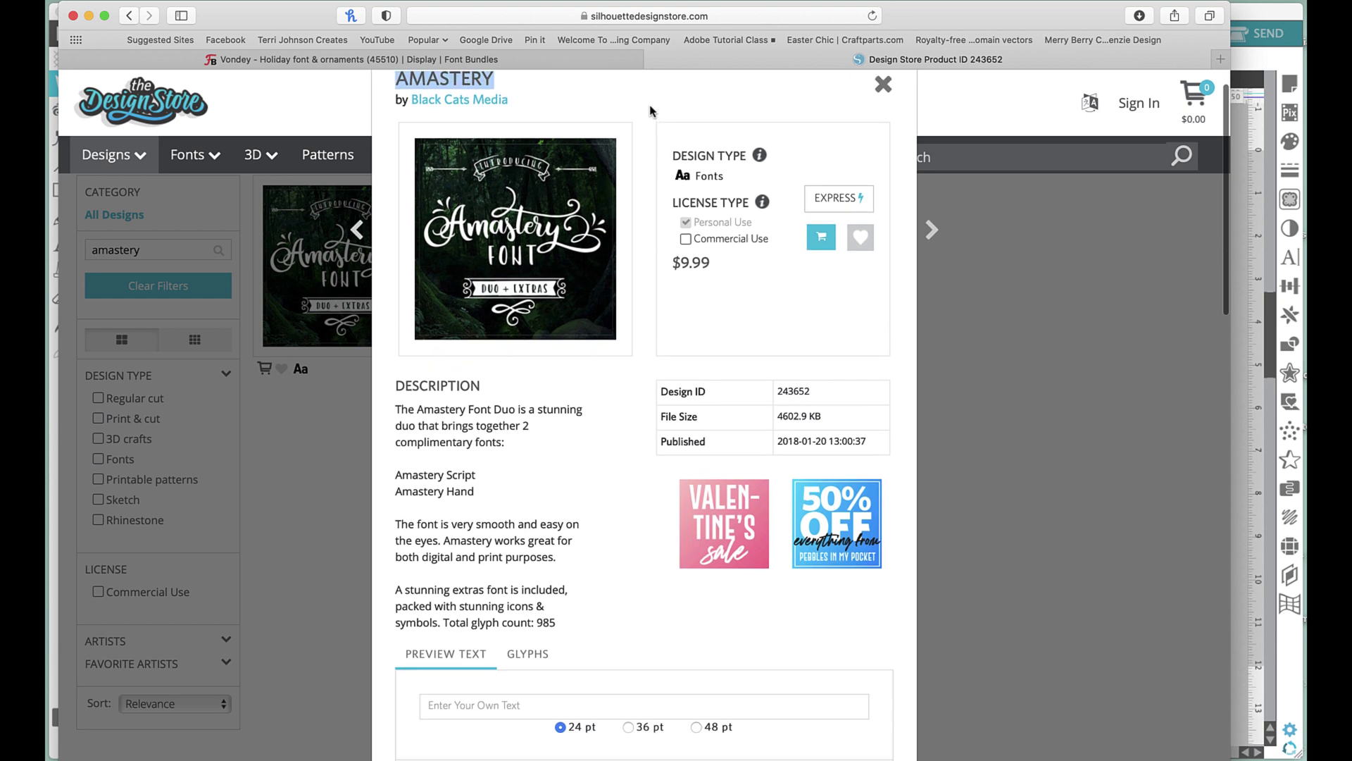
{"action": "scroll", "coordinate": [650, 111], "scroll_direction": "down", "scroll_amount": 1}
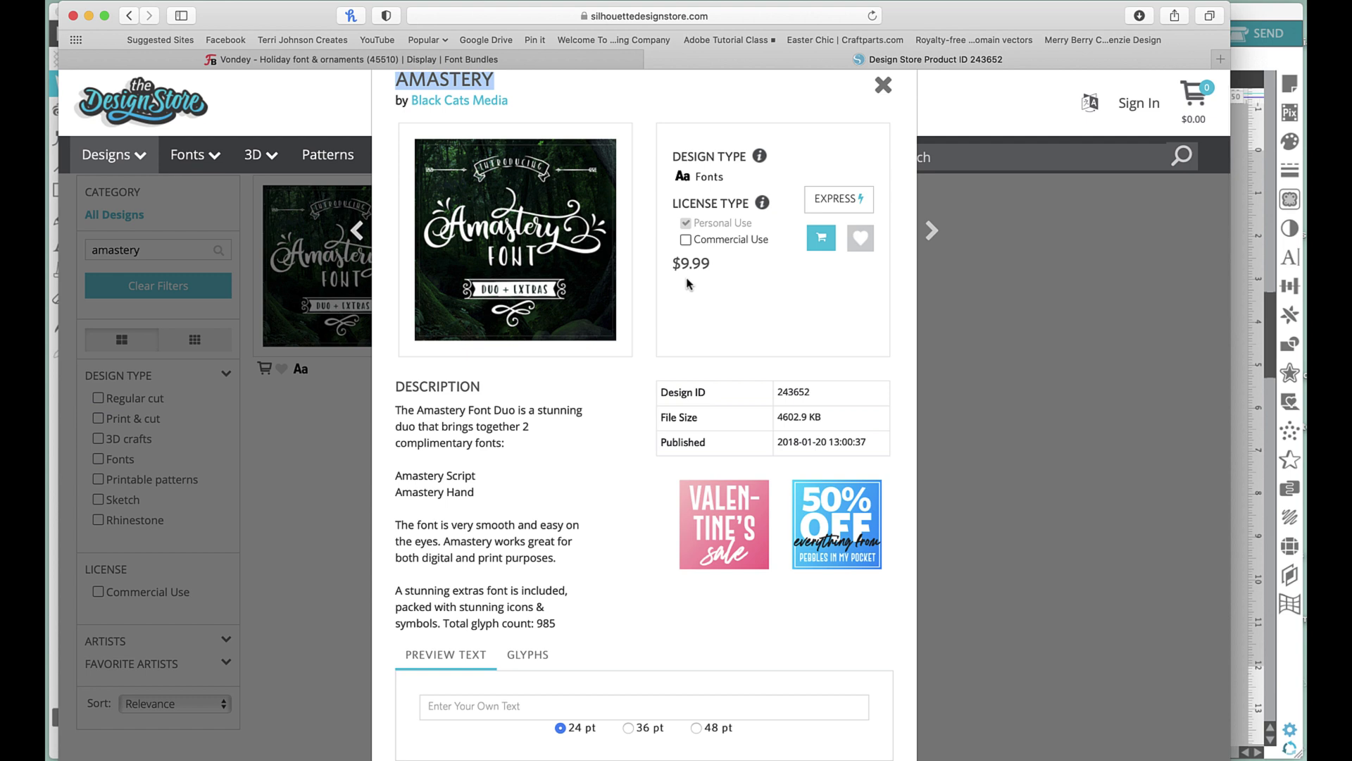
{"action": "scroll", "coordinate": [415, 442], "scroll_direction": "down", "scroll_amount": 2}
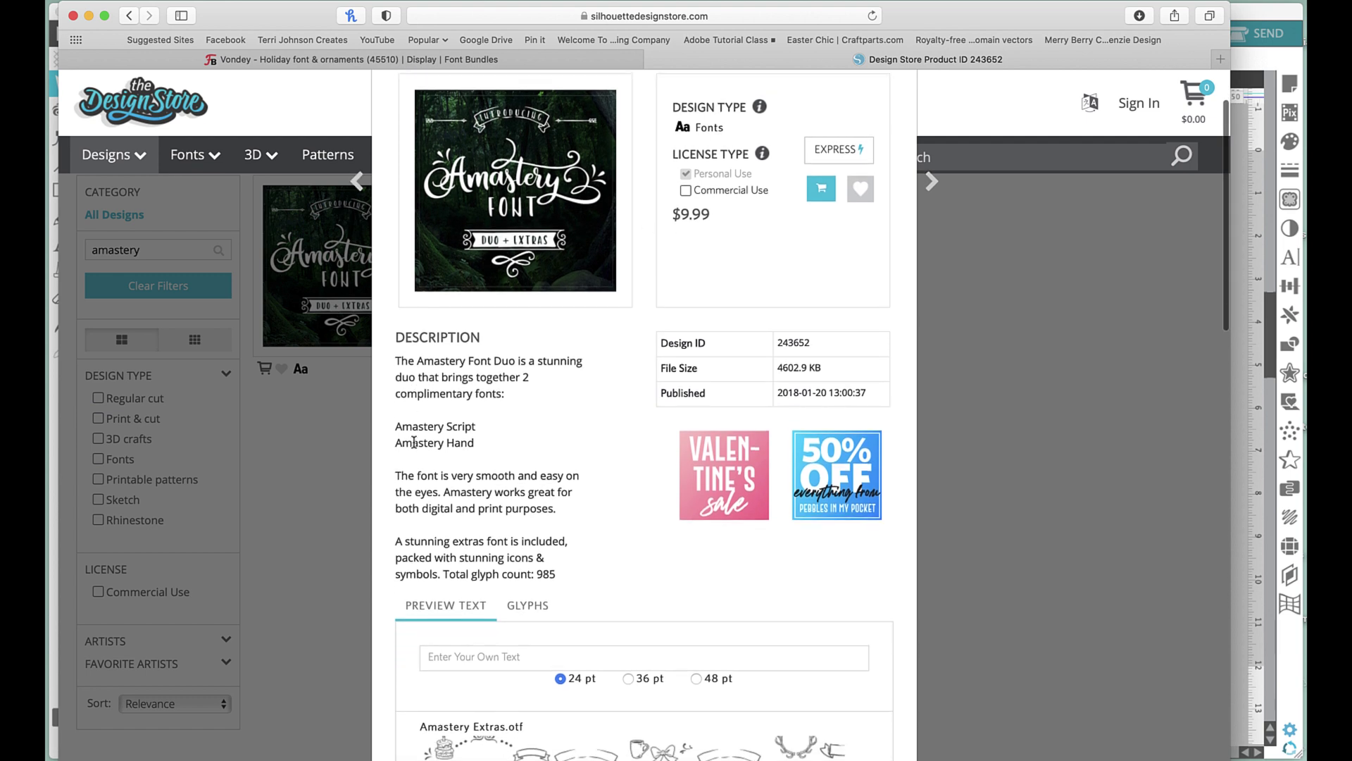
{"action": "scroll", "coordinate": [414, 442], "scroll_direction": "down", "scroll_amount": 3}
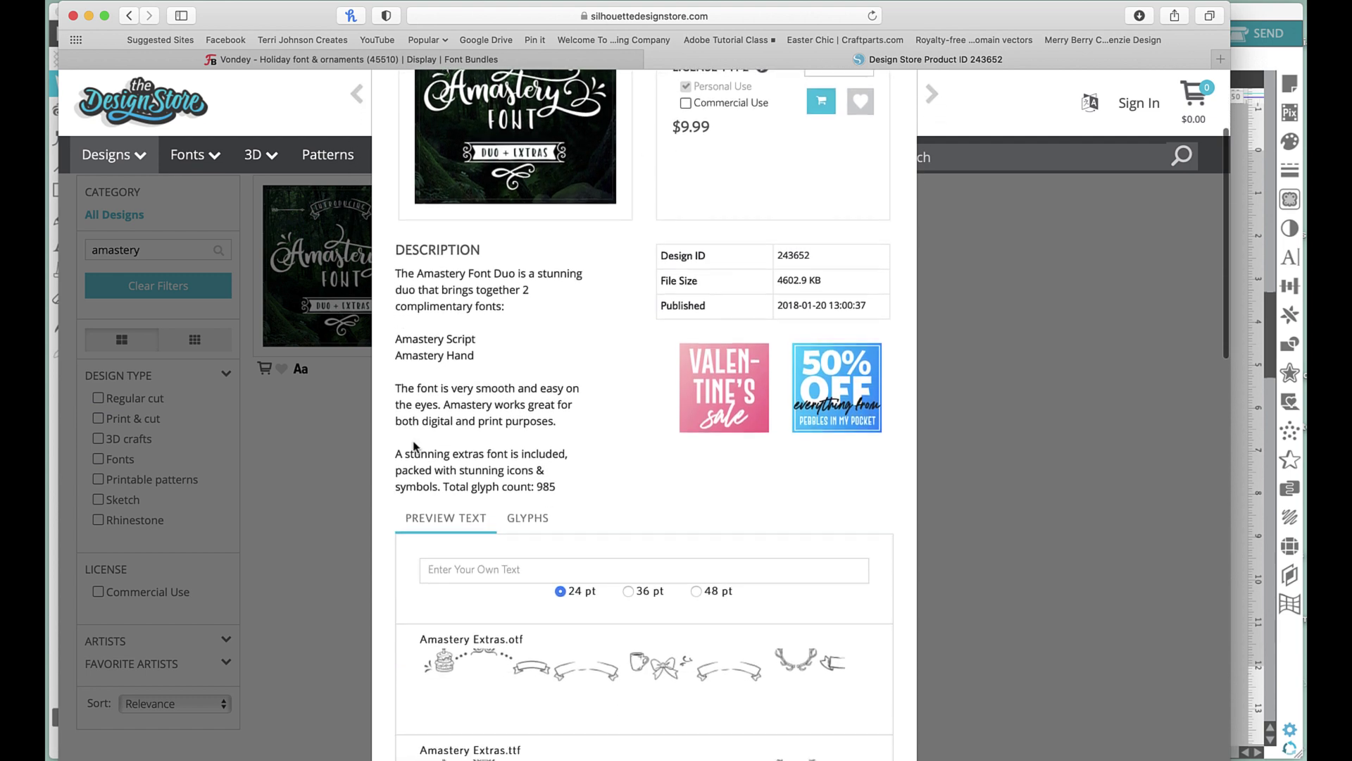
{"action": "scroll", "coordinate": [414, 445], "scroll_direction": "down", "scroll_amount": 3}
{"action": "scroll", "coordinate": [416, 448], "scroll_direction": "down", "scroll_amount": 2}
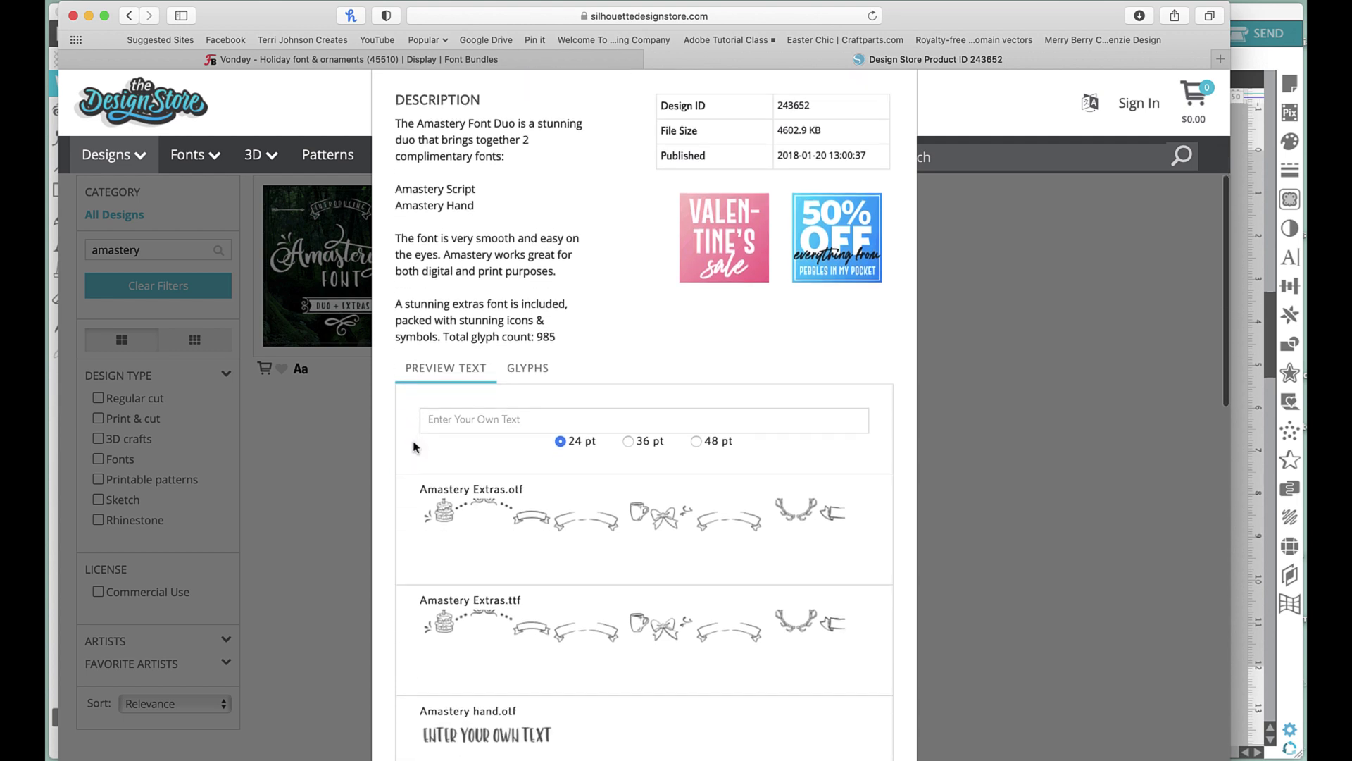
Enter a custom name as Amastery's preview text and scroll through the samples.
{"action": "left_click", "coordinate": [491, 424]}
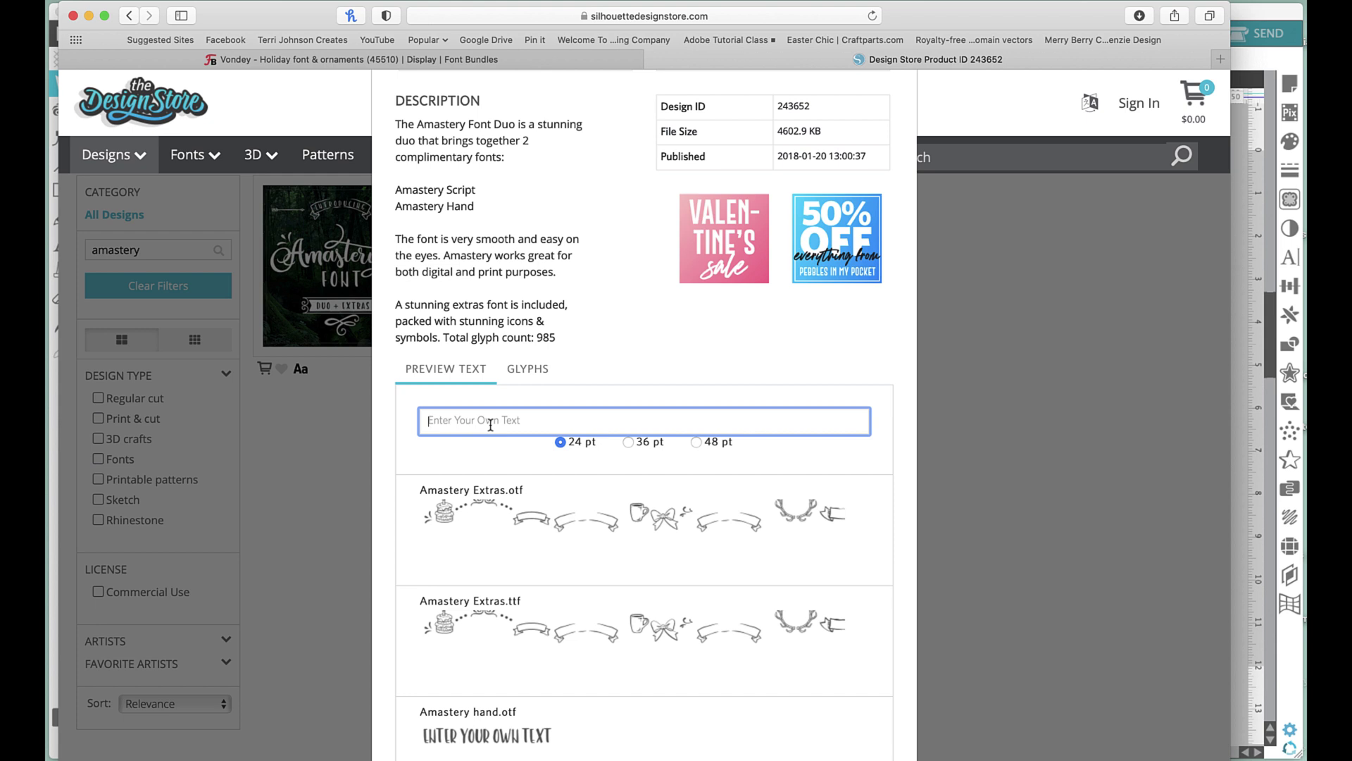
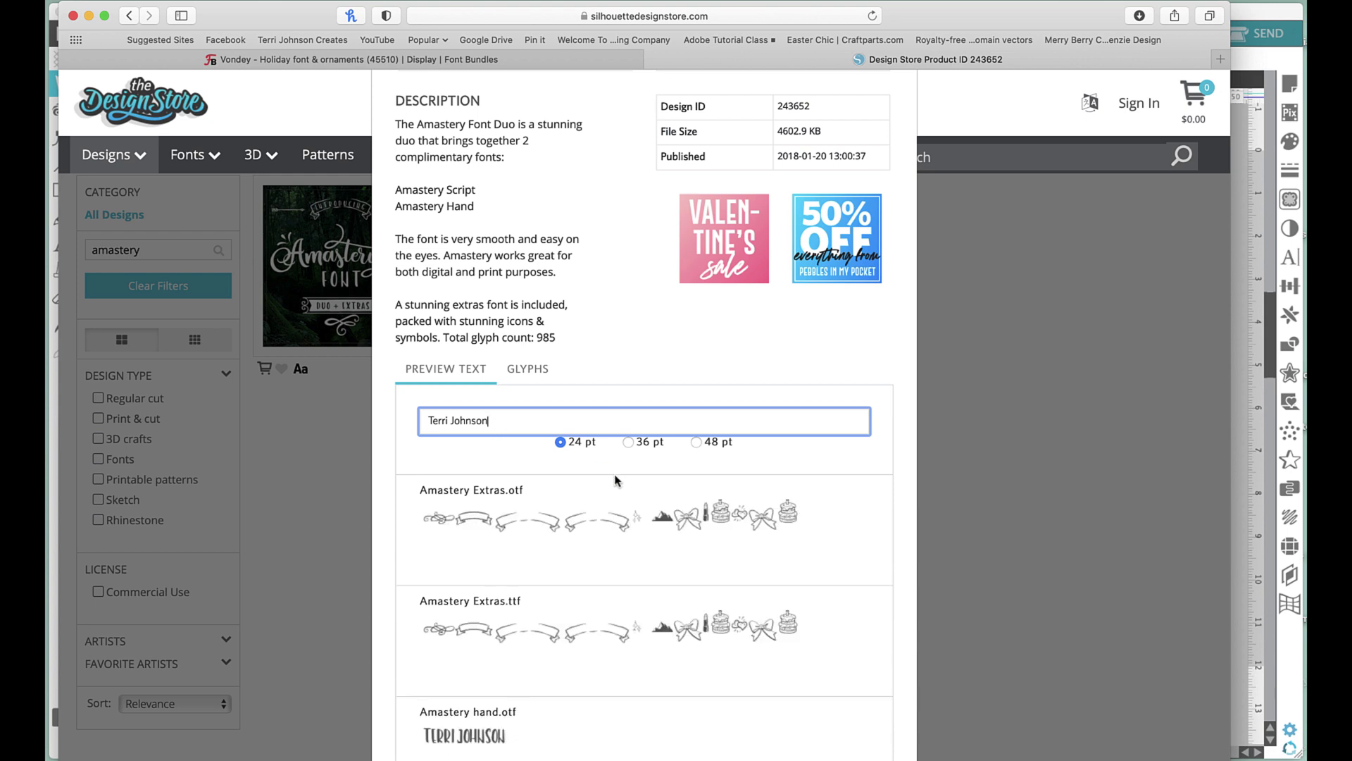
{"action": "scroll", "coordinate": [615, 480], "scroll_direction": "down", "scroll_amount": 3}
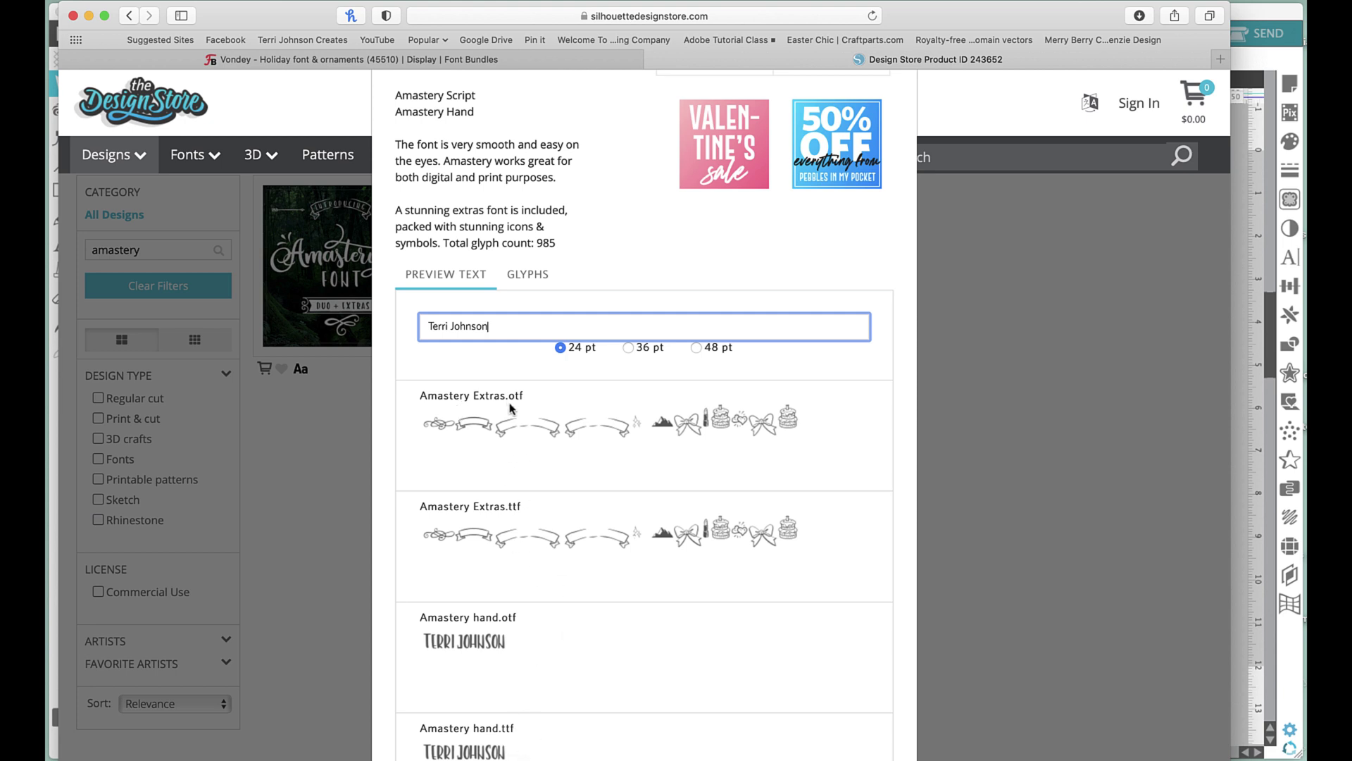
{"action": "scroll", "coordinate": [542, 521], "scroll_direction": "down", "scroll_amount": 5}
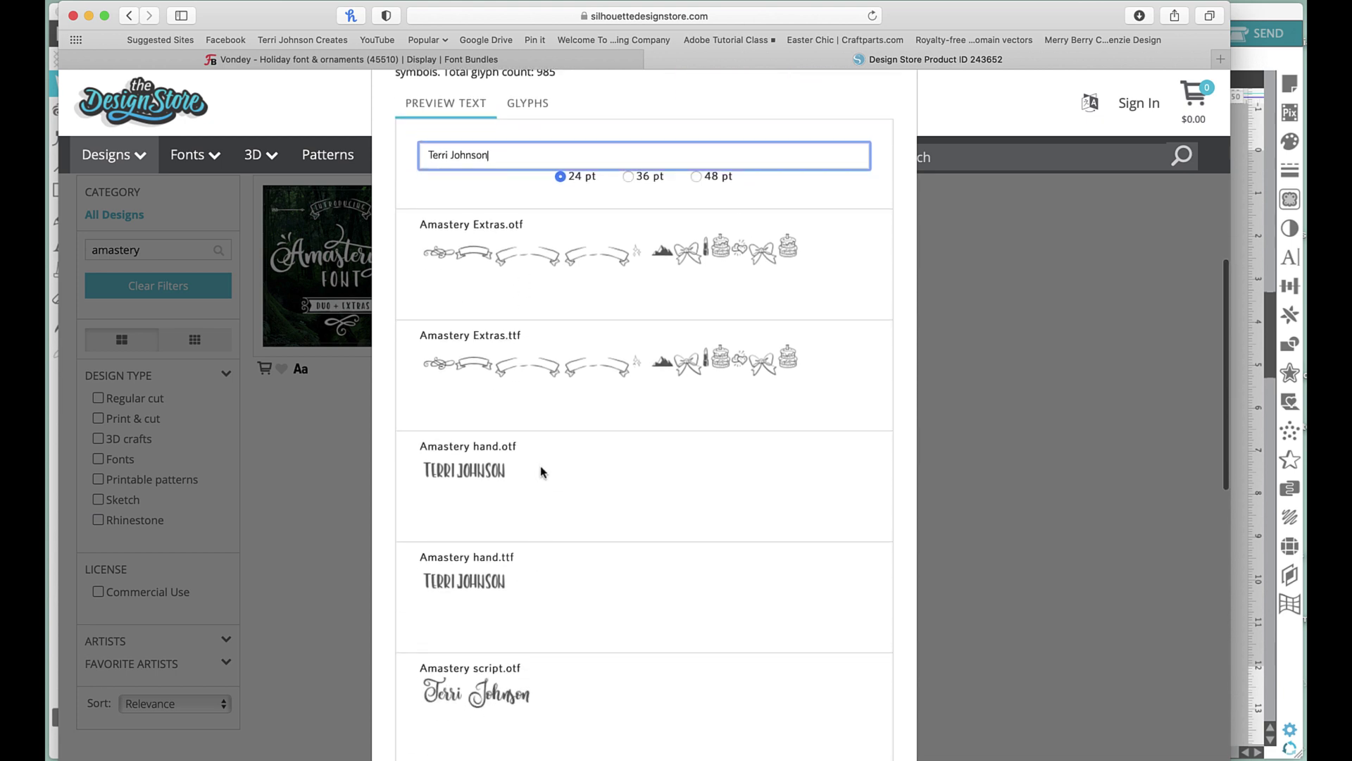
{"action": "scroll", "coordinate": [586, 563], "scroll_direction": "down", "scroll_amount": 5}
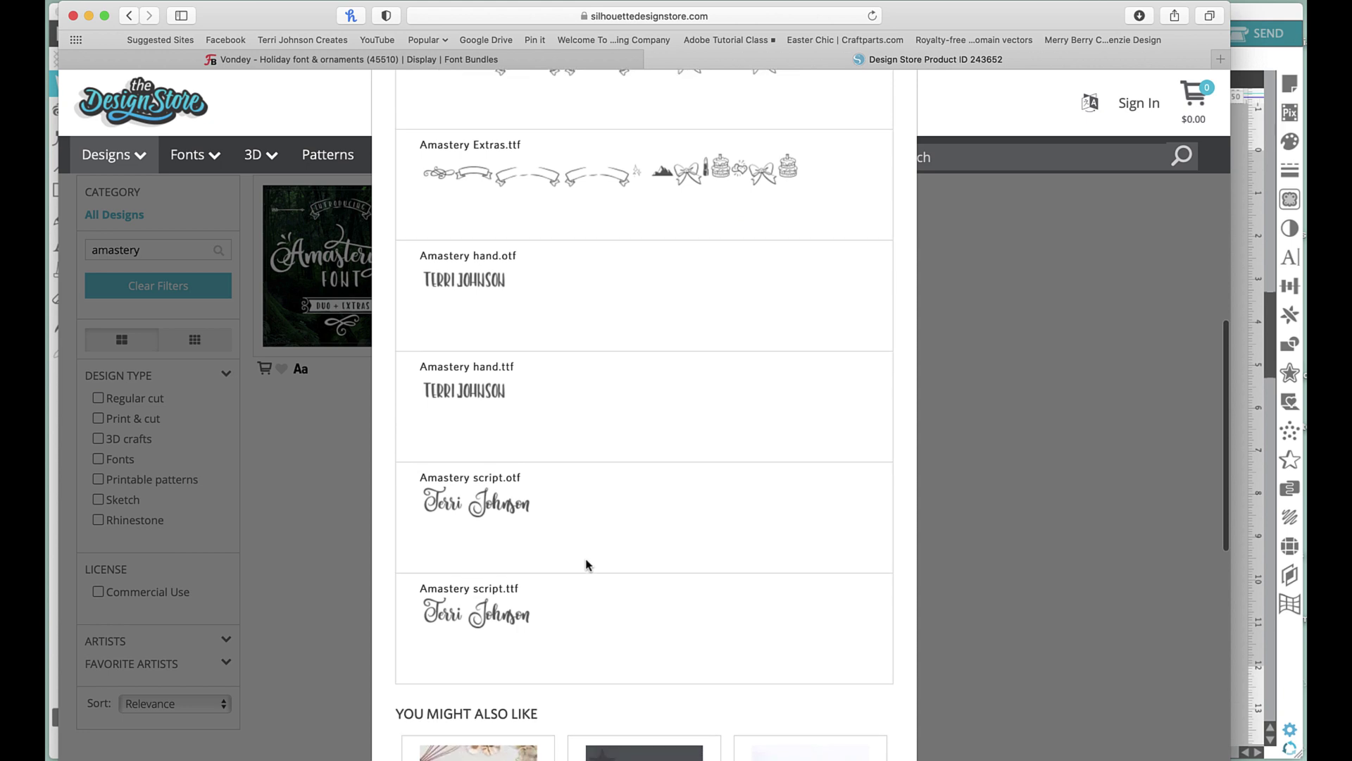
{"action": "scroll", "coordinate": [519, 538], "scroll_direction": "up", "scroll_amount": 10}
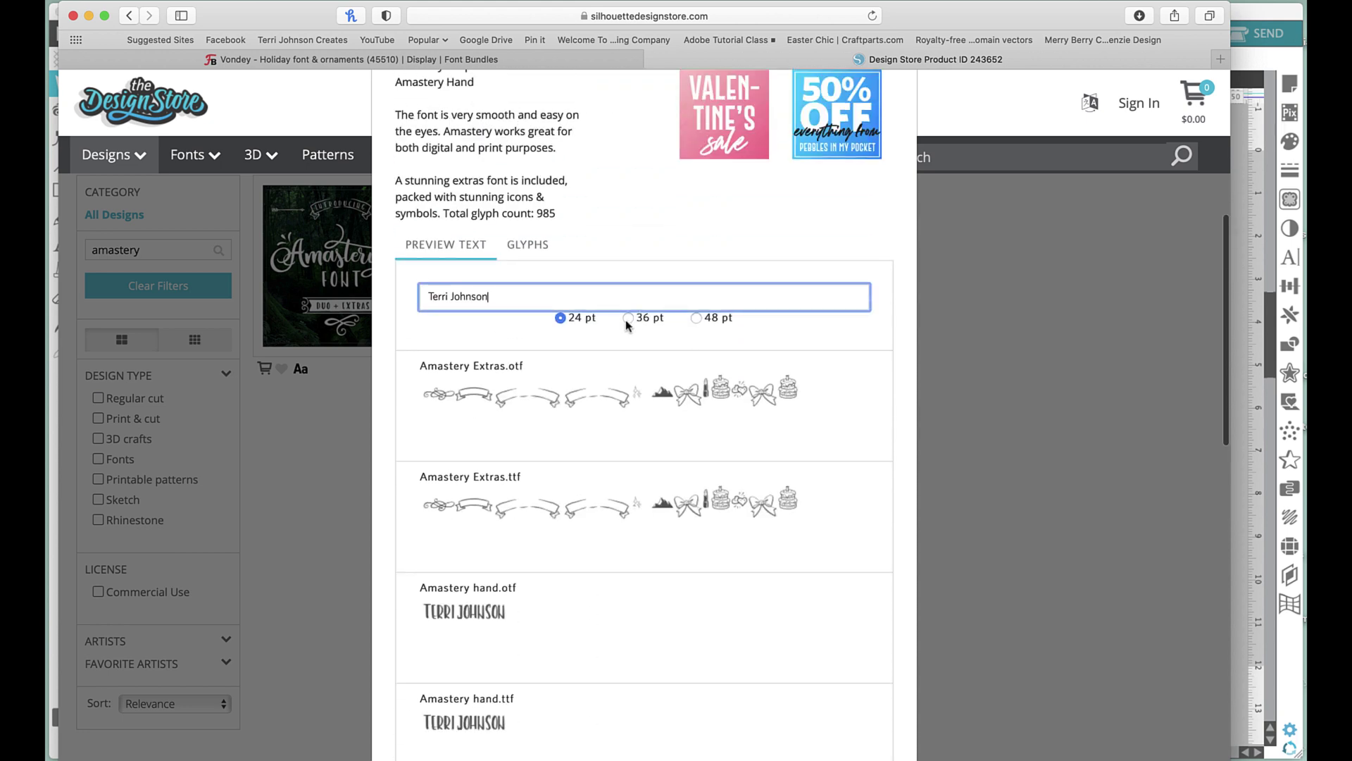
Switch the Amastery font previews to 36 pt and review every font style.
{"action": "left_click", "coordinate": [629, 318]}
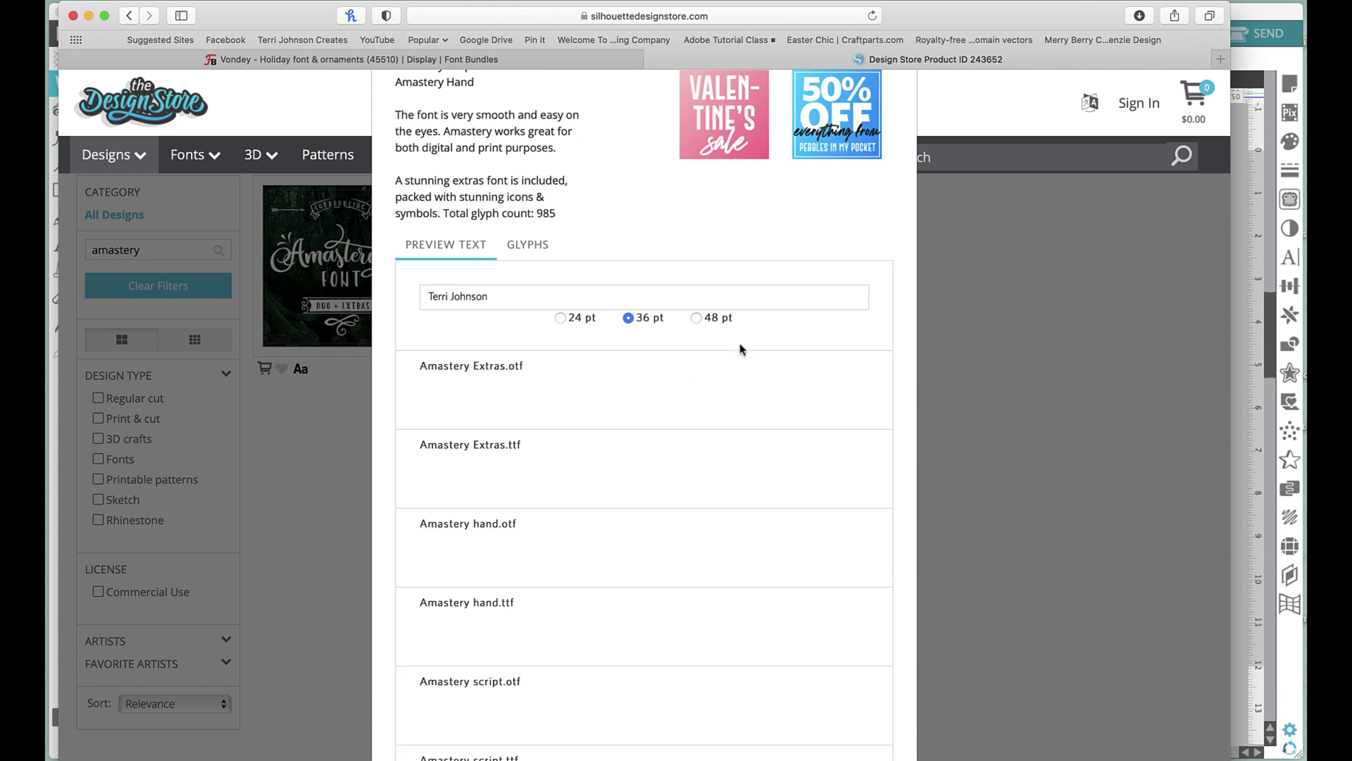
{"action": "scroll", "coordinate": [741, 349], "scroll_direction": "down", "scroll_amount": 5}
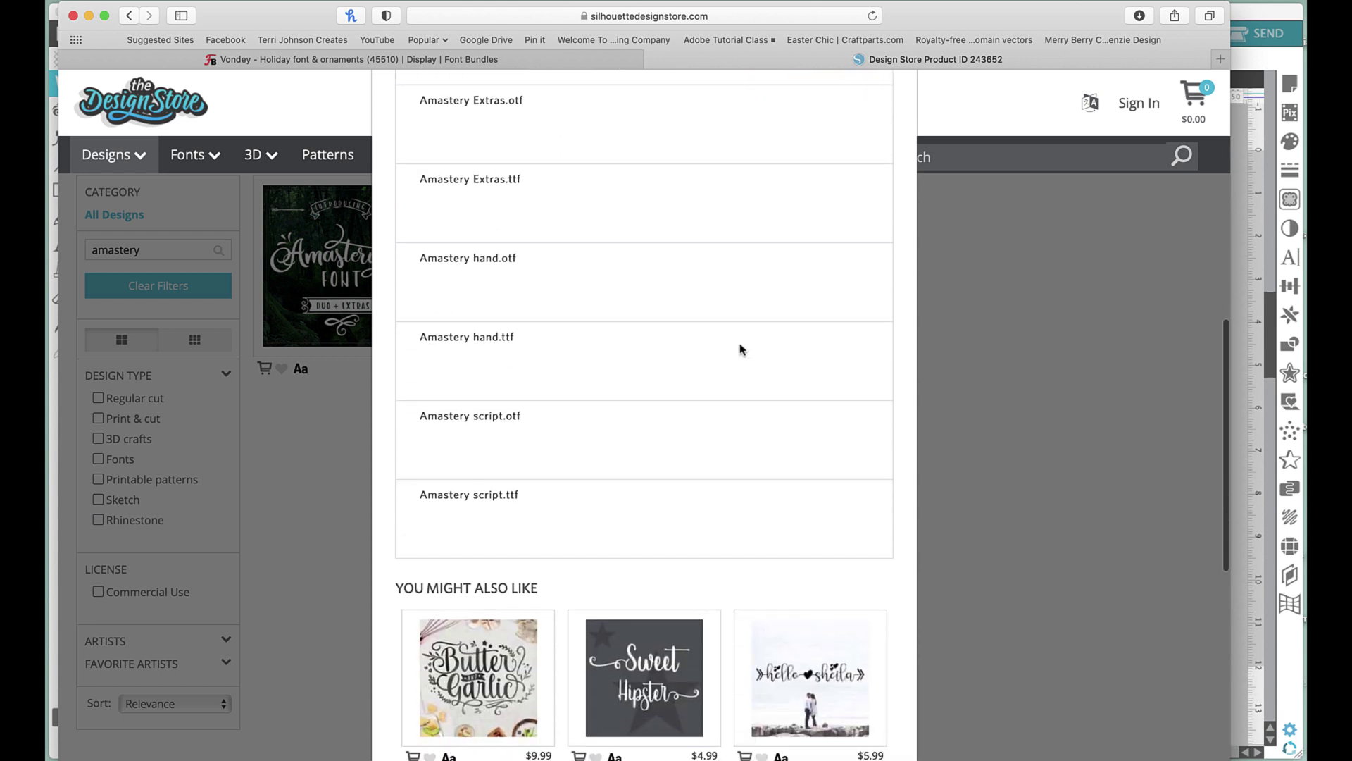
{"action": "scroll", "coordinate": [740, 348], "scroll_direction": "up", "scroll_amount": 4}
{"action": "scroll", "coordinate": [739, 348], "scroll_direction": "down", "scroll_amount": 8}
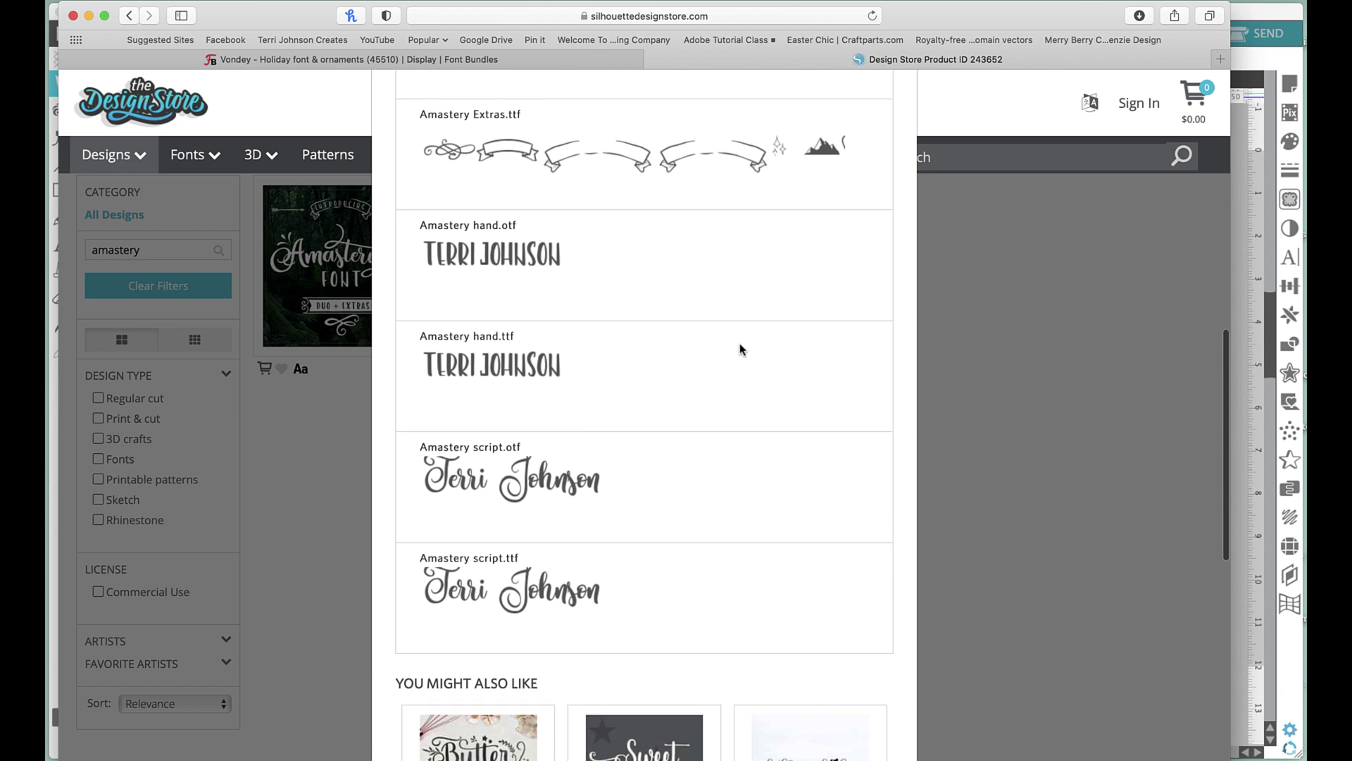
{"action": "scroll", "coordinate": [739, 344], "scroll_direction": "up", "scroll_amount": 10}
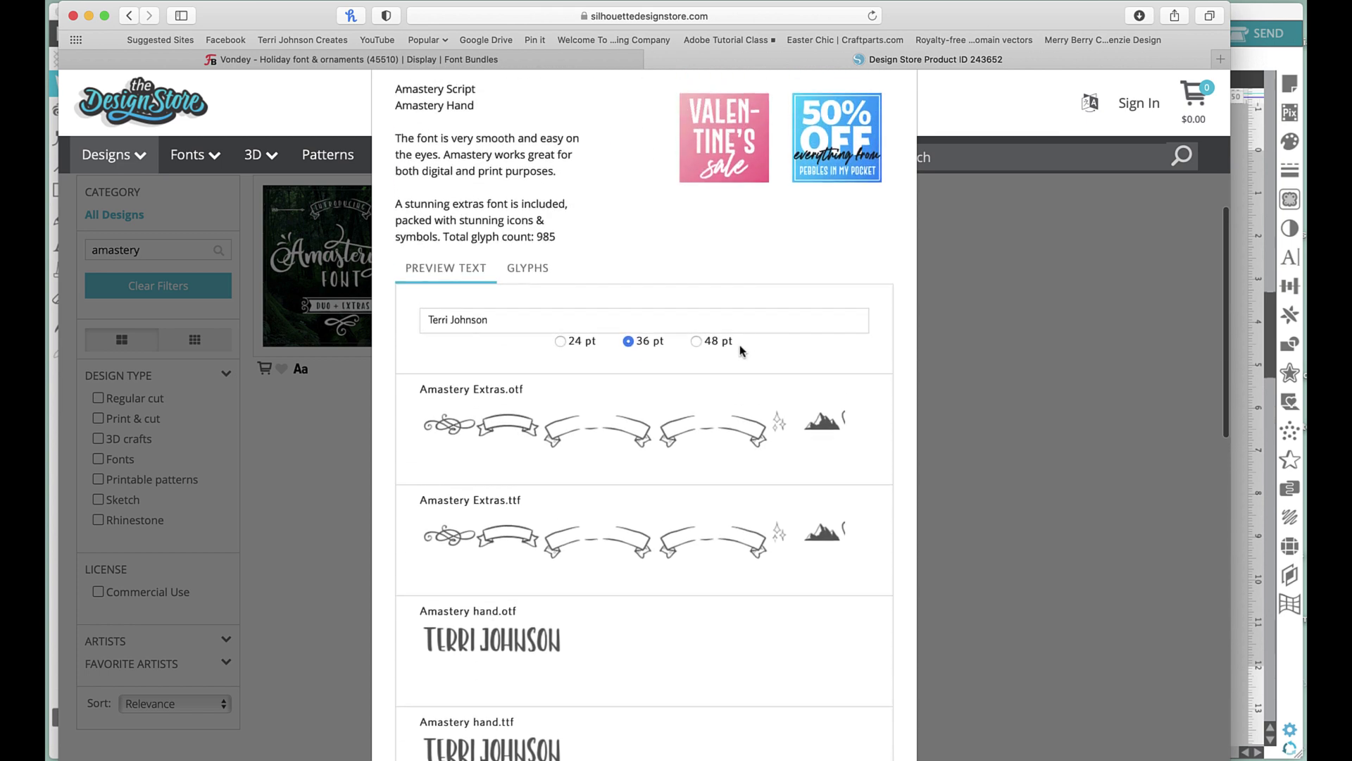
Show the Amastery Glyphs tab and scroll through the first glyph charts.
{"action": "left_click", "coordinate": [538, 274]}
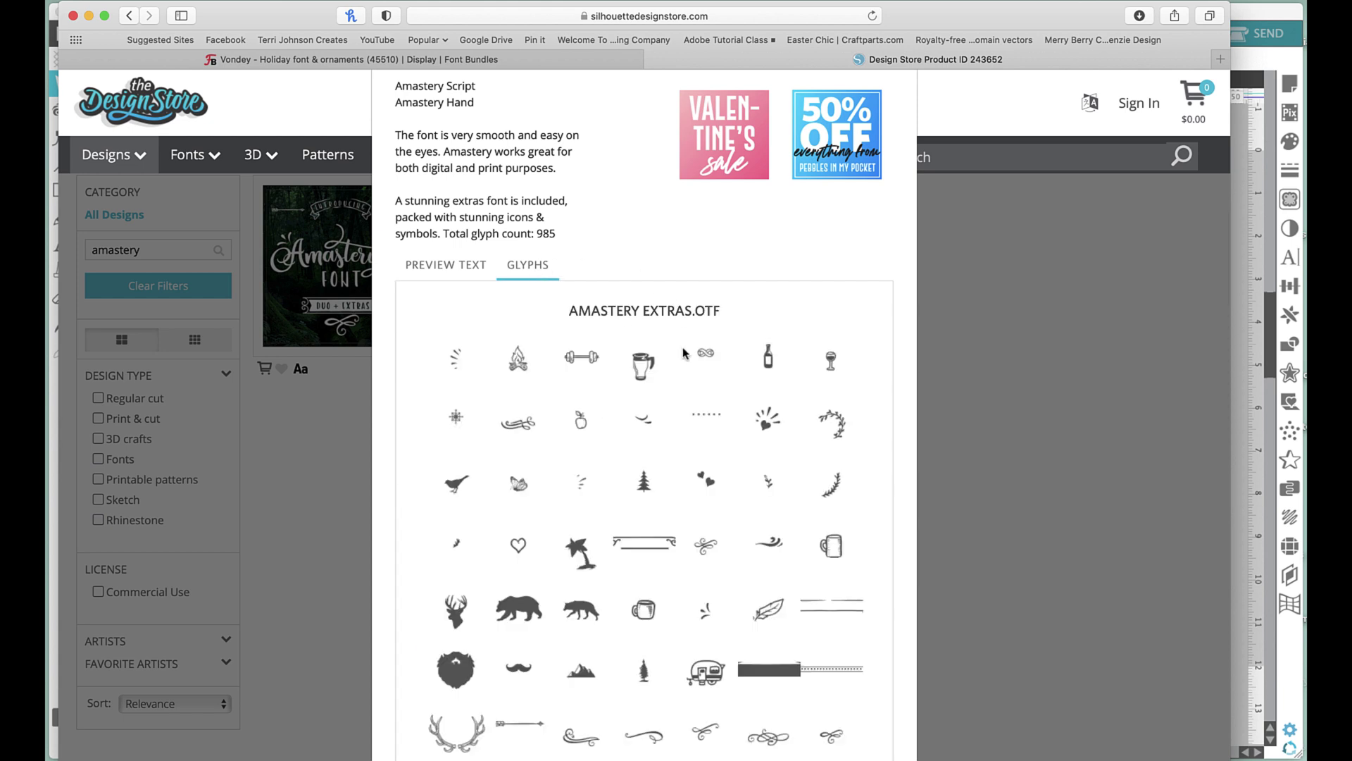
{"action": "scroll", "coordinate": [683, 353], "scroll_direction": "down", "scroll_amount": 5}
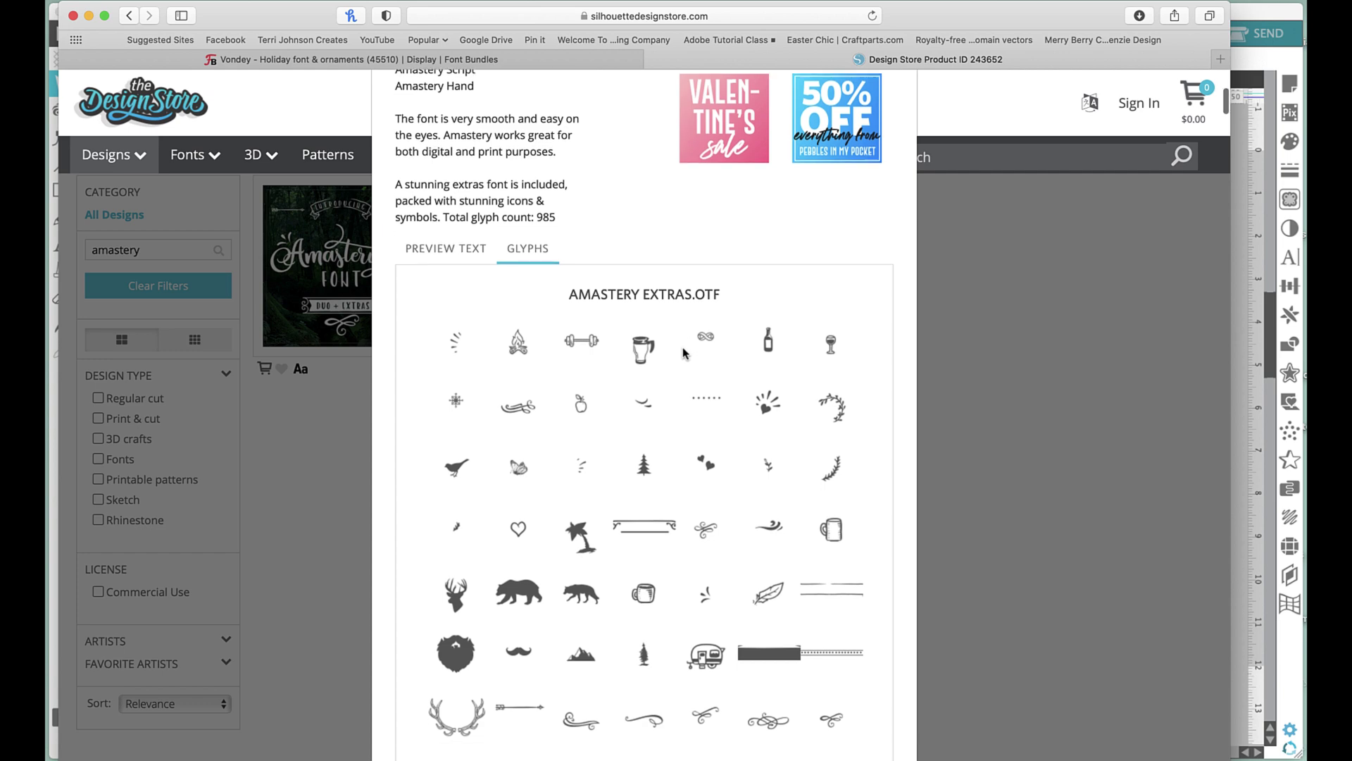
{"action": "scroll", "coordinate": [683, 353], "scroll_direction": "down", "scroll_amount": 5}
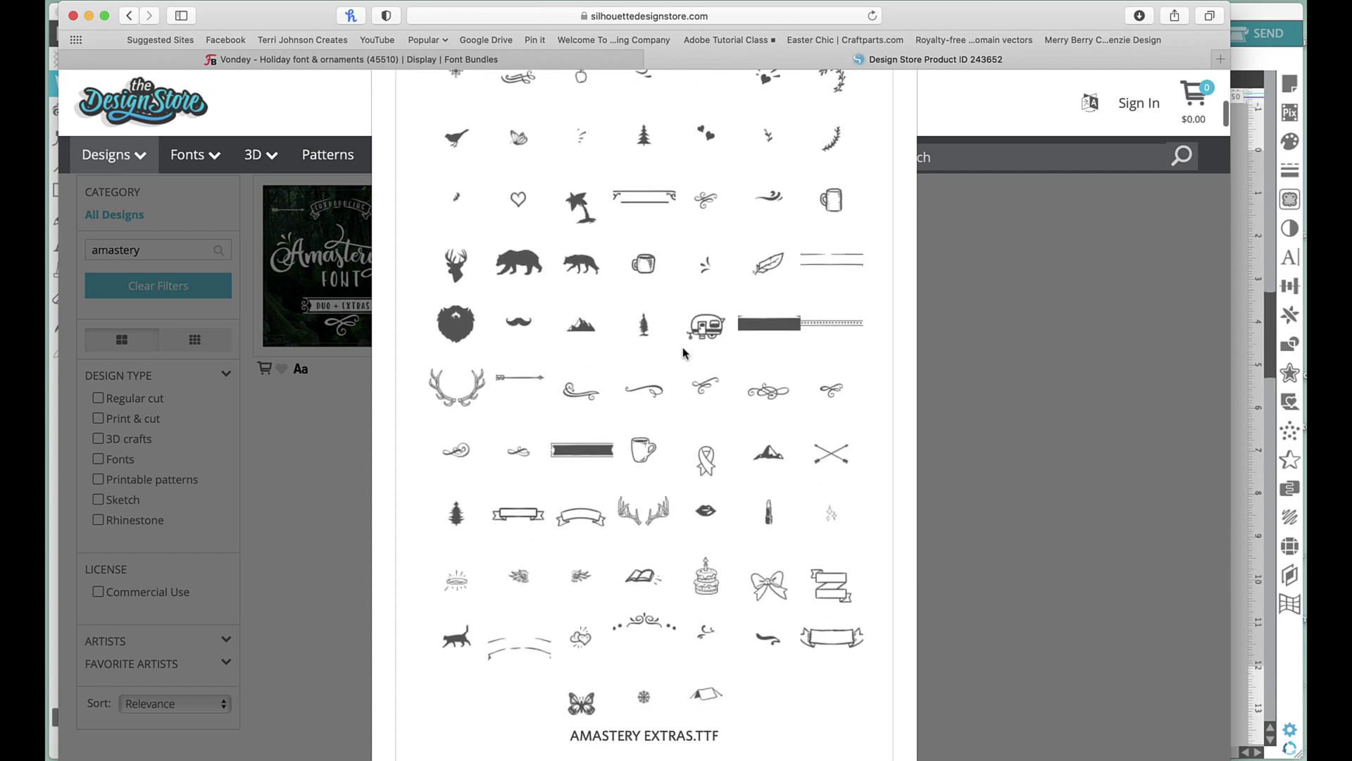
{"action": "scroll", "coordinate": [683, 352], "scroll_direction": "up", "scroll_amount": 4}
{"action": "scroll", "coordinate": [684, 352], "scroll_direction": "down", "scroll_amount": 4}
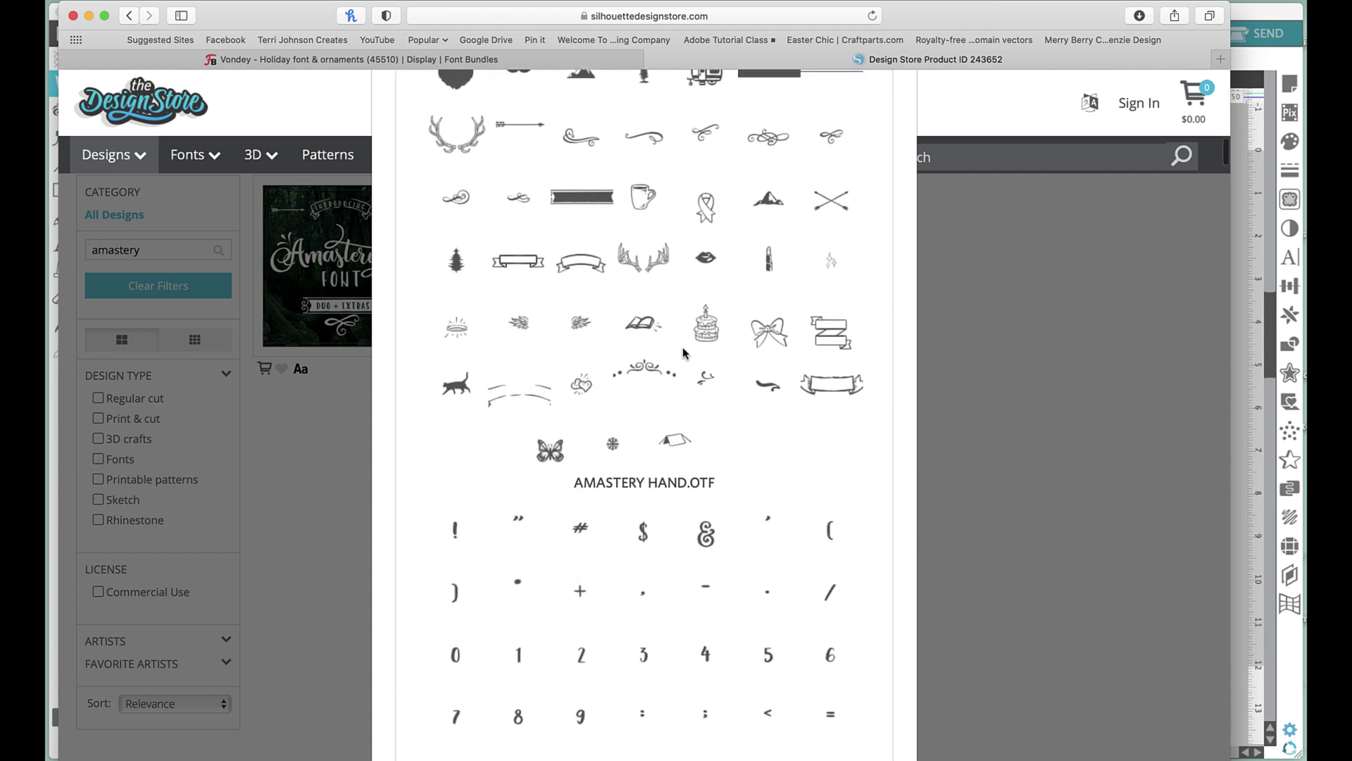
{"action": "scroll", "coordinate": [683, 352], "scroll_direction": "down", "scroll_amount": 12}
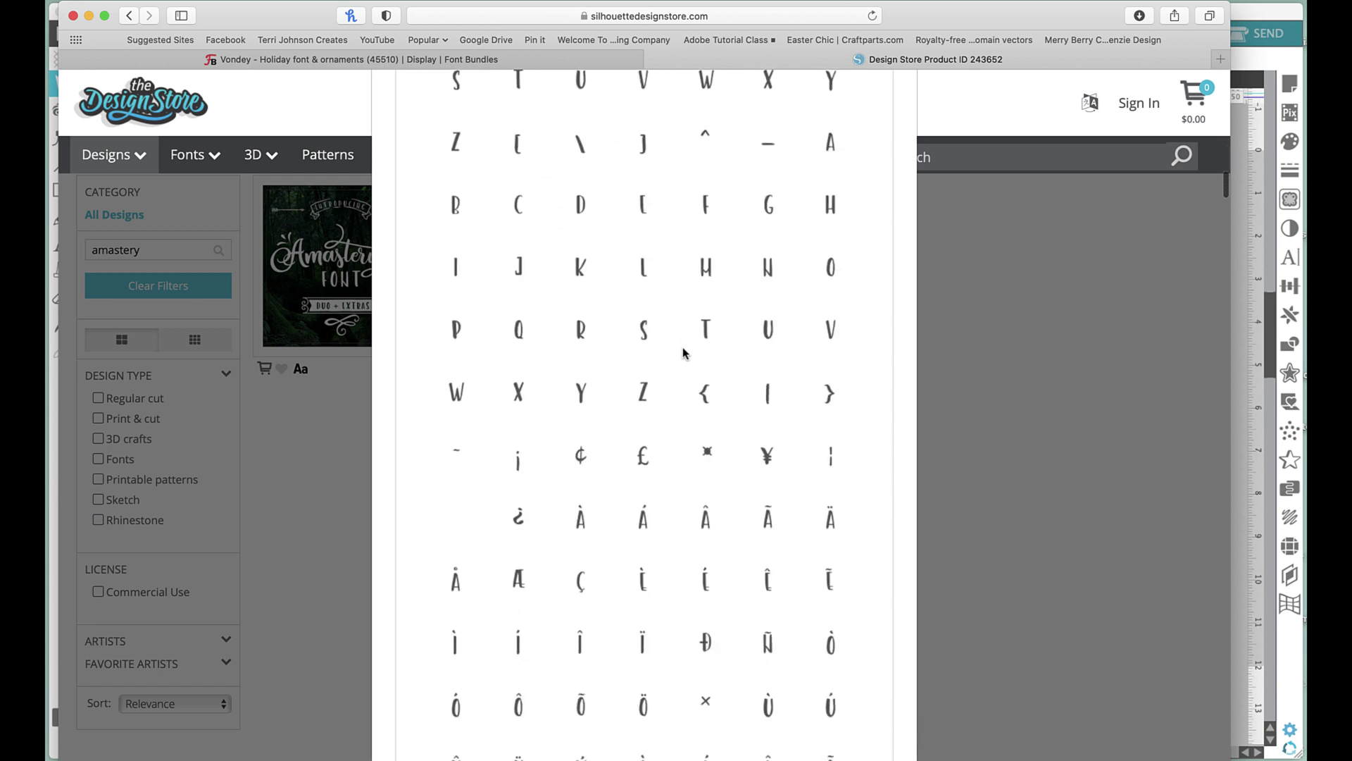
{"action": "scroll", "coordinate": [683, 352], "scroll_direction": "down", "scroll_amount": 9}
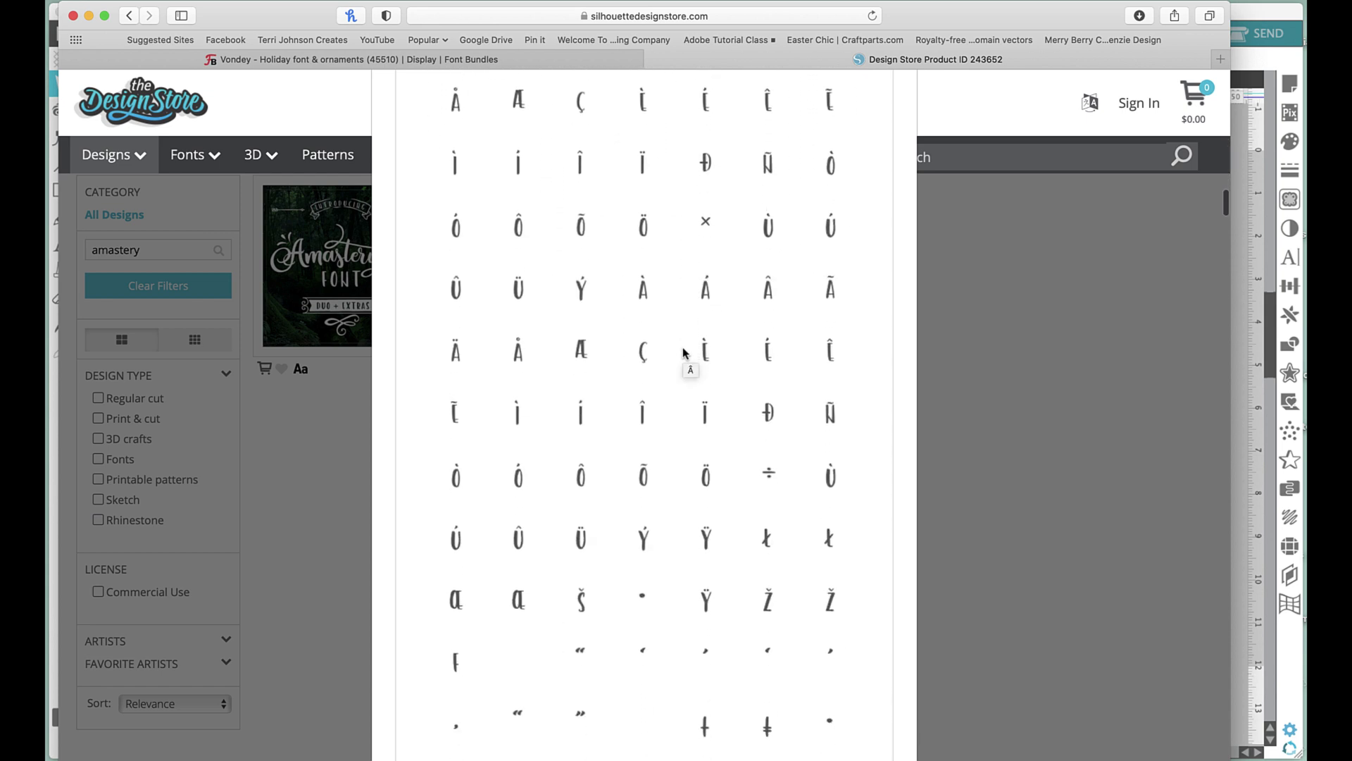
Scroll through the Amastery Hand and Extras glyphs and close the enlarged chart.
{"action": "scroll", "coordinate": [683, 352], "scroll_direction": "down", "scroll_amount": 3}
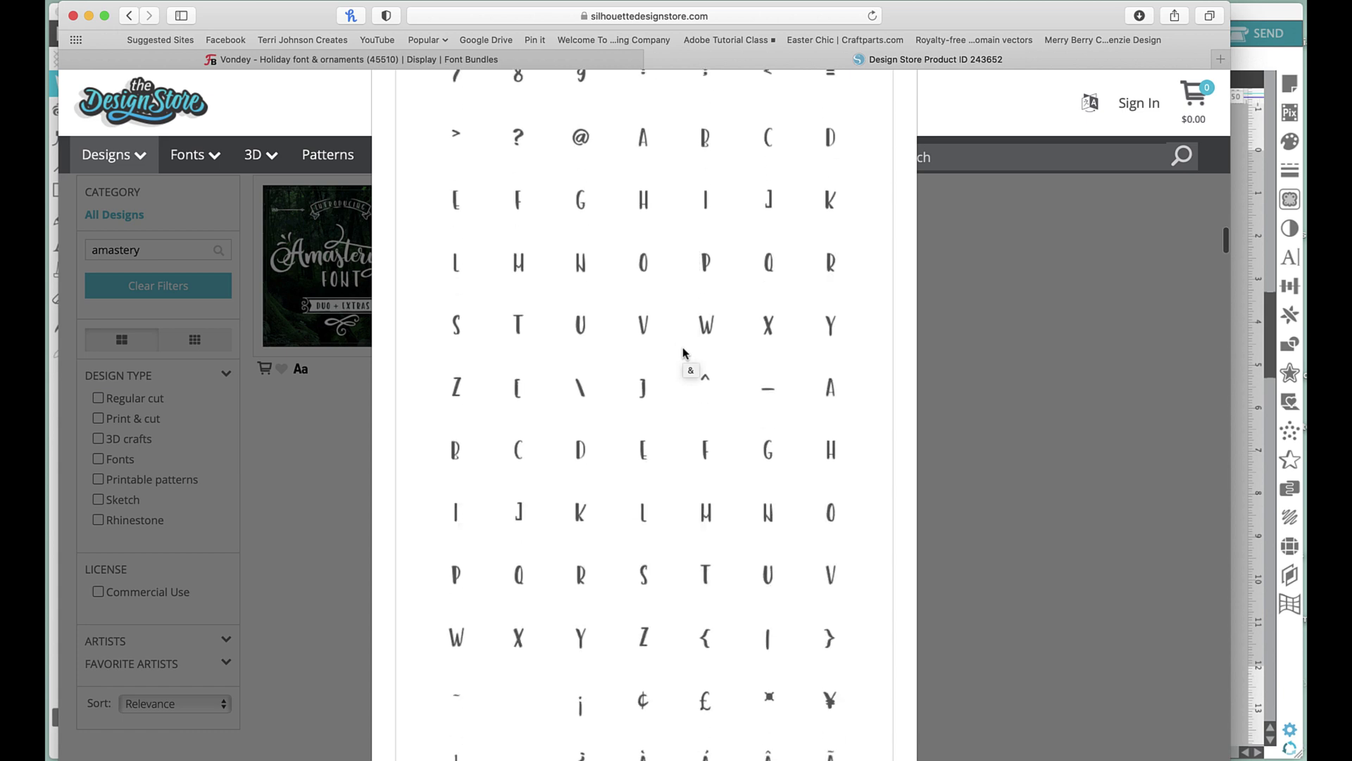
{"action": "scroll", "coordinate": [684, 352], "scroll_direction": "down", "scroll_amount": 9}
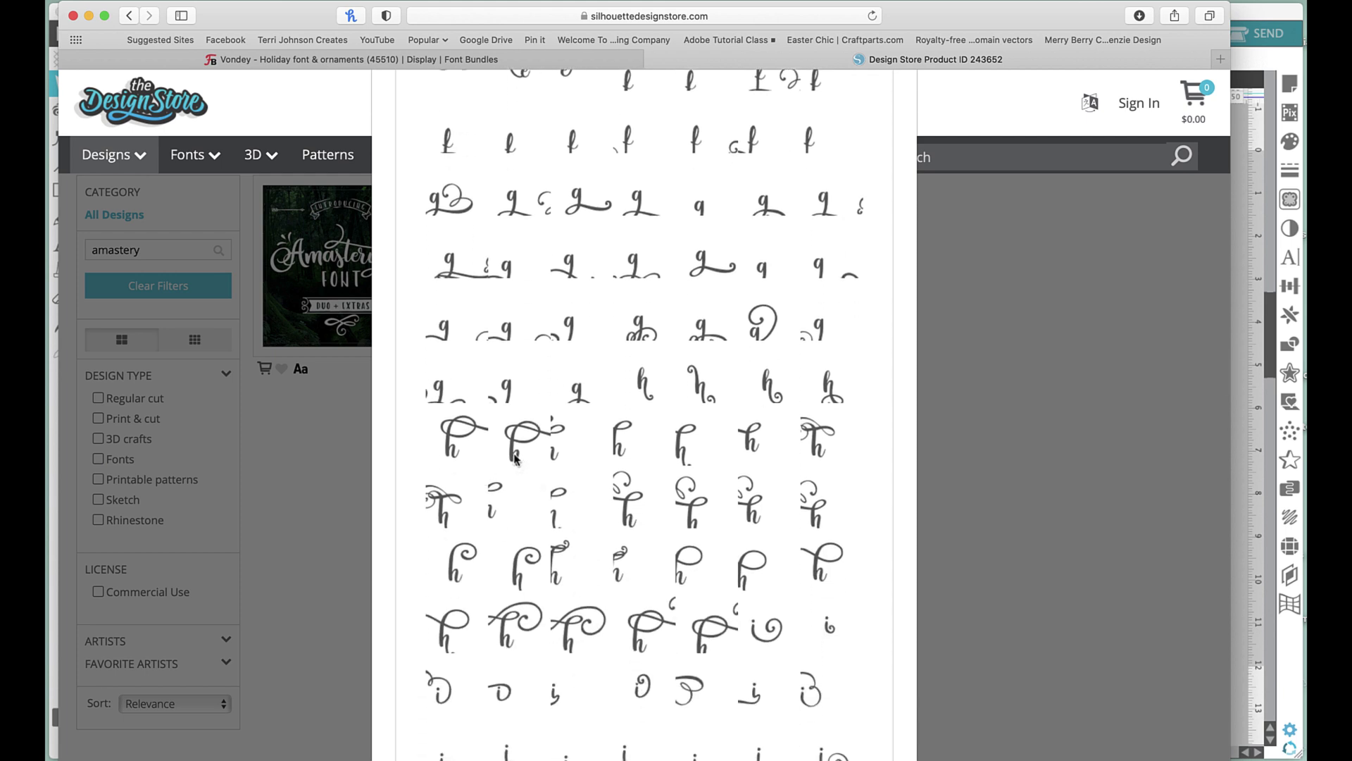
{"action": "scroll", "coordinate": [748, 530], "scroll_direction": "down", "scroll_amount": 10}
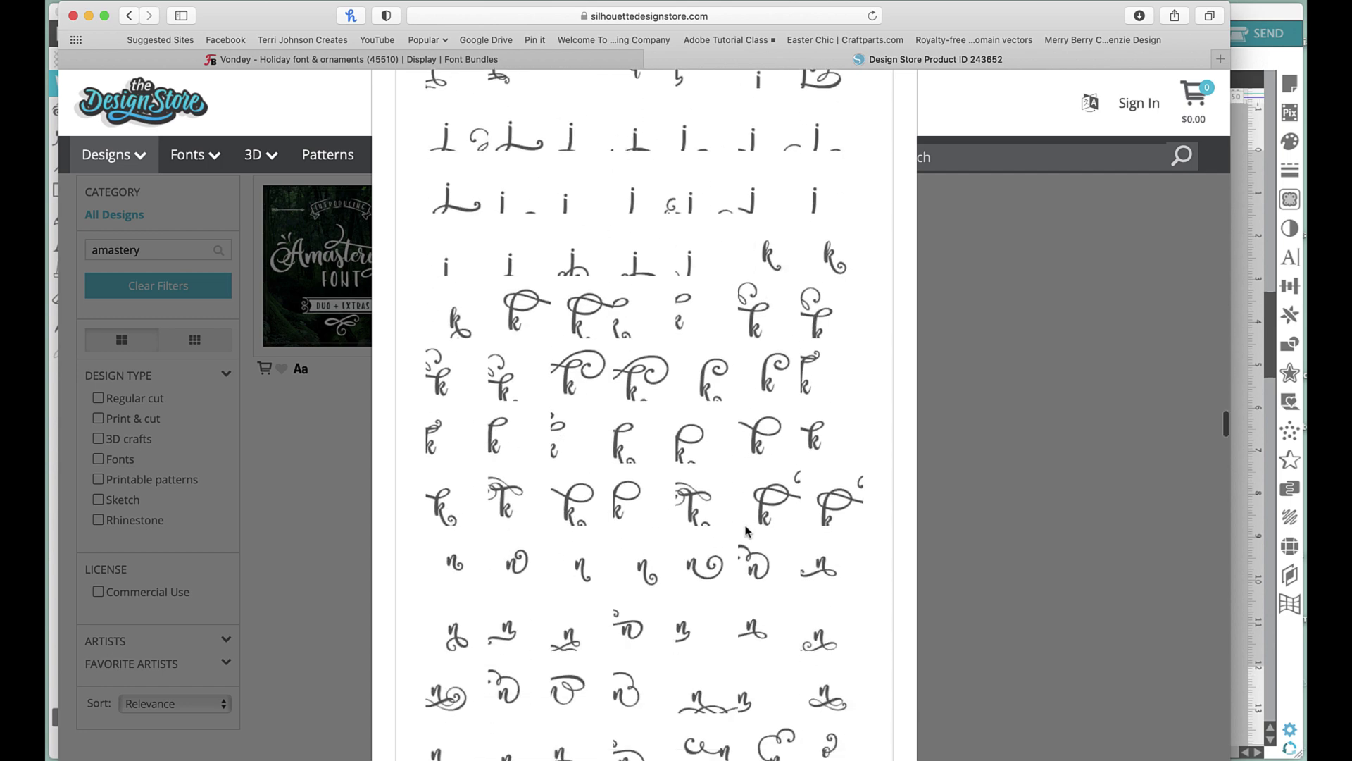
{"action": "scroll", "coordinate": [747, 530], "scroll_direction": "down", "scroll_amount": 10}
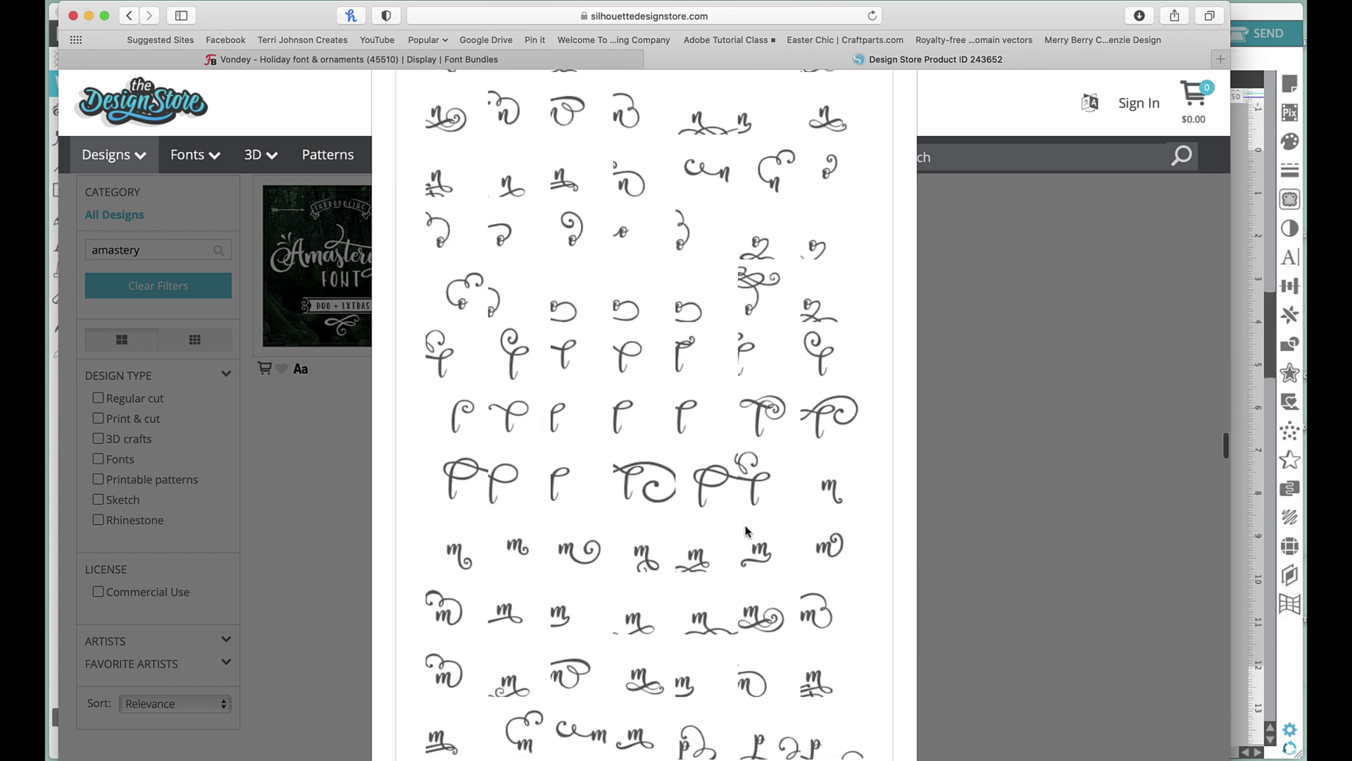
{"action": "scroll", "coordinate": [747, 530], "scroll_direction": "down", "scroll_amount": 15}
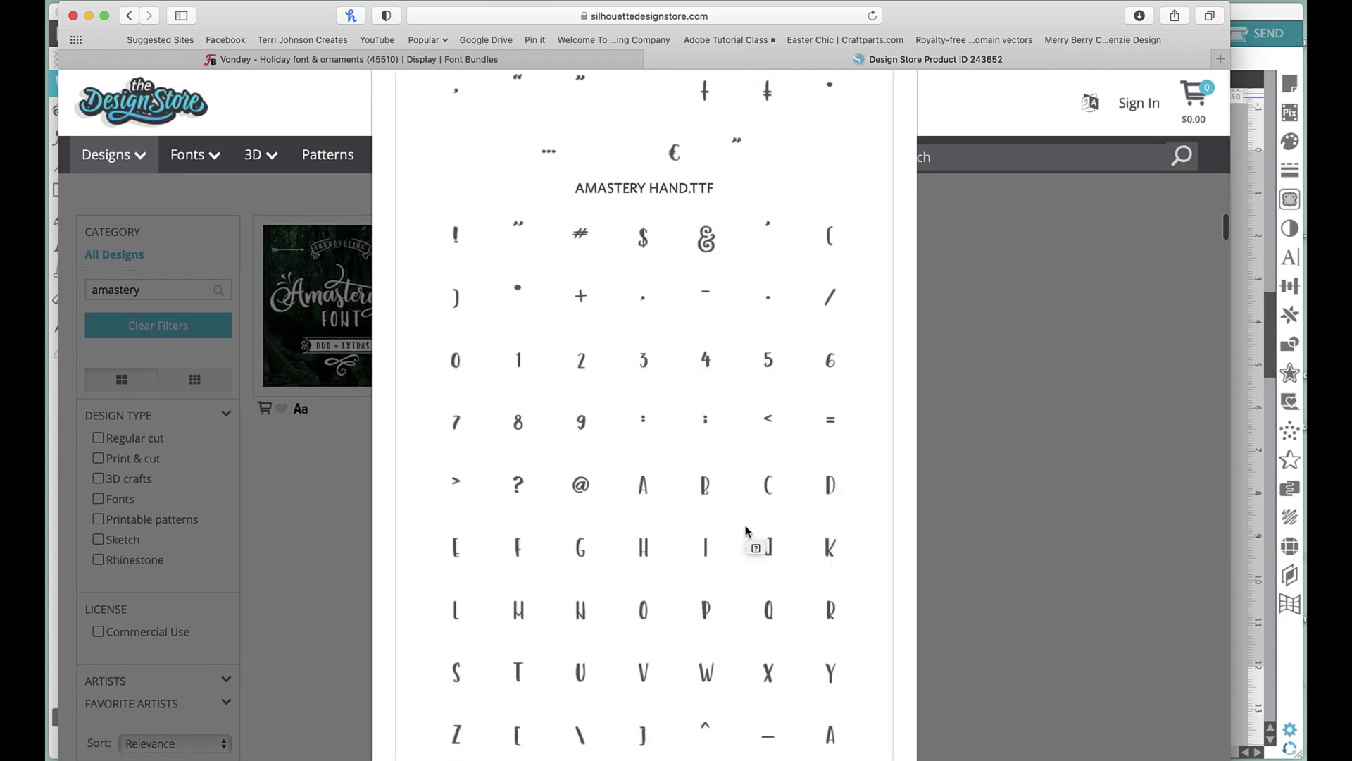
{"action": "key", "text": "Escape"}
{"action": "scroll", "coordinate": [747, 531], "scroll_direction": "down", "scroll_amount": 4}
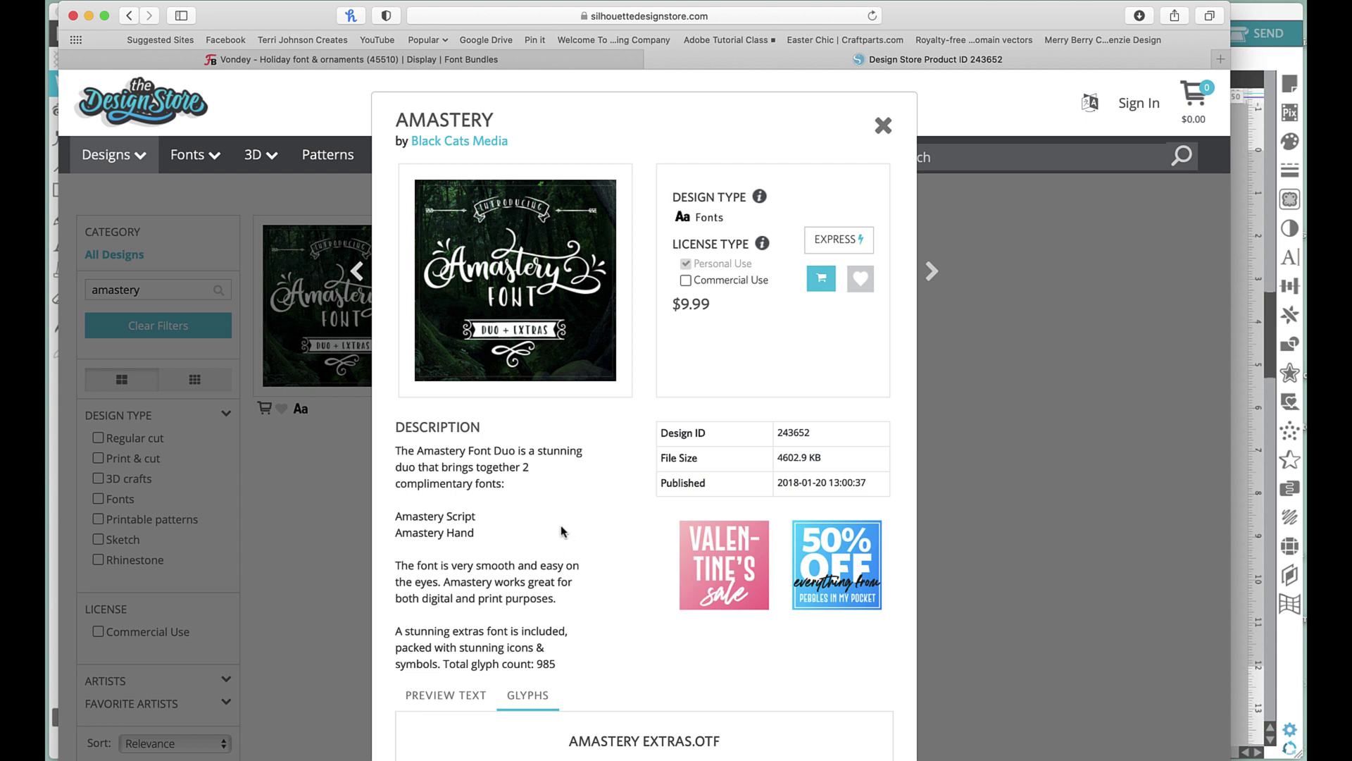
Try wishlisting Amastery, dismiss the login-required notice and close the product details.
{"action": "left_click", "coordinate": [860, 280]}
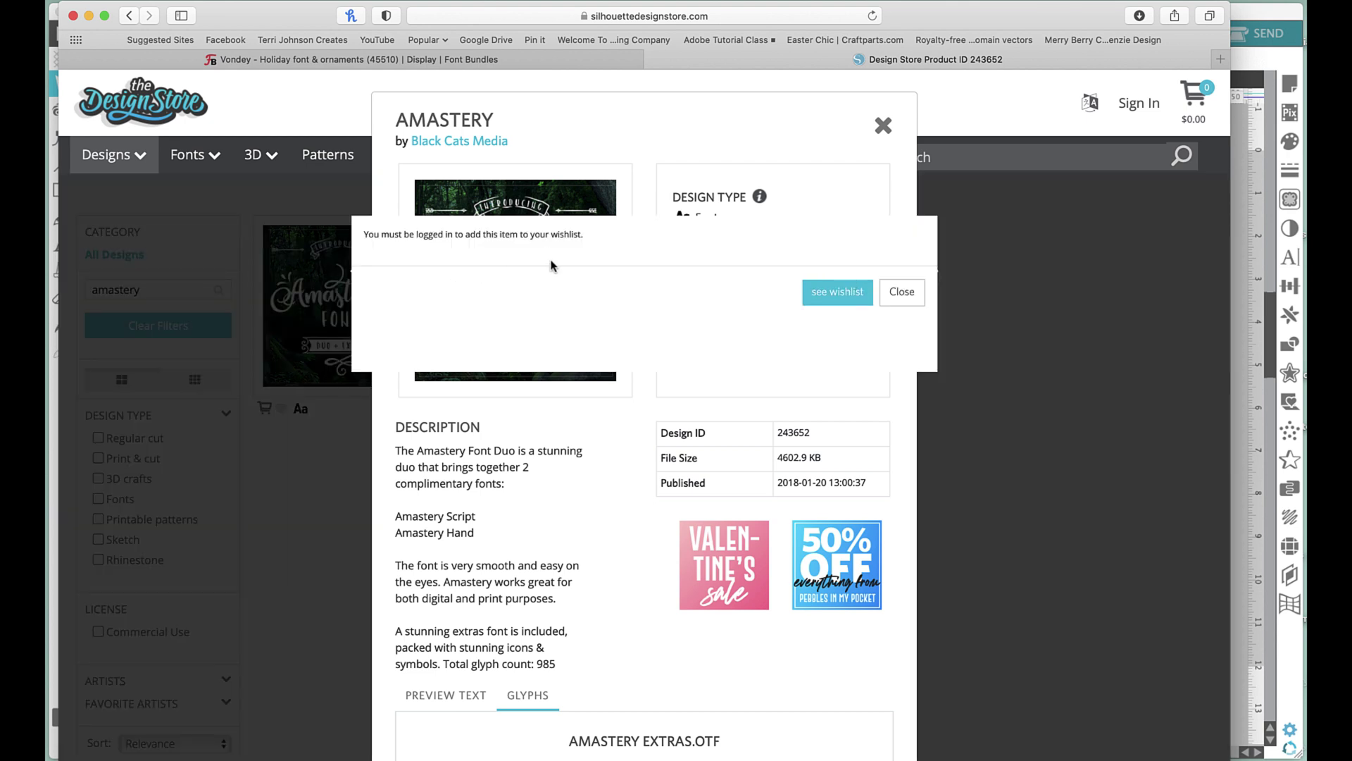
{"action": "left_click", "coordinate": [898, 294]}
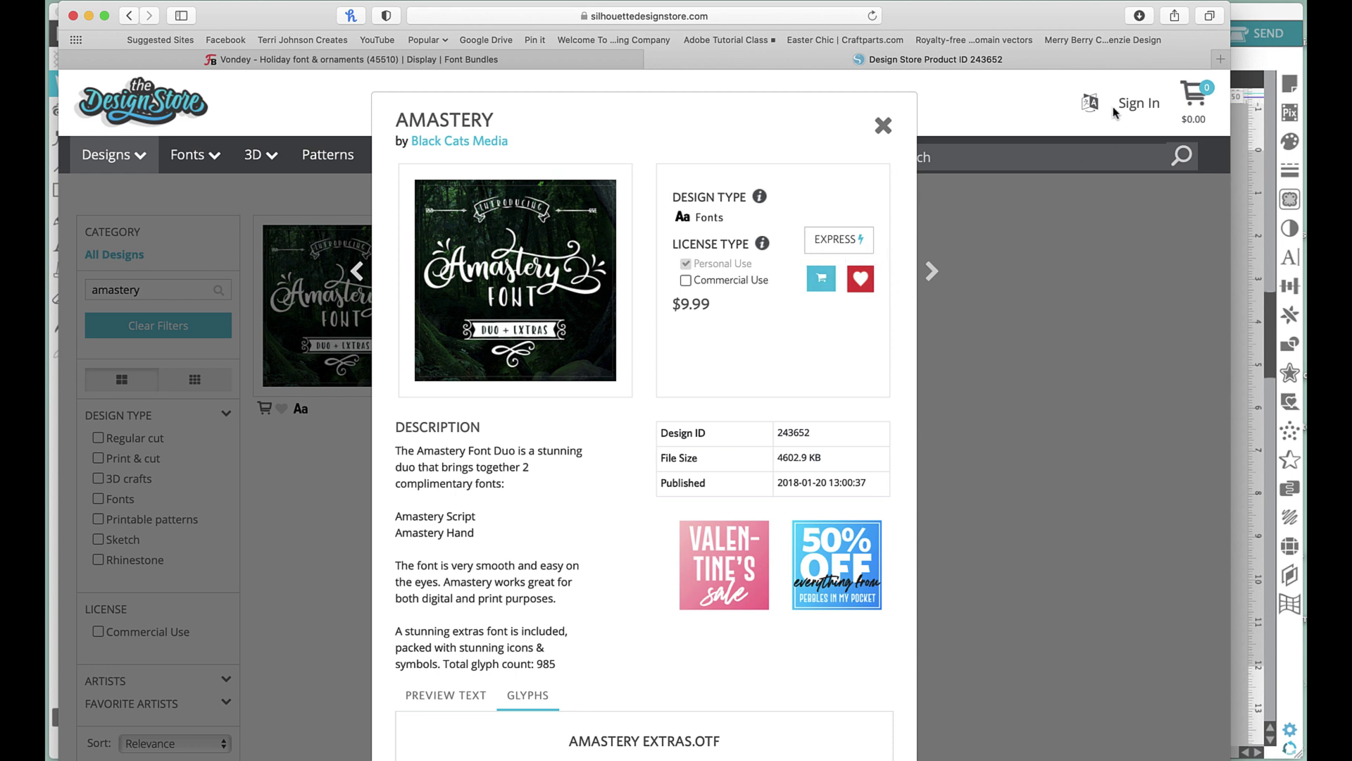
{"action": "left_click", "coordinate": [883, 125]}
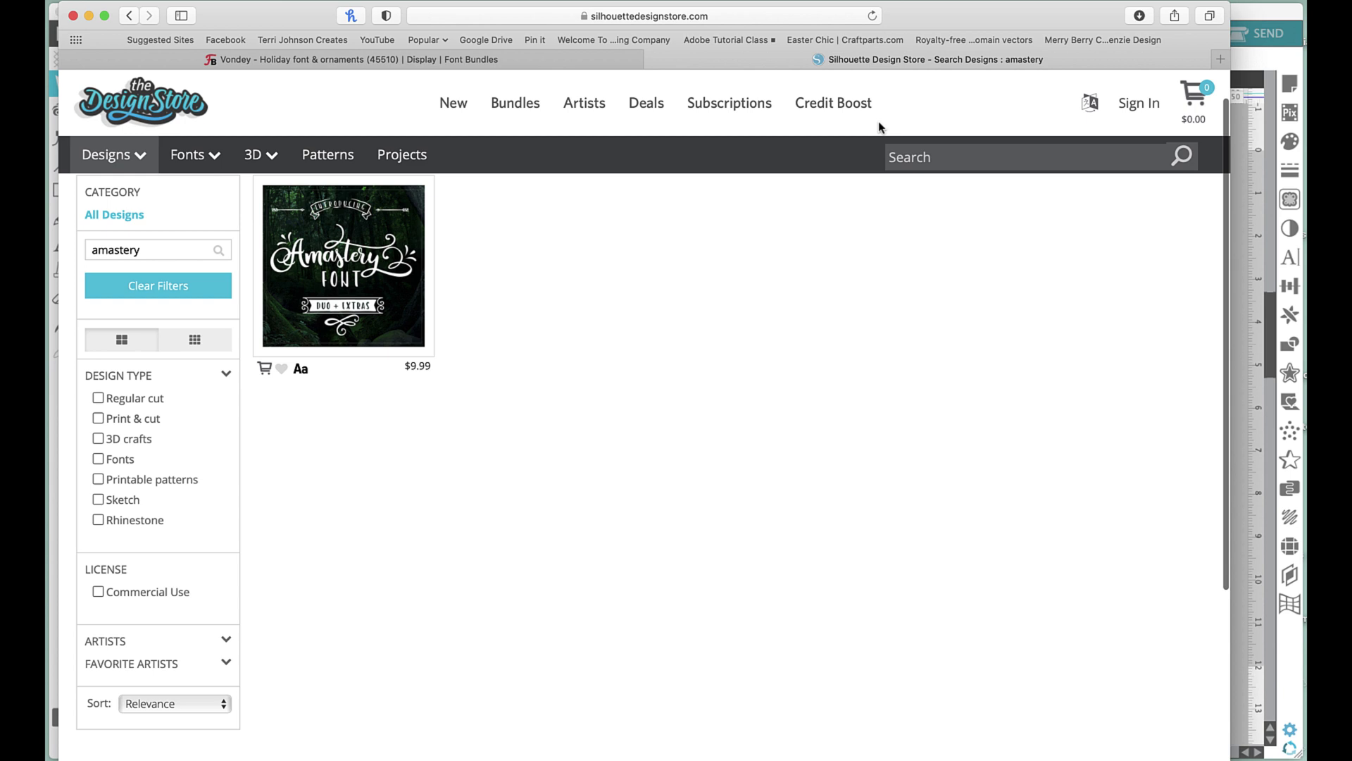
{"action": "left_click", "coordinate": [924, 161]}
{"action": "type", "text": "t"}
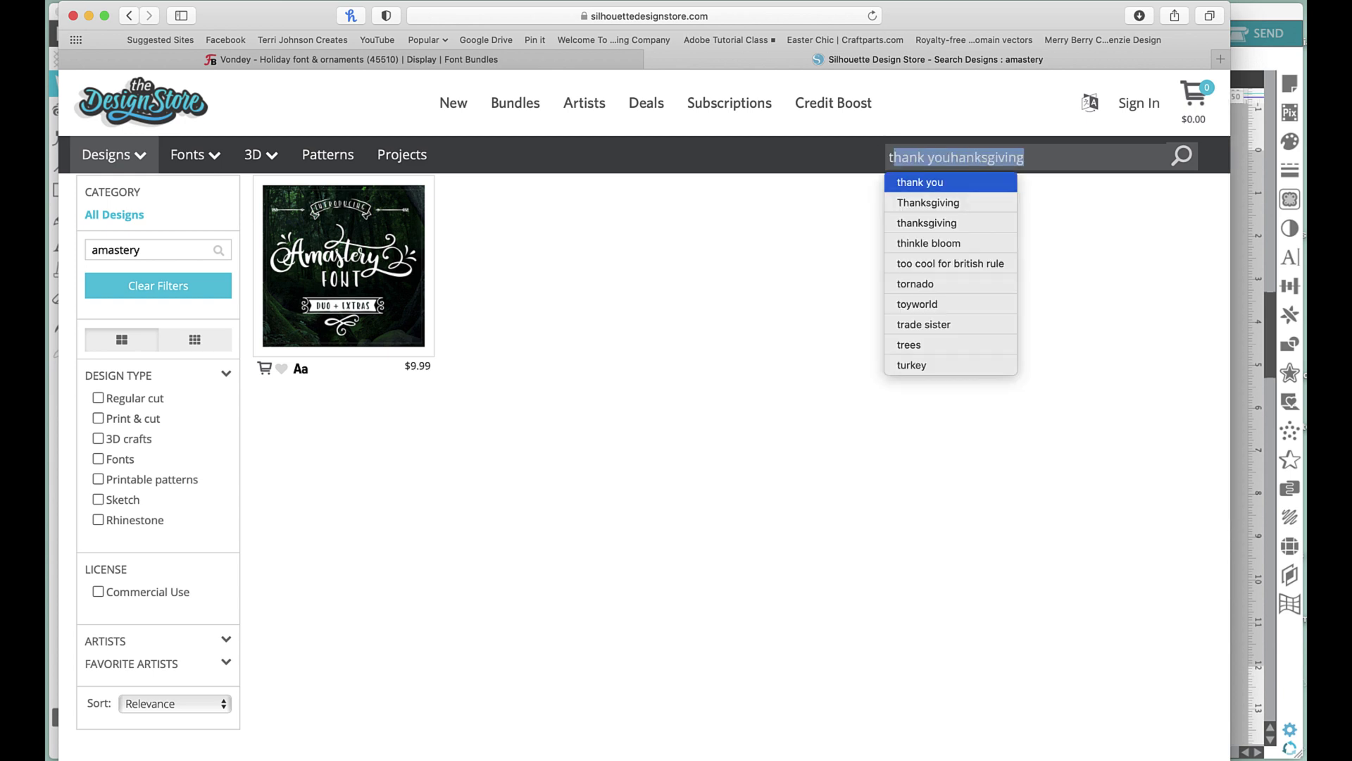
{"action": "key", "text": "BackSpace"}
{"action": "key", "text": "BackSpace"}
Sign in to the store account with the saved login details.
{"action": "left_click", "coordinate": [1142, 105]}
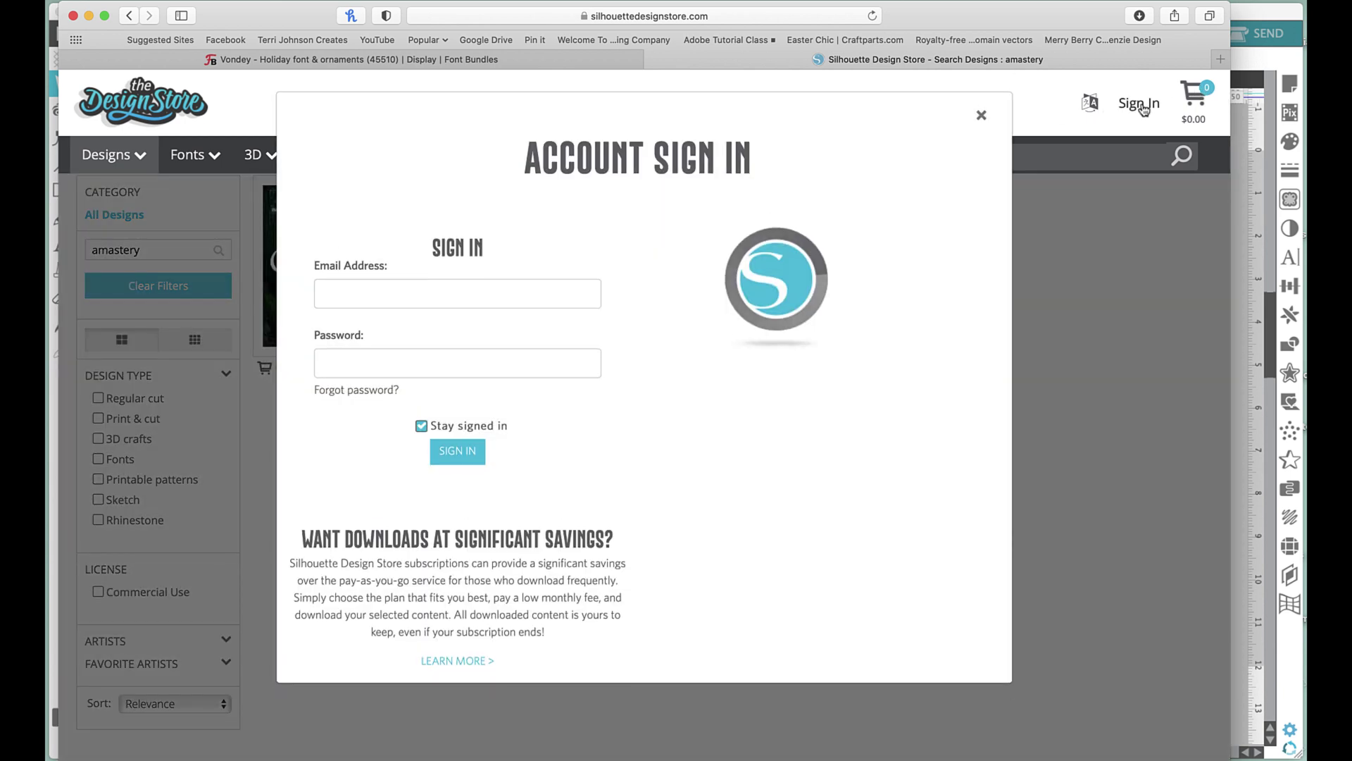
{"action": "left_click", "coordinate": [503, 331]}
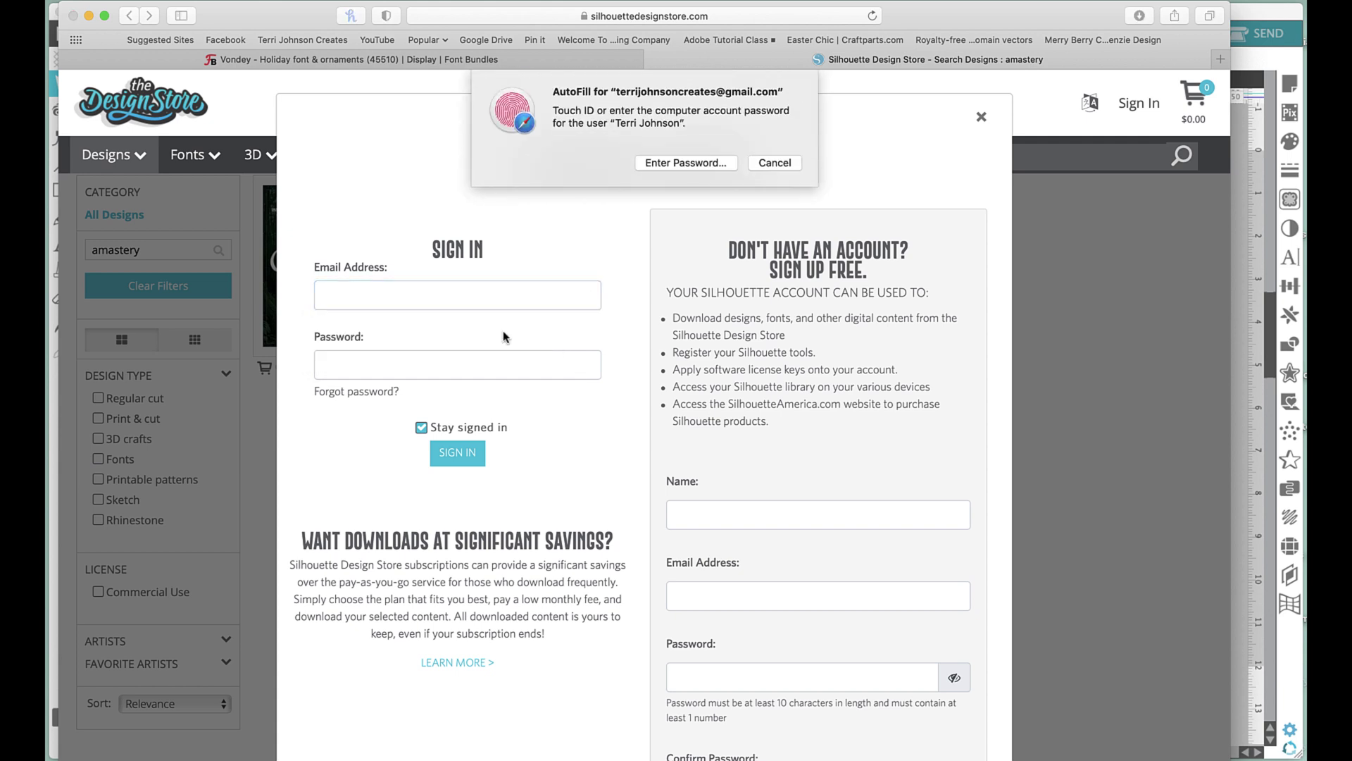
{"action": "left_click", "coordinate": [455, 459]}
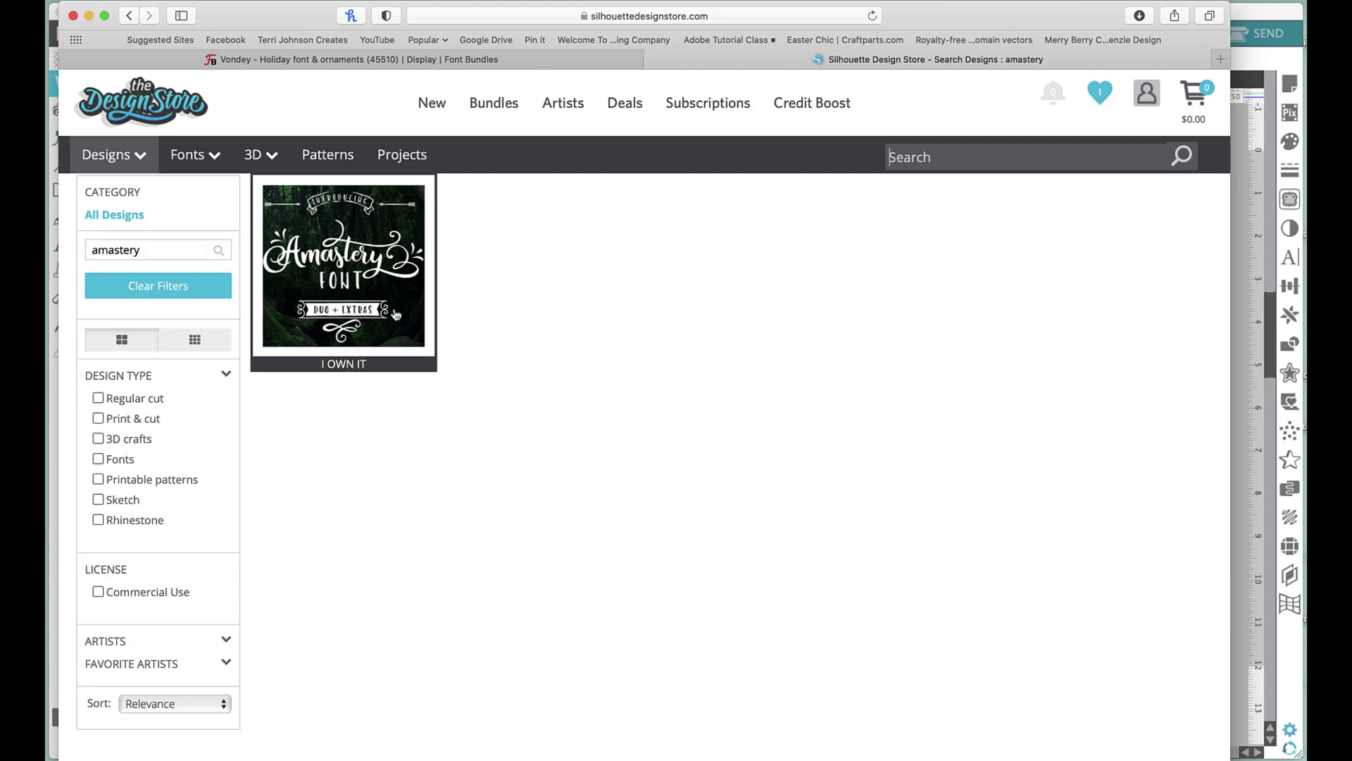
{"action": "left_click", "coordinate": [394, 314]}
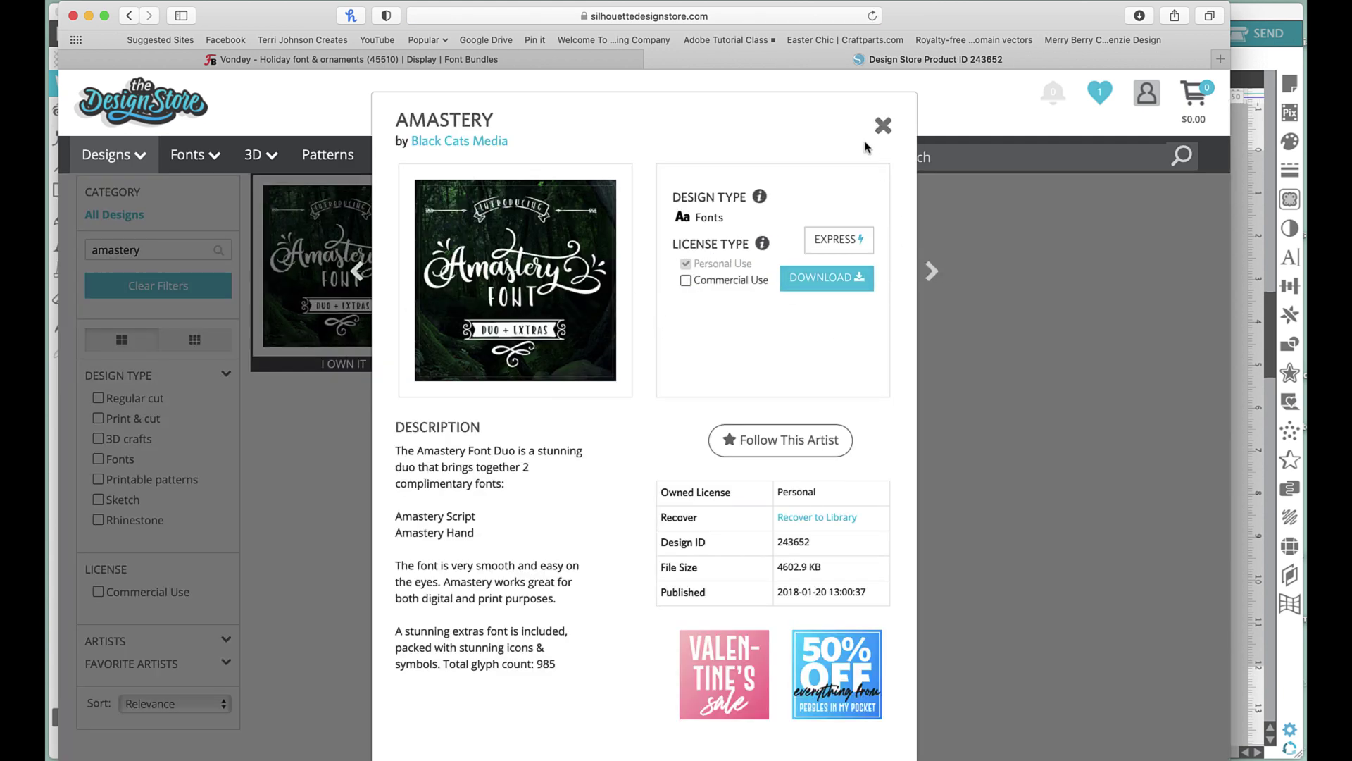
{"action": "left_click", "coordinate": [883, 125]}
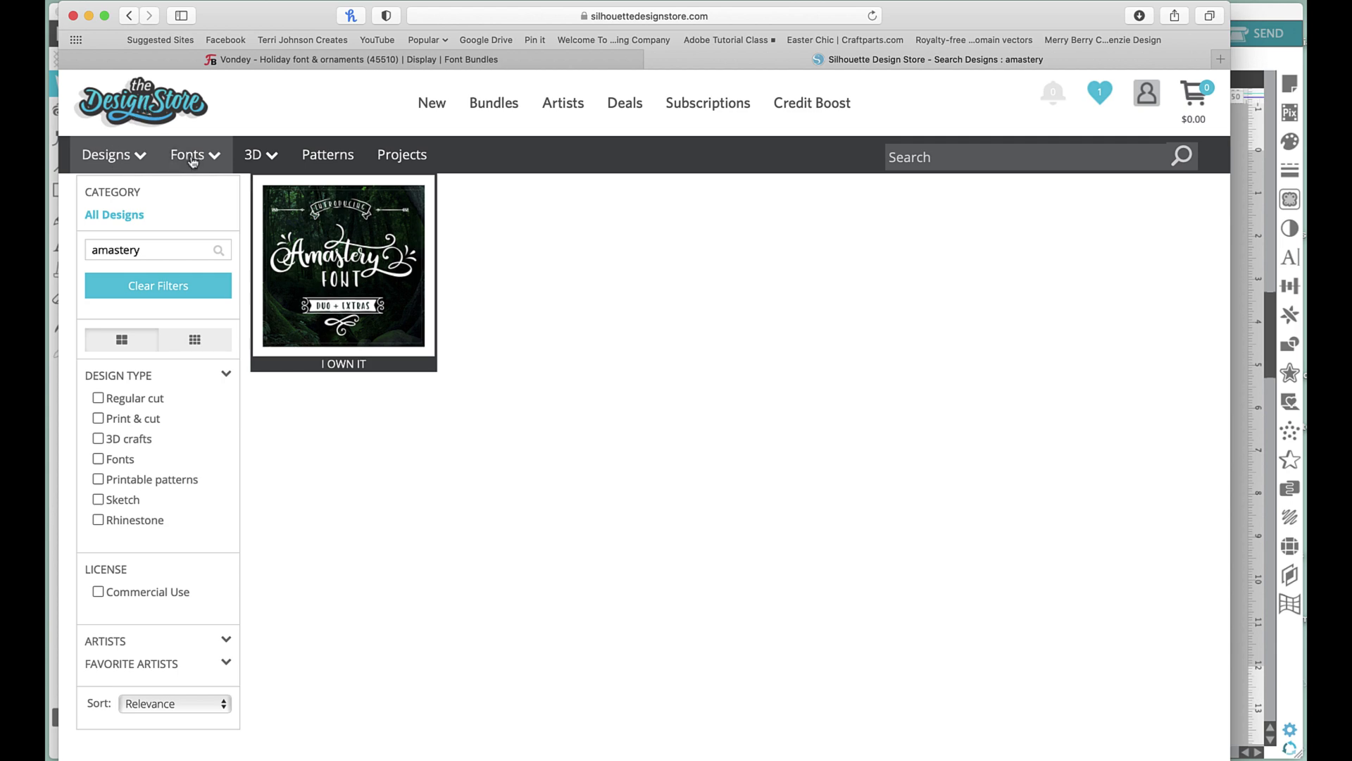
Add the Hello Friend Brush Script Font to the wishlist from the Fonts catalogue.
{"action": "left_click", "coordinate": [191, 160]}
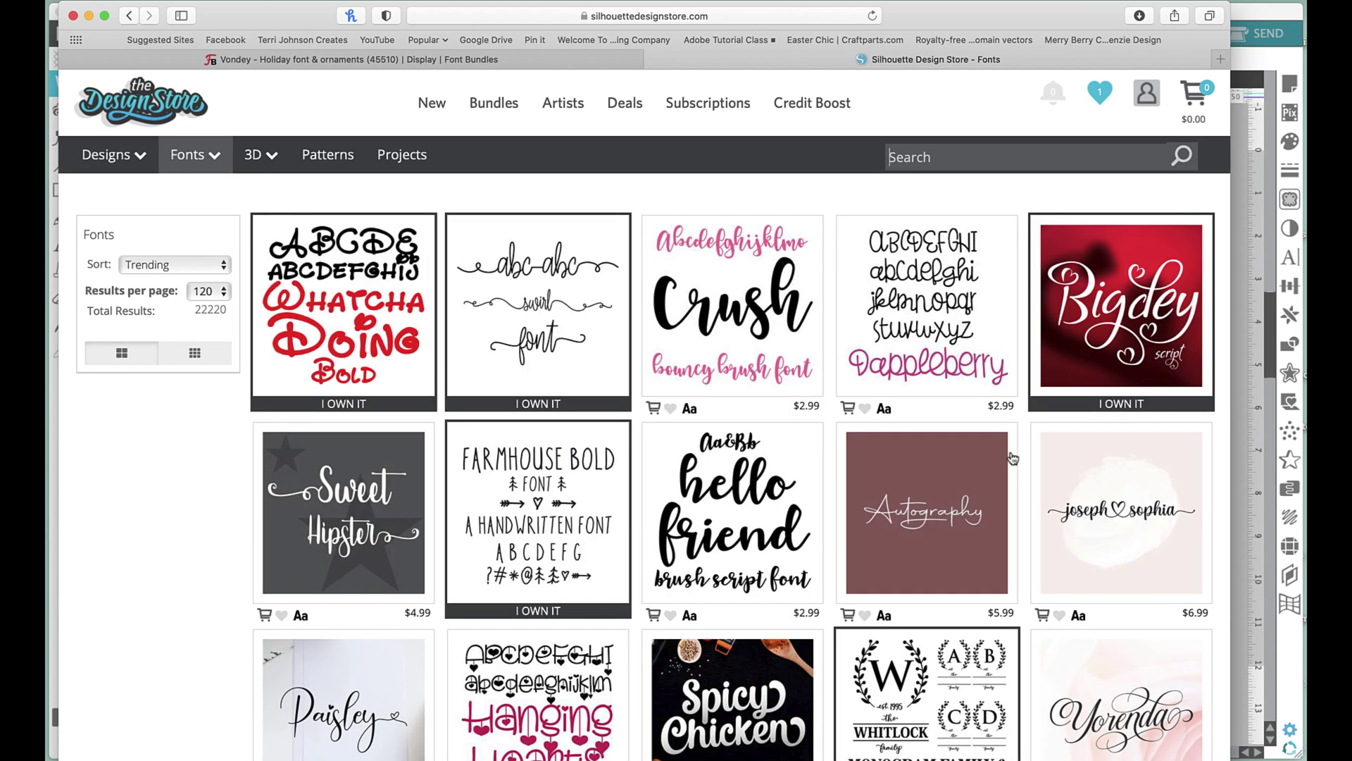
{"action": "left_click", "coordinate": [720, 506]}
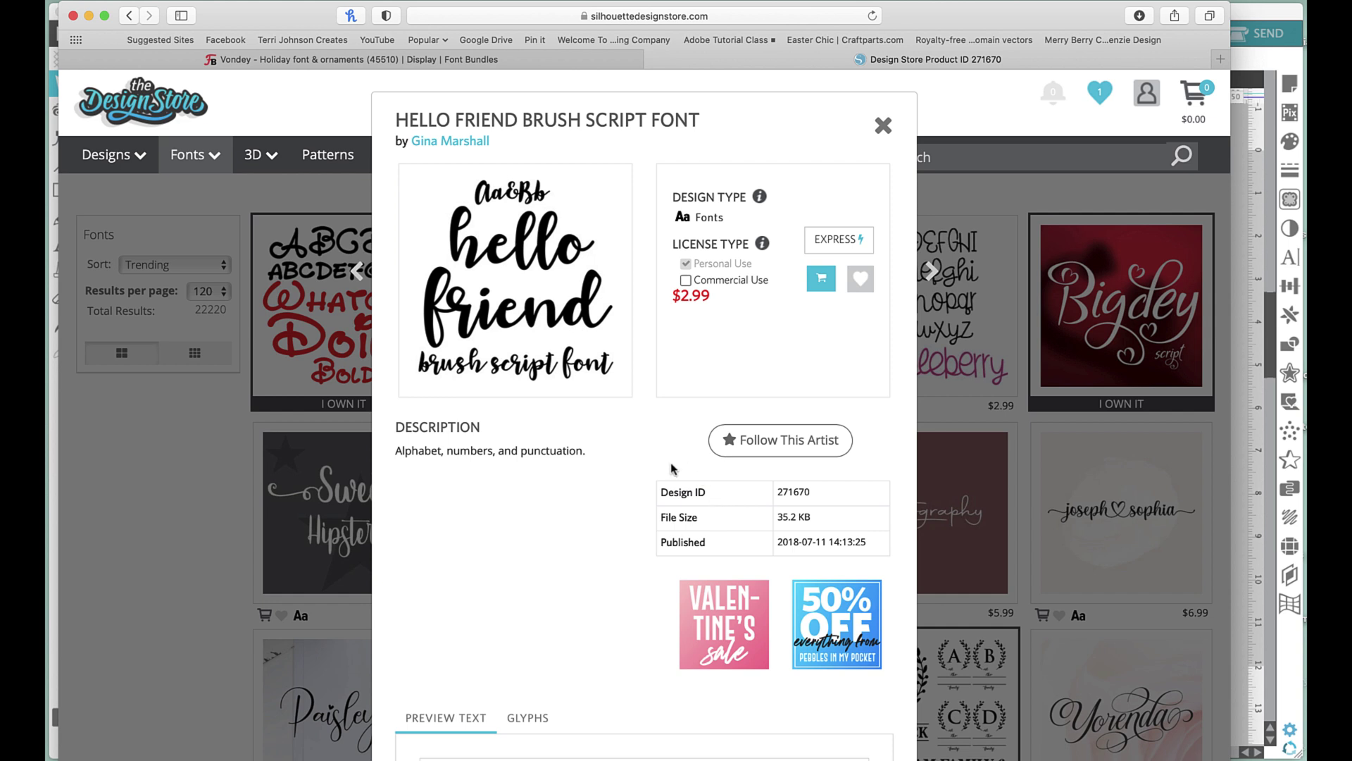
{"action": "left_click", "coordinate": [860, 278]}
{"action": "left_click", "coordinate": [883, 125]}
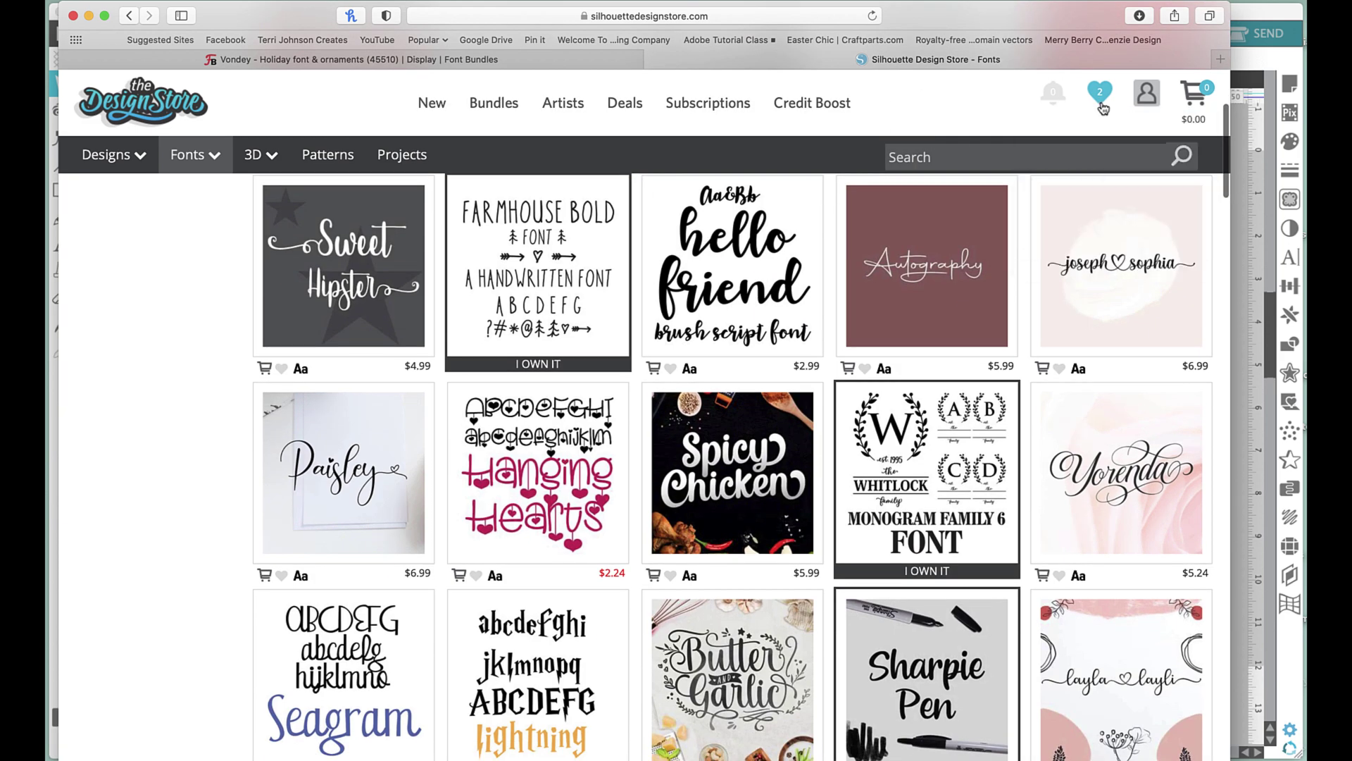
Move all wishlist fonts, Hello Friend and ABC Coach, into the cart.
{"action": "left_click", "coordinate": [1101, 103]}
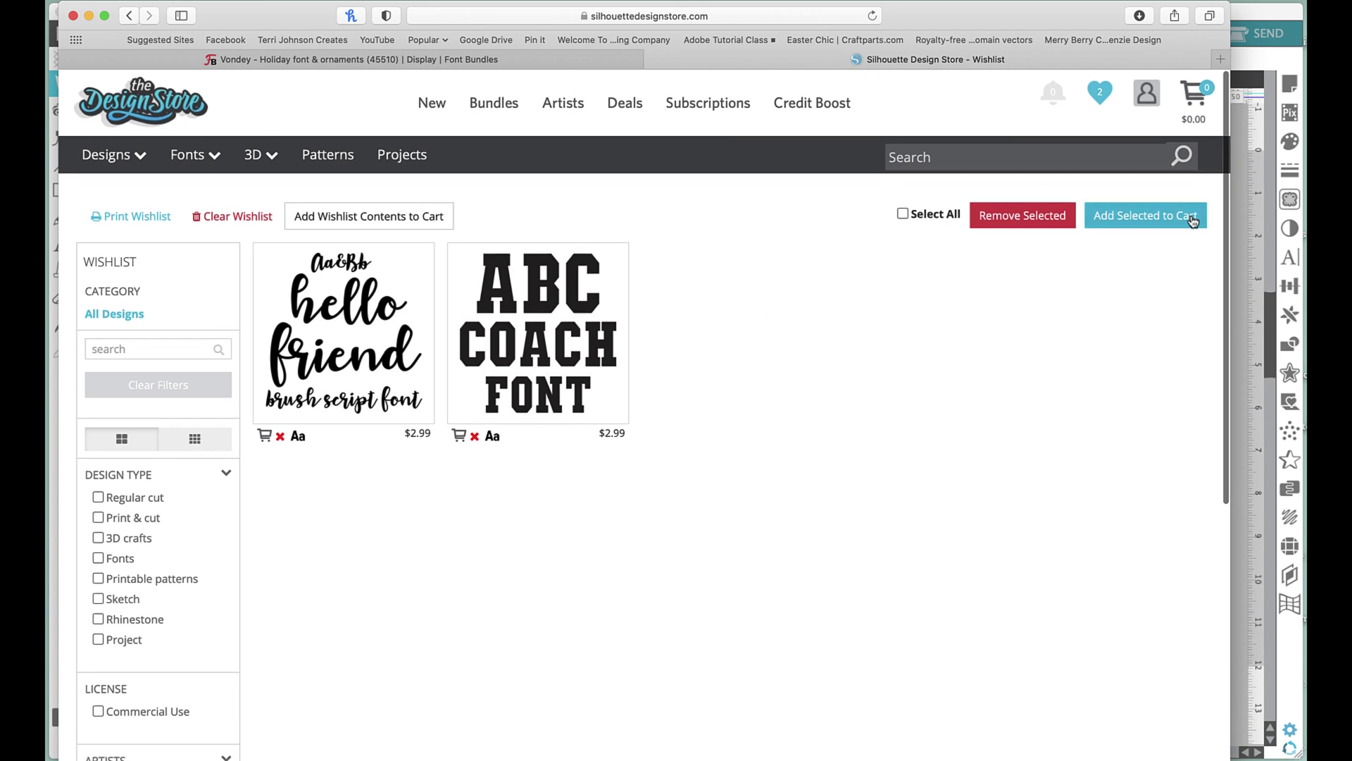
{"action": "left_click", "coordinate": [912, 221]}
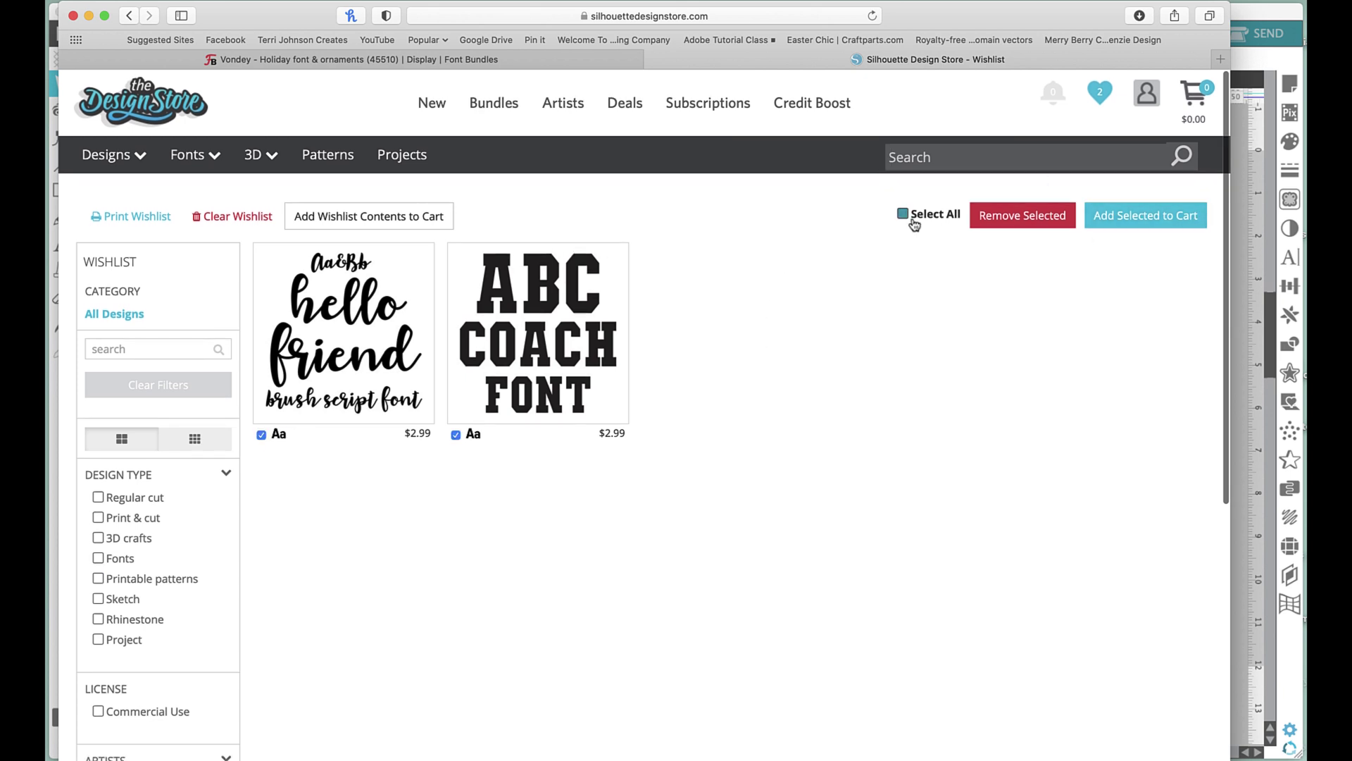
{"action": "left_click", "coordinate": [1162, 215]}
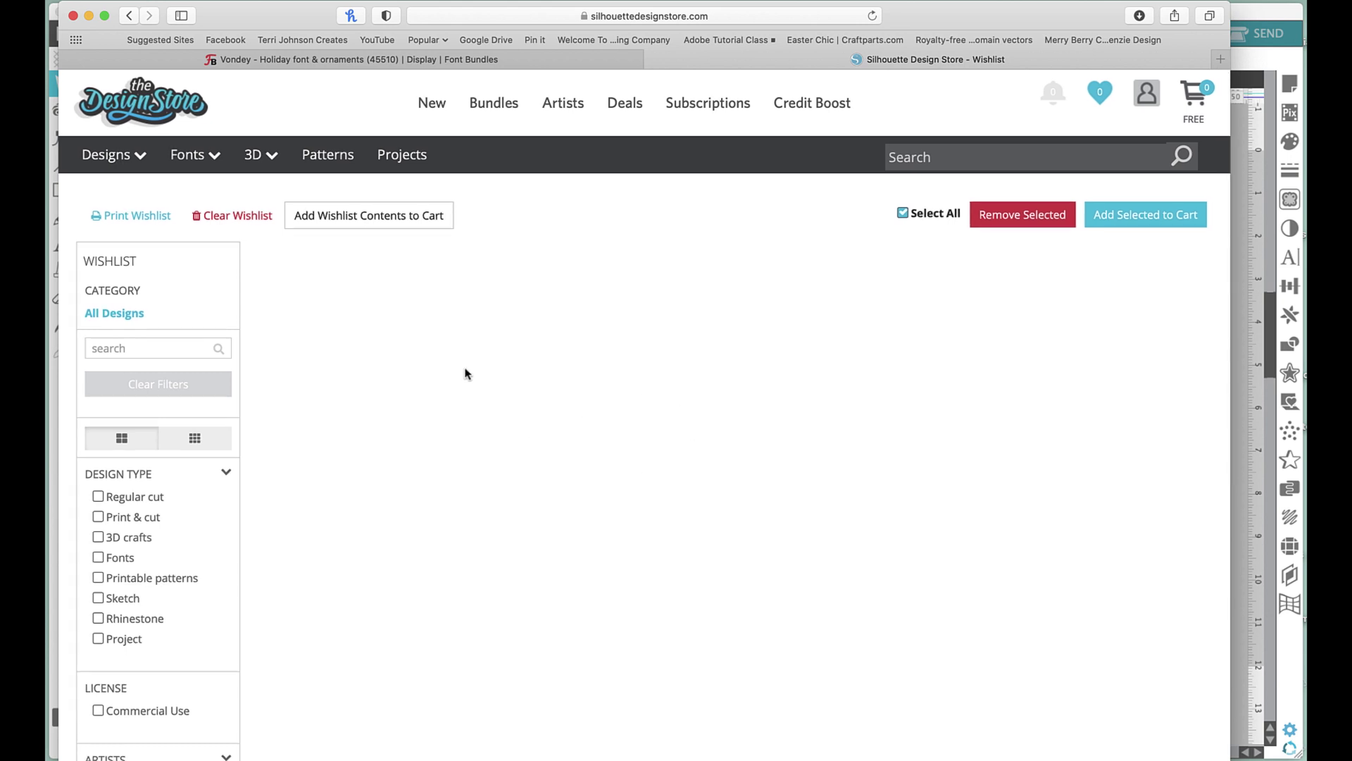
Switch to the Vondey – Holiday font page on Font Bundles and find Preview Text.
{"action": "left_click", "coordinate": [301, 59]}
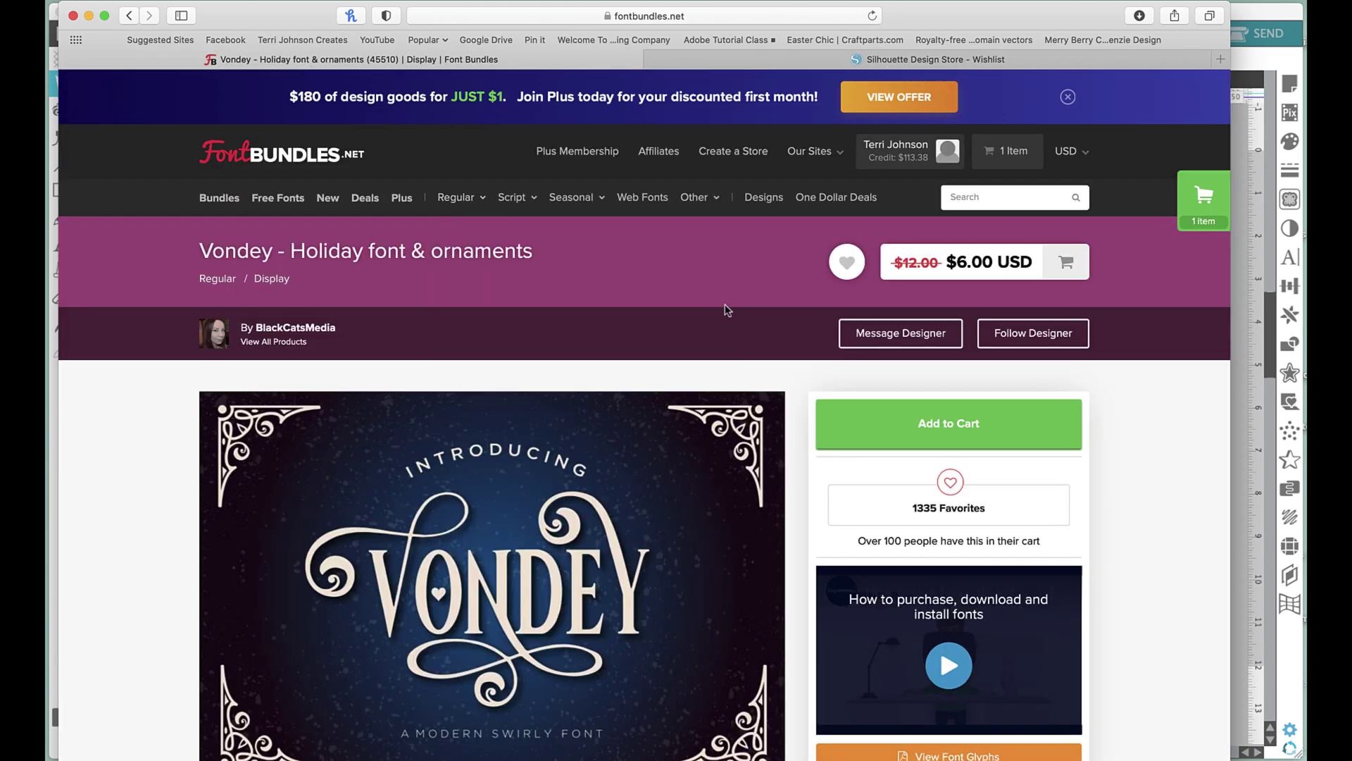
{"action": "scroll", "coordinate": [739, 259], "scroll_direction": "down", "scroll_amount": 5}
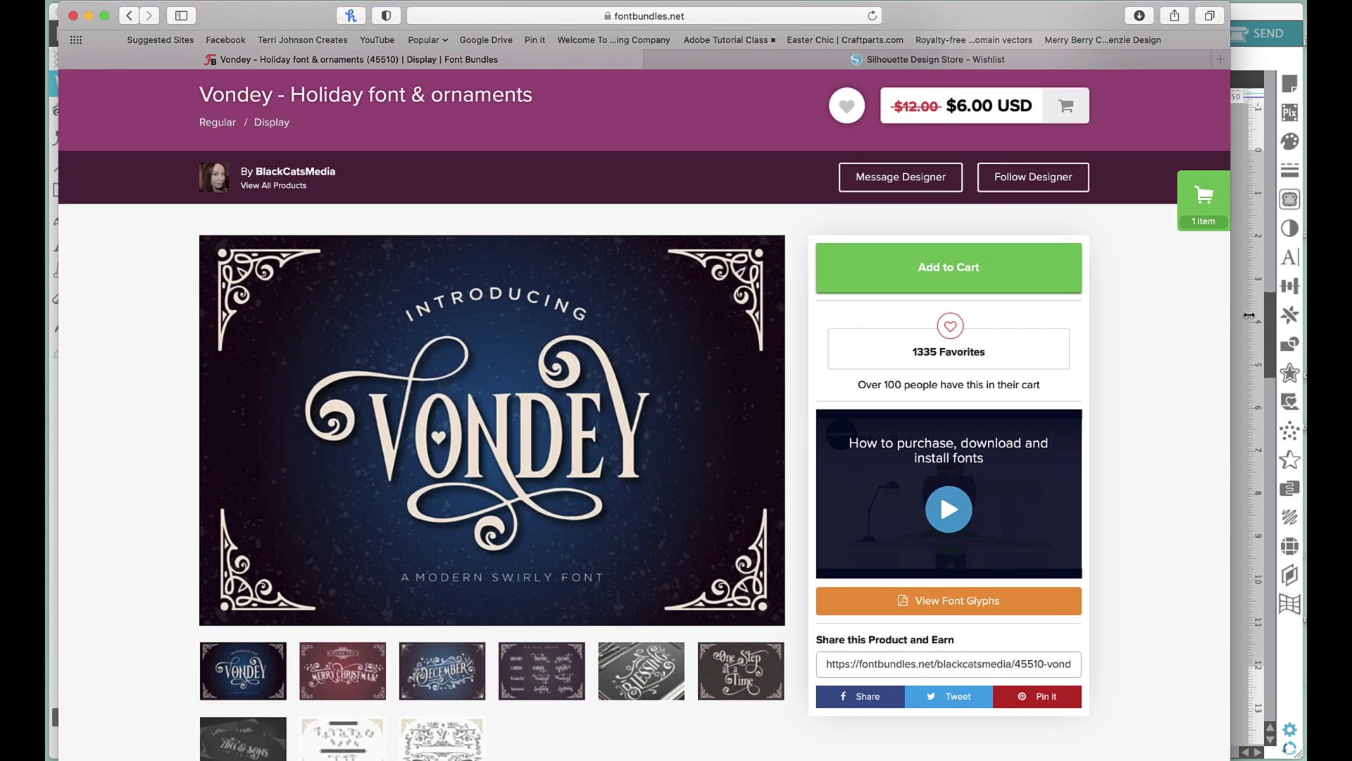
{"action": "scroll", "coordinate": [1172, 337], "scroll_direction": "down", "scroll_amount": 3}
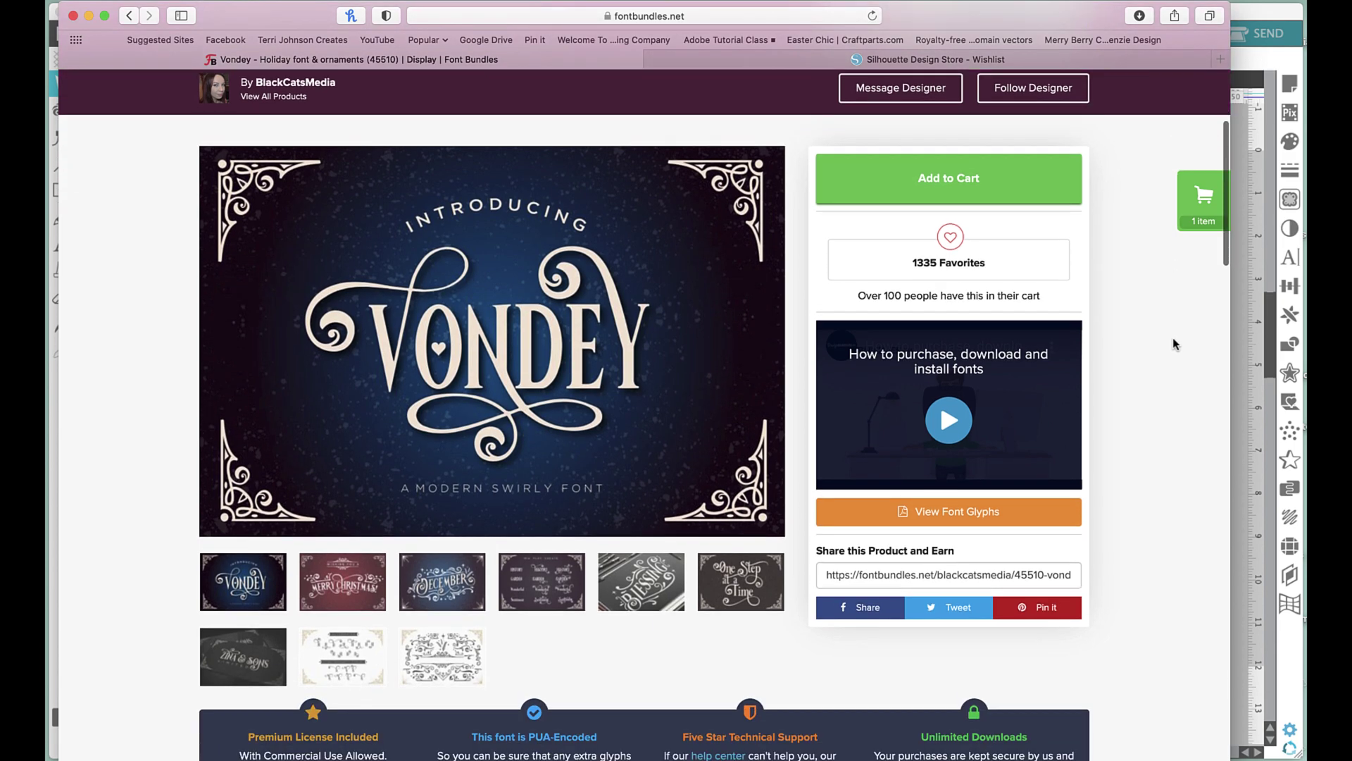
{"action": "scroll", "coordinate": [180, 558], "scroll_direction": "down", "scroll_amount": 20}
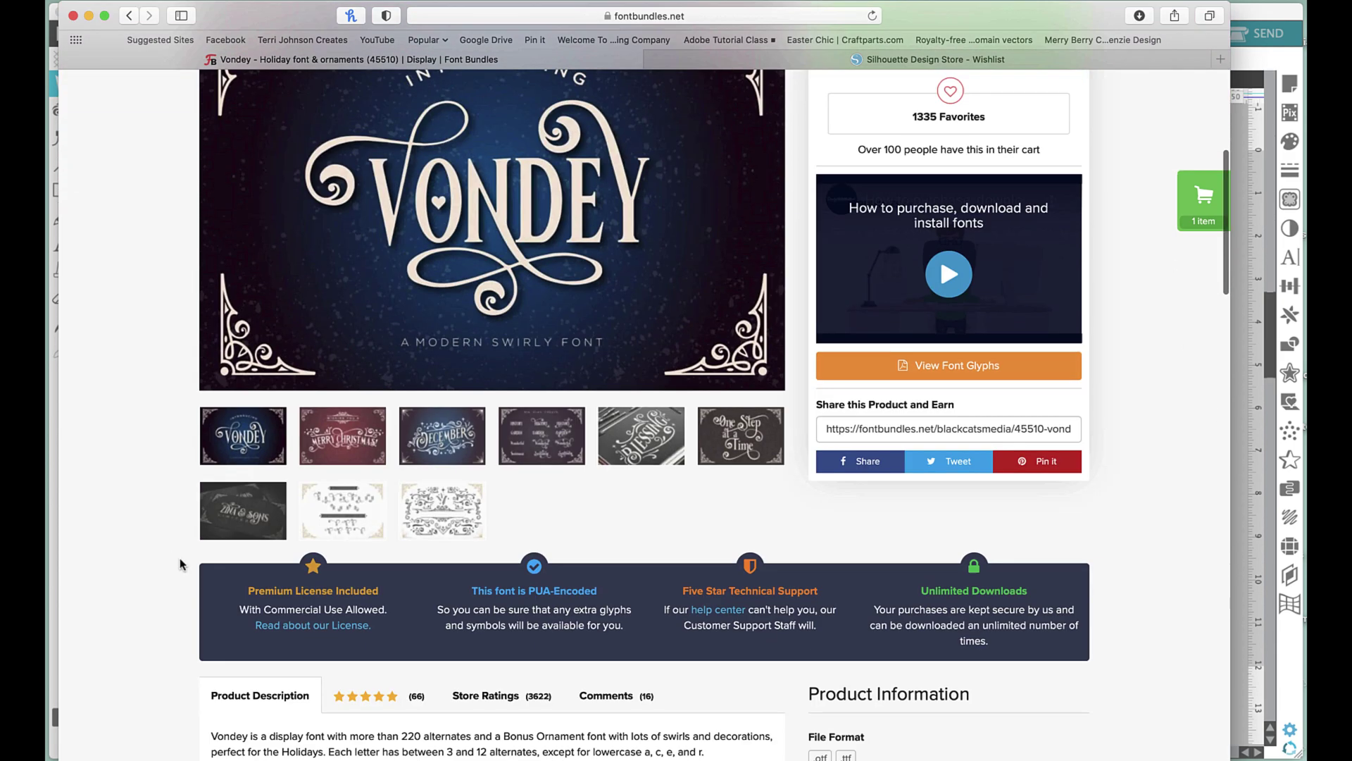
{"action": "scroll", "coordinate": [180, 558], "scroll_direction": "down", "scroll_amount": 15}
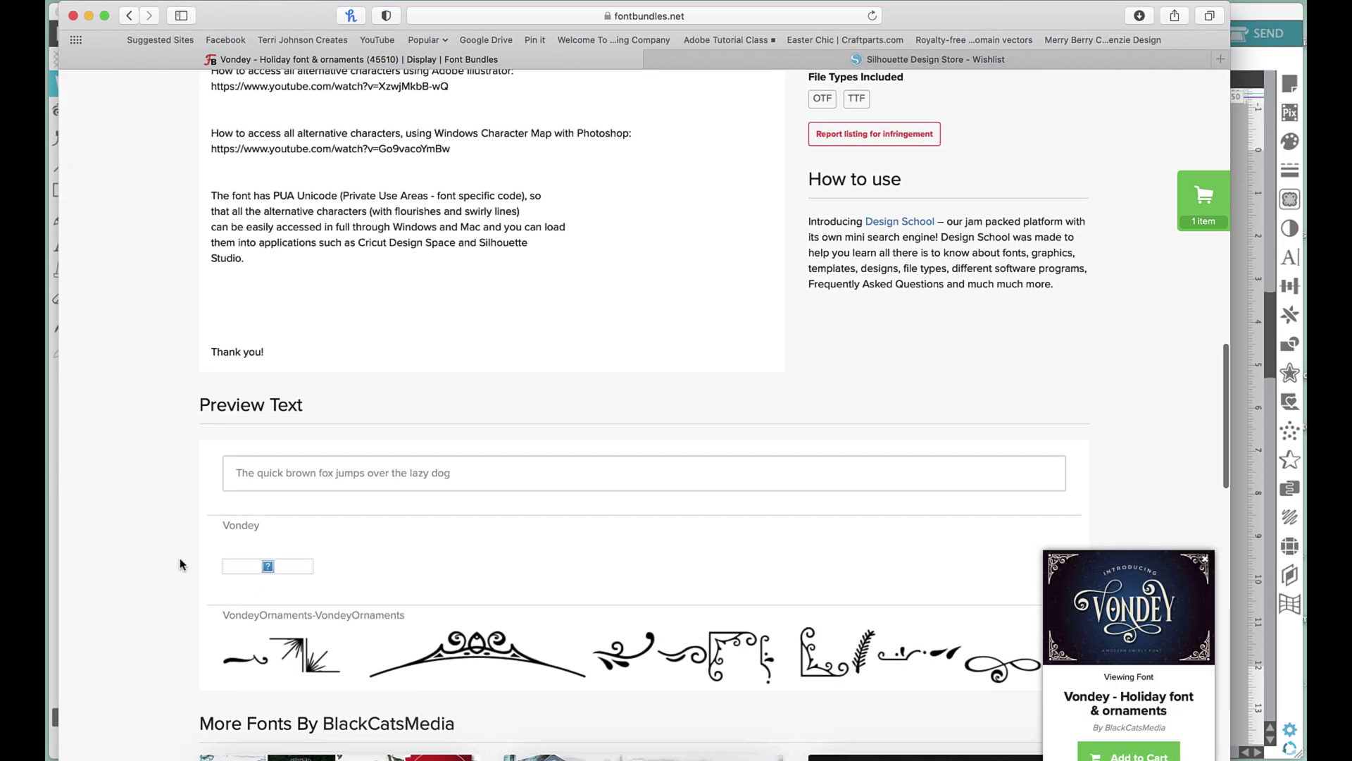
{"action": "scroll", "coordinate": [179, 557], "scroll_direction": "up", "scroll_amount": 4}
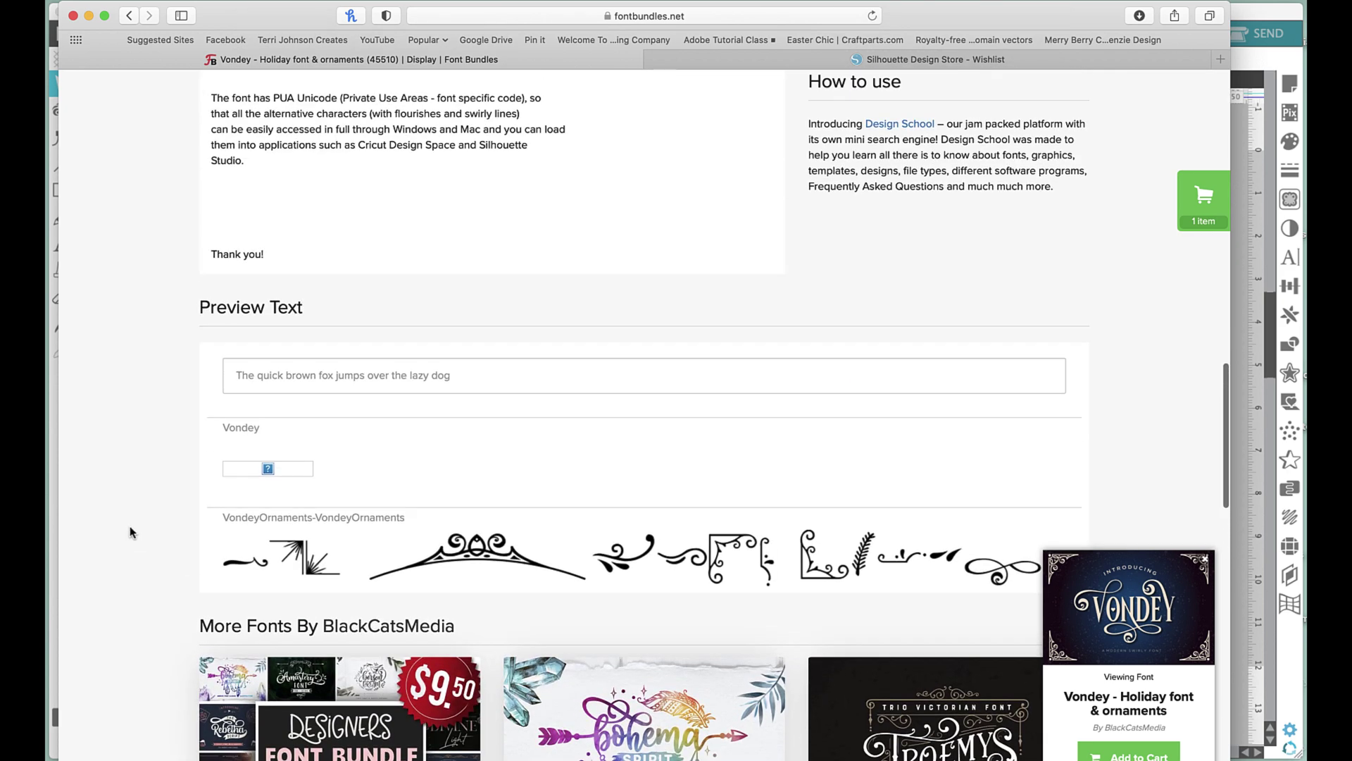
Preview the person's full name in the Vondey font and scroll back to the images.
{"action": "left_click", "coordinate": [279, 370]}
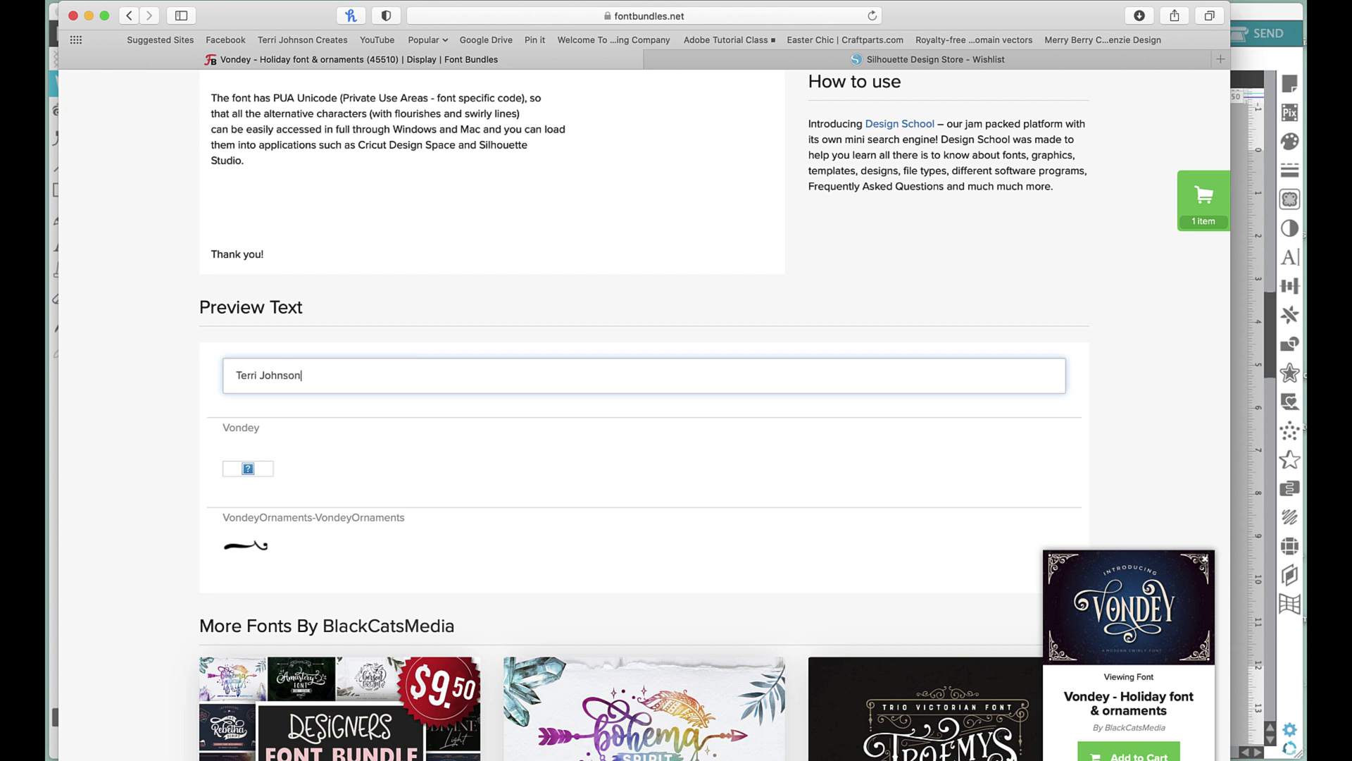
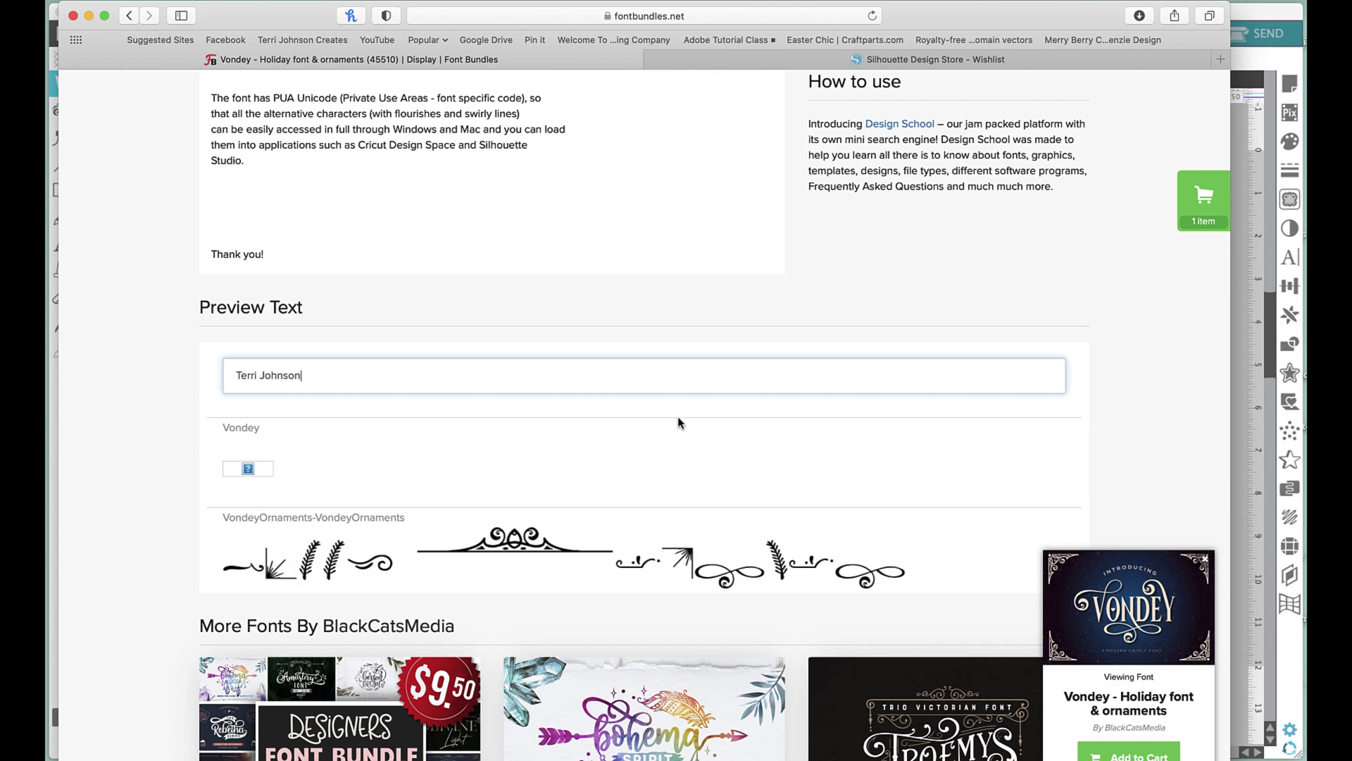
{"action": "scroll", "coordinate": [678, 421], "scroll_direction": "up", "scroll_amount": 15}
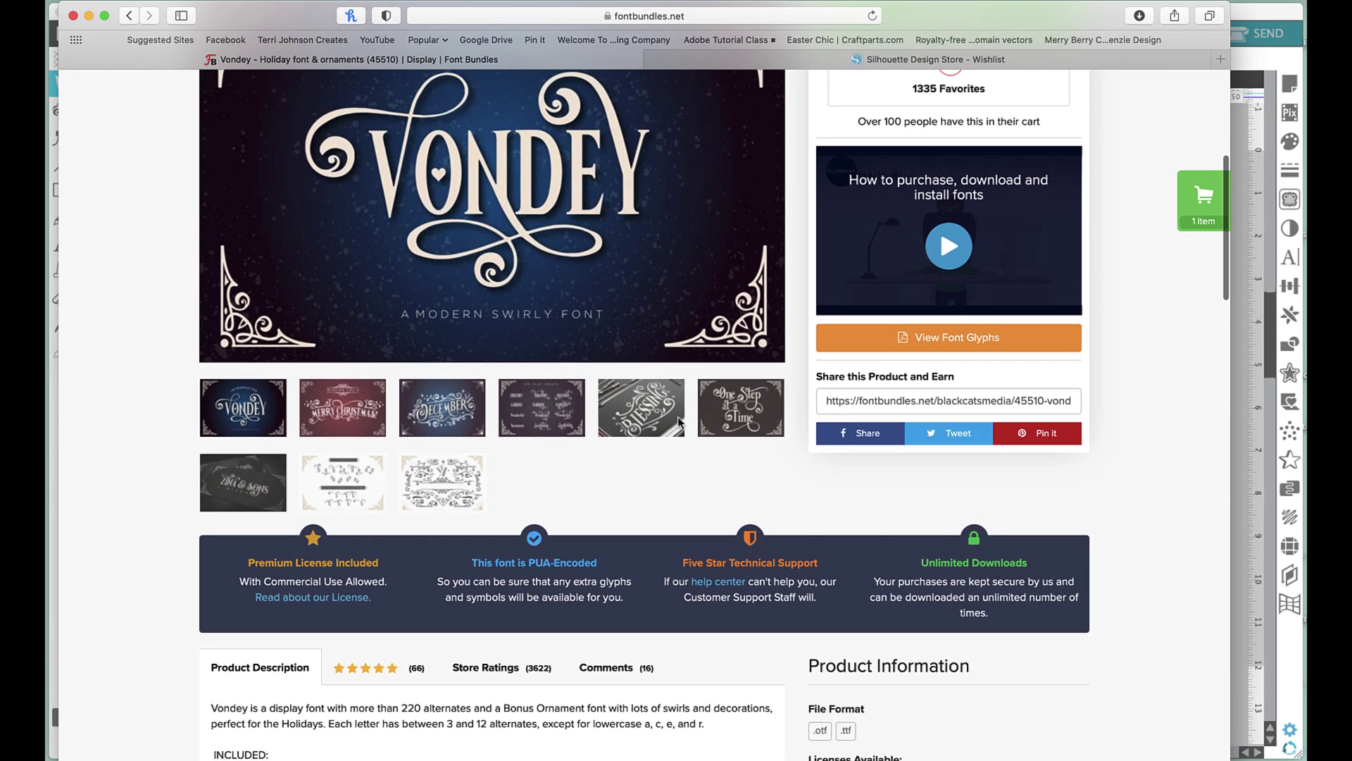
{"action": "scroll", "coordinate": [487, 549], "scroll_direction": "down", "scroll_amount": 5}
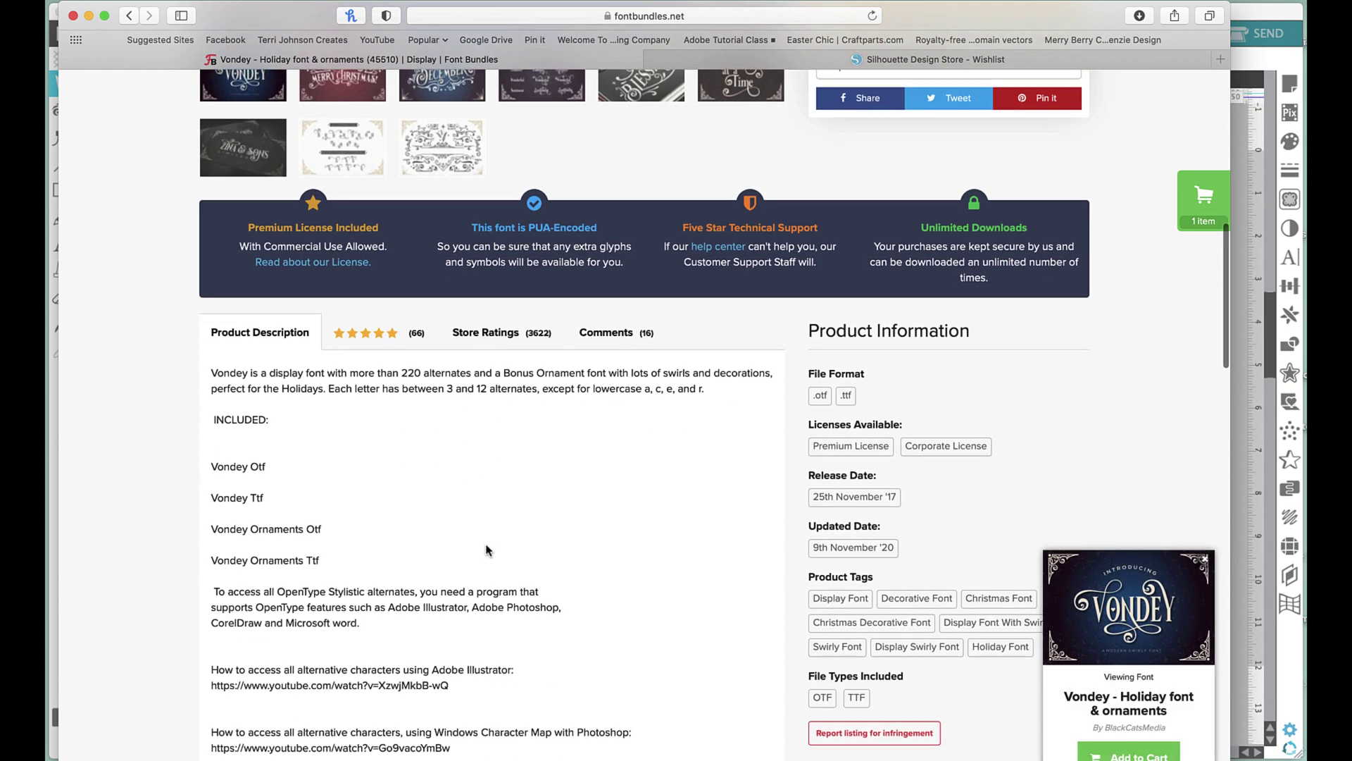
{"action": "scroll", "coordinate": [487, 549], "scroll_direction": "down", "scroll_amount": 5}
{"action": "scroll", "coordinate": [486, 545], "scroll_direction": "up", "scroll_amount": 3}
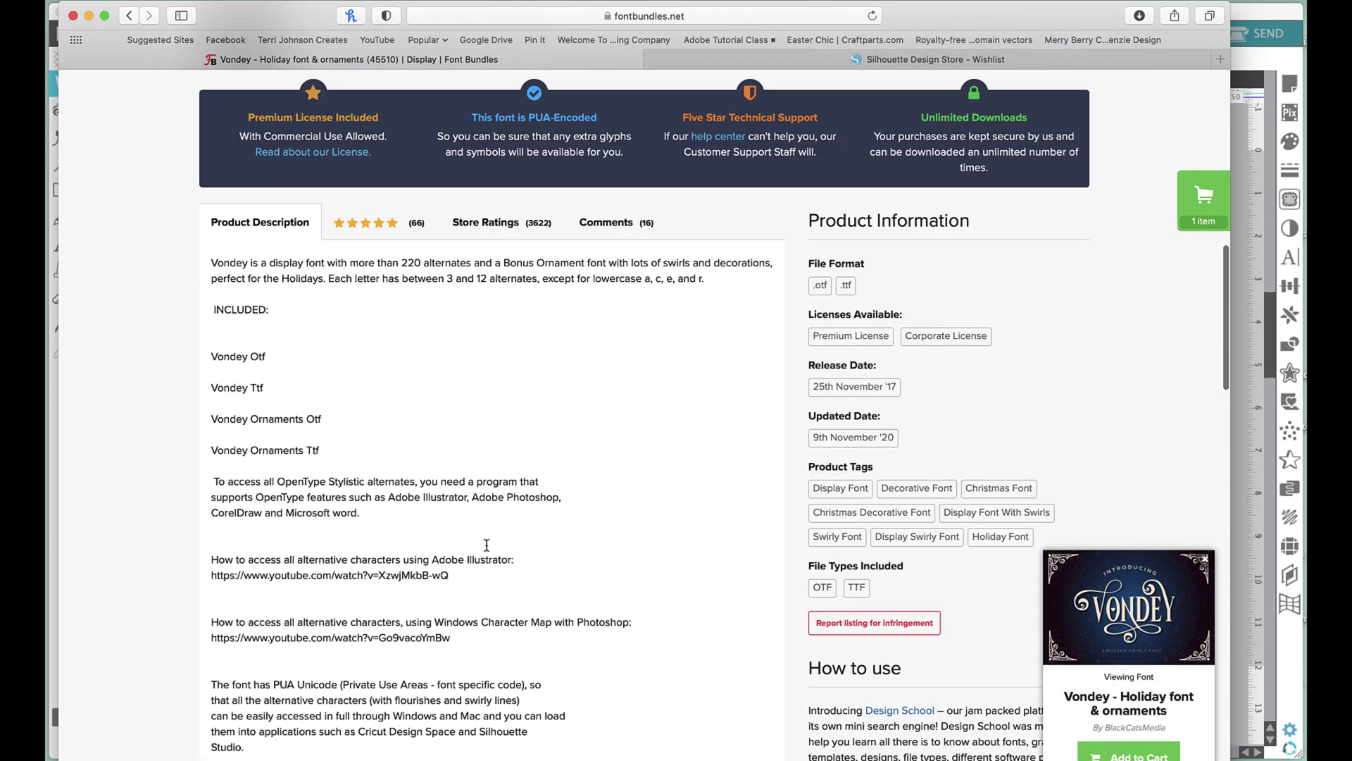
{"action": "scroll", "coordinate": [486, 545], "scroll_direction": "up", "scroll_amount": 6}
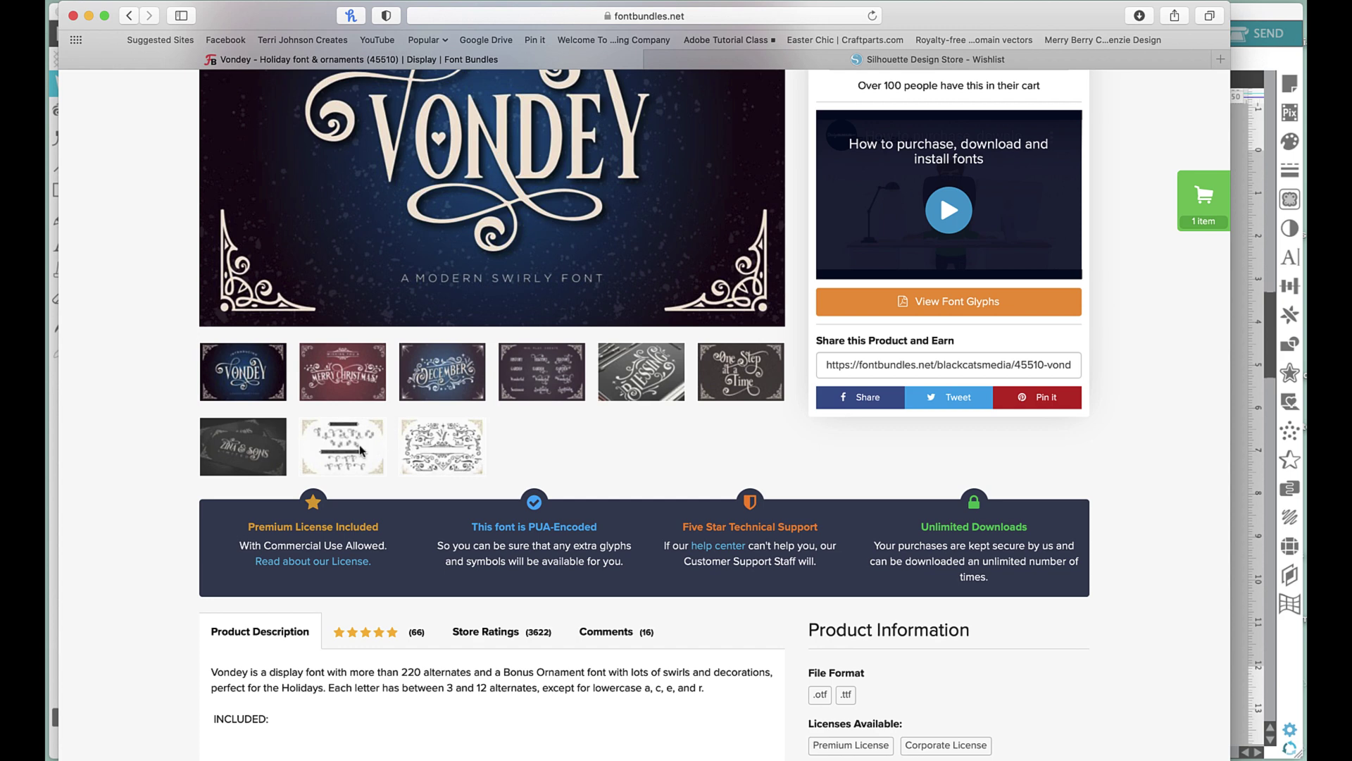
View the Vondey alternates sheet enlarged, then close the lightbox.
{"action": "left_click", "coordinate": [360, 451]}
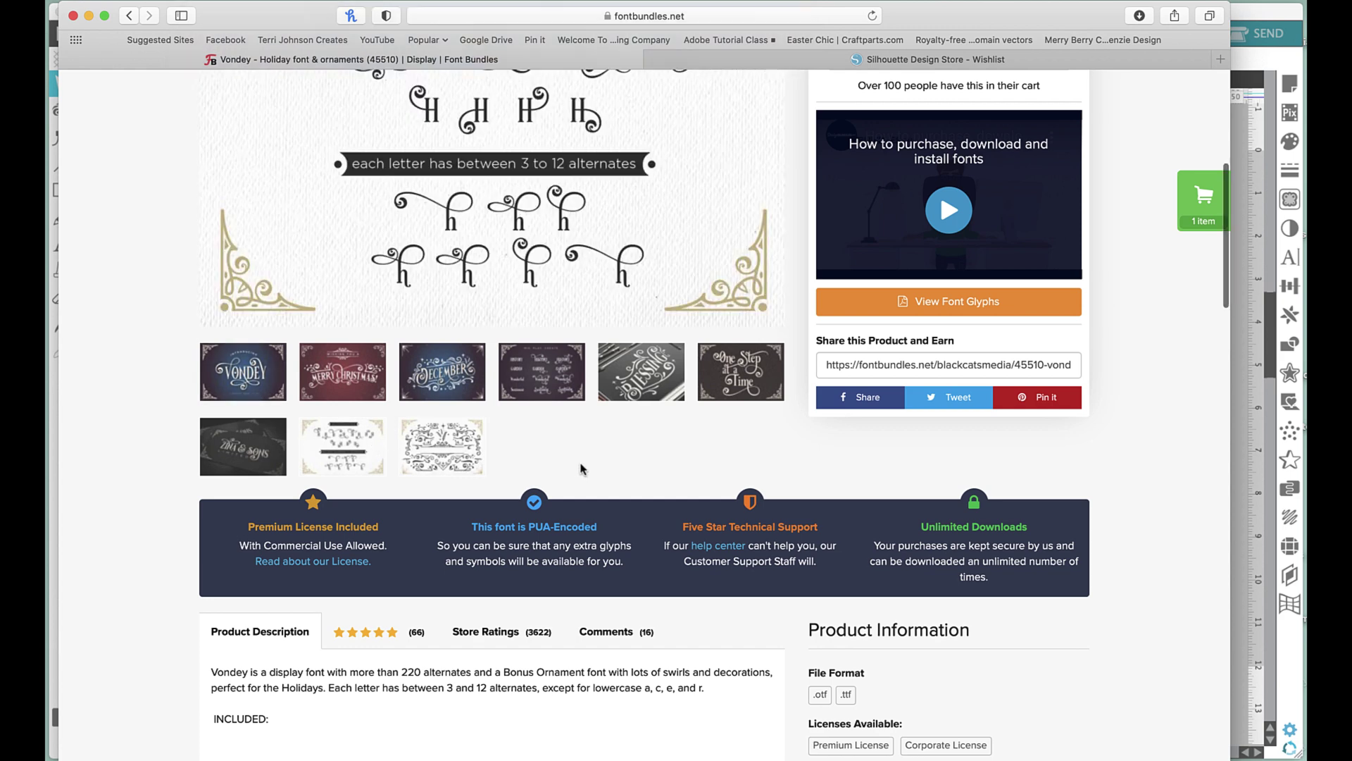
{"action": "scroll", "coordinate": [581, 468], "scroll_direction": "up", "scroll_amount": 4}
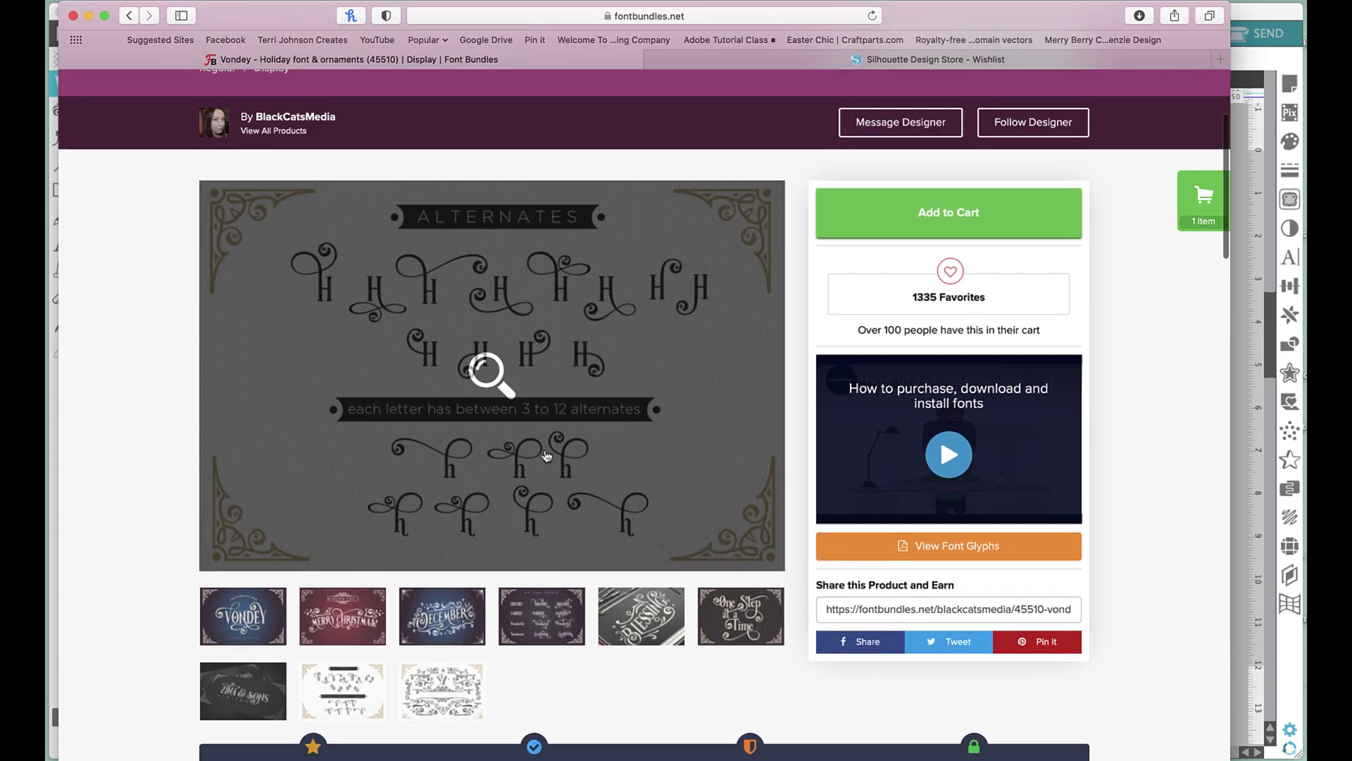
{"action": "left_click", "coordinate": [433, 368]}
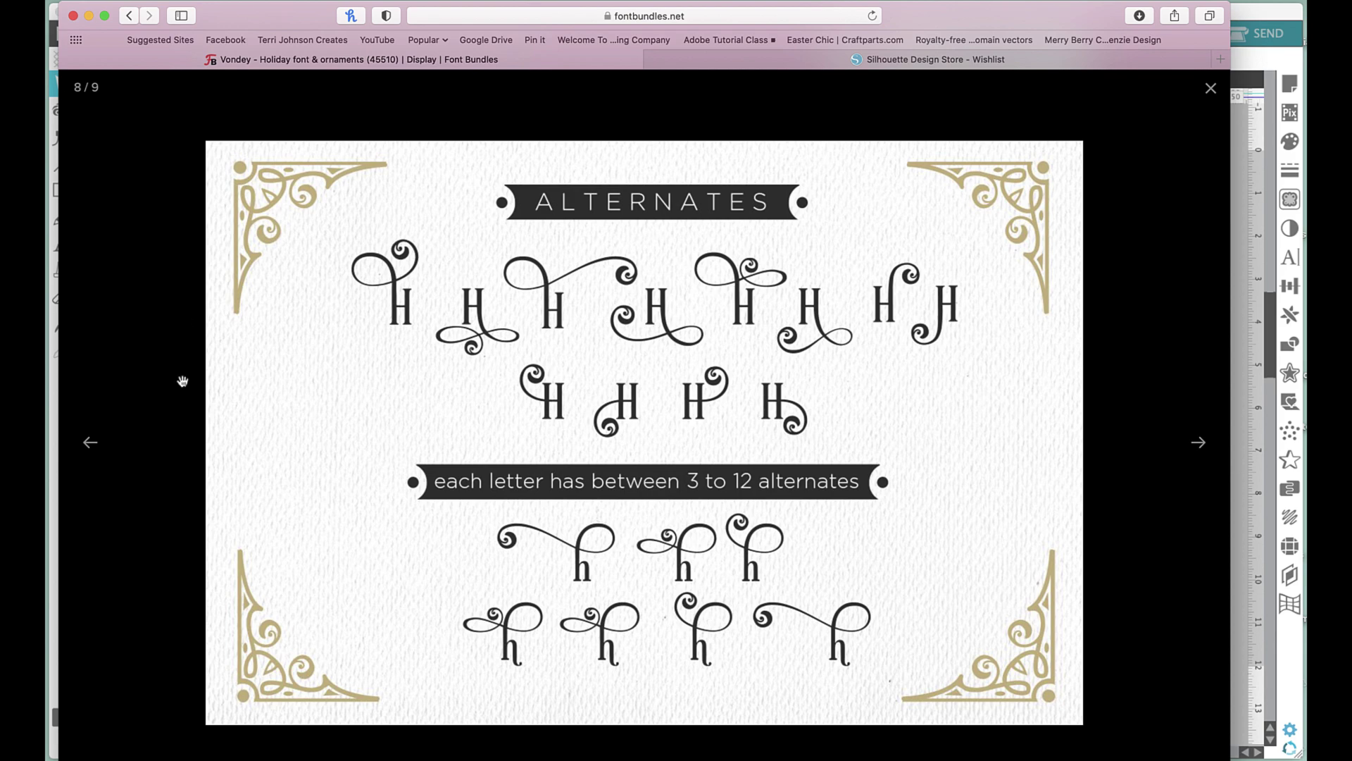
{"action": "left_click", "coordinate": [1211, 88]}
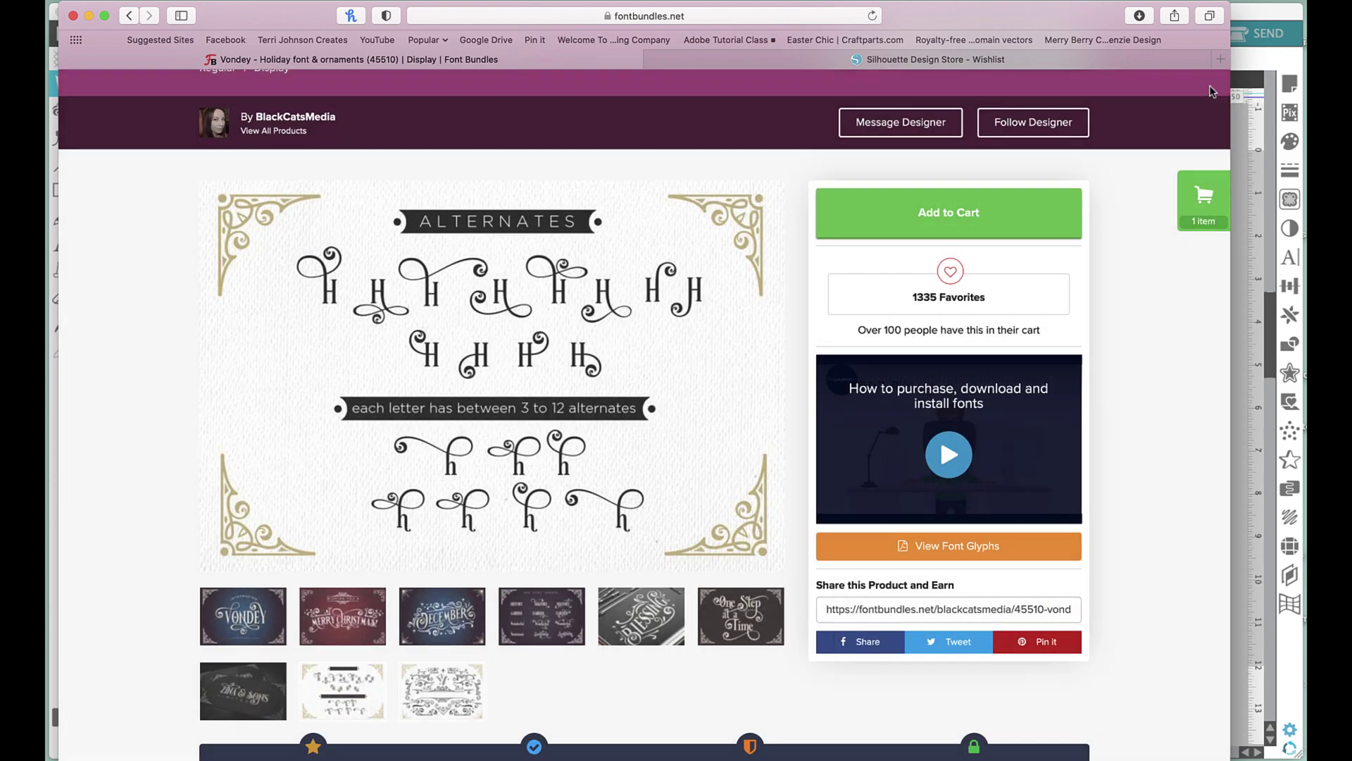
Make the ornament artwork the main preview, view it enlarged, then return to Silhouette Studio.
{"action": "scroll", "coordinate": [697, 462], "scroll_direction": "down", "scroll_amount": 3}
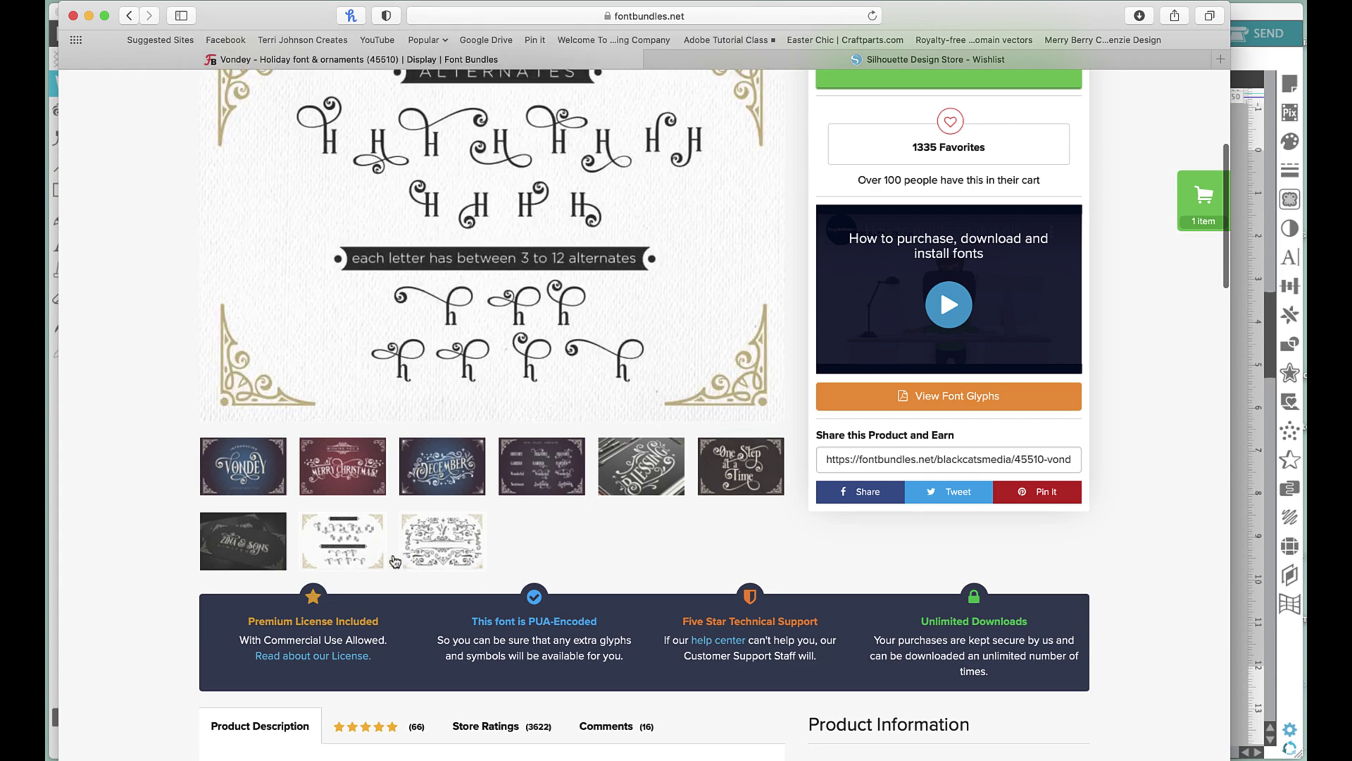
{"action": "left_click", "coordinate": [442, 552]}
{"action": "scroll", "coordinate": [442, 553], "scroll_direction": "up", "scroll_amount": 2}
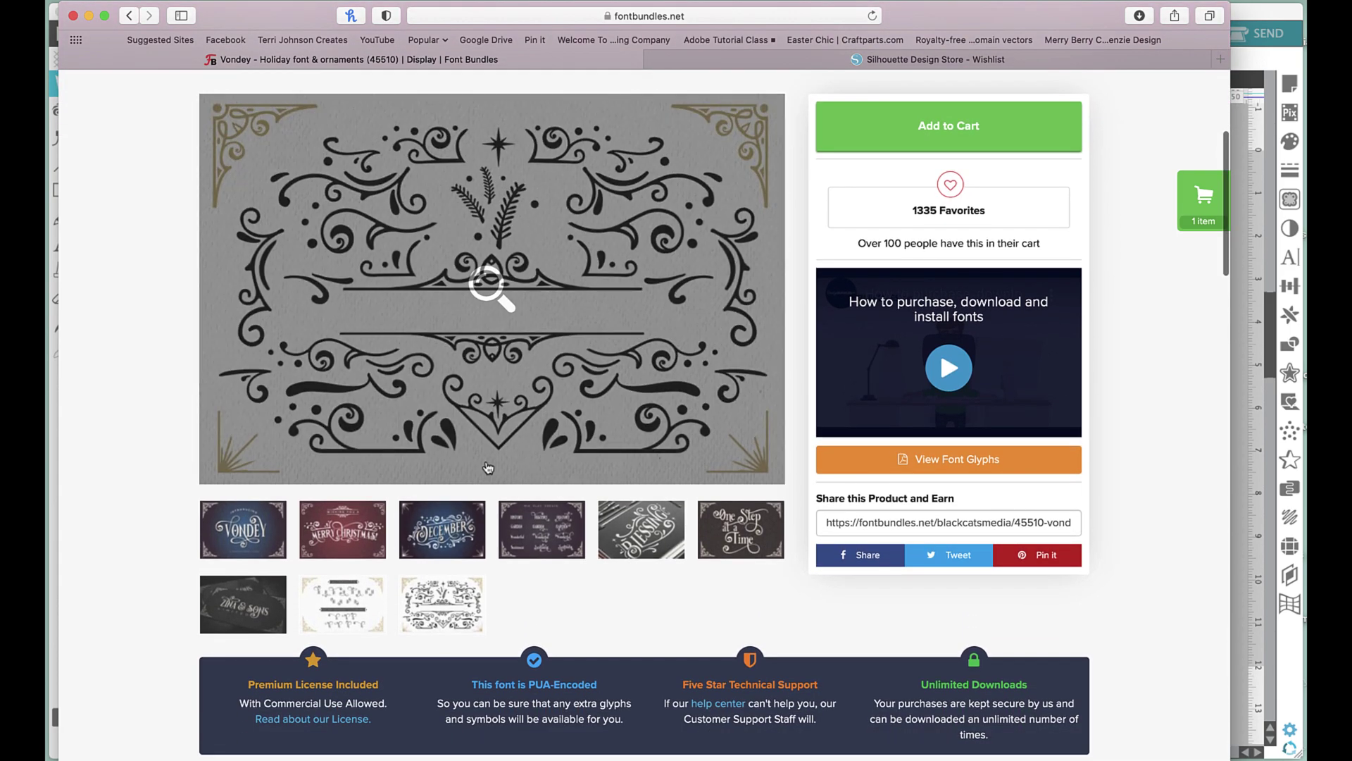
{"action": "left_click", "coordinate": [488, 468]}
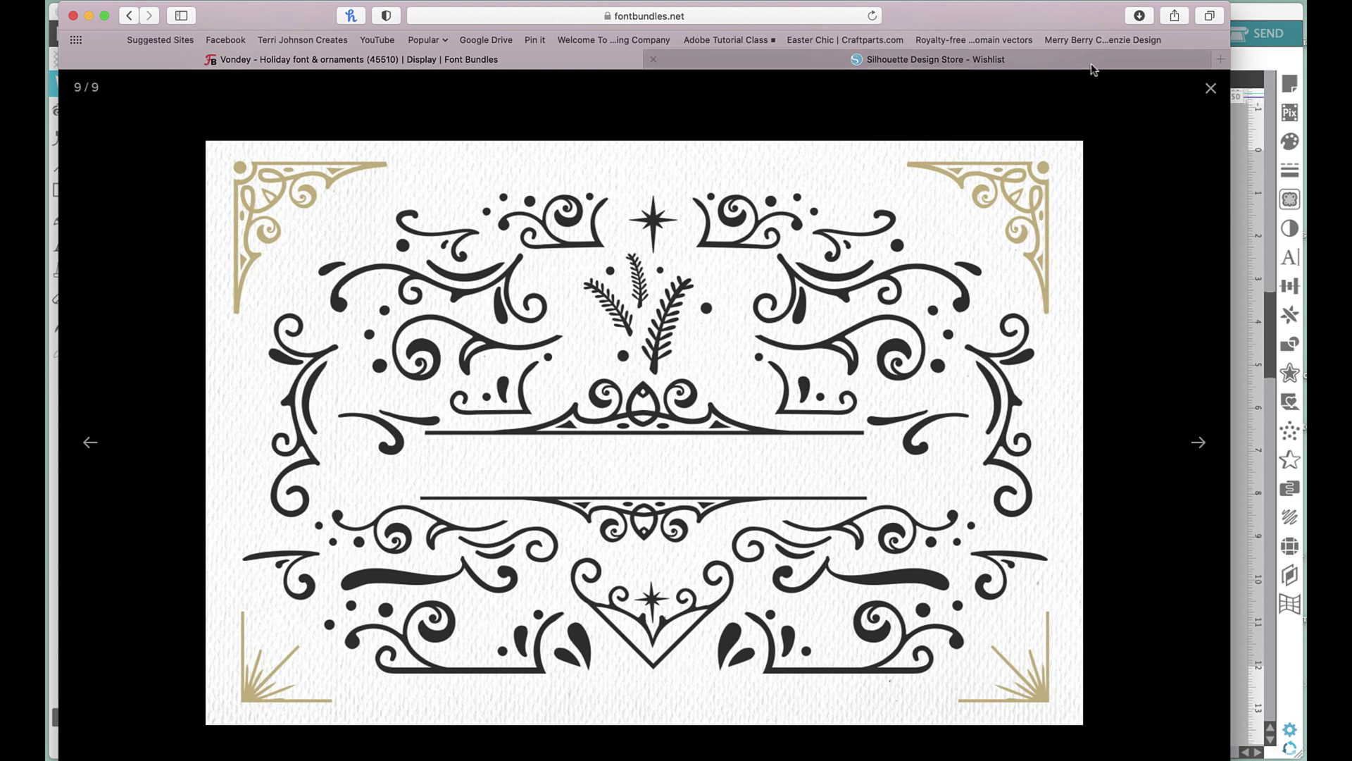
{"action": "left_click", "coordinate": [1160, 100]}
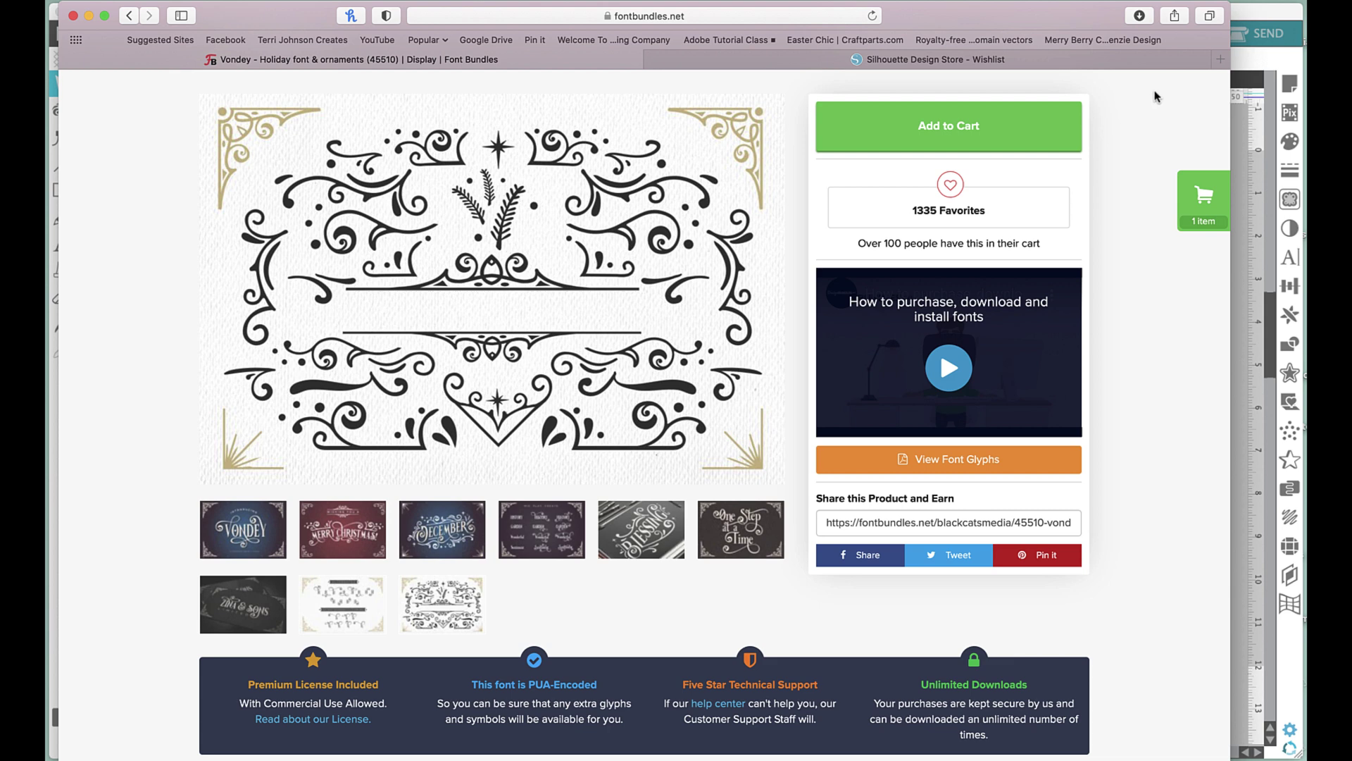
{"action": "scroll", "coordinate": [1122, 108], "scroll_direction": "up", "scroll_amount": 1}
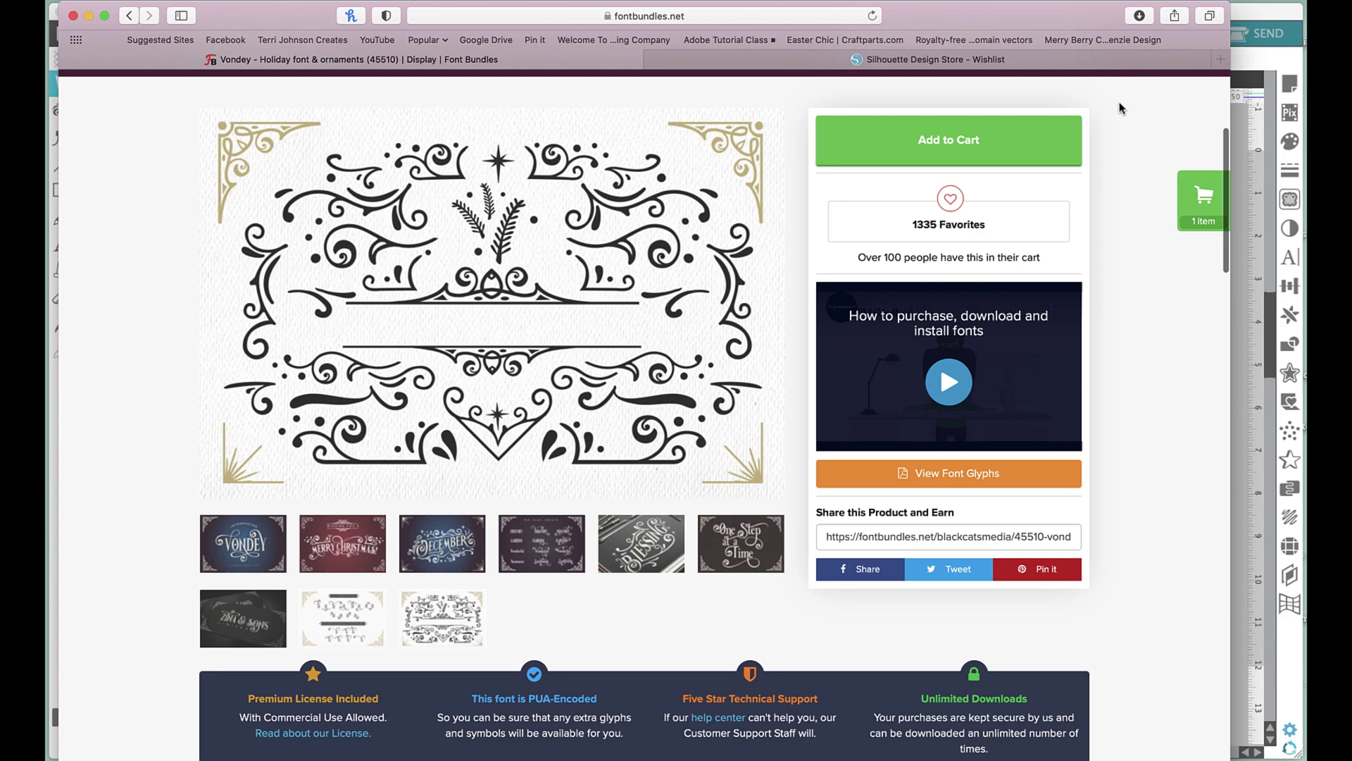
{"action": "scroll", "coordinate": [1122, 107], "scroll_direction": "up", "scroll_amount": 5}
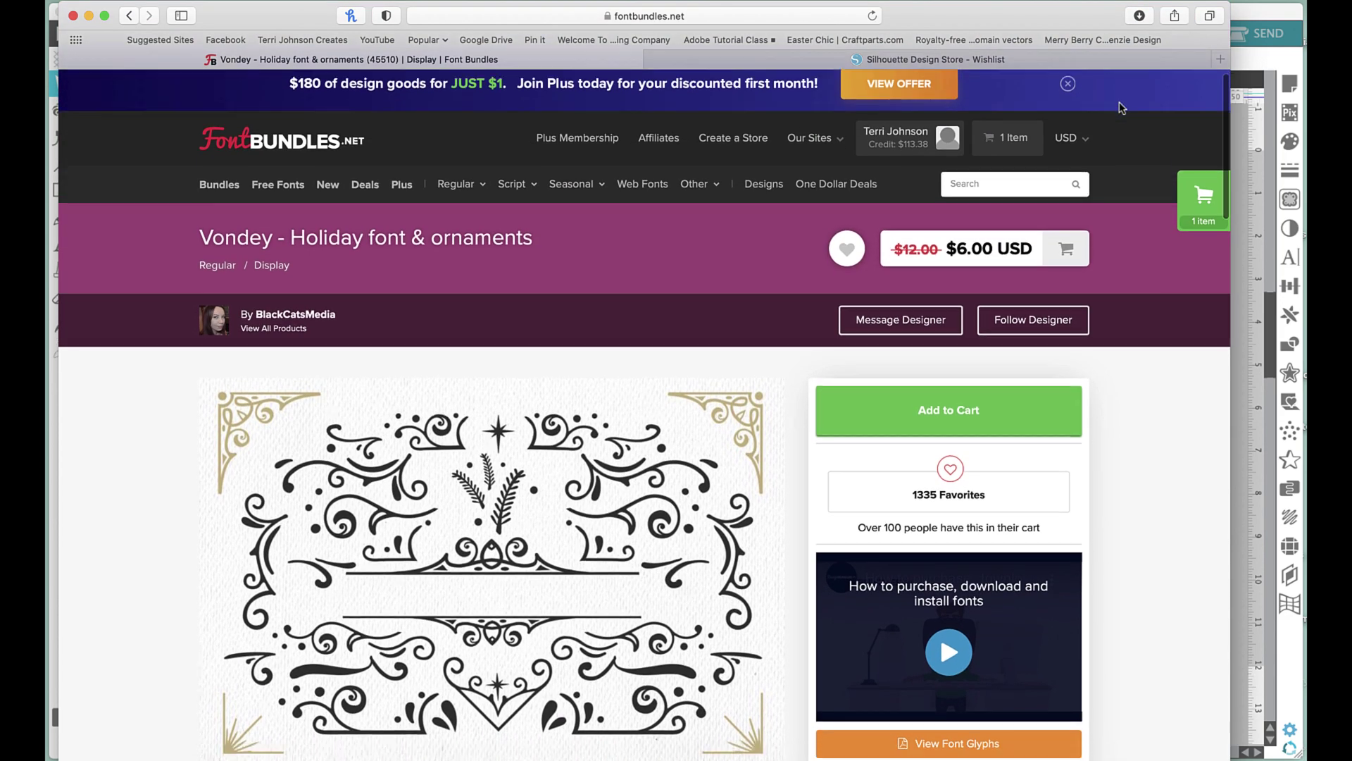
{"action": "scroll", "coordinate": [1122, 108], "scroll_direction": "down", "scroll_amount": 3}
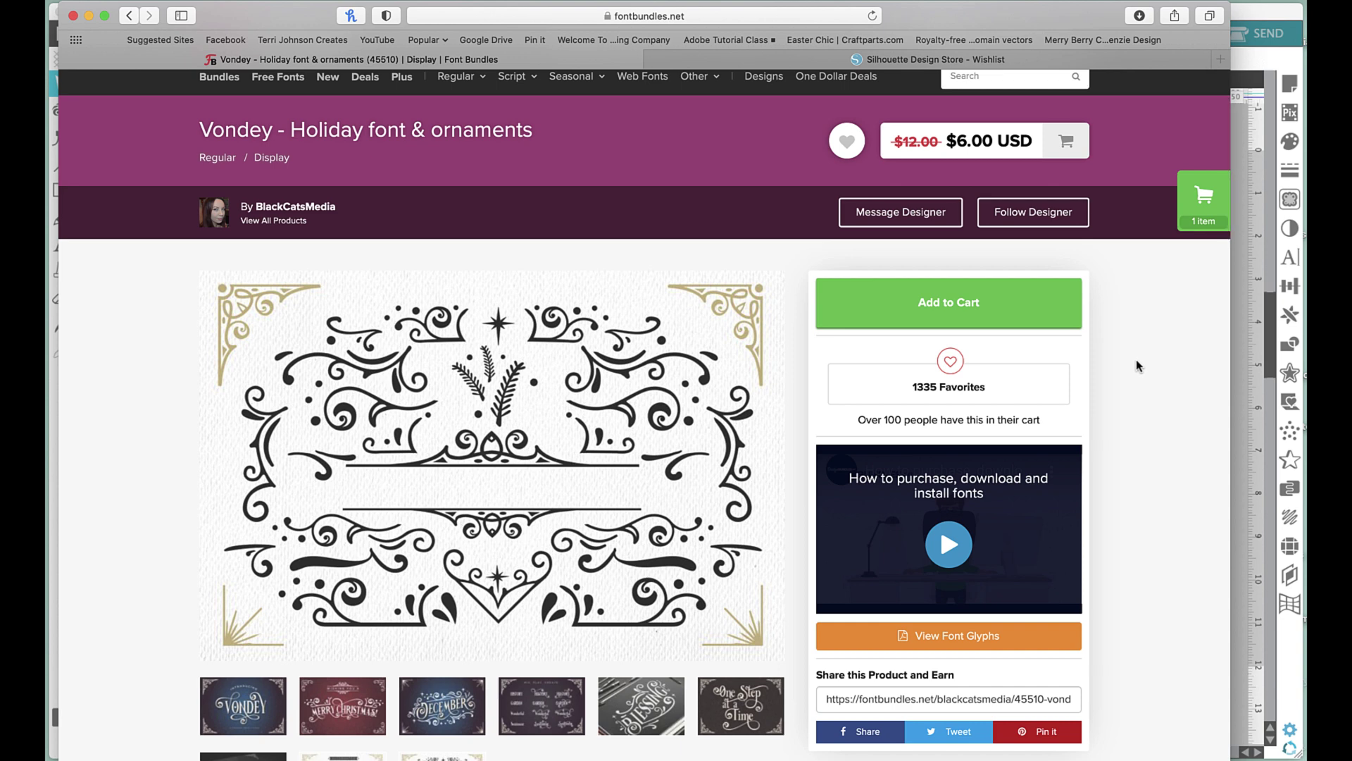
{"action": "left_click", "coordinate": [1237, 130]}
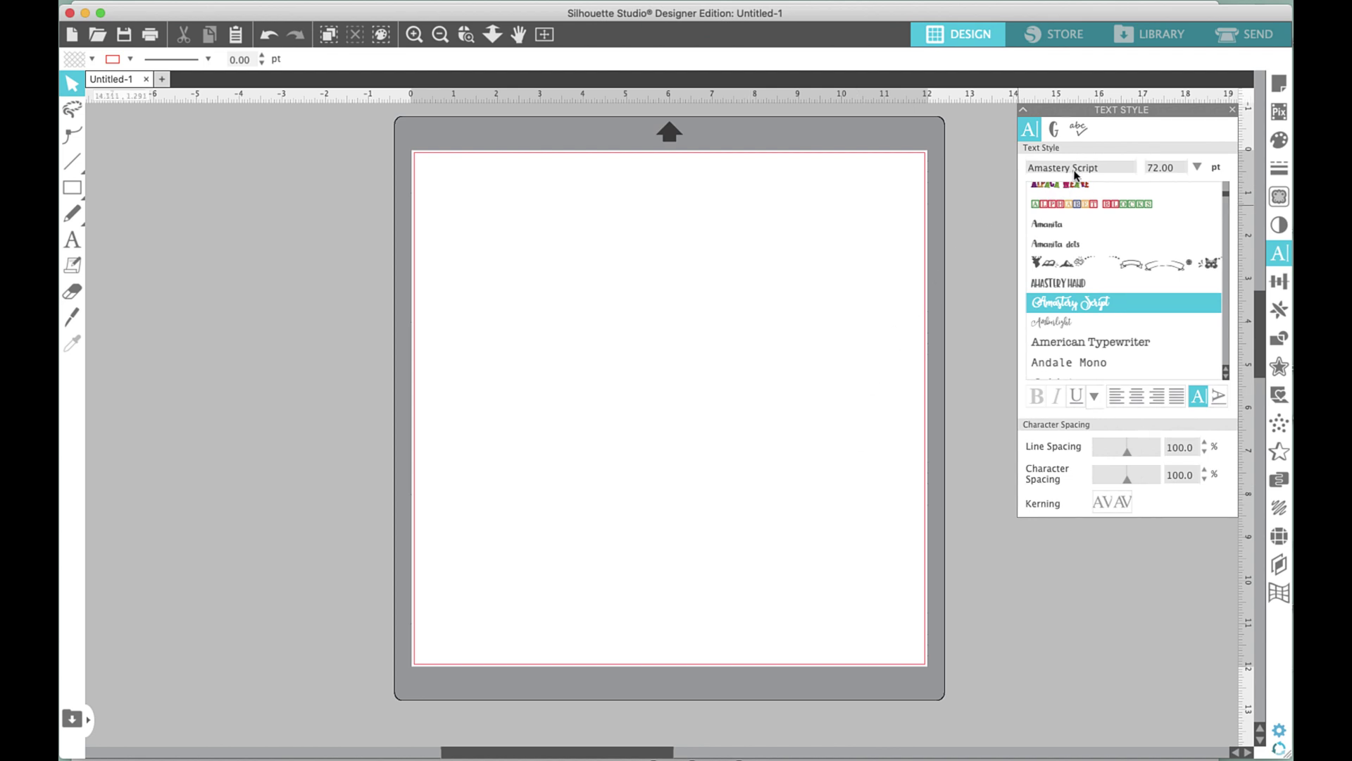
Type the person's full name on the mat as Amastery Script 72 pt text.
{"action": "left_click", "coordinate": [73, 238]}
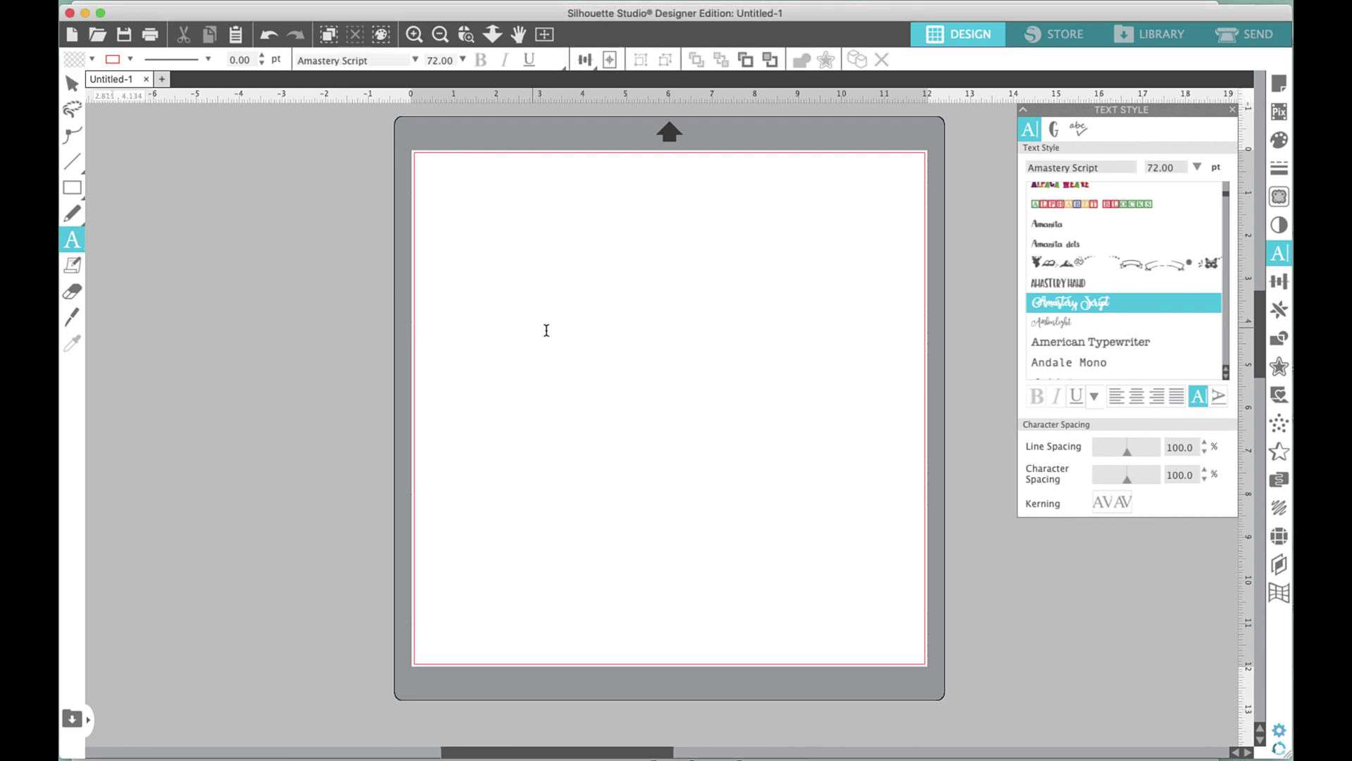
{"action": "left_click", "coordinate": [601, 331]}
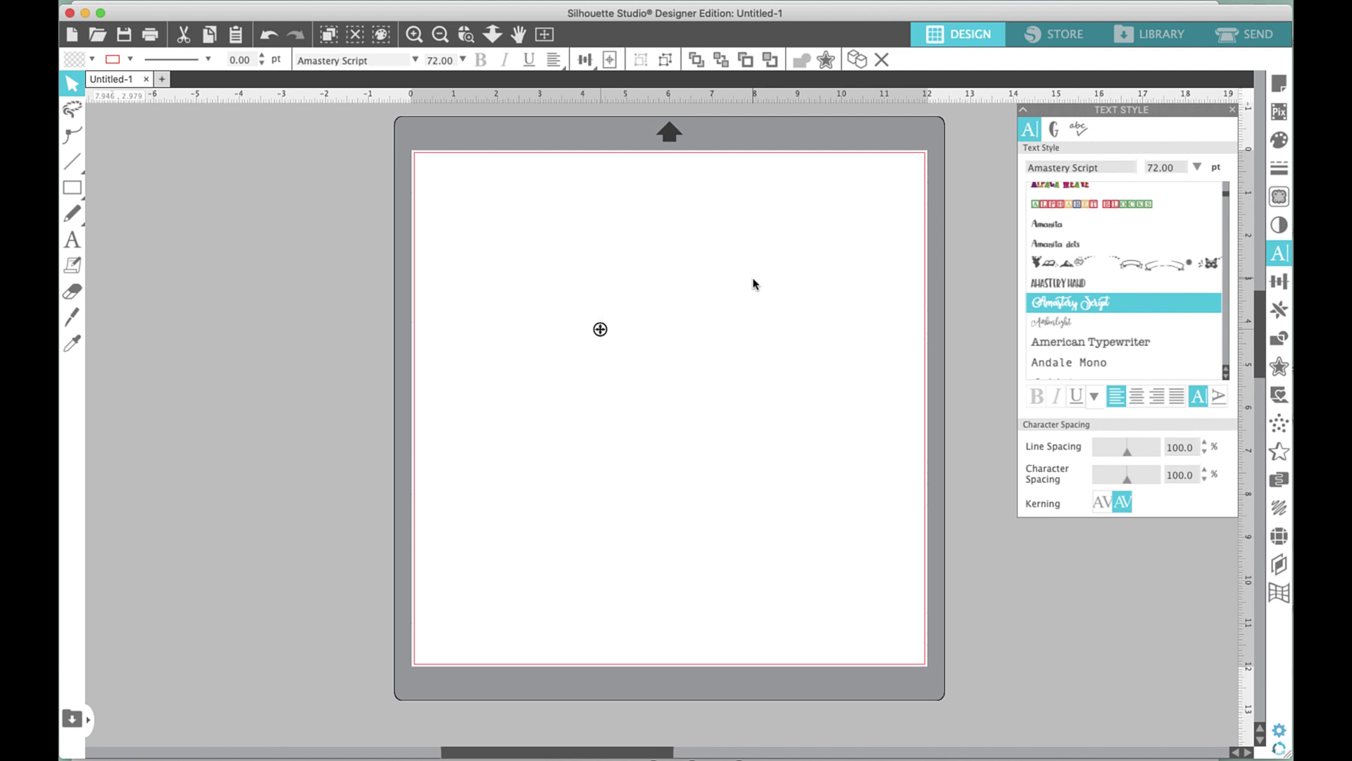
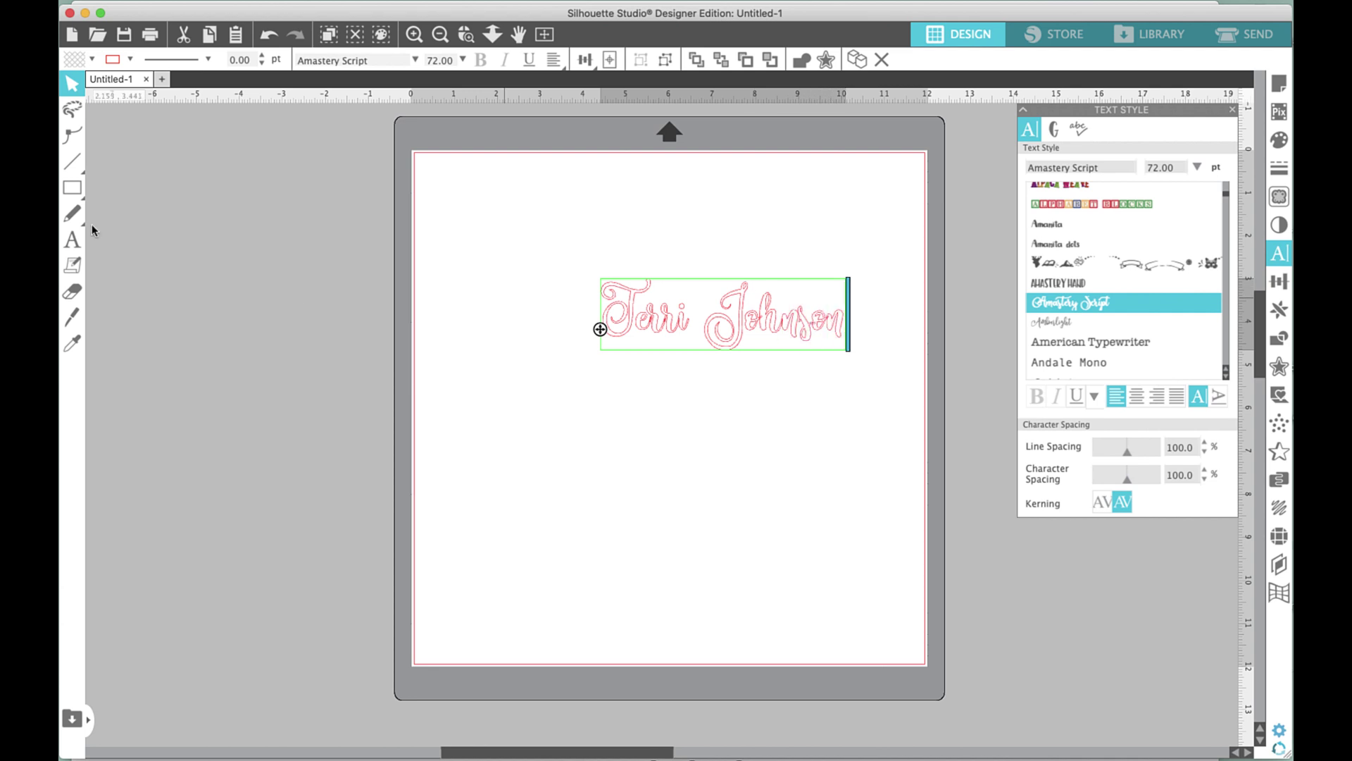
Fill the name text solid pink and enlarge it to about 8.256 in wide at 104.5 pt.
{"action": "left_click", "coordinate": [90, 59]}
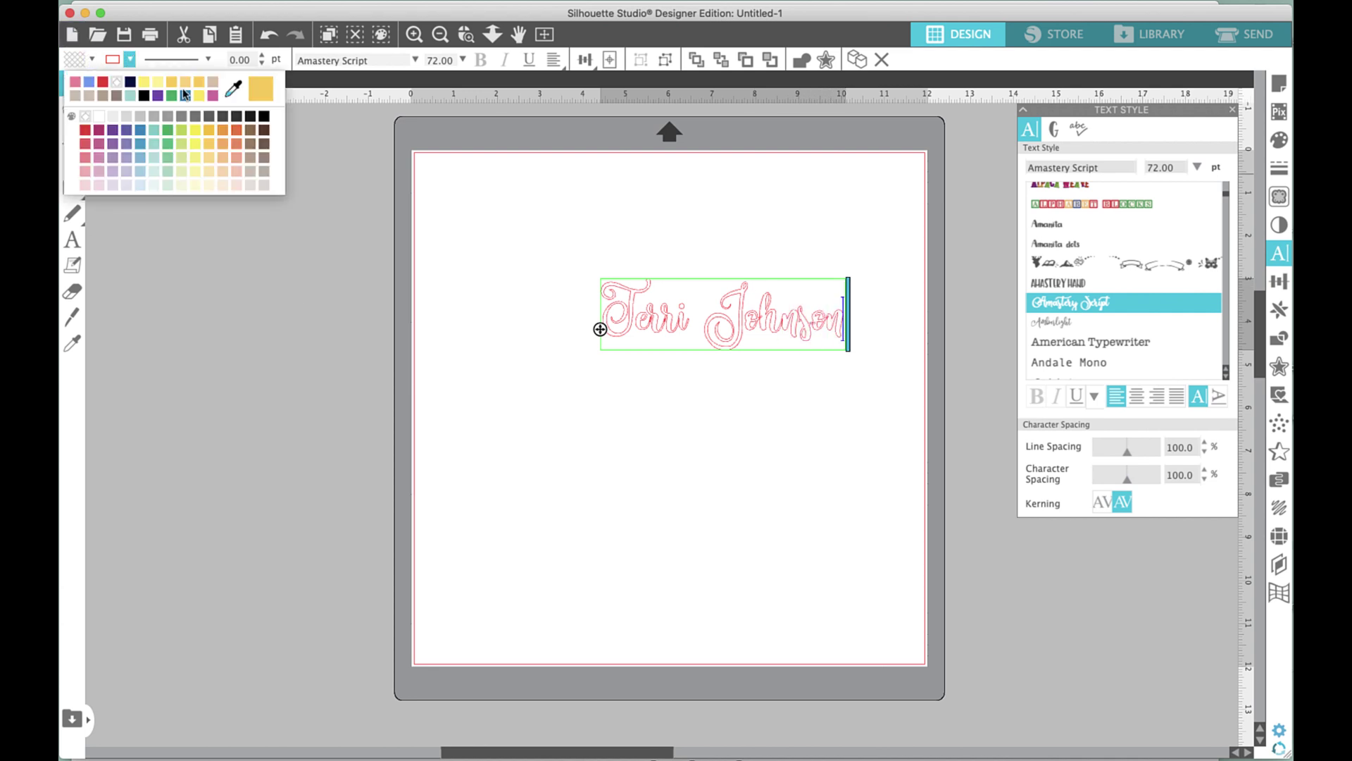
{"action": "left_click", "coordinate": [213, 96]}
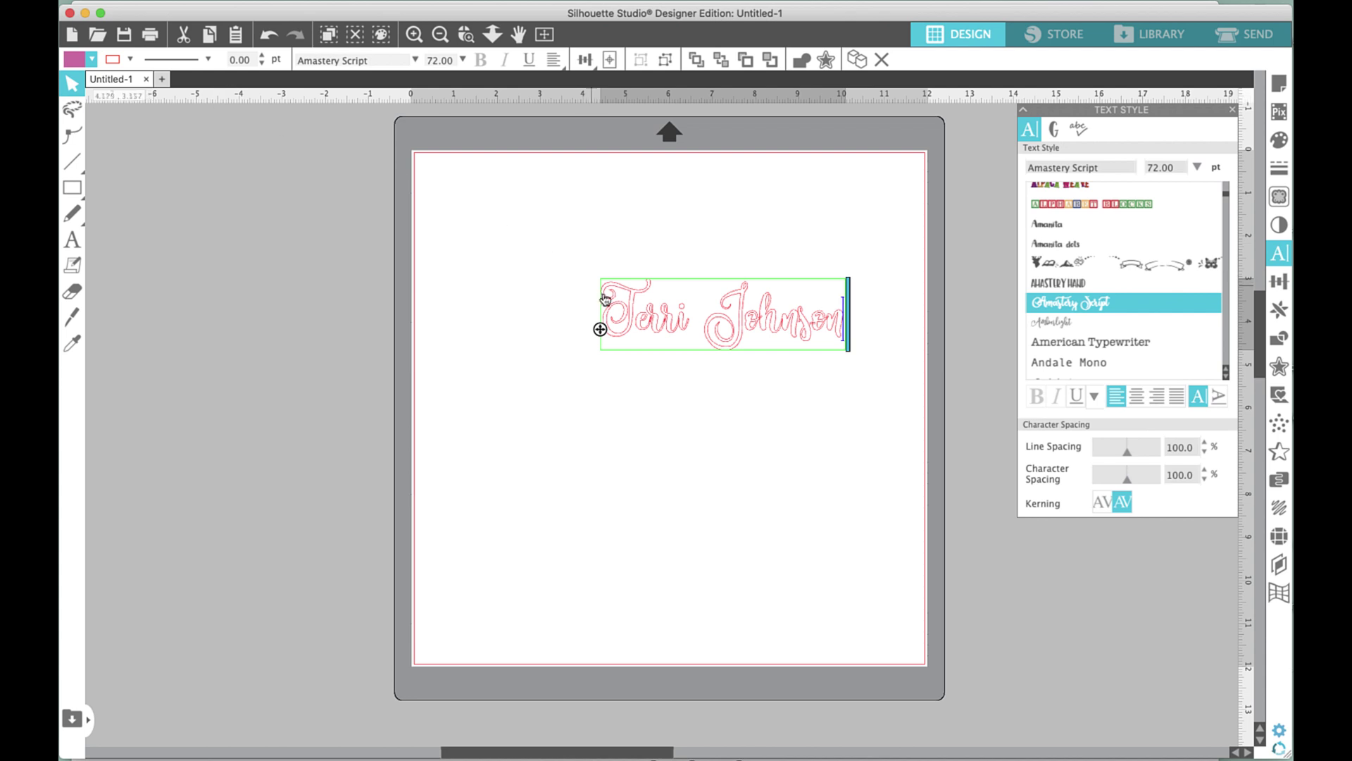
{"action": "key", "text": "Escape"}
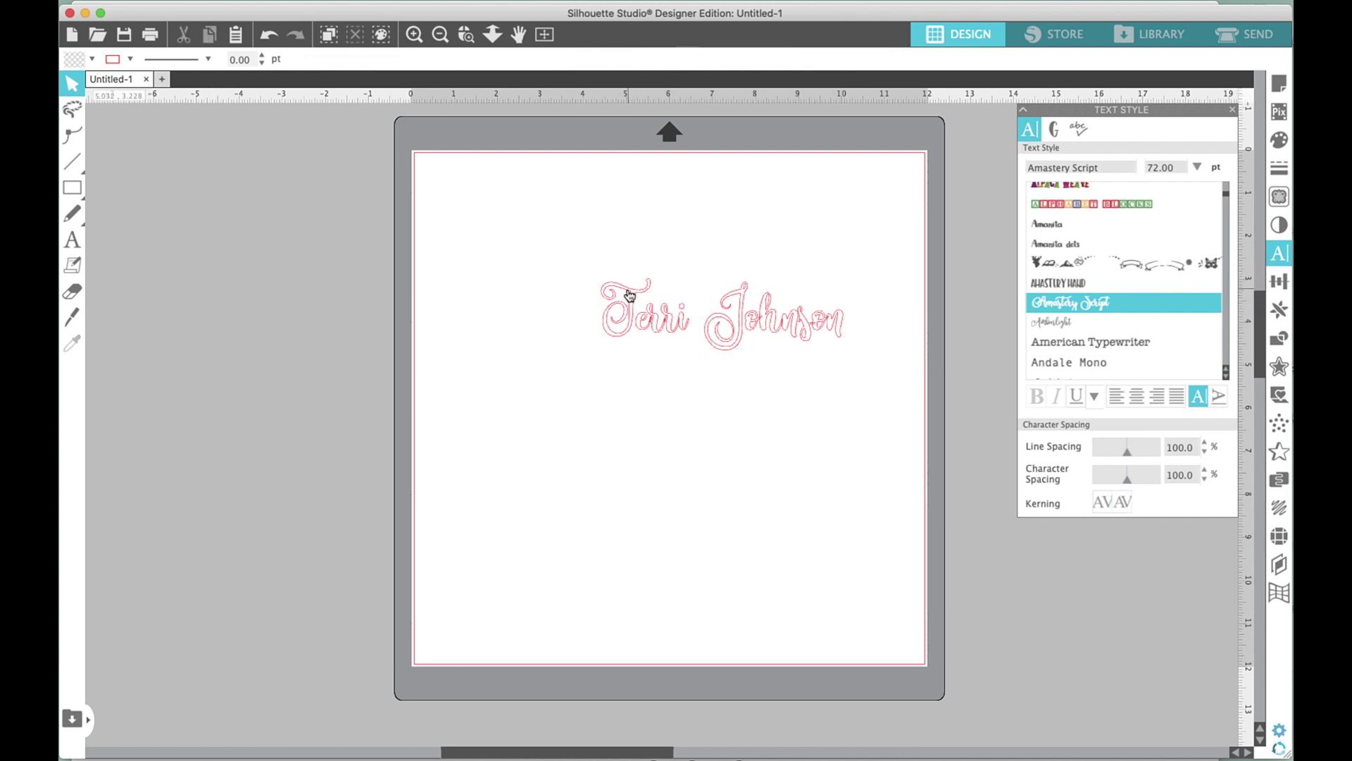
{"action": "left_click", "coordinate": [627, 304]}
{"action": "left_click", "coordinate": [90, 60]}
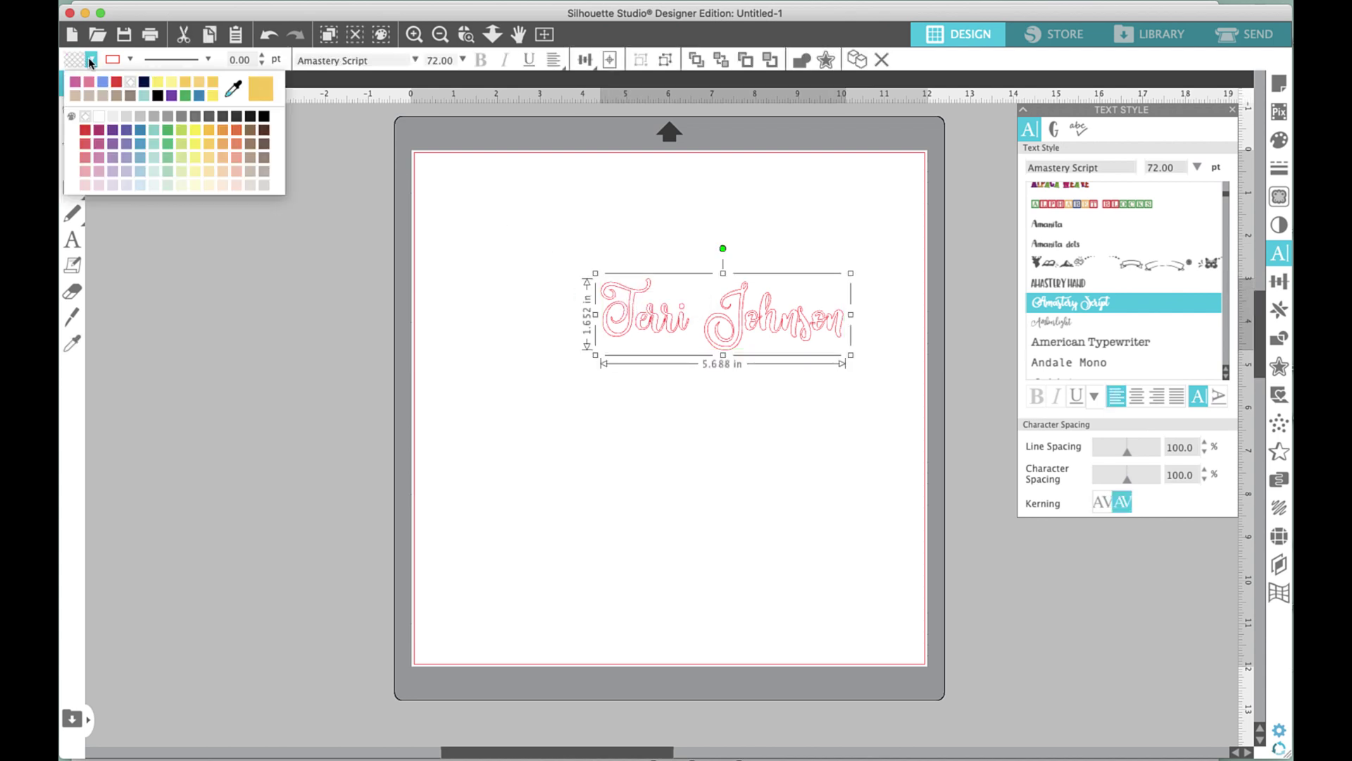
{"action": "left_click", "coordinate": [88, 83]}
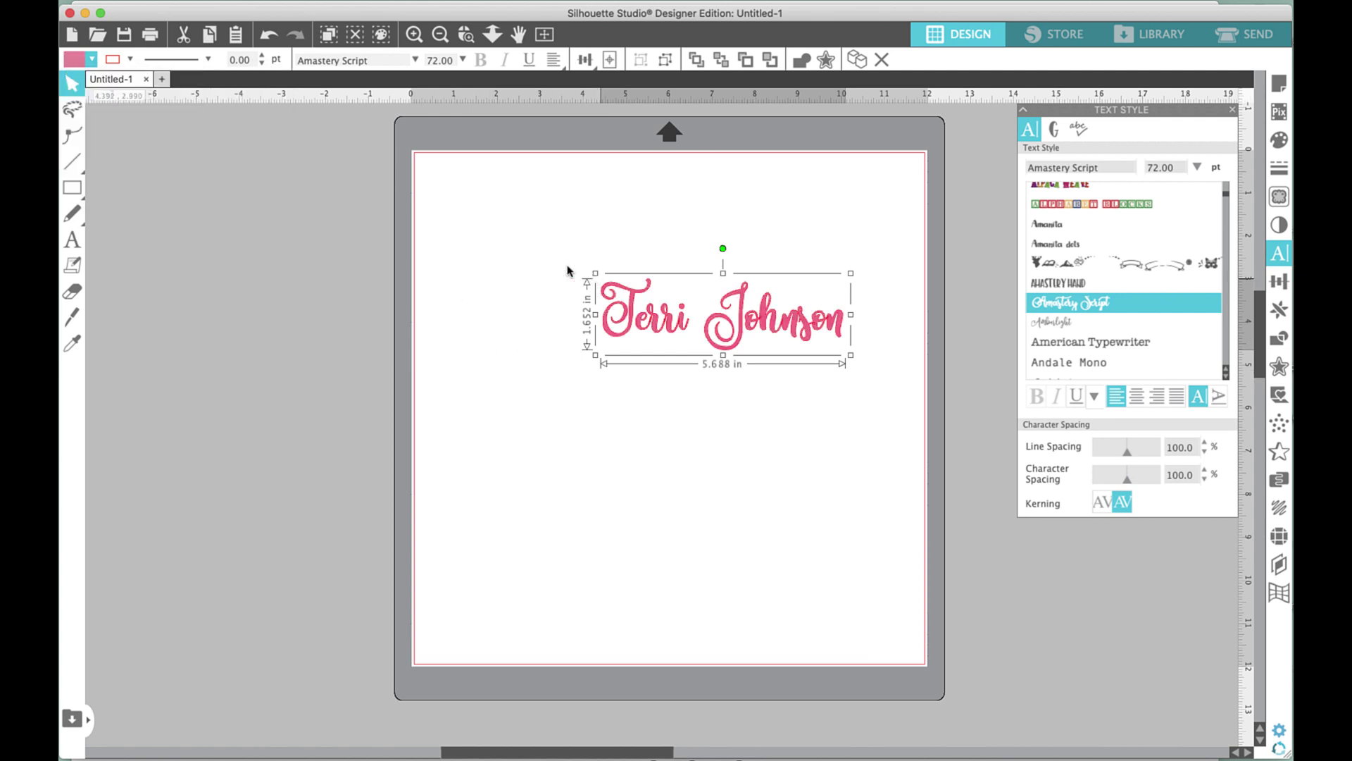
{"action": "left_click_drag", "start_coordinate": [595, 272], "coordinate": [484, 241]}
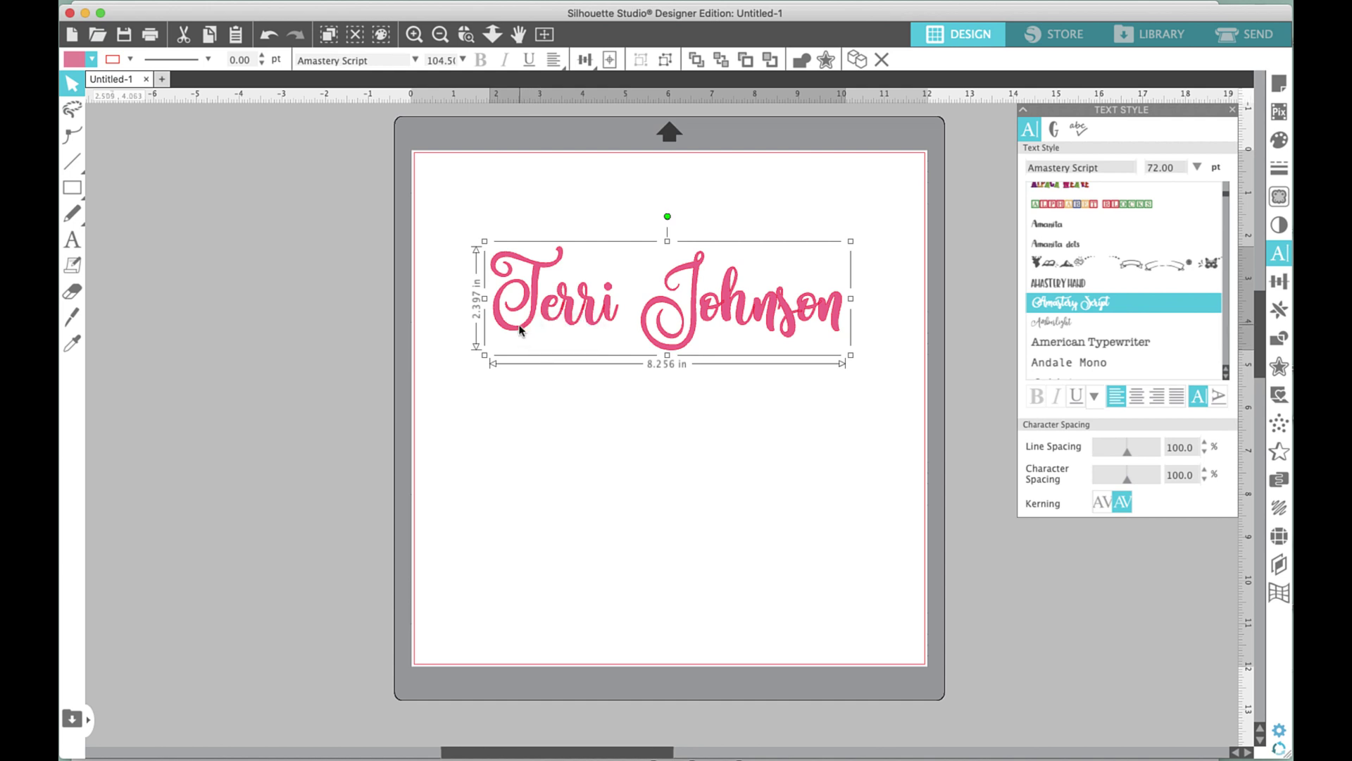
{"action": "double_click", "coordinate": [519, 330]}
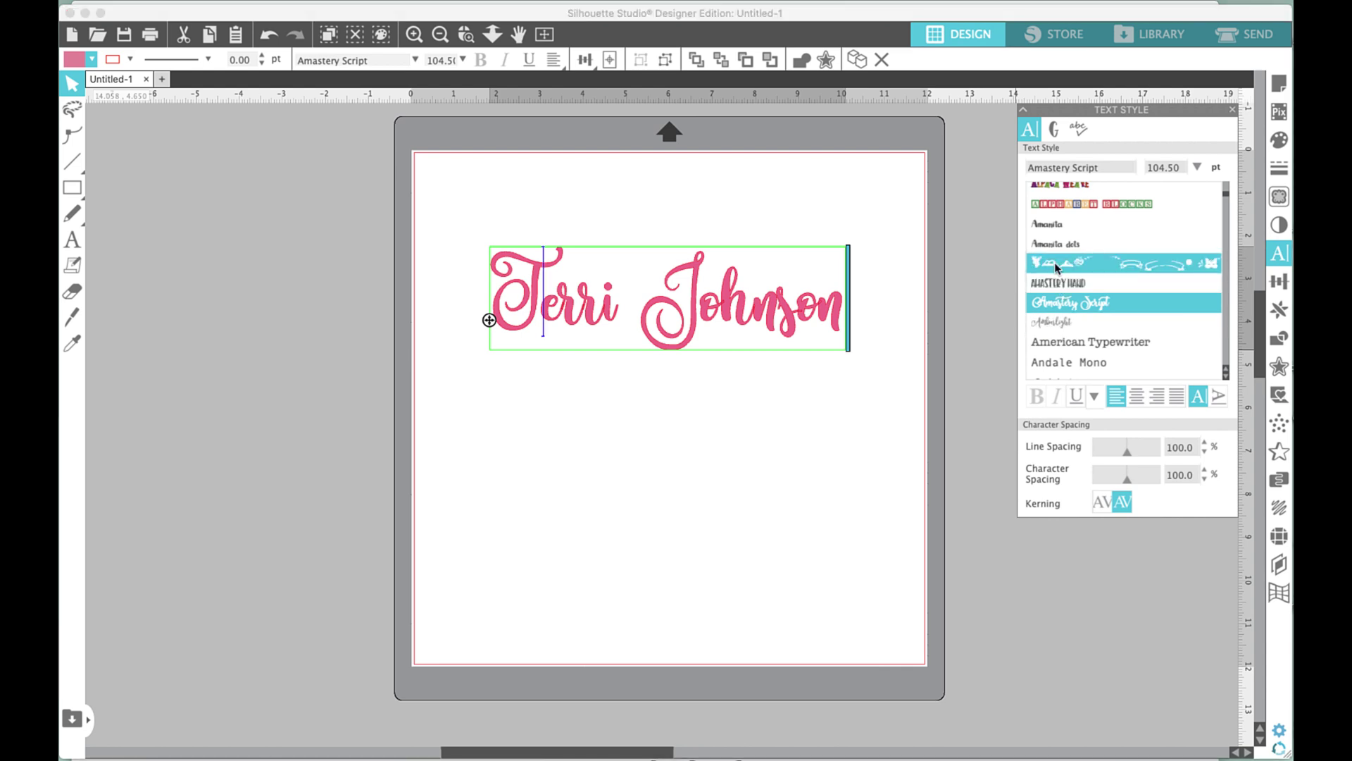
{"action": "left_click", "coordinate": [1056, 267]}
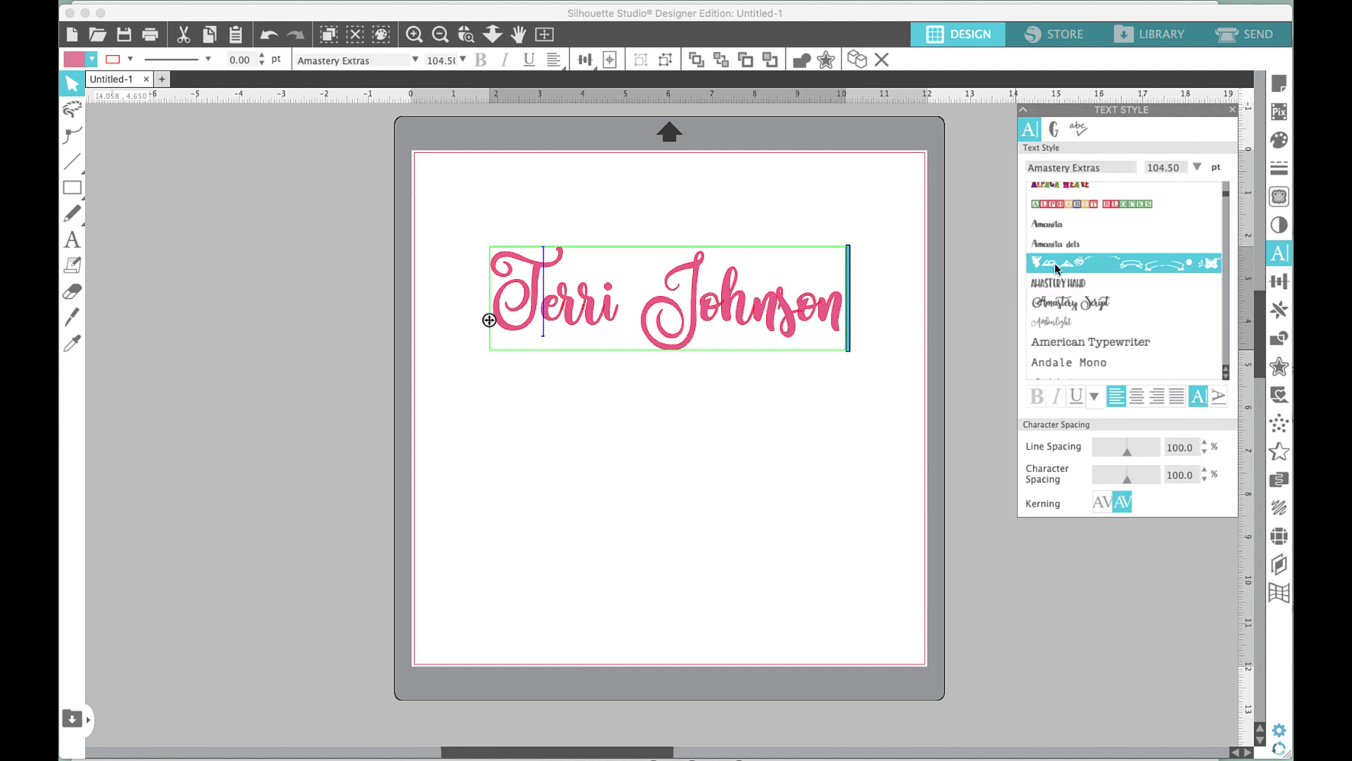
{"action": "left_click", "coordinate": [1057, 304]}
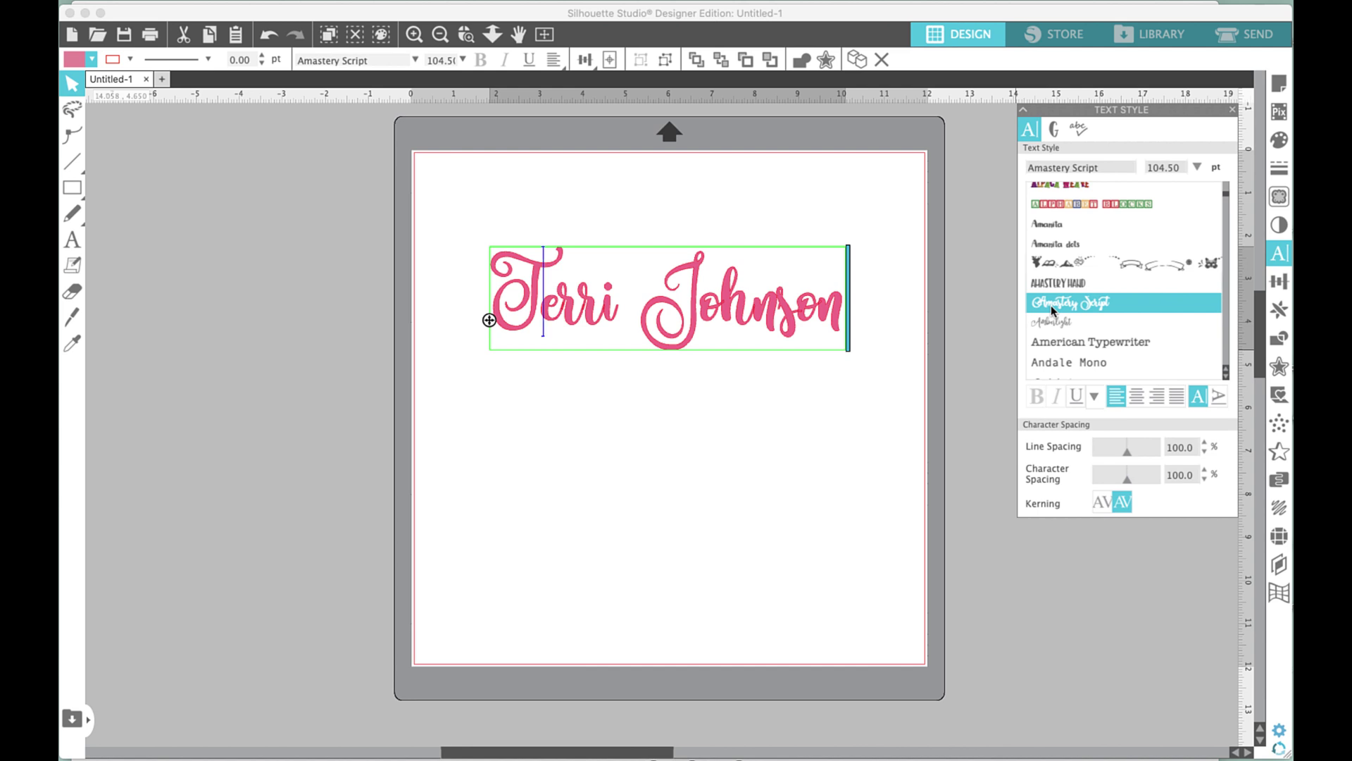
{"action": "scroll", "coordinate": [1051, 310], "scroll_direction": "down", "scroll_amount": 3}
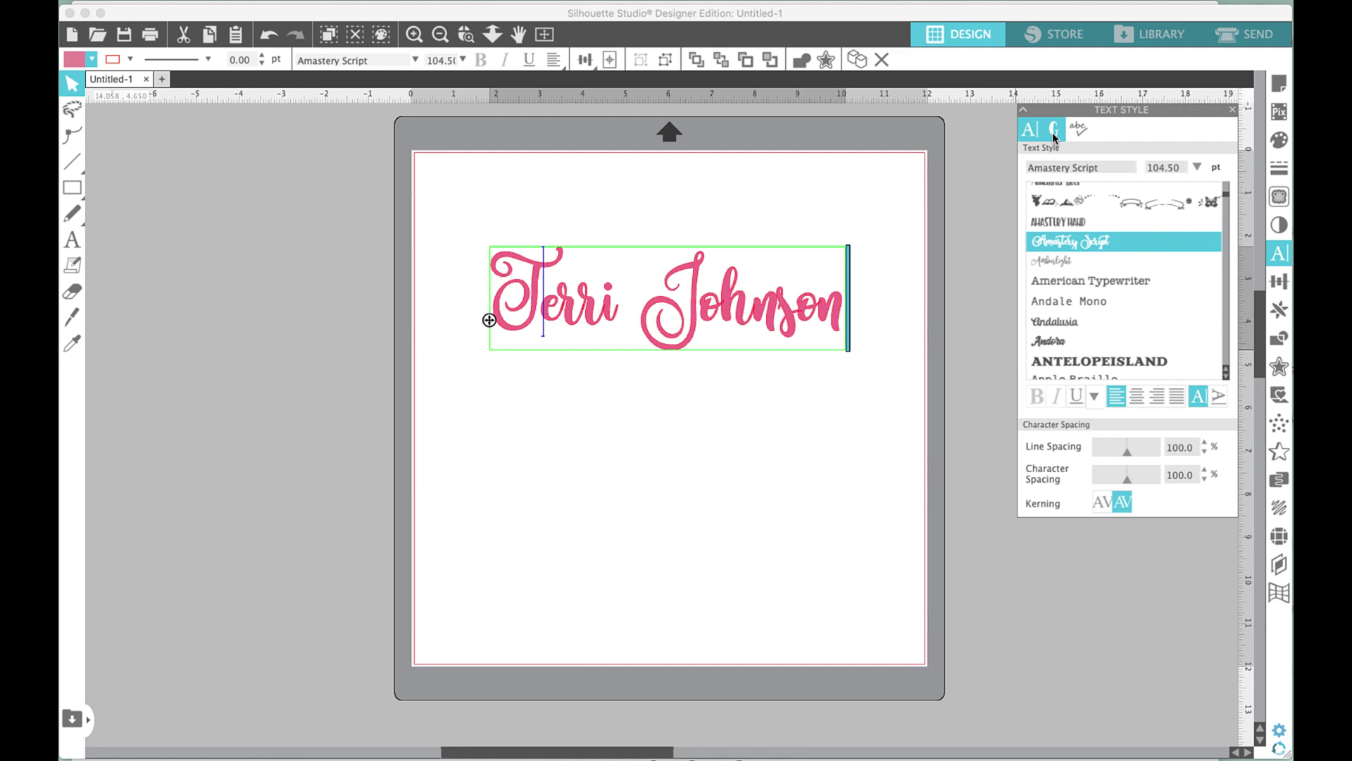
Show Amastery Script's glyph set, keeping the glyph previews at three per row.
{"action": "left_click", "coordinate": [1054, 134]}
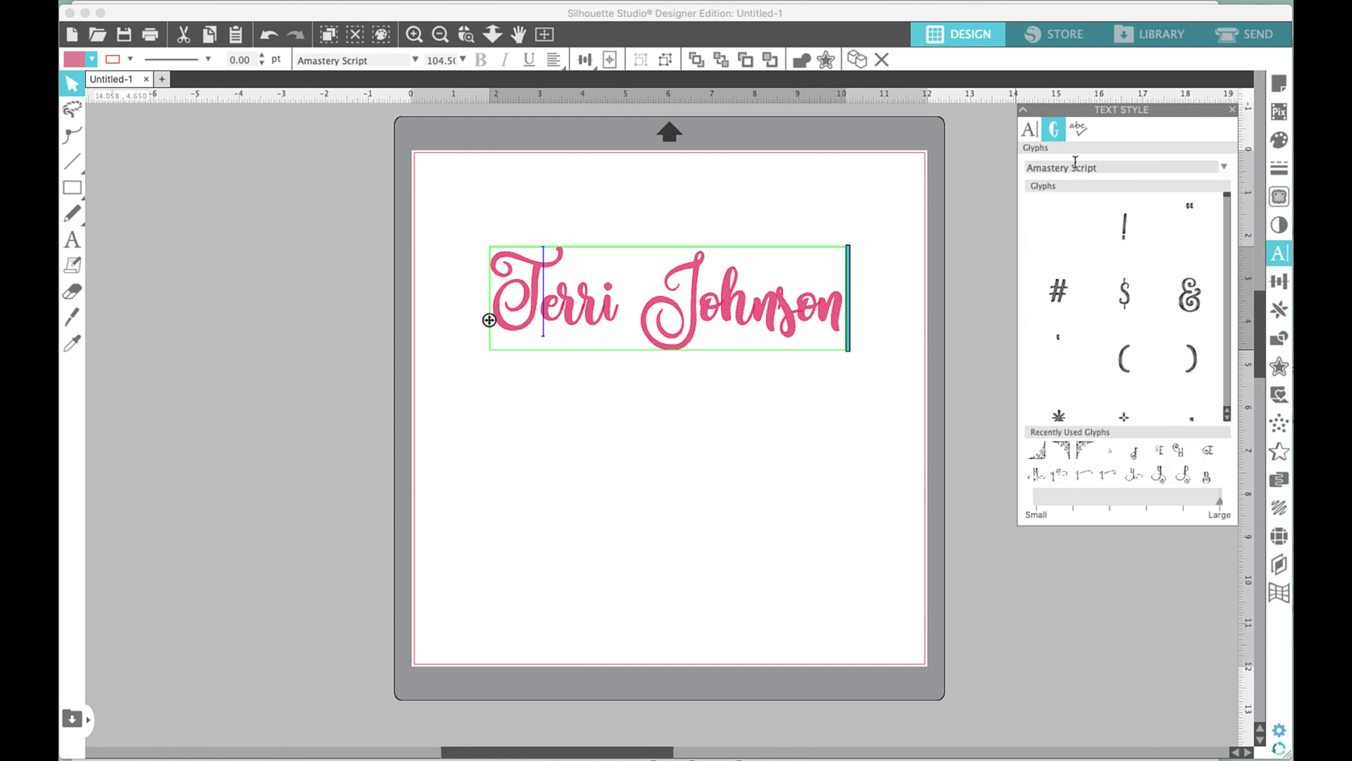
{"action": "left_click_drag", "start_coordinate": [1228, 198], "coordinate": [1230, 207]}
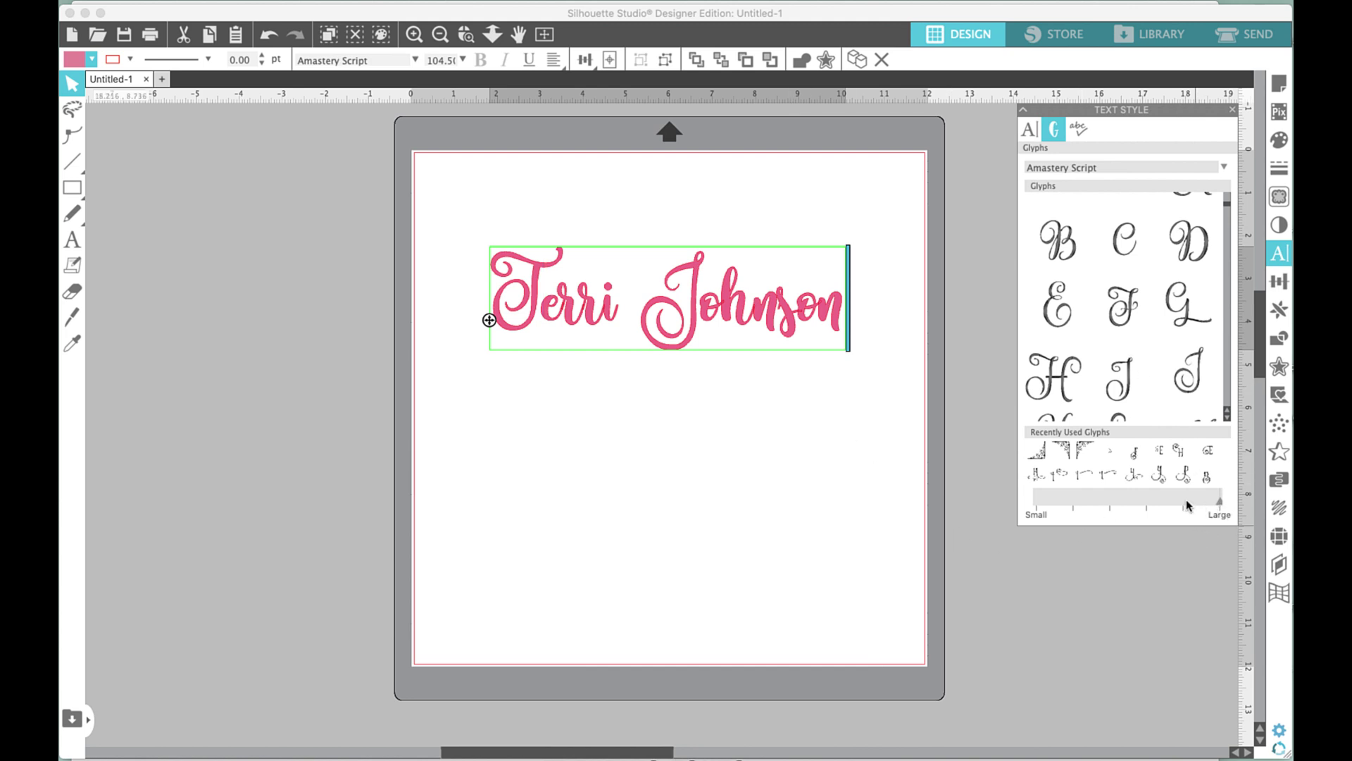
{"action": "left_click_drag", "start_coordinate": [1220, 501], "coordinate": [1175, 503]}
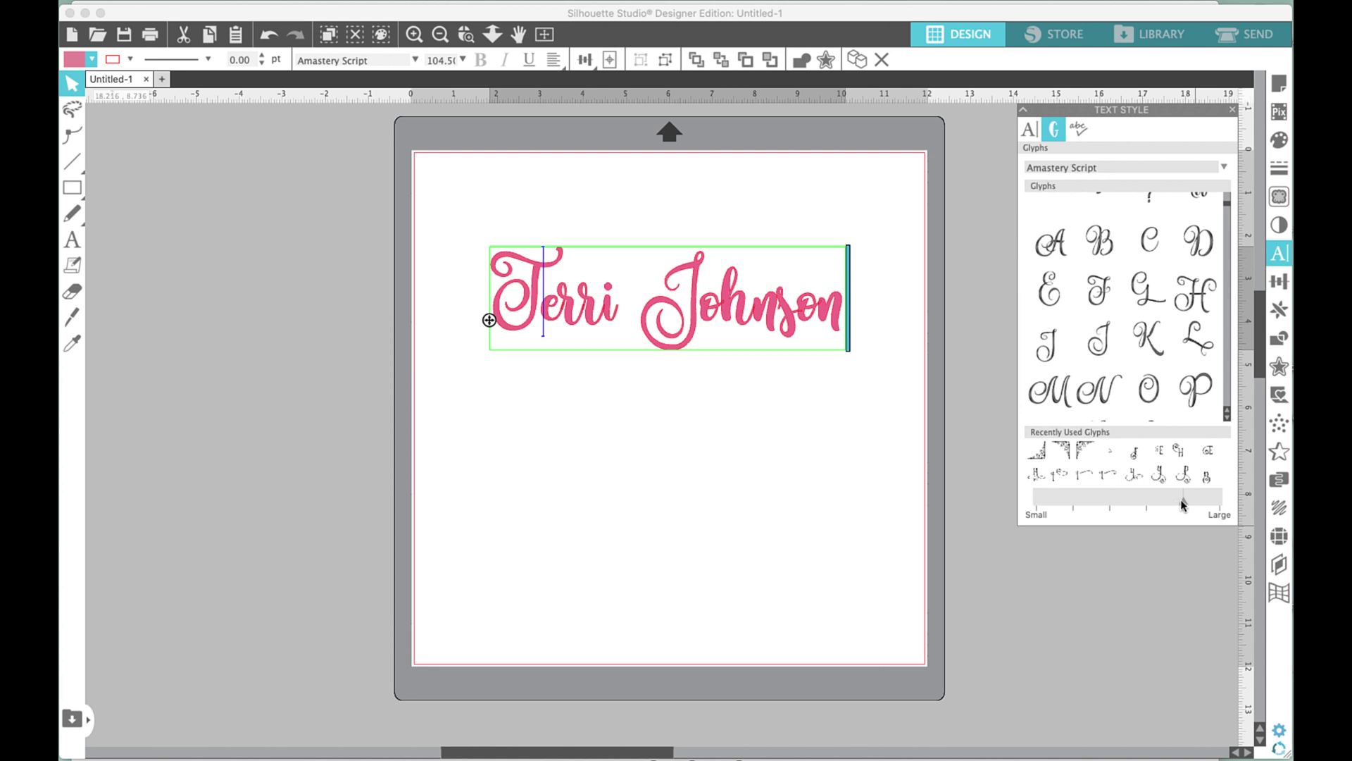
{"action": "mouse_move", "coordinate": [1184, 503]}
{"action": "left_mouse_down"}
{"action": "mouse_move", "coordinate": [1220, 503]}
{"action": "mouse_move", "coordinate": [1183, 502]}
{"action": "left_mouse_up"}
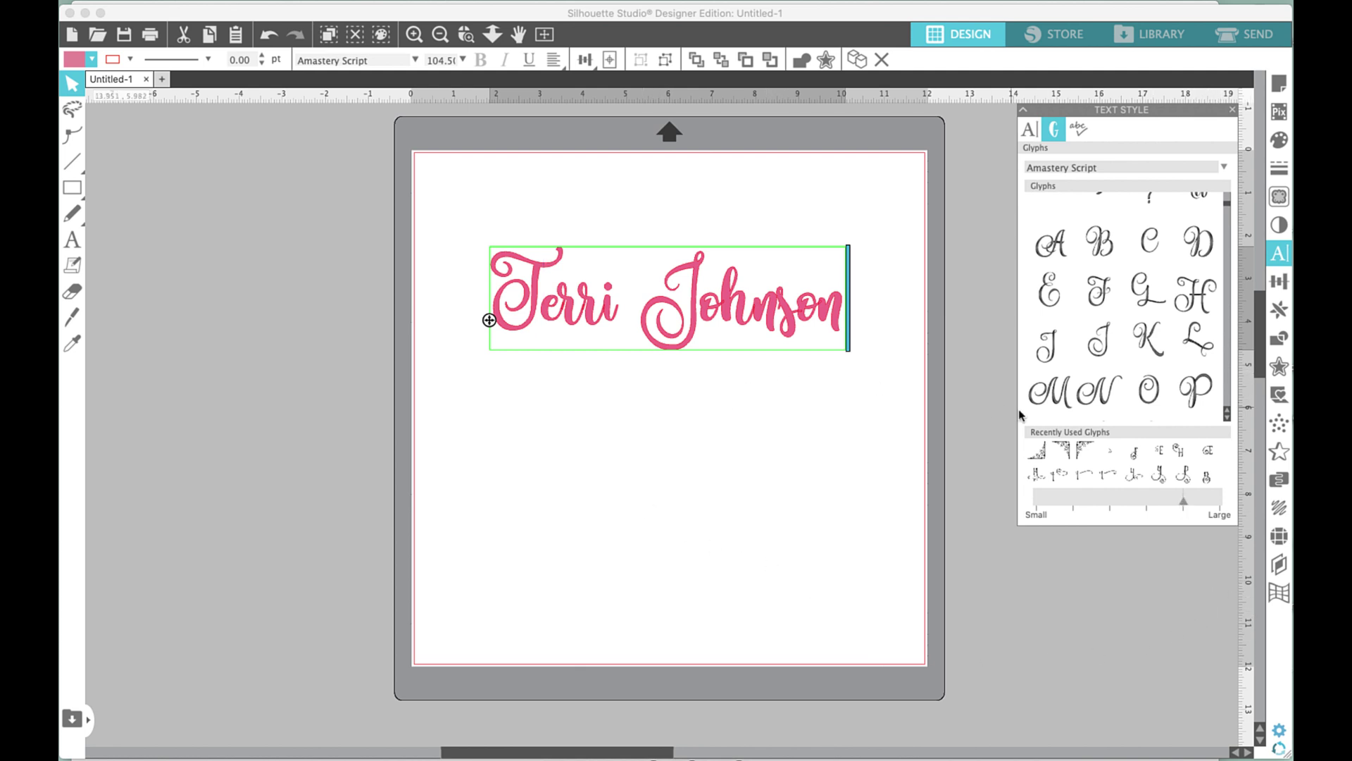
{"action": "mouse_move", "coordinate": [1143, 339]}
{"action": "left_click_drag", "start_coordinate": [1227, 207], "coordinate": [1229, 211]}
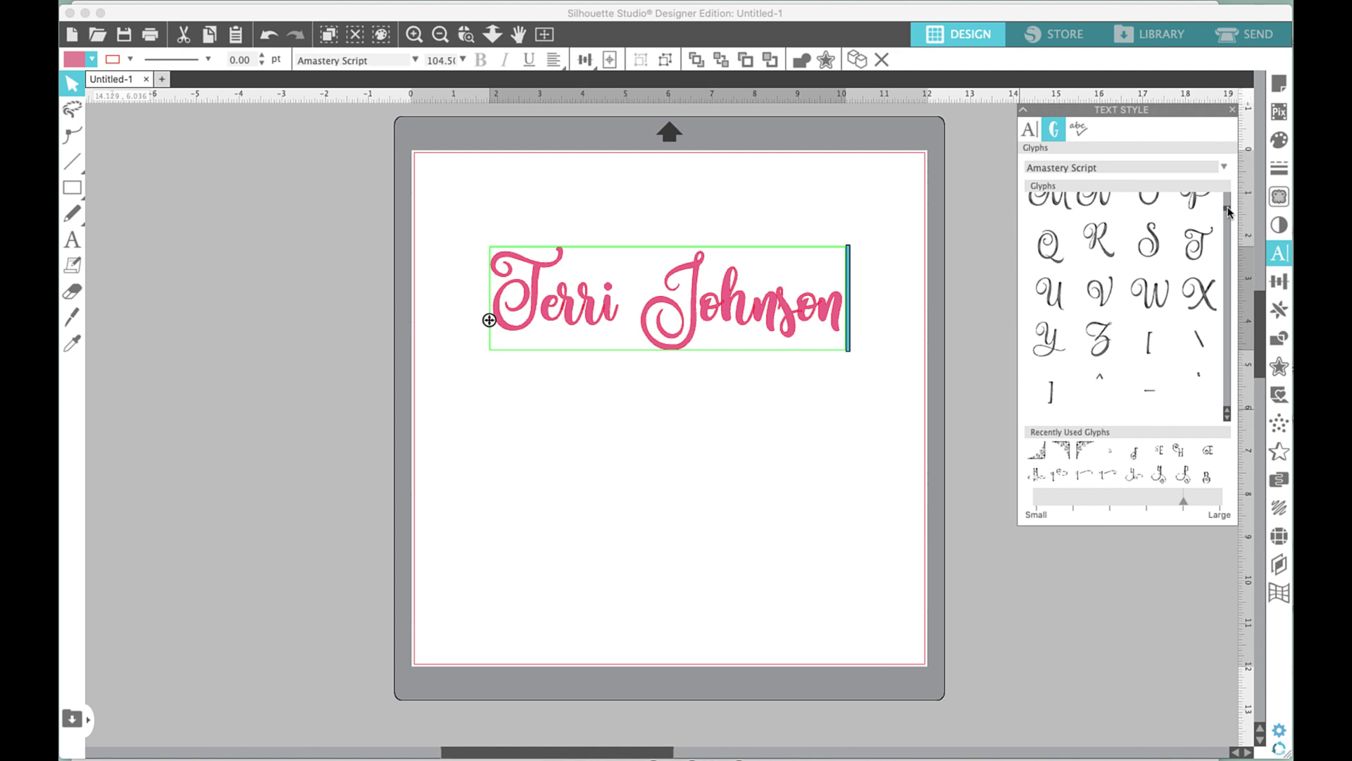
Scroll down the Amastery Script glyph grid to the flourished 'i' alternates.
{"action": "scroll", "coordinate": [1229, 215], "scroll_direction": "down", "scroll_amount": 5}
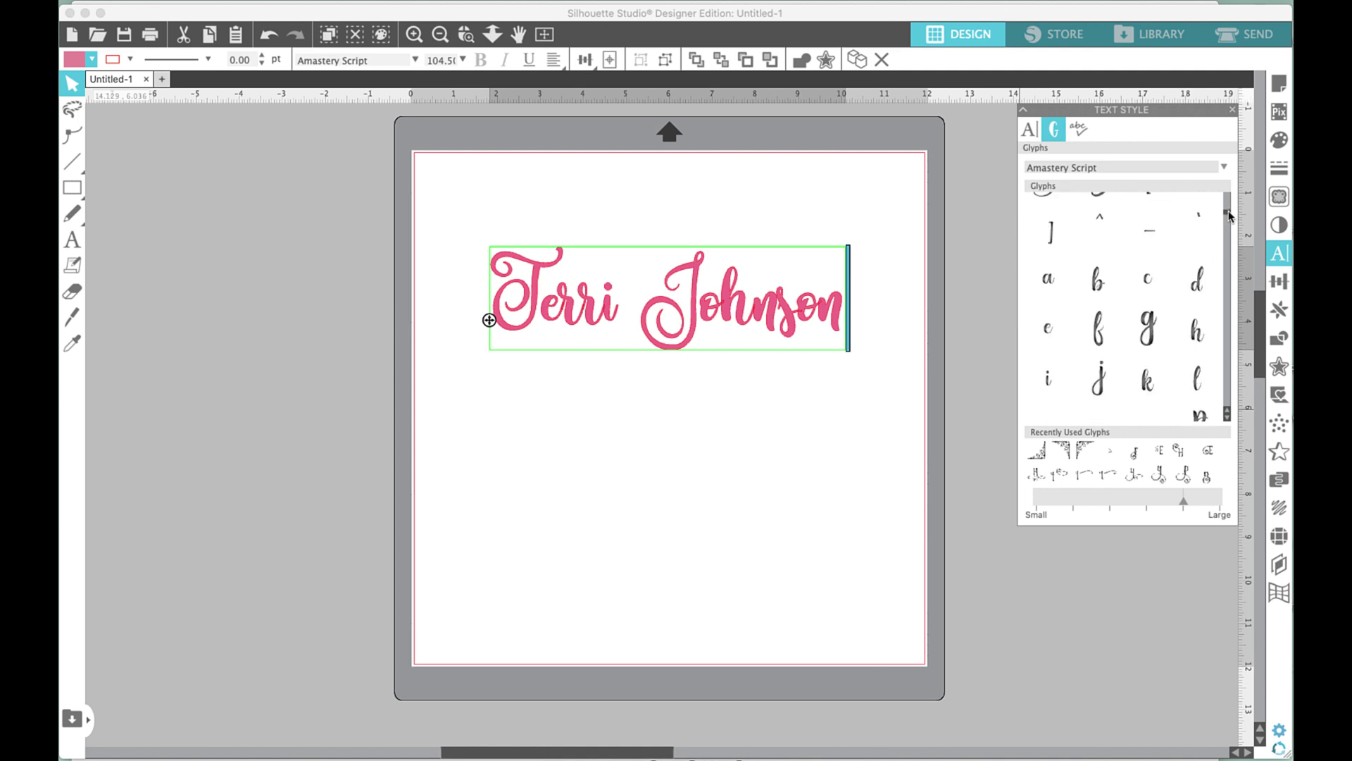
{"action": "scroll", "coordinate": [1231, 219], "scroll_direction": "down", "scroll_amount": 5}
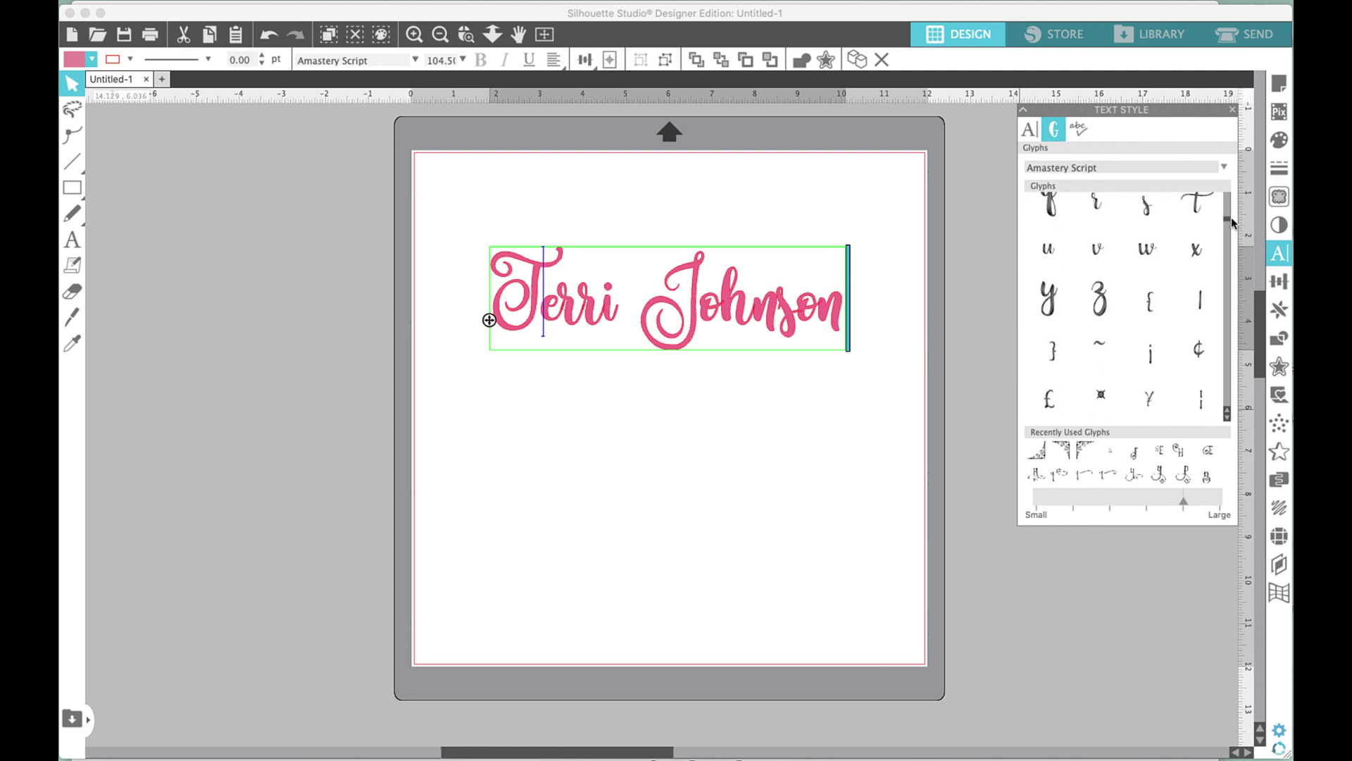
{"action": "scroll", "coordinate": [1231, 219], "scroll_direction": "down", "scroll_amount": 3}
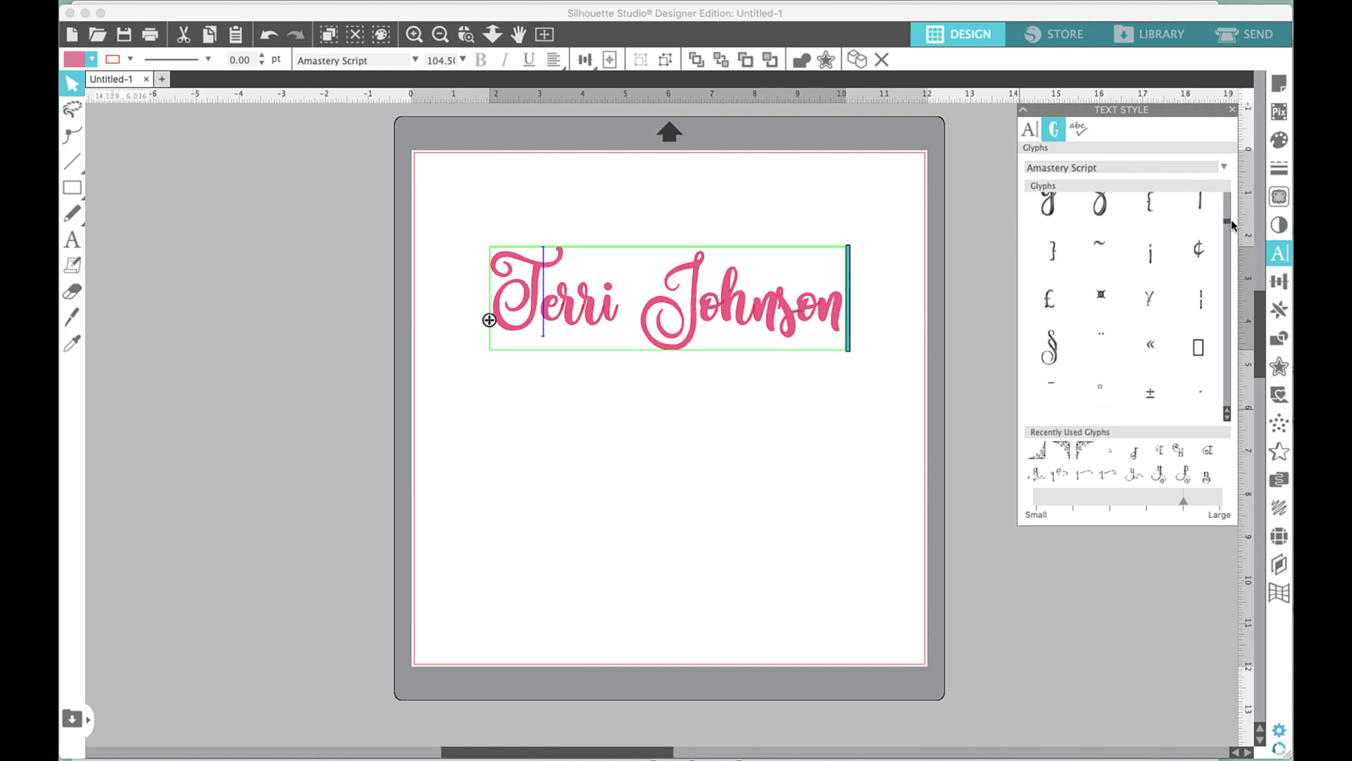
{"action": "scroll", "coordinate": [1232, 219], "scroll_direction": "down", "scroll_amount": 1}
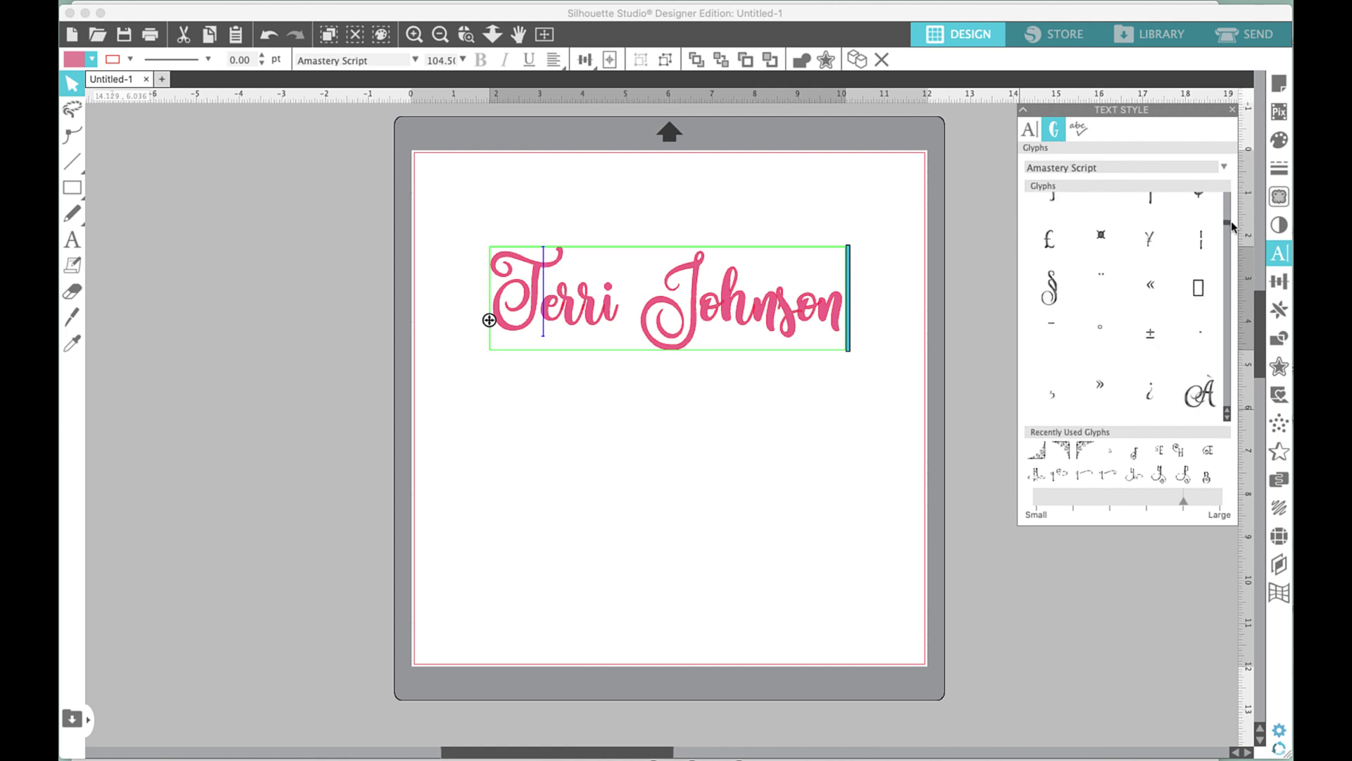
{"action": "scroll", "coordinate": [1232, 226], "scroll_direction": "down", "scroll_amount": 1}
{"action": "scroll", "coordinate": [1231, 226], "scroll_direction": "down", "scroll_amount": 3}
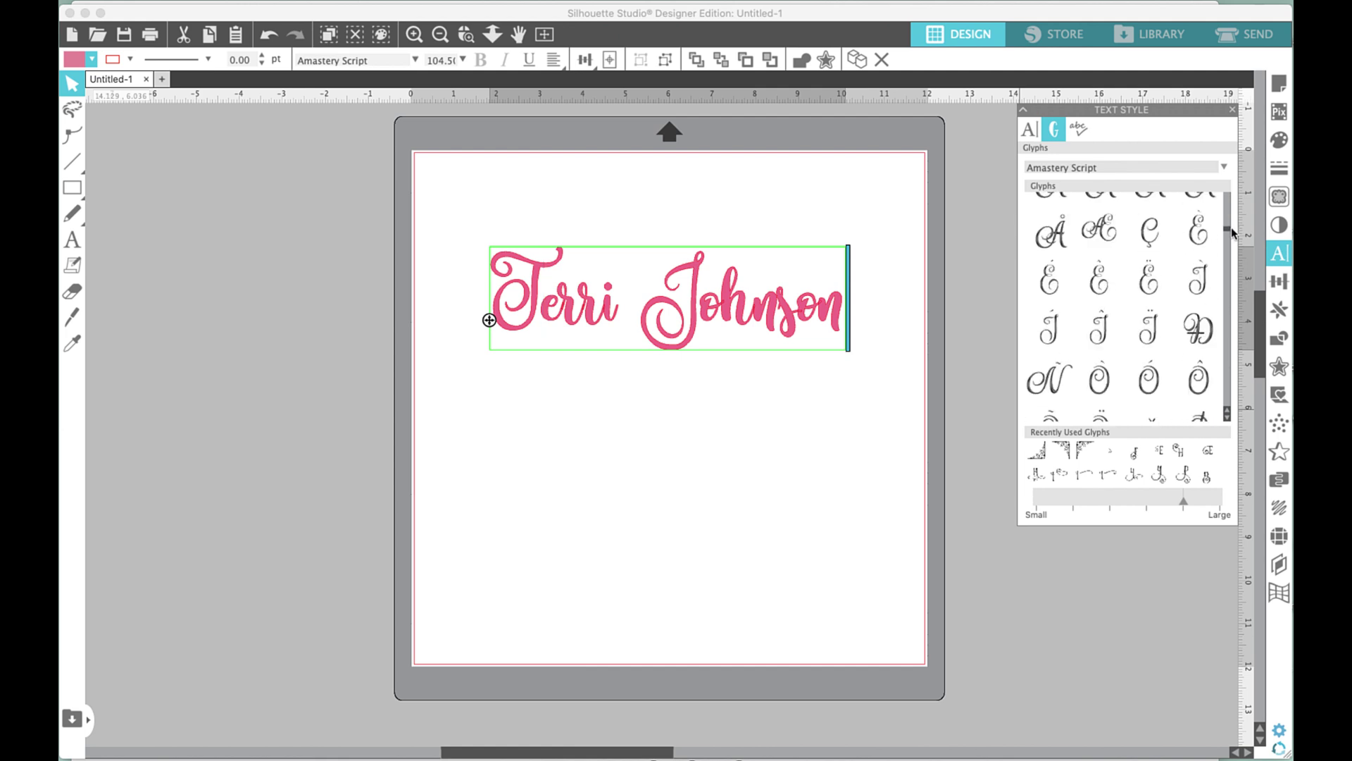
{"action": "scroll", "coordinate": [1231, 226], "scroll_direction": "down", "scroll_amount": 6}
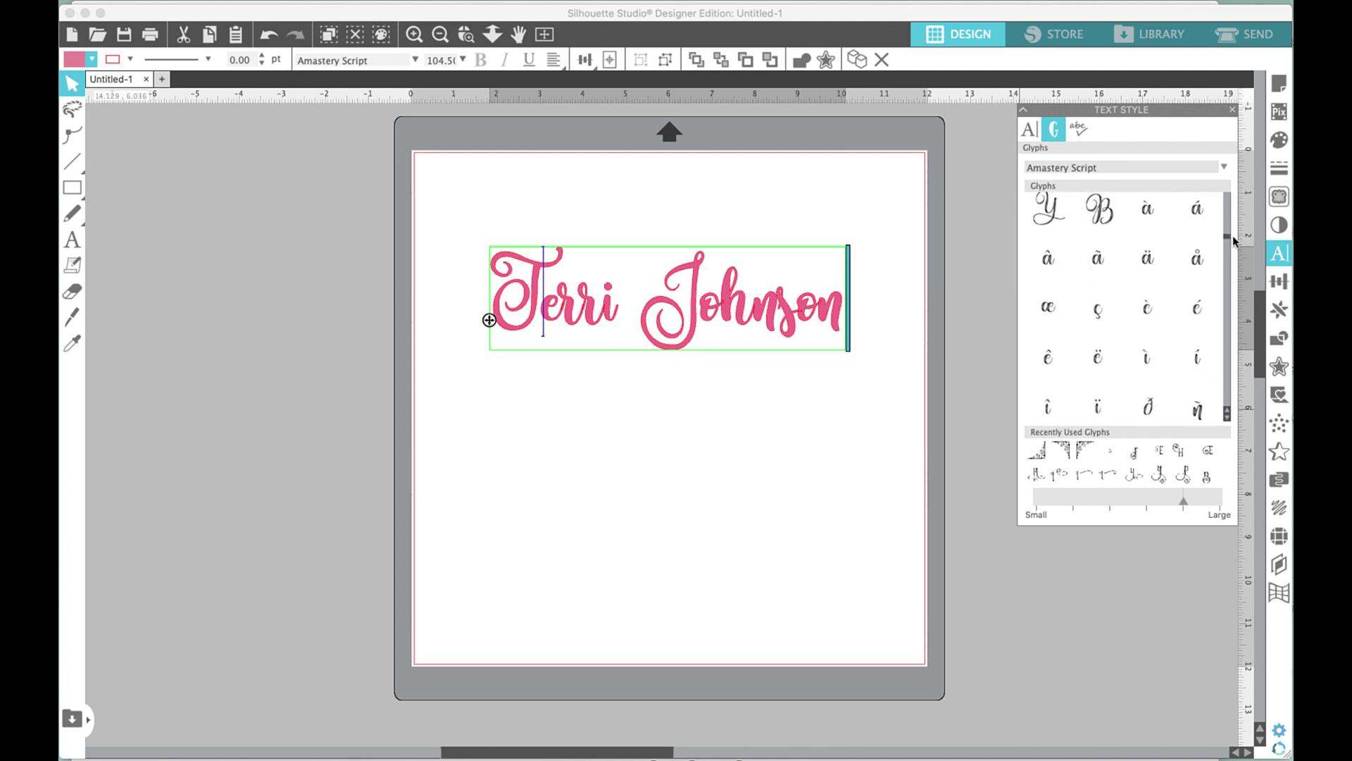
{"action": "scroll", "coordinate": [1234, 240], "scroll_direction": "down", "scroll_amount": 10}
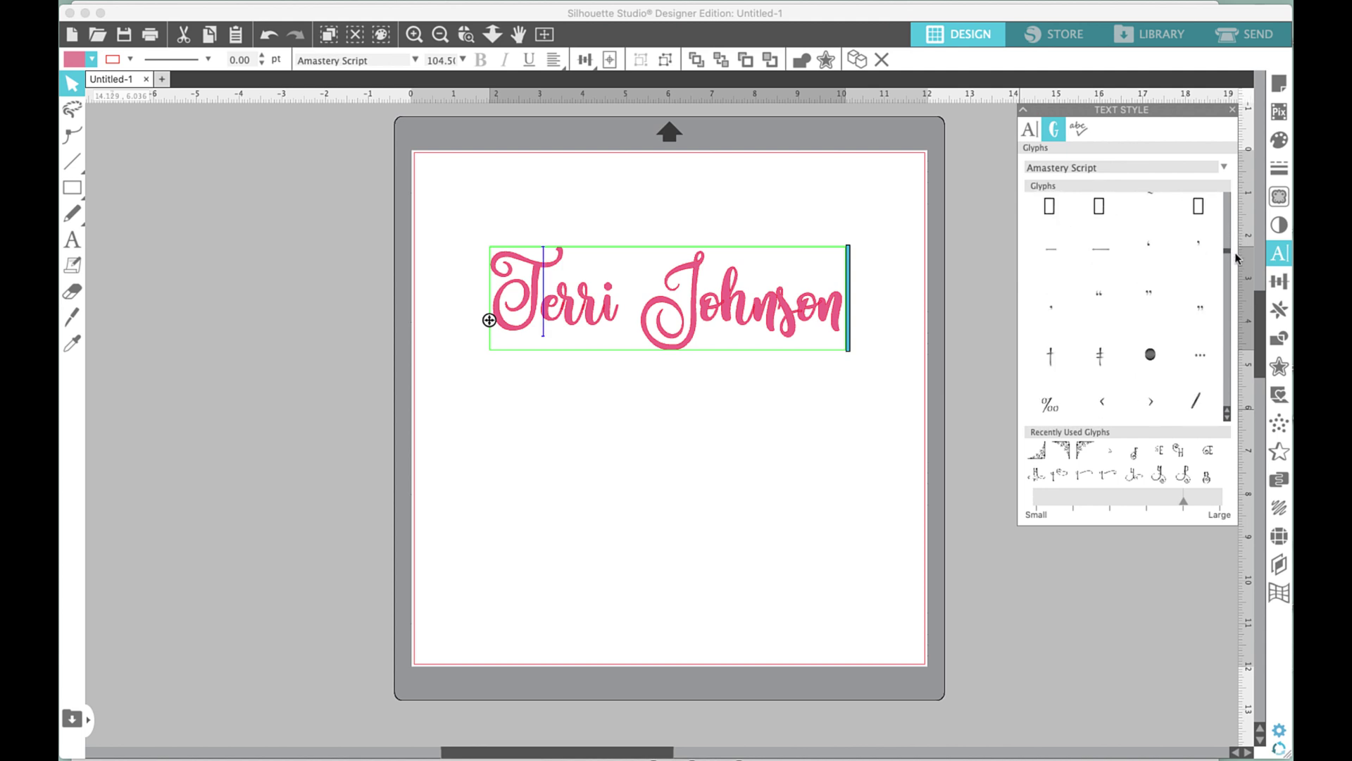
{"action": "scroll", "coordinate": [1237, 259], "scroll_direction": "down", "scroll_amount": 8}
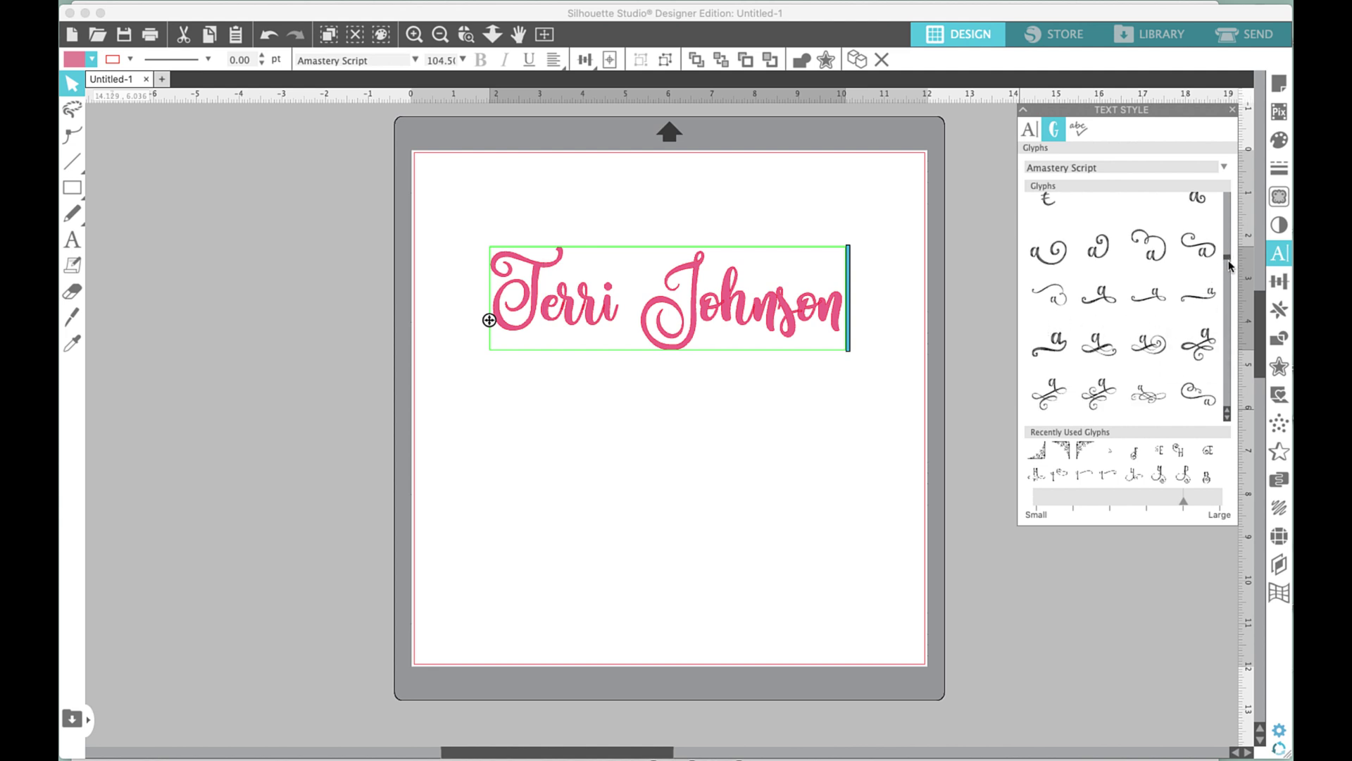
{"action": "left_click_drag", "start_coordinate": [1231, 266], "coordinate": [1231, 287]}
{"action": "scroll", "coordinate": [1229, 282], "scroll_direction": "down", "scroll_amount": 4}
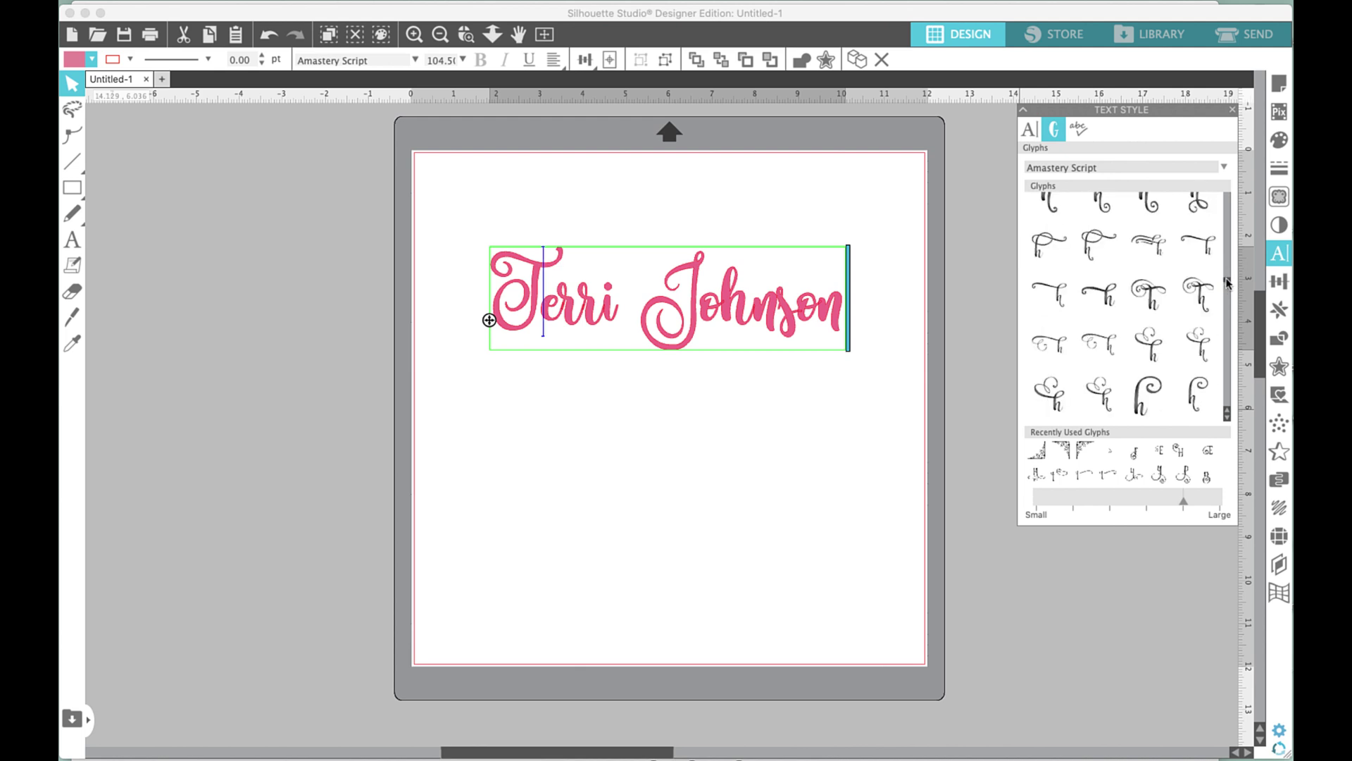
{"action": "left_click_drag", "start_coordinate": [1229, 280], "coordinate": [1229, 284]}
{"action": "scroll", "coordinate": [1227, 283], "scroll_direction": "down", "scroll_amount": 4}
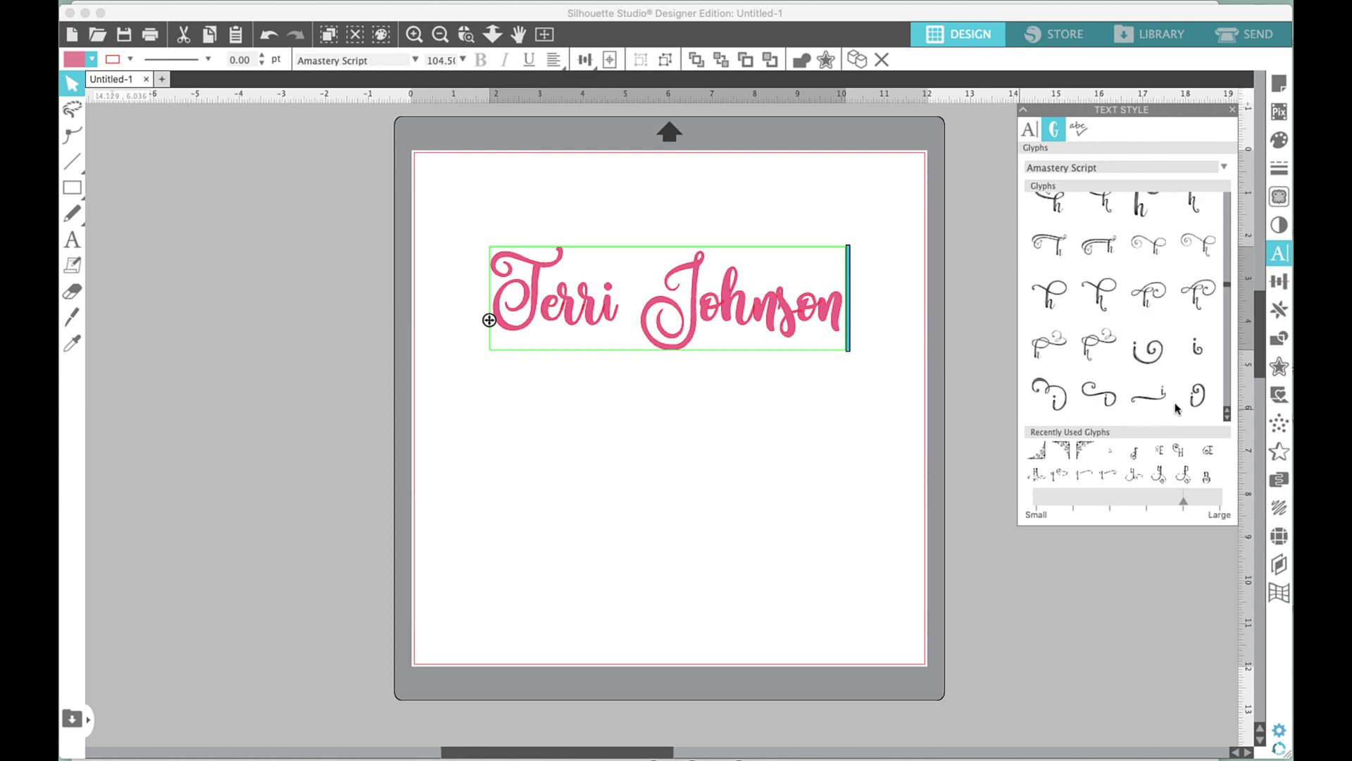
{"action": "left_click", "coordinate": [1227, 417]}
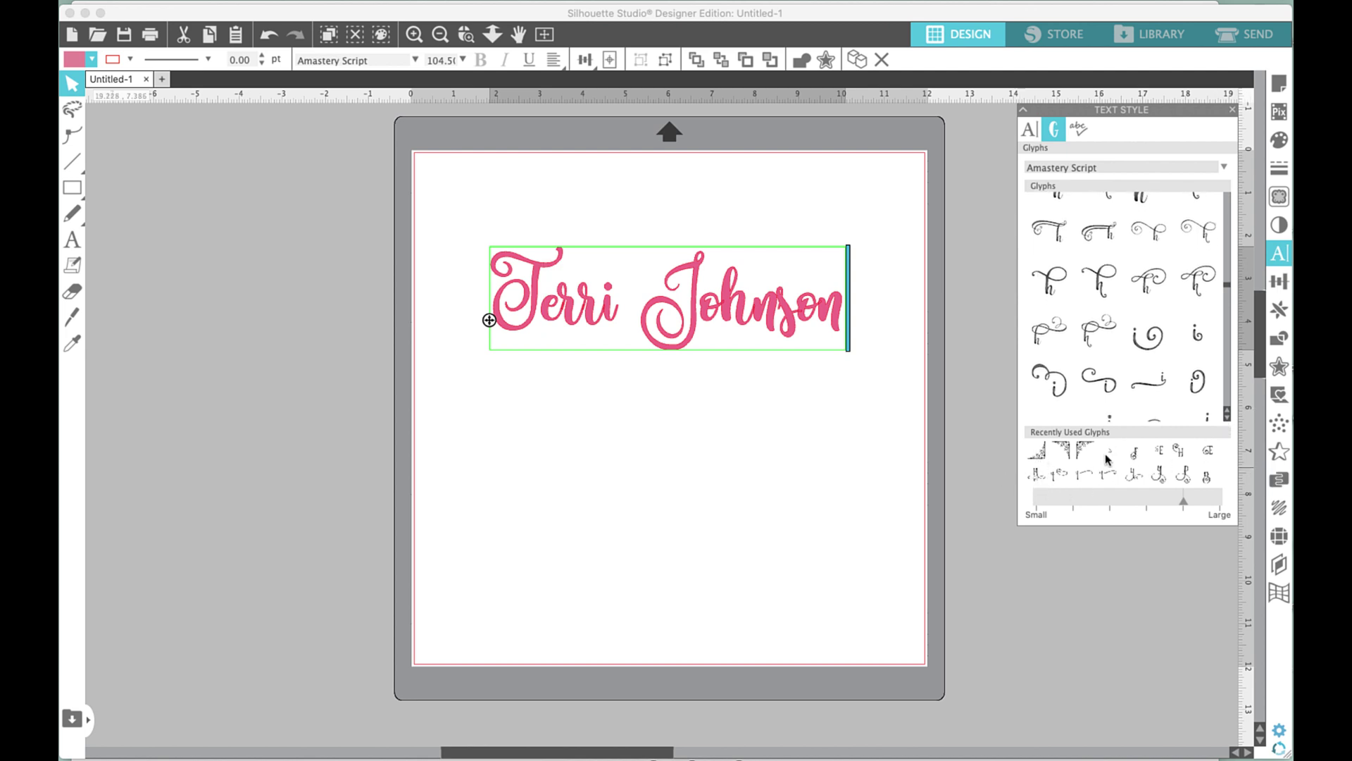
{"action": "left_click", "coordinate": [1226, 417]}
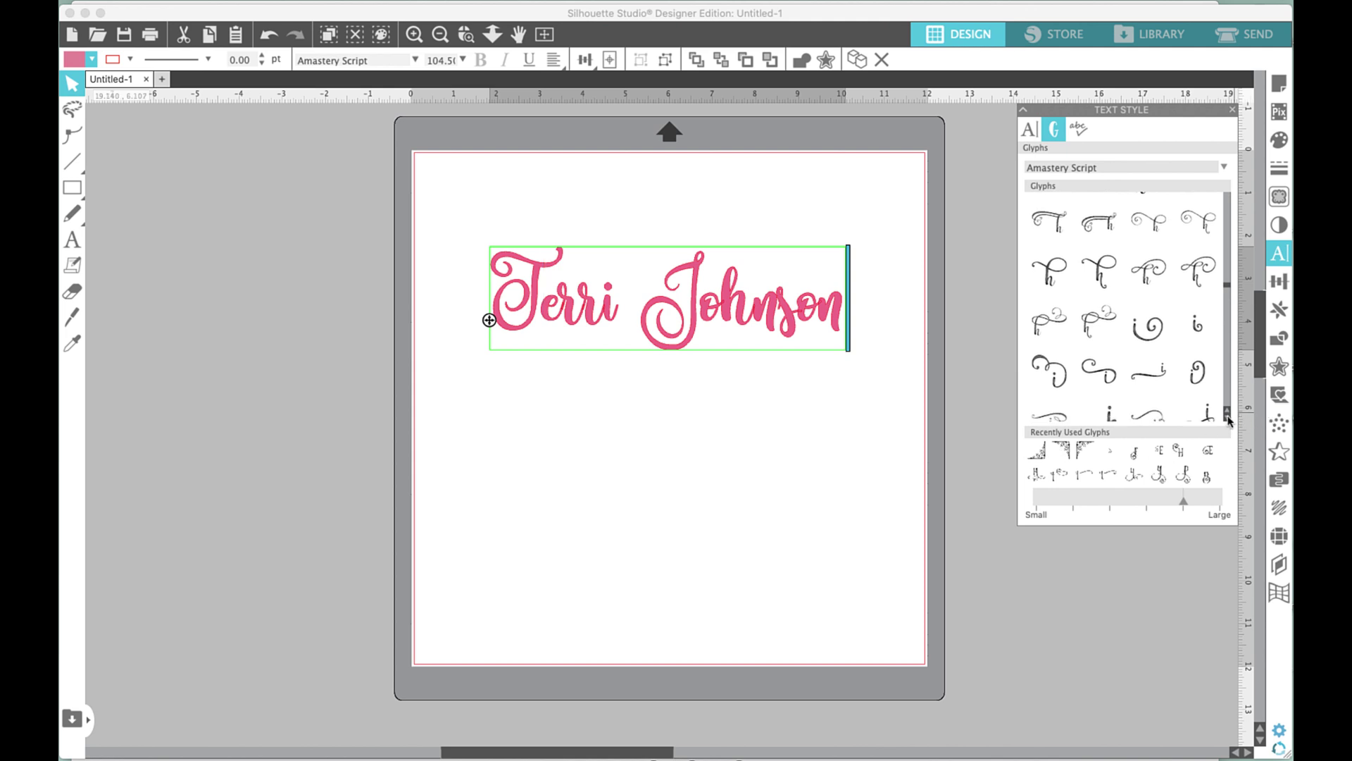
{"action": "left_click", "coordinate": [1227, 417]}
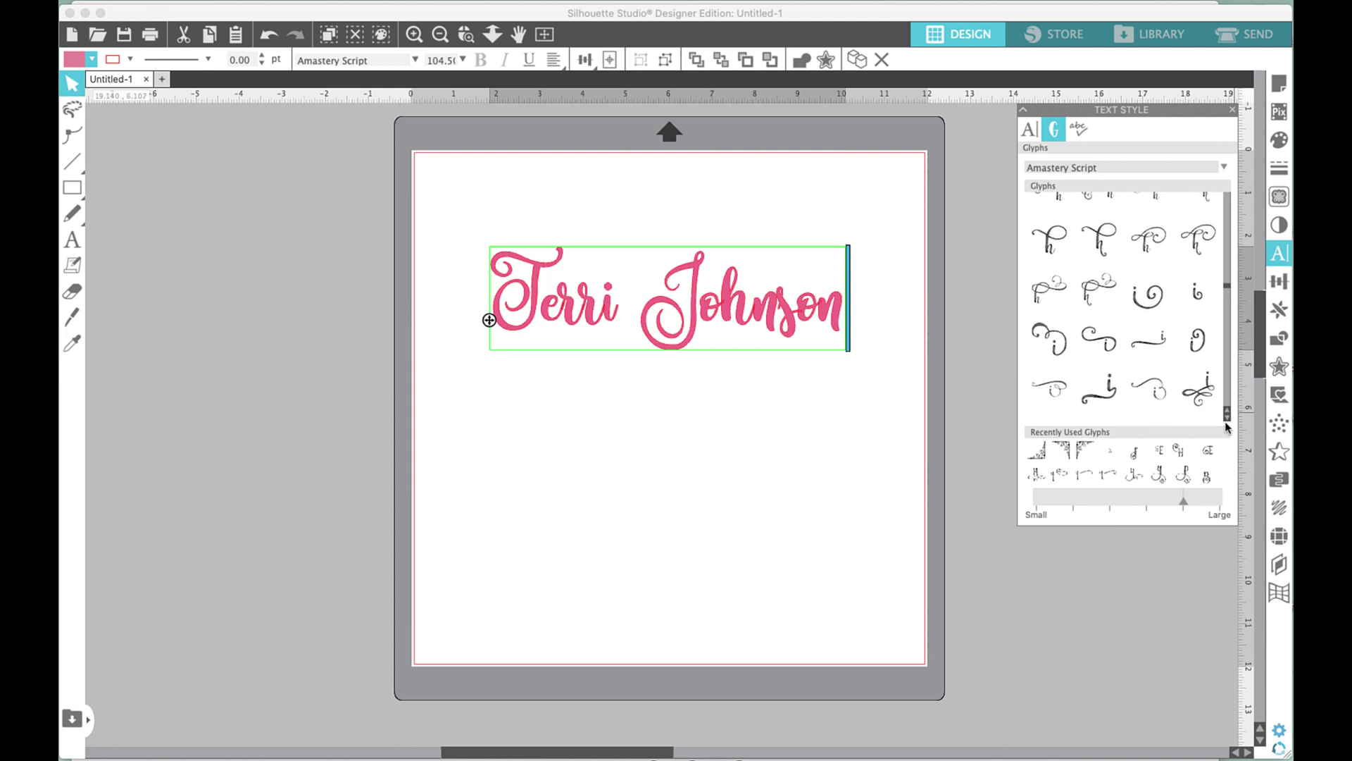
{"action": "left_click", "coordinate": [586, 312]}
{"action": "key", "text": "Right"}
{"action": "key", "text": "Right"}
{"action": "key", "text": "Right"}
{"action": "key", "text": "BackSpace"}
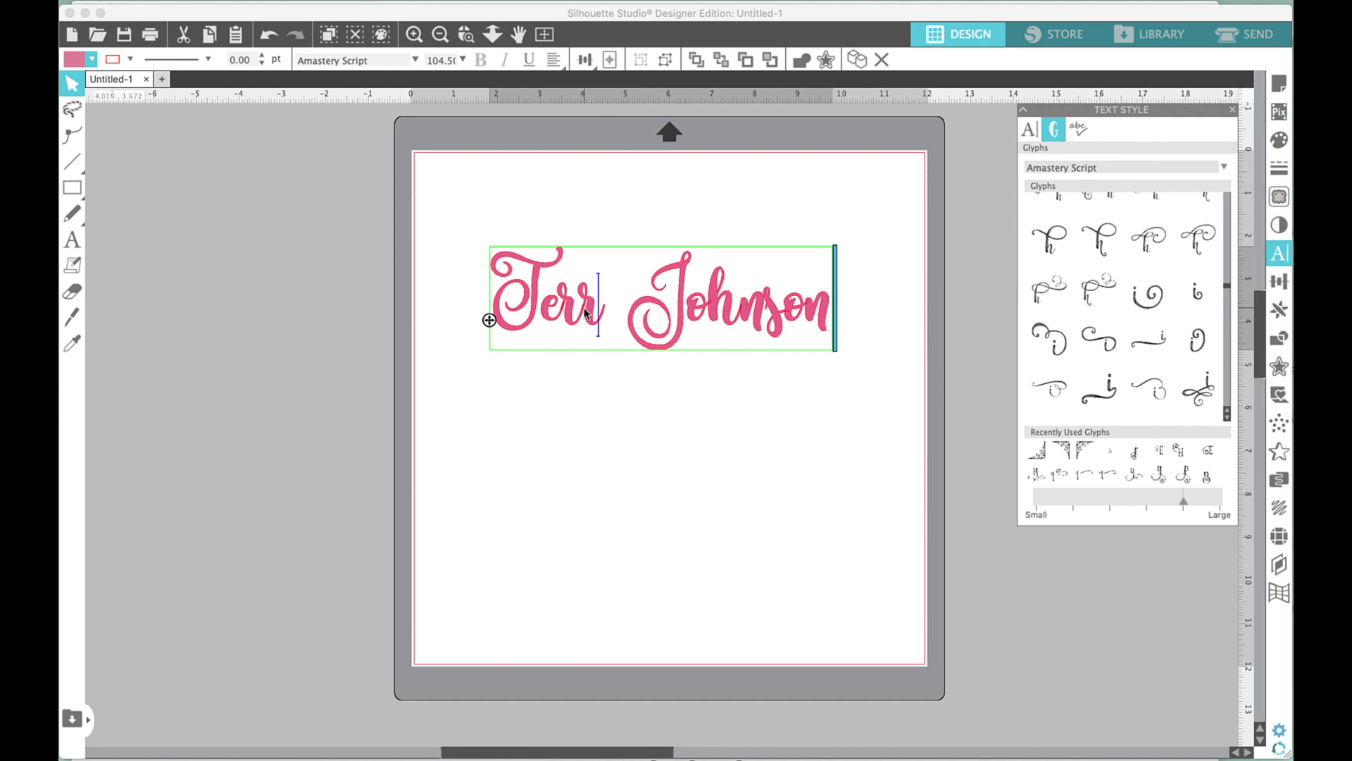
{"action": "left_click", "coordinate": [1103, 400]}
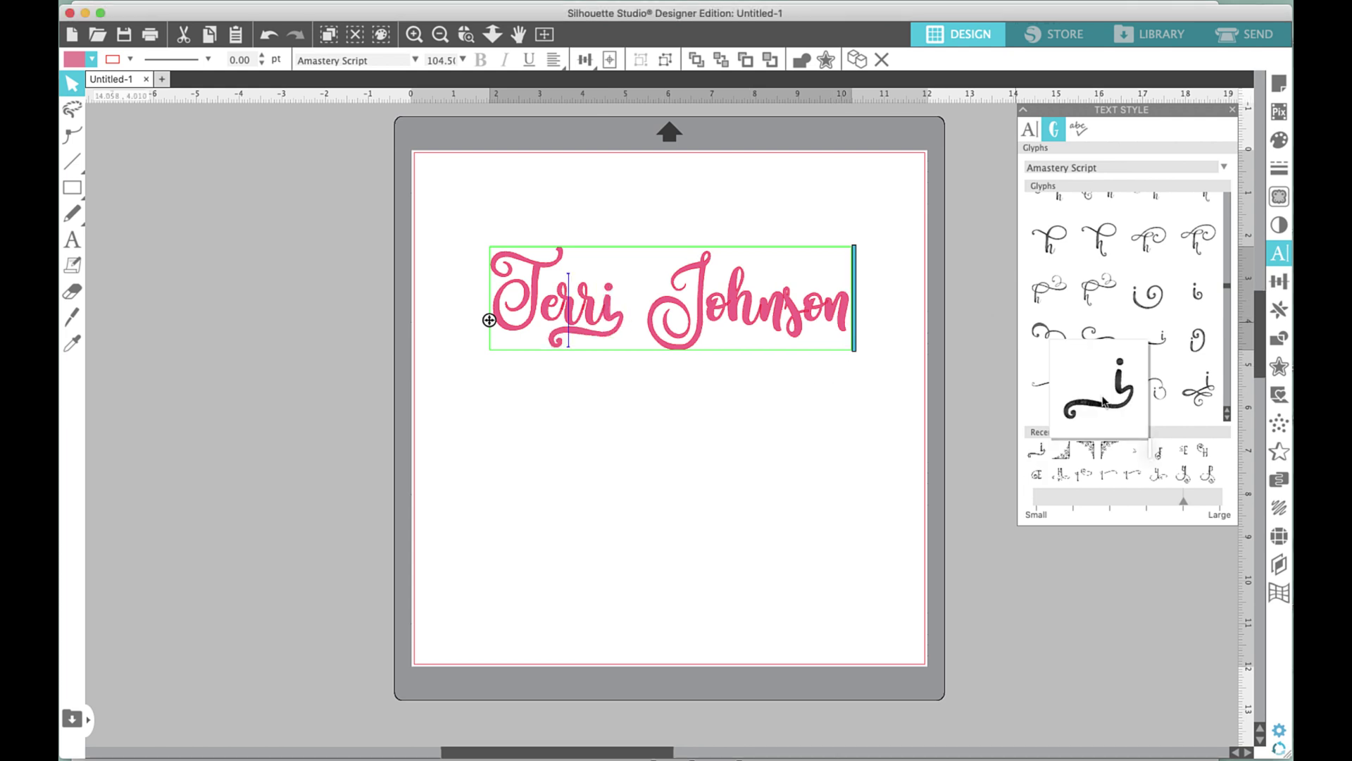
{"action": "left_click", "coordinate": [1038, 456]}
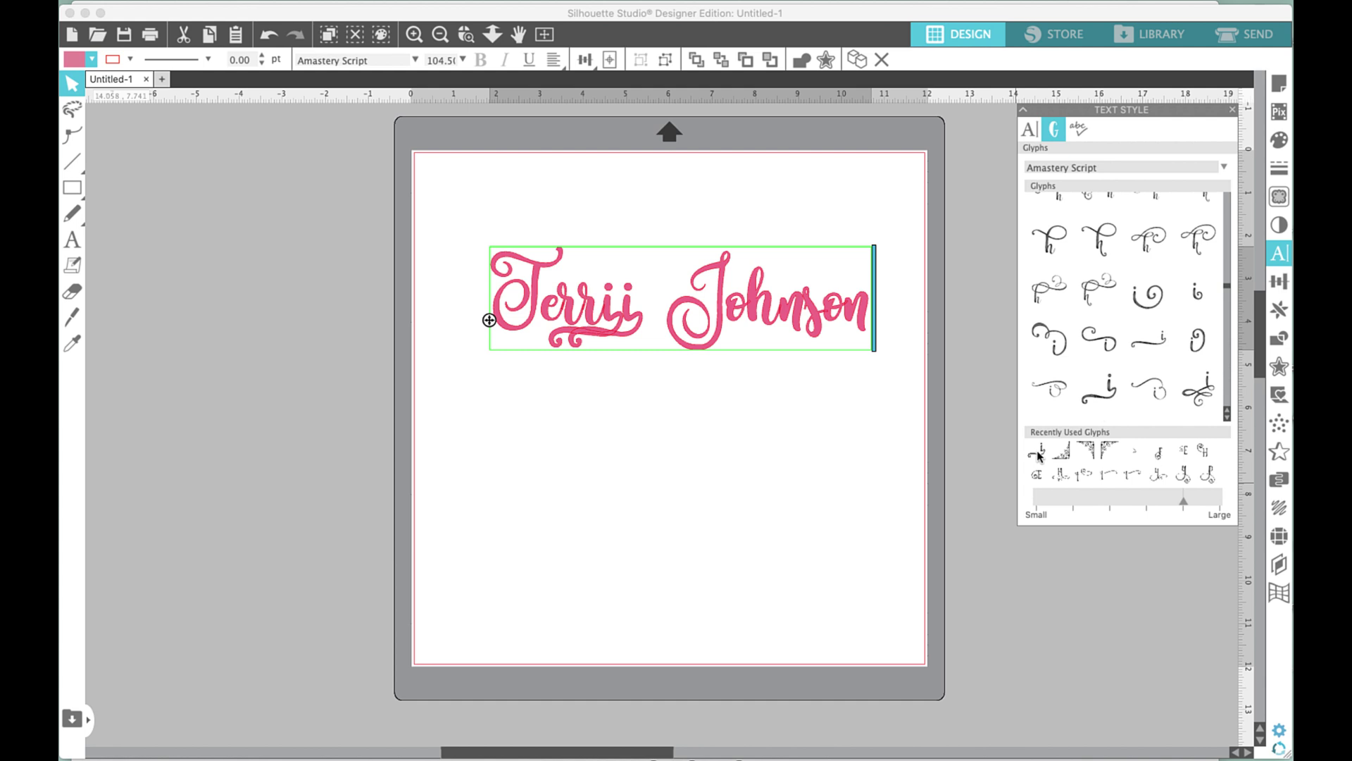
{"action": "key", "text": "BackSpace"}
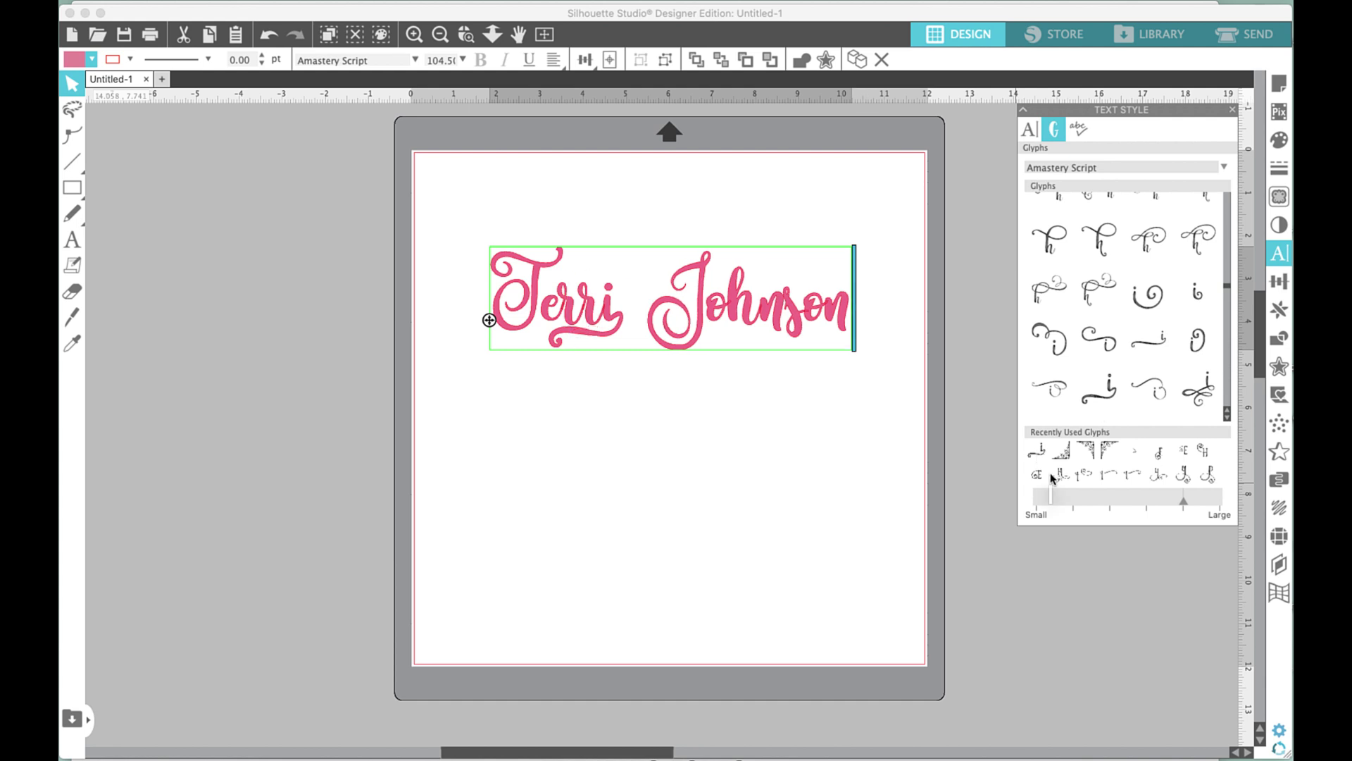
{"action": "key", "text": "Right"}
{"action": "key", "text": "Right"}
{"action": "key", "text": "Delete"}
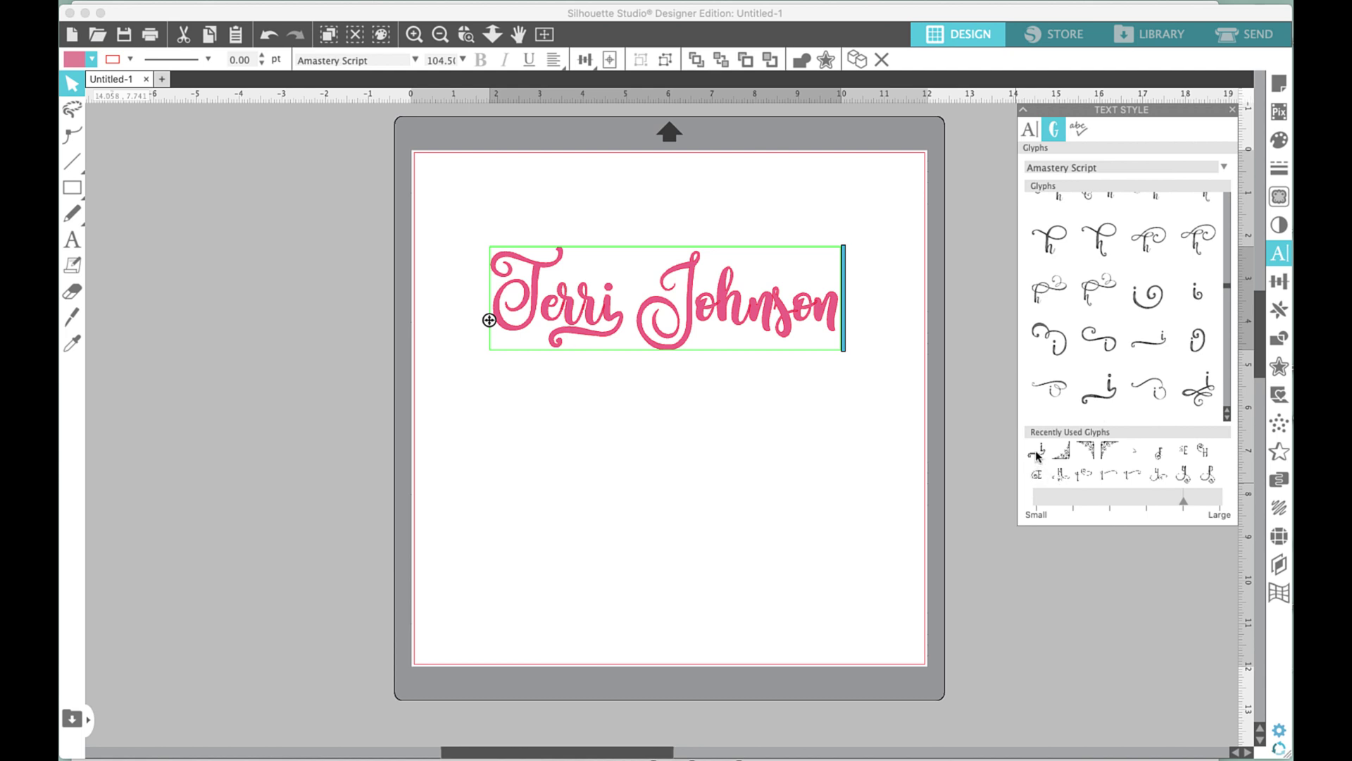
{"action": "left_click", "coordinate": [1038, 454]}
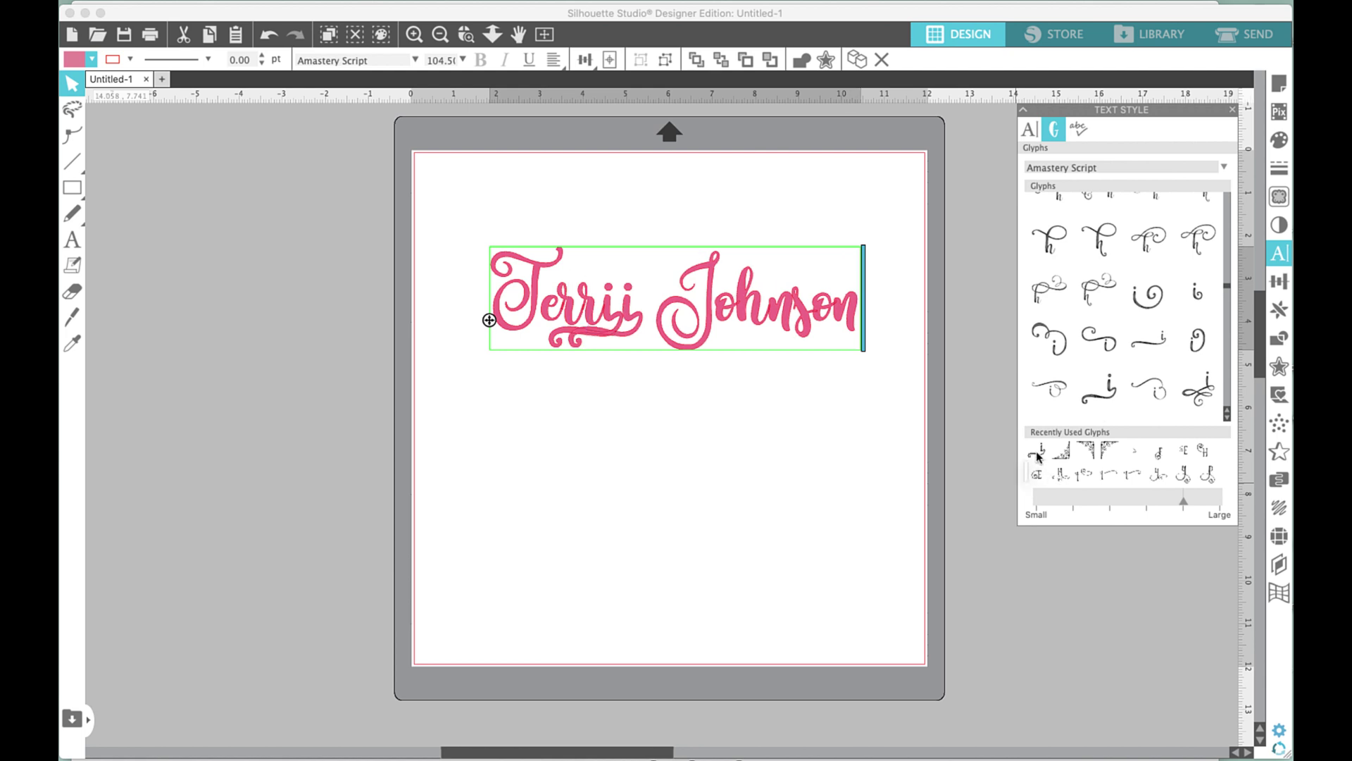
{"action": "key", "text": "super+z"}
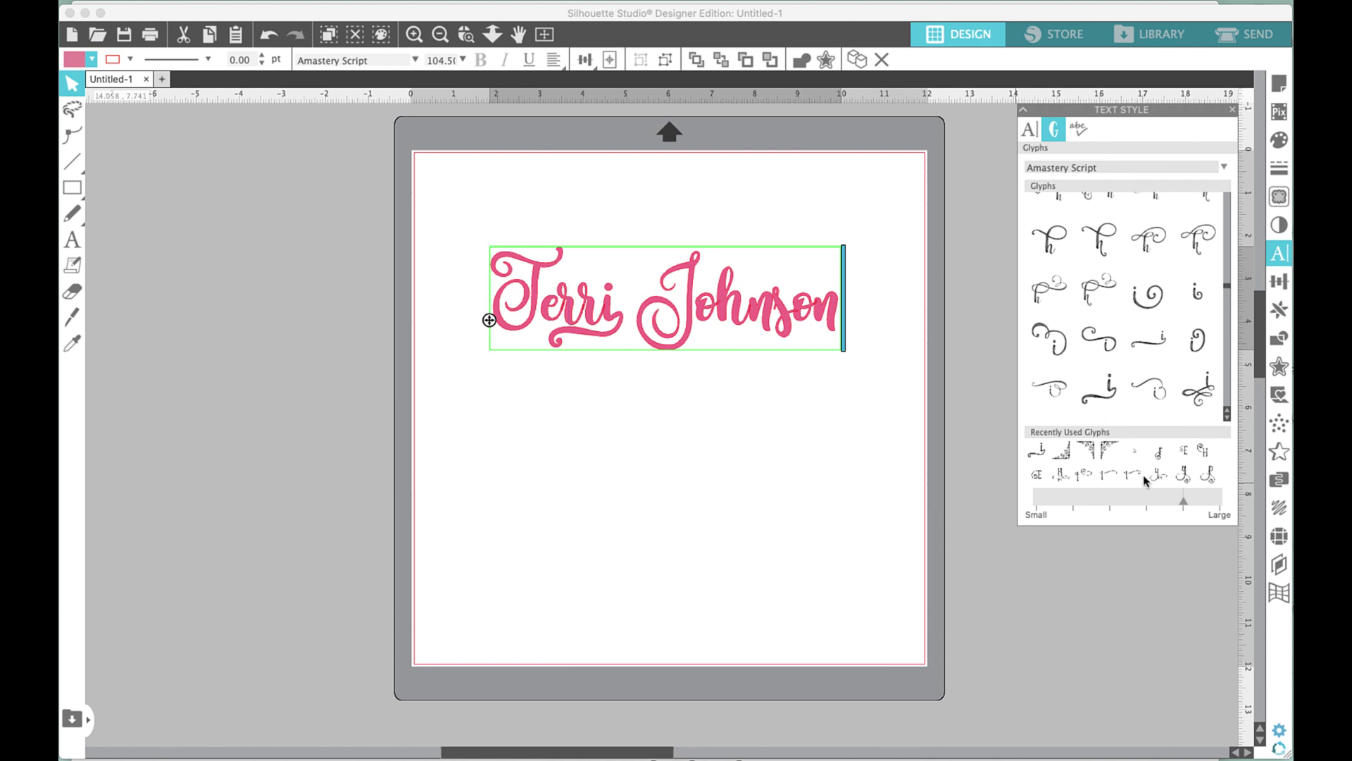
Try several swirl 'i' alternates after 'Terr' and keep the one whose tail curls below the line.
{"action": "key", "text": "Right"}
{"action": "key", "text": "Right"}
{"action": "key", "text": "Right"}
{"action": "key", "text": "Right"}
{"action": "key", "text": "Right"}
{"action": "key", "text": "Right"}
{"action": "key", "text": "Left"}
{"action": "key", "text": "Left"}
{"action": "key", "text": "Left"}
{"action": "key", "text": "BackSpace"}
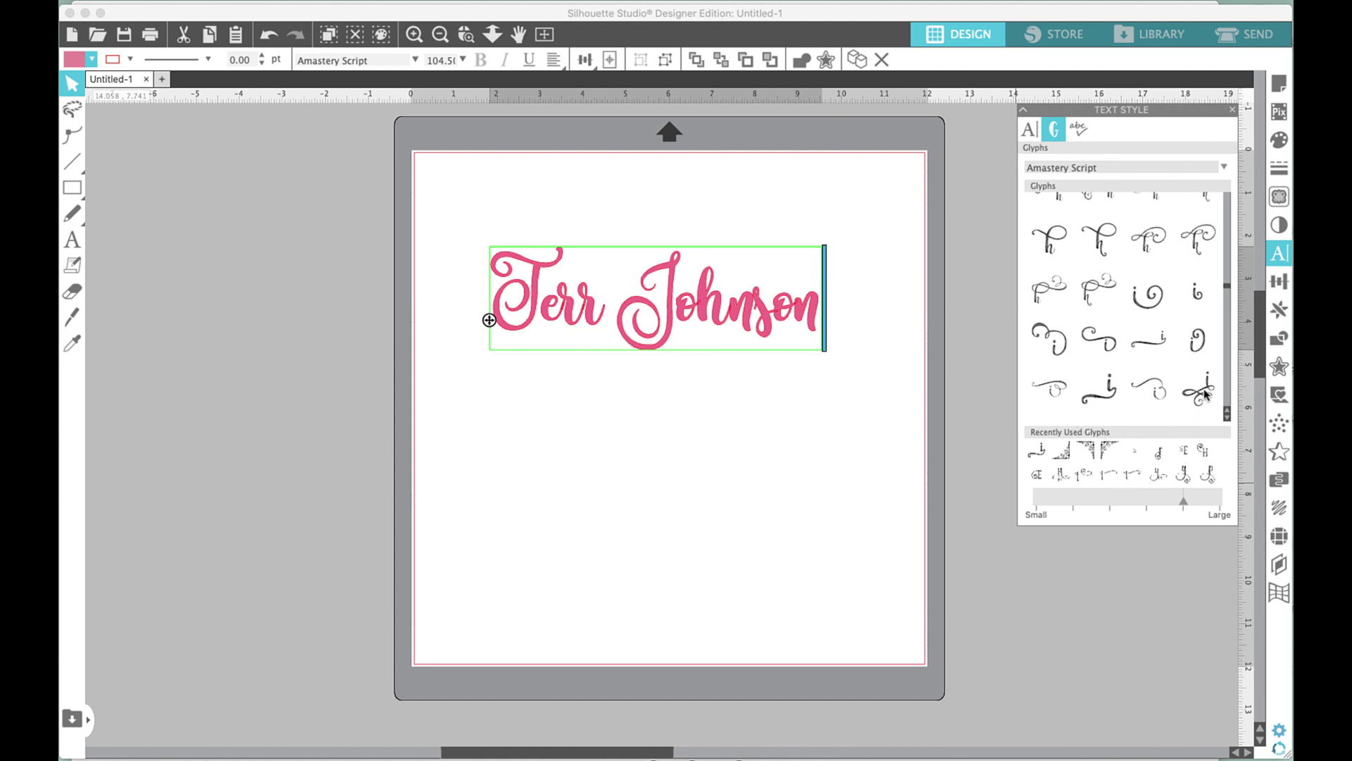
{"action": "mouse_move", "coordinate": [1204, 396]}
{"action": "left_click", "coordinate": [1149, 387]}
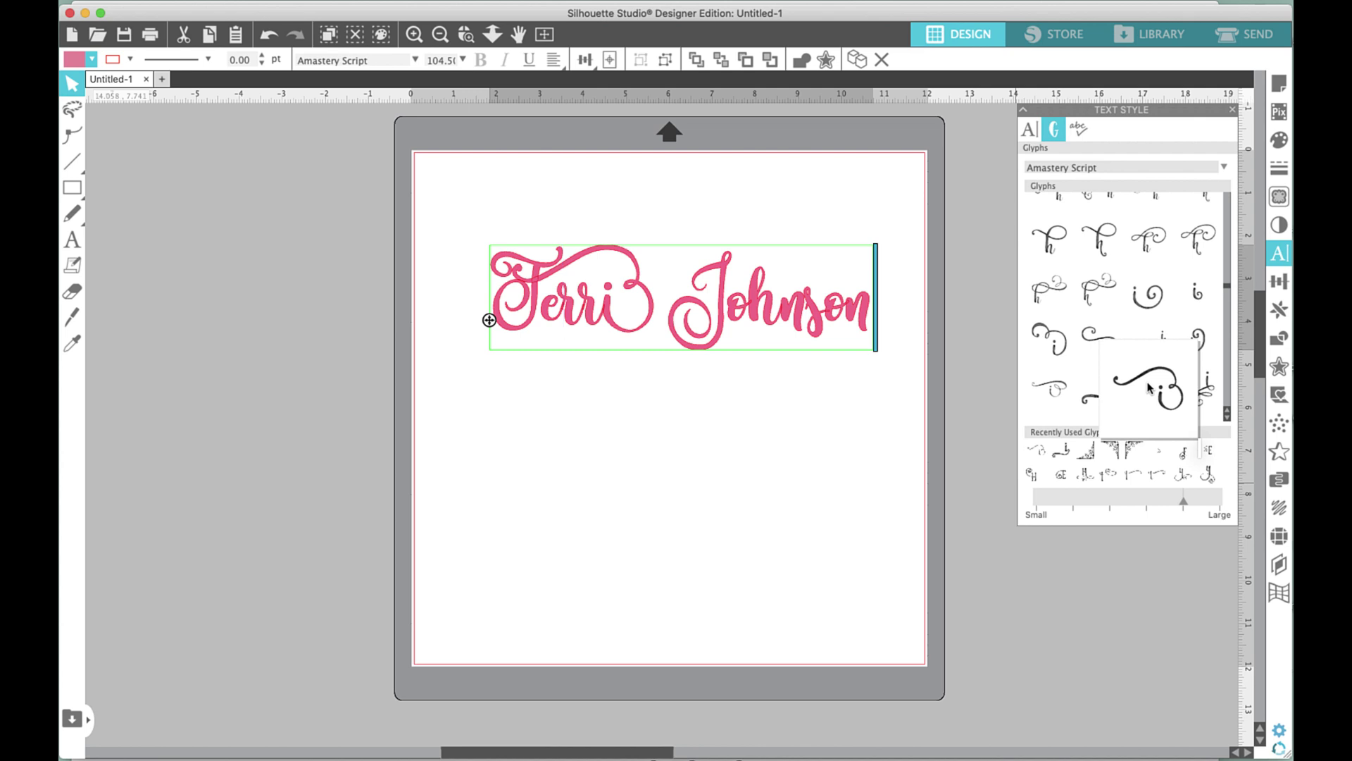
{"action": "key", "text": "BackSpace"}
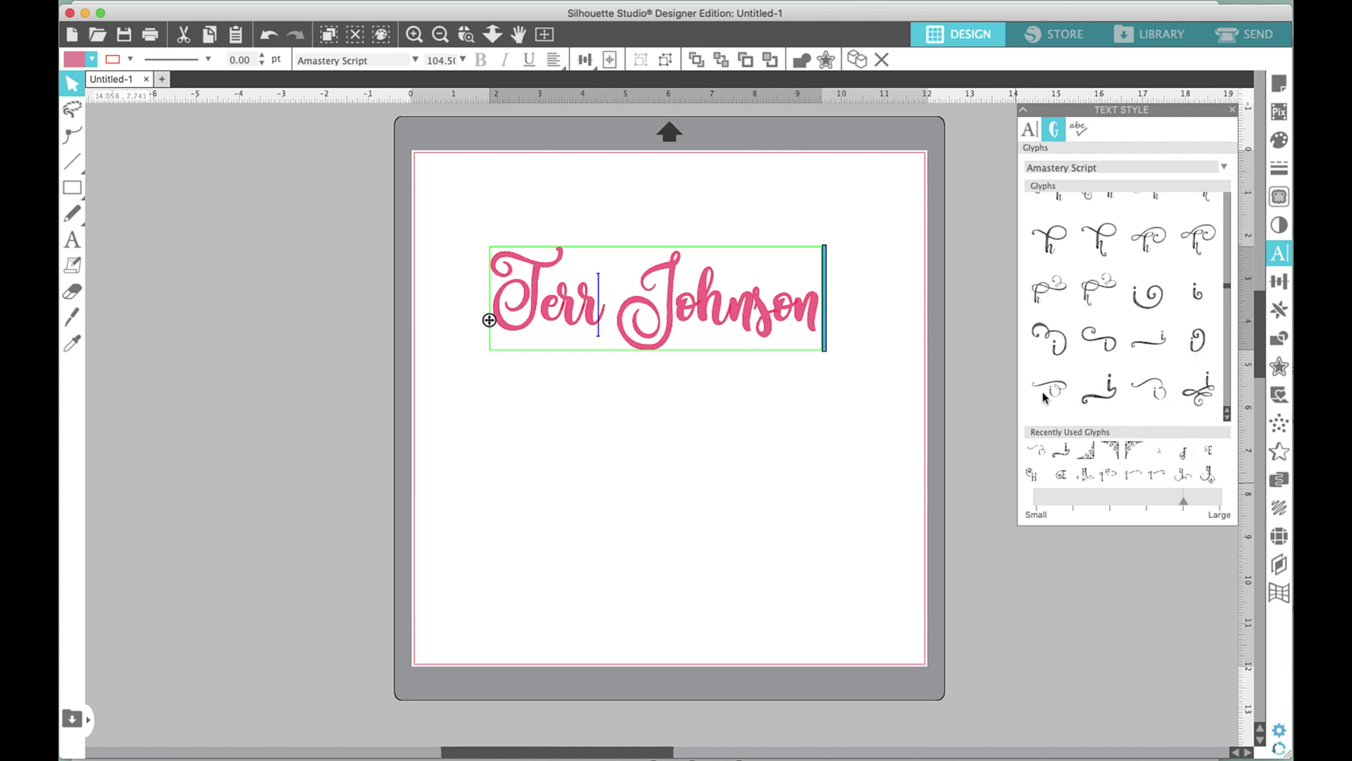
{"action": "left_click", "coordinate": [1062, 456]}
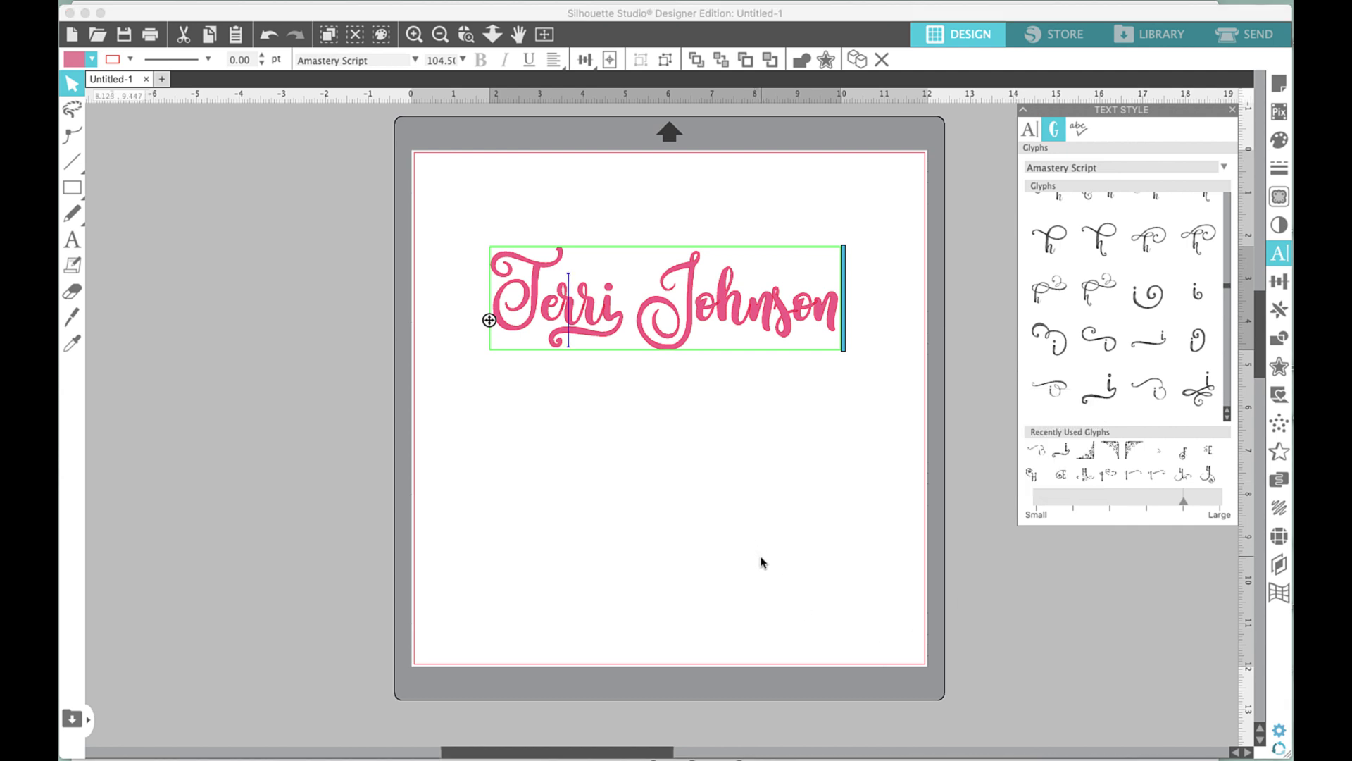
{"action": "key", "text": "BackSpace"}
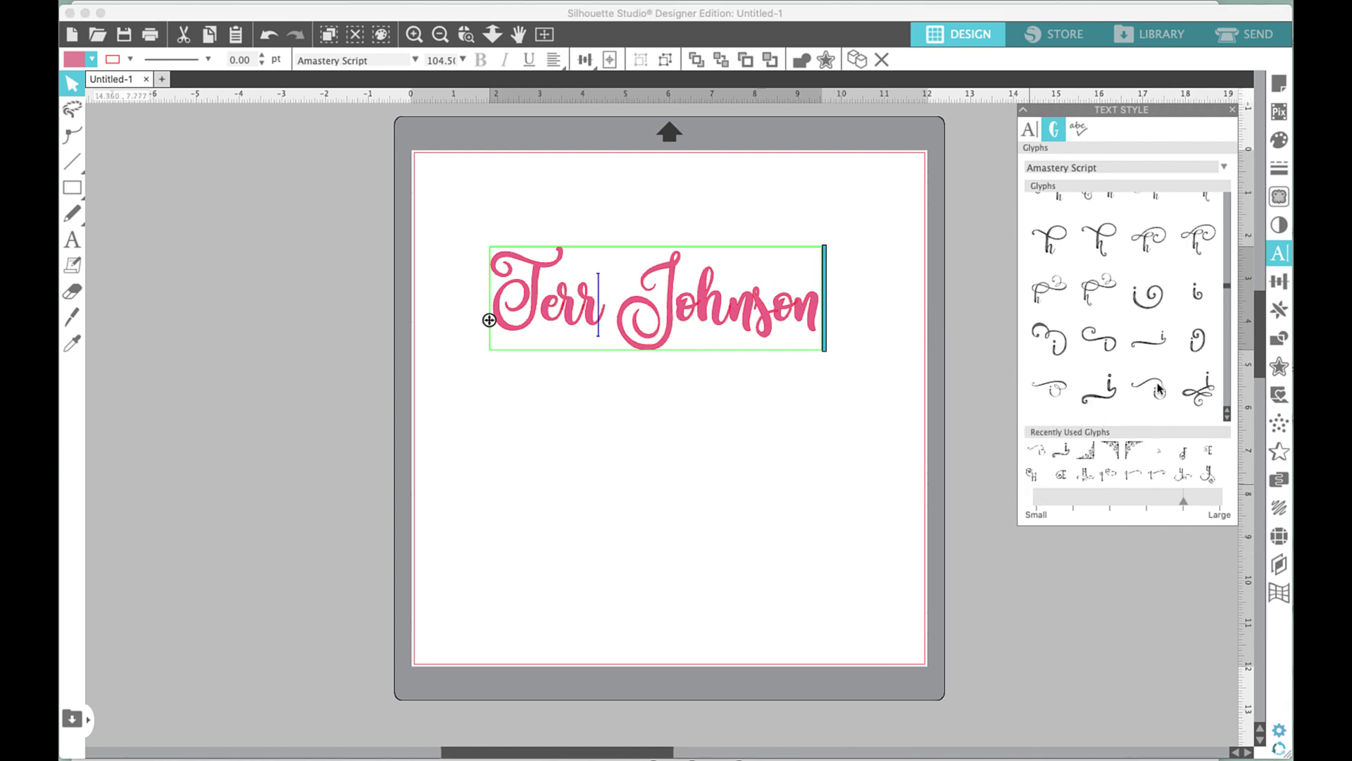
{"action": "left_click", "coordinate": [1202, 397]}
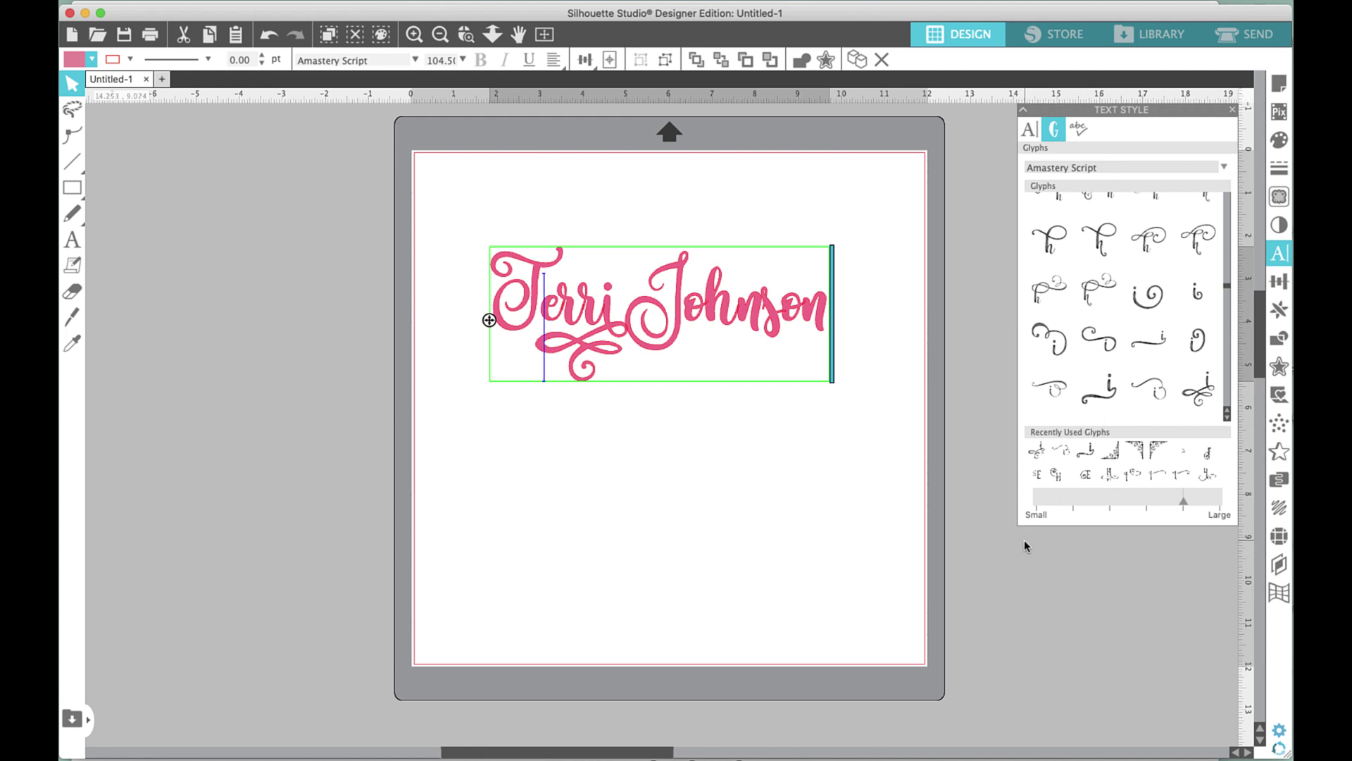
{"action": "key", "text": "BackSpace"}
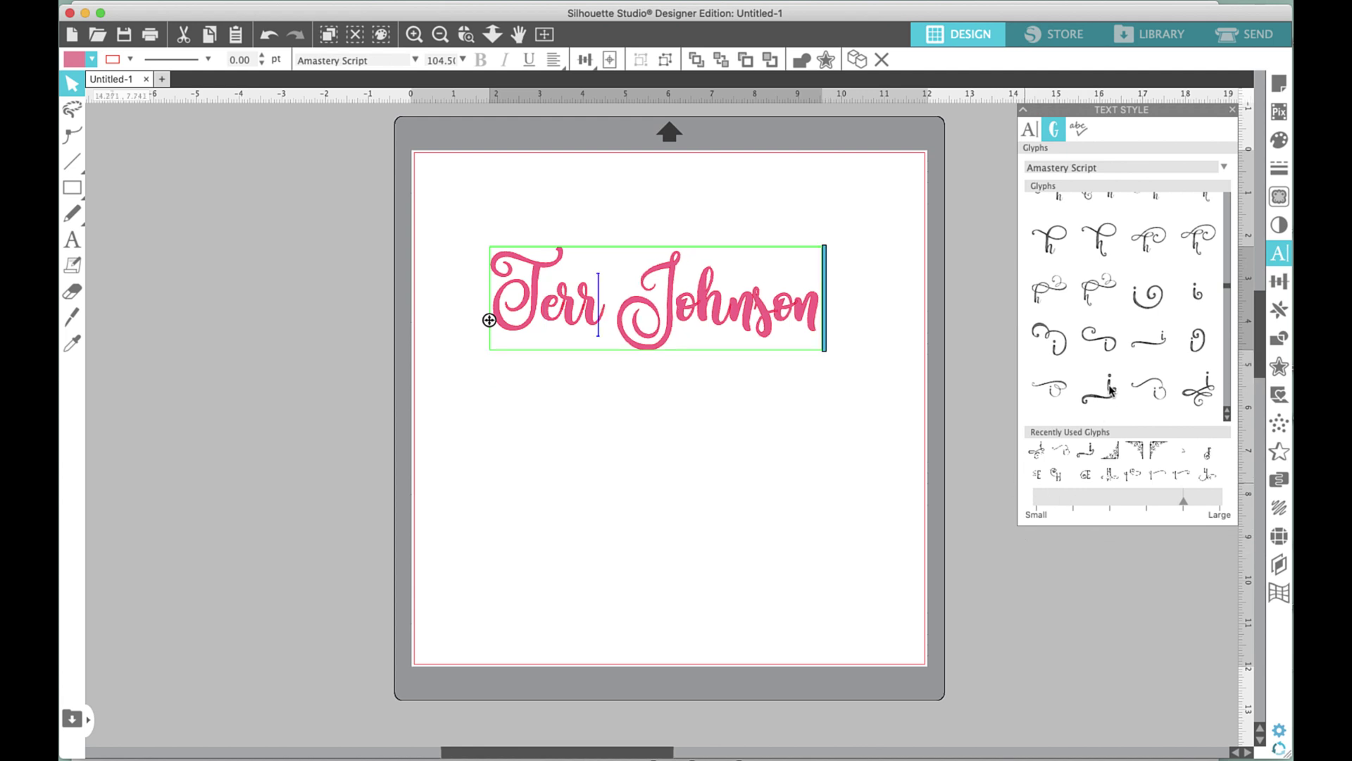
{"action": "left_click", "coordinate": [1110, 388]}
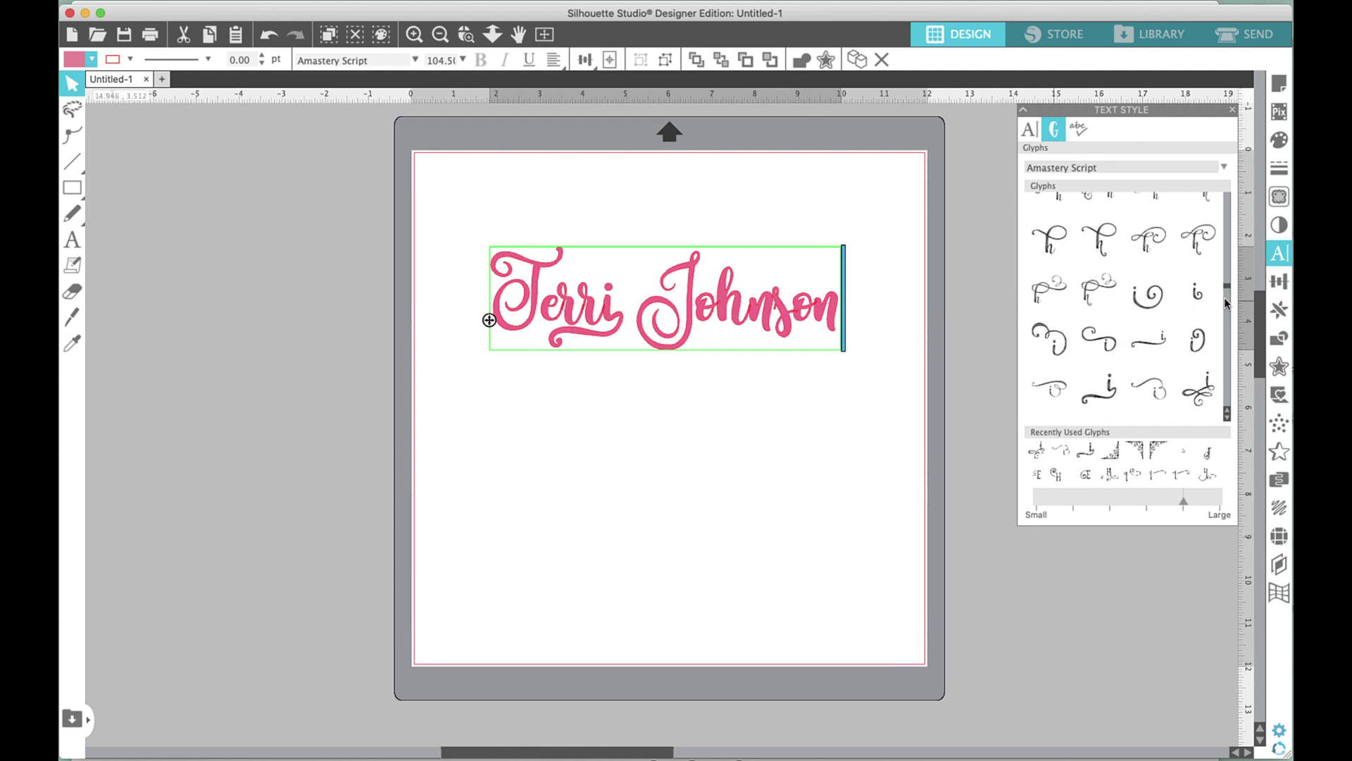
{"action": "left_click_drag", "start_coordinate": [1227, 287], "coordinate": [1230, 308]}
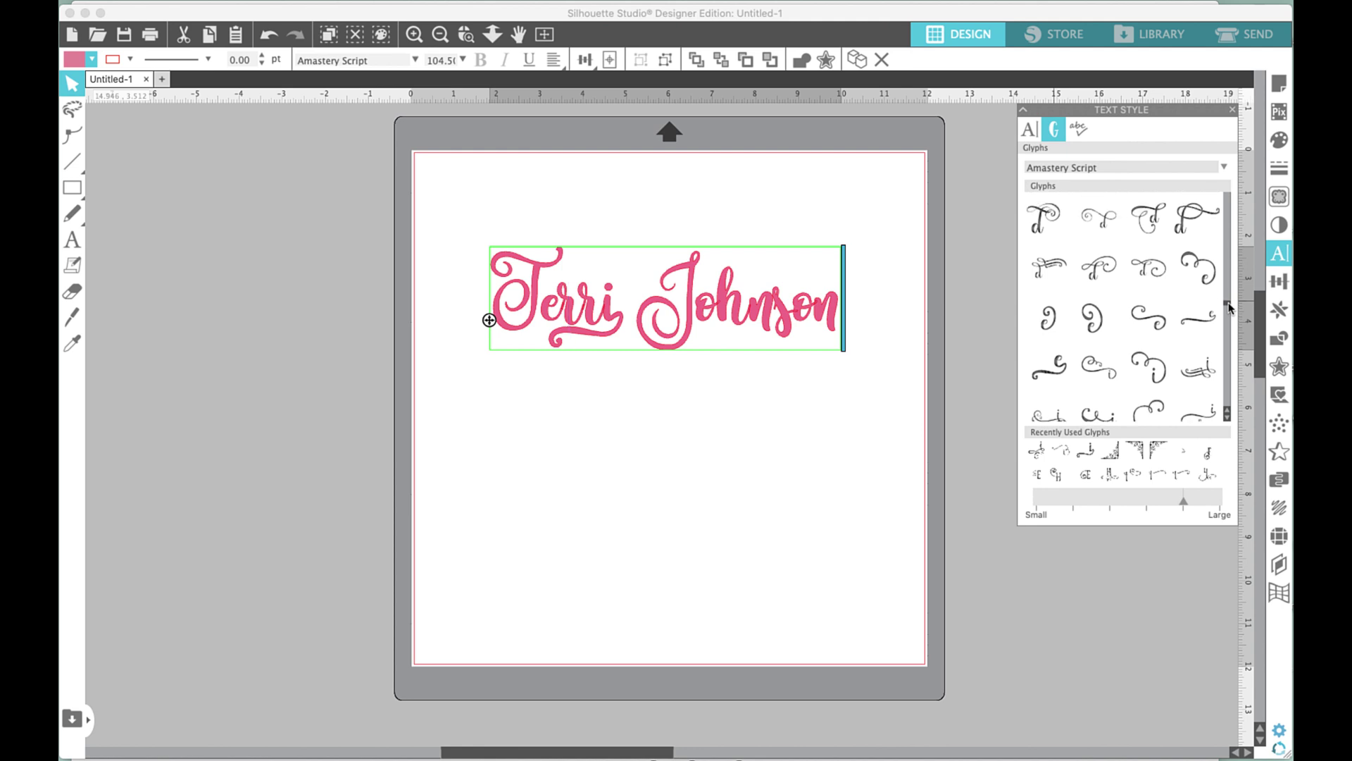
{"action": "scroll", "coordinate": [1231, 309], "scroll_direction": "down", "scroll_amount": 2}
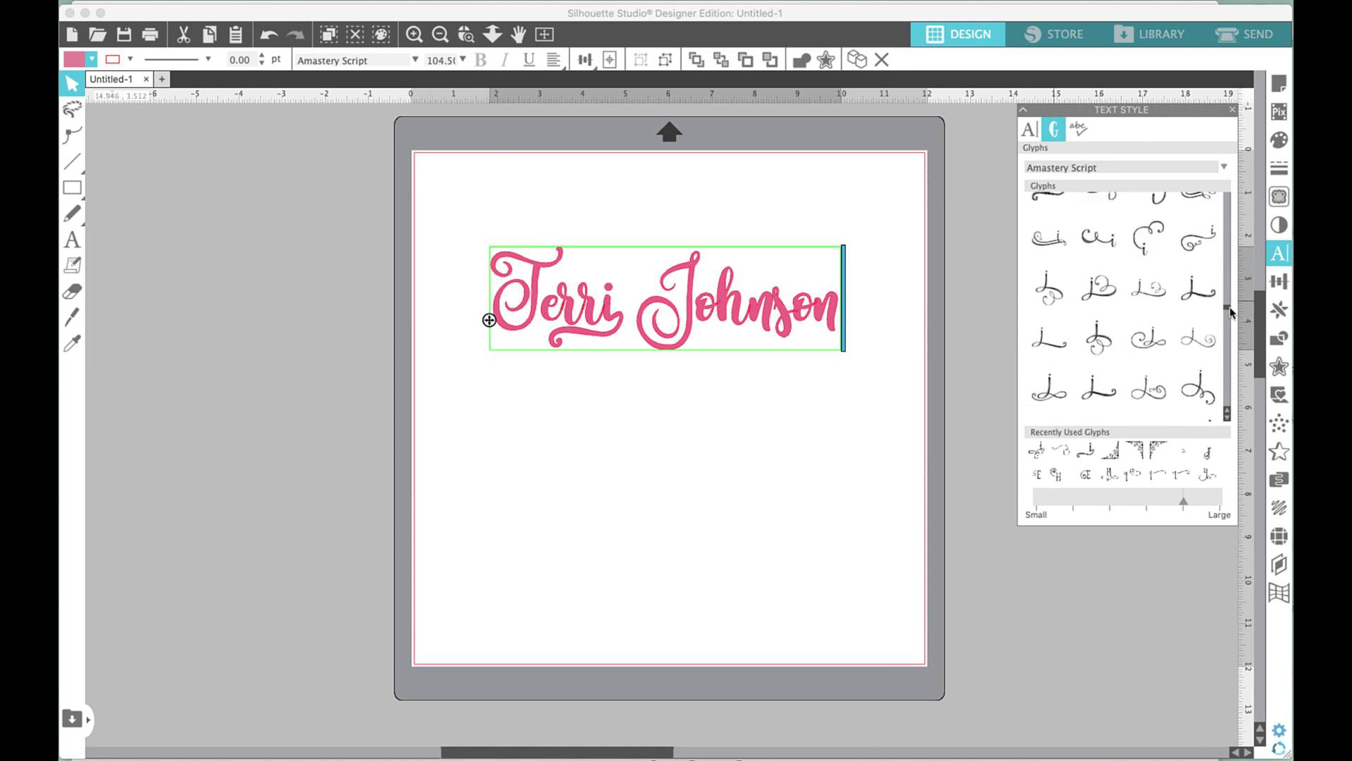
{"action": "scroll", "coordinate": [1230, 312], "scroll_direction": "down", "scroll_amount": 3}
{"action": "scroll", "coordinate": [1231, 314], "scroll_direction": "down", "scroll_amount": 3}
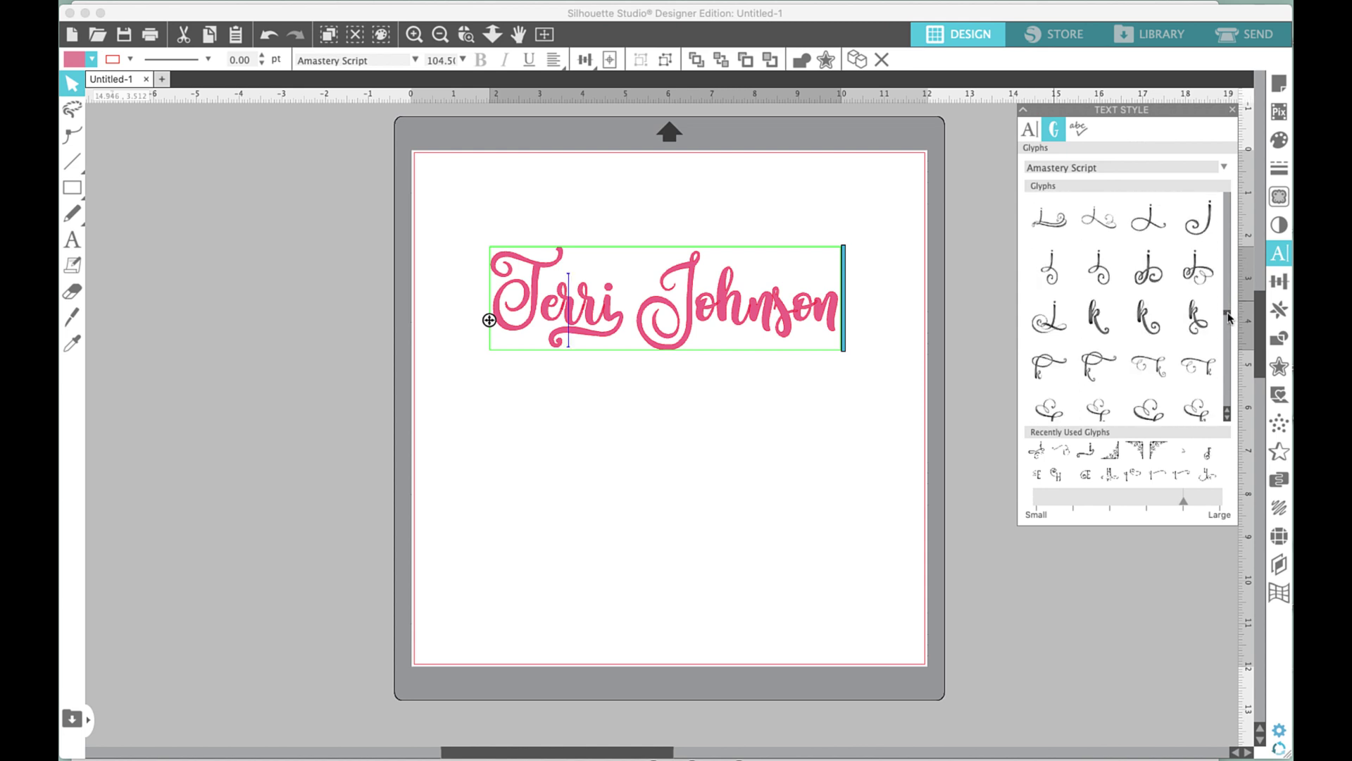
{"action": "scroll", "coordinate": [1229, 320], "scroll_direction": "down", "scroll_amount": 3}
{"action": "scroll", "coordinate": [1229, 323], "scroll_direction": "down", "scroll_amount": 3}
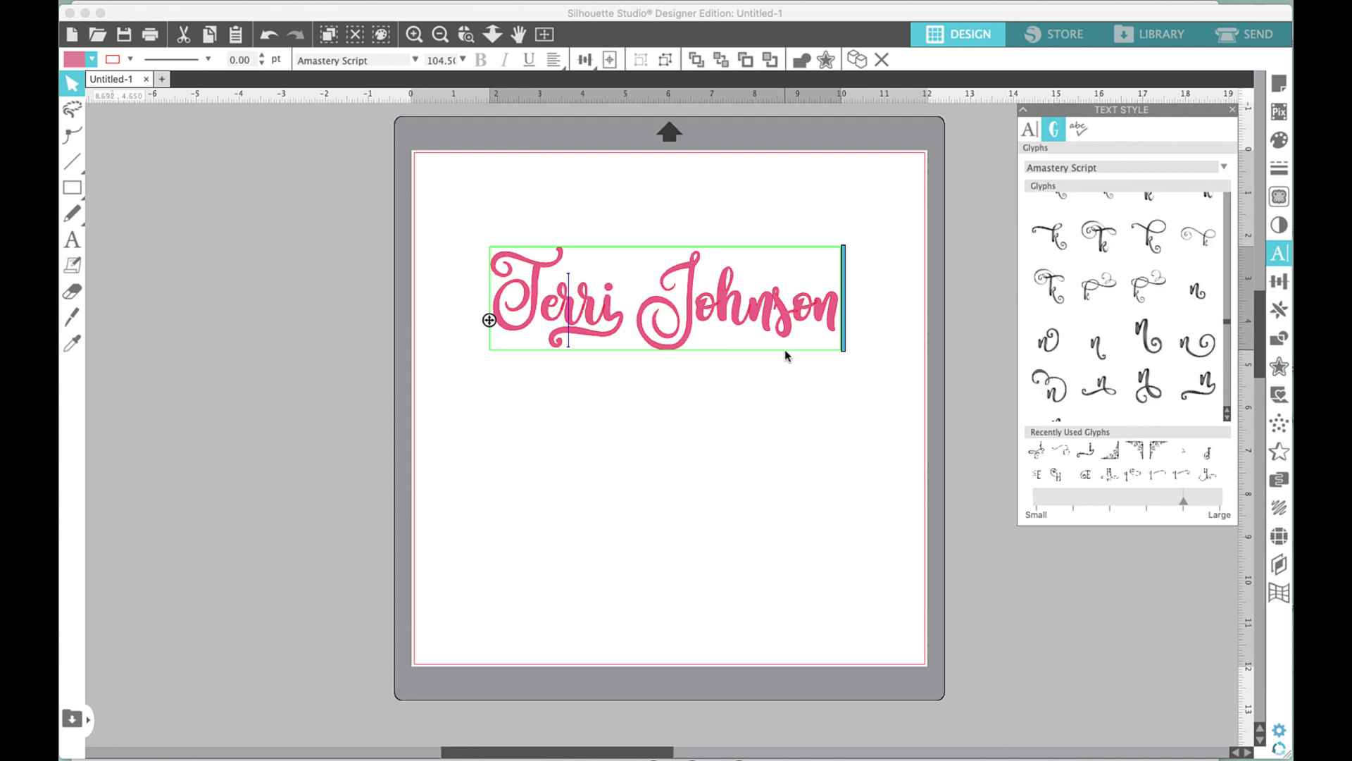
{"action": "key", "text": "Right"}
{"action": "key", "text": "Right"}
{"action": "key", "text": "Right"}
{"action": "key", "text": "Right"}
{"action": "key", "text": "Right"}
{"action": "key", "text": "Right"}
{"action": "key", "text": "Right"}
{"action": "key", "text": "Right"}
{"action": "key", "text": "Right"}
{"action": "key", "text": "Right"}
{"action": "key", "text": "Delete"}
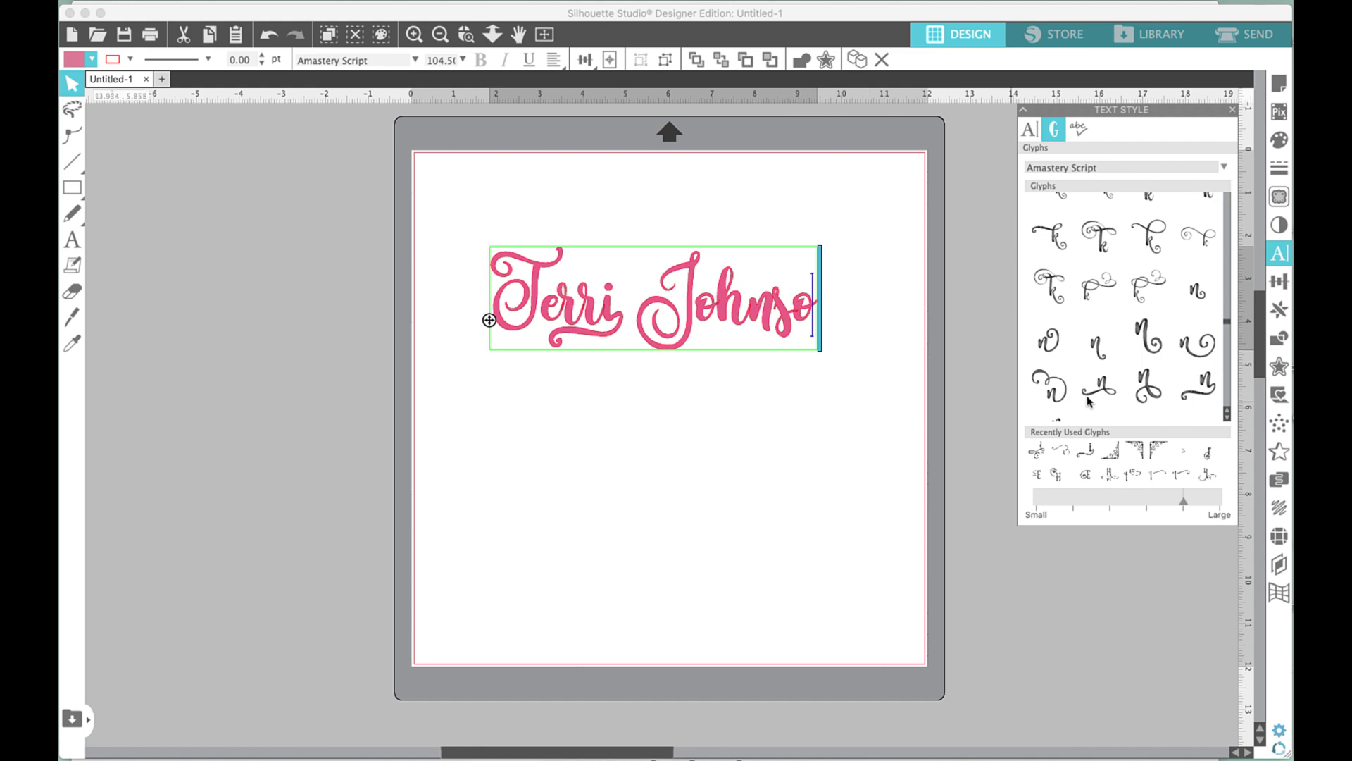
{"action": "left_click", "coordinate": [1206, 393]}
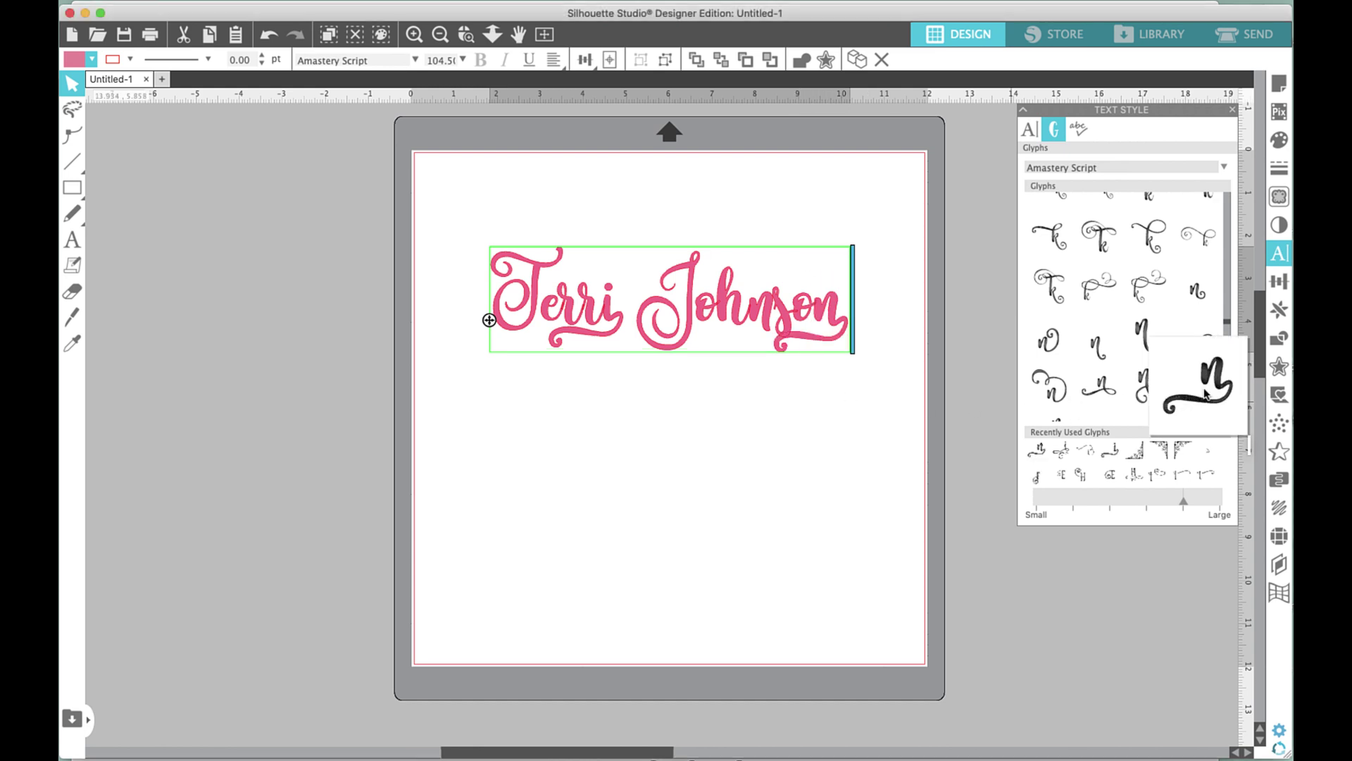
{"action": "key", "text": "super+z"}
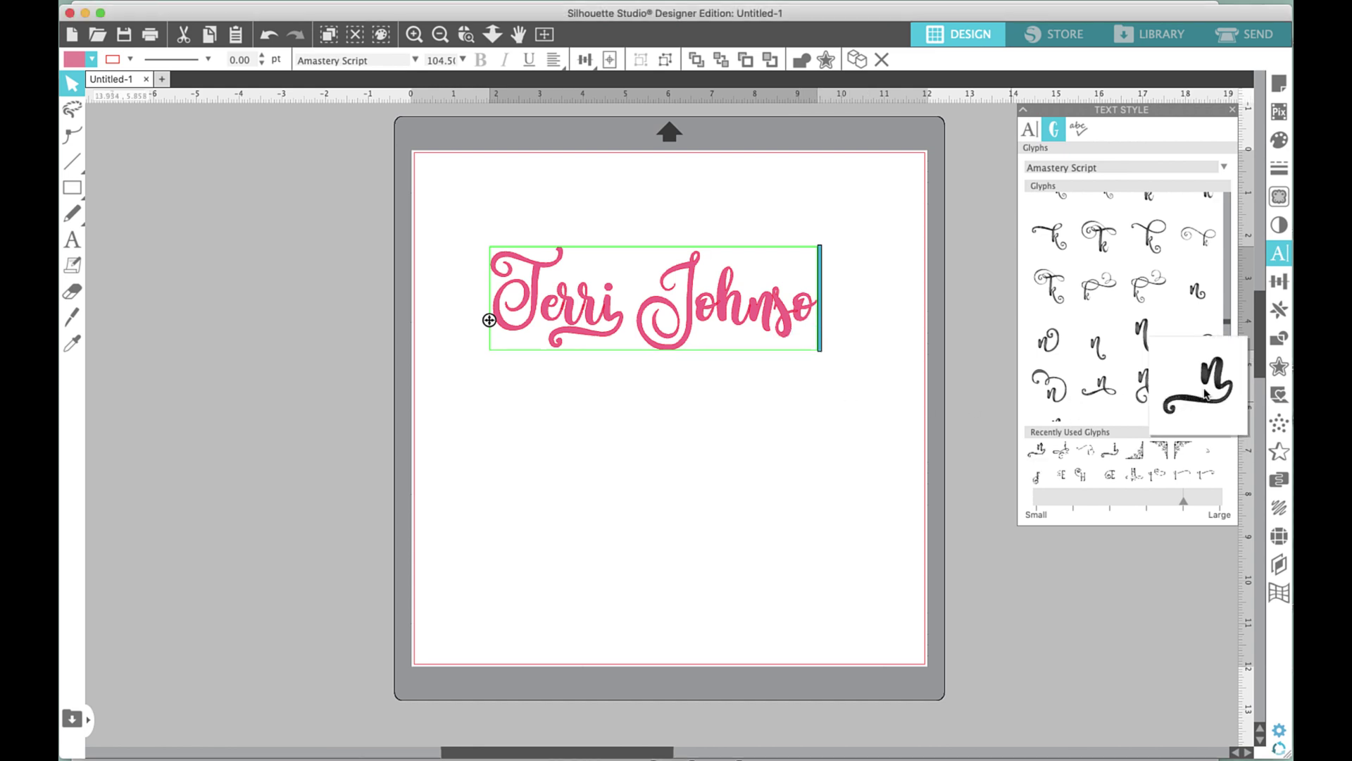
{"action": "scroll", "coordinate": [1148, 377], "scroll_direction": "down", "scroll_amount": 2}
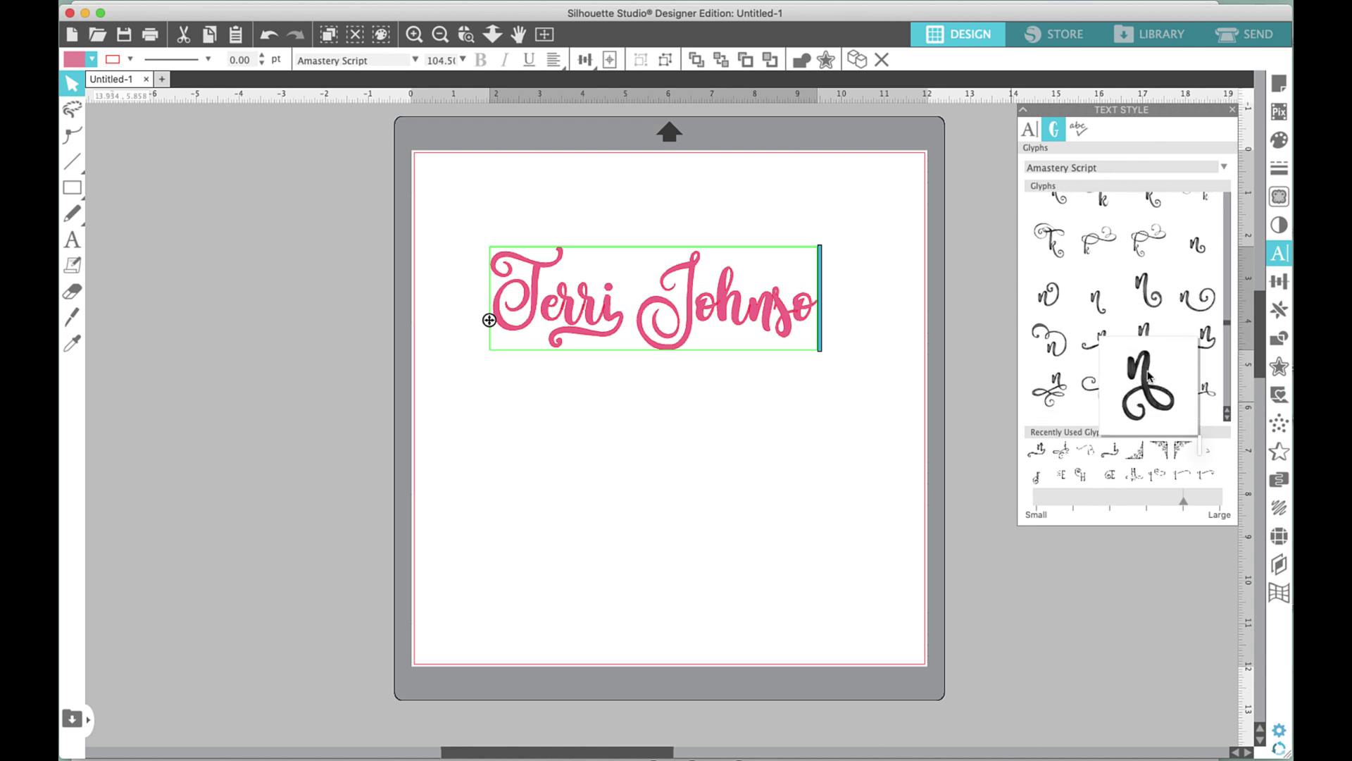
{"action": "left_click", "coordinate": [1227, 334]}
{"action": "left_click", "coordinate": [1227, 333]}
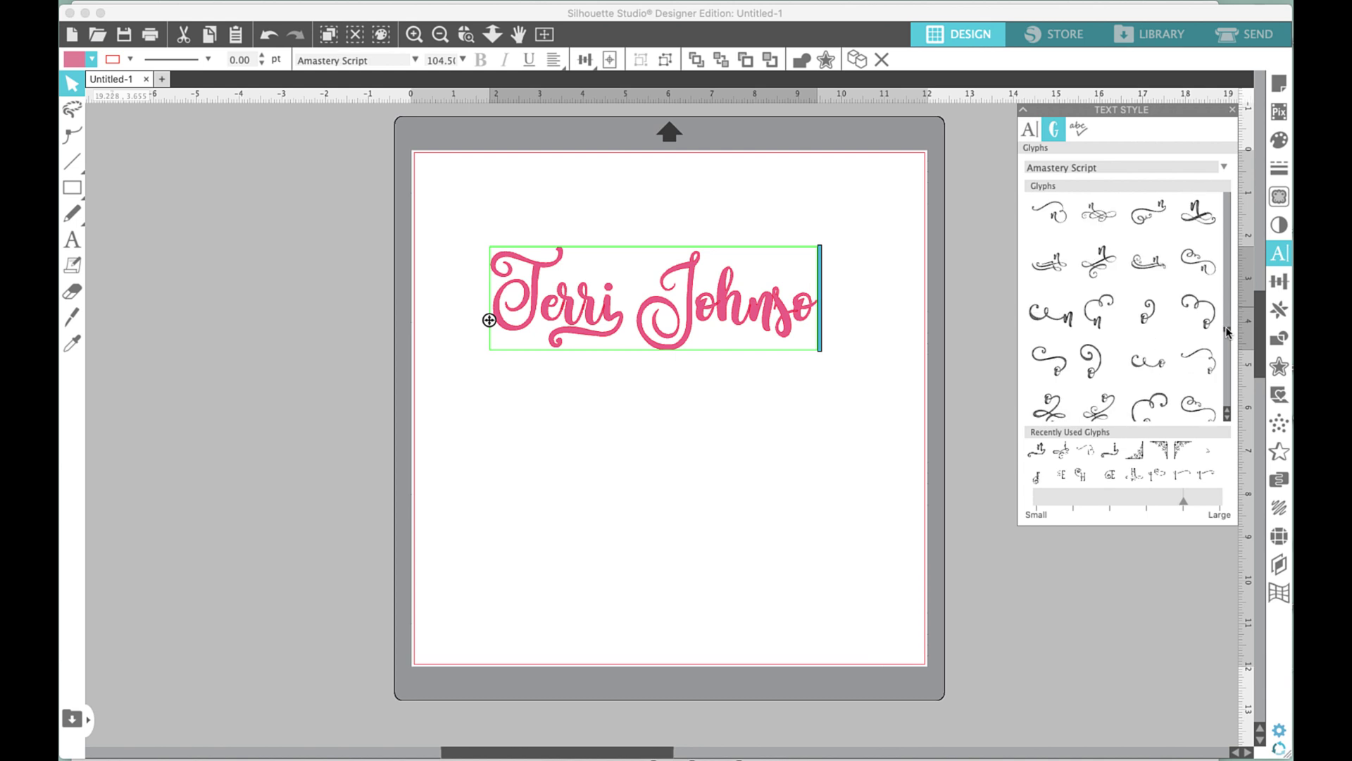
{"action": "left_click", "coordinate": [1227, 333]}
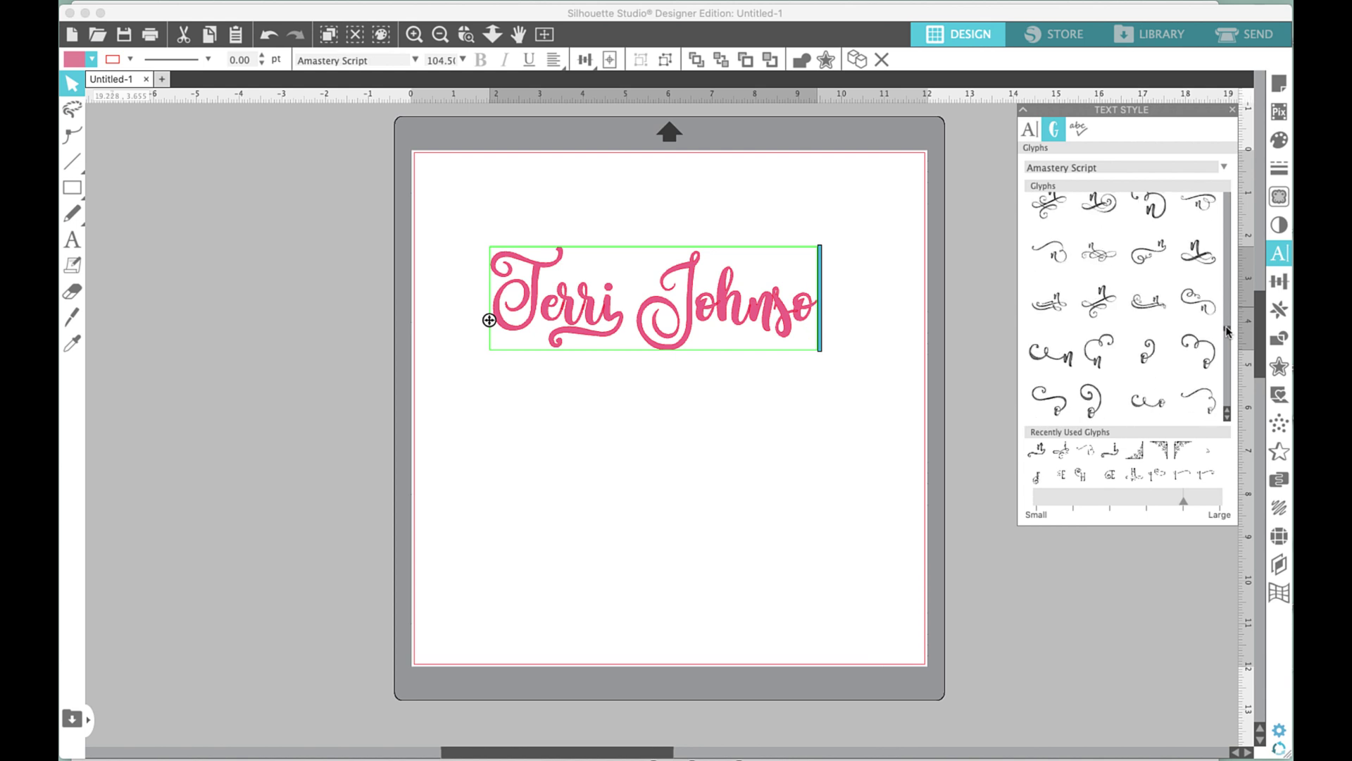
{"action": "left_click", "coordinate": [1156, 255]}
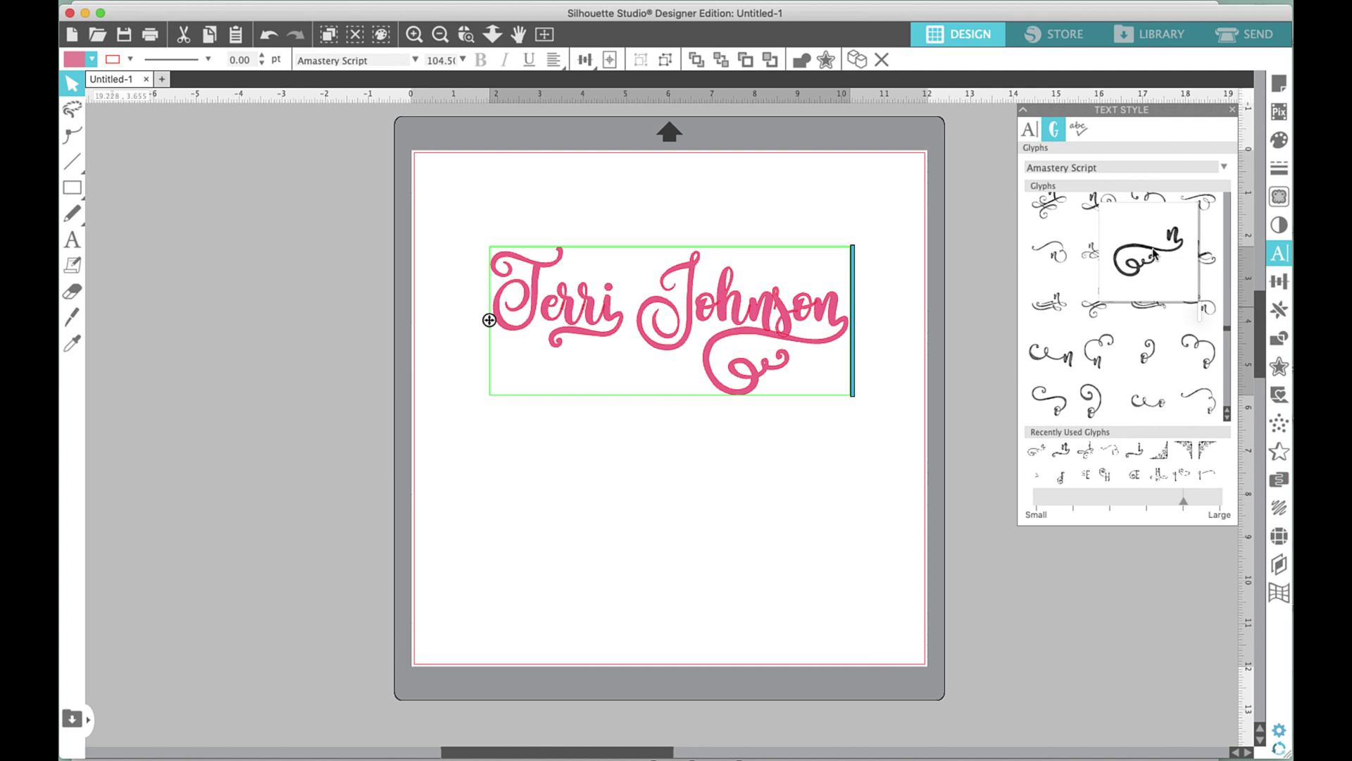
{"action": "key", "text": "BackSpace"}
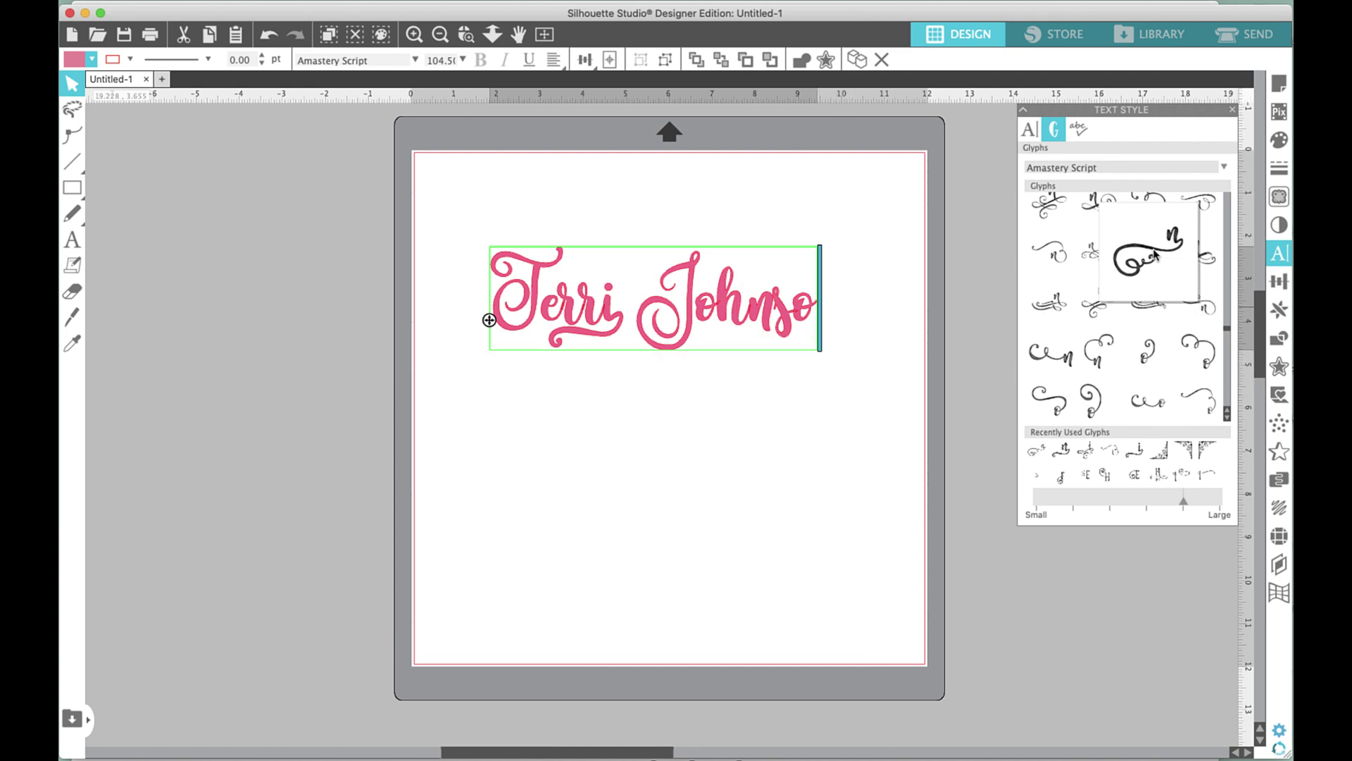
{"action": "double_click", "coordinate": [1041, 369]}
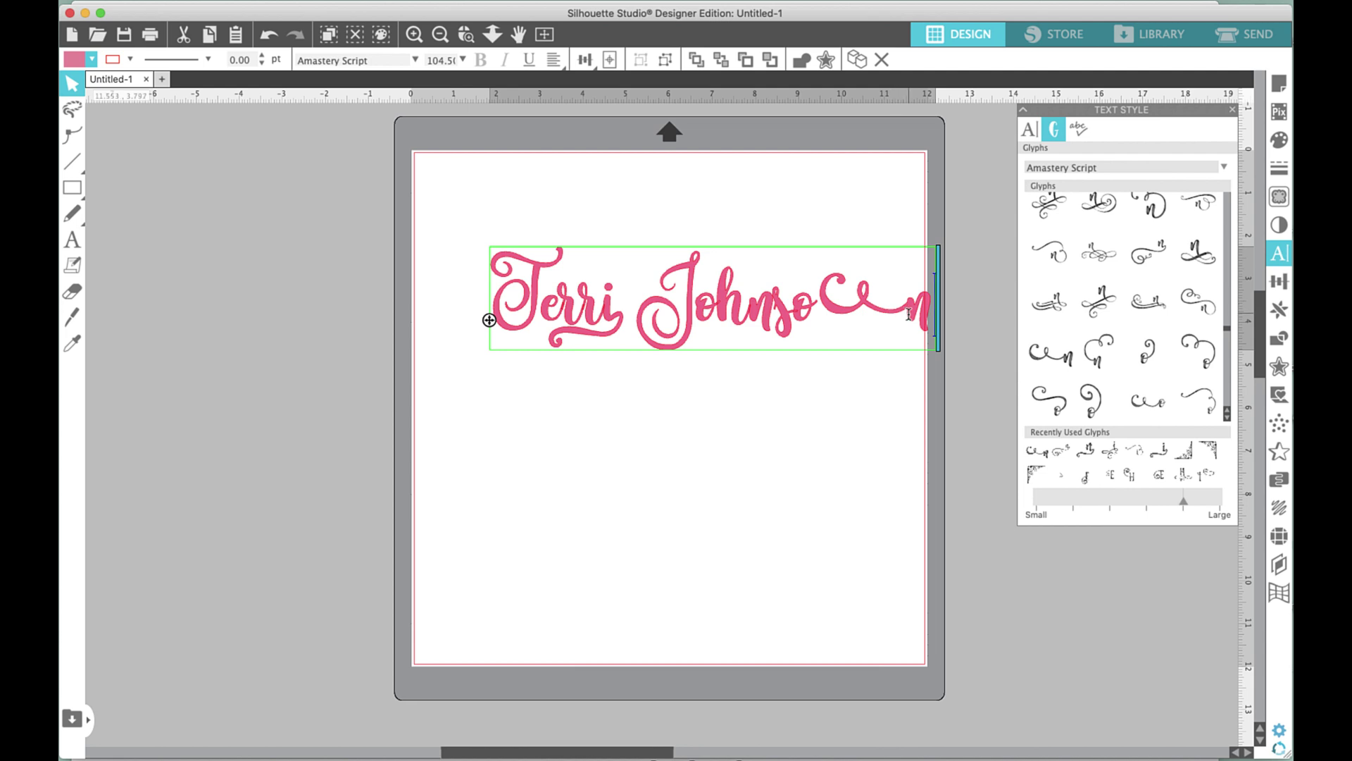
{"action": "key", "text": "BackSpace"}
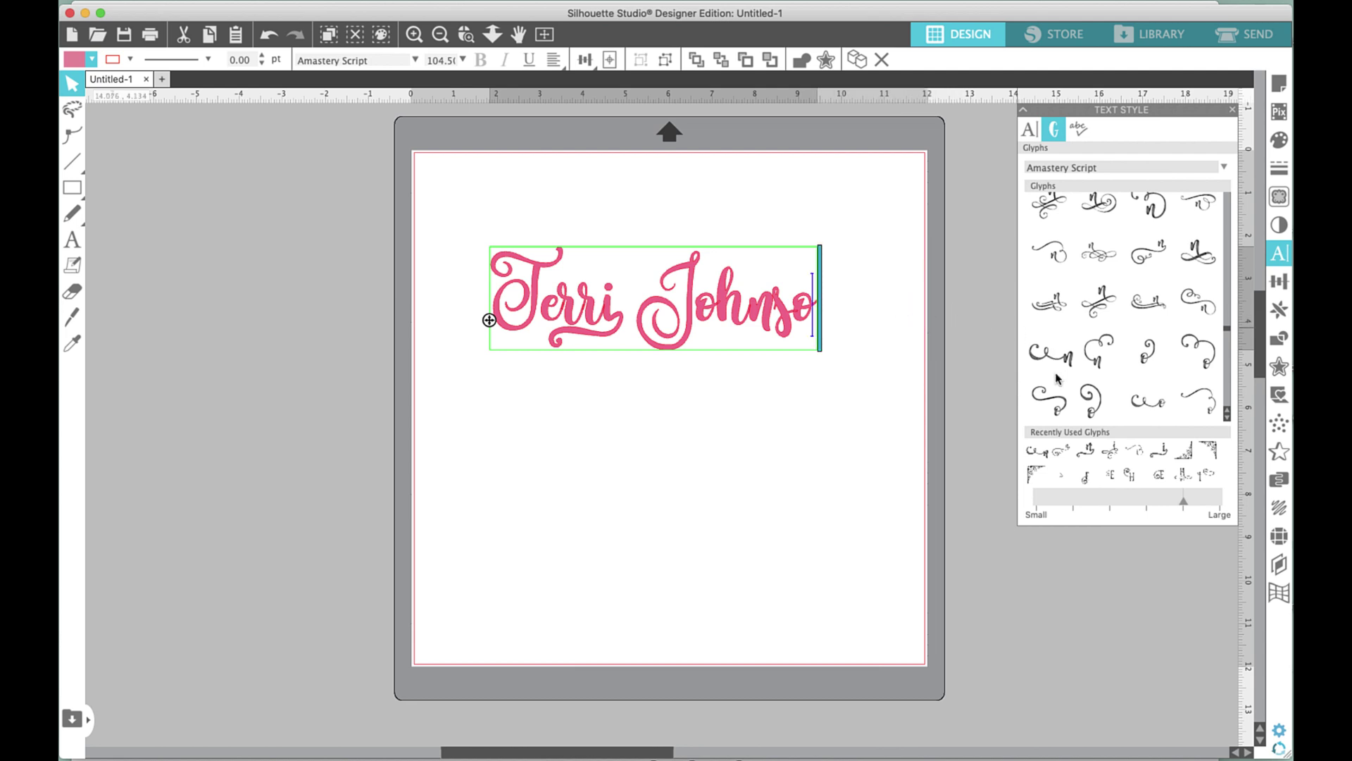
{"action": "left_click", "coordinate": [1054, 255]}
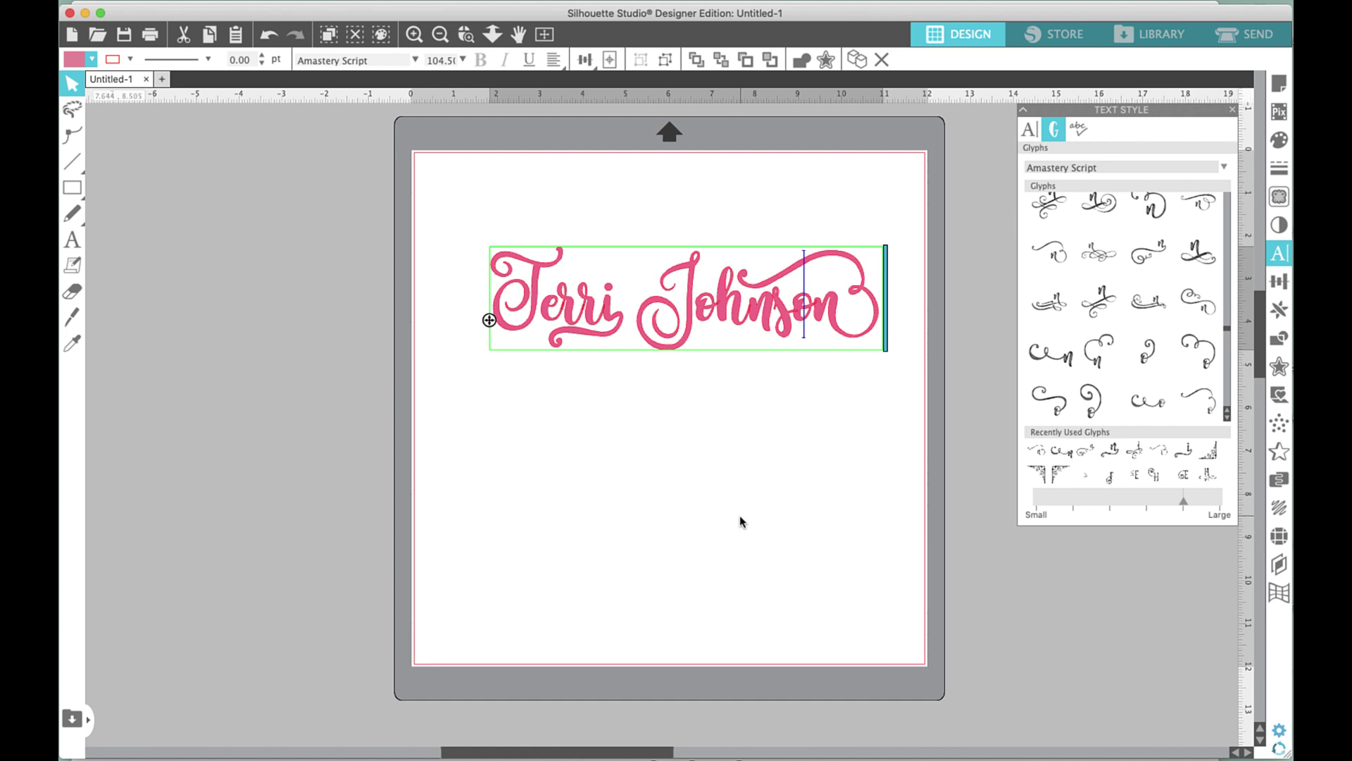
{"action": "left_click", "coordinate": [712, 414]}
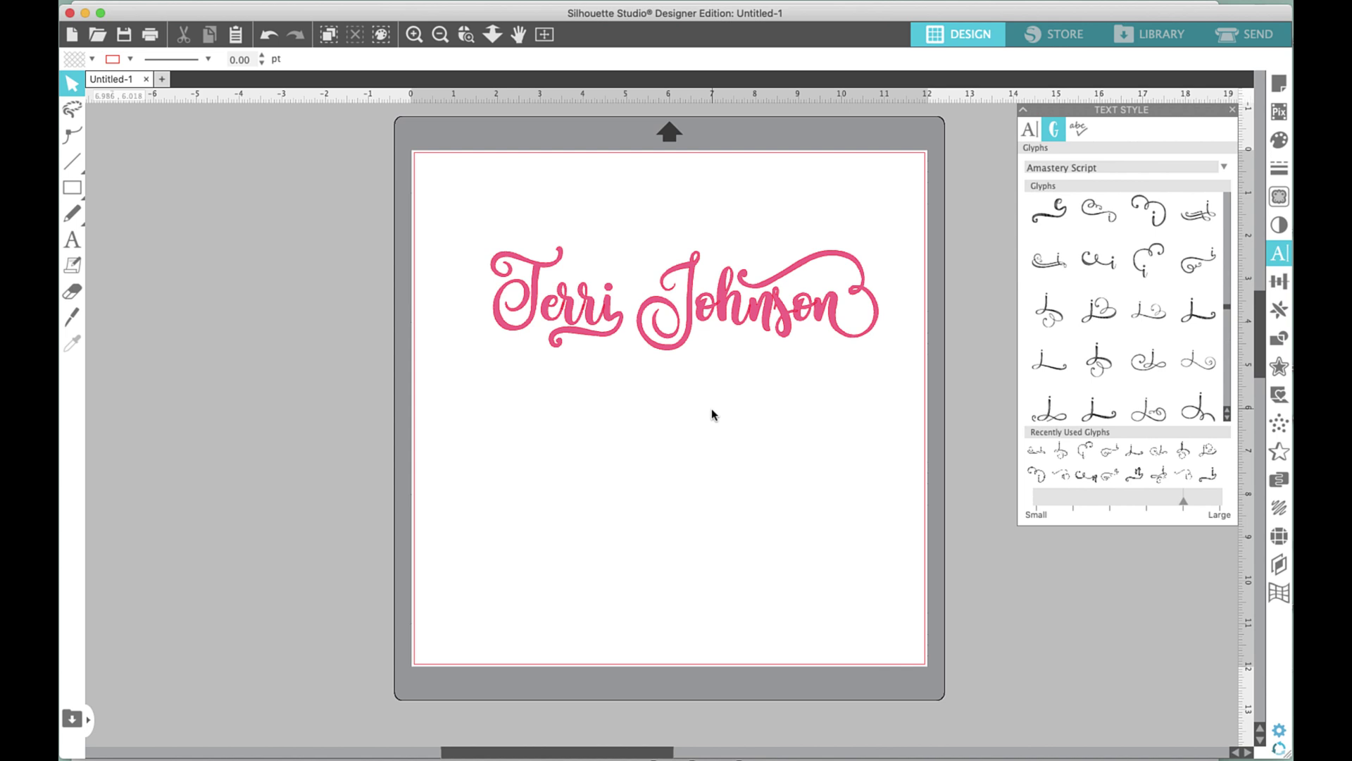
{"action": "left_click_drag", "start_coordinate": [446, 212], "coordinate": [866, 335]}
{"action": "left_click", "coordinate": [1248, 33]}
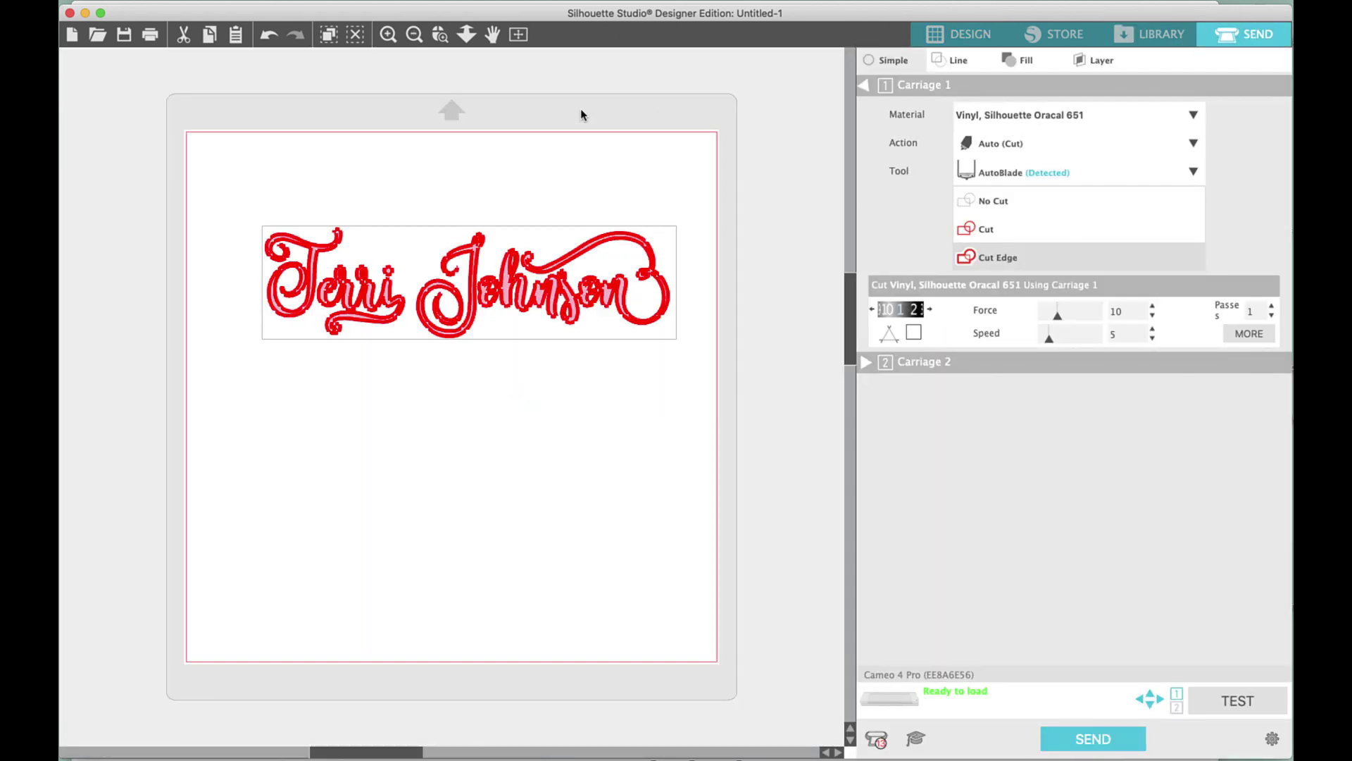
{"action": "left_click", "coordinate": [1030, 229]}
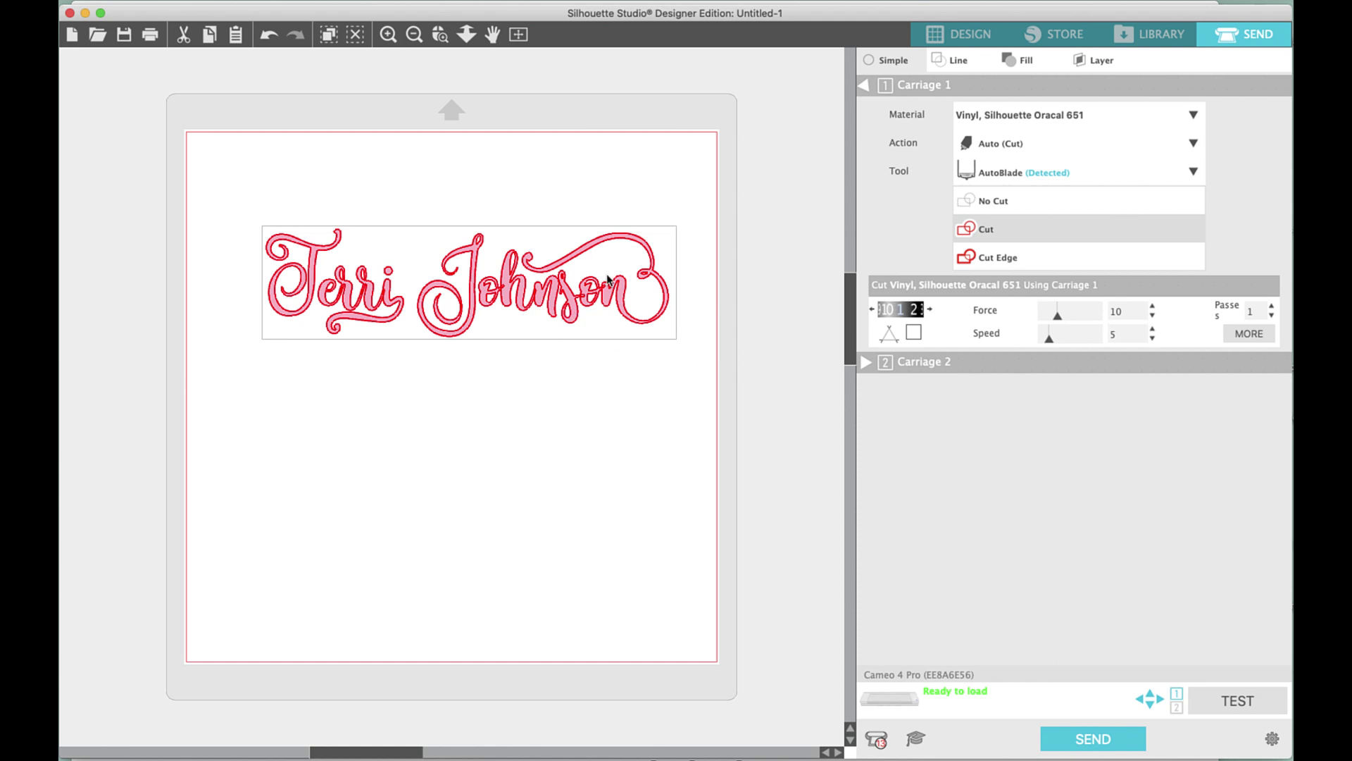
{"action": "left_click", "coordinate": [979, 262]}
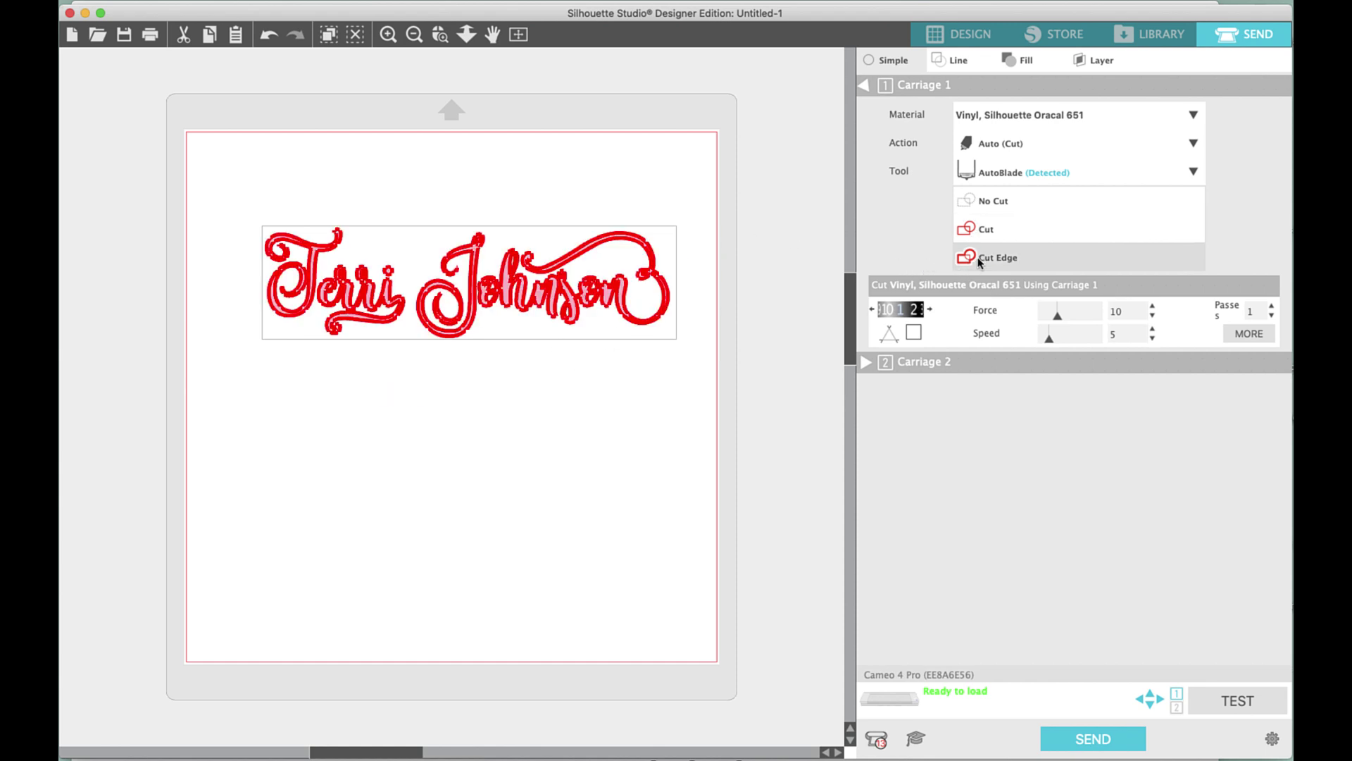
{"action": "left_click", "coordinate": [381, 35]}
{"action": "left_click", "coordinate": [381, 35]}
{"action": "left_click", "coordinate": [382, 35]}
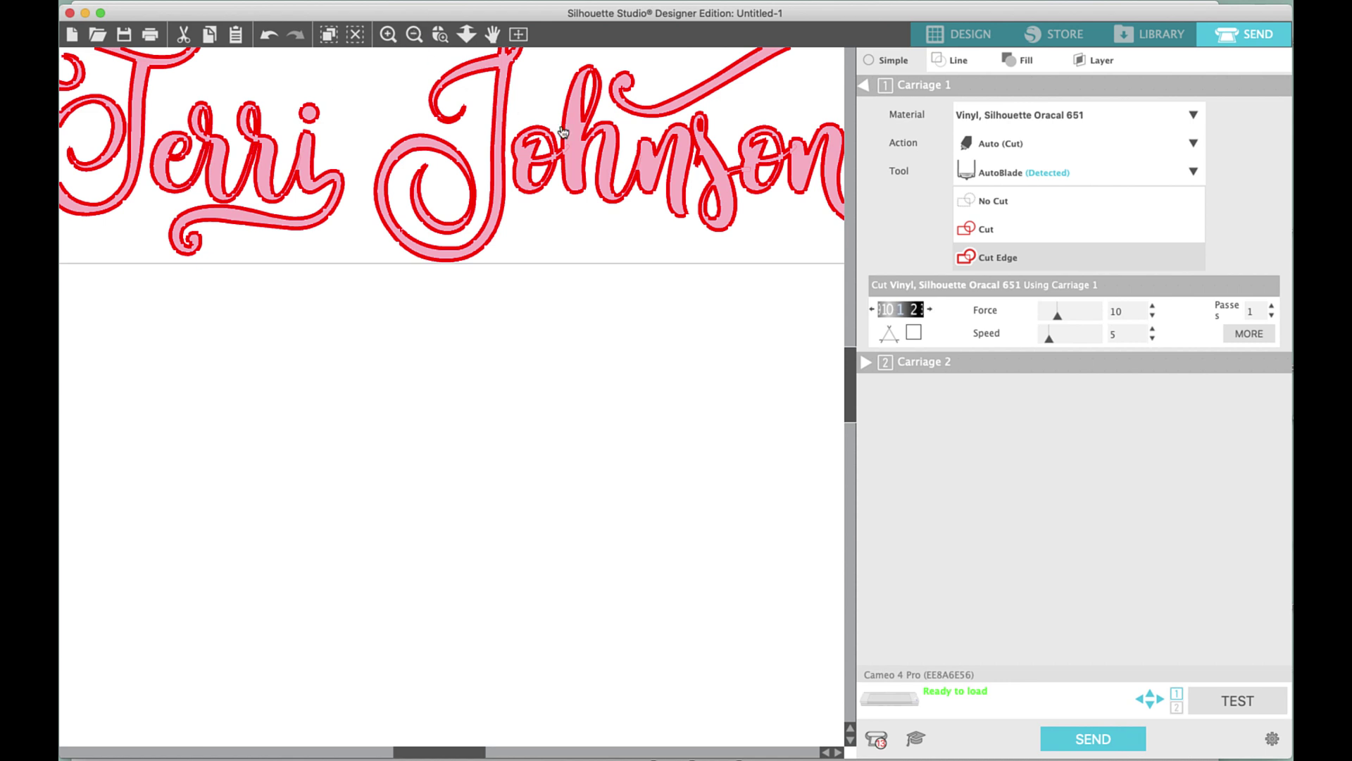
{"action": "left_click", "coordinate": [414, 34]}
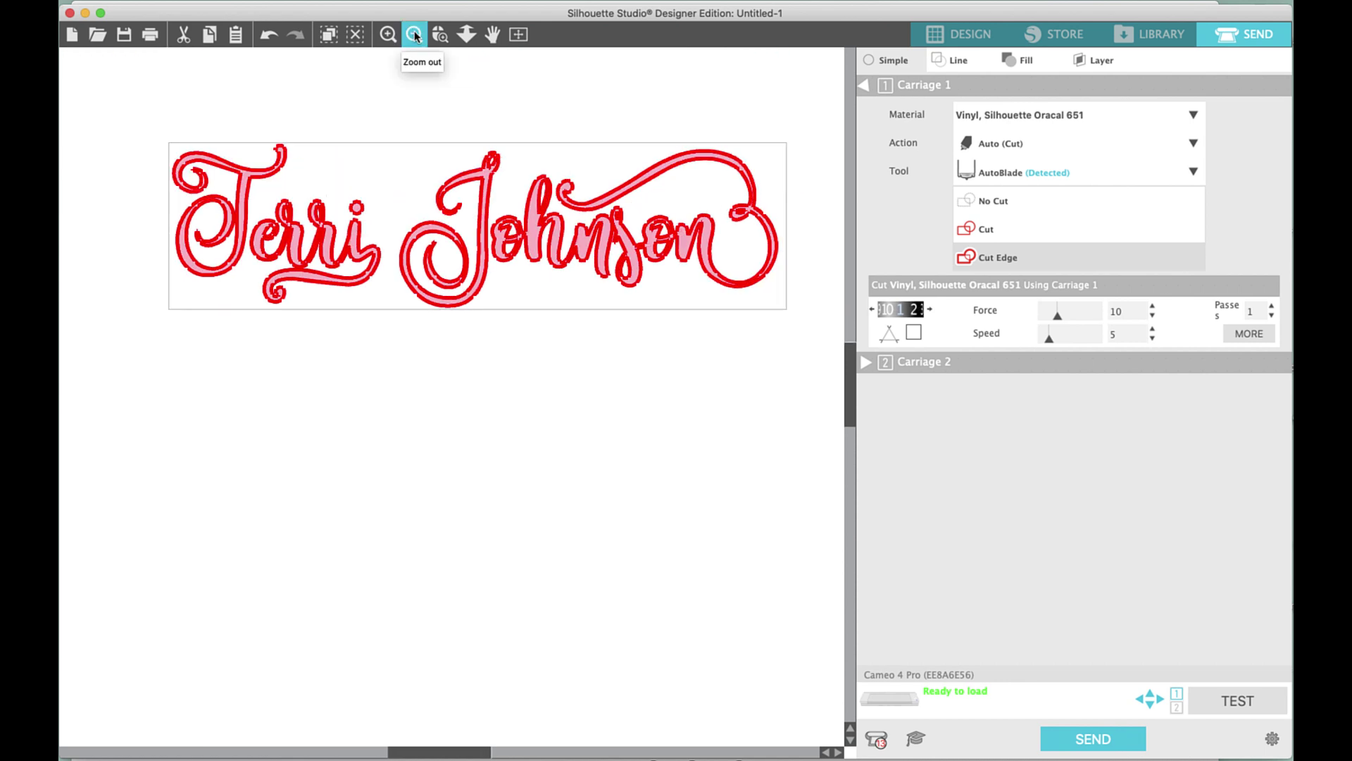
{"action": "left_click", "coordinate": [414, 35]}
{"action": "left_click", "coordinate": [414, 35]}
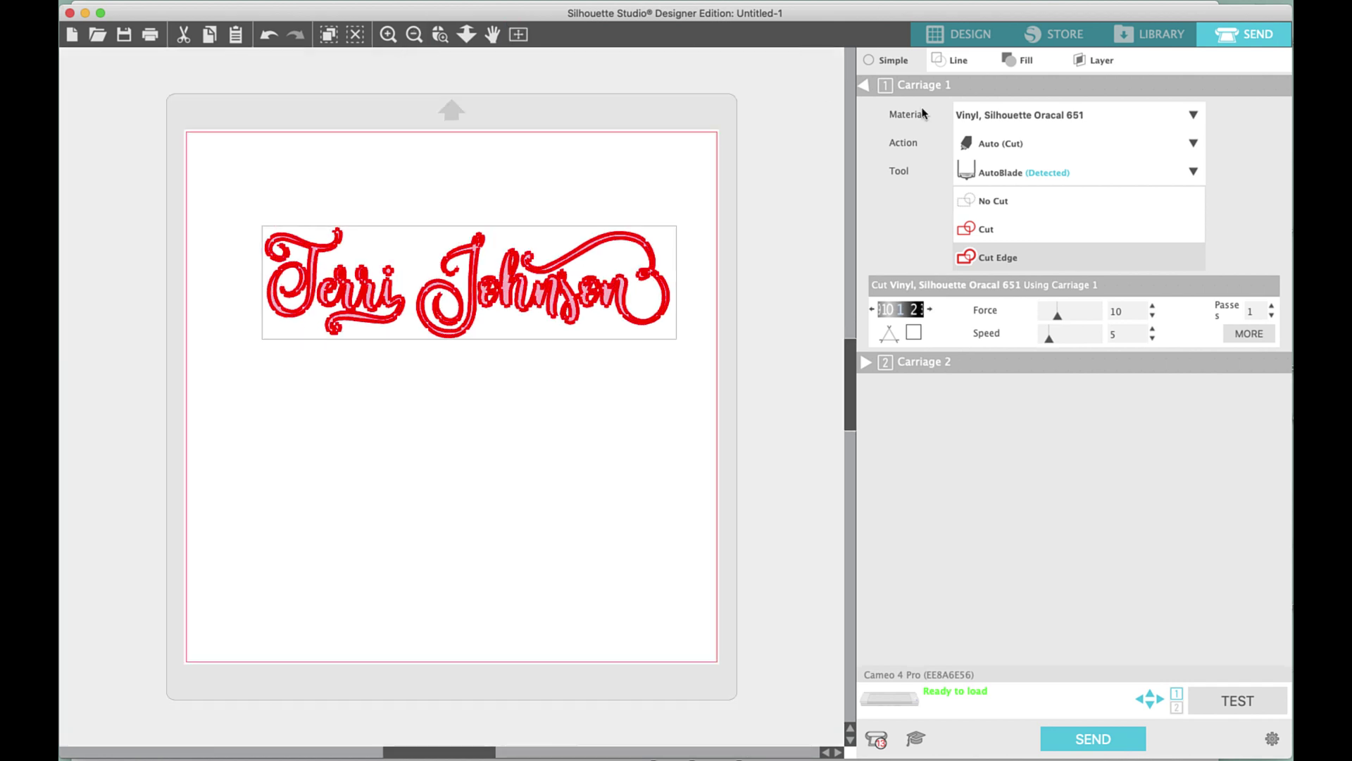
{"action": "left_click", "coordinate": [956, 35]}
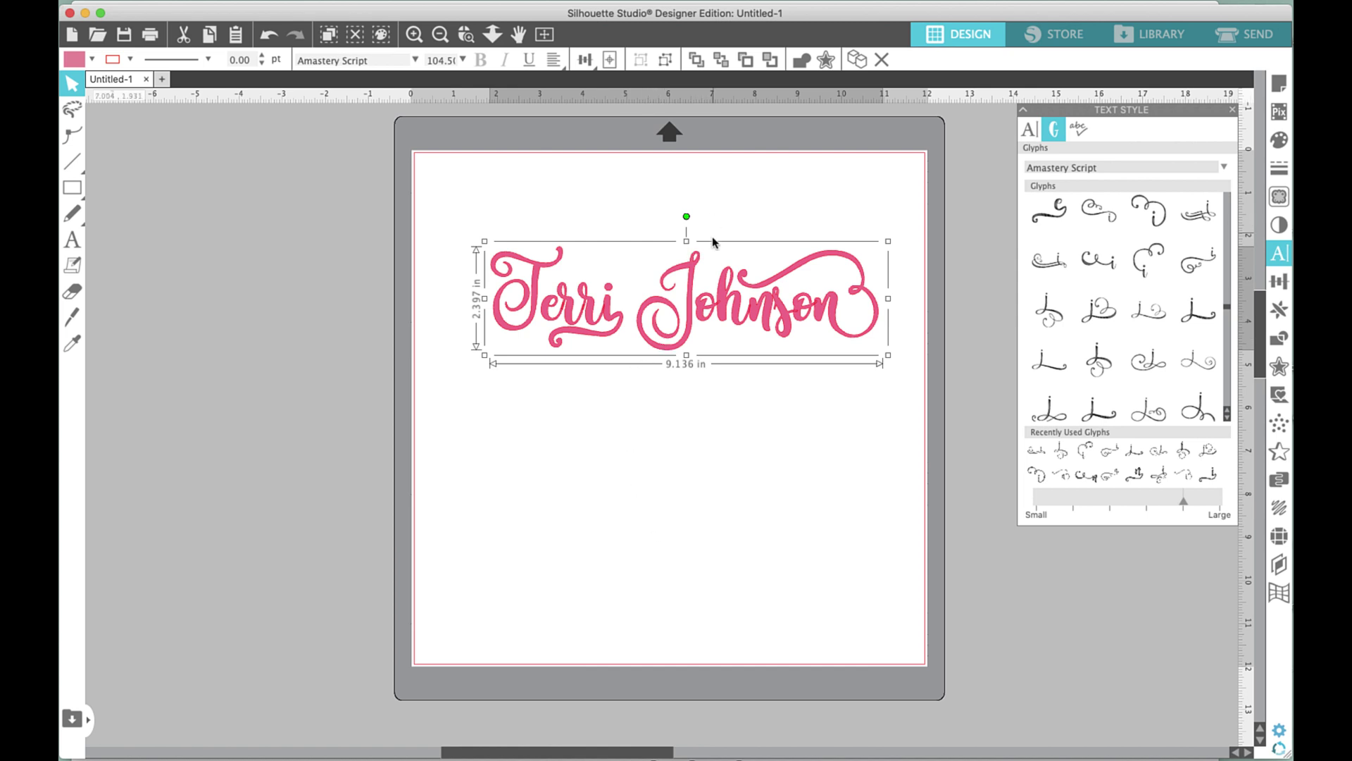
{"action": "right_click", "coordinate": [710, 274]}
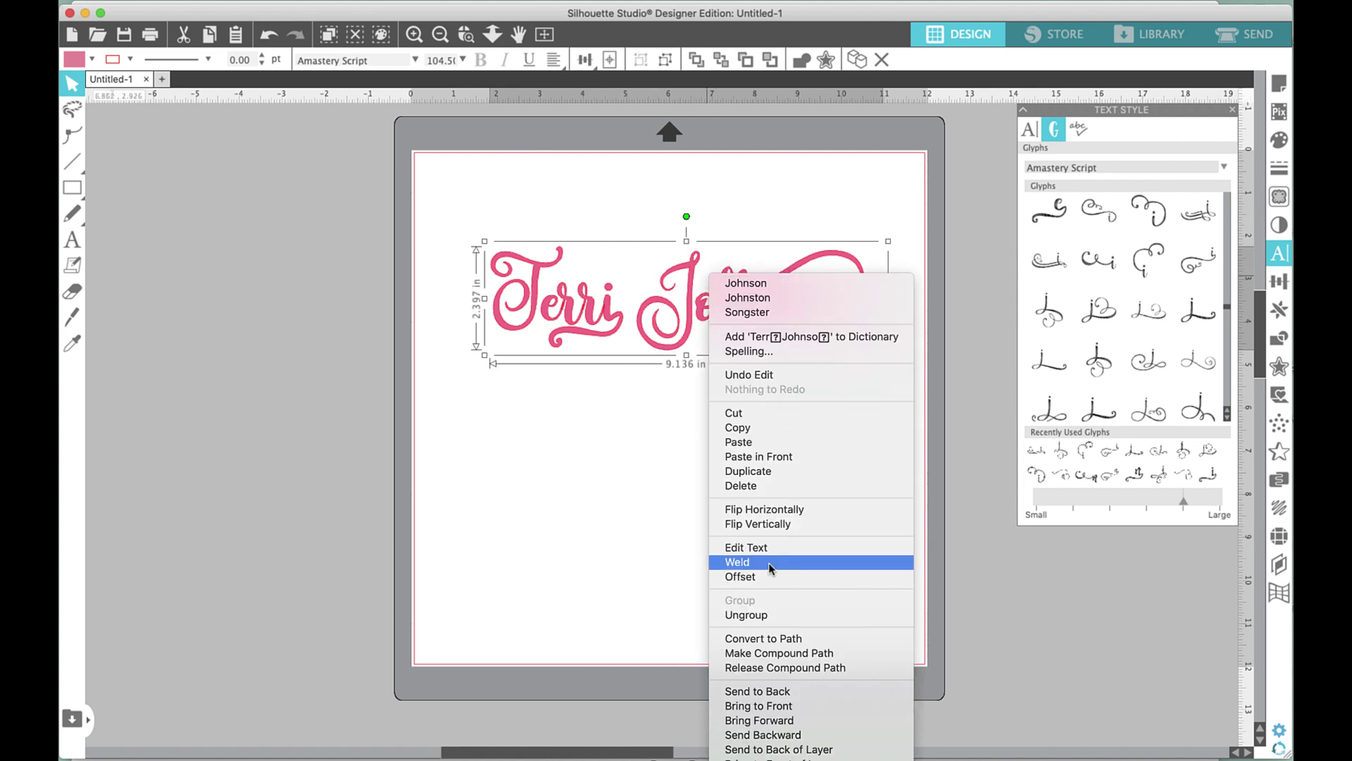
{"action": "left_click", "coordinate": [770, 569]}
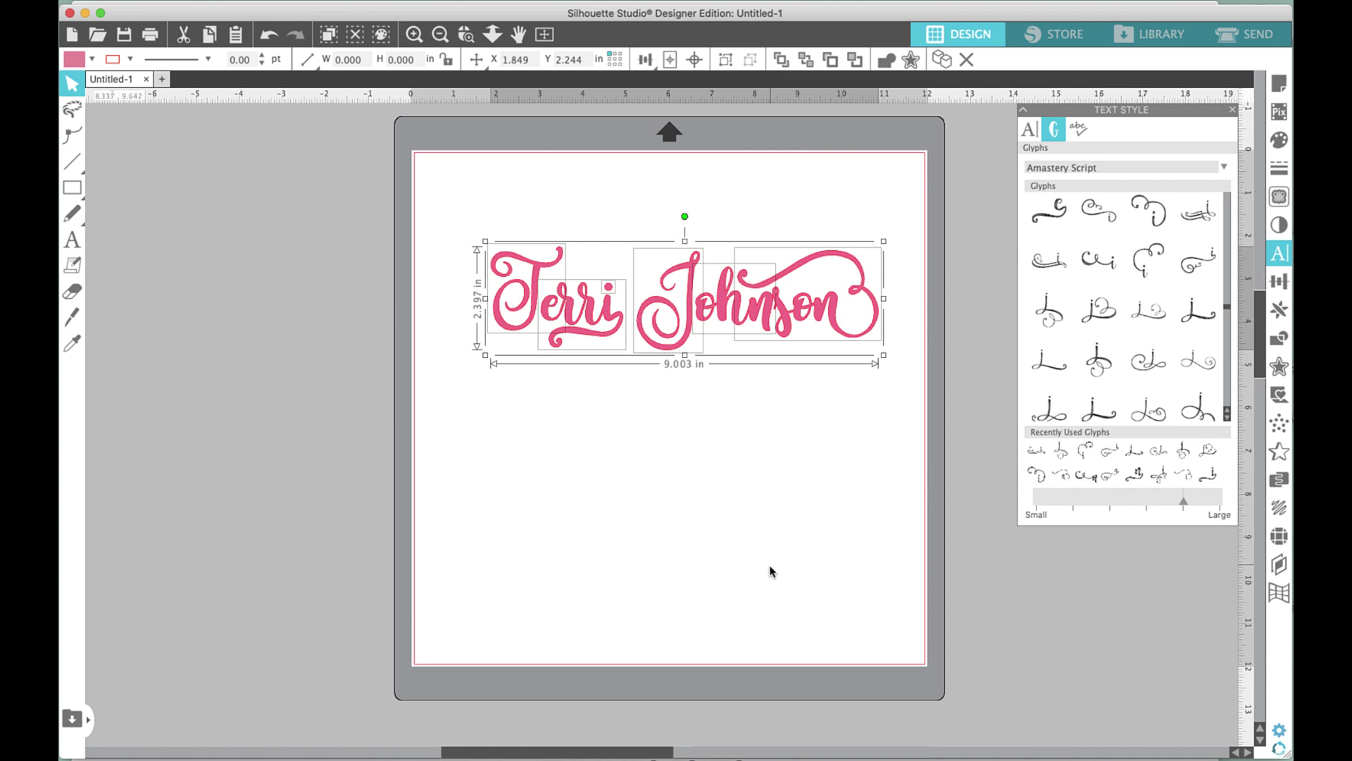
{"action": "left_click", "coordinate": [770, 571]}
{"action": "left_click_drag", "start_coordinate": [453, 240], "coordinate": [635, 310]}
{"action": "key", "text": "super+g"}
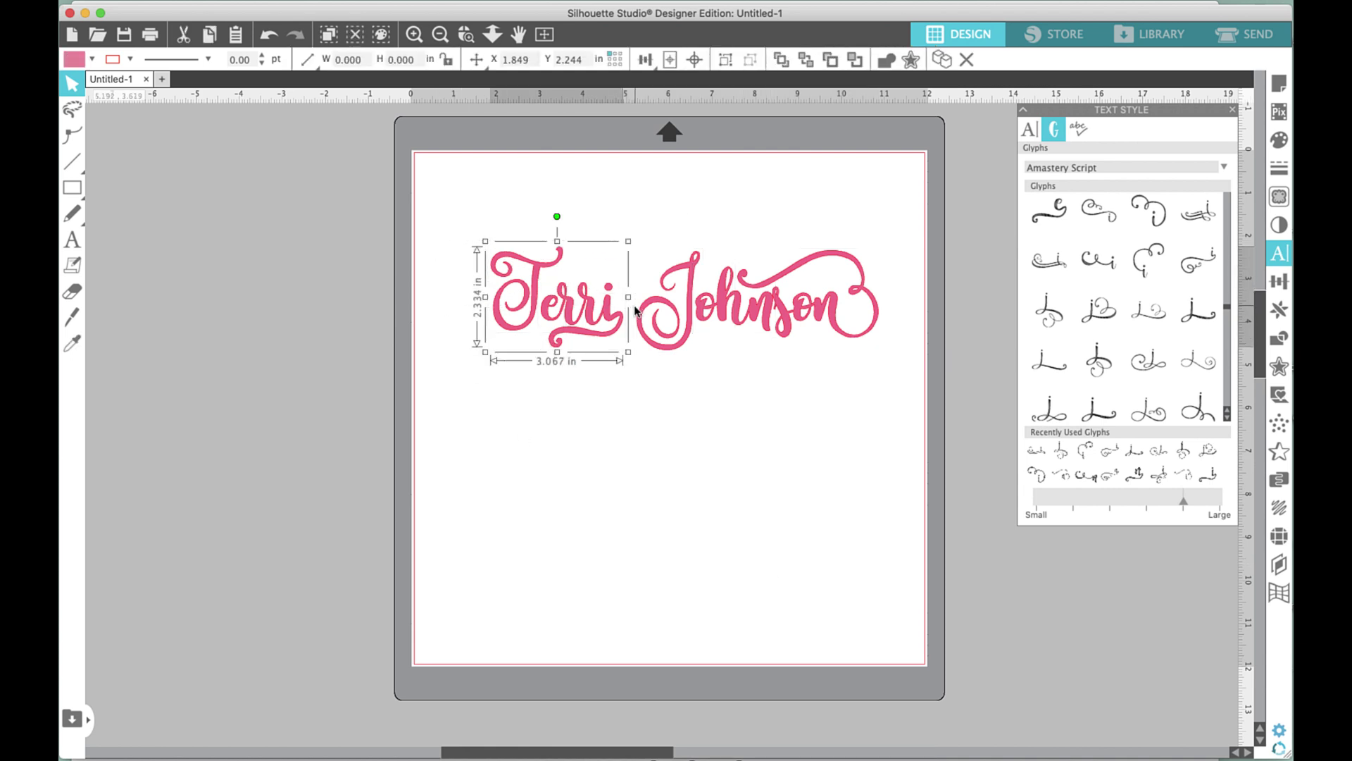
{"action": "left_click_drag", "start_coordinate": [640, 238], "coordinate": [886, 286]}
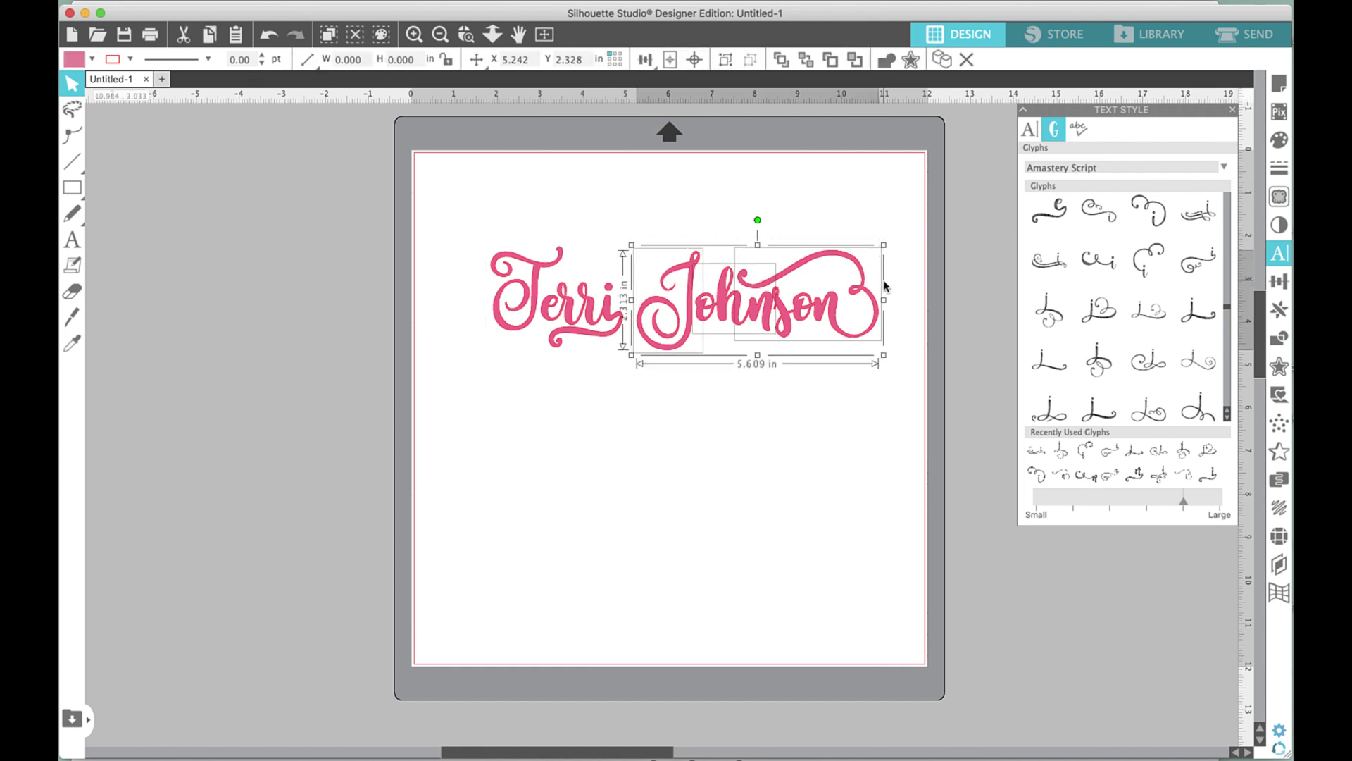
{"action": "key", "text": "super+g"}
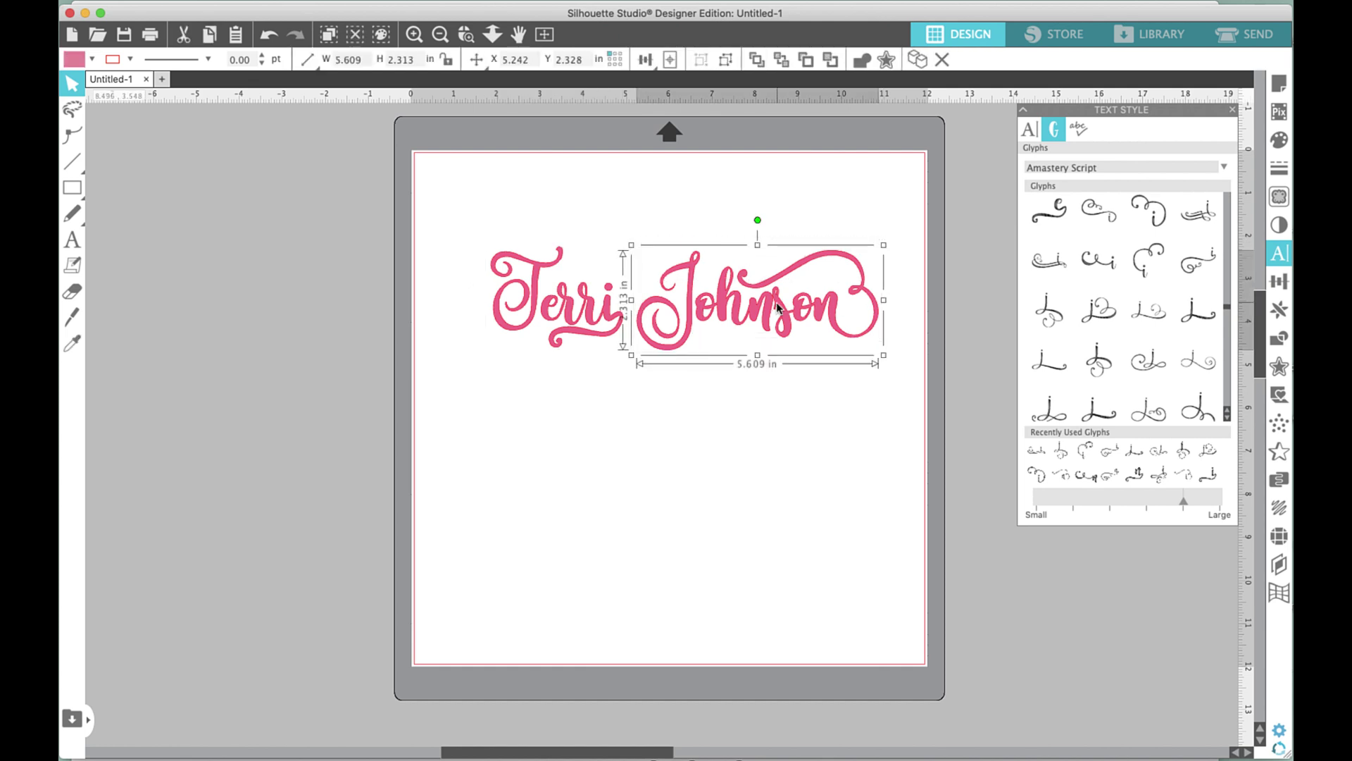
{"action": "left_click_drag", "start_coordinate": [766, 306], "coordinate": [611, 387]}
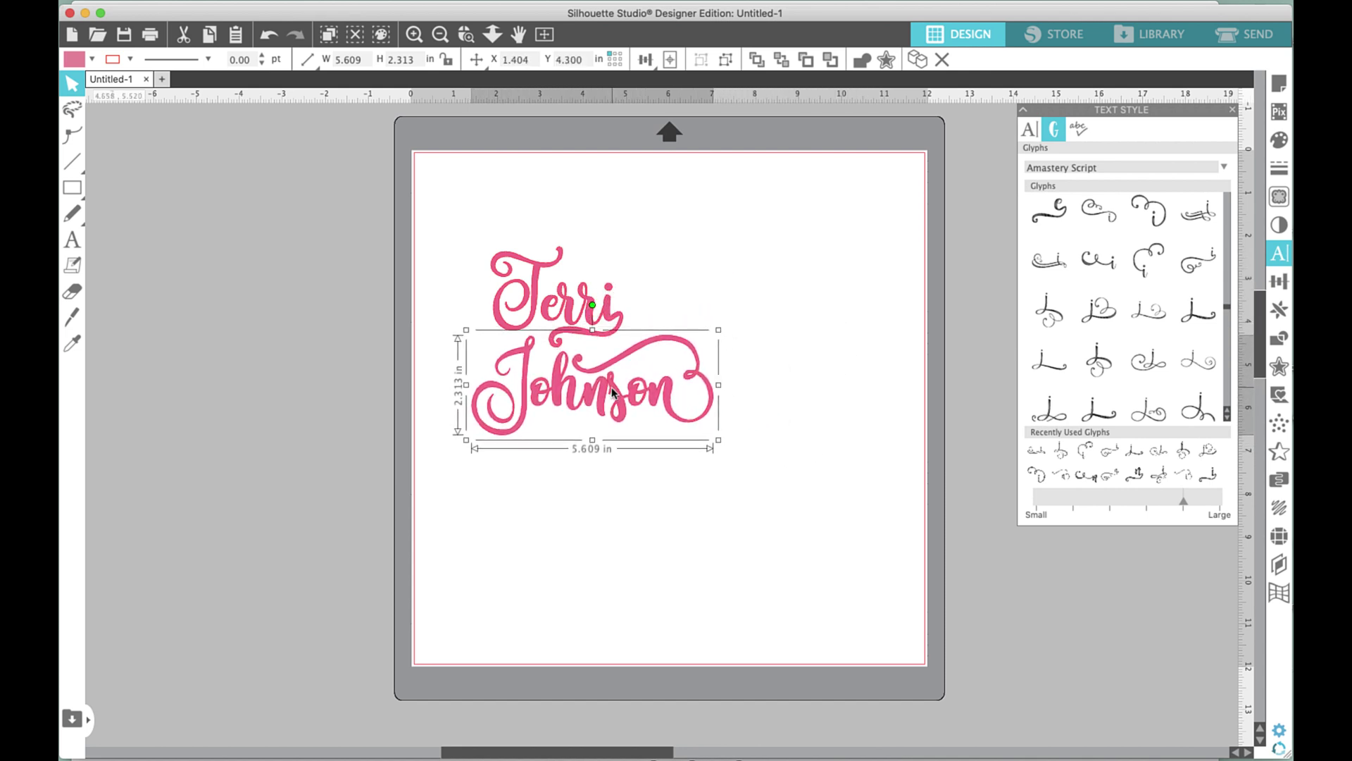
{"action": "mouse_move", "coordinate": [588, 303]}
{"action": "left_mouse_down"}
{"action": "mouse_move", "coordinate": [629, 294]}
{"action": "mouse_move", "coordinate": [611, 305]}
{"action": "left_mouse_up"}
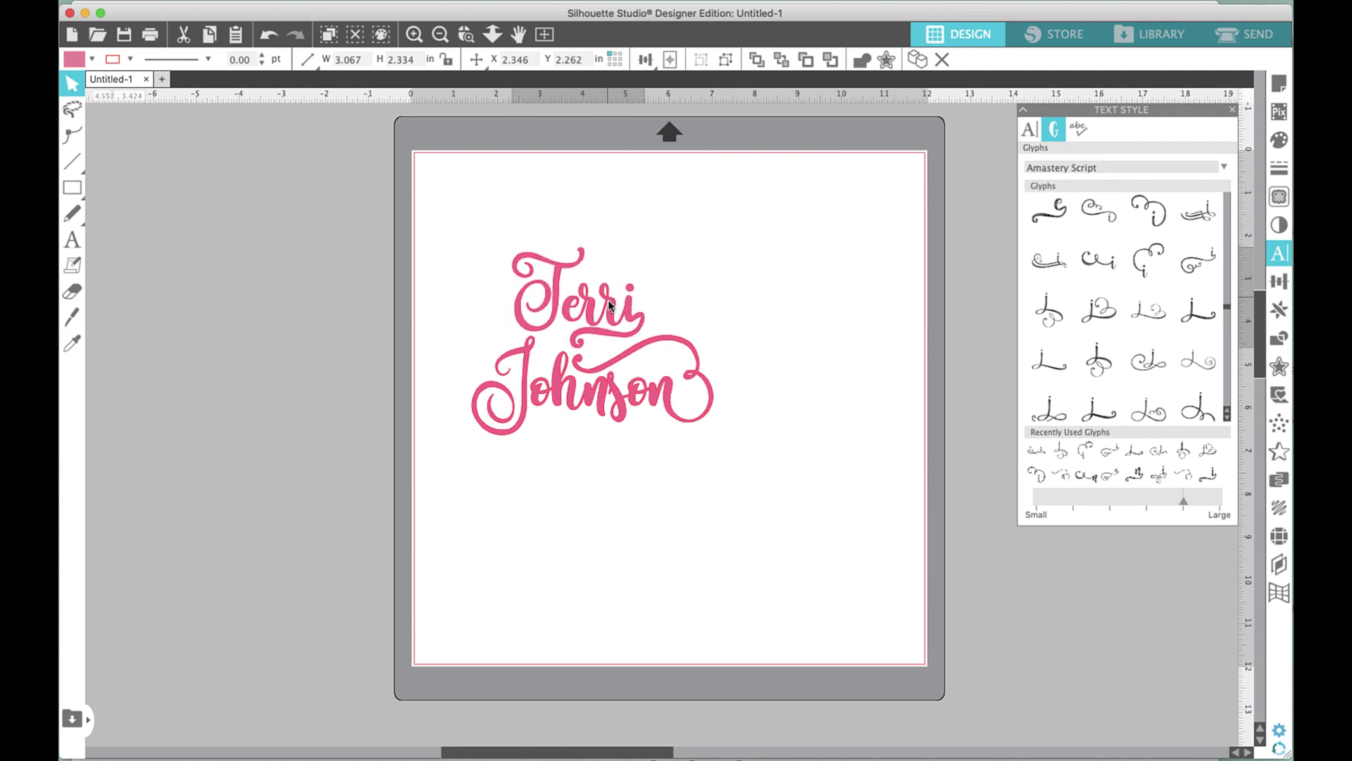
{"action": "left_click", "coordinate": [611, 306]}
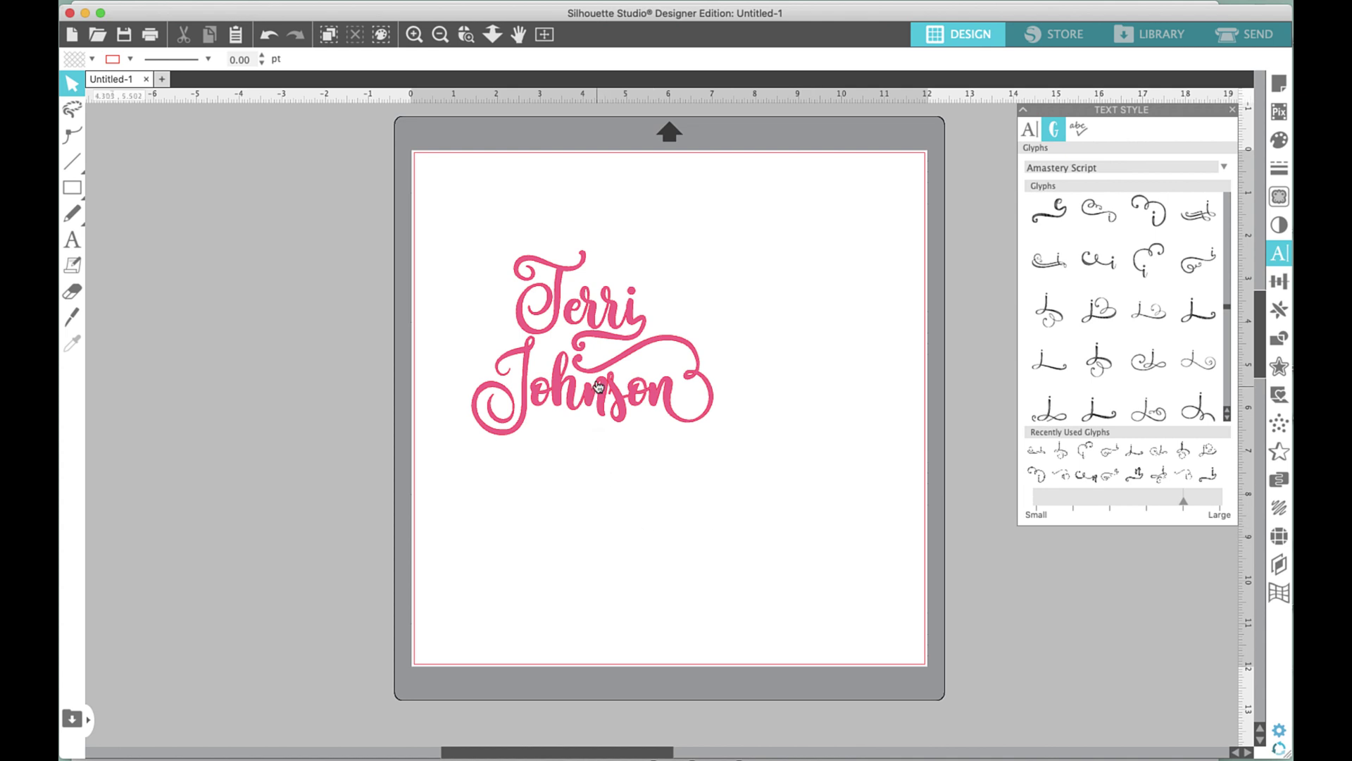
{"action": "left_click", "coordinate": [608, 322]}
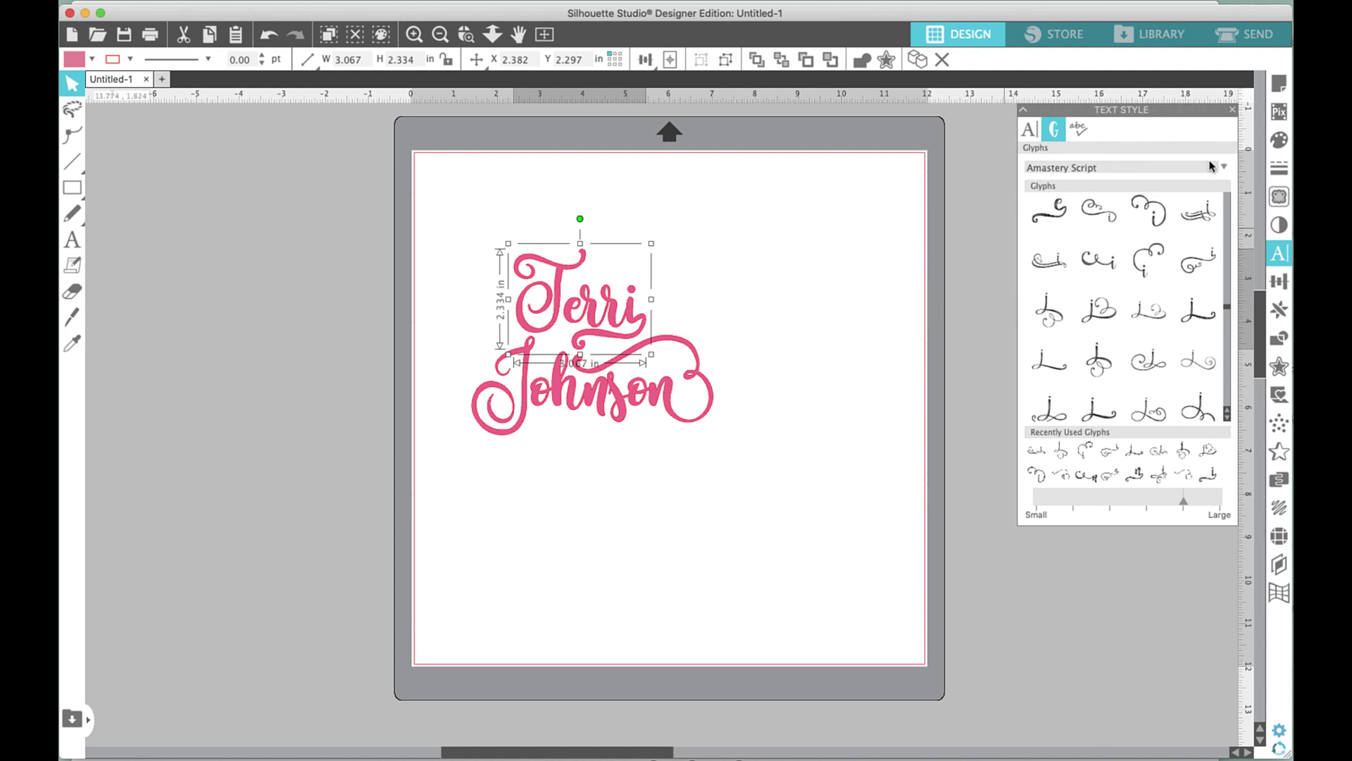
Choose Amastery Extras as the text font in the Text Style settings.
{"action": "left_click", "coordinate": [1032, 131]}
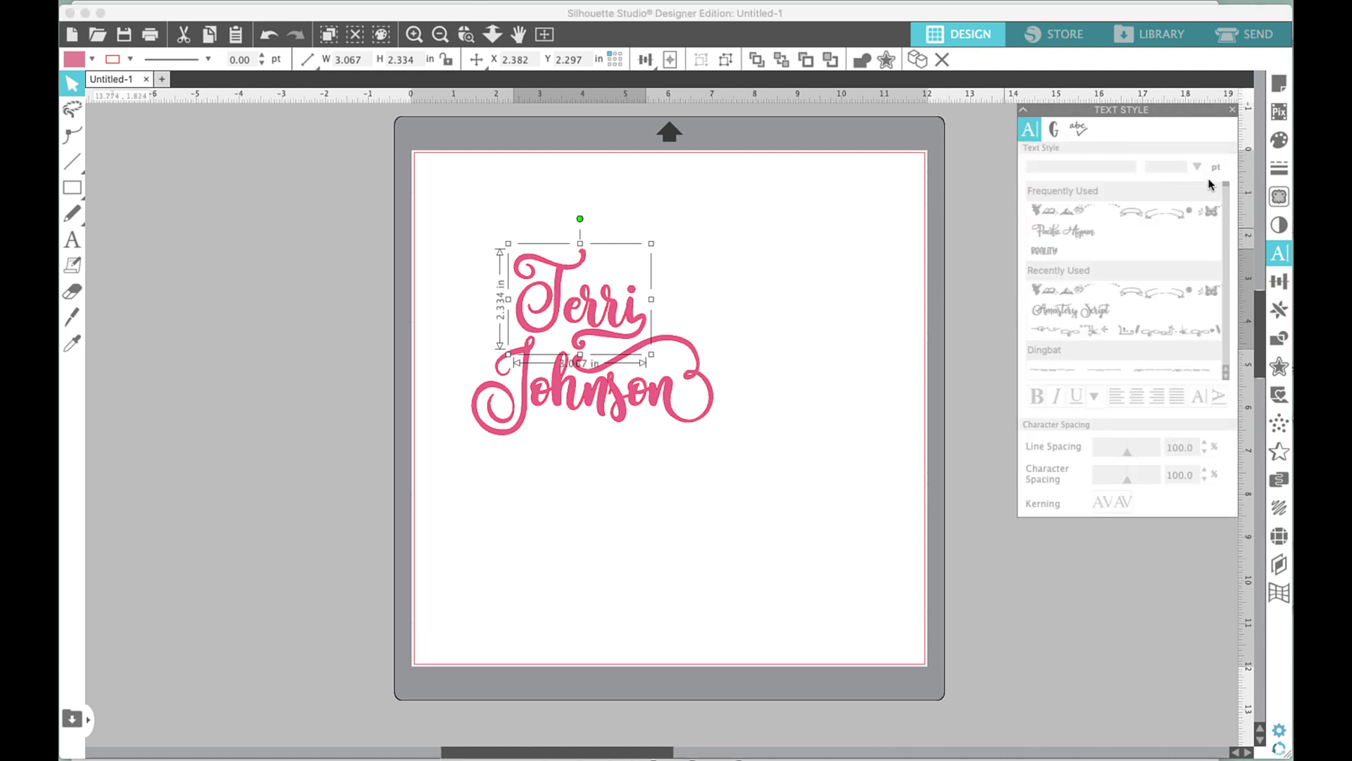
{"action": "left_click", "coordinate": [793, 344]}
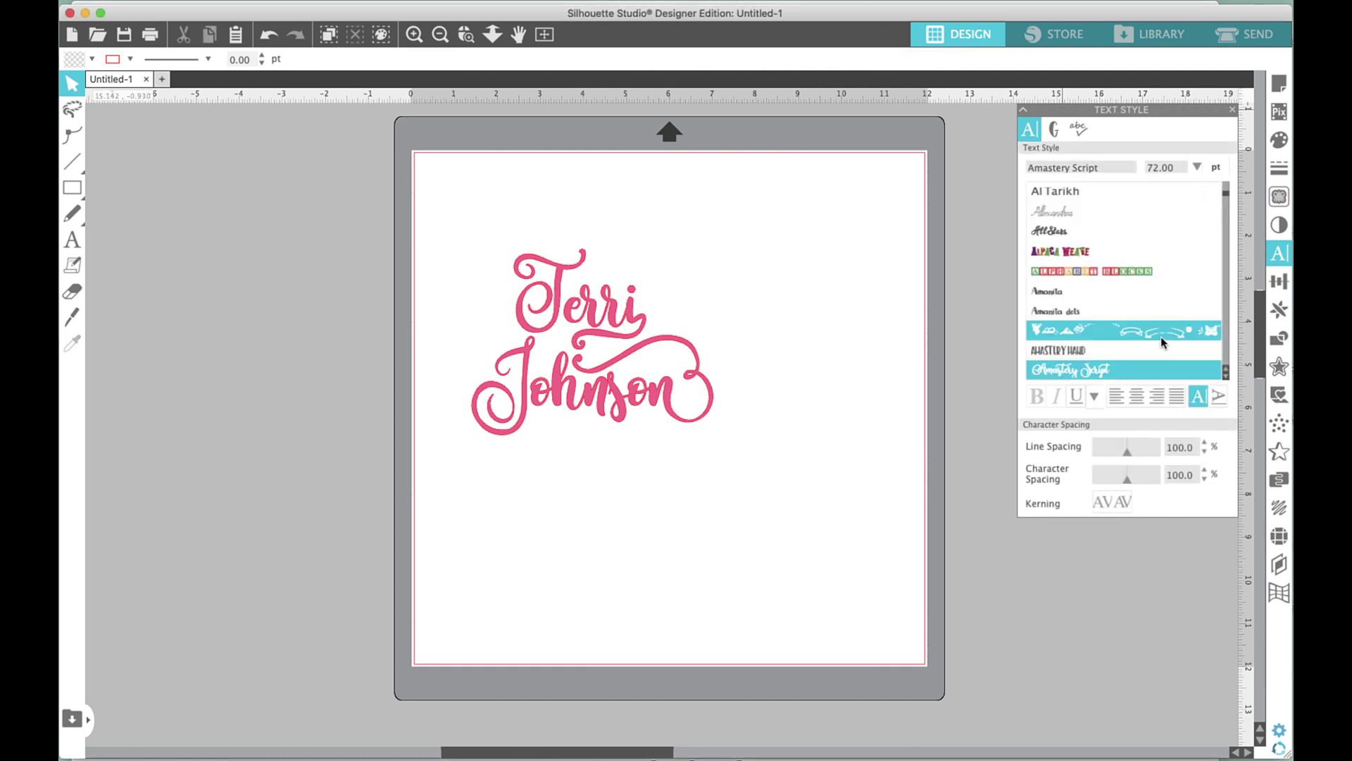
{"action": "scroll", "coordinate": [1081, 369], "scroll_direction": "down", "scroll_amount": 2}
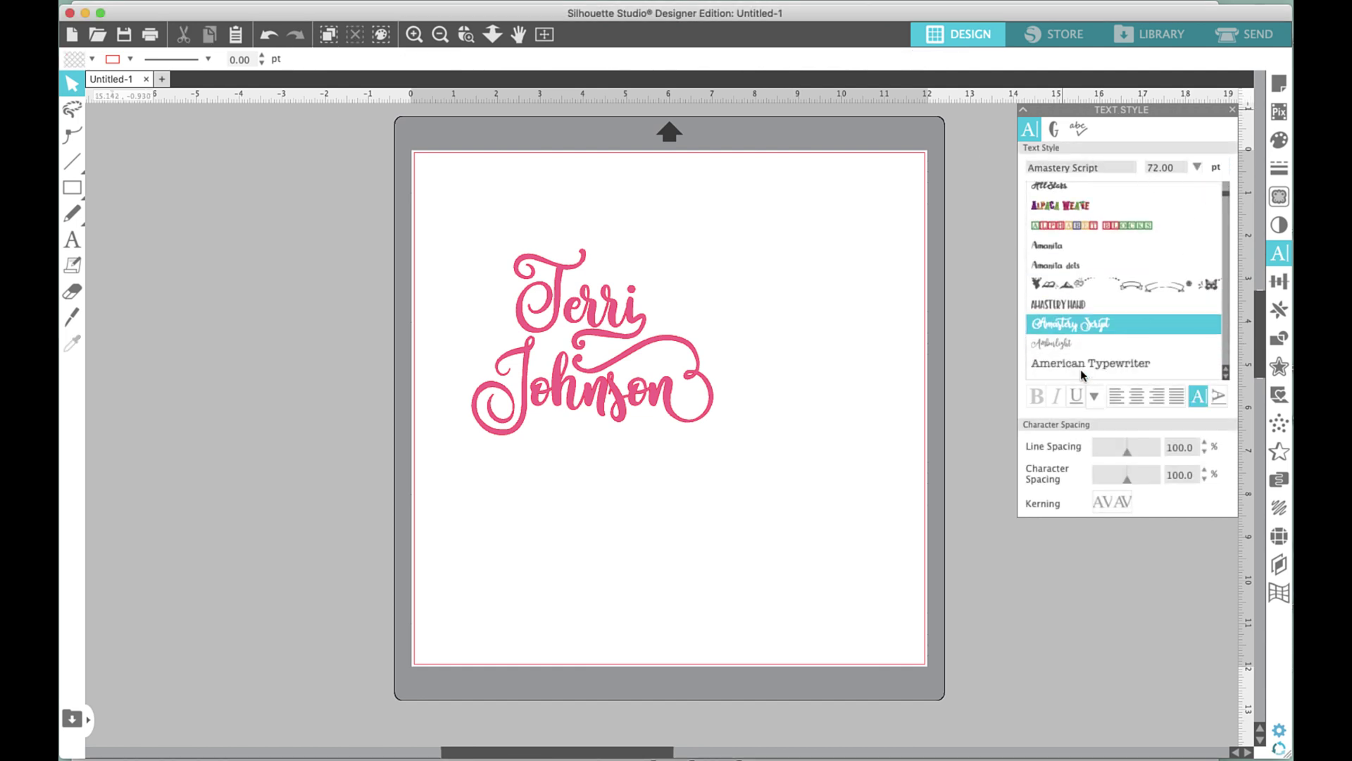
{"action": "left_click", "coordinate": [1052, 286]}
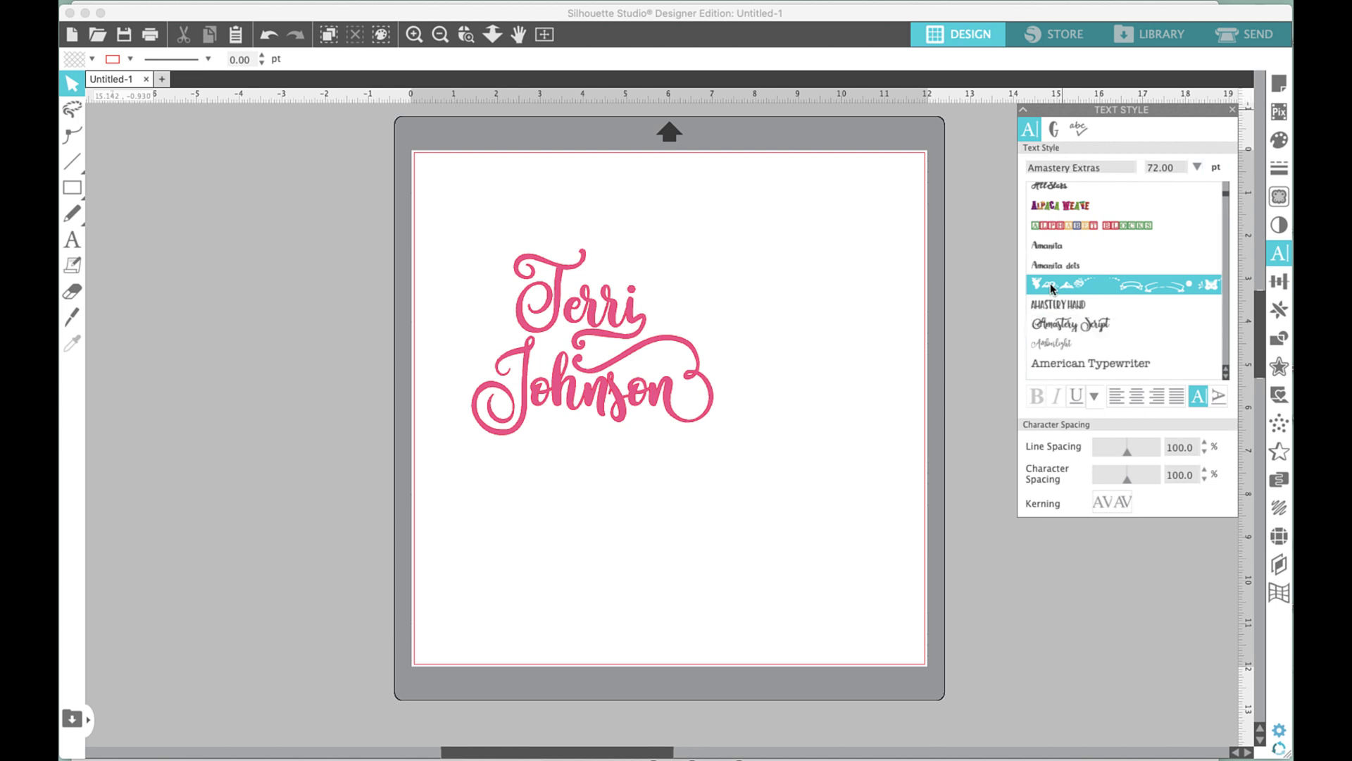
Nudge the stacked pink name slightly right and down, then deselect it.
{"action": "left_click", "coordinate": [574, 400]}
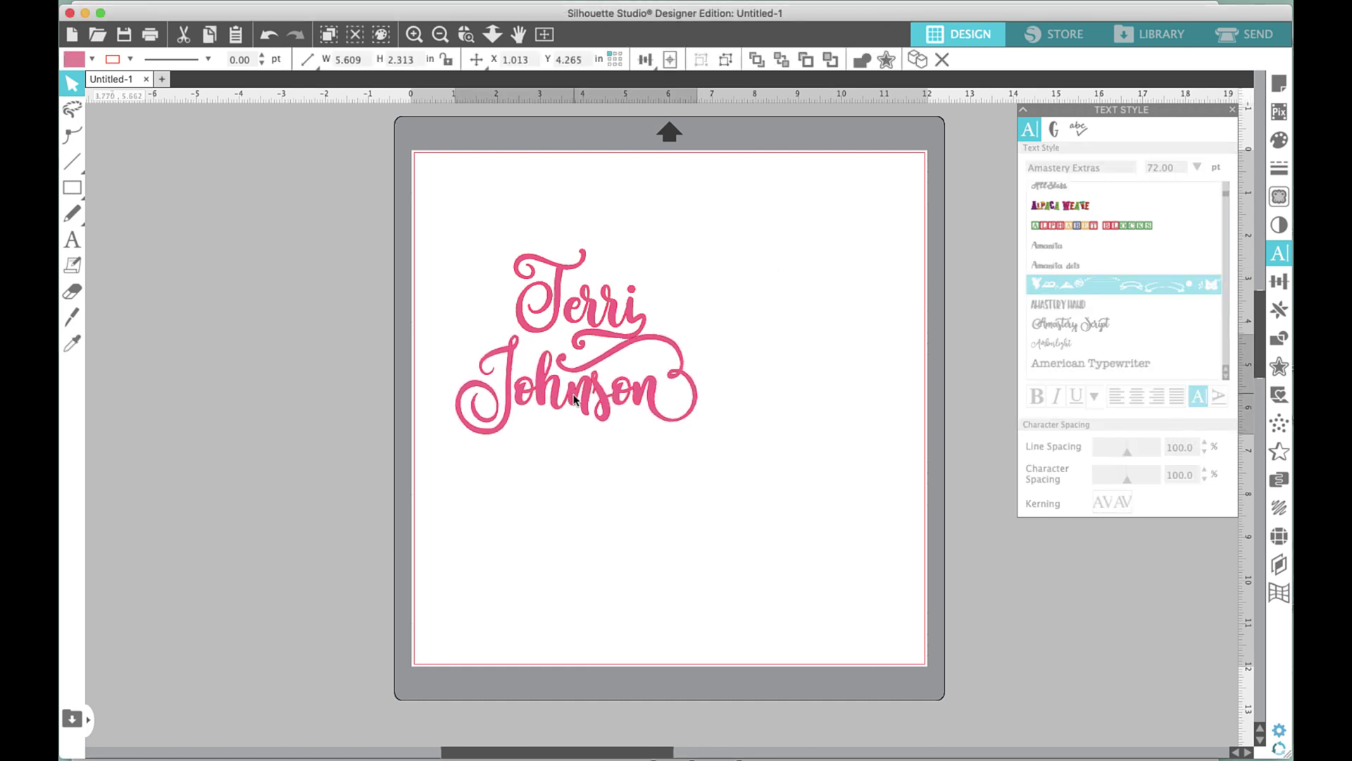
{"action": "left_click_drag", "start_coordinate": [574, 399], "coordinate": [579, 402]}
{"action": "left_click", "coordinate": [651, 255]}
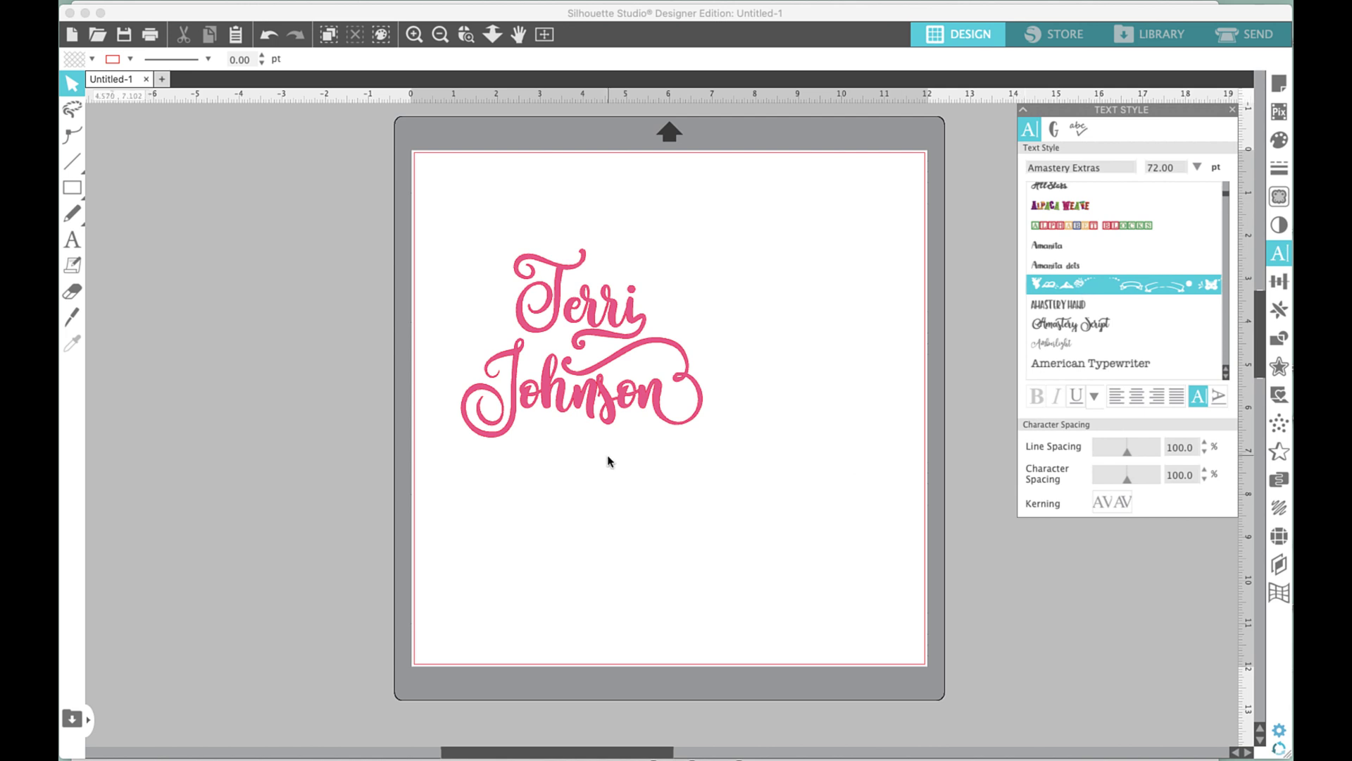
{"action": "left_click", "coordinate": [72, 238]}
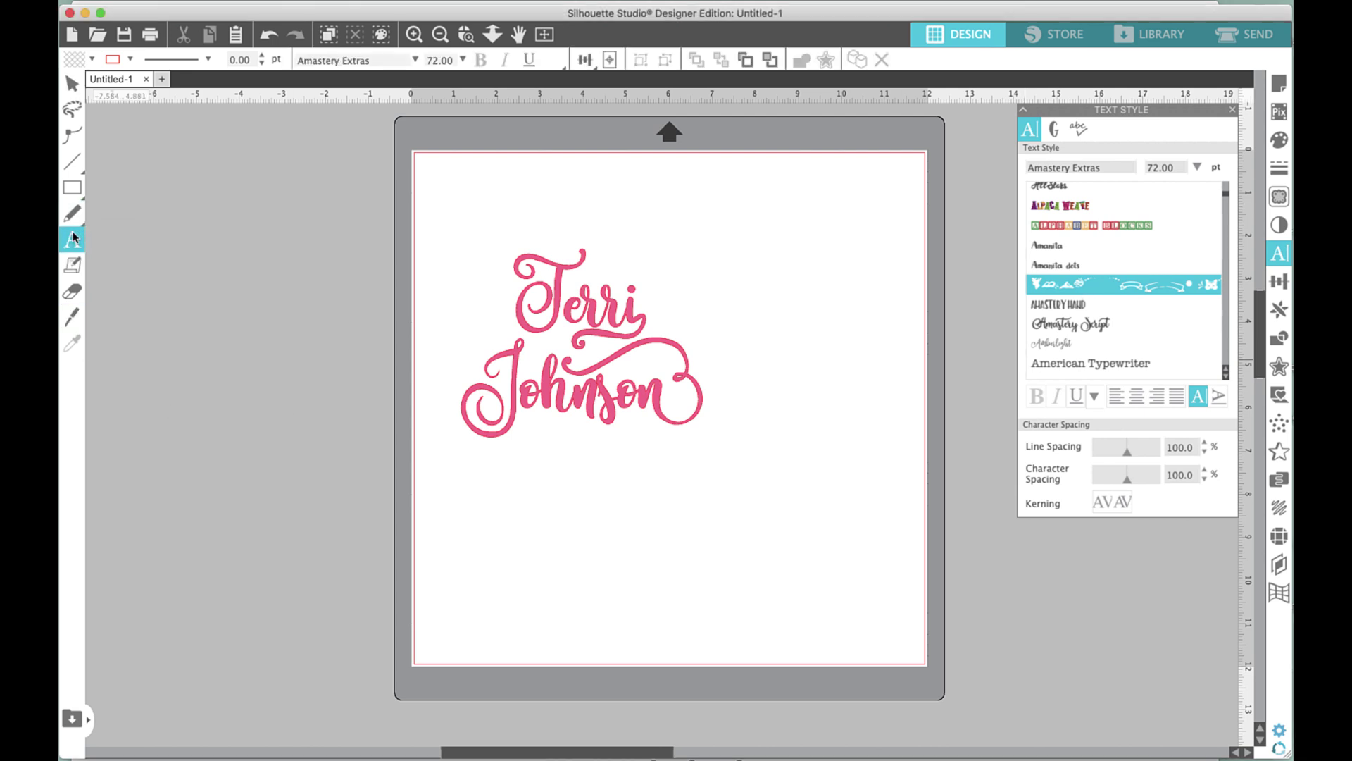
Start a text box below the name and show the Amastery Extras glyphs at large preview size.
{"action": "left_click", "coordinate": [653, 538]}
{"action": "type", "text": "axtb"}
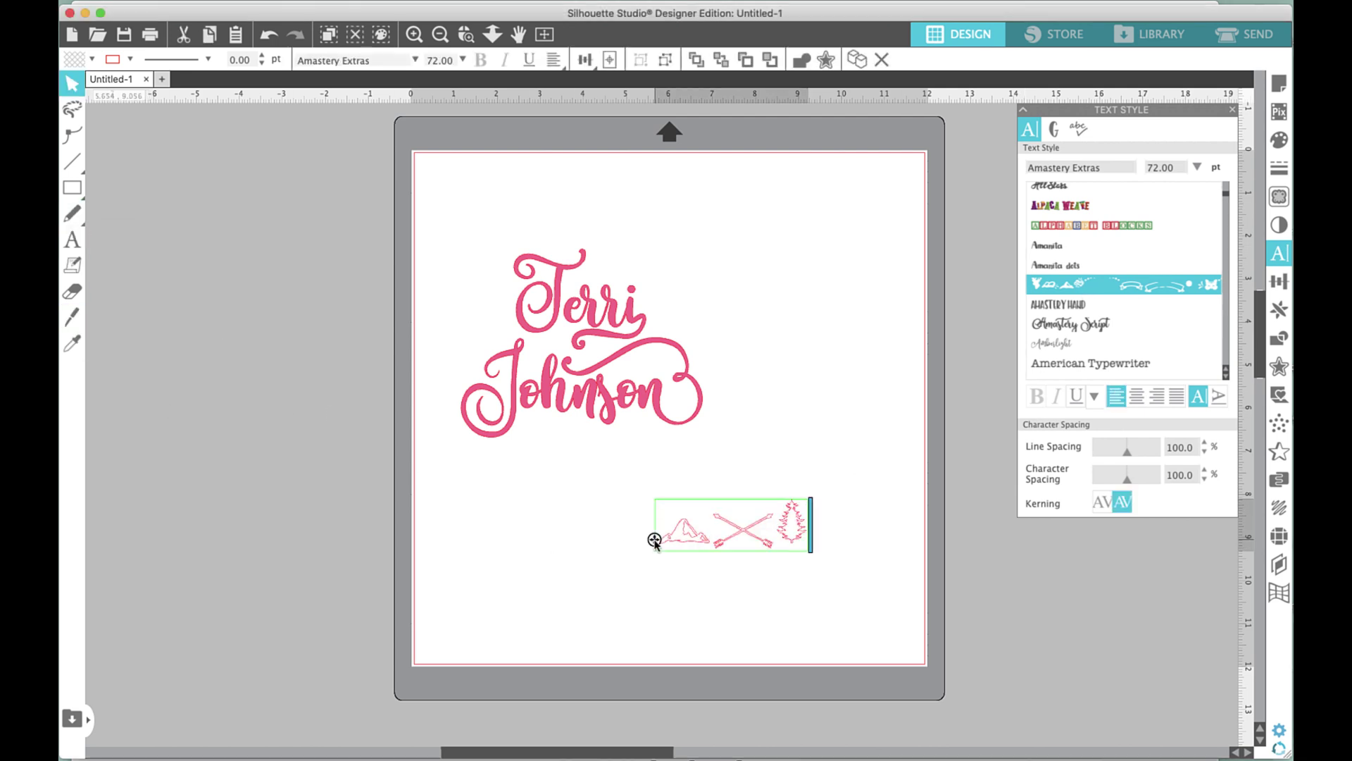
{"action": "key", "text": "BackSpace"}
{"action": "key", "text": "BackSpace"}
{"action": "key", "text": "BackSpace"}
{"action": "key", "text": "BackSpace"}
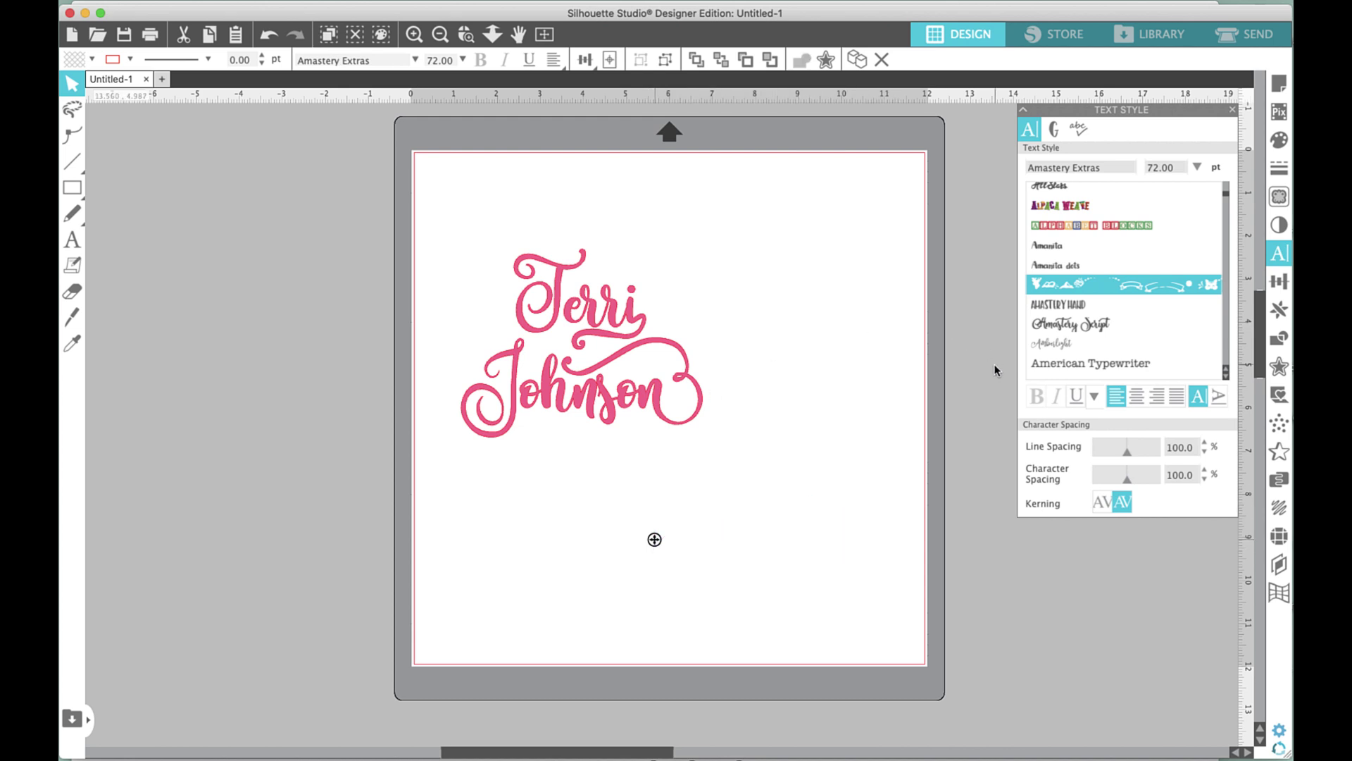
{"action": "left_click", "coordinate": [1051, 132]}
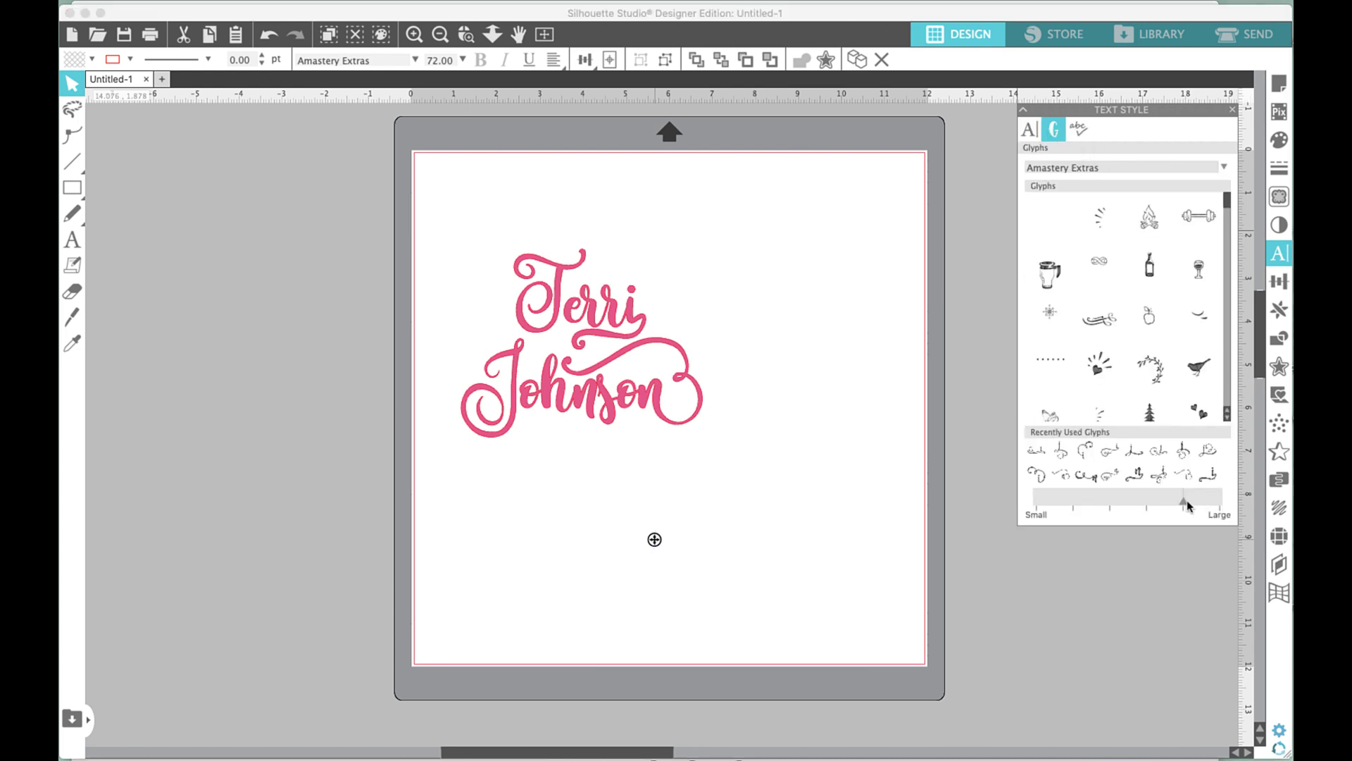
{"action": "left_click_drag", "start_coordinate": [1185, 498], "coordinate": [1219, 500]}
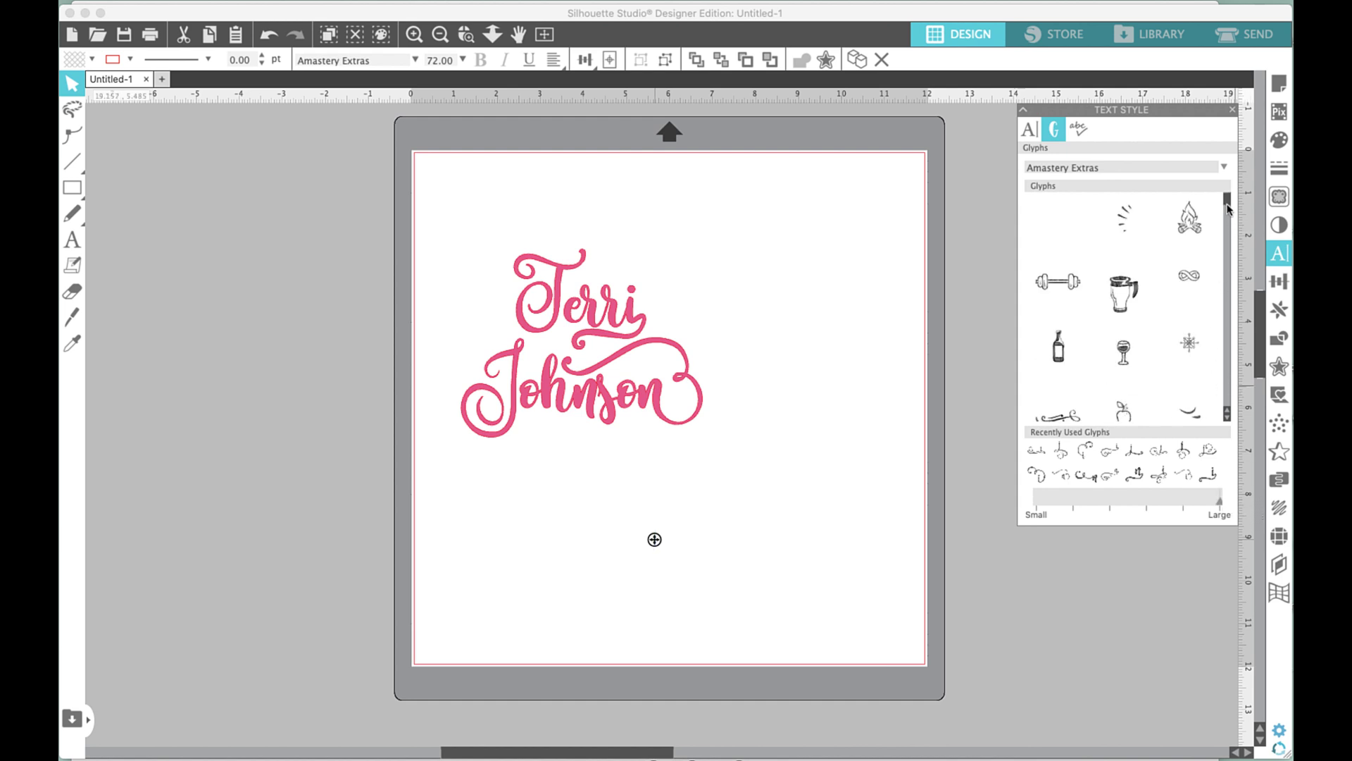
{"action": "left_click_drag", "start_coordinate": [1228, 208], "coordinate": [1228, 241]}
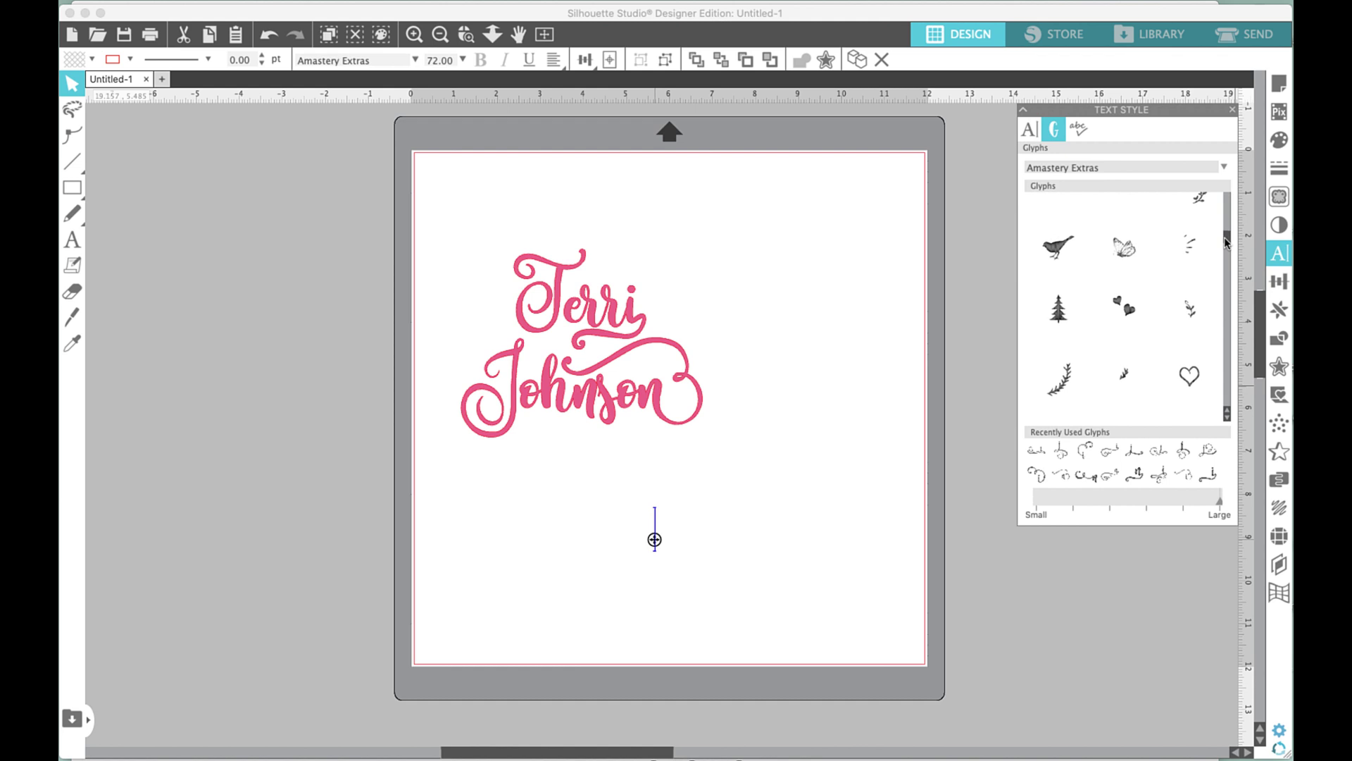
{"action": "left_click", "coordinate": [1124, 257]}
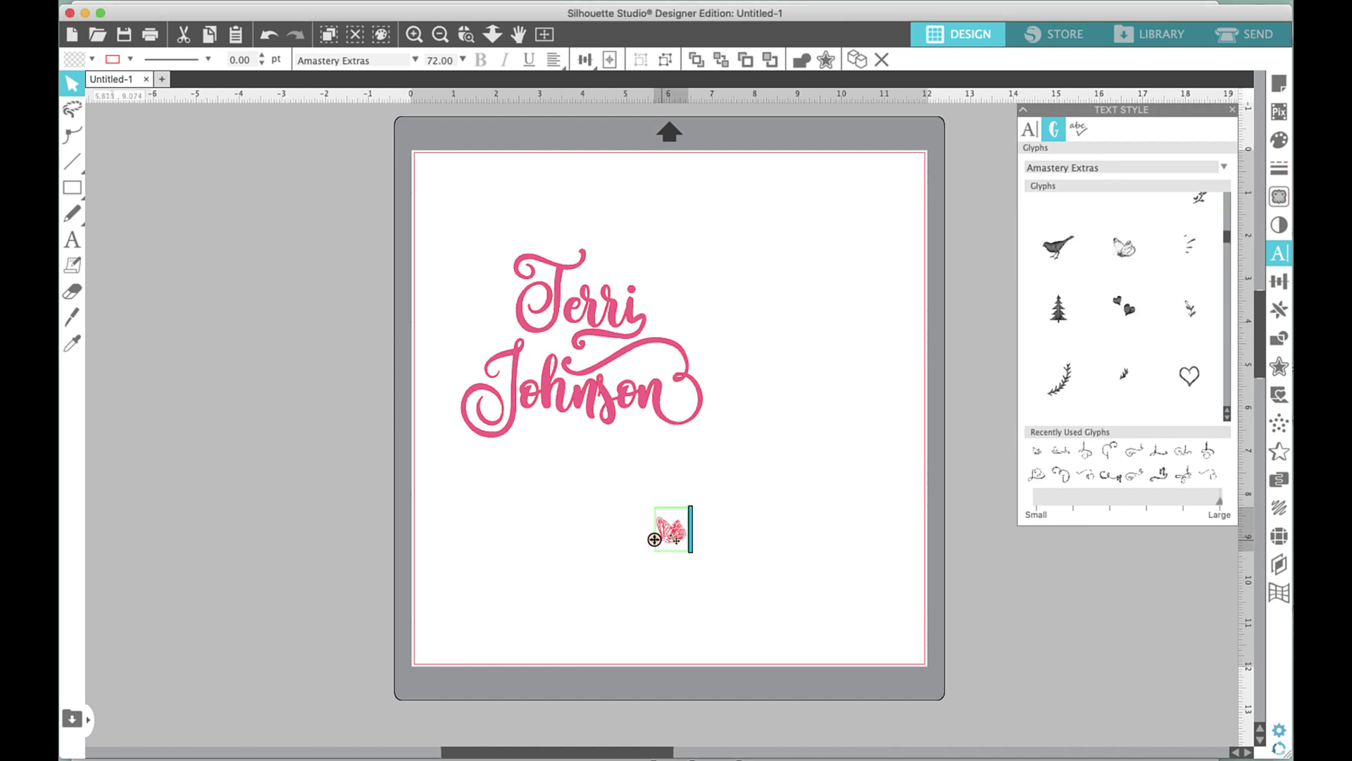
{"action": "left_click", "coordinate": [654, 541]}
{"action": "left_click", "coordinate": [671, 539]}
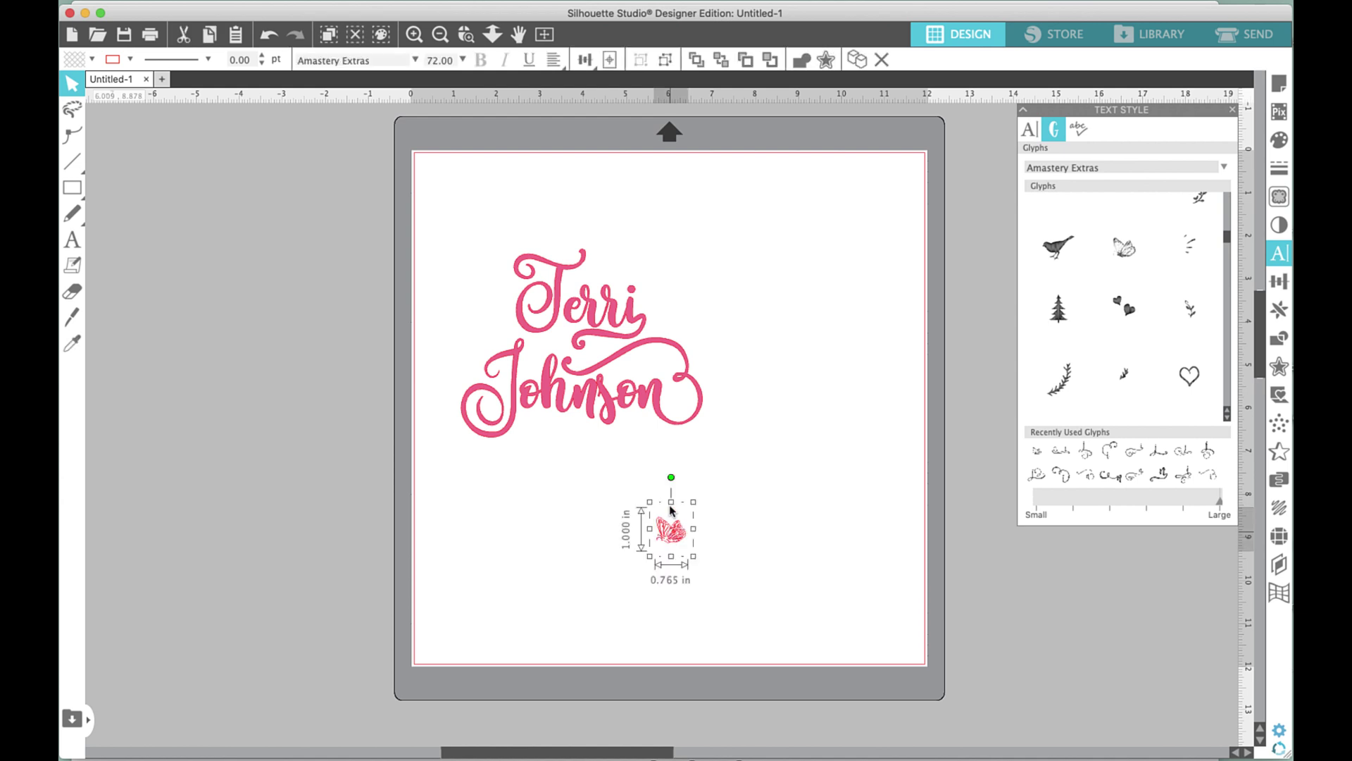
{"action": "left_click_drag", "start_coordinate": [672, 538], "coordinate": [744, 198]}
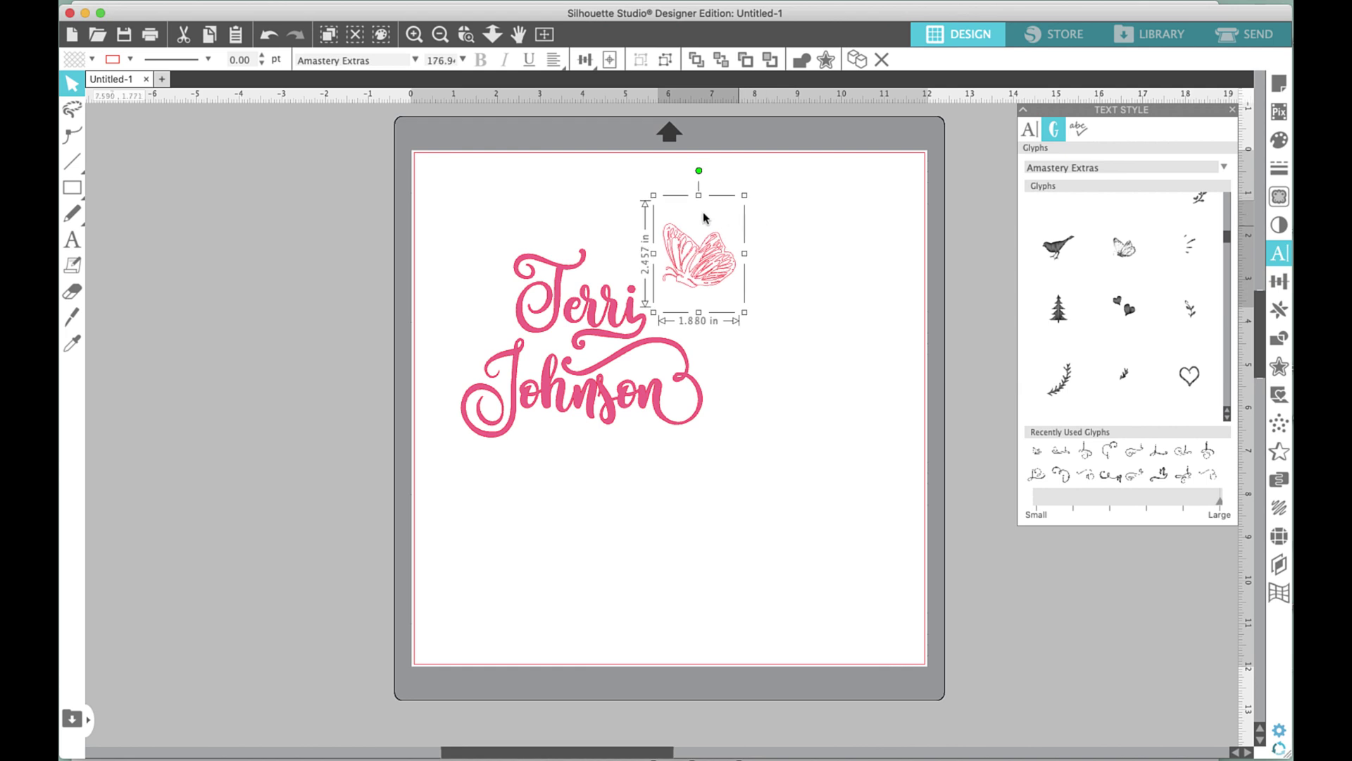
Fill the butterfly light teal and shift it further to the right.
{"action": "left_click", "coordinate": [90, 60]}
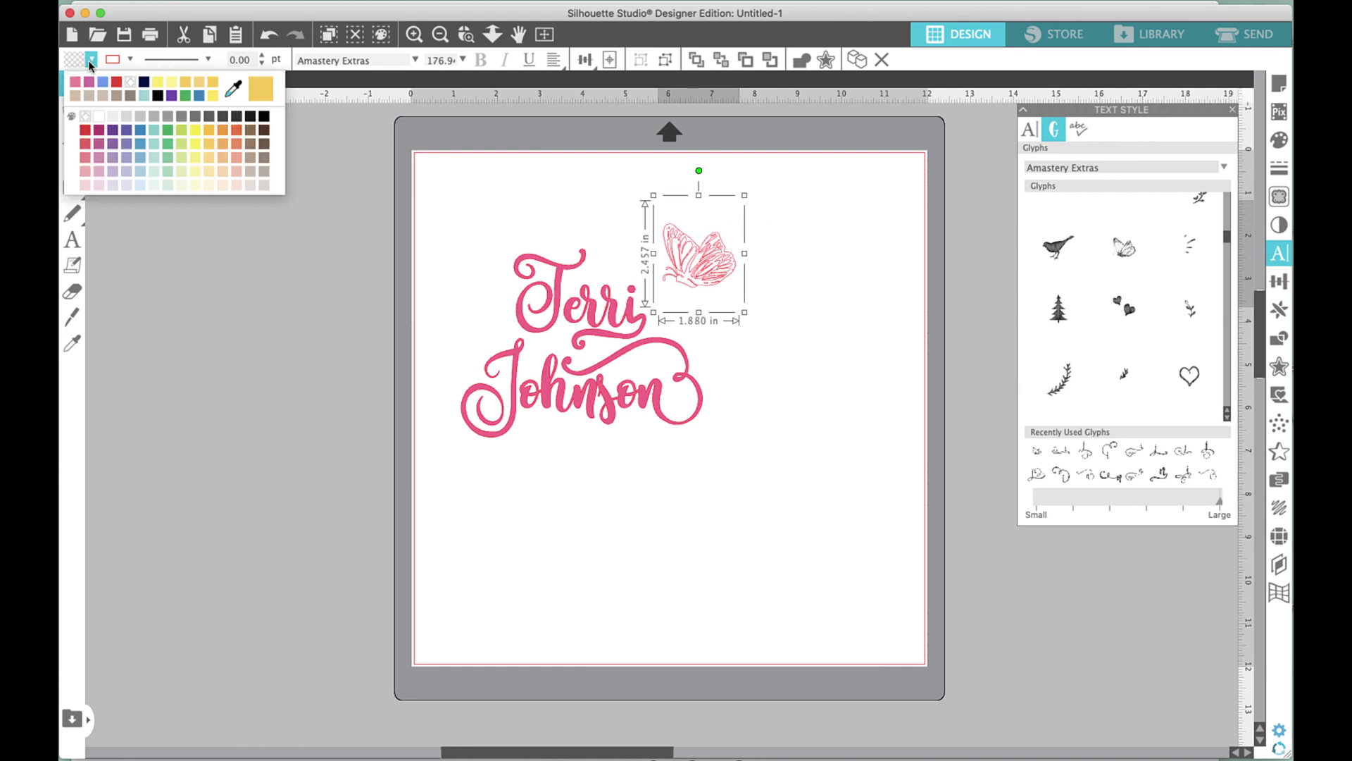
{"action": "left_click", "coordinate": [143, 97]}
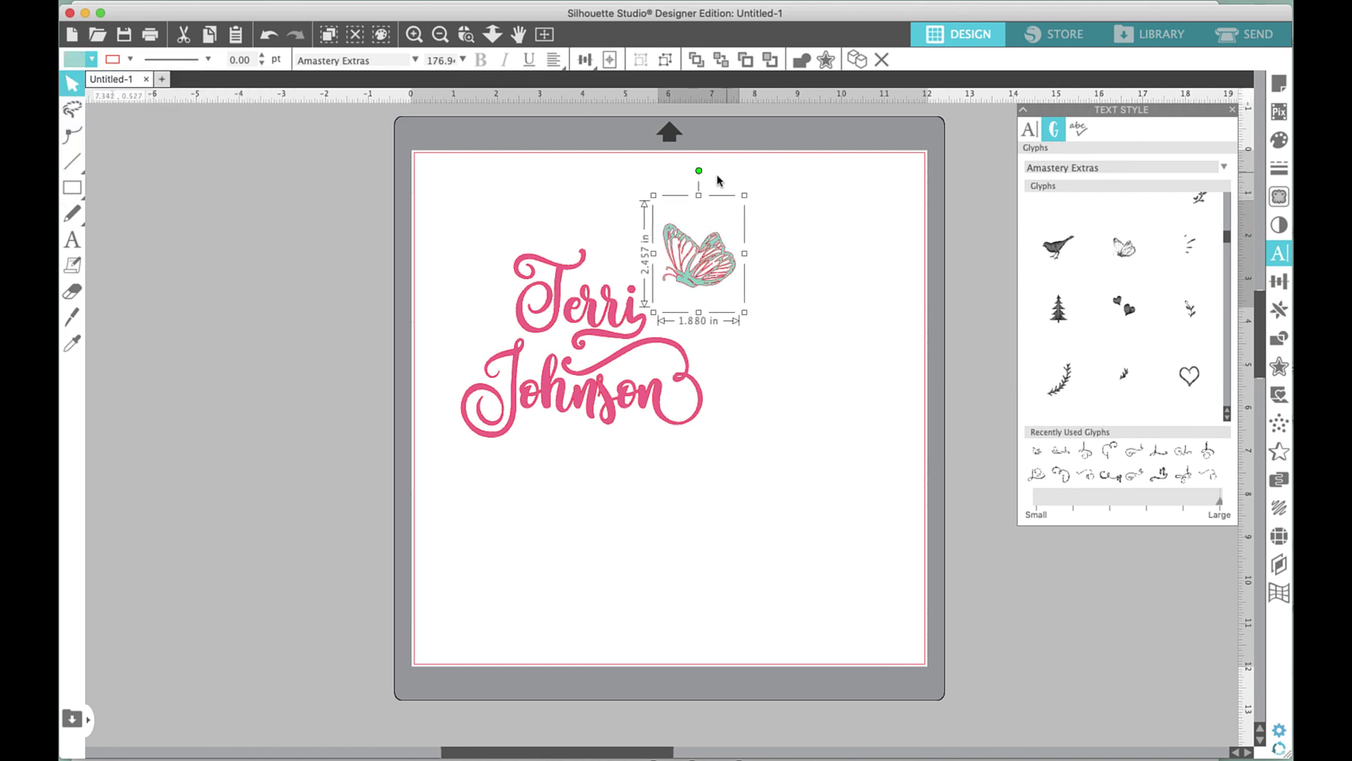
{"action": "left_click_drag", "start_coordinate": [699, 170], "coordinate": [742, 184]}
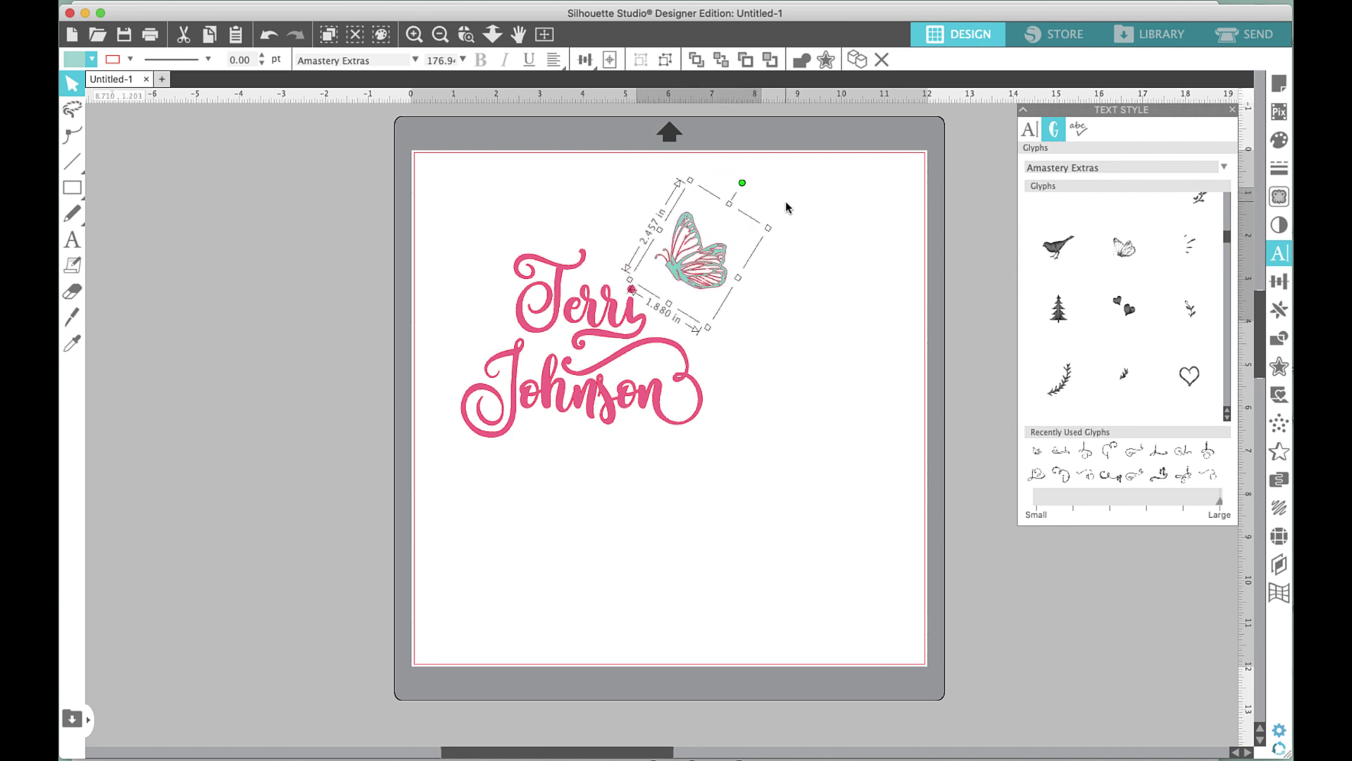
{"action": "key", "text": "super+z"}
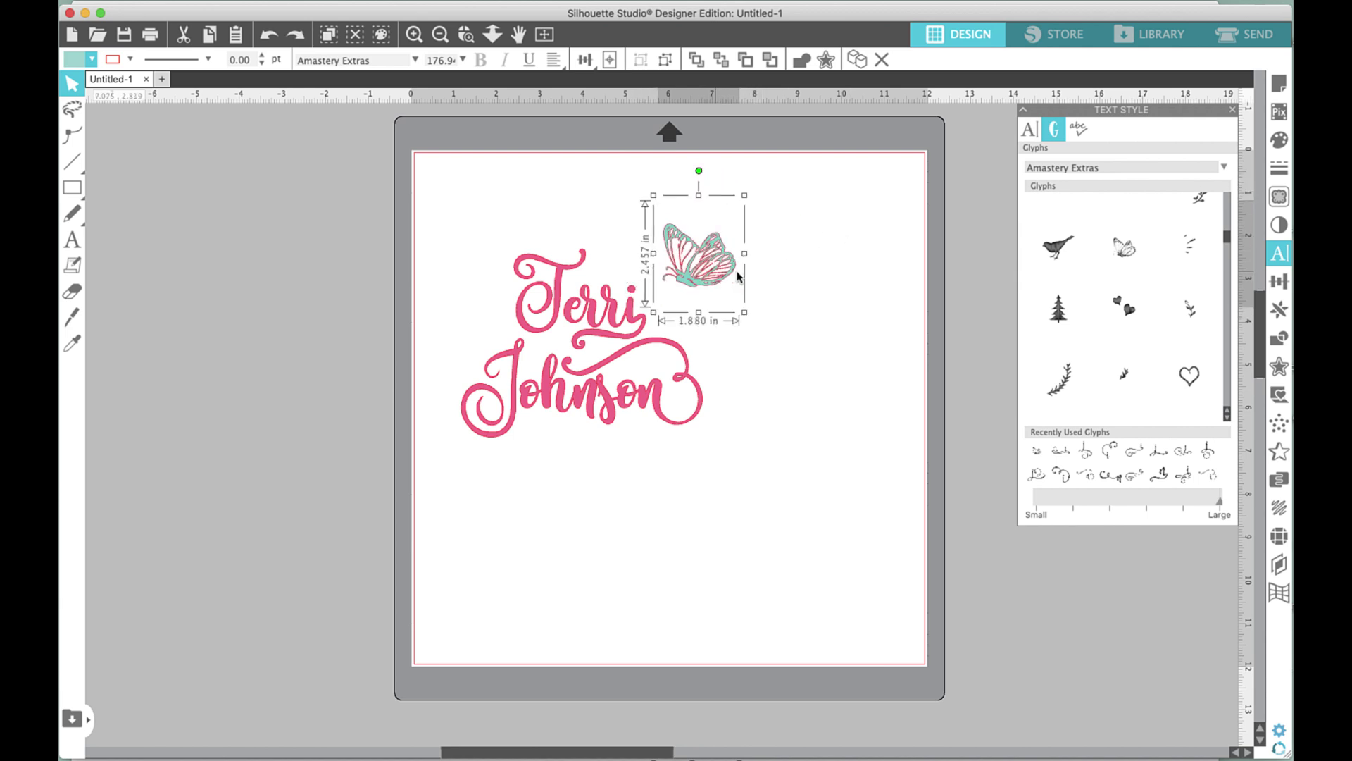
{"action": "left_click_drag", "start_coordinate": [712, 277], "coordinate": [781, 276]}
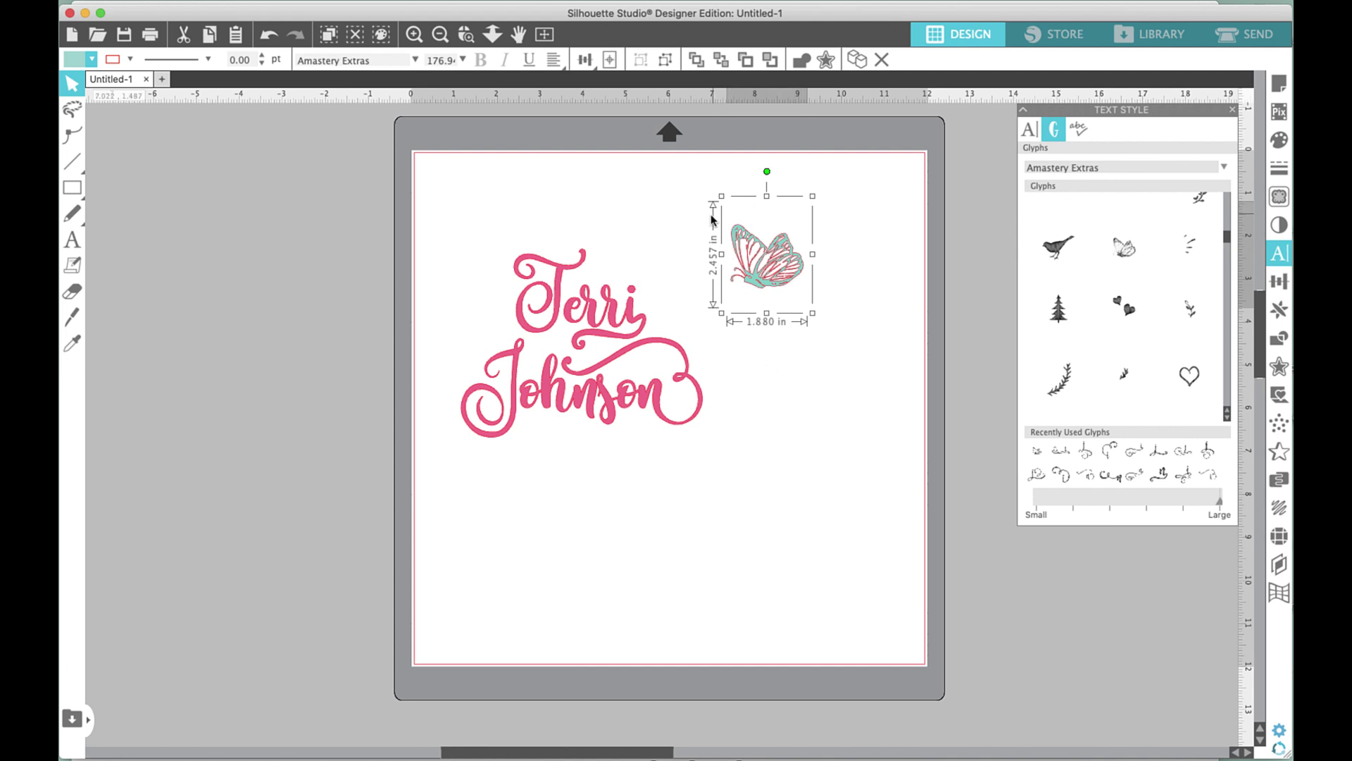
{"action": "left_click", "coordinate": [754, 302]}
{"action": "left_click", "coordinate": [717, 217]}
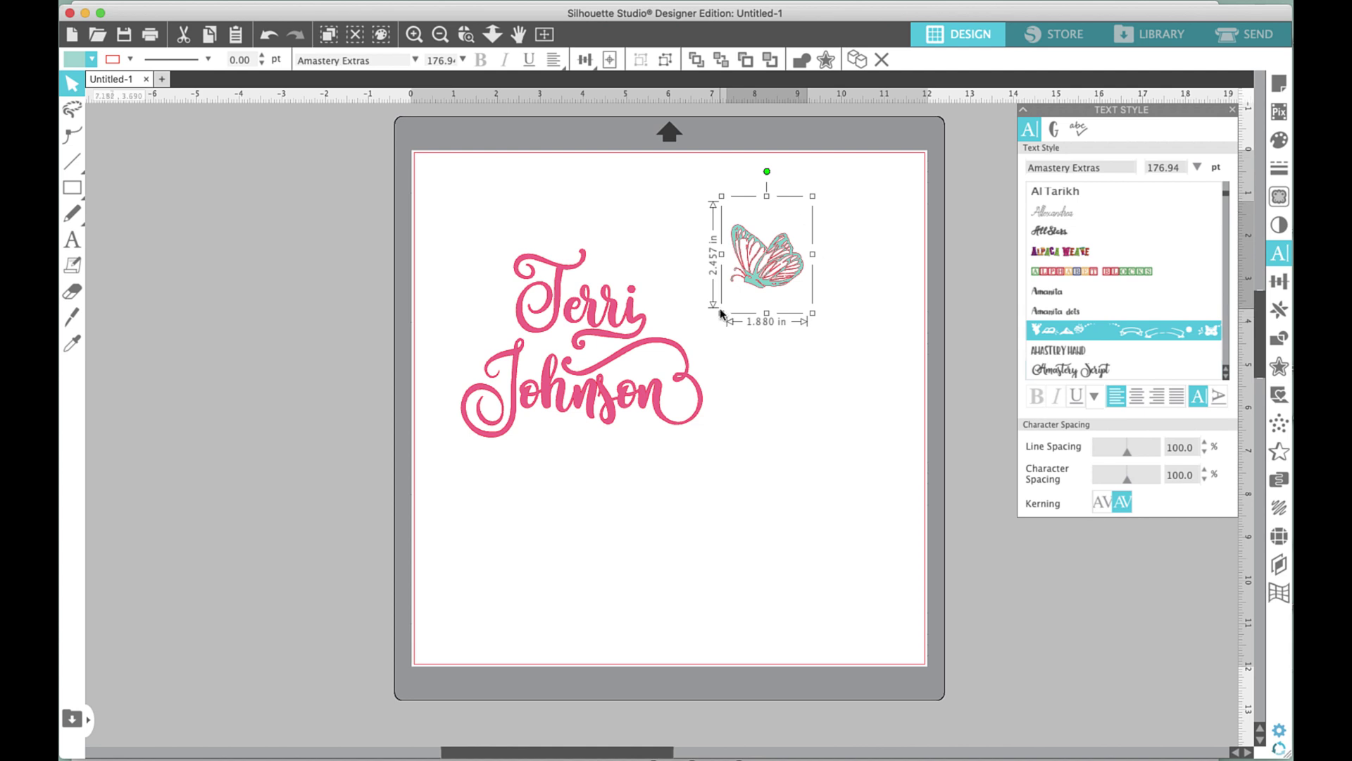
{"action": "right_click", "coordinate": [754, 277]}
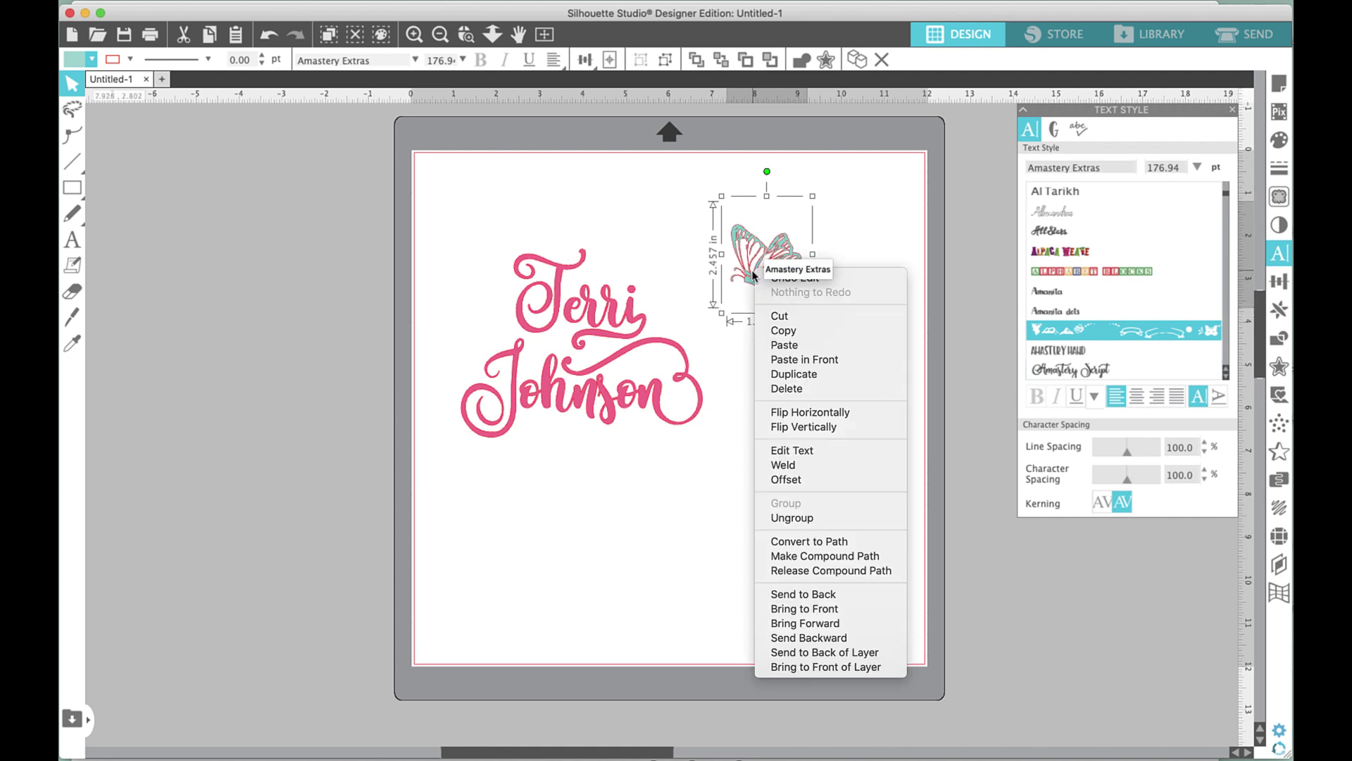
{"action": "left_click", "coordinate": [831, 517]}
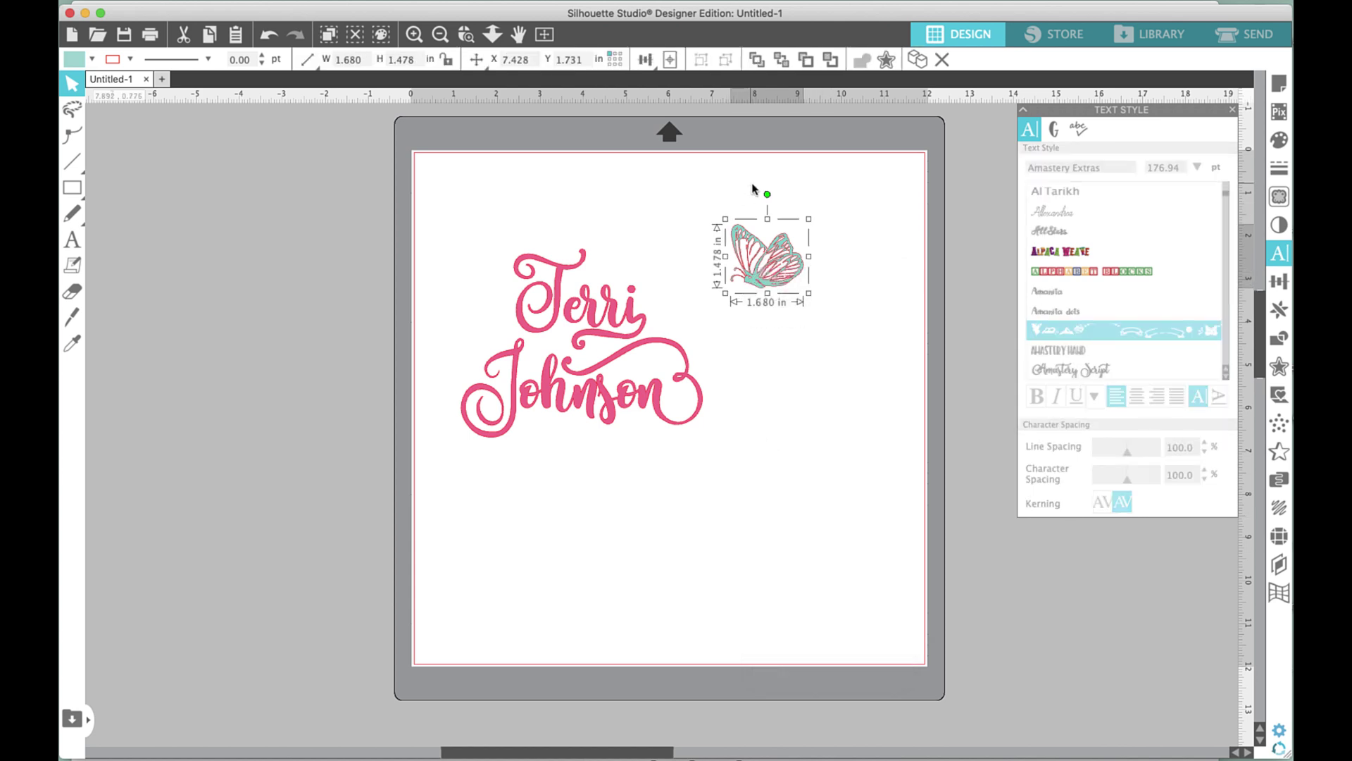
{"action": "left_click", "coordinate": [129, 60]}
{"action": "left_click", "coordinate": [113, 81]}
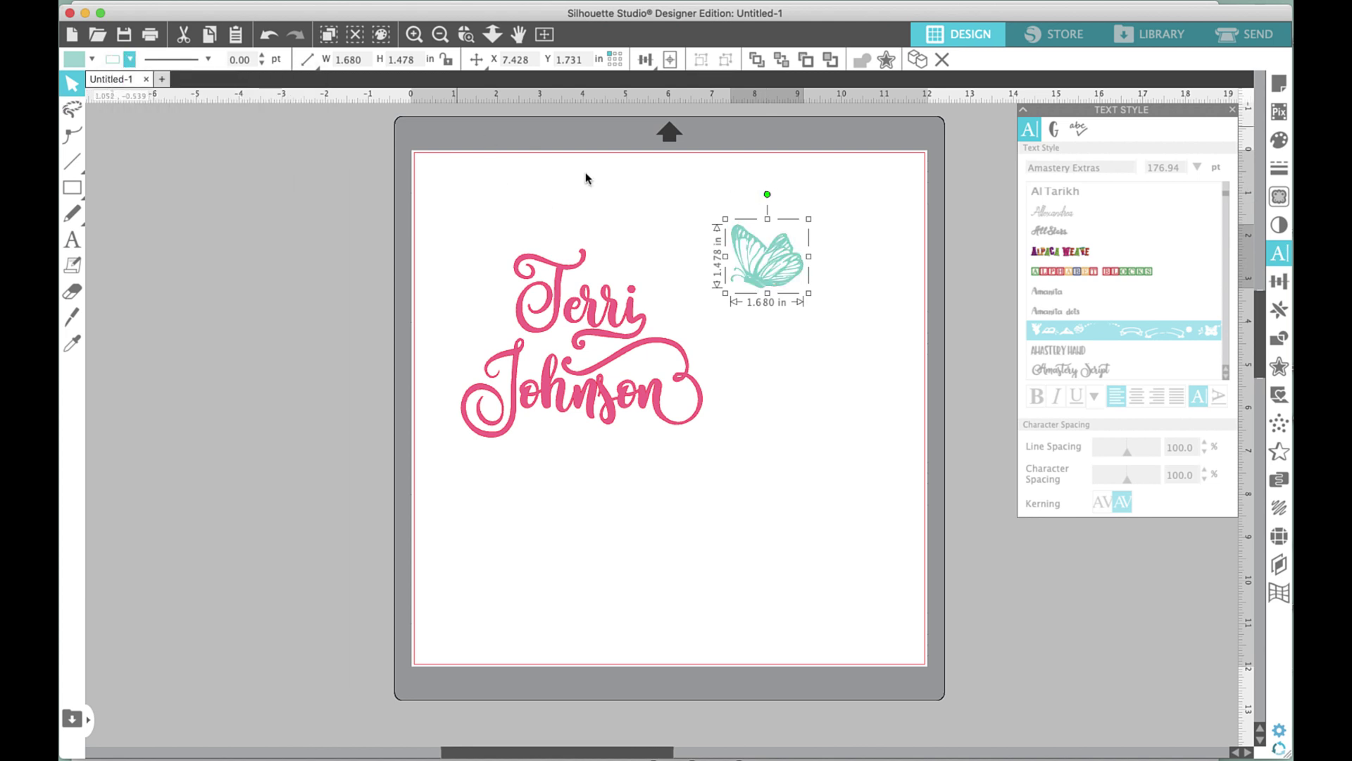
{"action": "left_click", "coordinate": [765, 191]}
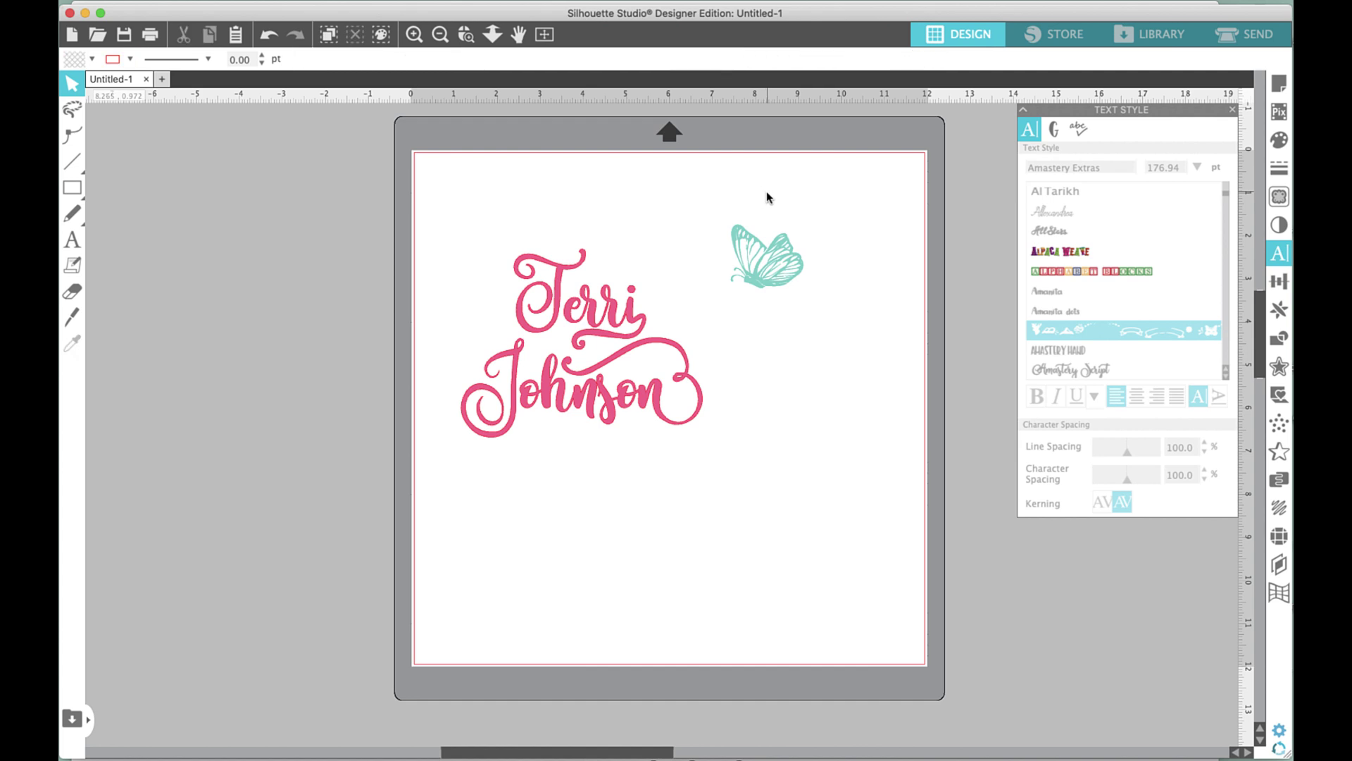
{"action": "left_click", "coordinate": [770, 224]}
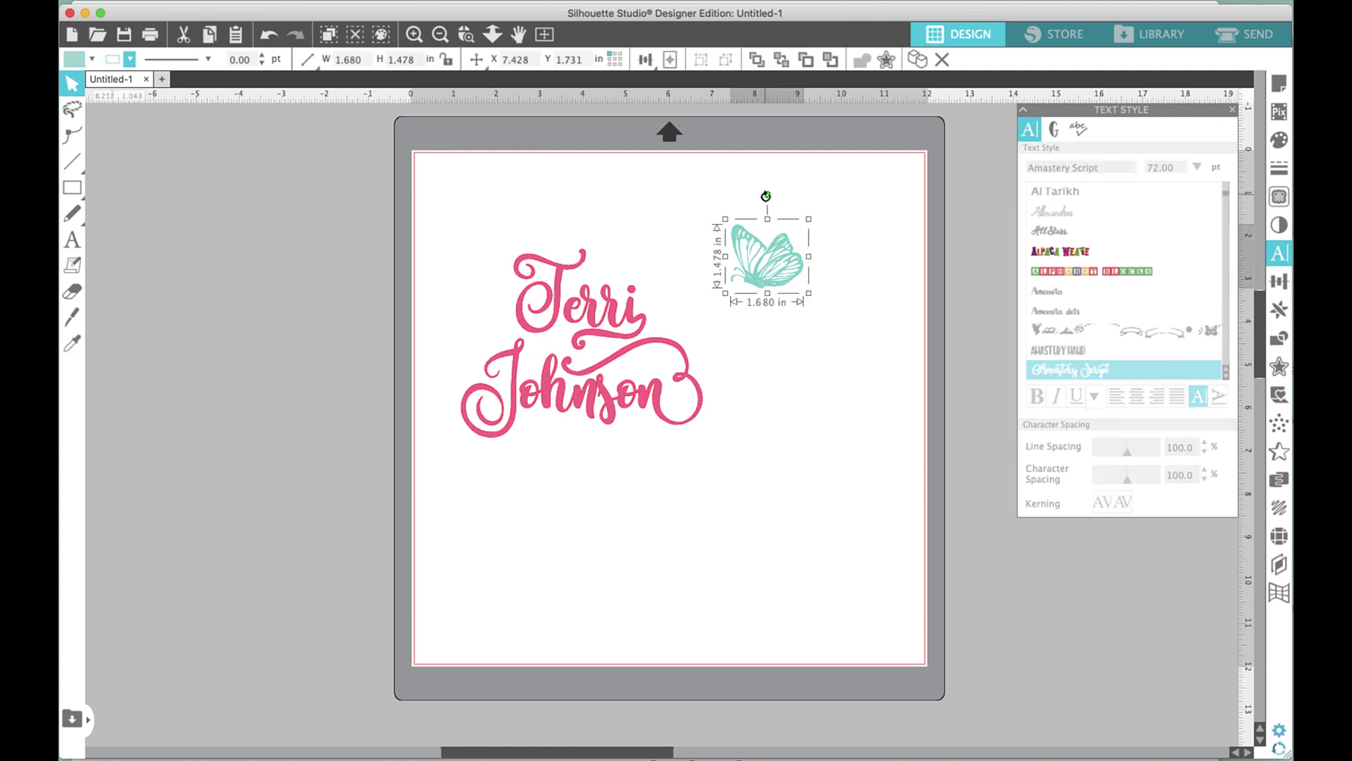
{"action": "left_click_drag", "start_coordinate": [766, 196], "coordinate": [810, 215]}
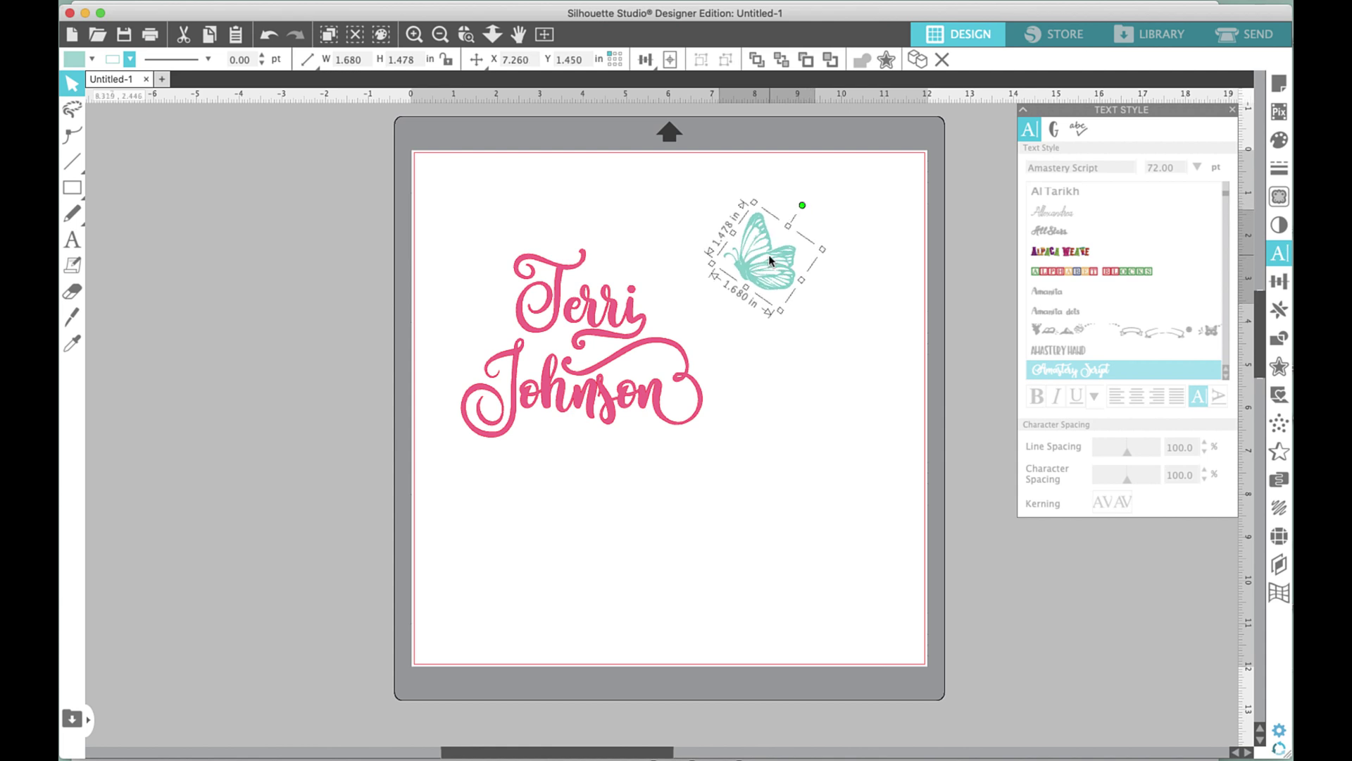
{"action": "left_click_drag", "start_coordinate": [768, 255], "coordinate": [681, 290]}
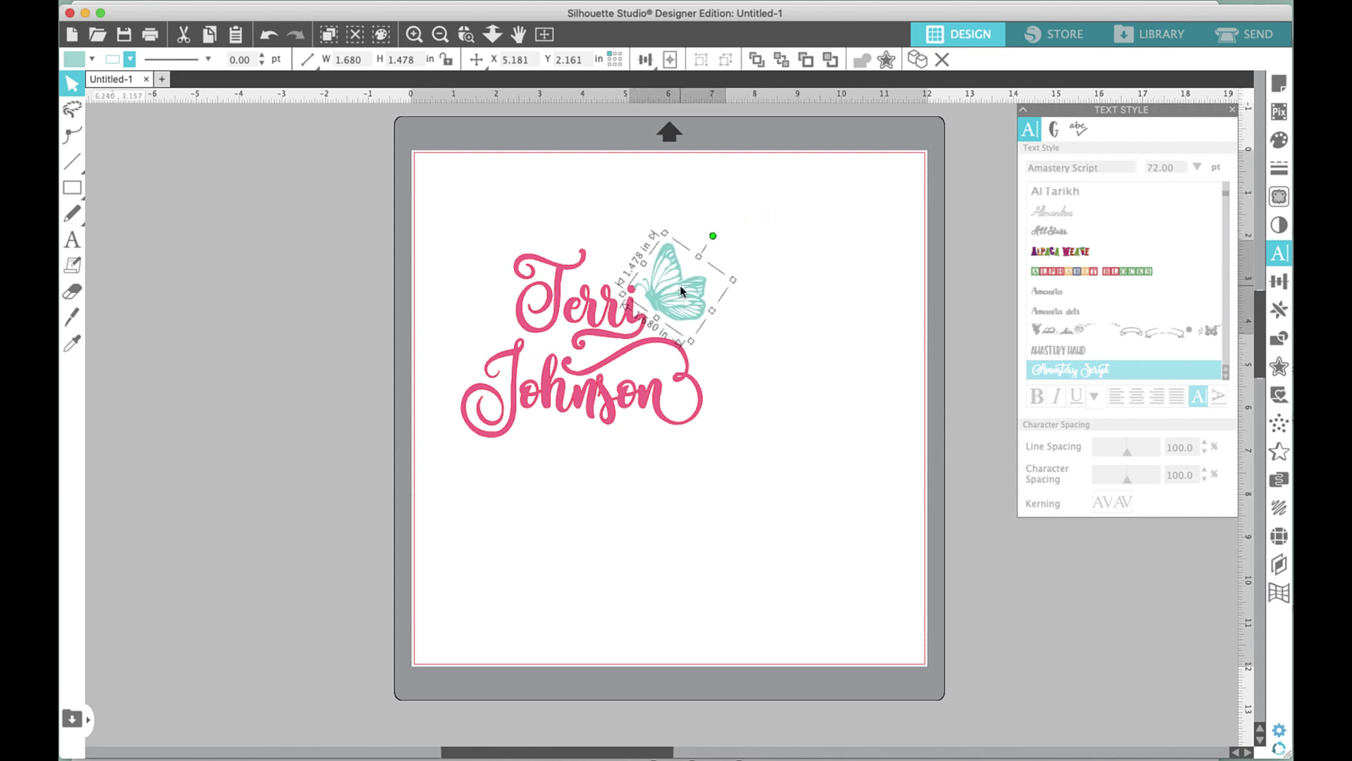
{"action": "left_click", "coordinate": [1054, 129]}
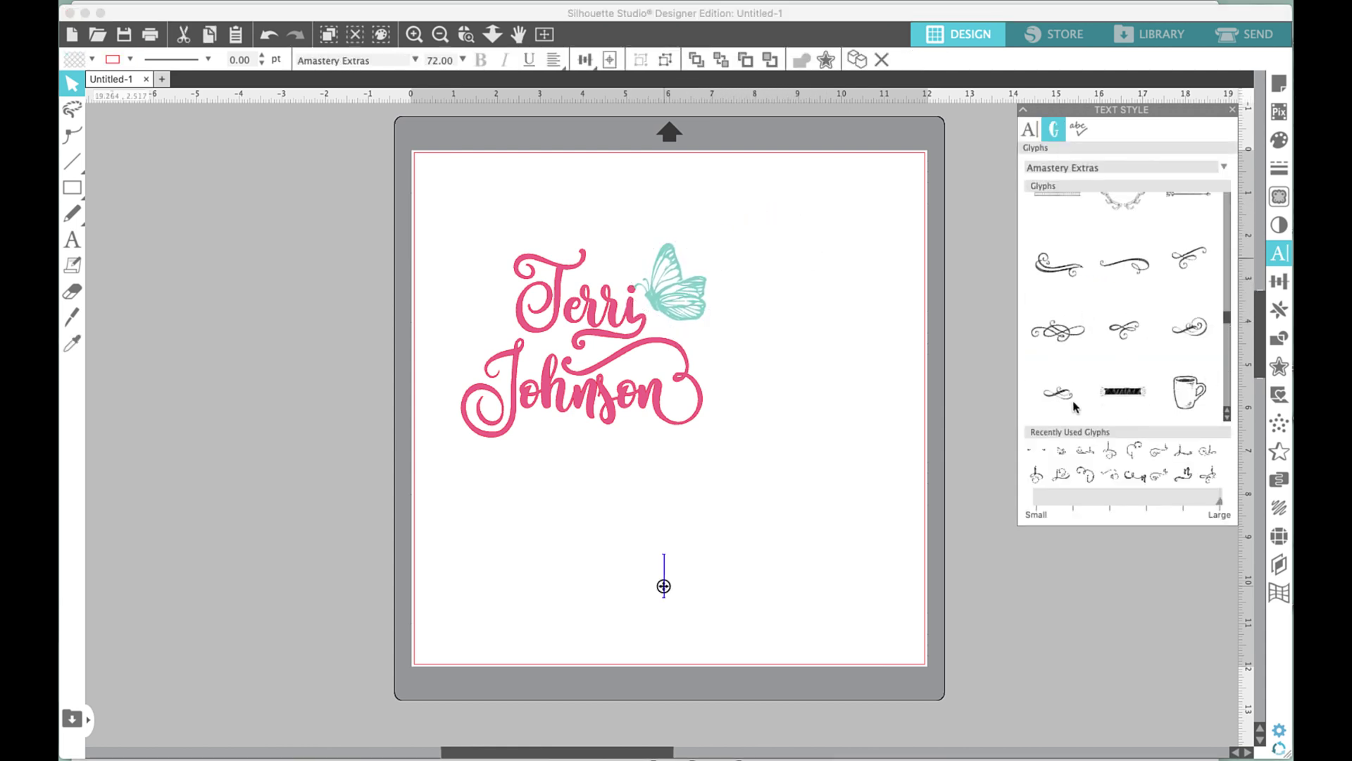
Insert the swirl flourish glyph below the name, enlarge it, and ungroup it into an editable path.
{"action": "left_click", "coordinate": [1054, 336]}
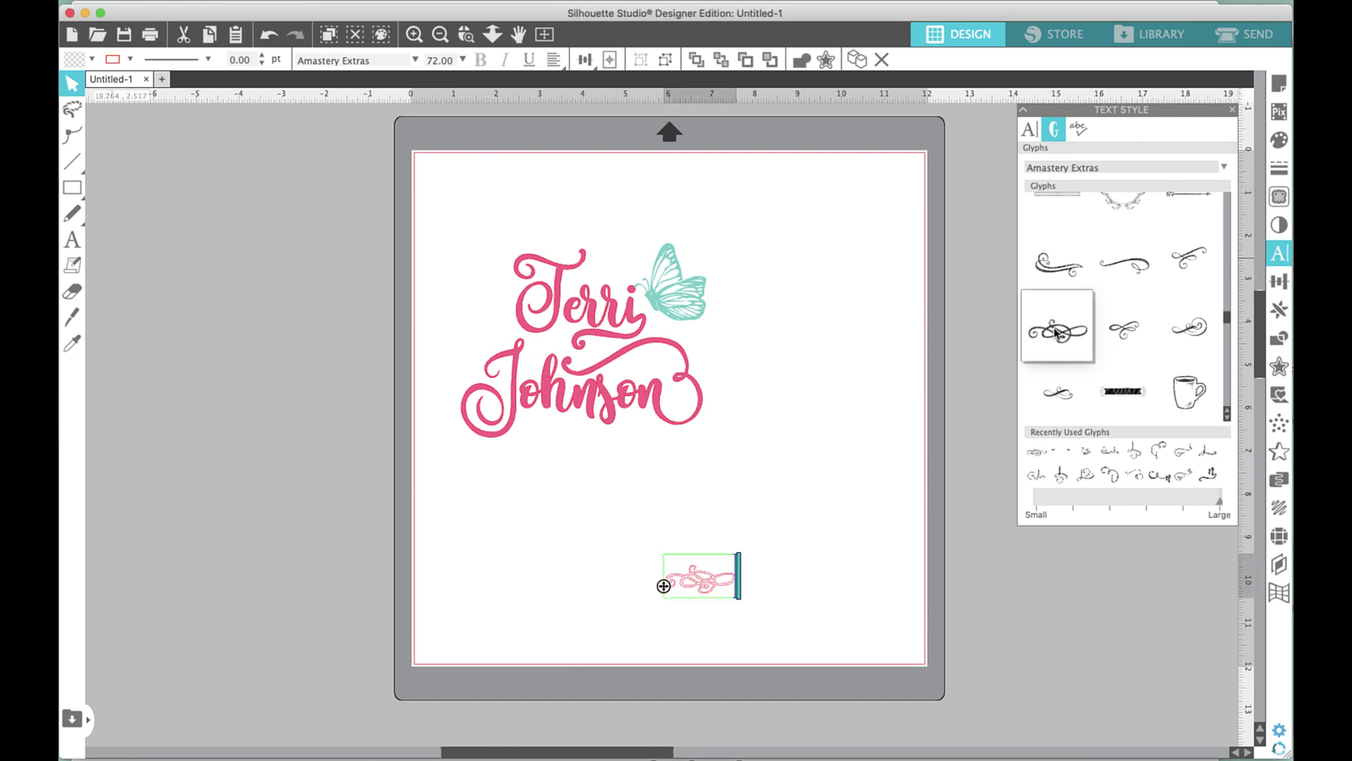
{"action": "key", "text": "Escape"}
{"action": "left_click", "coordinate": [686, 577]}
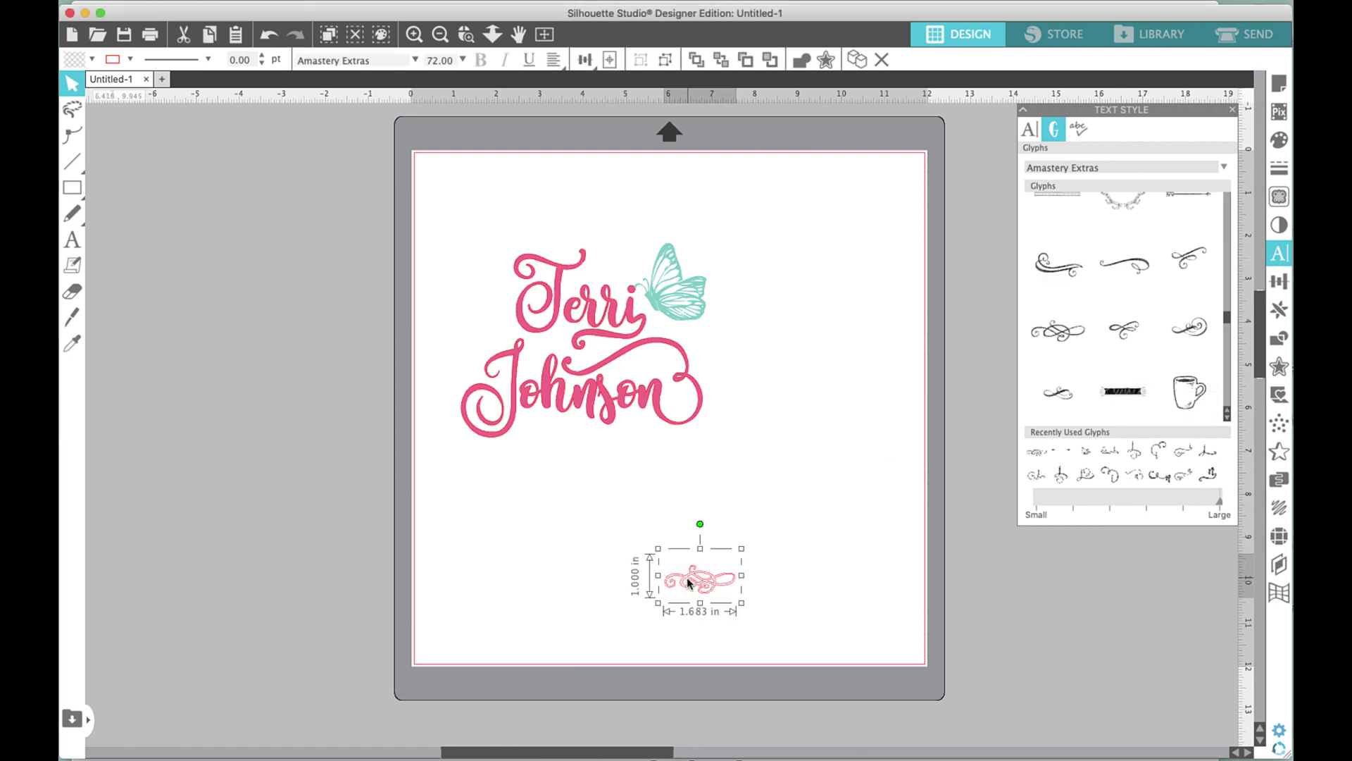
{"action": "left_click_drag", "start_coordinate": [659, 548], "coordinate": [495, 451]}
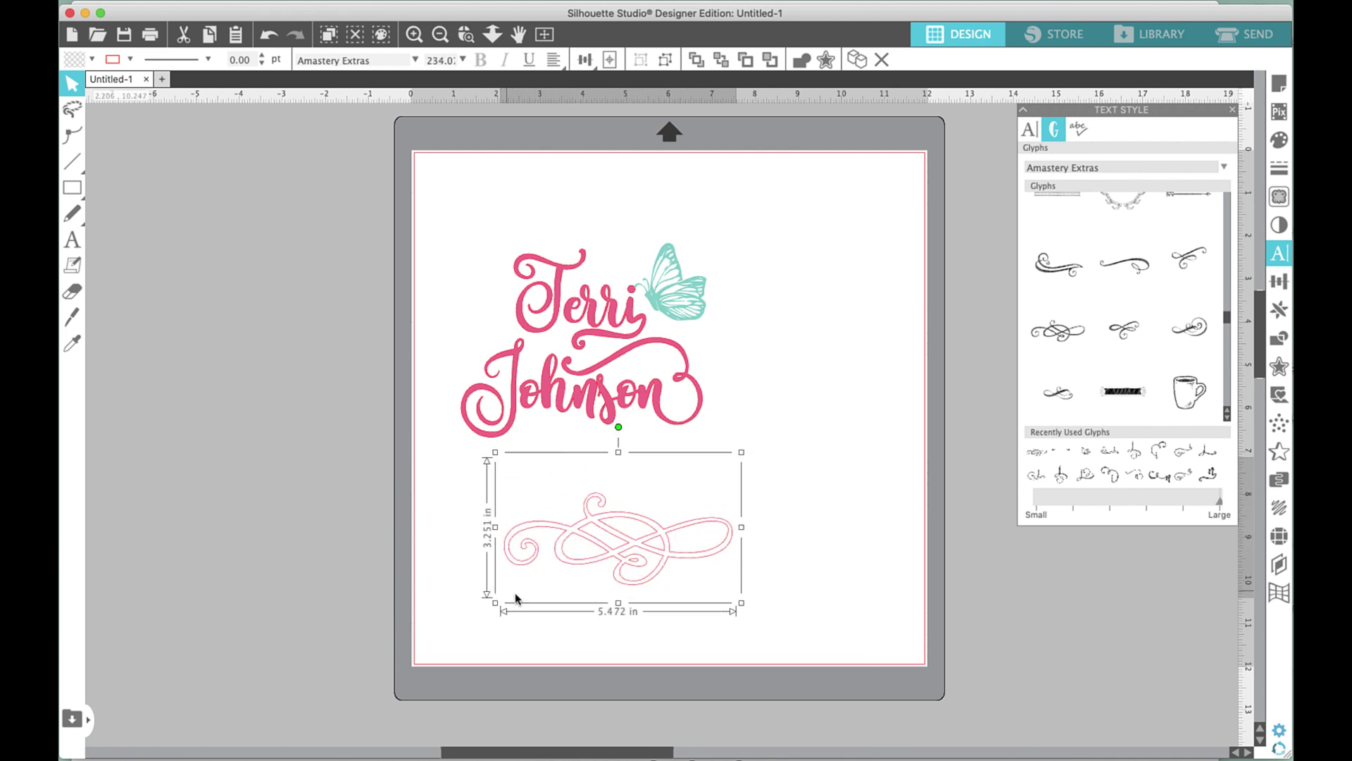
{"action": "right_click", "coordinate": [588, 546]}
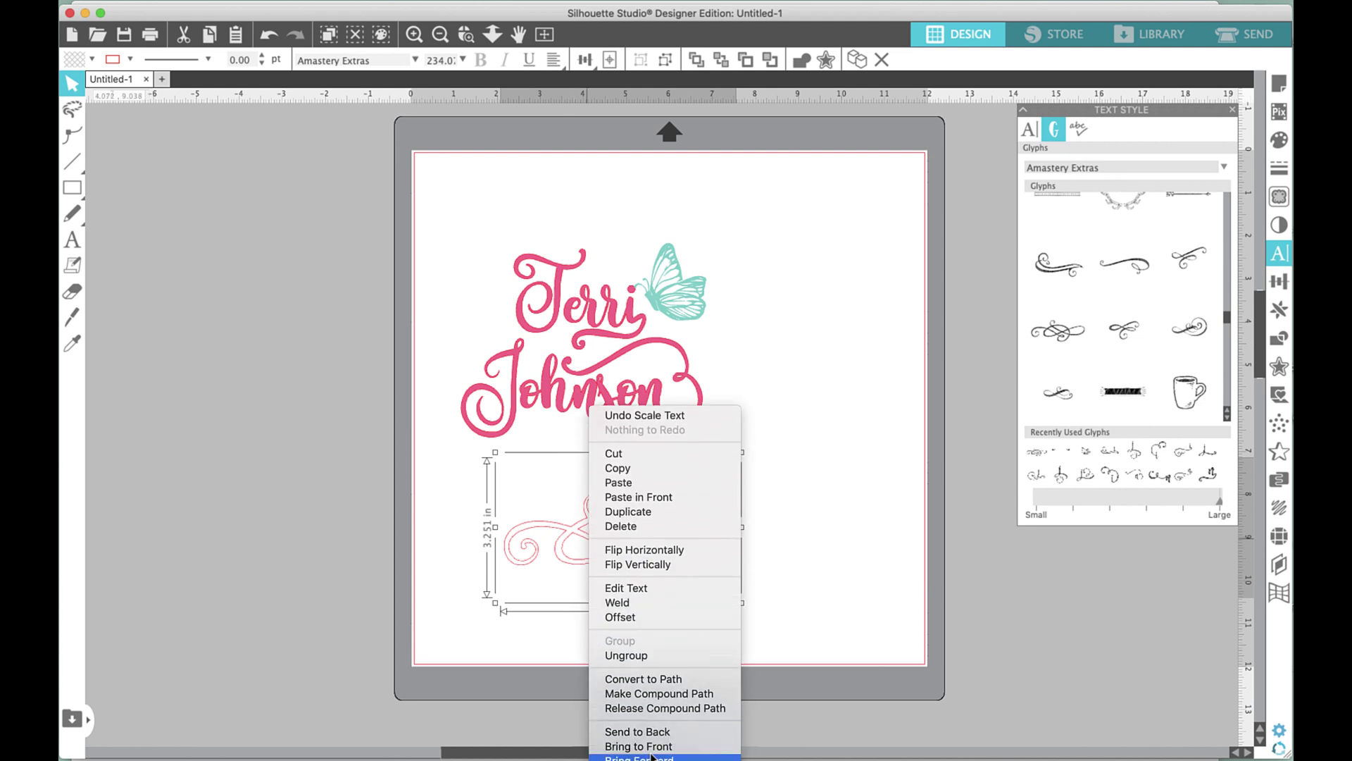
{"action": "left_click", "coordinate": [637, 654]}
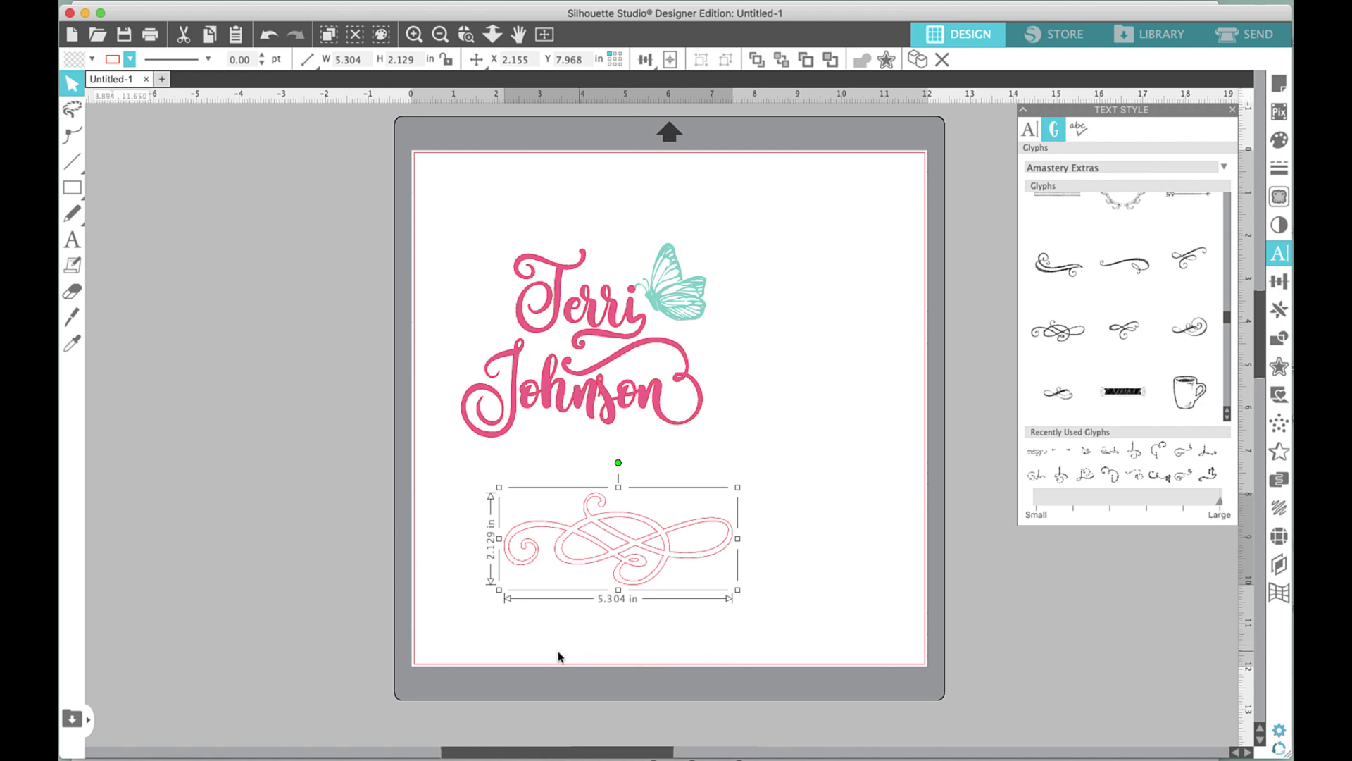
Set the flourish's fill and outline colours to teal.
{"action": "left_click", "coordinate": [91, 60]}
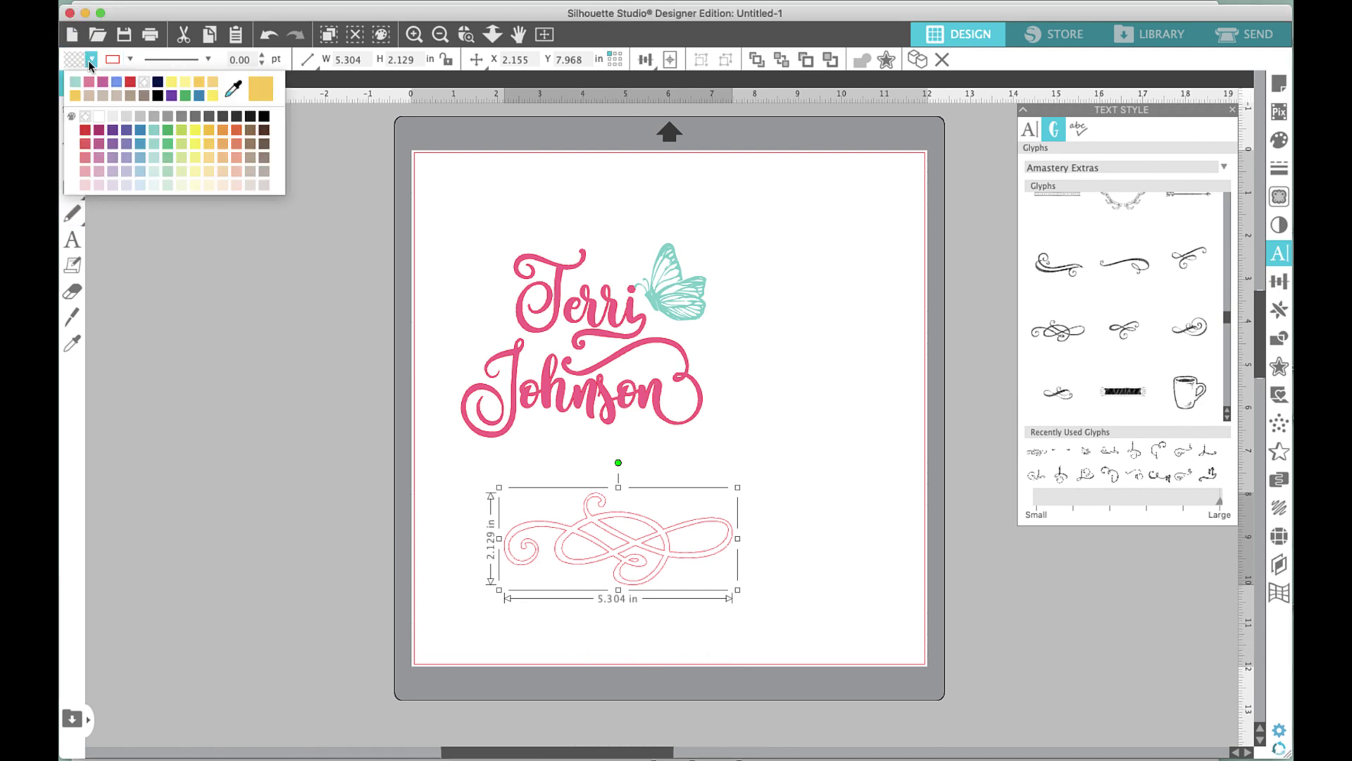
{"action": "left_click", "coordinate": [76, 84]}
{"action": "left_click", "coordinate": [129, 61]}
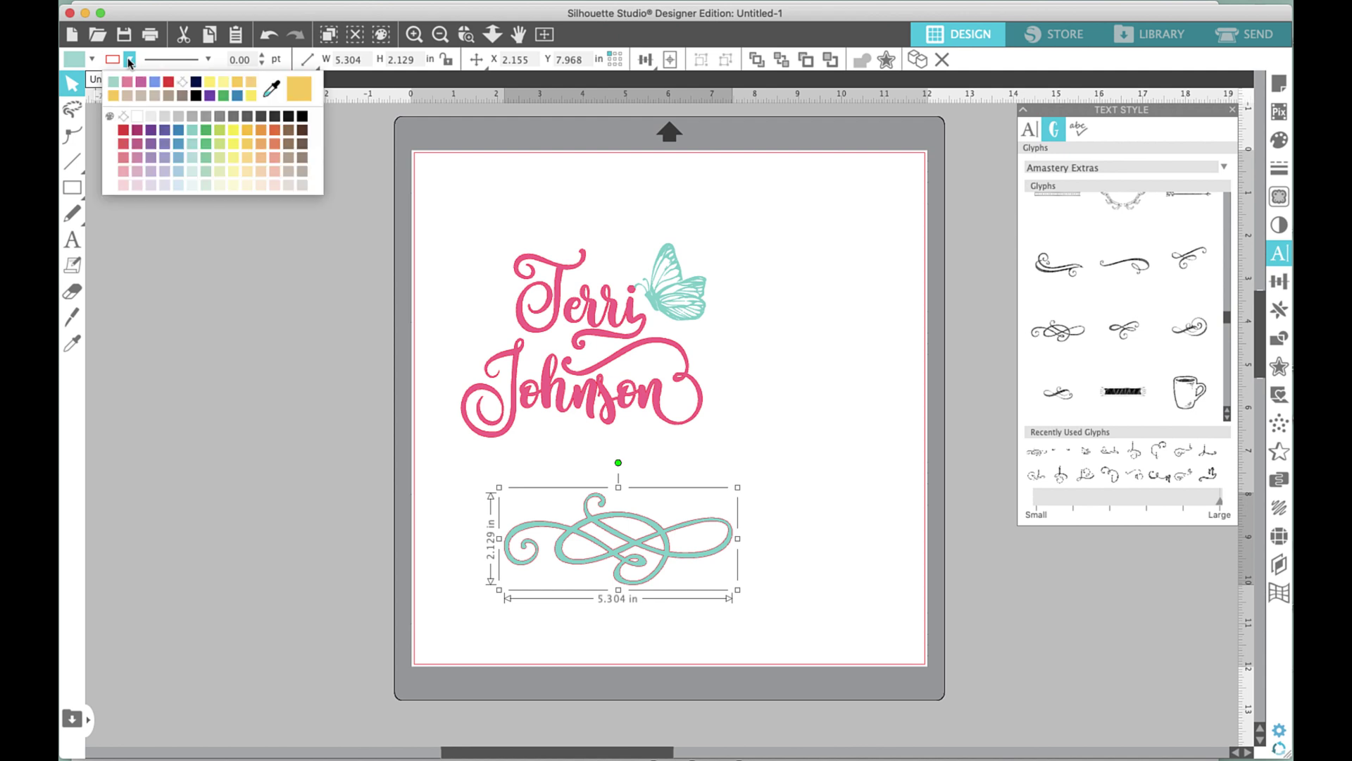
{"action": "left_click", "coordinate": [117, 84]}
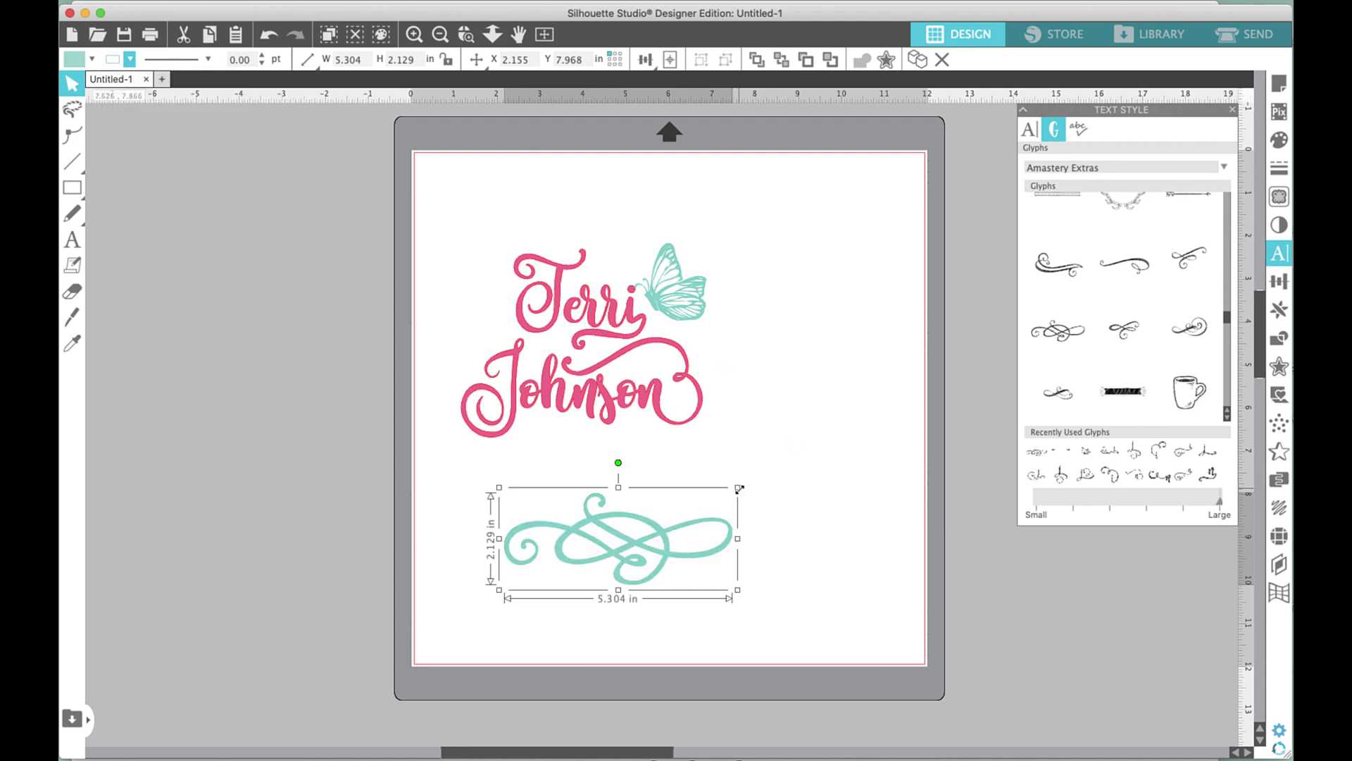
{"action": "left_click_drag", "start_coordinate": [740, 493], "coordinate": [688, 516]}
{"action": "left_click_drag", "start_coordinate": [613, 571], "coordinate": [605, 470]}
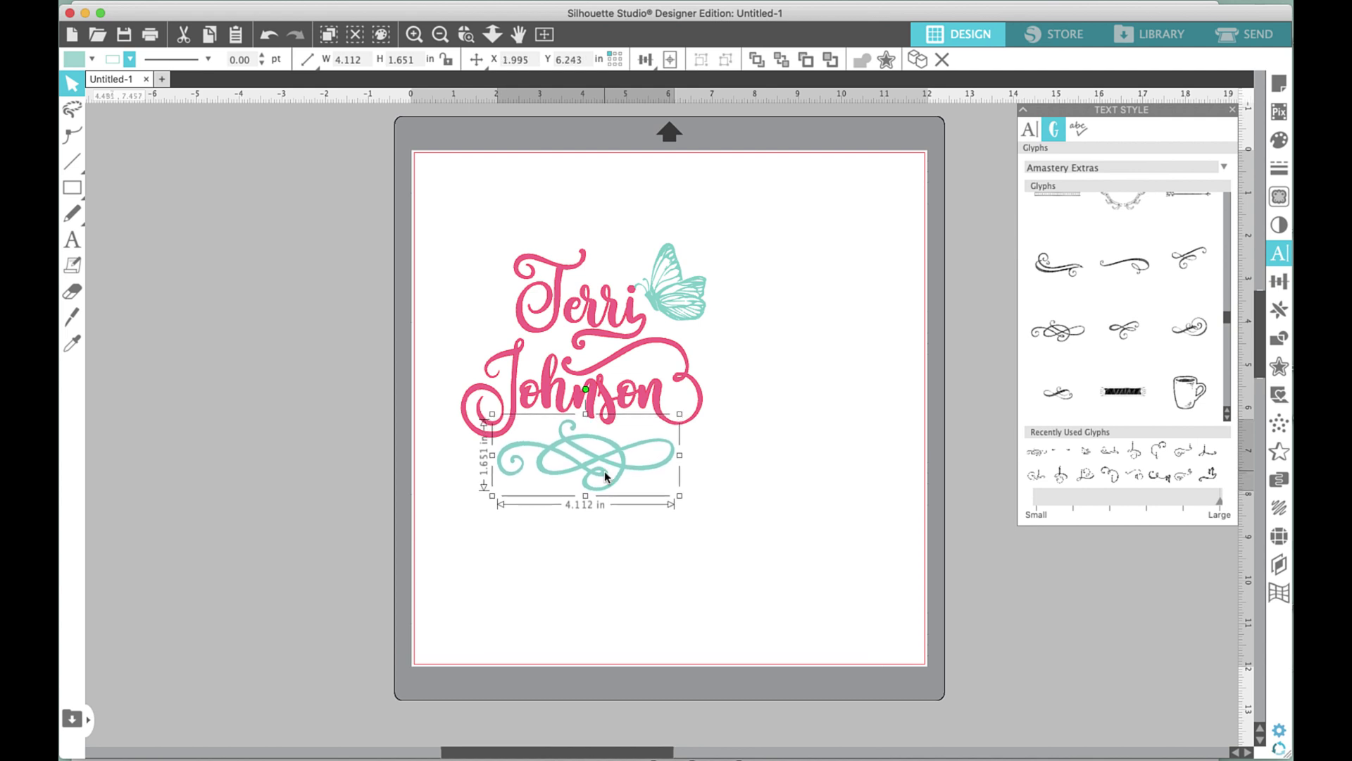
{"action": "left_click_drag", "start_coordinate": [414, 189], "coordinate": [783, 549]}
{"action": "key", "text": "super+g"}
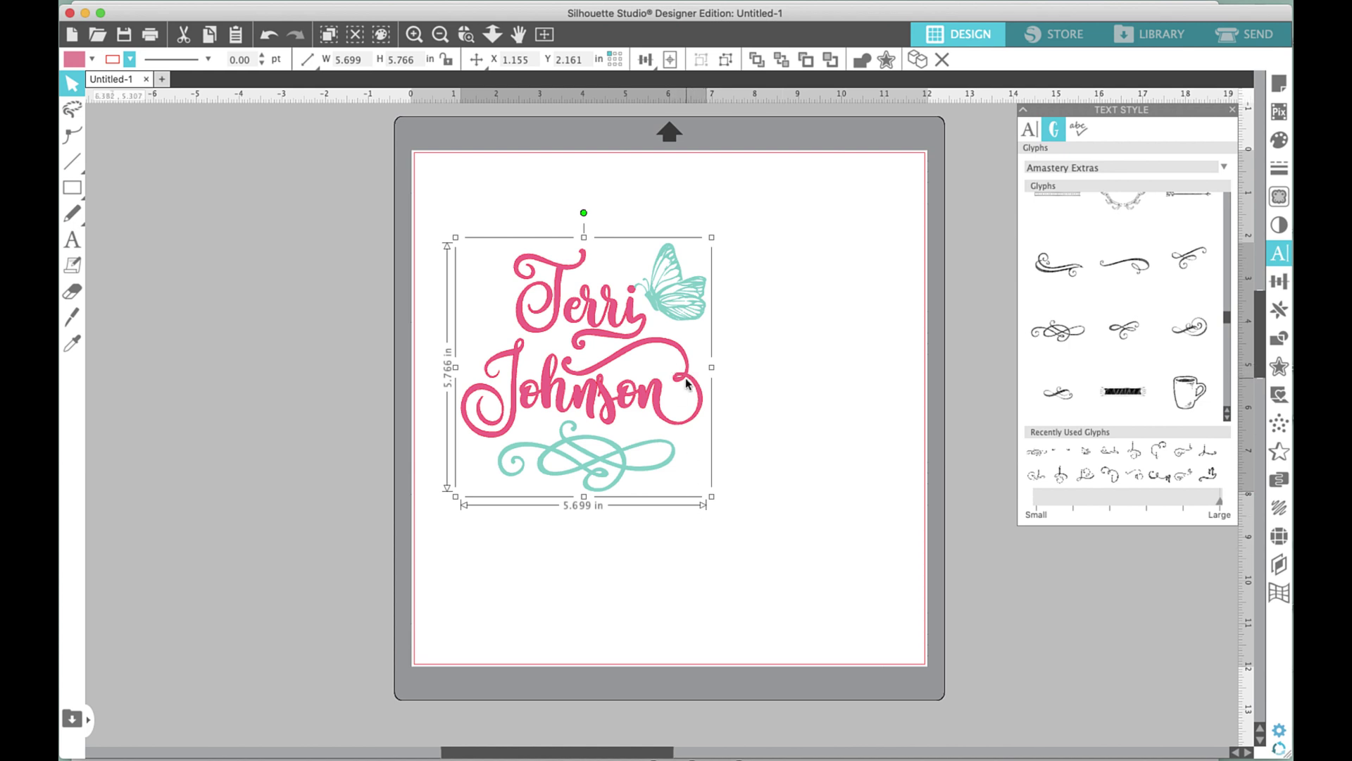
{"action": "left_click_drag", "start_coordinate": [691, 310], "coordinate": [789, 285]}
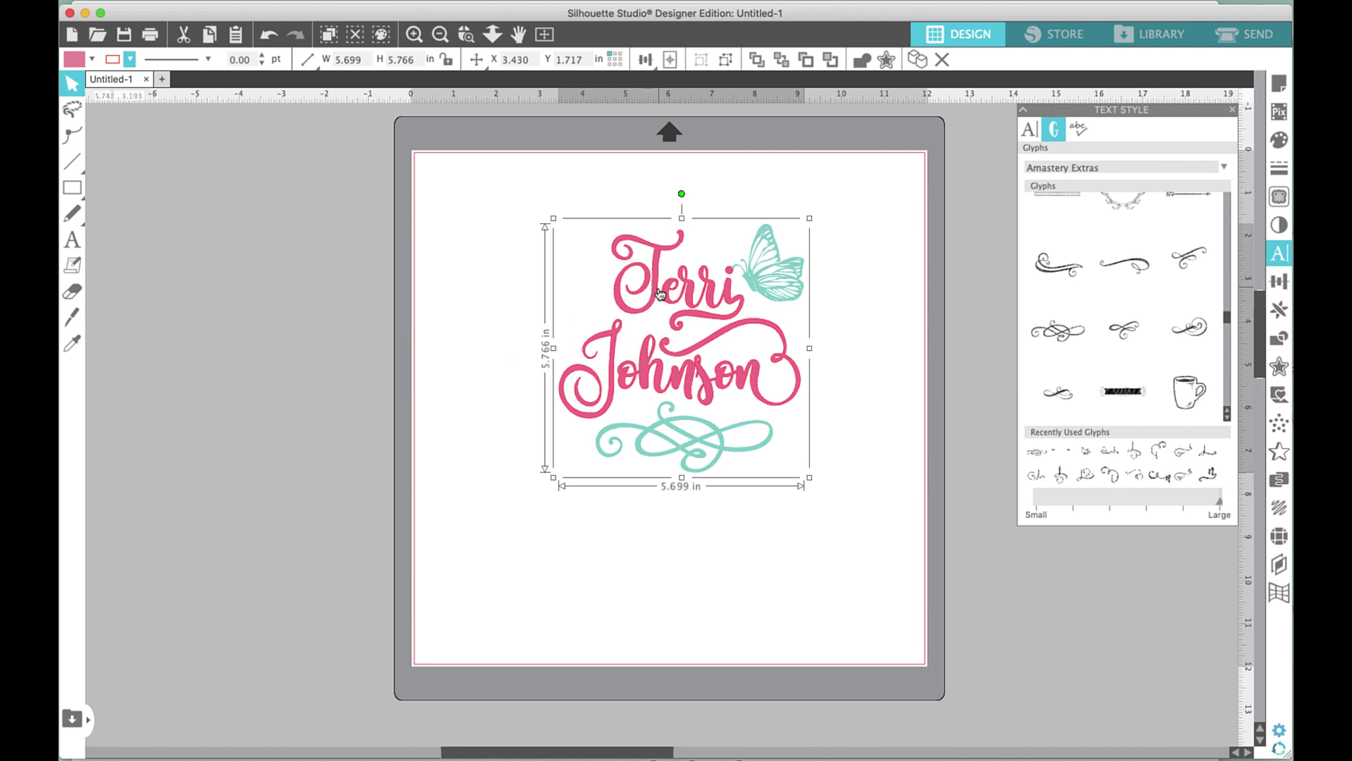
{"action": "left_click_drag", "start_coordinate": [660, 293], "coordinate": [193, 302]}
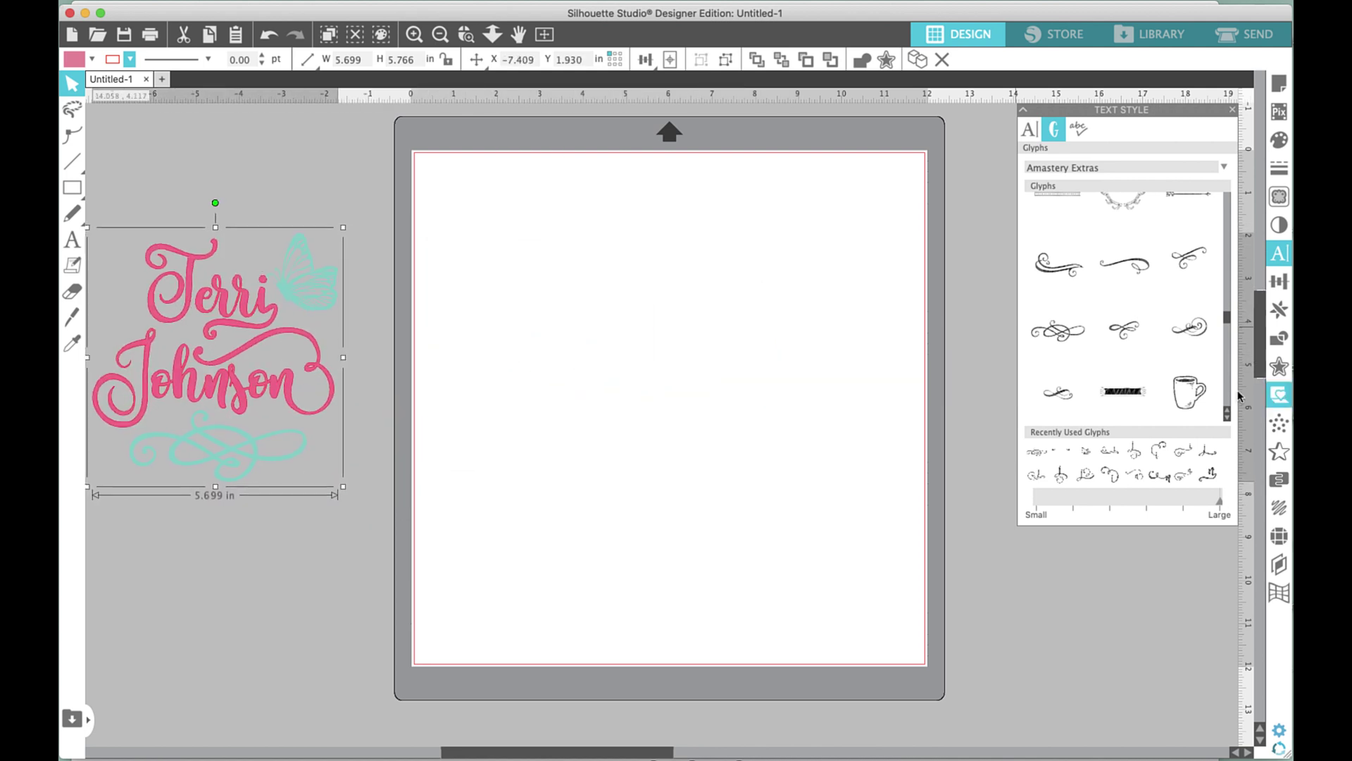
Insert the coffee mug glyph onto the mat with the Text tool.
{"action": "left_click", "coordinate": [72, 239]}
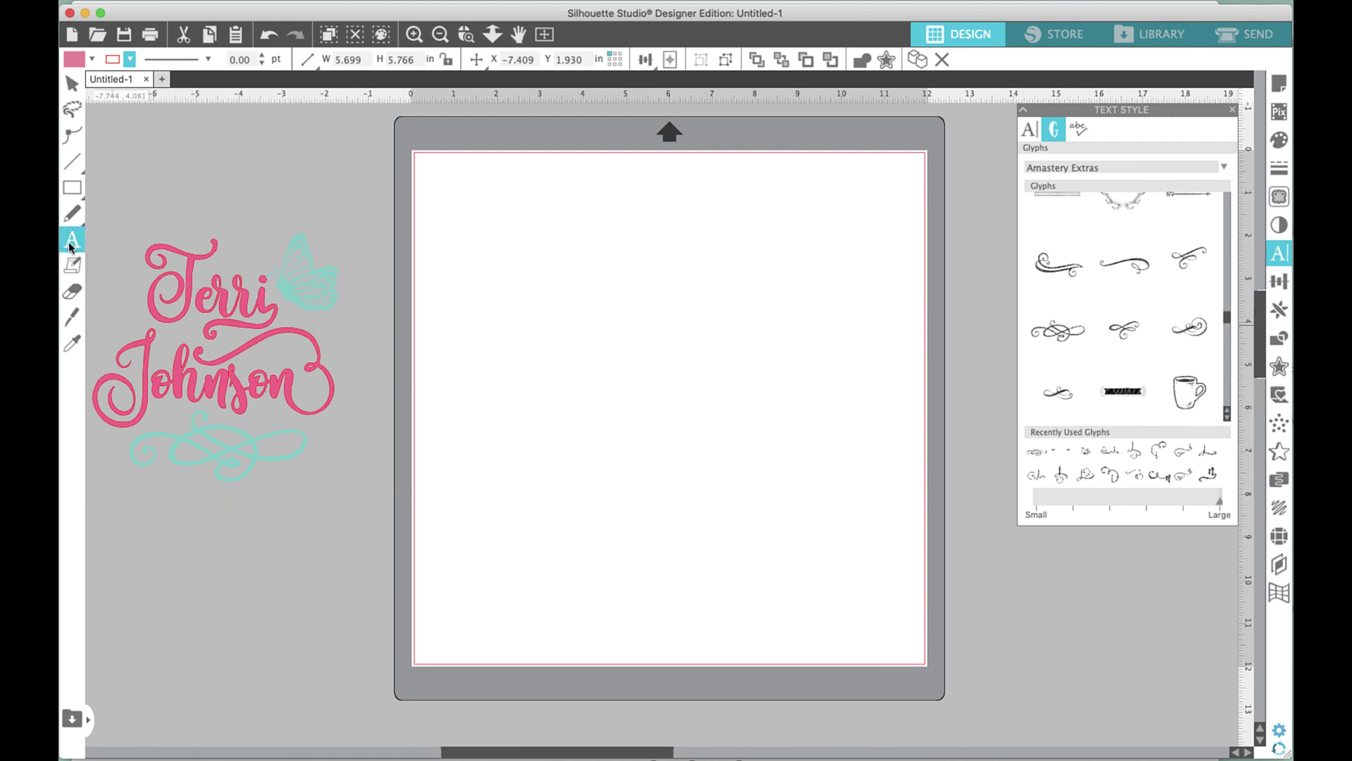
{"action": "left_click", "coordinate": [661, 302]}
{"action": "left_click", "coordinate": [1190, 401]}
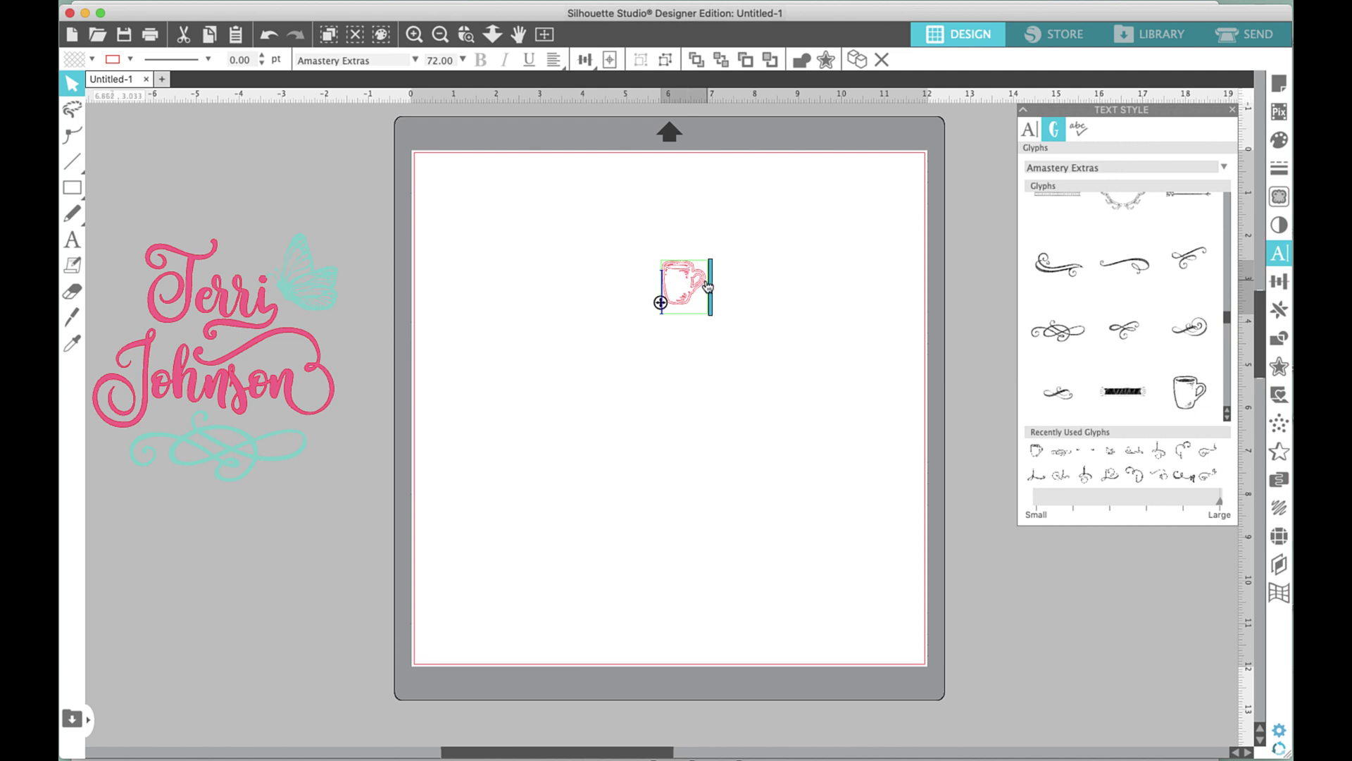
{"action": "key", "text": "Escape"}
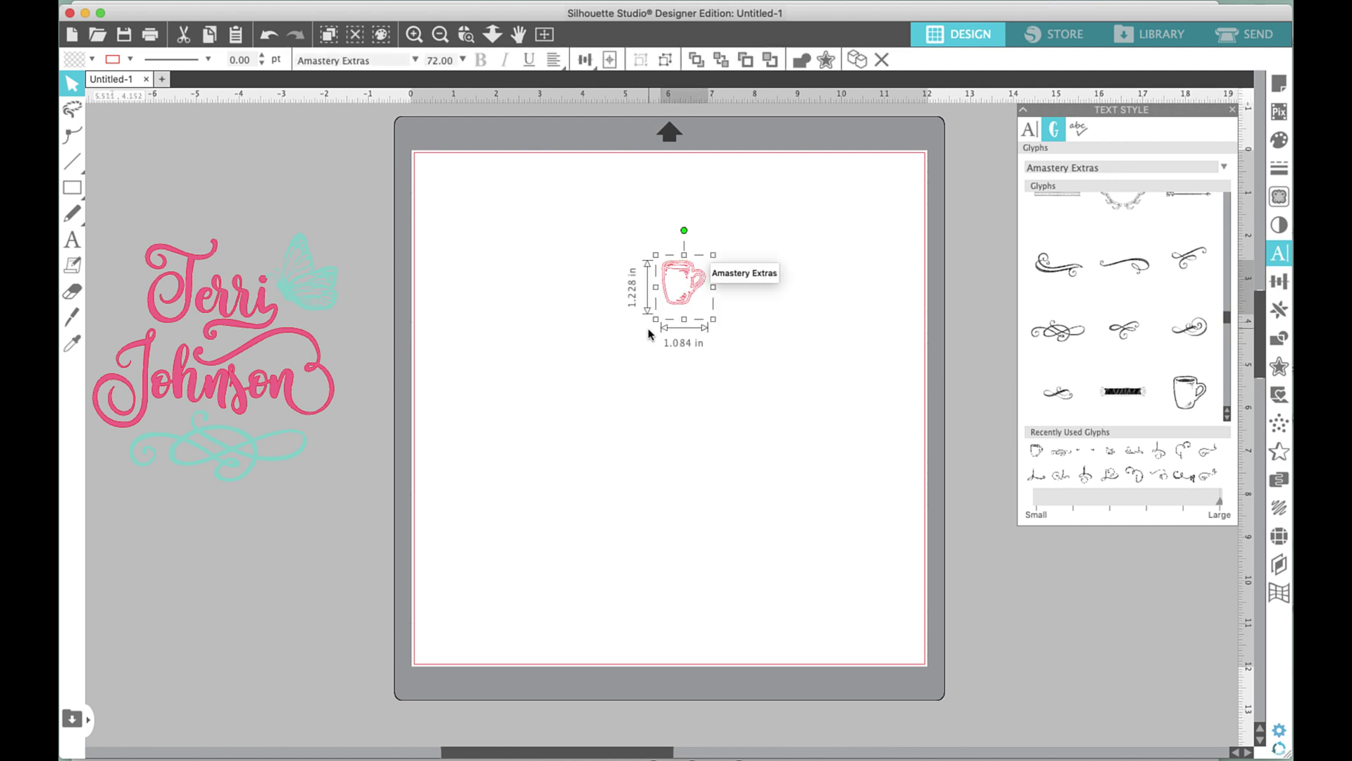
Enlarge the mug to about 4.7 × 5.4 in and fill it dark brown.
{"action": "left_click_drag", "start_coordinate": [656, 321], "coordinate": [504, 504]}
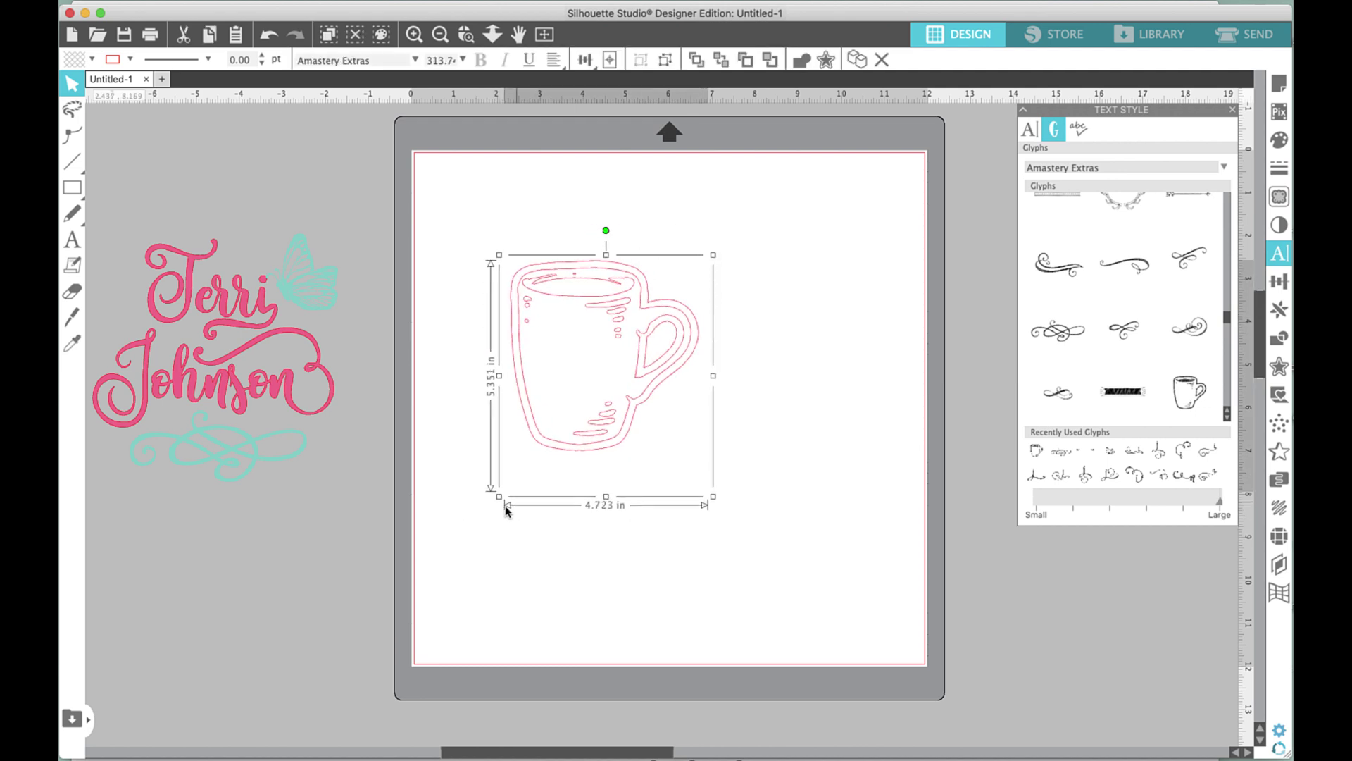
{"action": "left_click", "coordinate": [91, 60]}
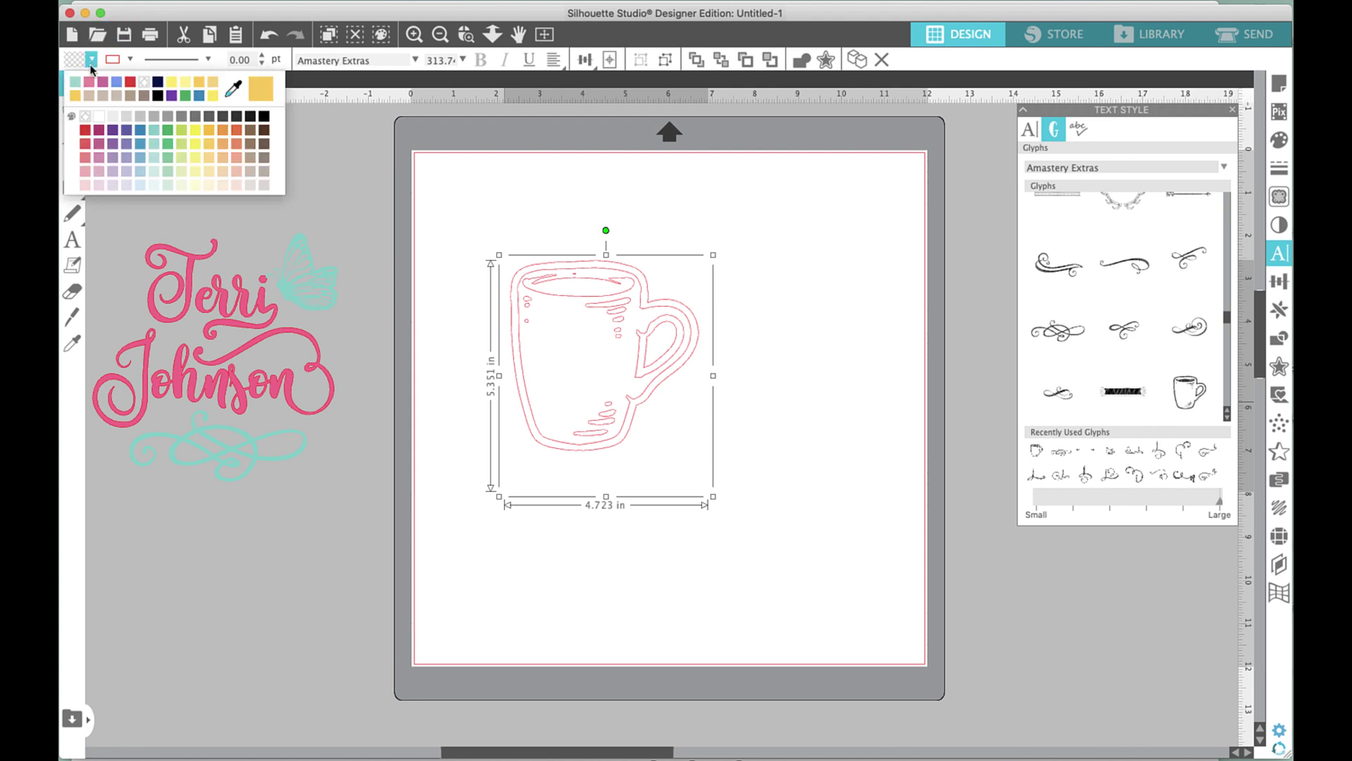
{"action": "left_click", "coordinate": [262, 132]}
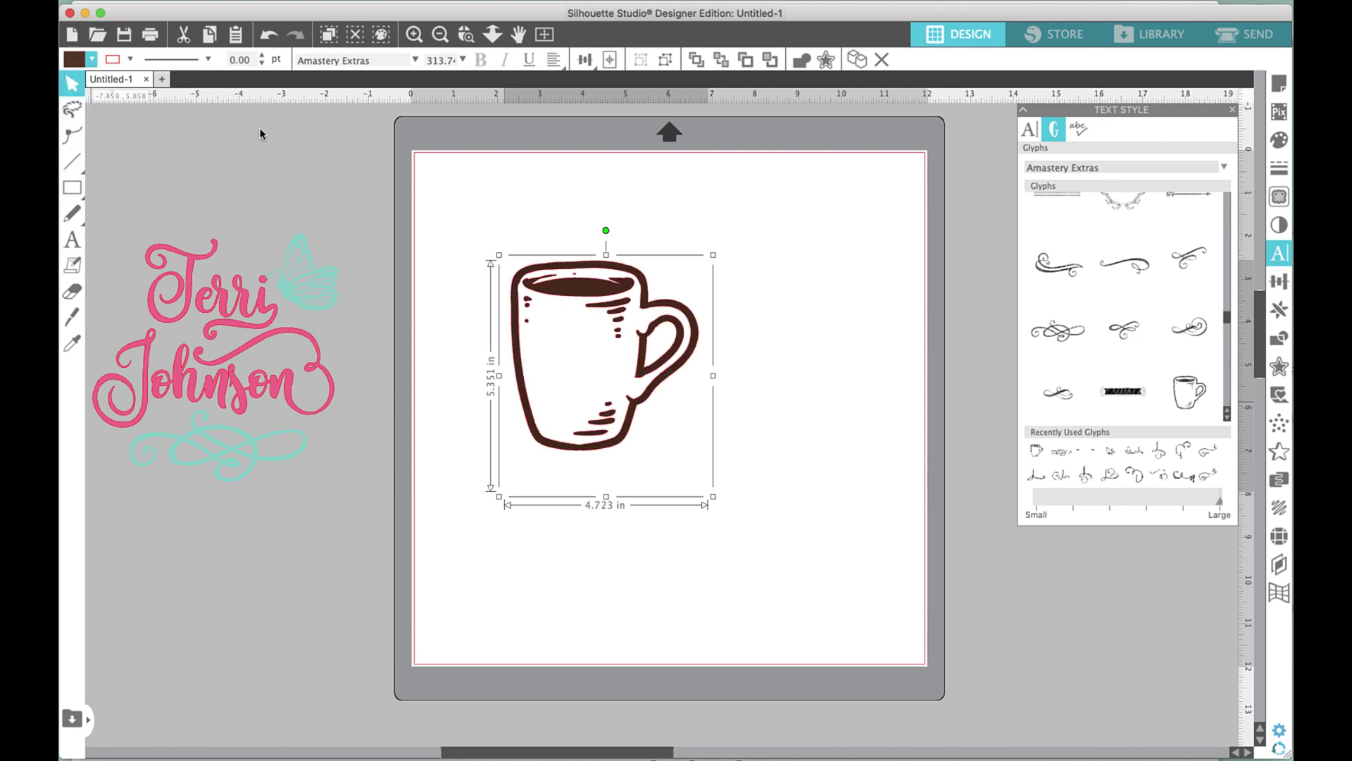
{"action": "left_click", "coordinate": [838, 279]}
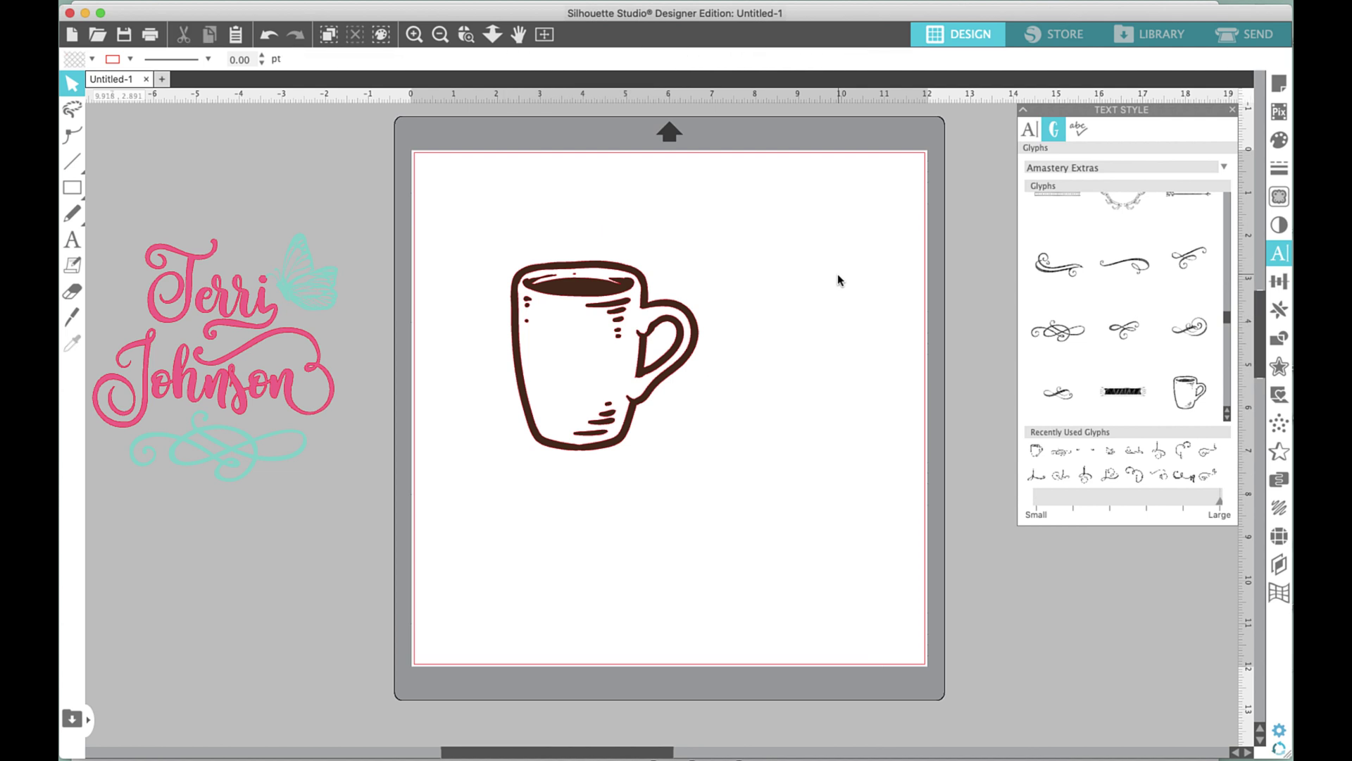
{"action": "left_click", "coordinate": [1030, 129]}
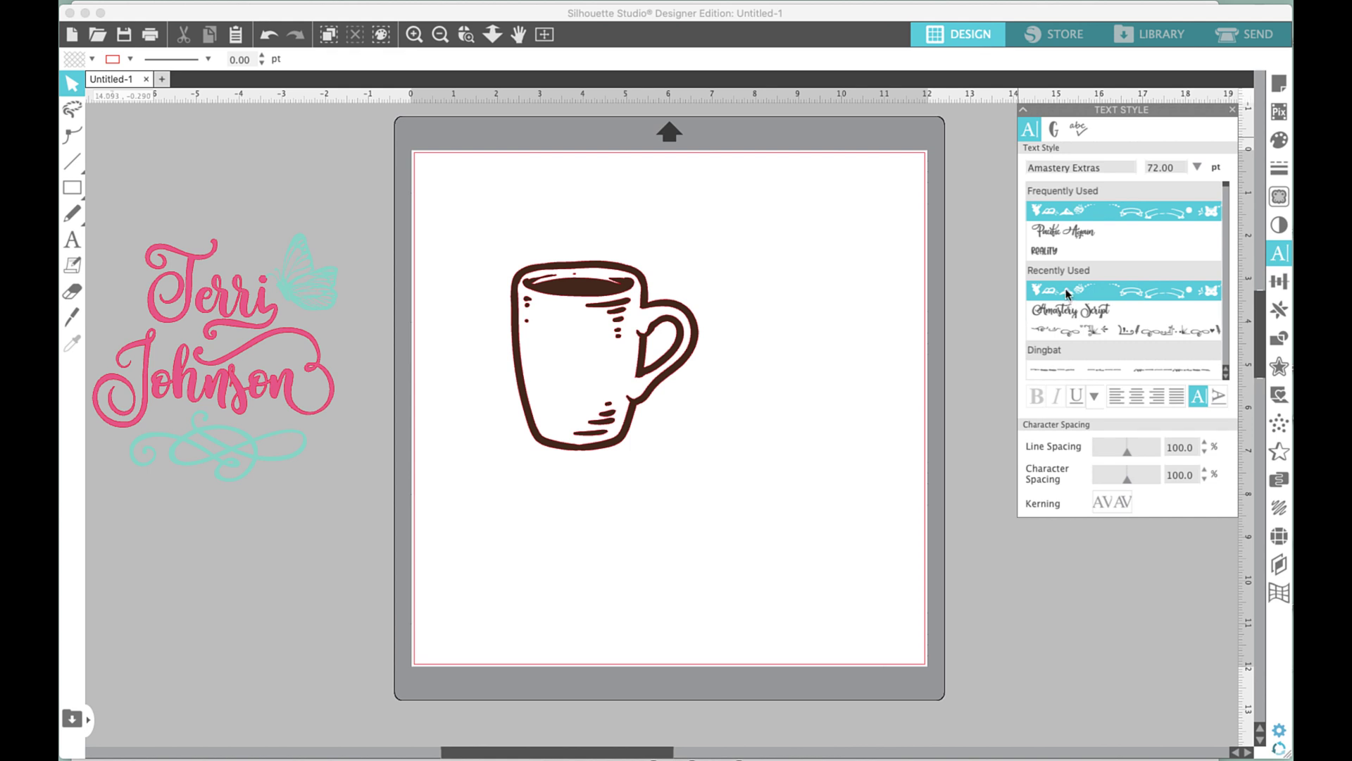
Type 'Good' and 'Morning' on two lines in a text box right of the mug.
{"action": "scroll", "coordinate": [1067, 293], "scroll_direction": "down", "scroll_amount": 3}
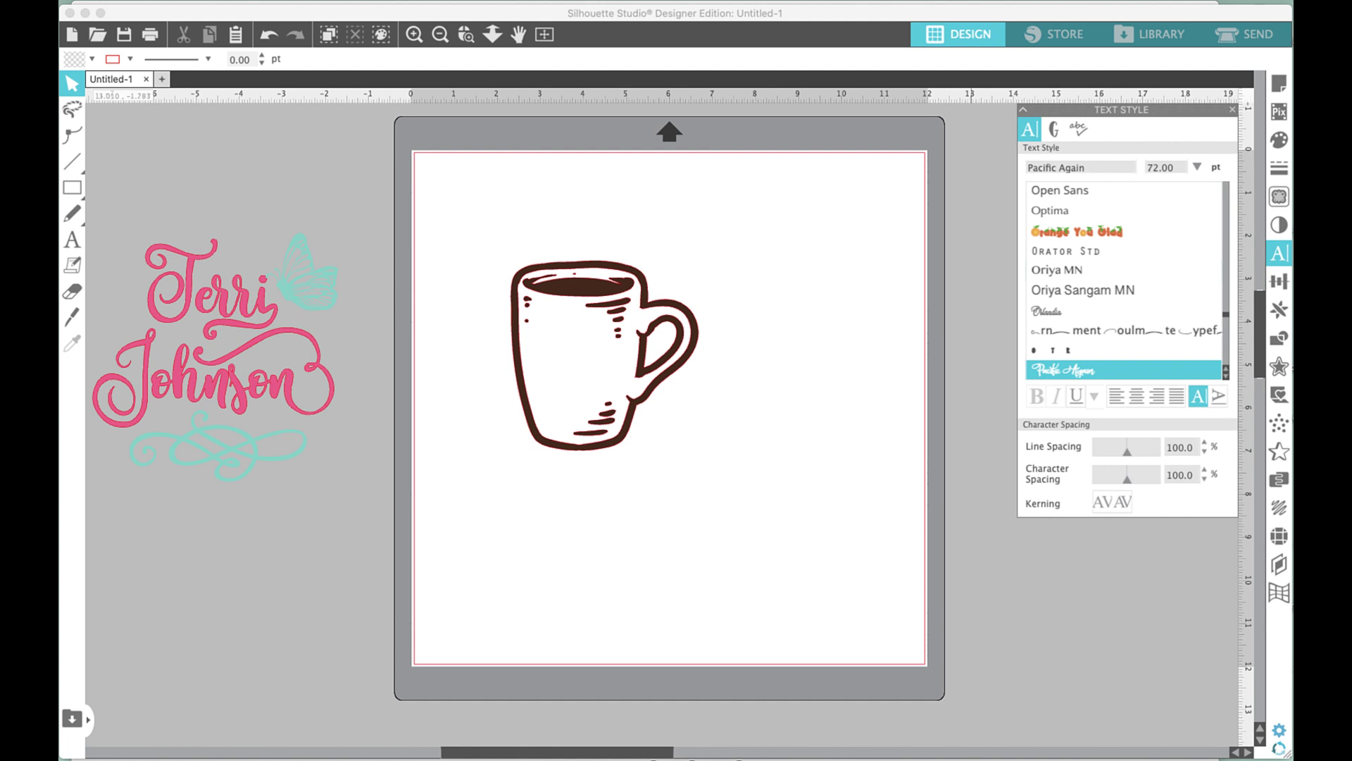
{"action": "left_click", "coordinate": [72, 240]}
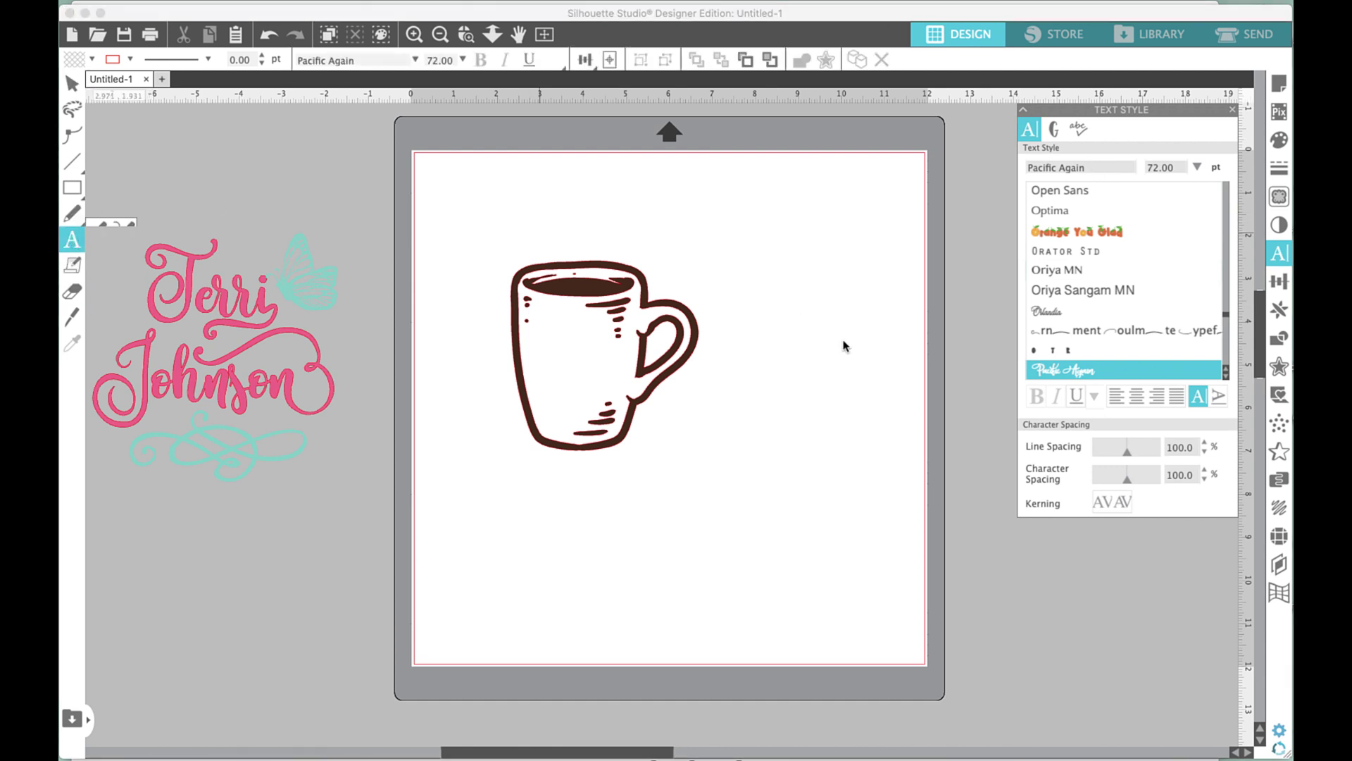
{"action": "left_click", "coordinate": [734, 278]}
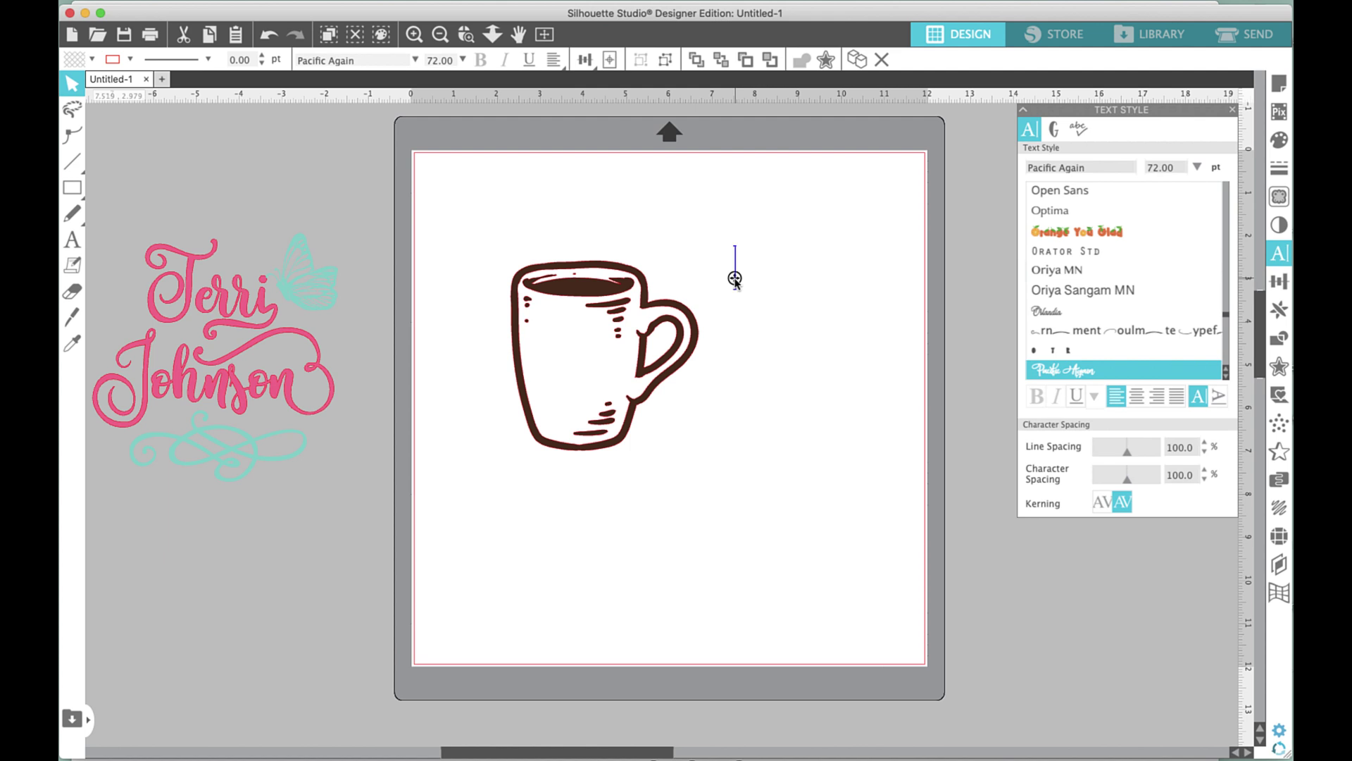
{"action": "type", "text": "Good"}
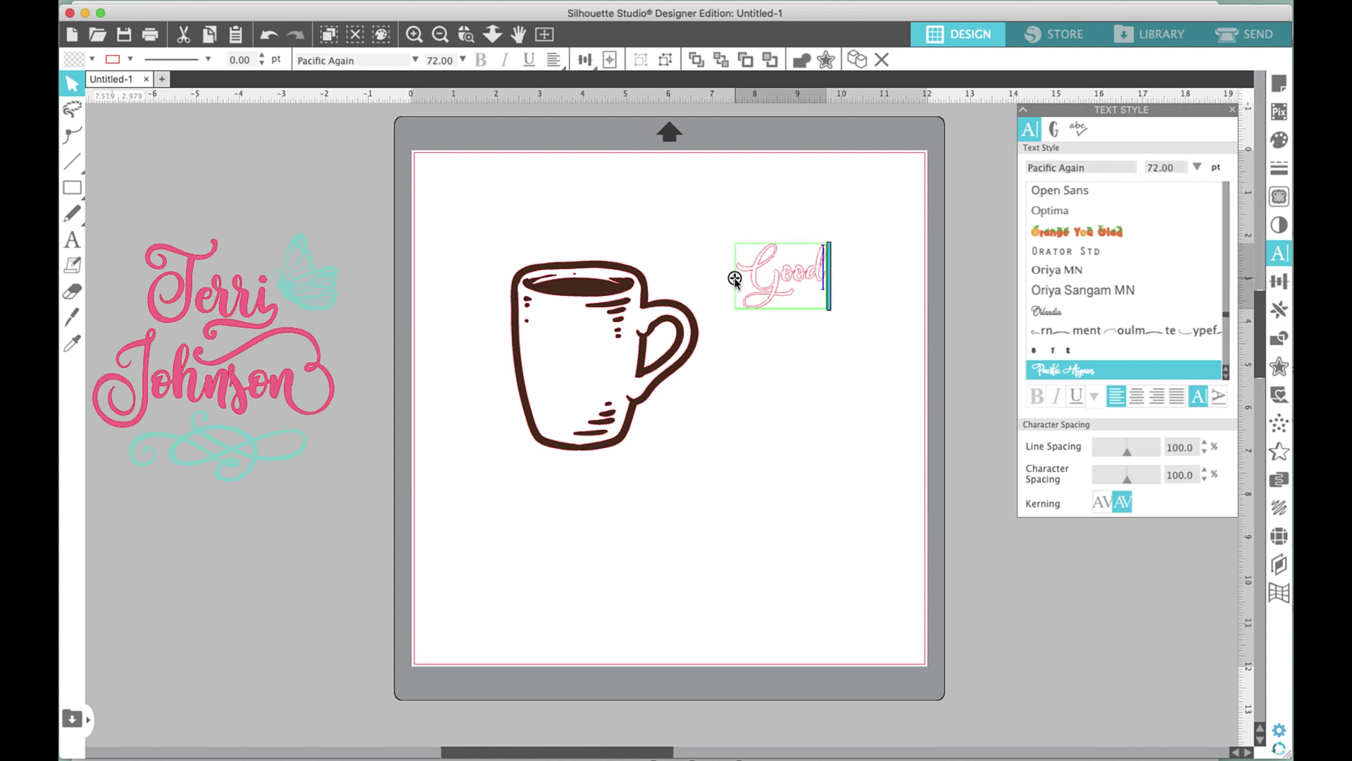
{"action": "key", "text": "Return"}
{"action": "type", "text": "Morn"}
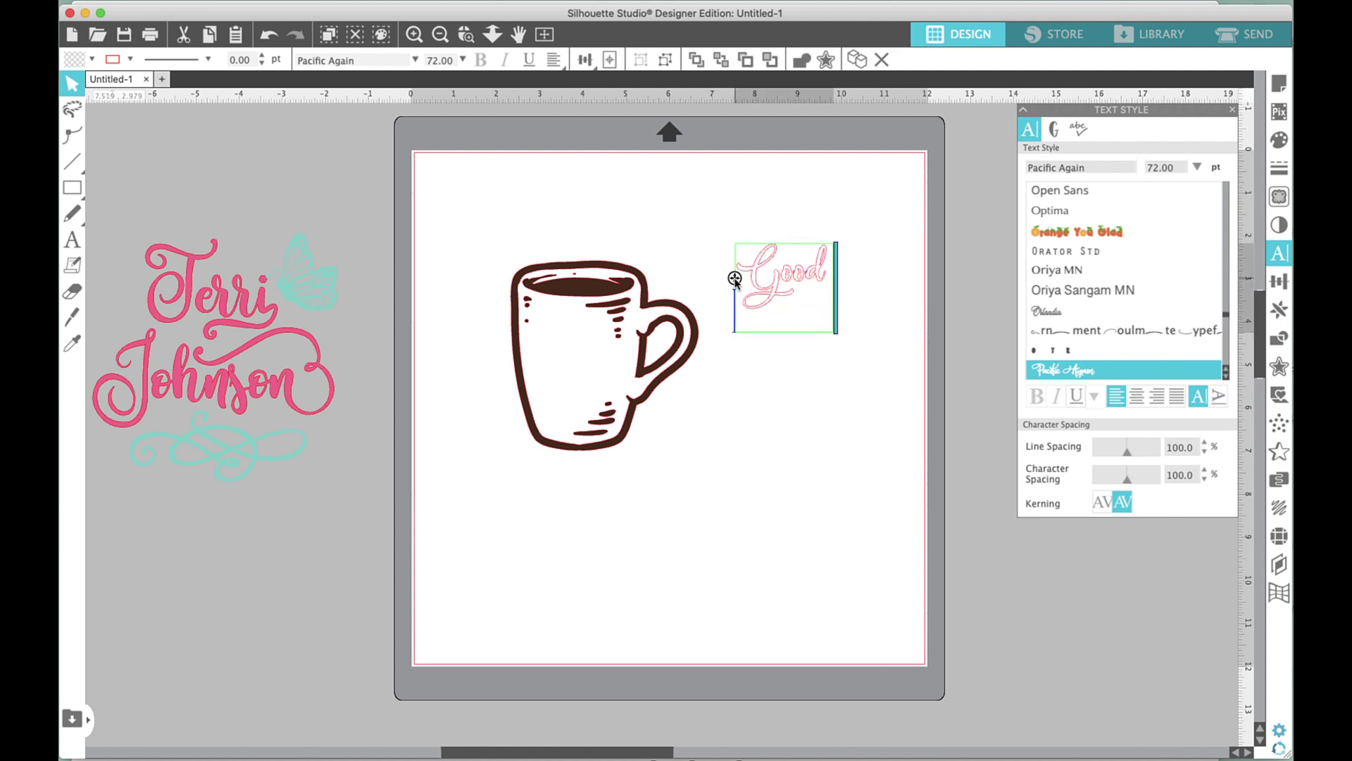
{"action": "type", "text": "ing"}
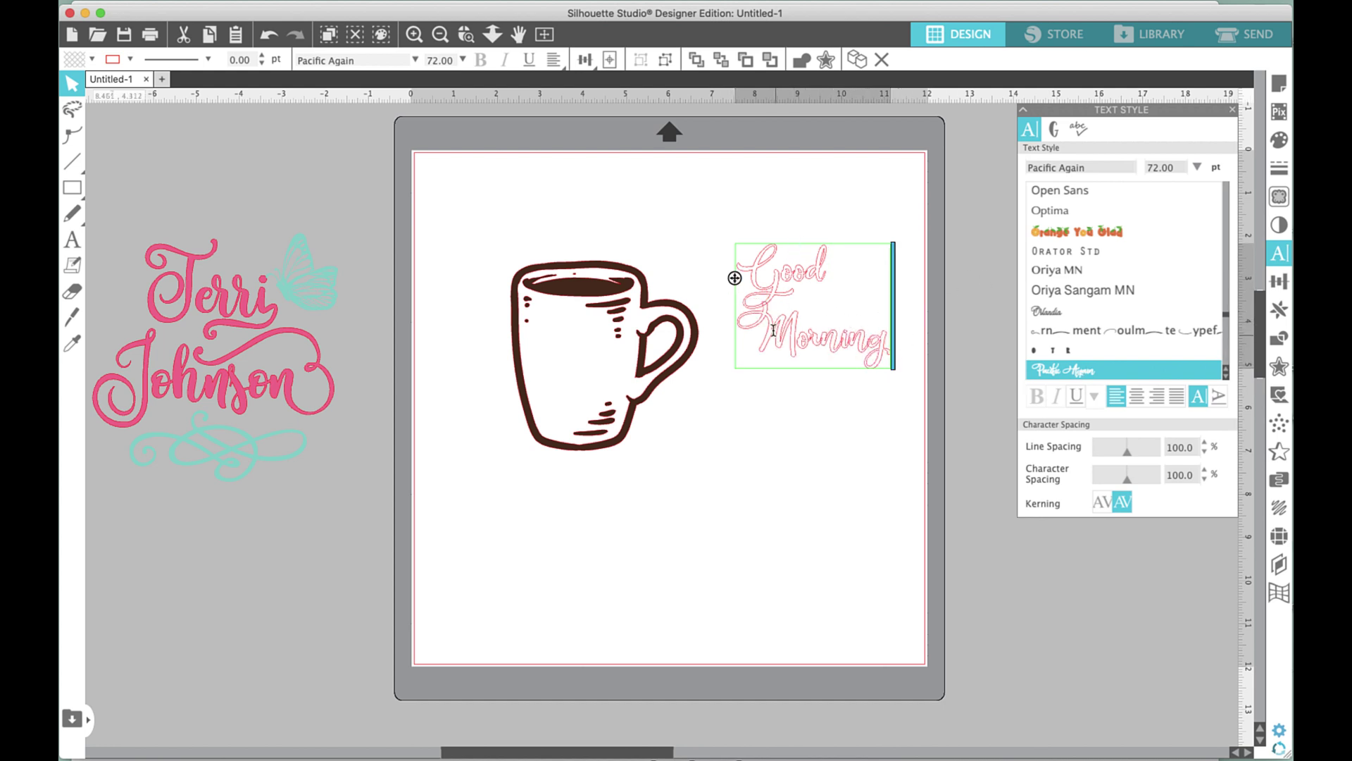
Raise the line spacing of the Good Morning text to 135%.
{"action": "left_click", "coordinate": [1205, 444]}
{"action": "left_click", "coordinate": [1204, 444]}
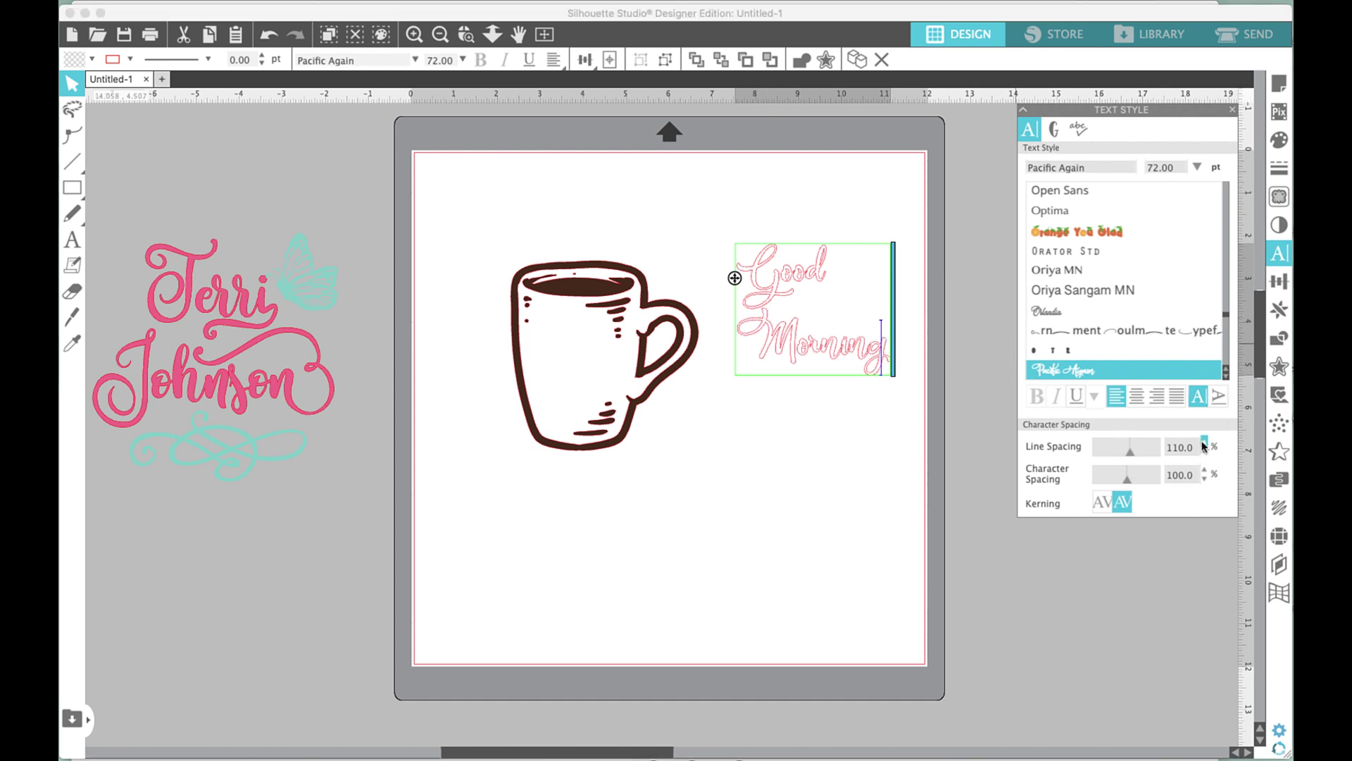
{"action": "left_click", "coordinate": [1204, 444]}
{"action": "left_click", "coordinate": [1205, 444]}
{"action": "left_click", "coordinate": [1205, 444]}
{"action": "left_click", "coordinate": [1205, 444]}
{"action": "left_click", "coordinate": [1204, 444]}
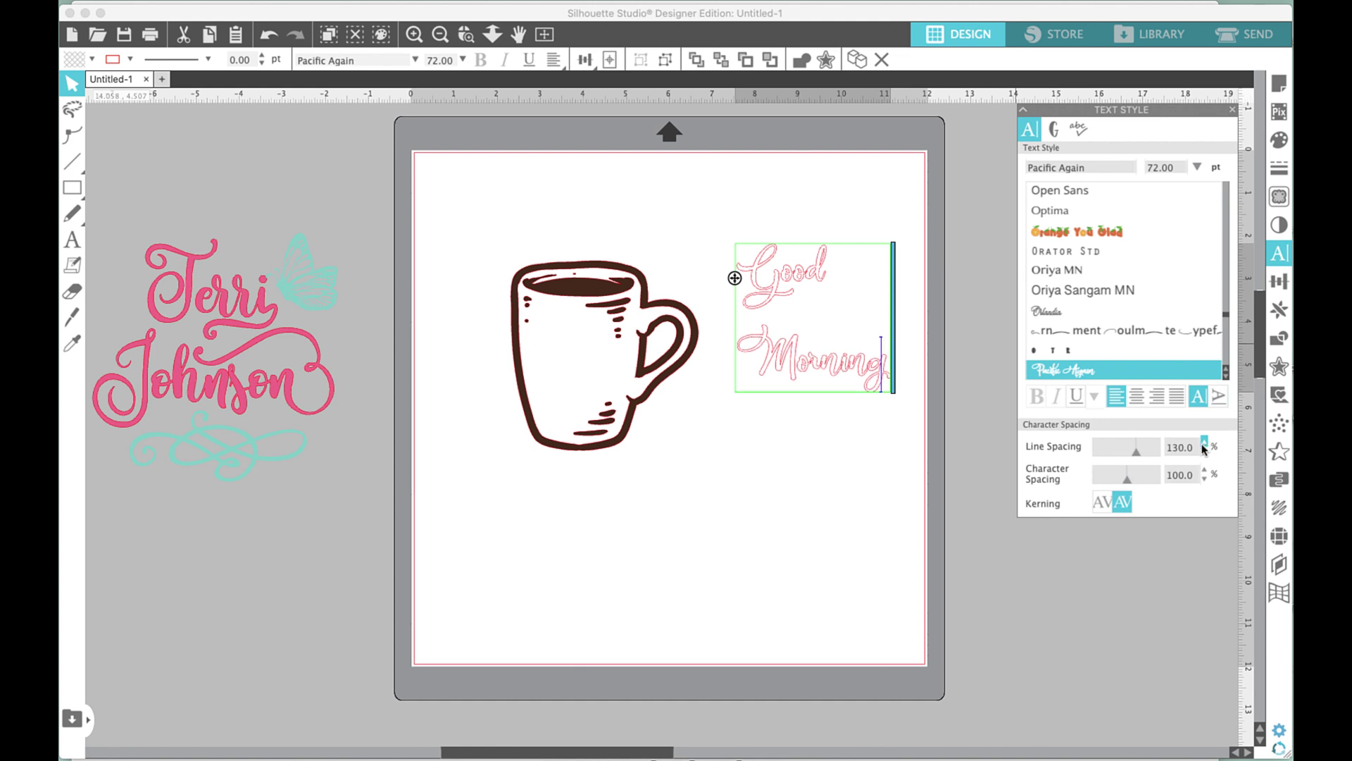
{"action": "left_click", "coordinate": [1205, 444]}
{"action": "left_click", "coordinate": [832, 509]}
{"action": "left_click", "coordinate": [799, 375]}
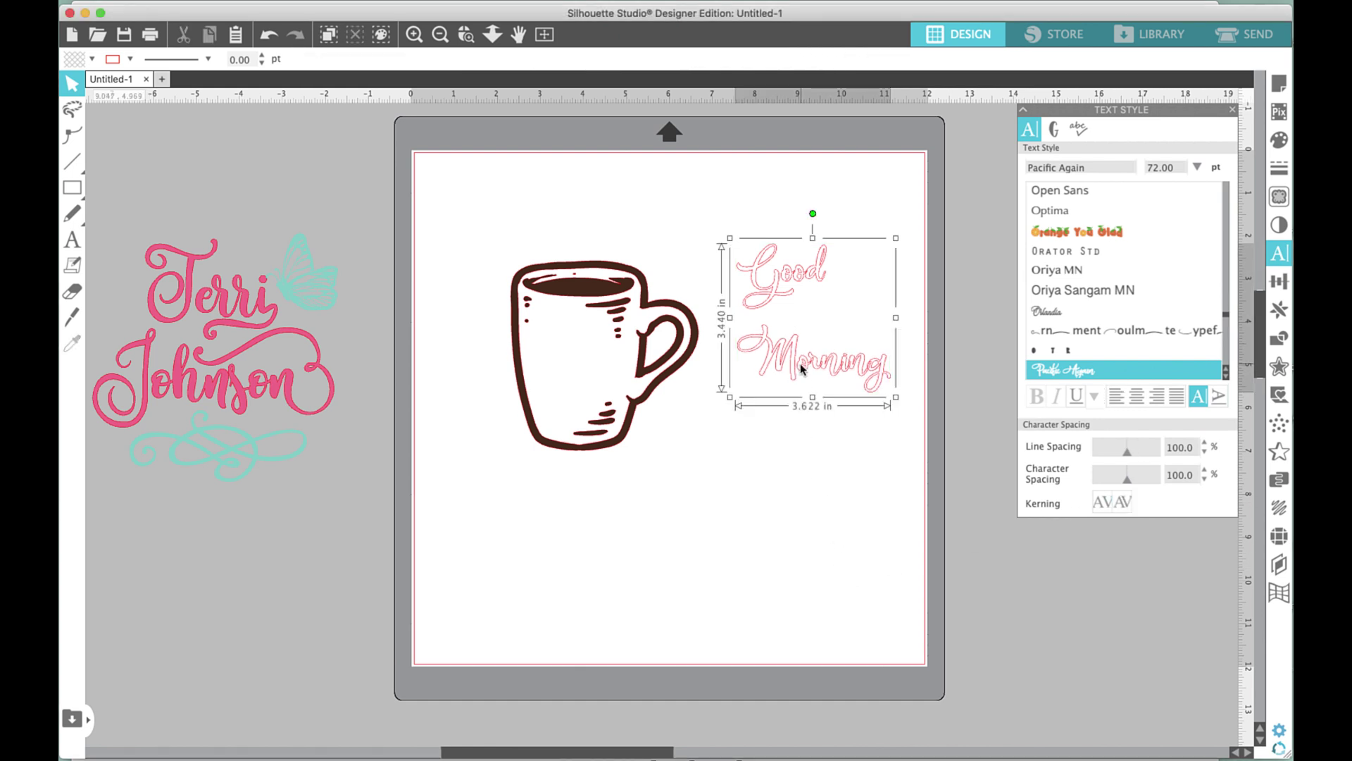
Move the Good Morning text closer to the mug handle.
{"action": "double_click", "coordinate": [799, 375]}
{"action": "key", "text": "Escape"}
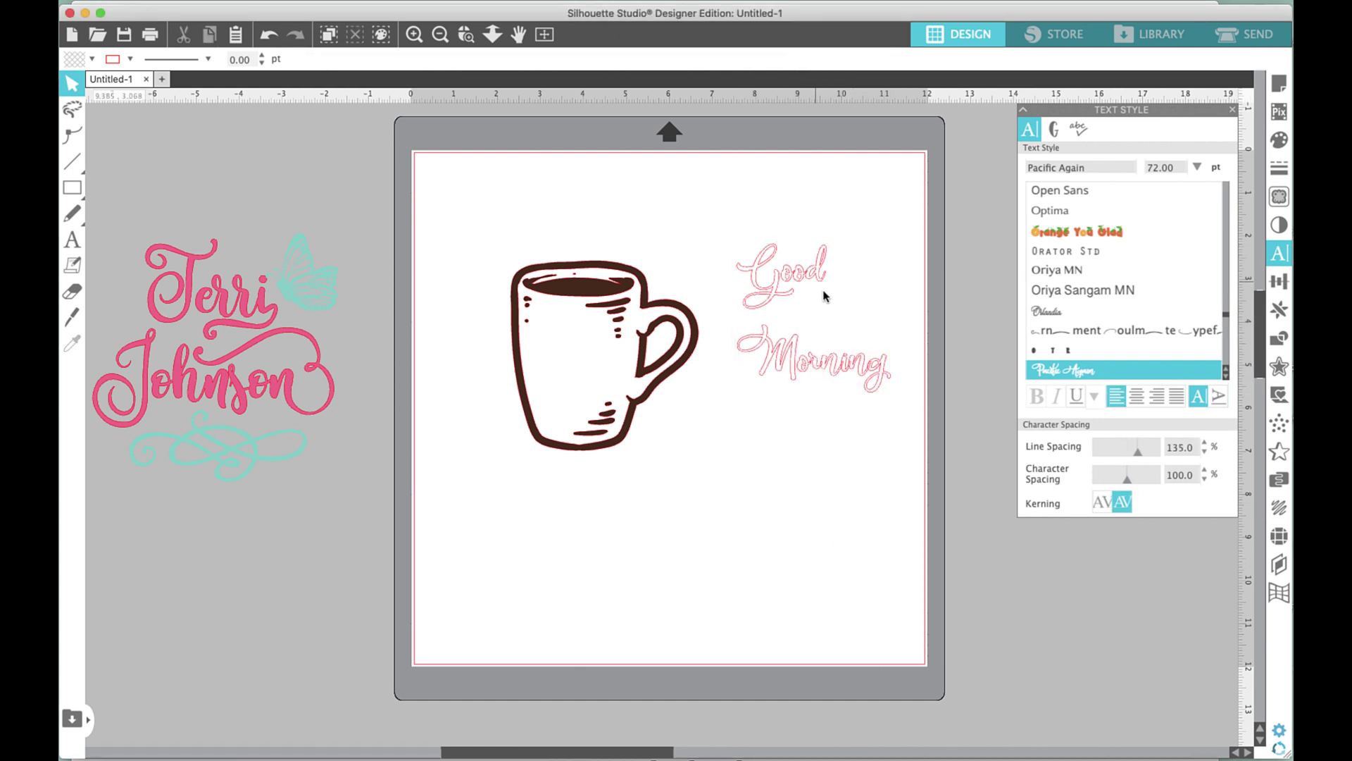
{"action": "left_click_drag", "start_coordinate": [817, 371], "coordinate": [781, 423]}
{"action": "left_click", "coordinate": [852, 275]}
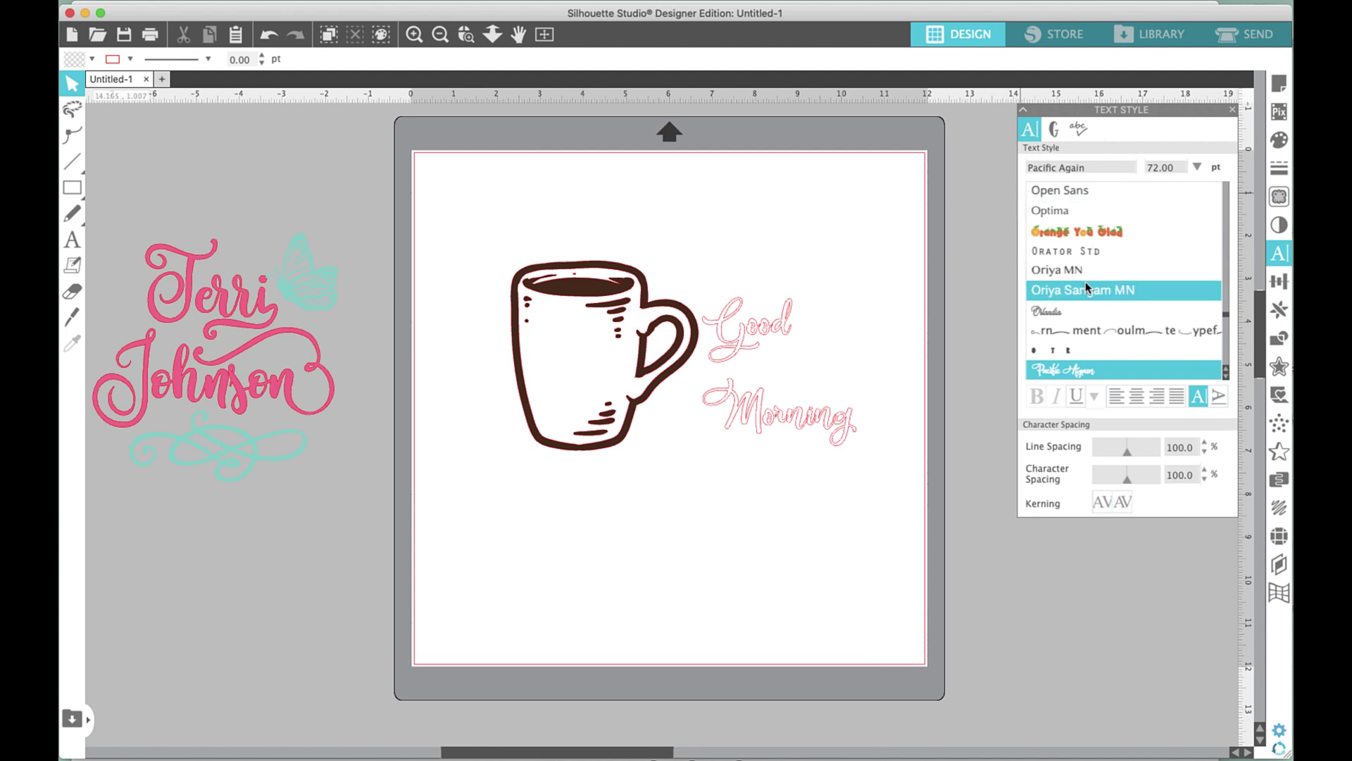
Browse the Pacific Again glyphs, then return to the font and spacing settings.
{"action": "scroll", "coordinate": [1121, 327], "scroll_direction": "down", "scroll_amount": 5}
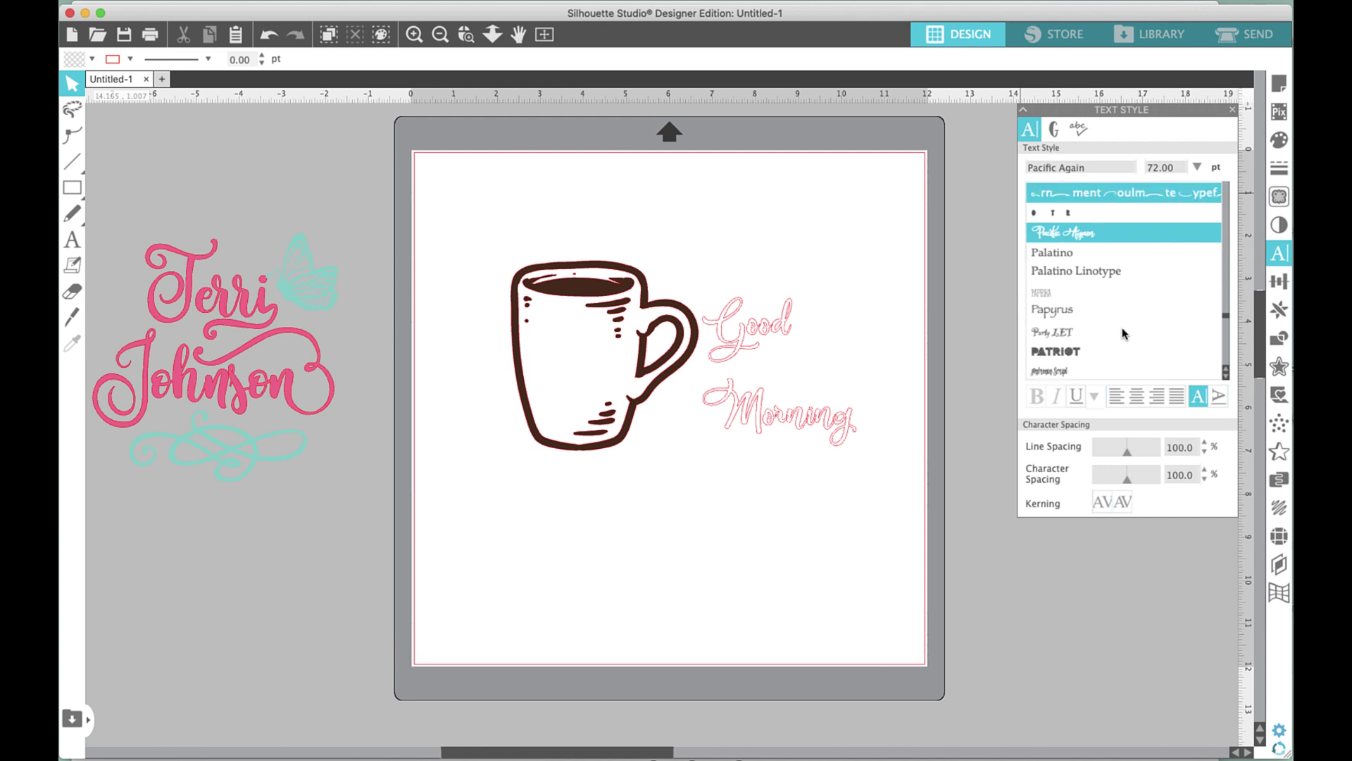
{"action": "scroll", "coordinate": [1124, 333], "scroll_direction": "up", "scroll_amount": 2}
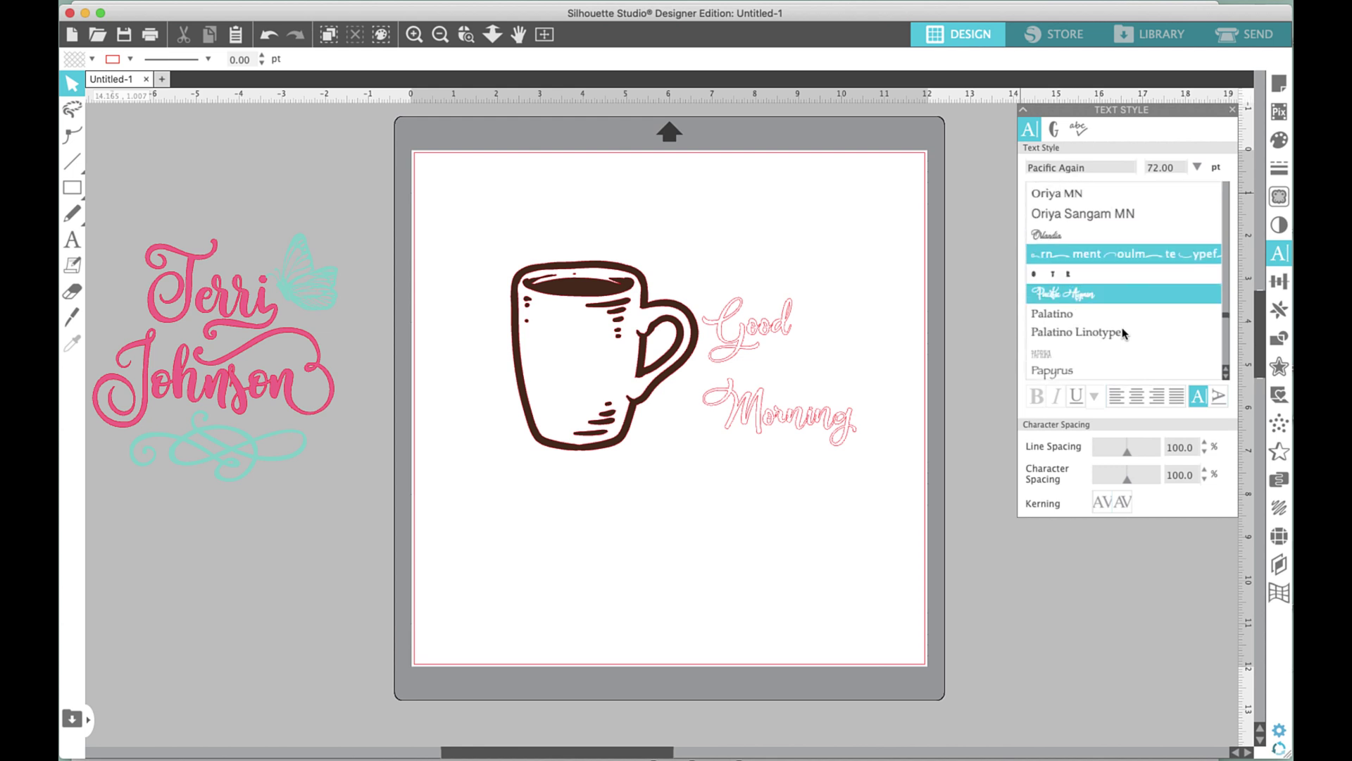
{"action": "left_click", "coordinate": [1054, 132]}
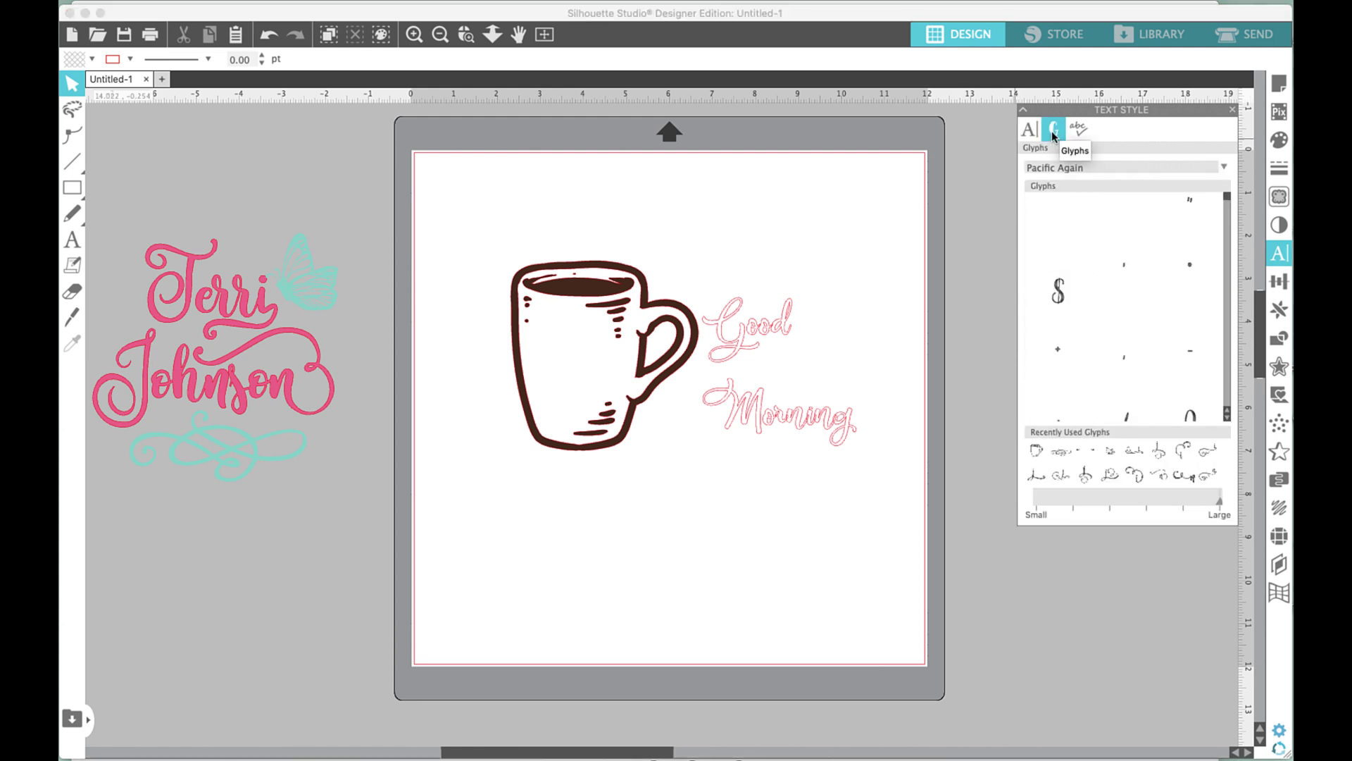
{"action": "left_click_drag", "start_coordinate": [1228, 204], "coordinate": [1227, 414]}
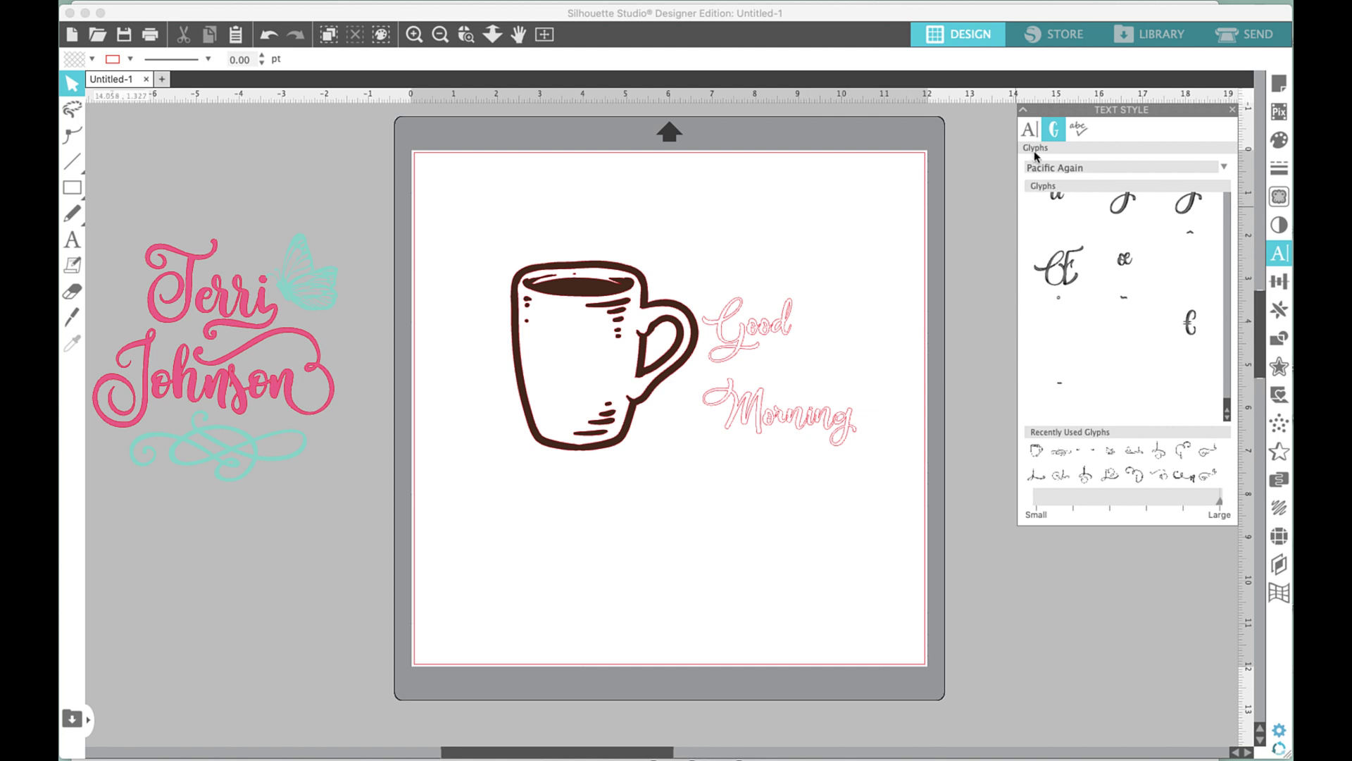
{"action": "left_click", "coordinate": [1030, 130]}
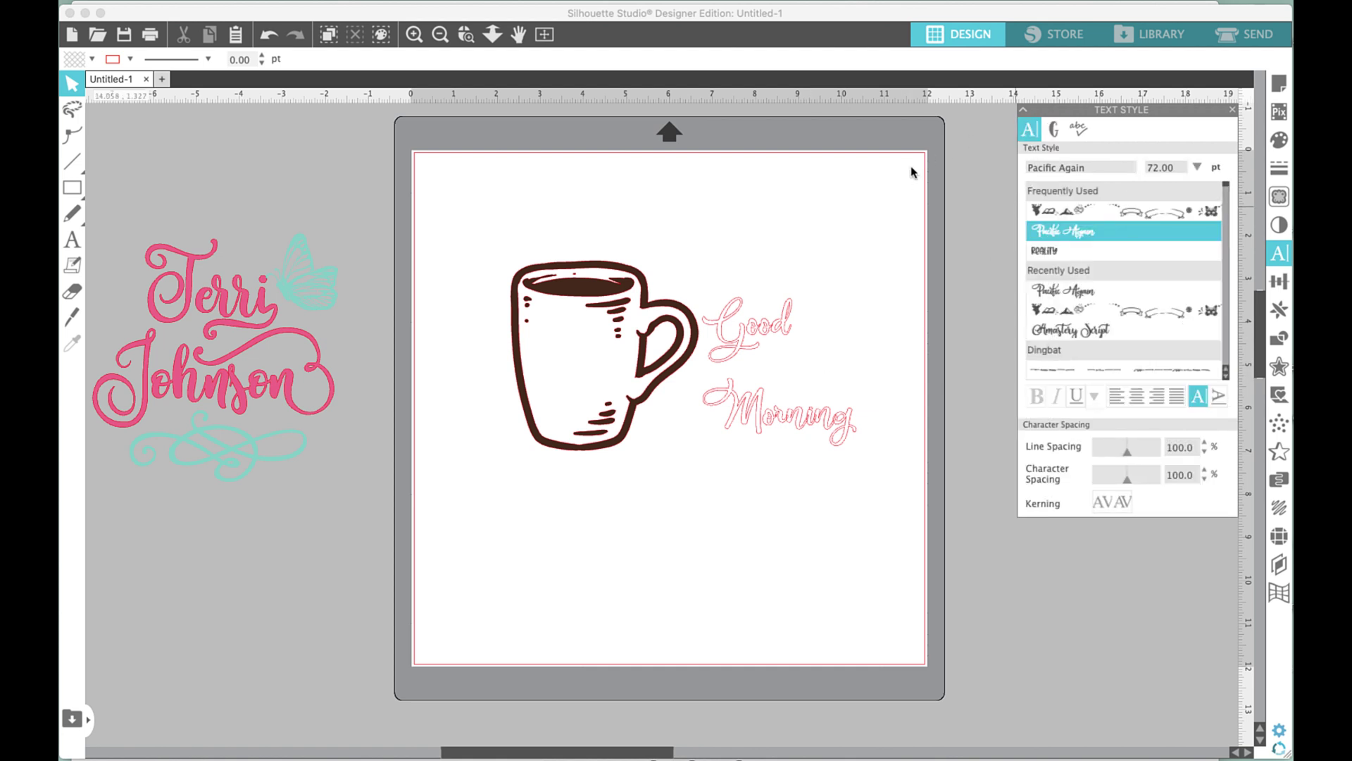
Ungroup the Good Morning text into separate 'Good' and 'Morning' pieces.
{"action": "left_click", "coordinate": [768, 323]}
{"action": "right_click", "coordinate": [767, 323]}
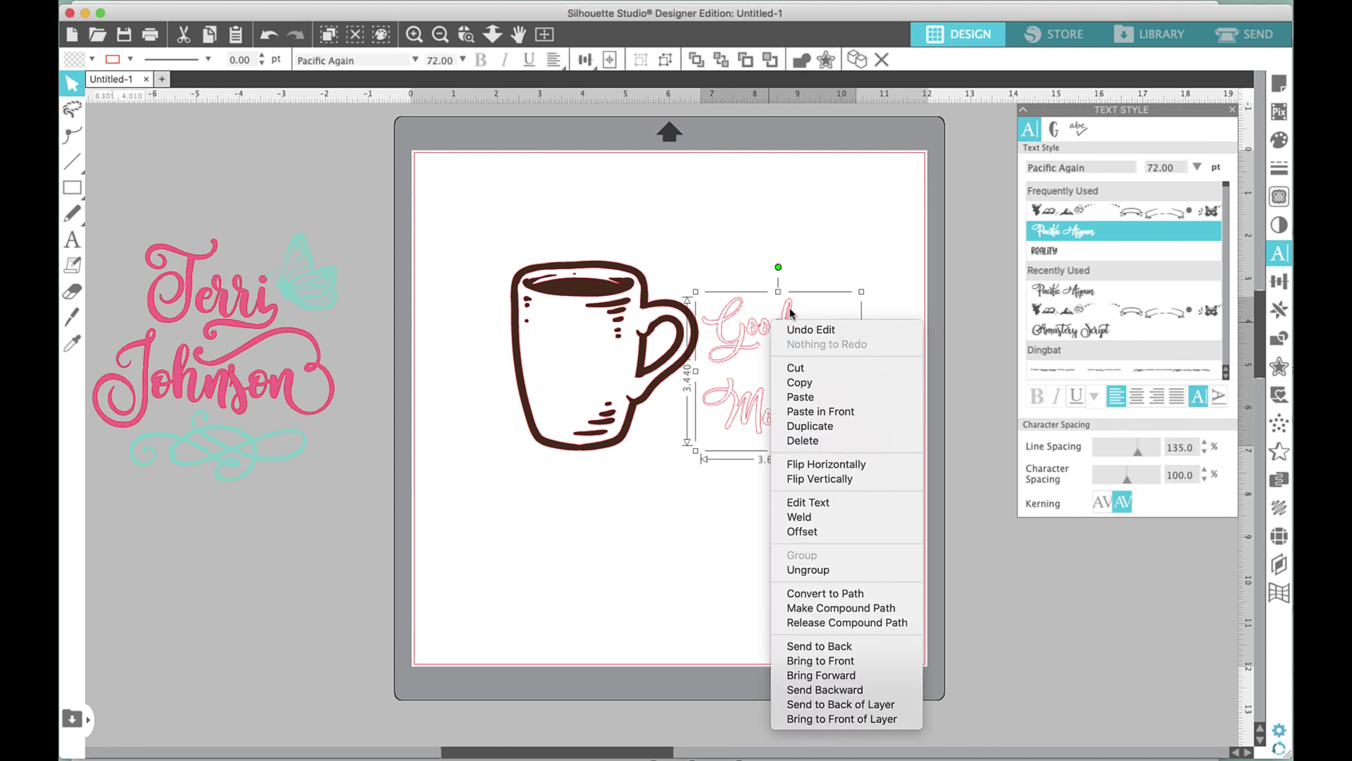
{"action": "left_click", "coordinate": [843, 519]}
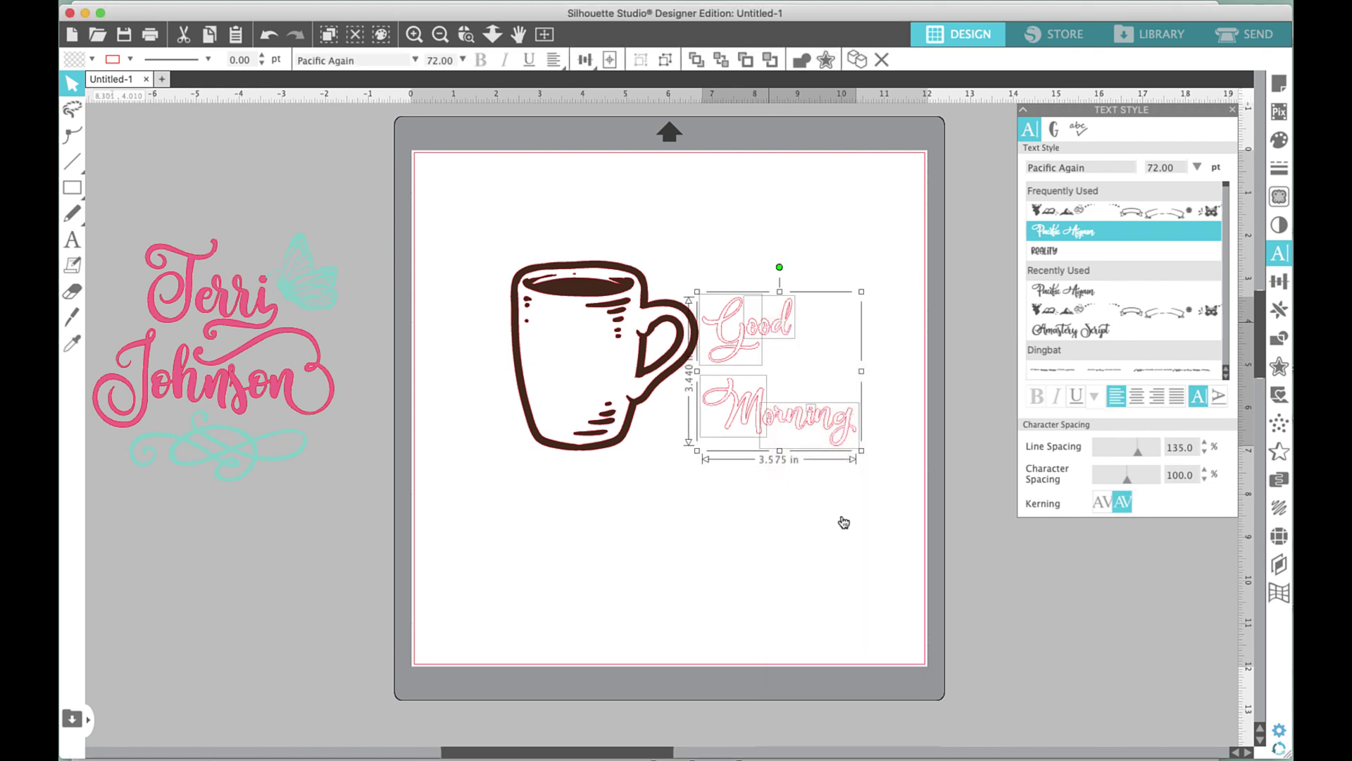
{"action": "left_click", "coordinate": [804, 369]}
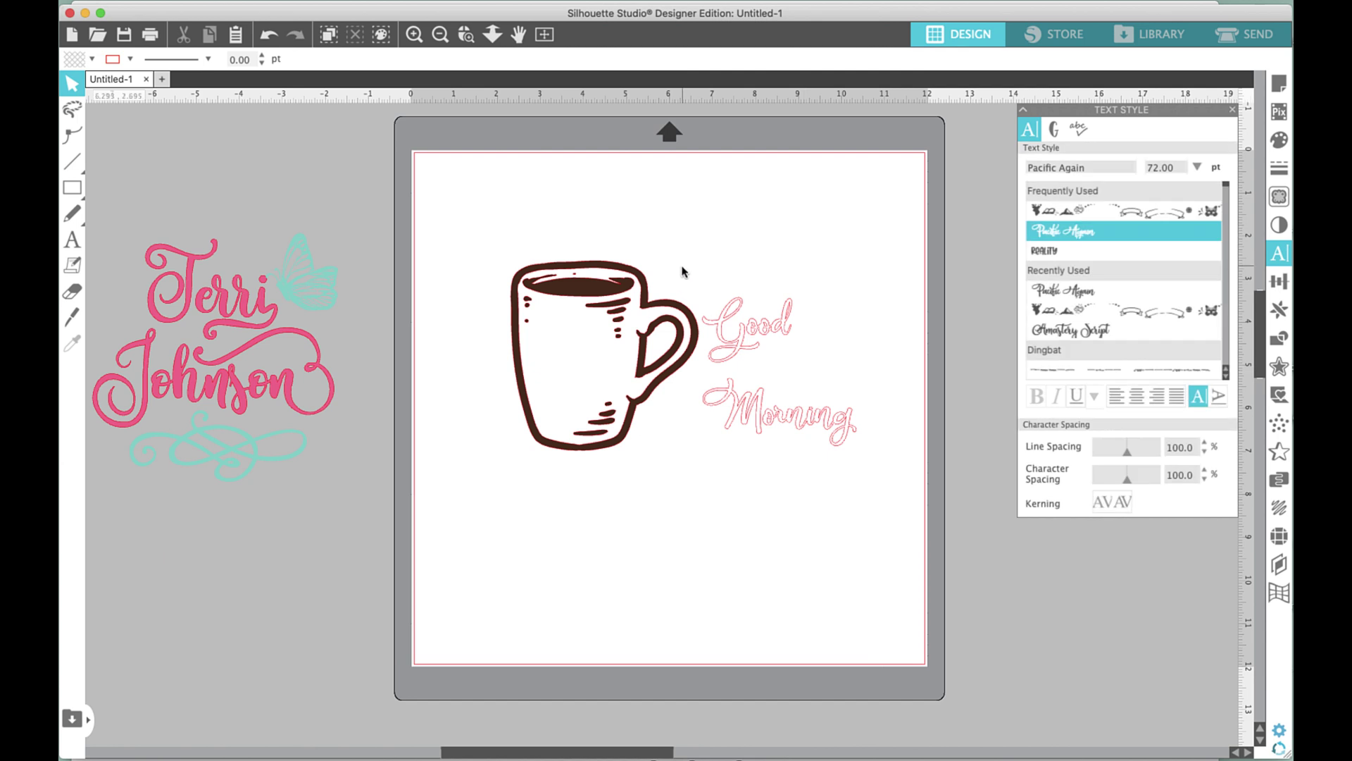
{"action": "left_click_drag", "start_coordinate": [682, 266], "coordinate": [845, 314]}
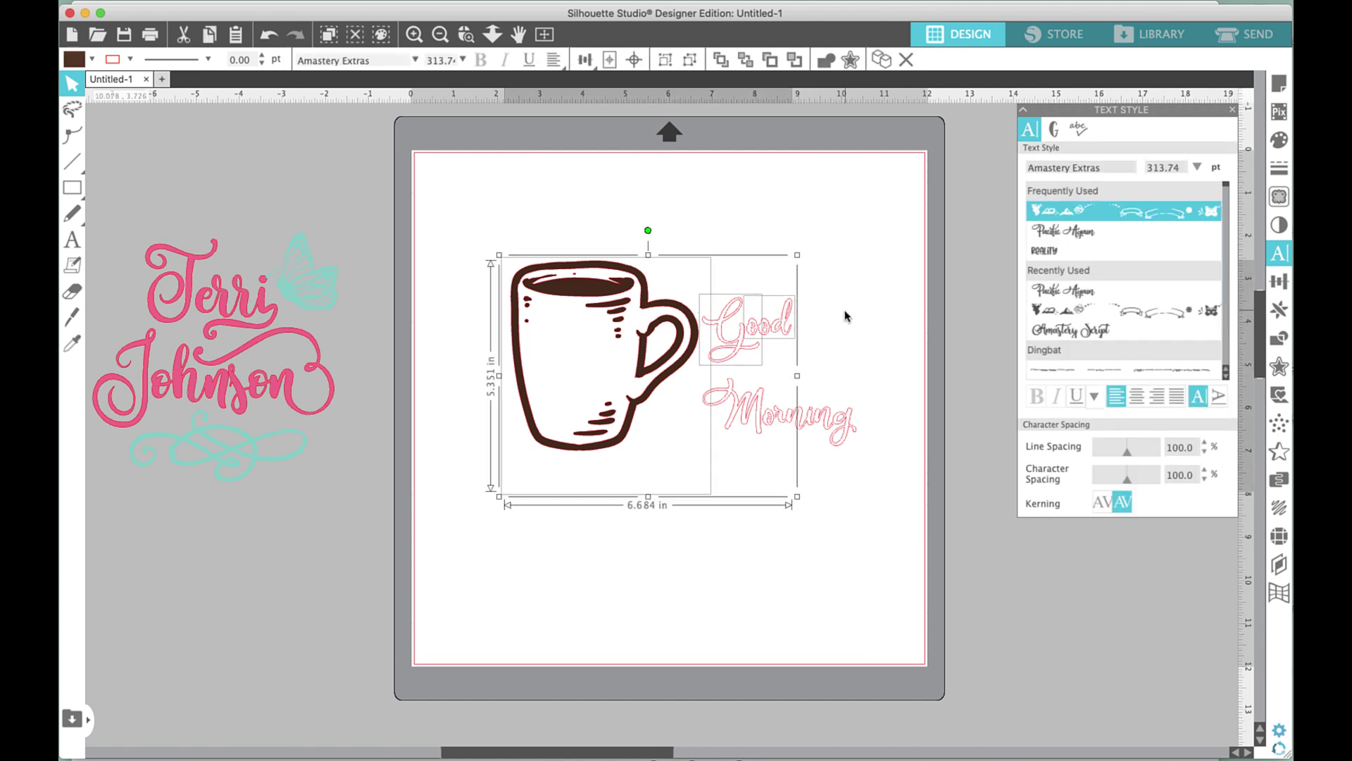
{"action": "left_click", "coordinate": [620, 436], "text": "shift"}
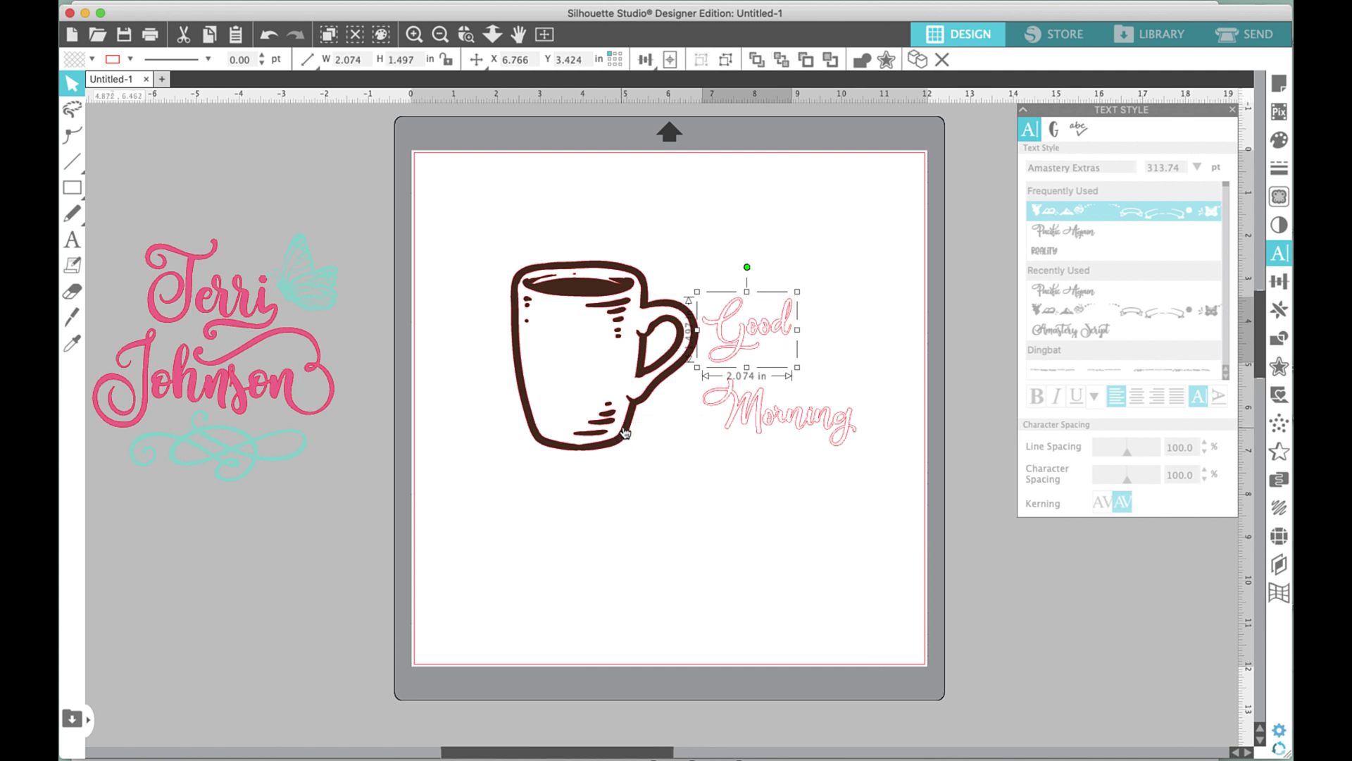
{"action": "left_click", "coordinate": [693, 383]}
Fill both 'Morning' and 'Good' dark brown to match the mug.
{"action": "left_click", "coordinate": [855, 413]}
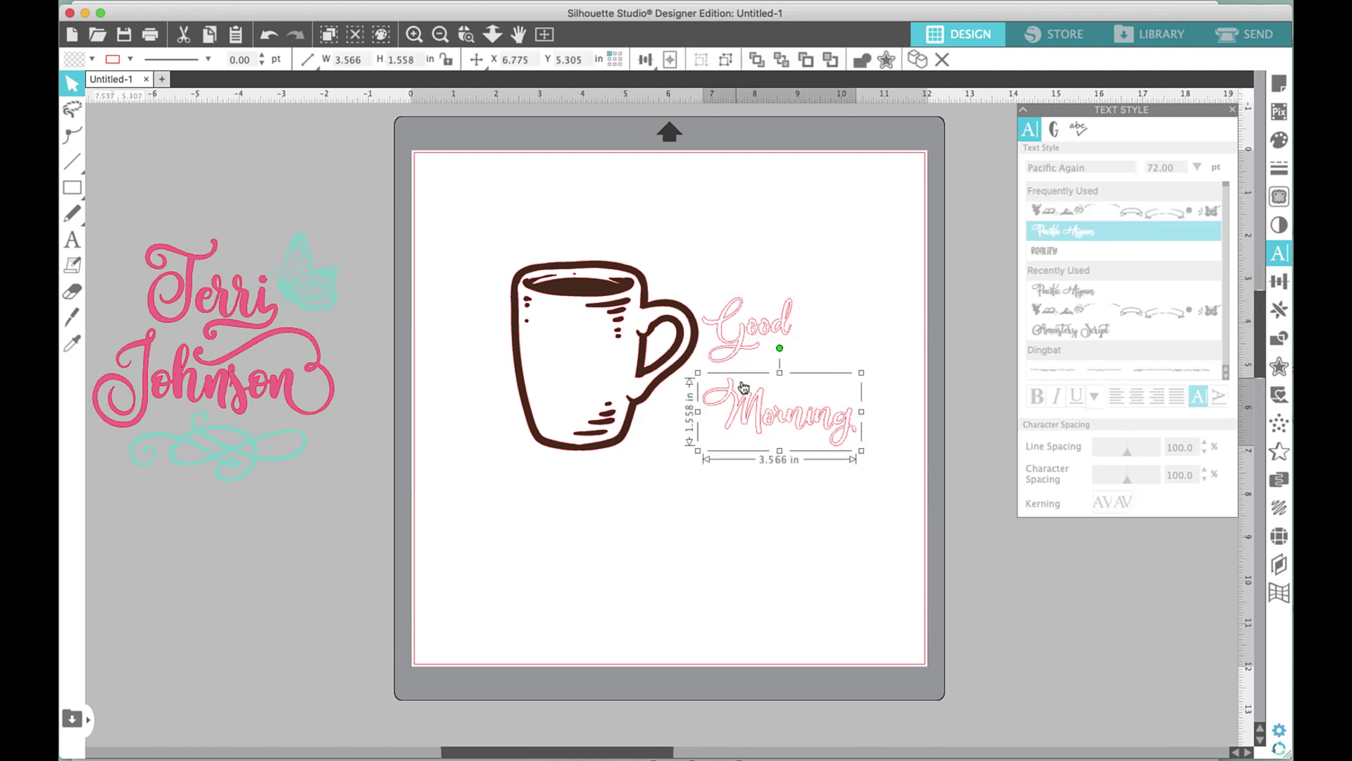
{"action": "left_click", "coordinate": [91, 59]}
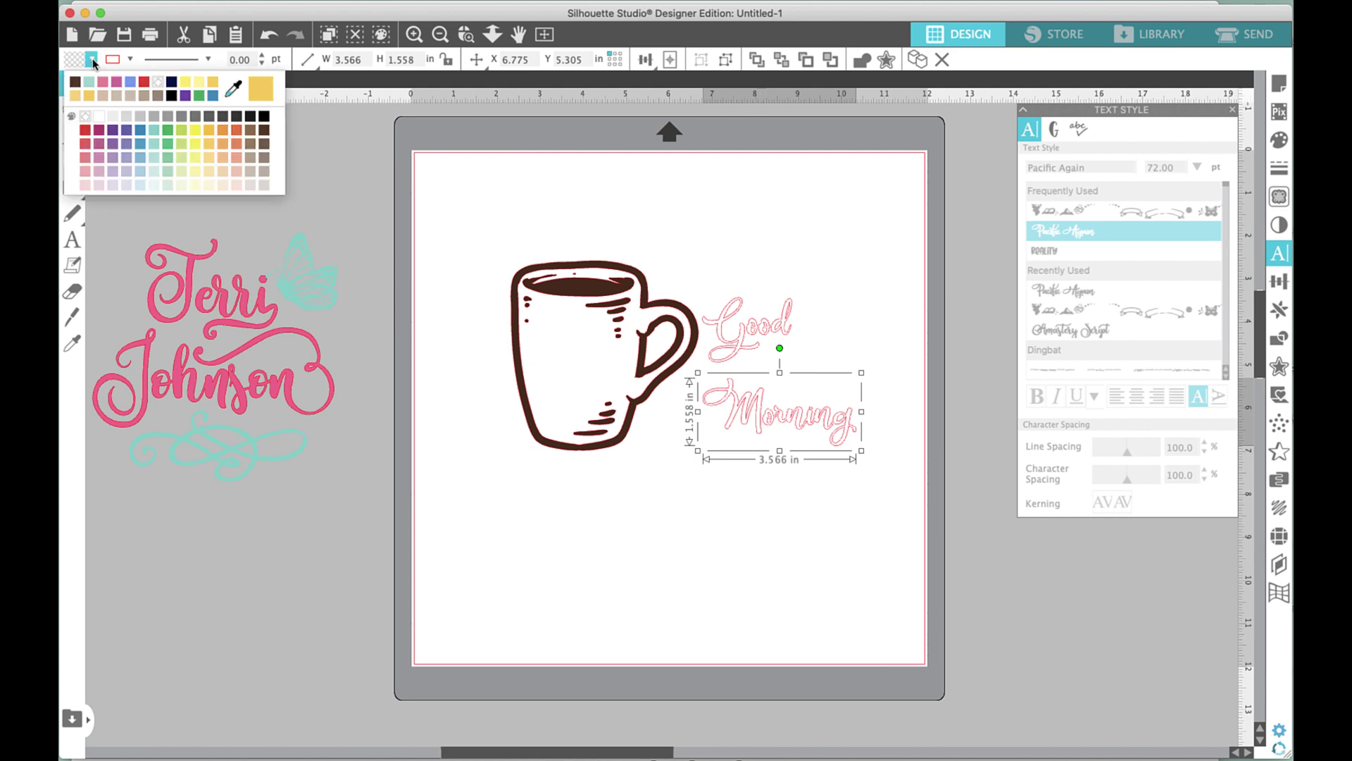
{"action": "left_click", "coordinate": [75, 81]}
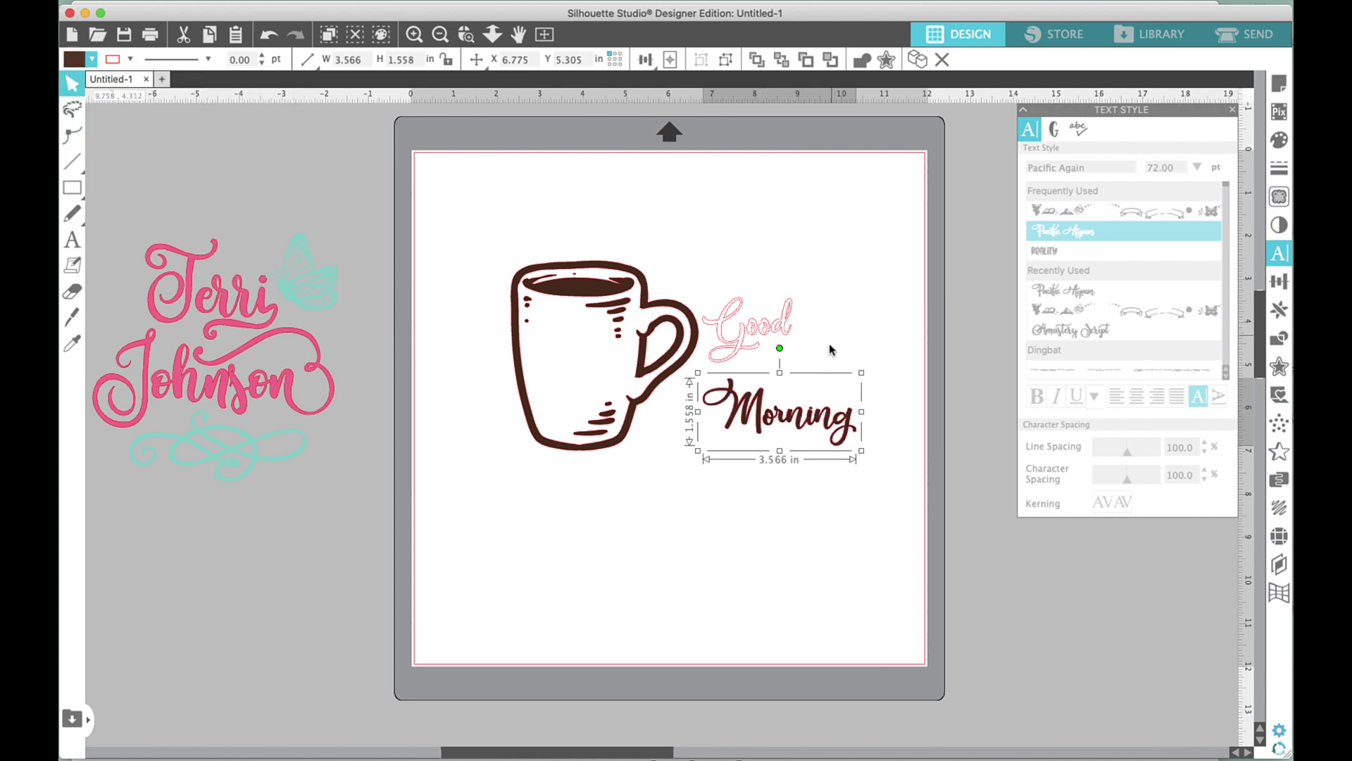
{"action": "left_click", "coordinate": [737, 321]}
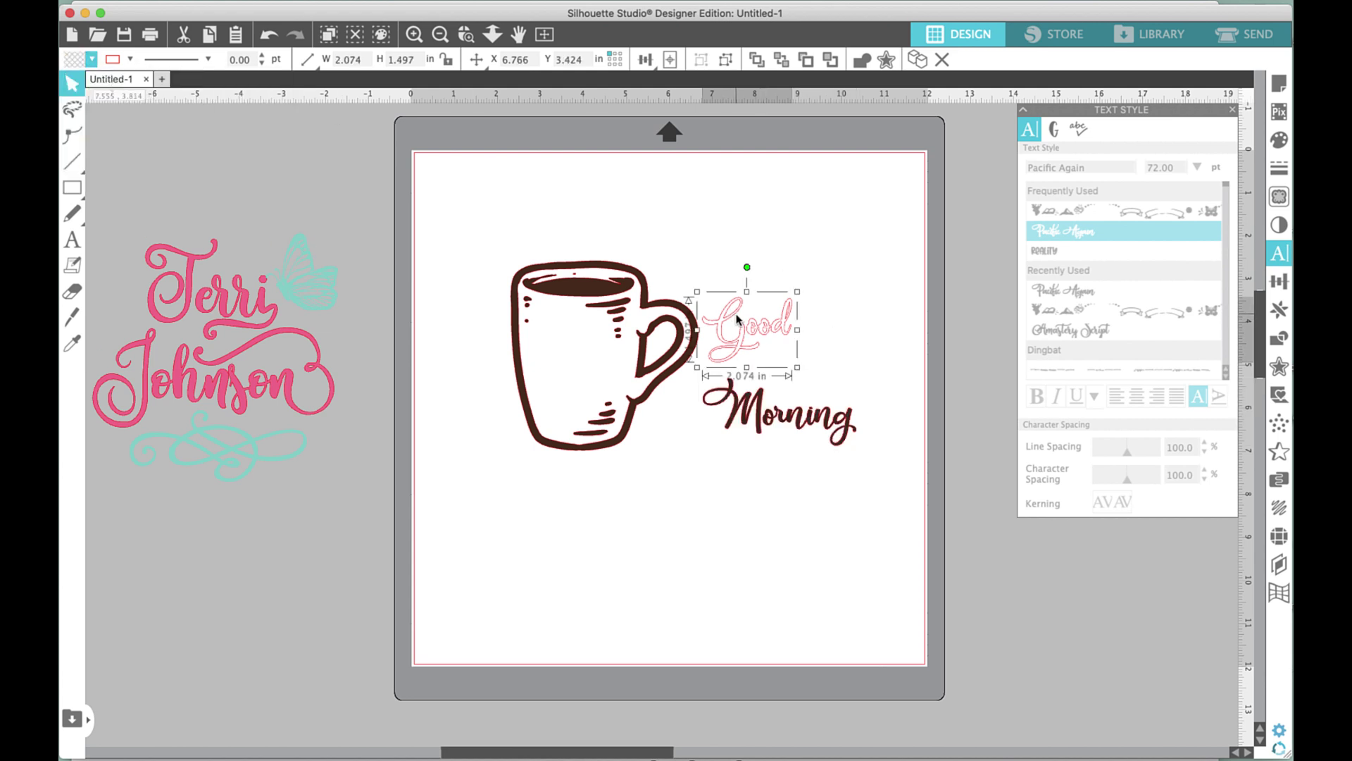
{"action": "left_click", "coordinate": [91, 60]}
{"action": "left_click", "coordinate": [76, 83]}
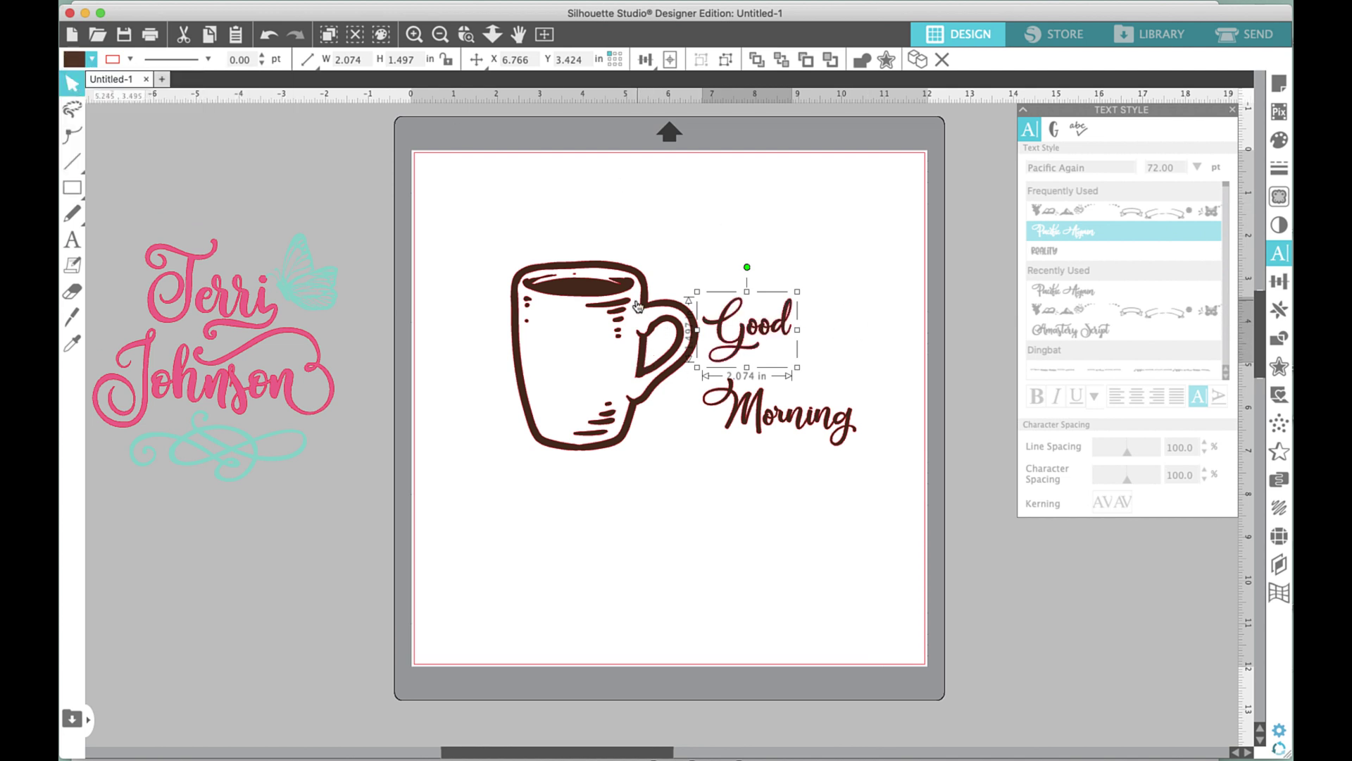
{"action": "left_click", "coordinate": [648, 282]}
Shrink the mug to about 3.2 × 3.6 in, placing it right of Good with Morning beneath.
{"action": "left_click_drag", "start_coordinate": [713, 255], "coordinate": [639, 325]}
{"action": "left_click_drag", "start_coordinate": [745, 329], "coordinate": [685, 338]}
{"action": "left_click_drag", "start_coordinate": [590, 389], "coordinate": [827, 316]}
{"action": "left_click", "coordinate": [806, 368]}
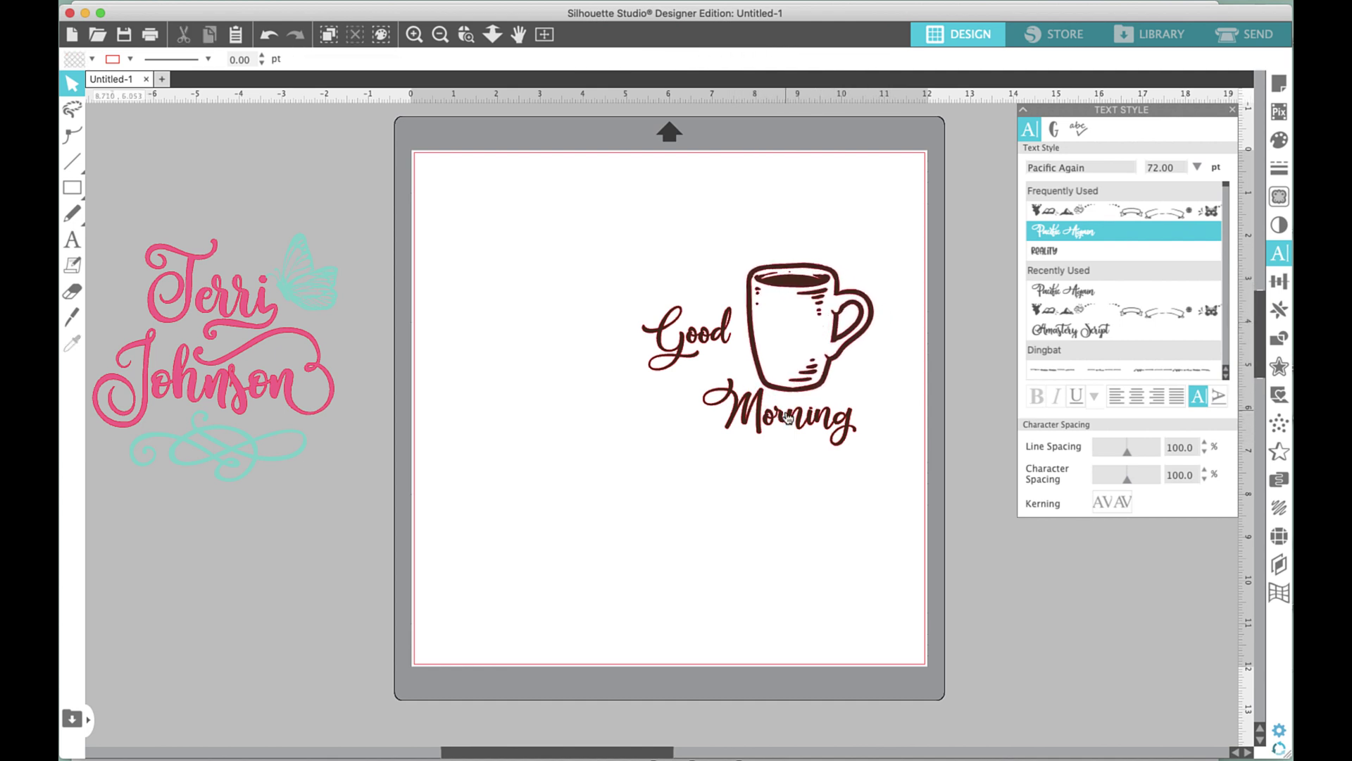
{"action": "left_click_drag", "start_coordinate": [788, 418], "coordinate": [755, 408]}
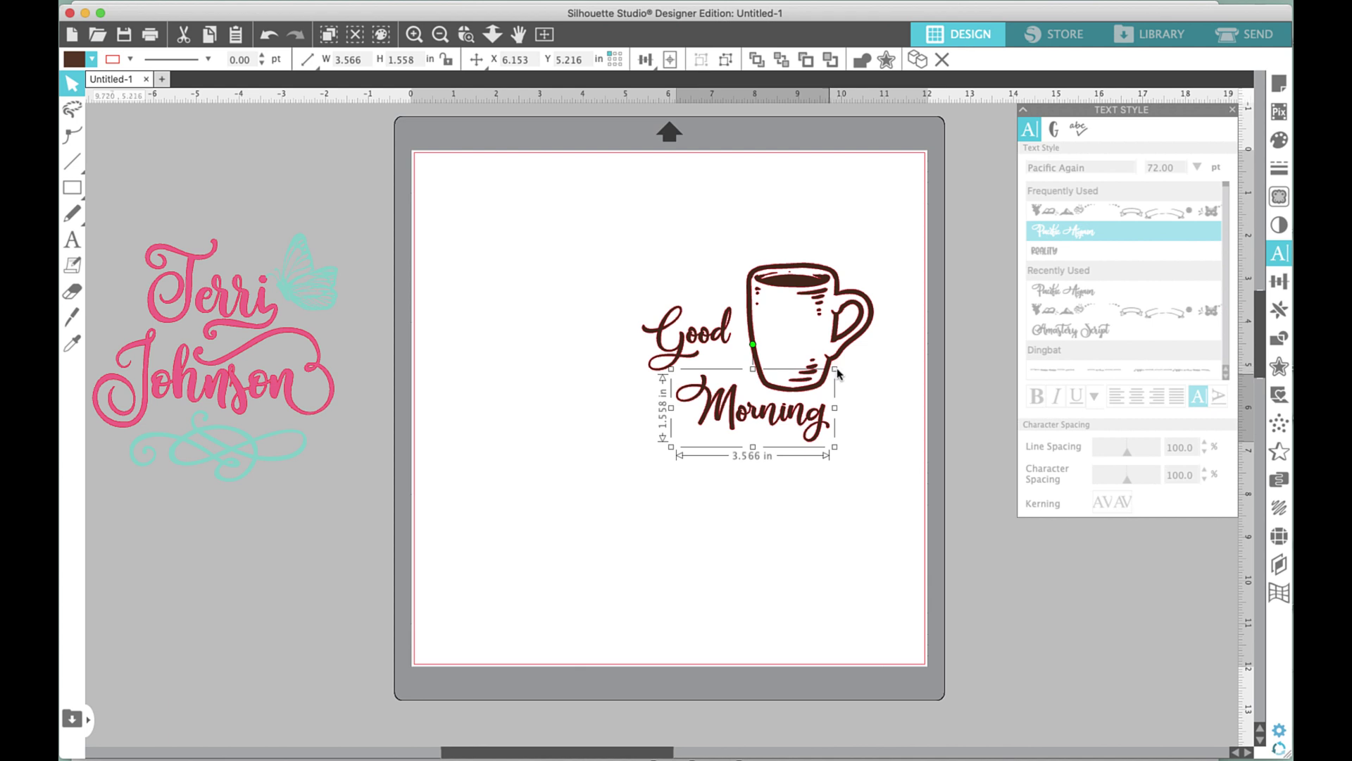
{"action": "left_click_drag", "start_coordinate": [836, 369], "coordinate": [852, 357]}
{"action": "left_click_drag", "start_coordinate": [644, 319], "coordinate": [617, 276]}
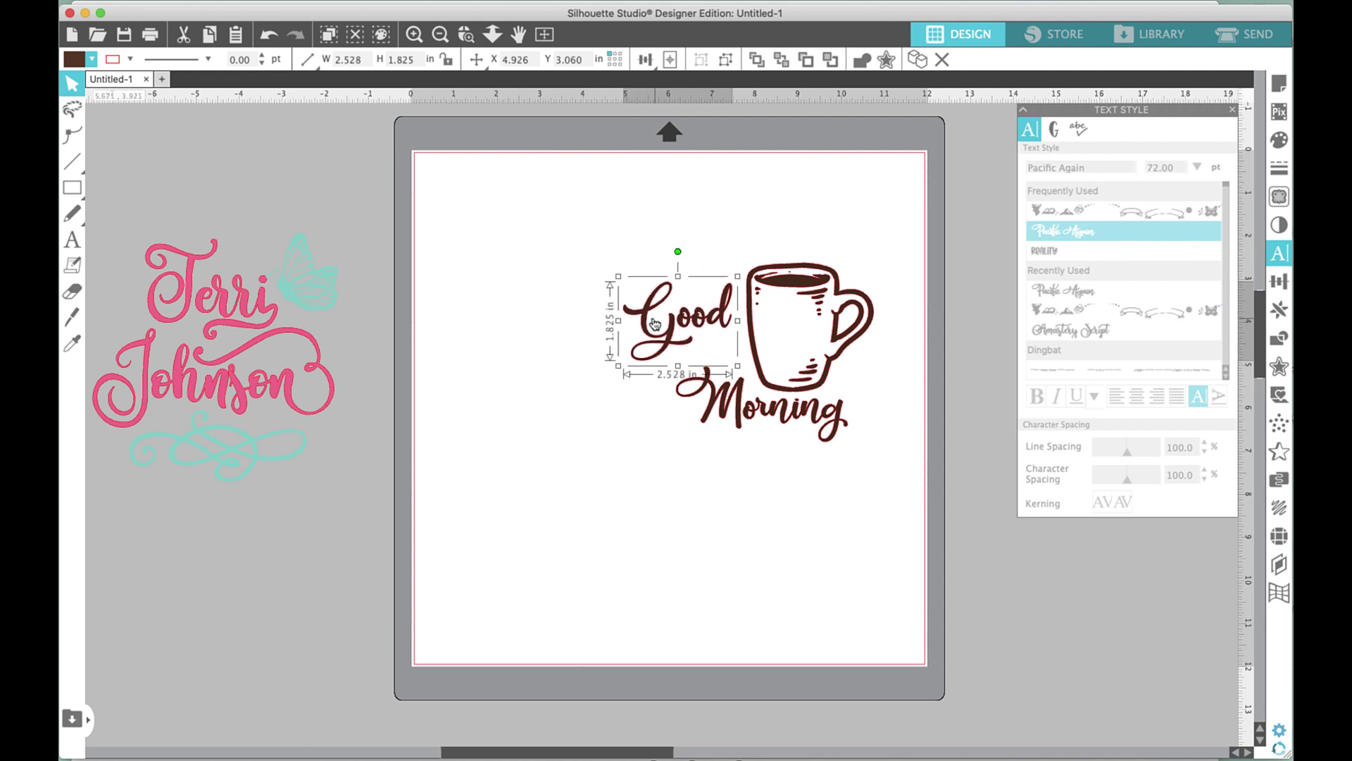
{"action": "left_click_drag", "start_coordinate": [667, 328], "coordinate": [672, 328]}
{"action": "left_click_drag", "start_coordinate": [730, 415], "coordinate": [713, 414]}
{"action": "left_click", "coordinate": [572, 353]}
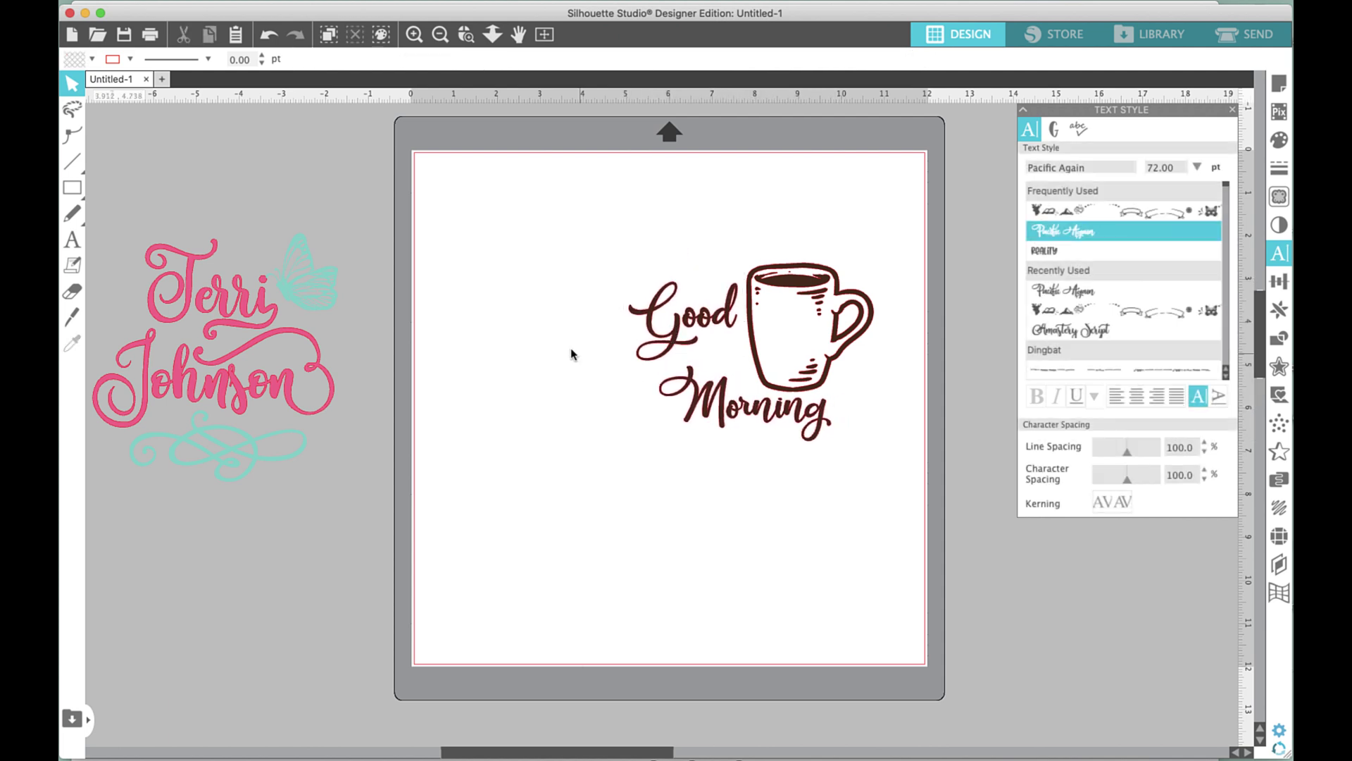
Group Good, Morning and the mug, and move the design off the mat lower left.
{"action": "left_click_drag", "start_coordinate": [576, 240], "coordinate": [874, 443]}
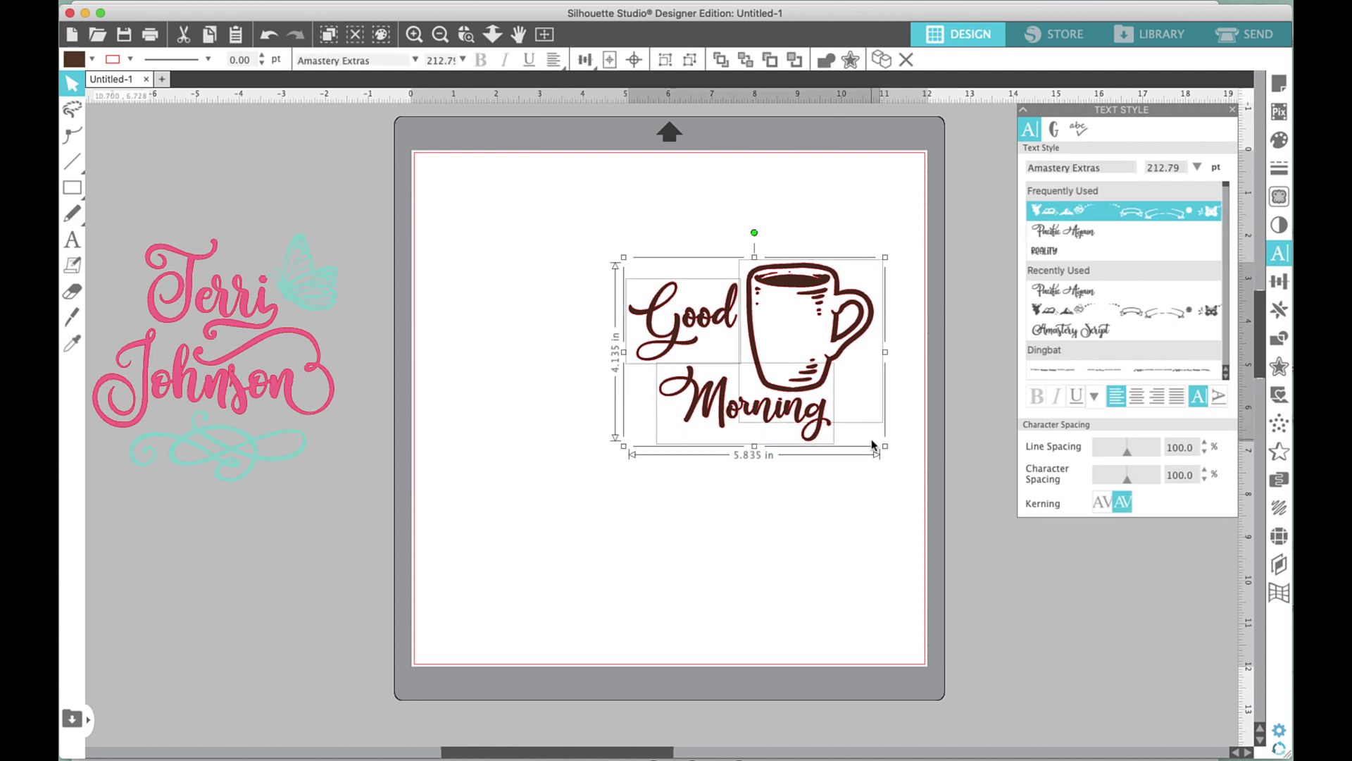
{"action": "key", "text": "super+g"}
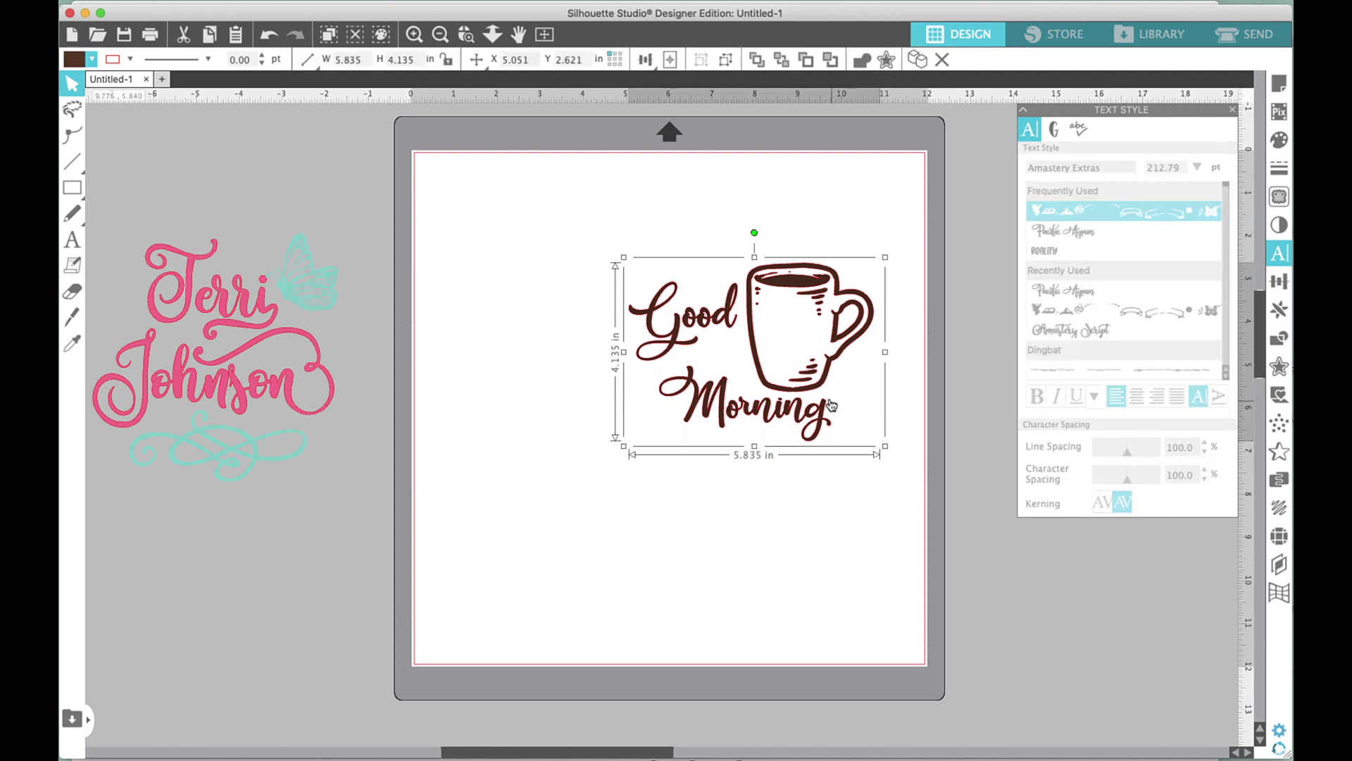
{"action": "left_click_drag", "start_coordinate": [816, 377], "coordinate": [299, 634]}
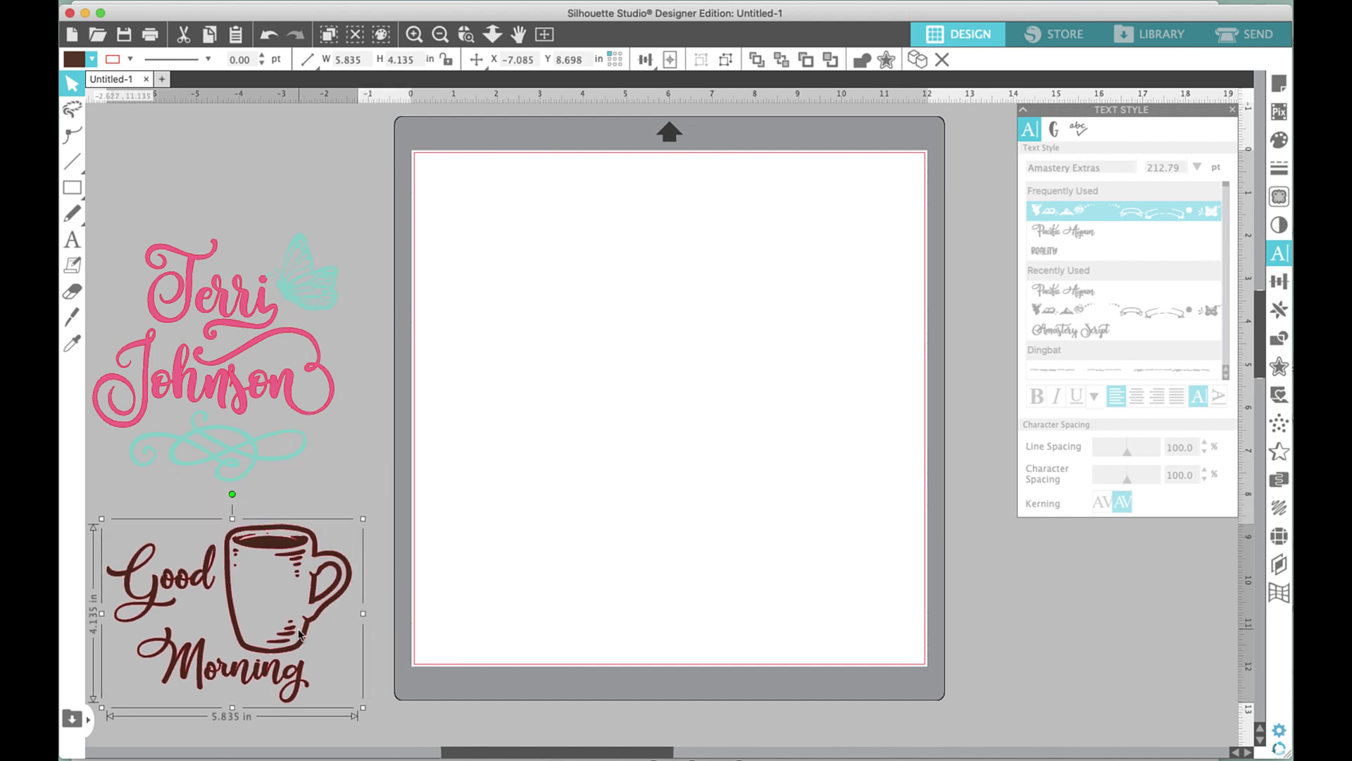
Clear the selection and start entering 'Vondey' as the font name.
{"action": "left_click", "coordinate": [784, 355]}
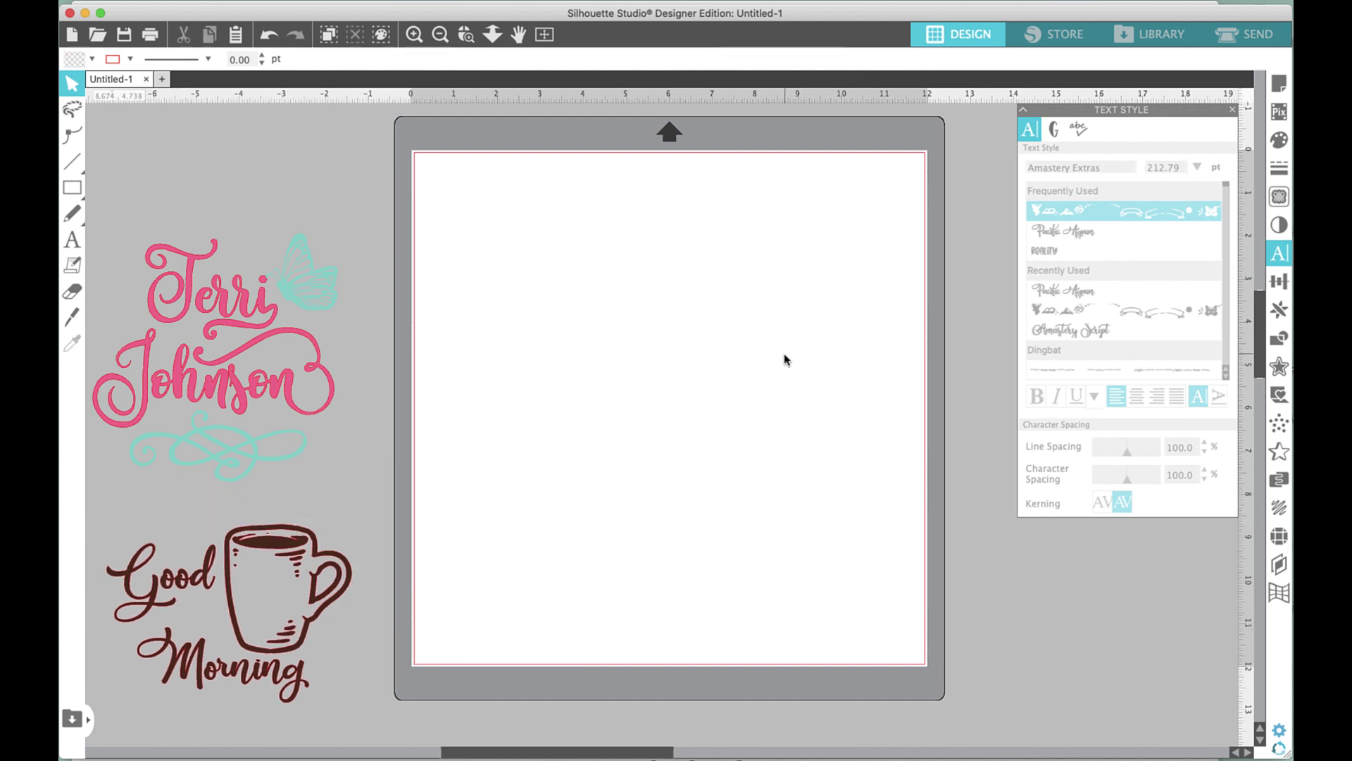
{"action": "left_click", "coordinate": [1092, 168]}
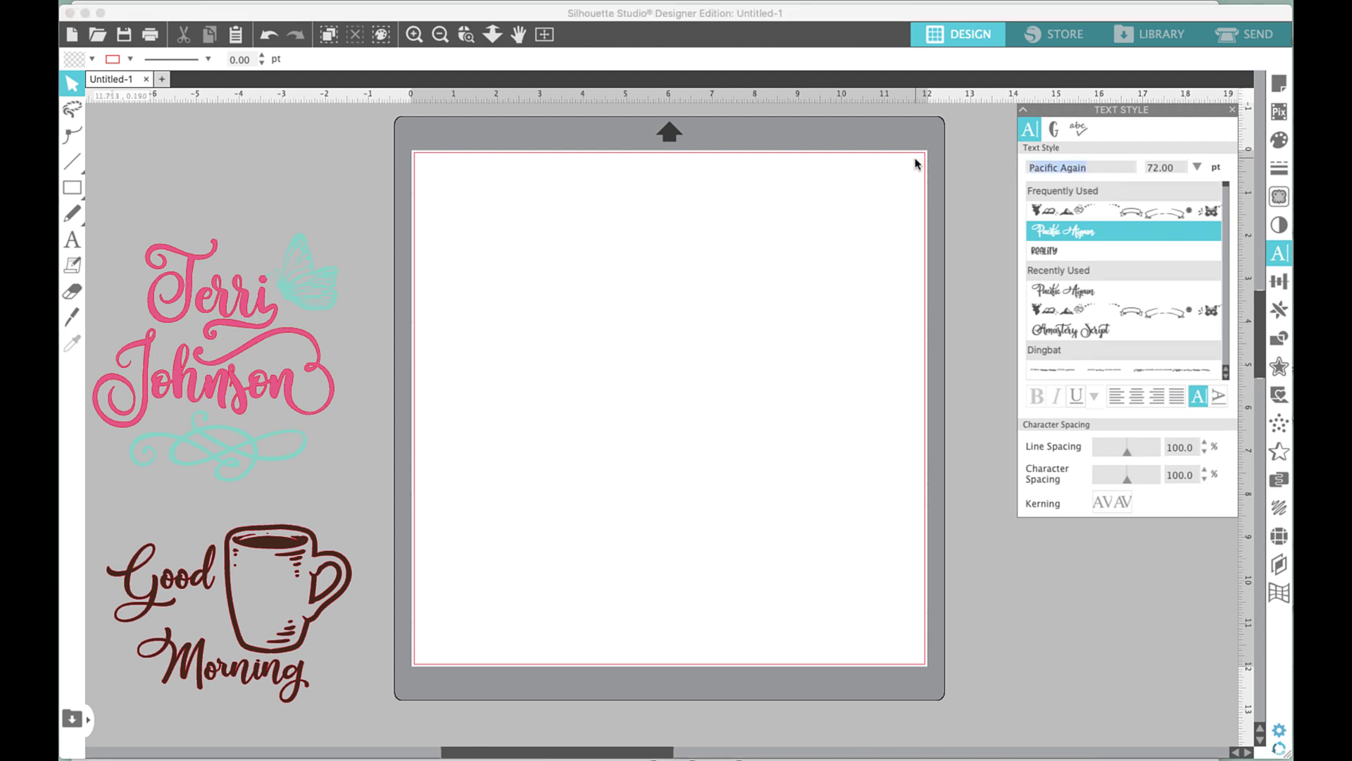
{"action": "type", "text": "Vondey"}
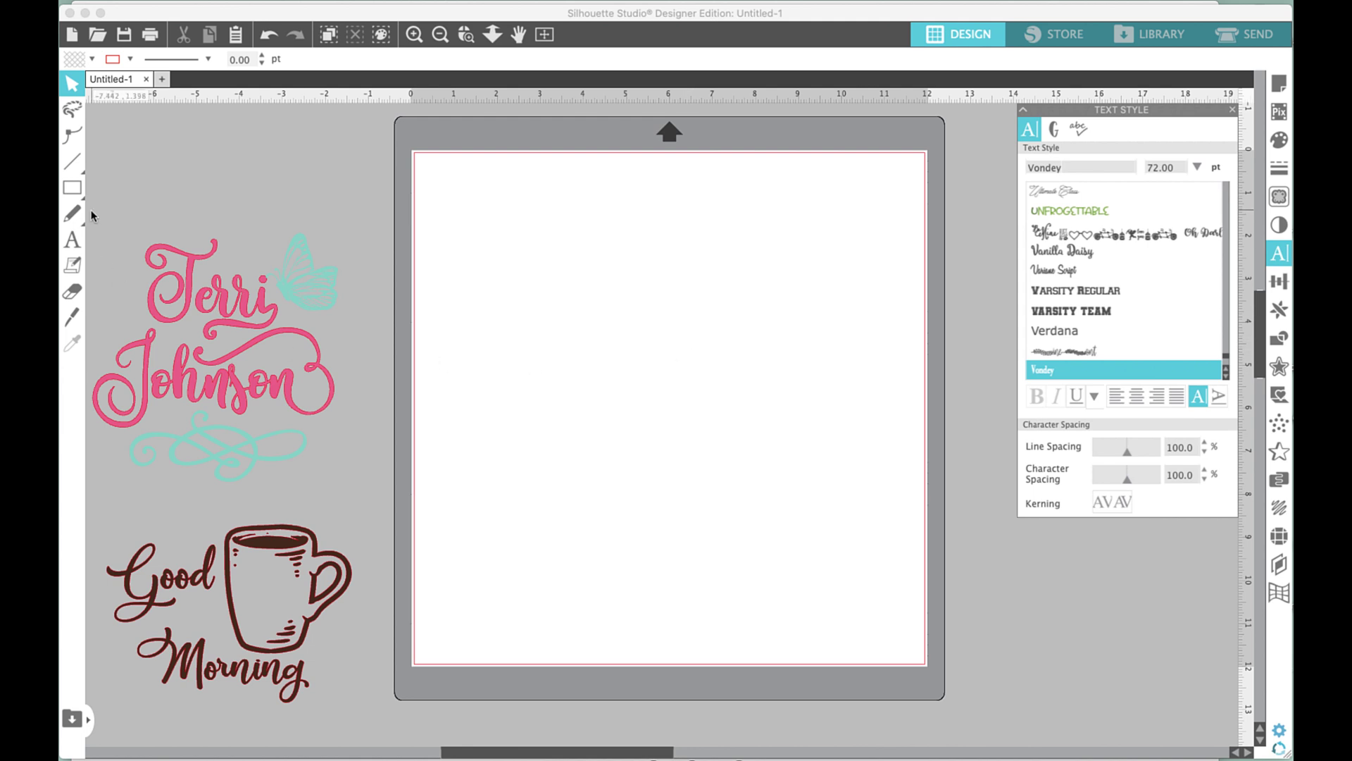
Try Vondey Ornaments, then settle on Vondey at 72 pt with the Text tool ready.
{"action": "left_click", "coordinate": [71, 240]}
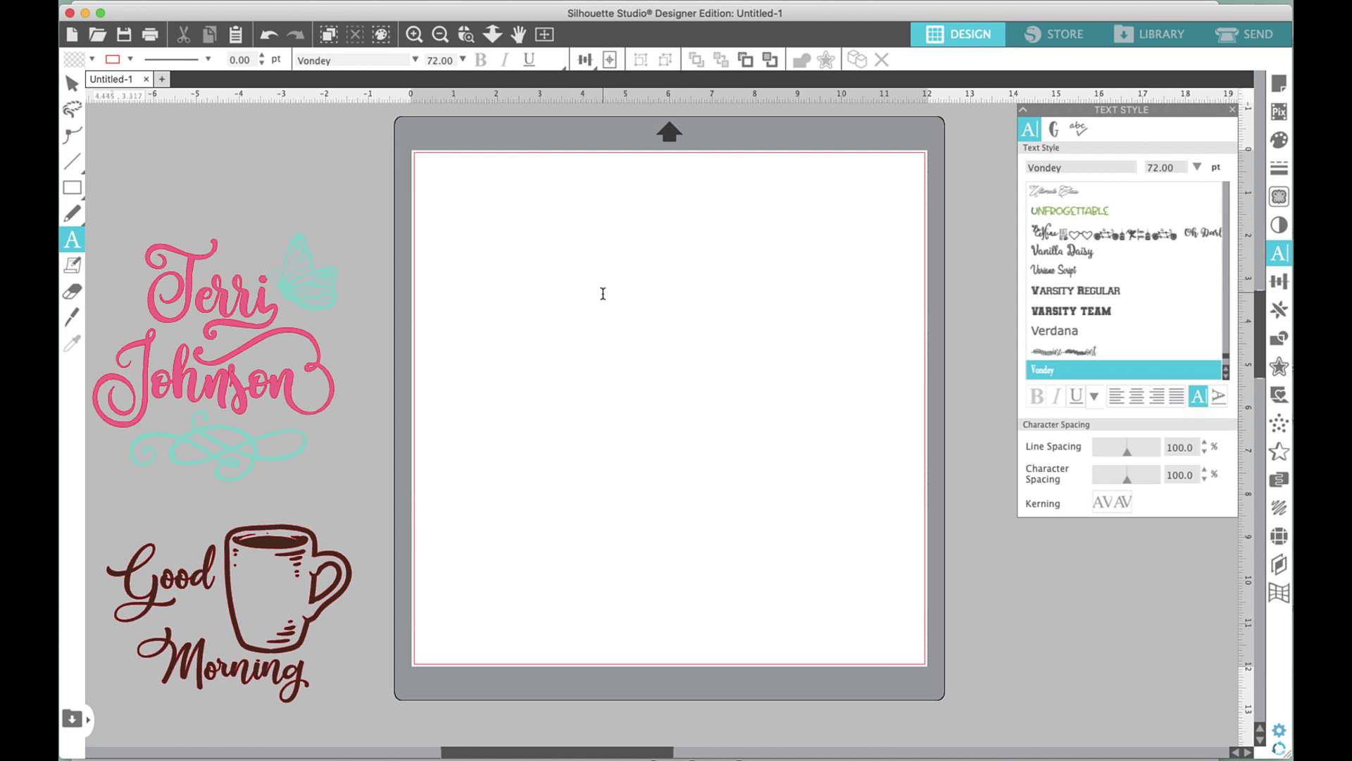
{"action": "left_click", "coordinate": [609, 297]}
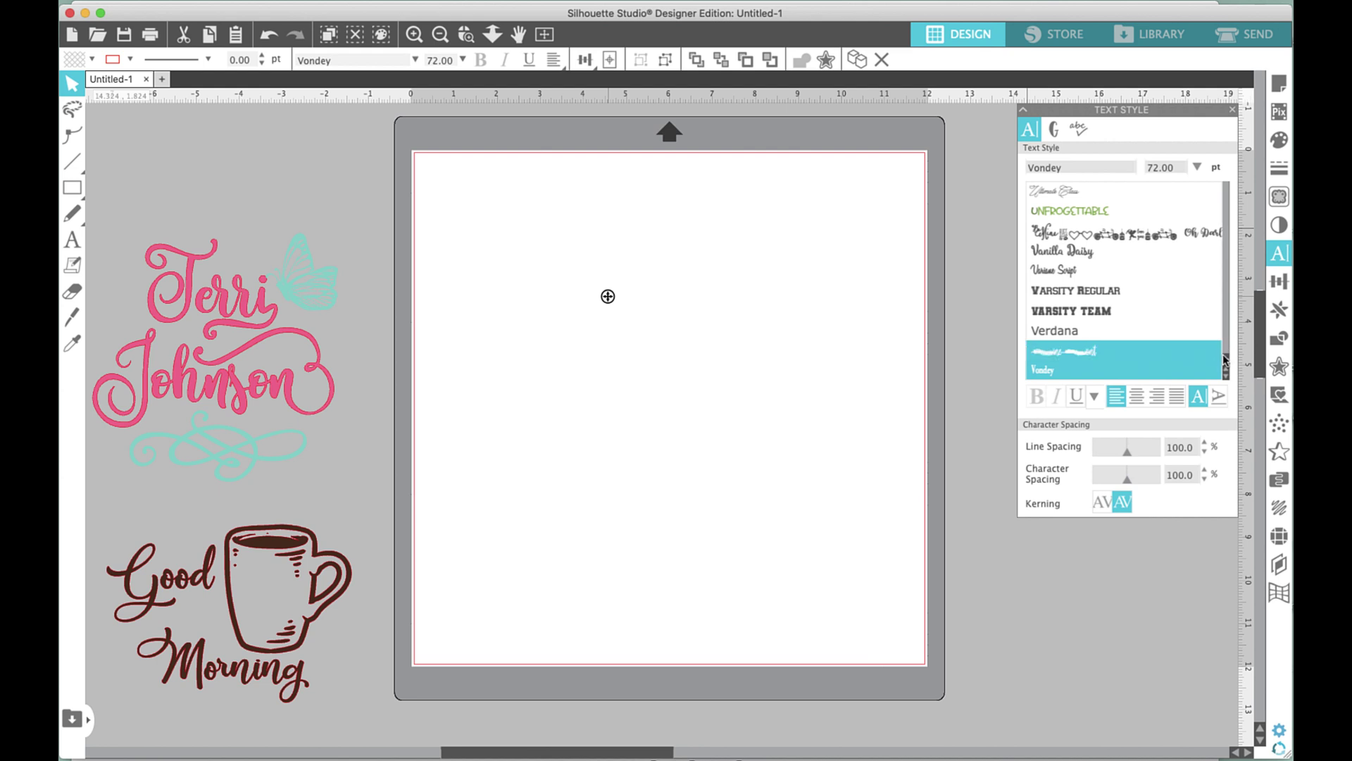
{"action": "left_click_drag", "start_coordinate": [1225, 359], "coordinate": [1225, 364]}
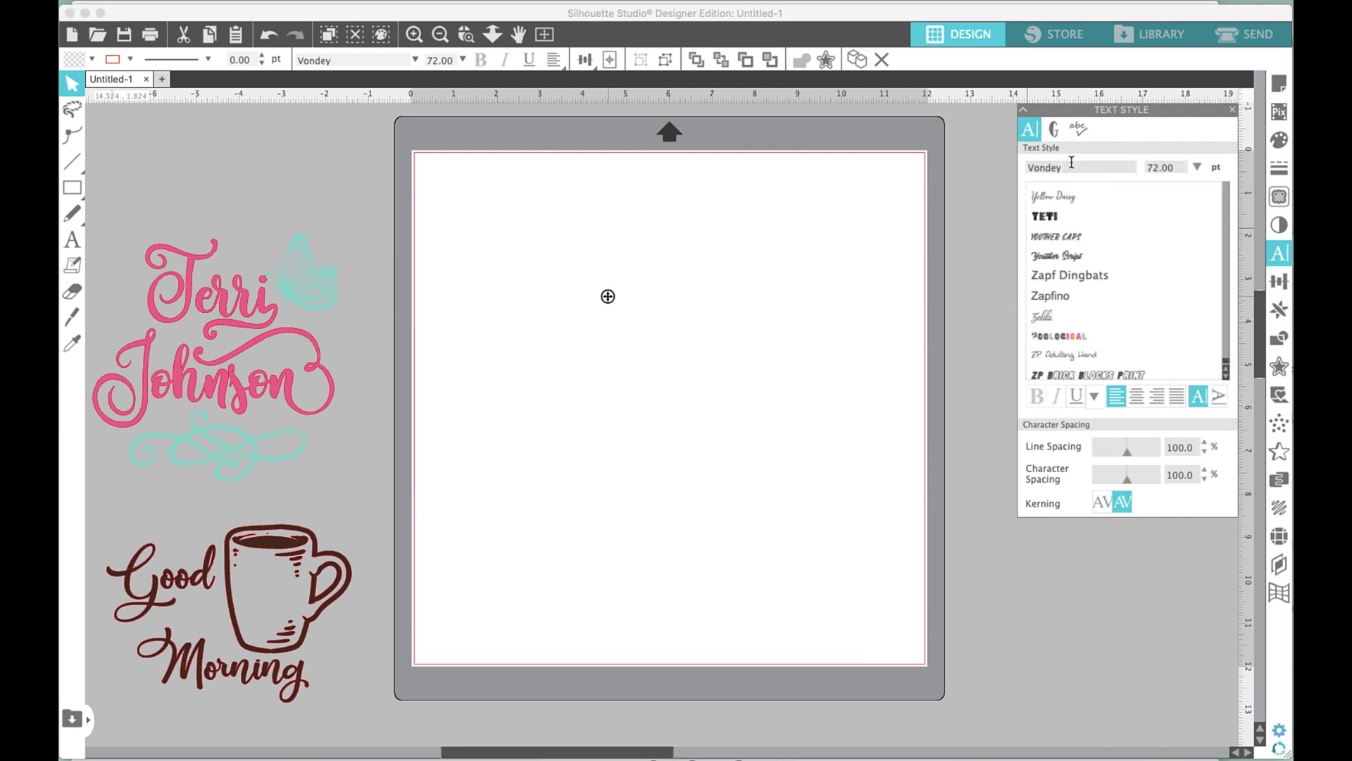
{"action": "scroll", "coordinate": [1034, 225], "scroll_direction": "up", "scroll_amount": 3}
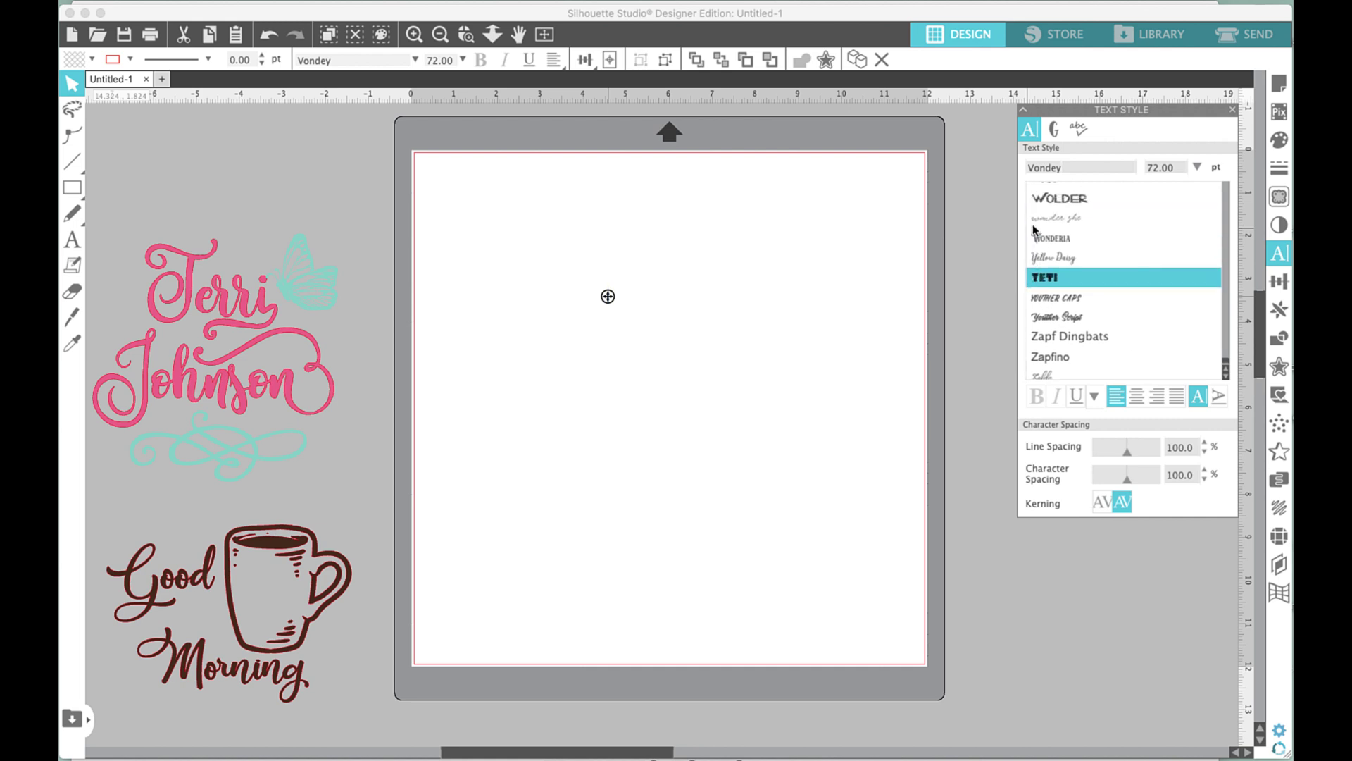
{"action": "scroll", "coordinate": [1034, 229], "scroll_direction": "up", "scroll_amount": 5}
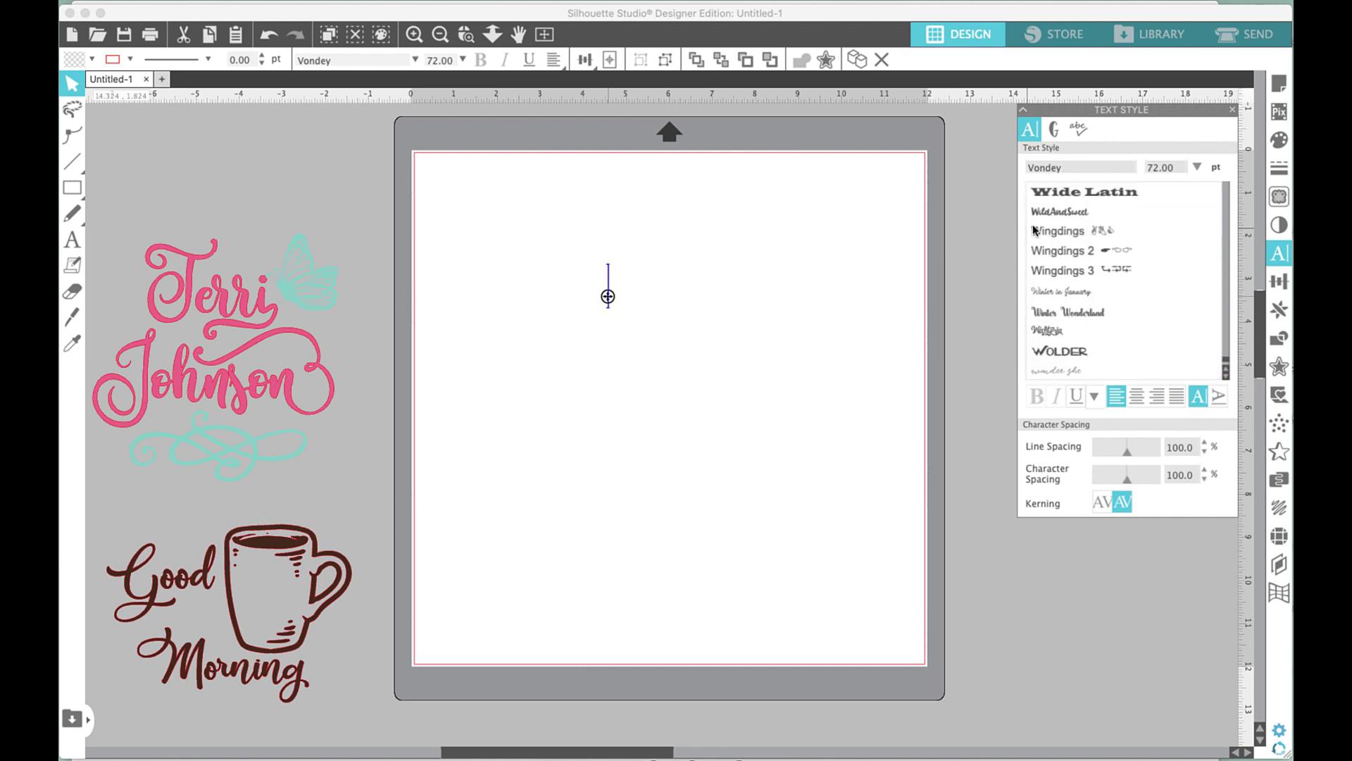
{"action": "scroll", "coordinate": [1035, 211], "scroll_direction": "up", "scroll_amount": 6}
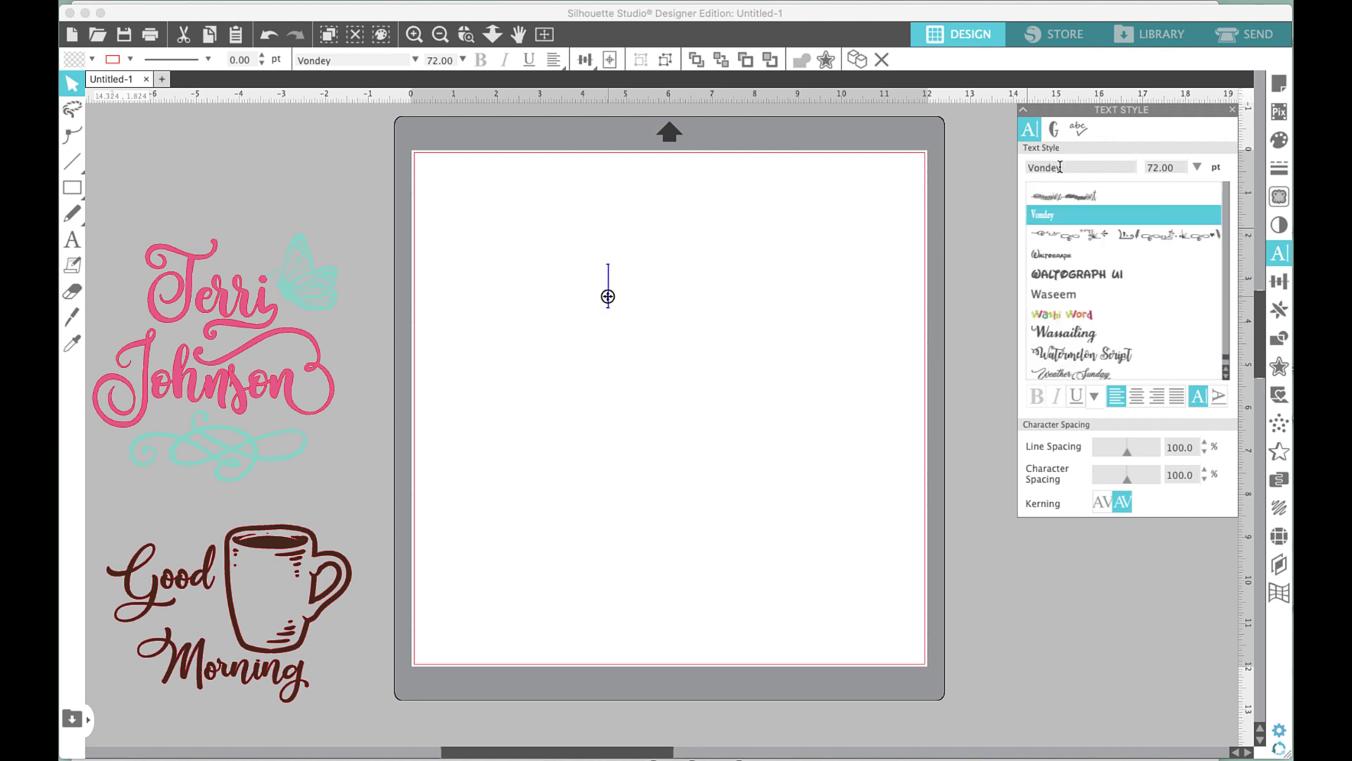
{"action": "left_click", "coordinate": [1050, 234]}
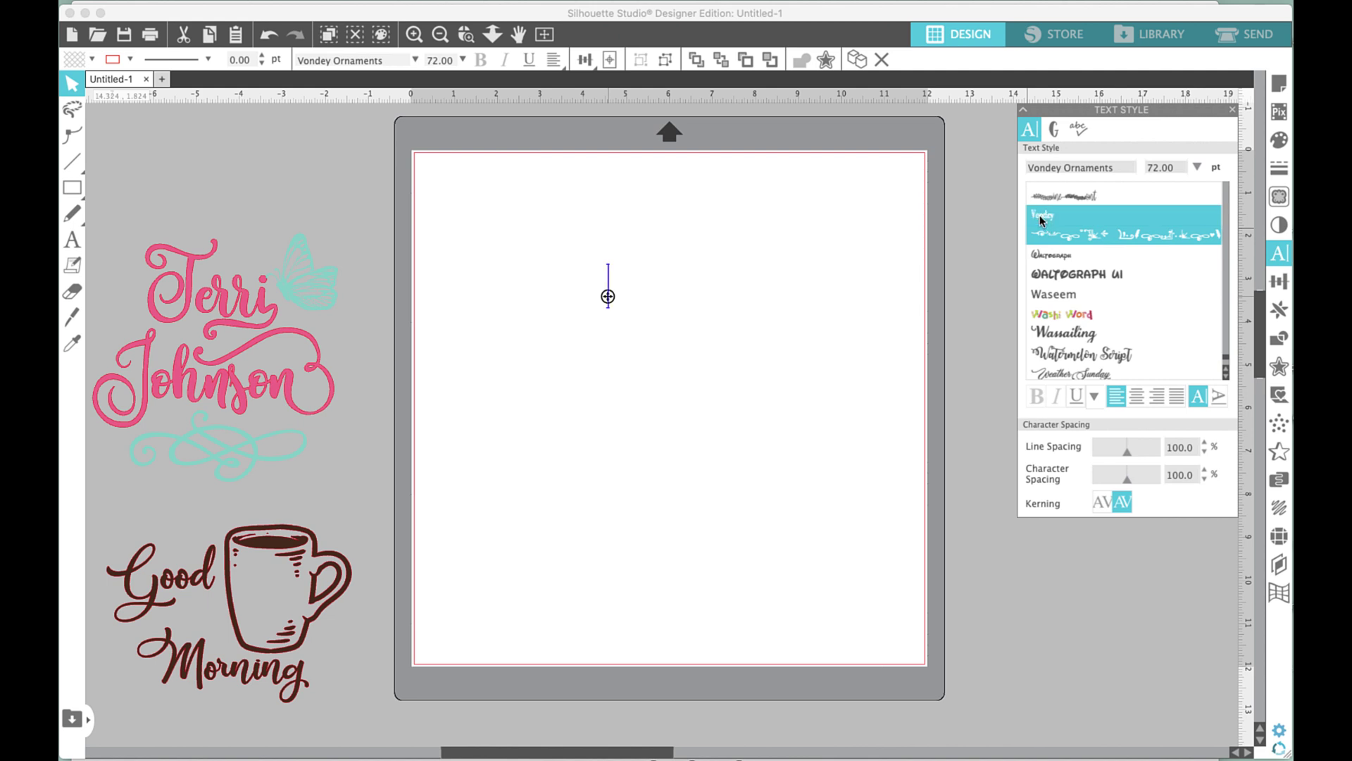
{"action": "left_click", "coordinate": [1042, 221]}
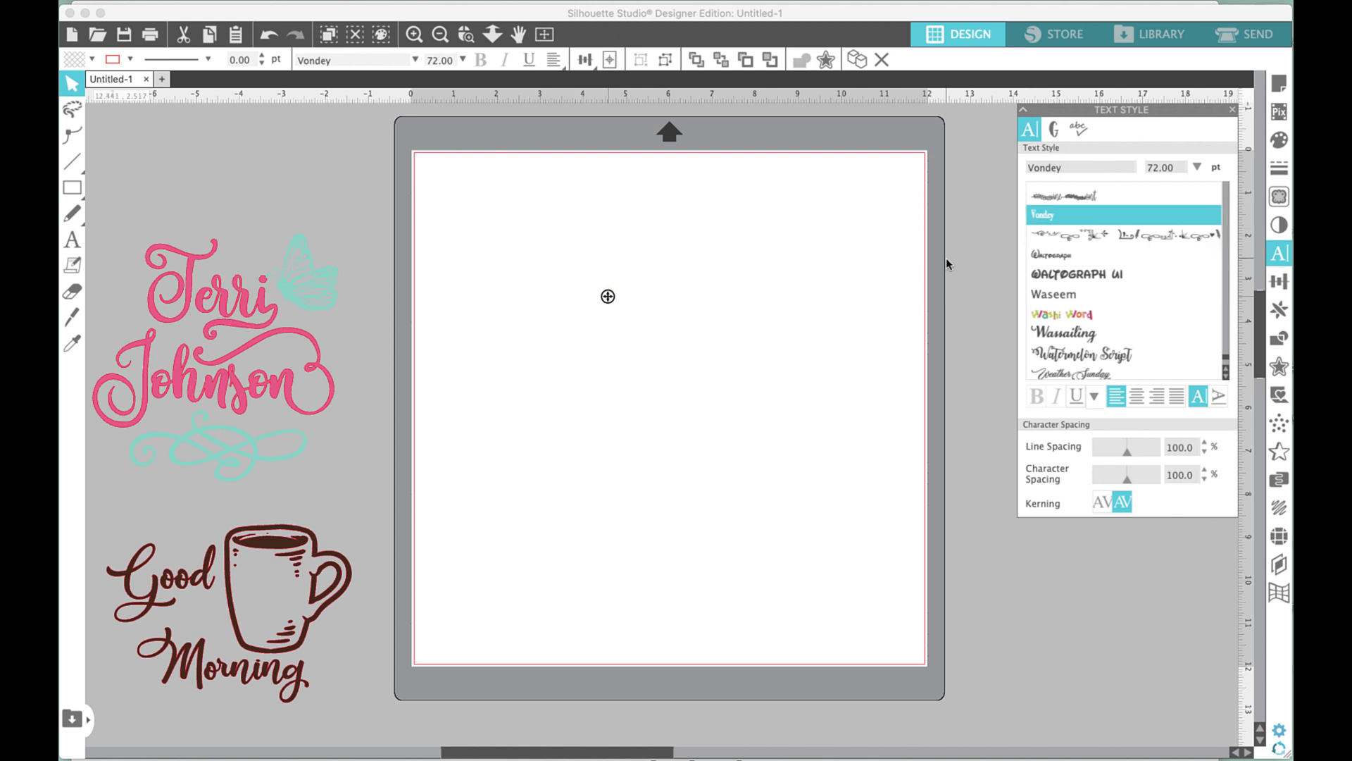
{"action": "key", "text": "h"}
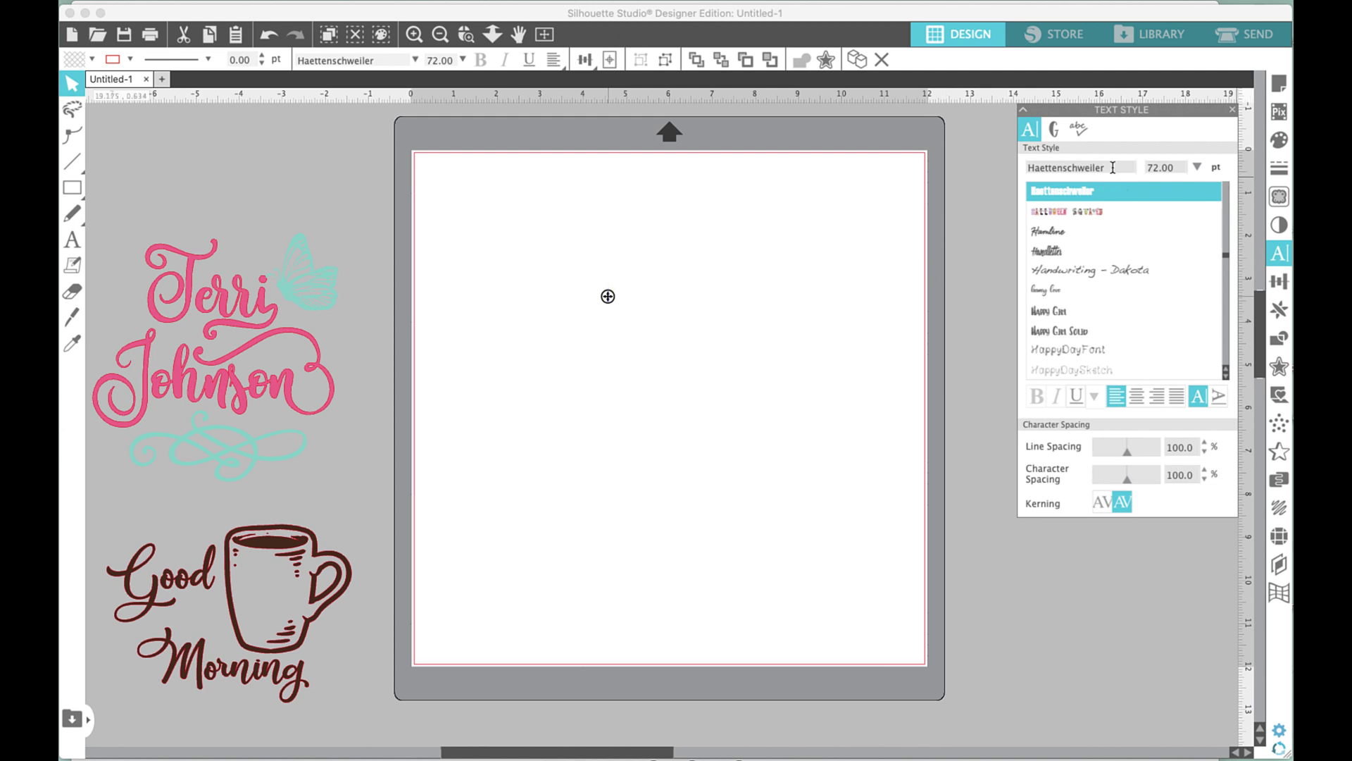
{"action": "left_click", "coordinate": [728, 271]}
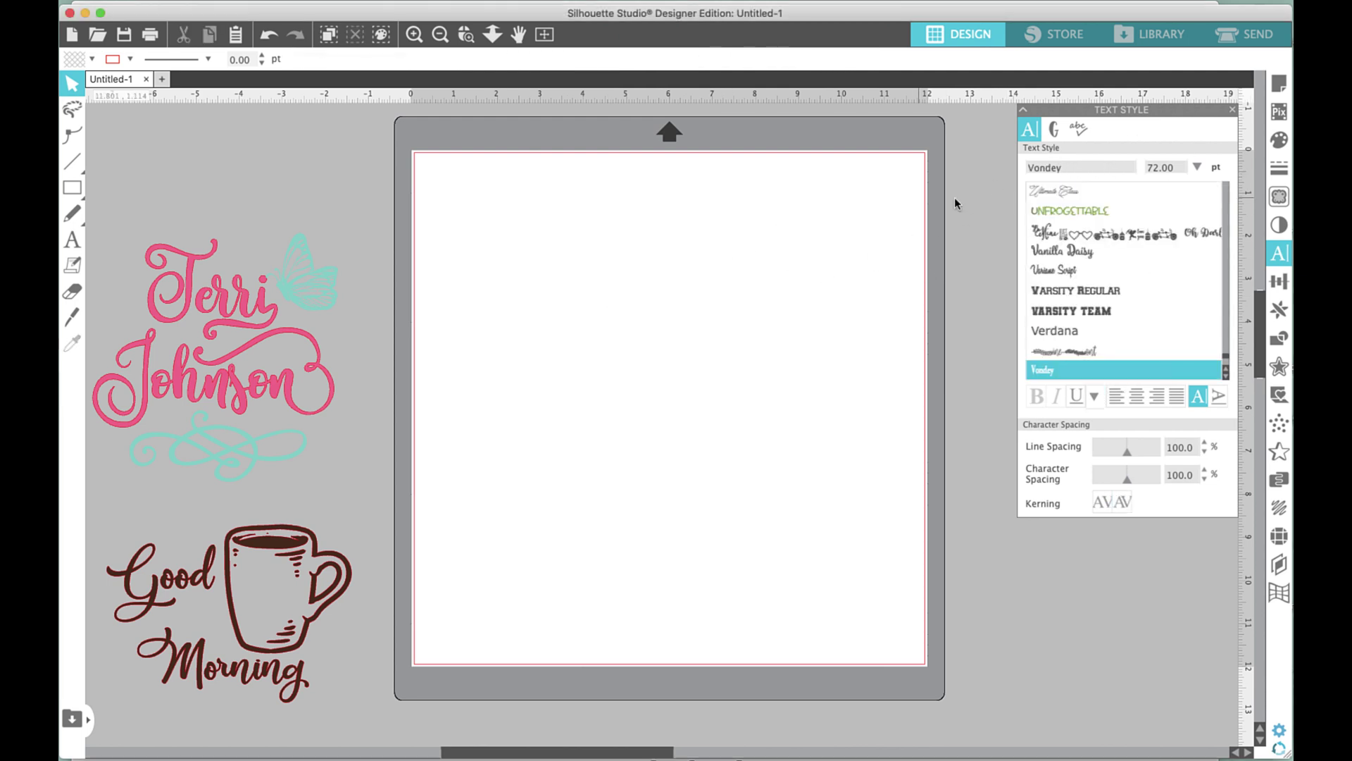
{"action": "left_click", "coordinate": [72, 241]}
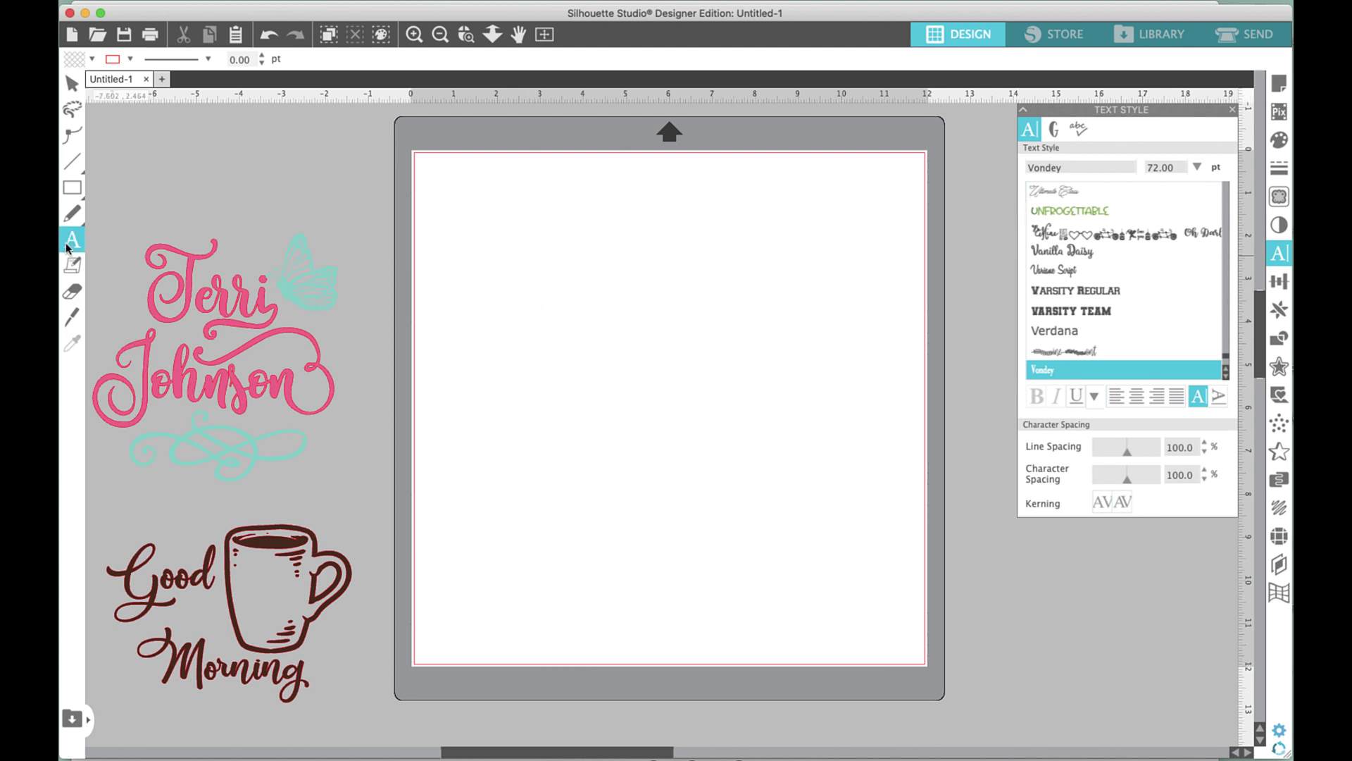
Type 'Happy Easter' in Vondey on the mat.
{"action": "left_click", "coordinate": [603, 321]}
{"action": "type", "text": "H"}
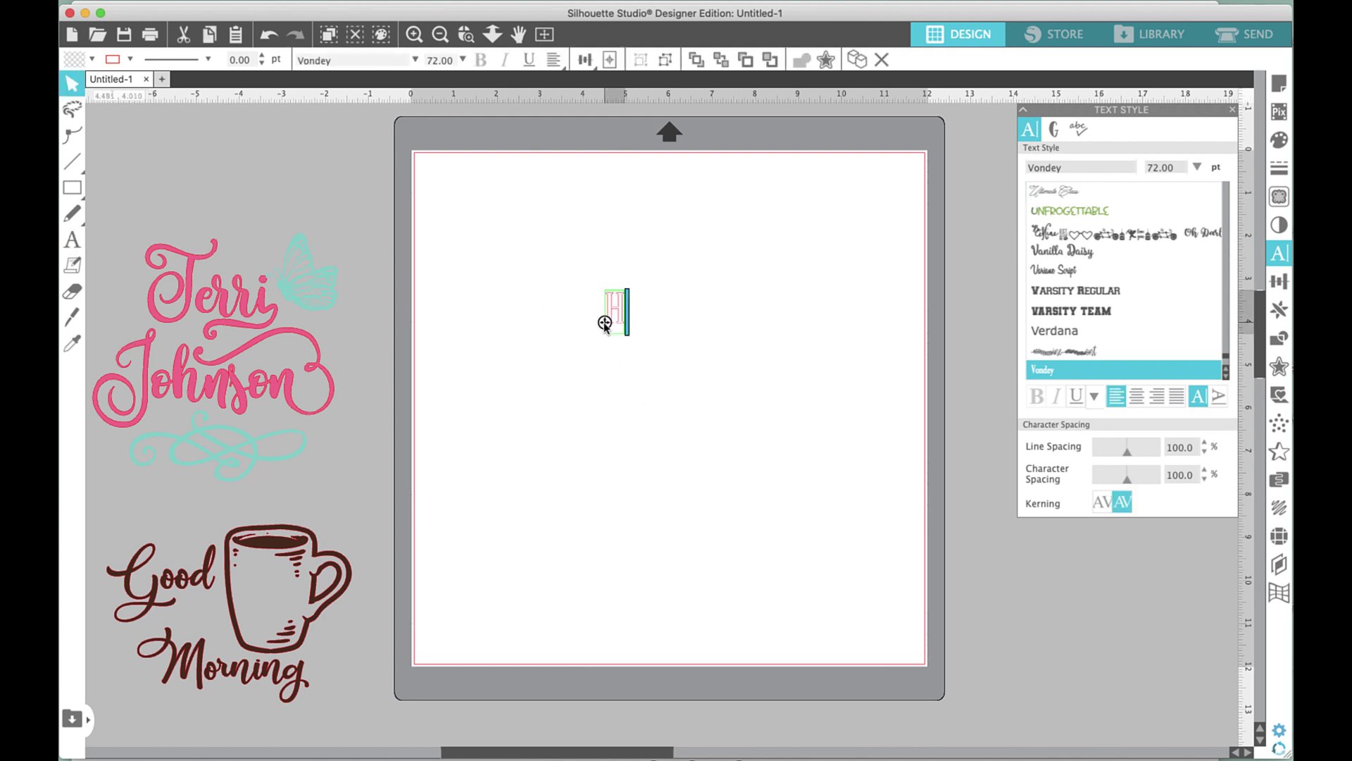
{"action": "type", "text": "appy Ea"}
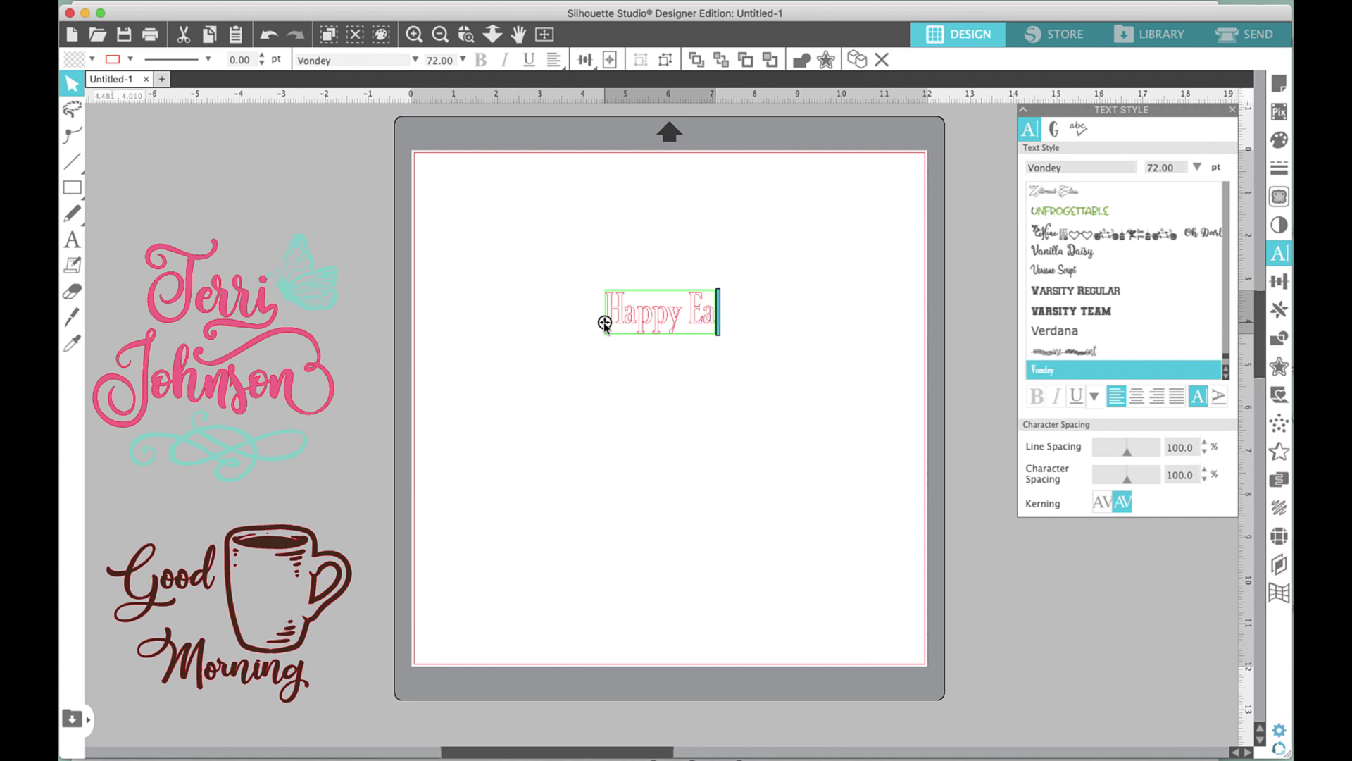
{"action": "type", "text": "ster"}
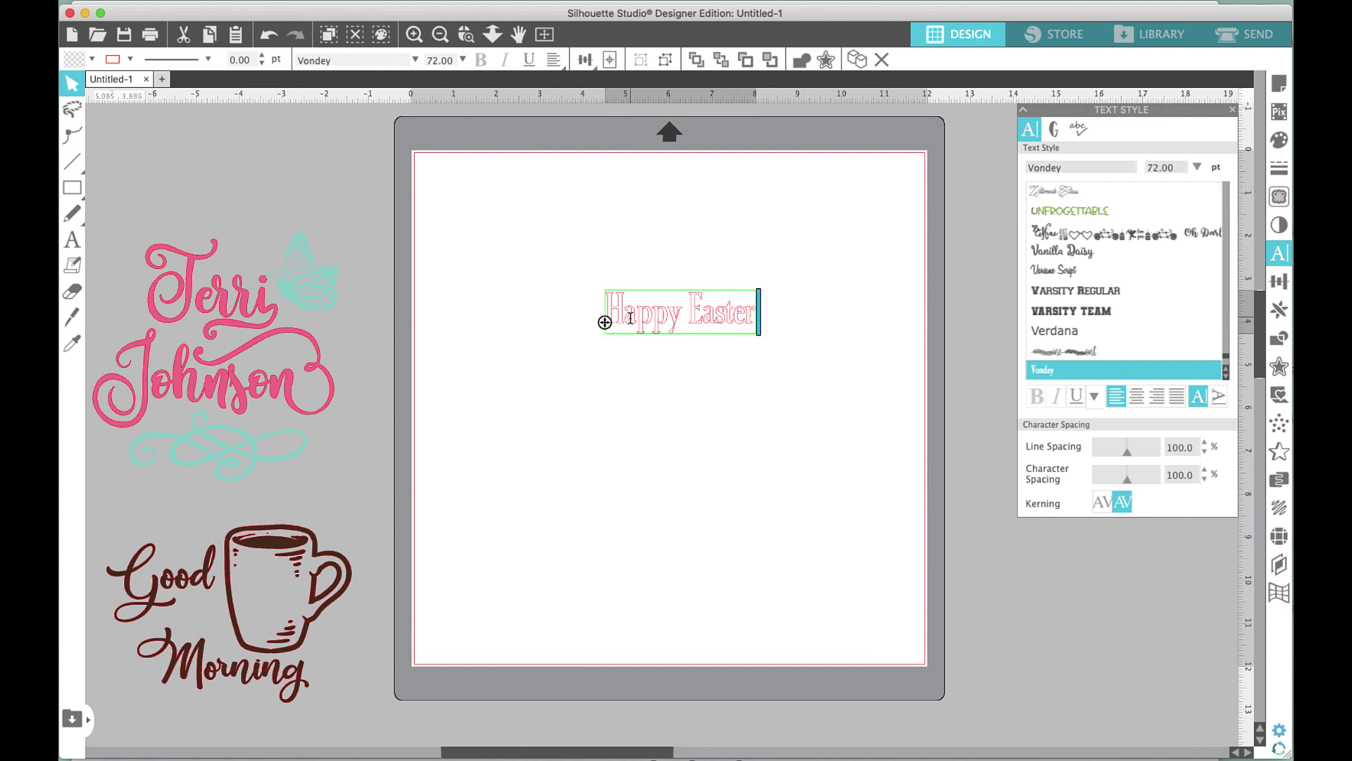
{"action": "left_click", "coordinate": [629, 312]}
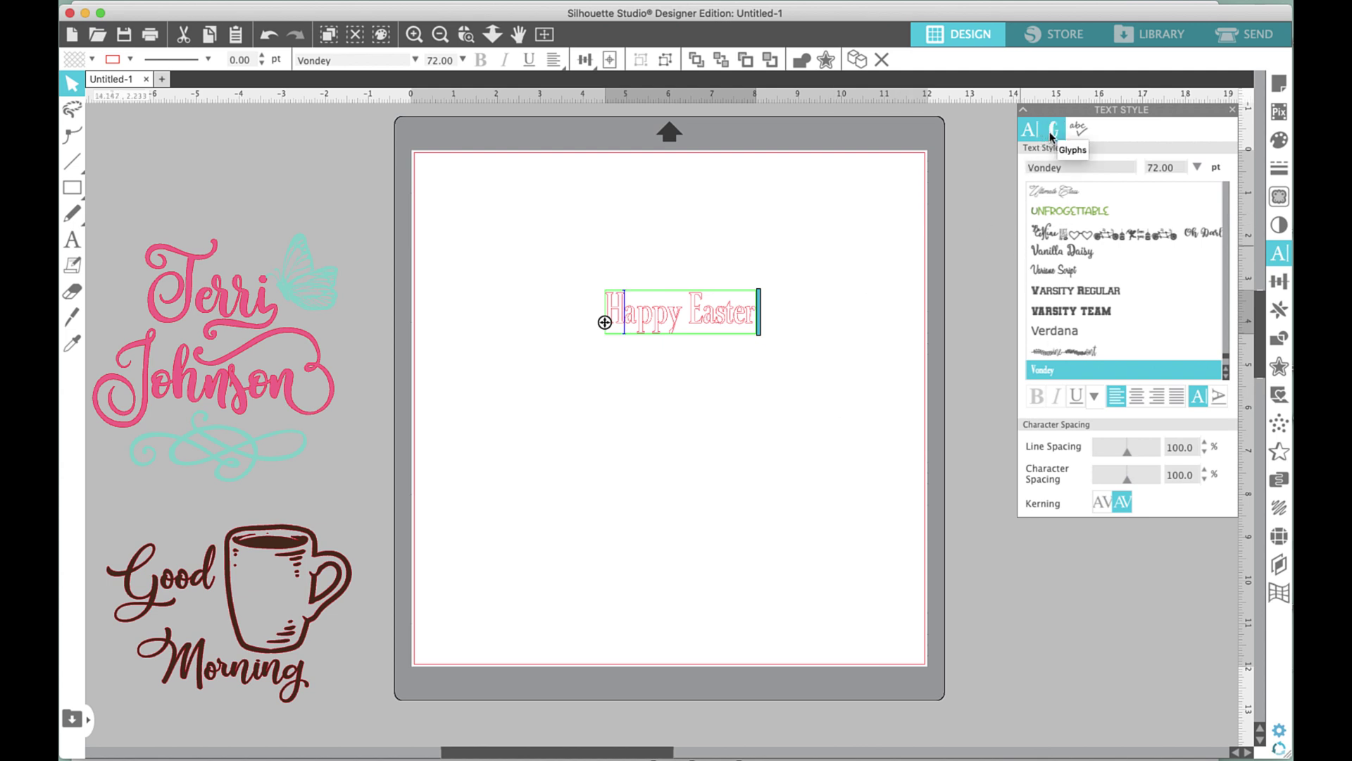
{"action": "left_click", "coordinate": [677, 316]}
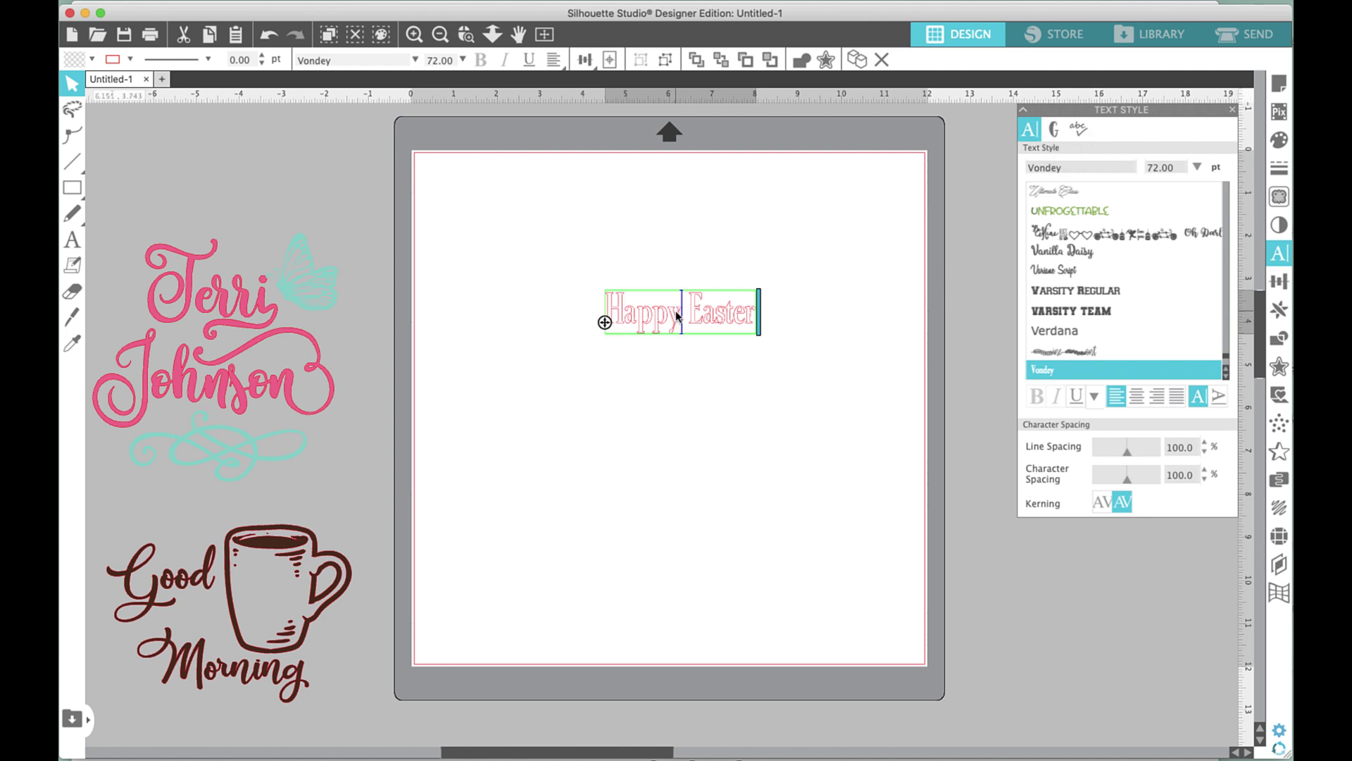
{"action": "key", "text": "Escape"}
Enlarge Happy Easter to 7.19 in wide (147.37 pt) and move it toward the mat's centre.
{"action": "left_click", "coordinate": [679, 309]}
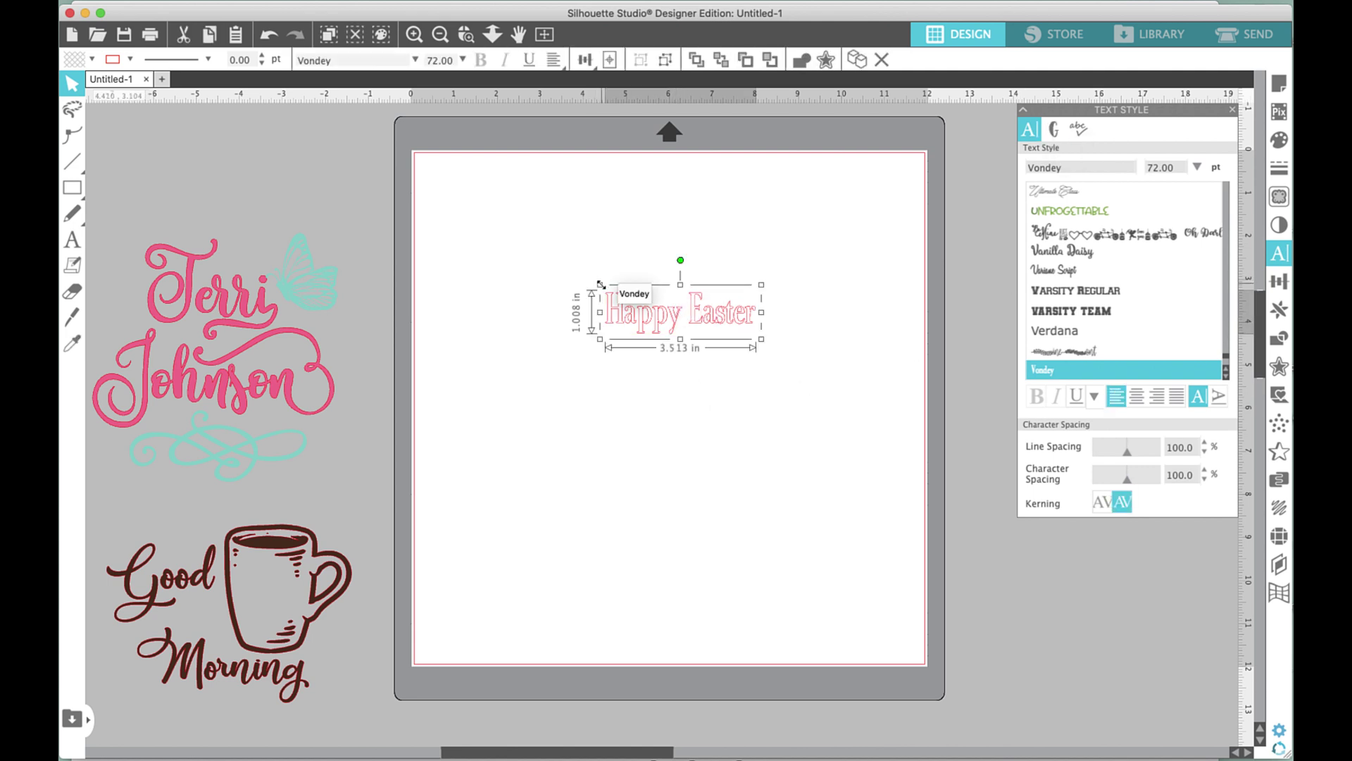
{"action": "left_click_drag", "start_coordinate": [600, 284], "coordinate": [454, 197]}
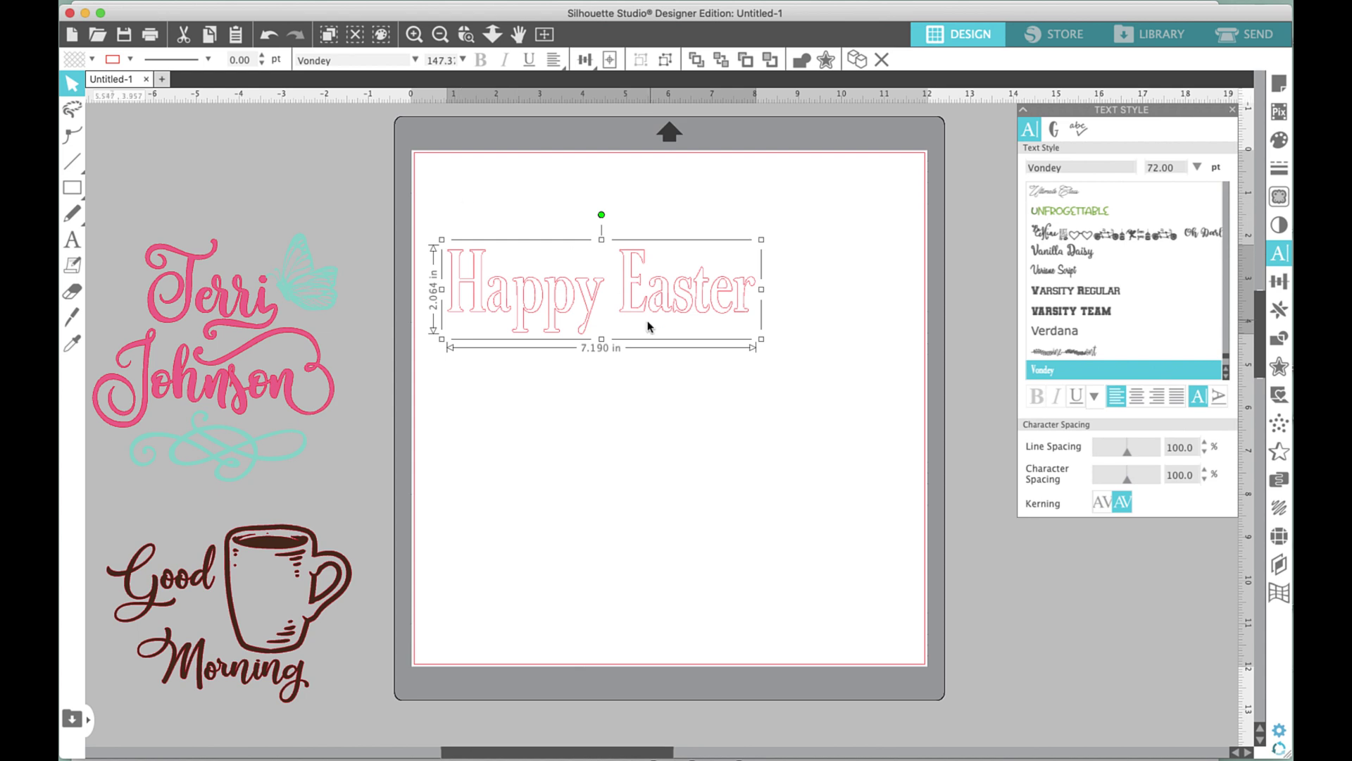
{"action": "left_click_drag", "start_coordinate": [624, 310], "coordinate": [682, 376]}
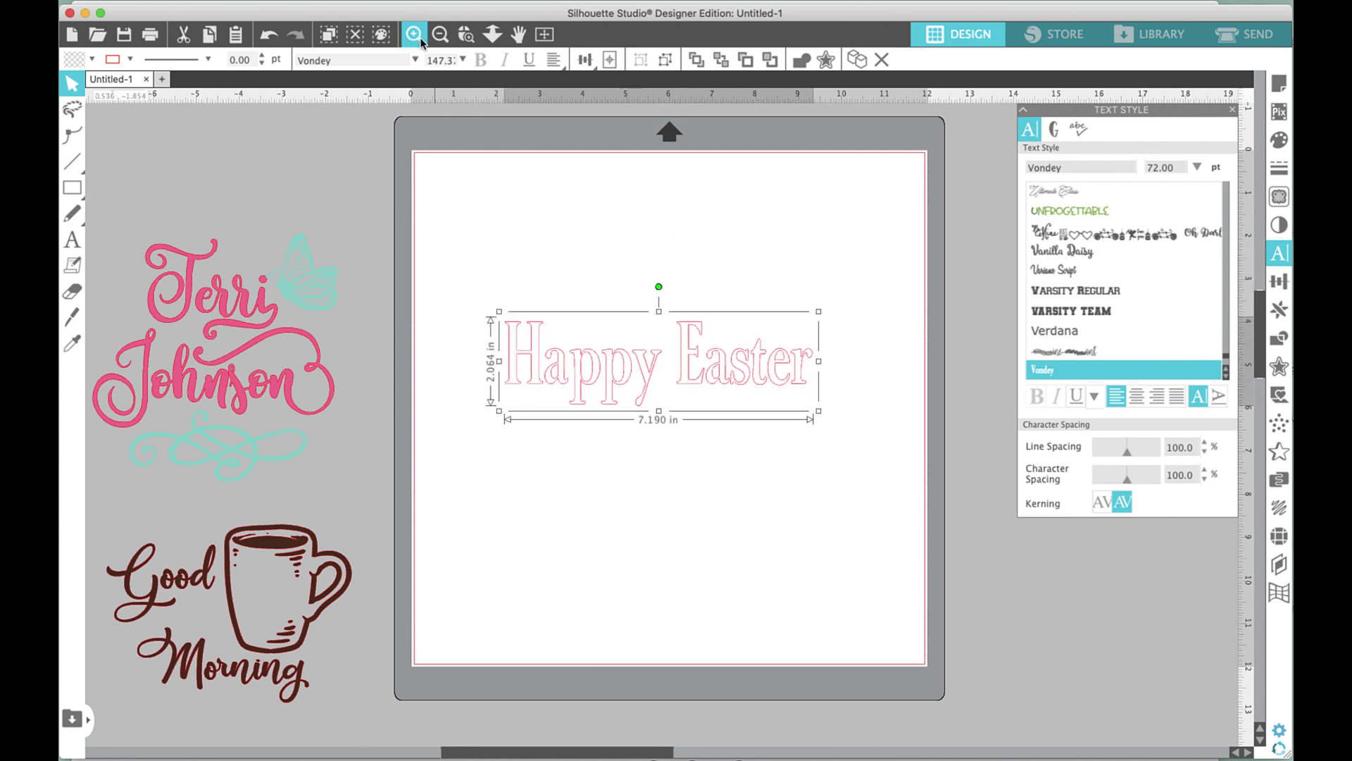
Zoom in and delete the plain capital H so the text reads 'appy Easter'.
{"action": "left_click", "coordinate": [415, 34]}
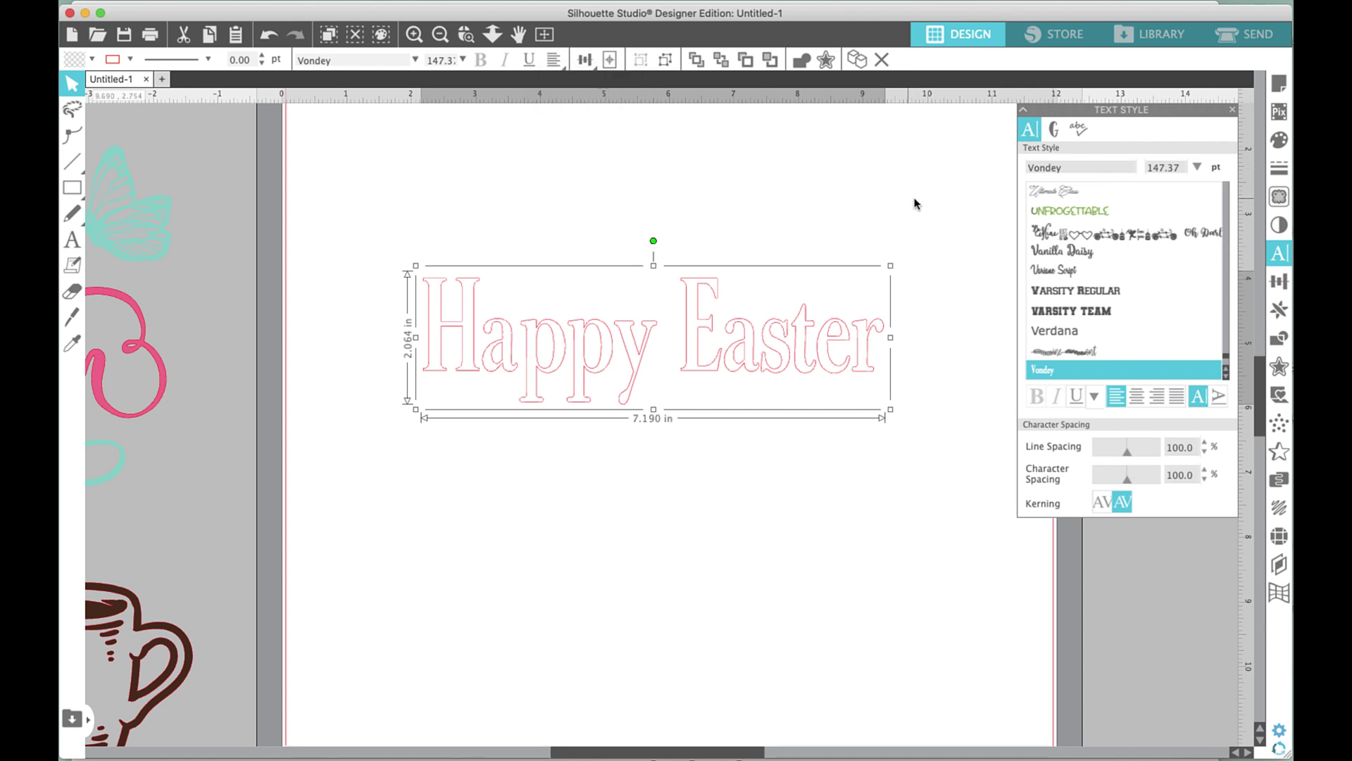
{"action": "double_click", "coordinate": [534, 349]}
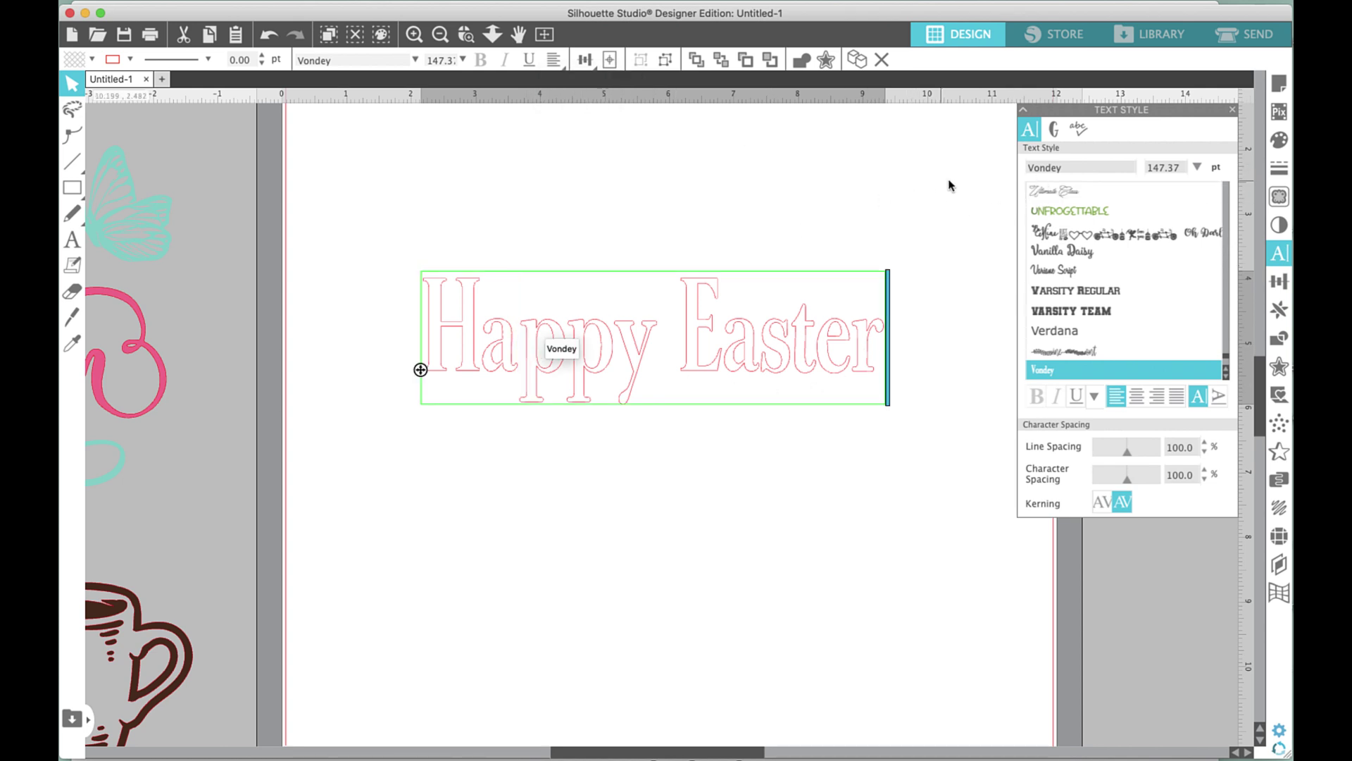
{"action": "key", "text": "Left"}
{"action": "key", "text": "BackSpace"}
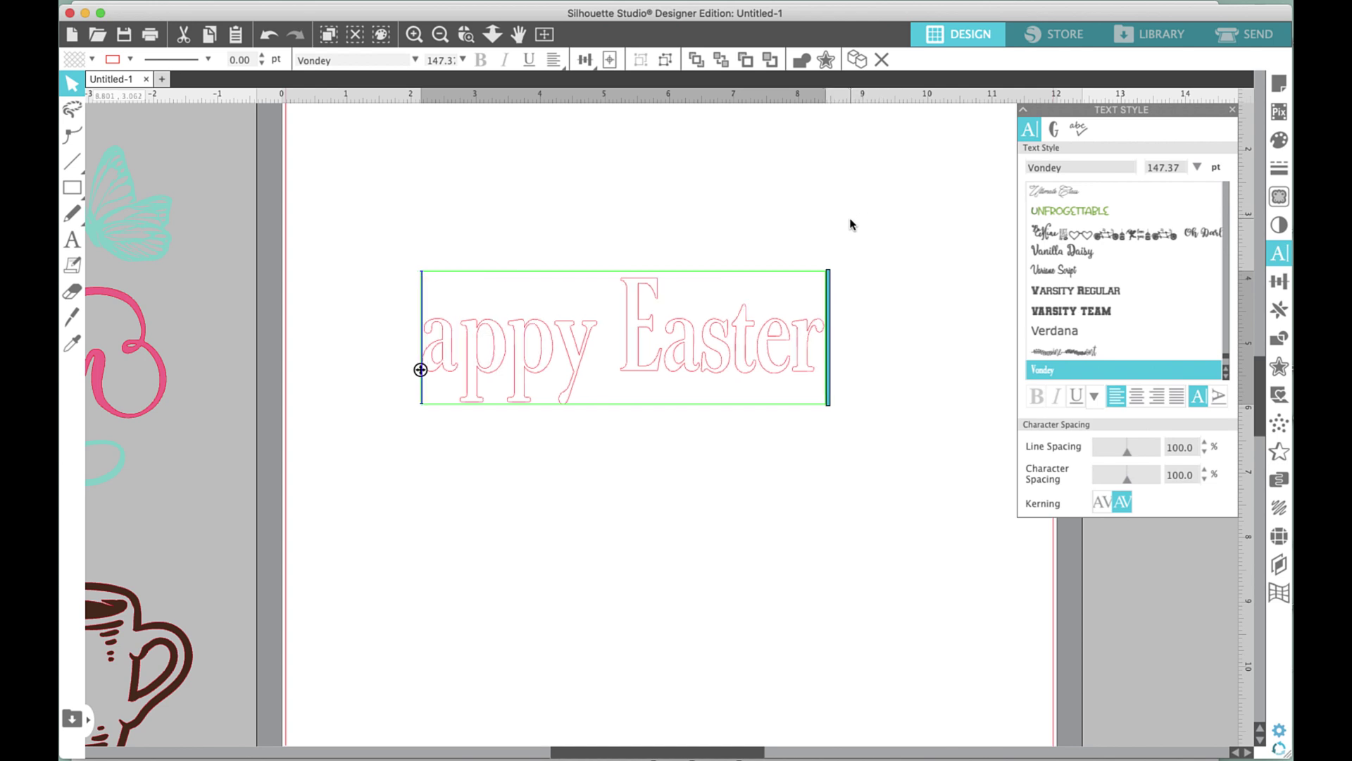
Insert a swash H from the Vondey glyphs at the start of the text.
{"action": "left_click", "coordinate": [1054, 129]}
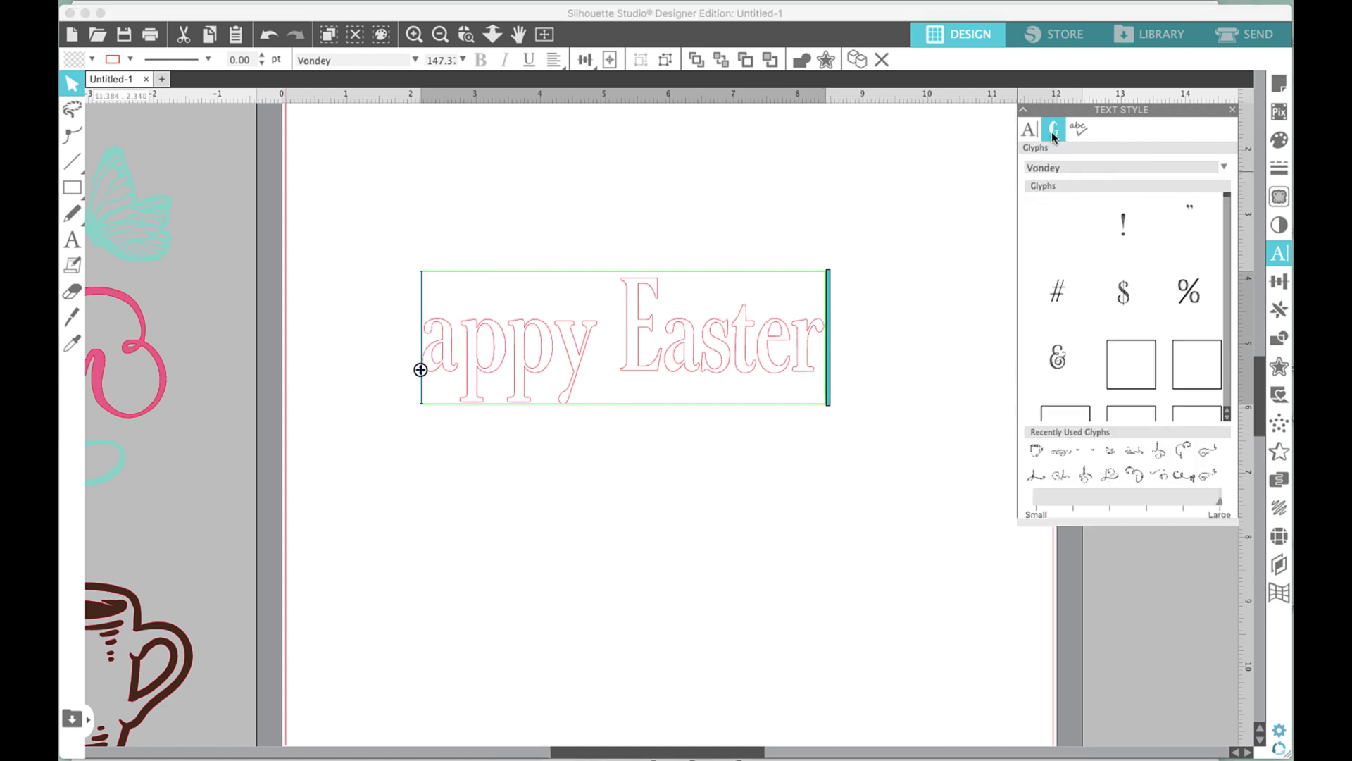
{"action": "left_click_drag", "start_coordinate": [1229, 206], "coordinate": [1226, 346]}
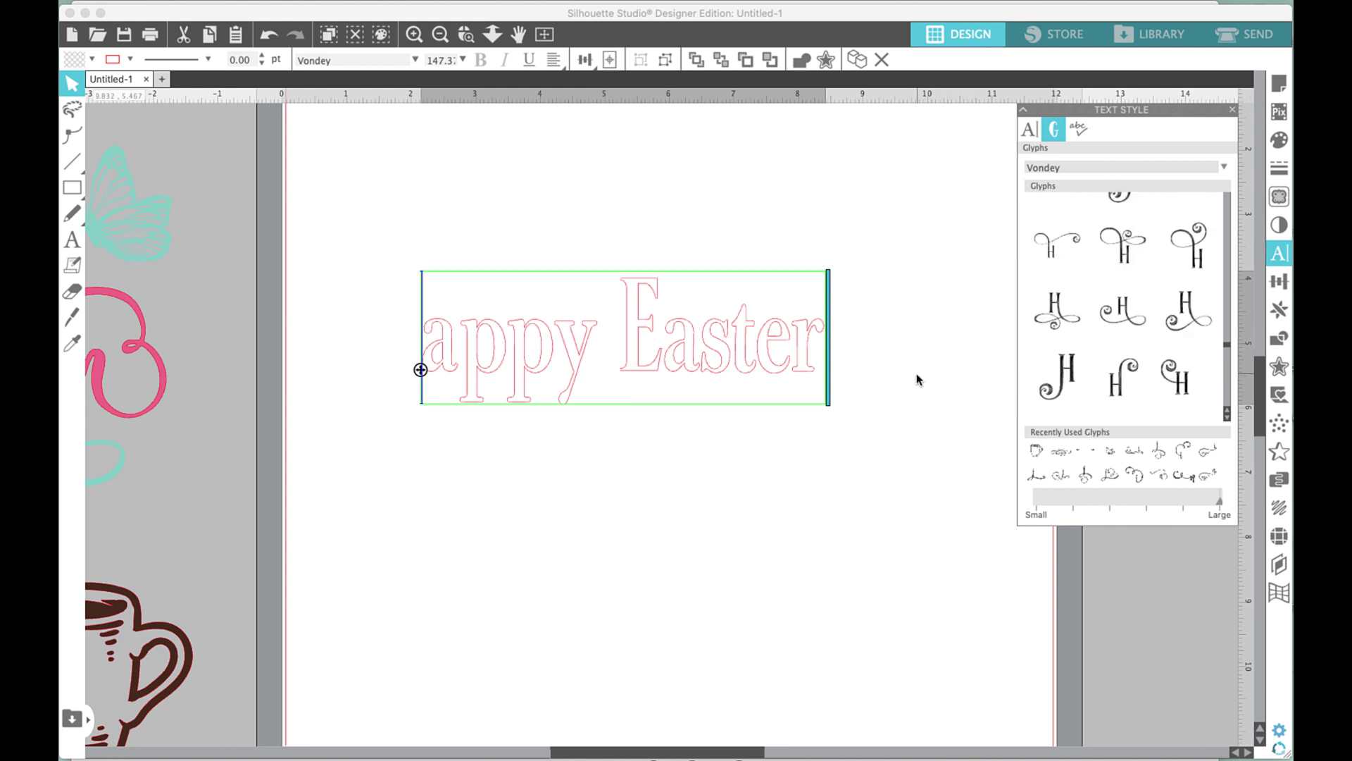
{"action": "double_click", "coordinate": [1124, 255]}
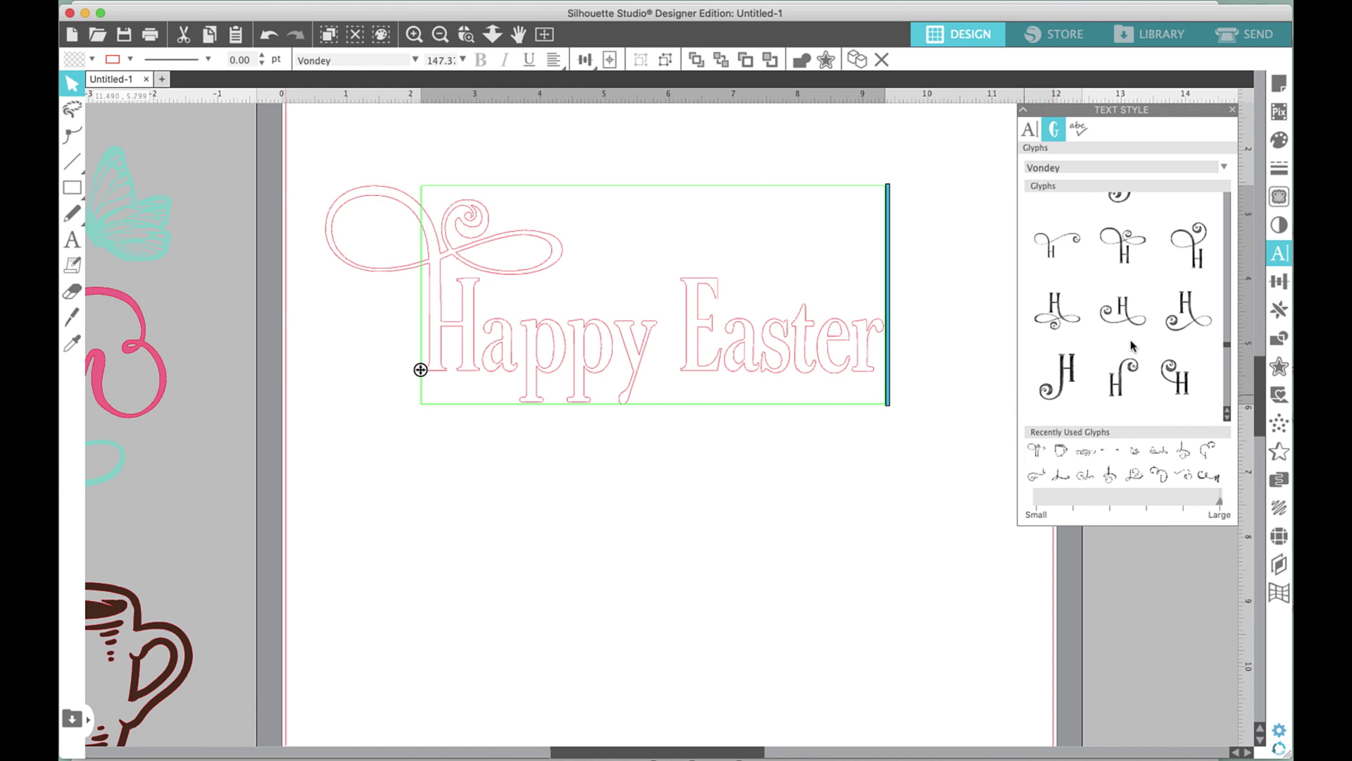
{"action": "mouse_move", "coordinate": [1132, 345]}
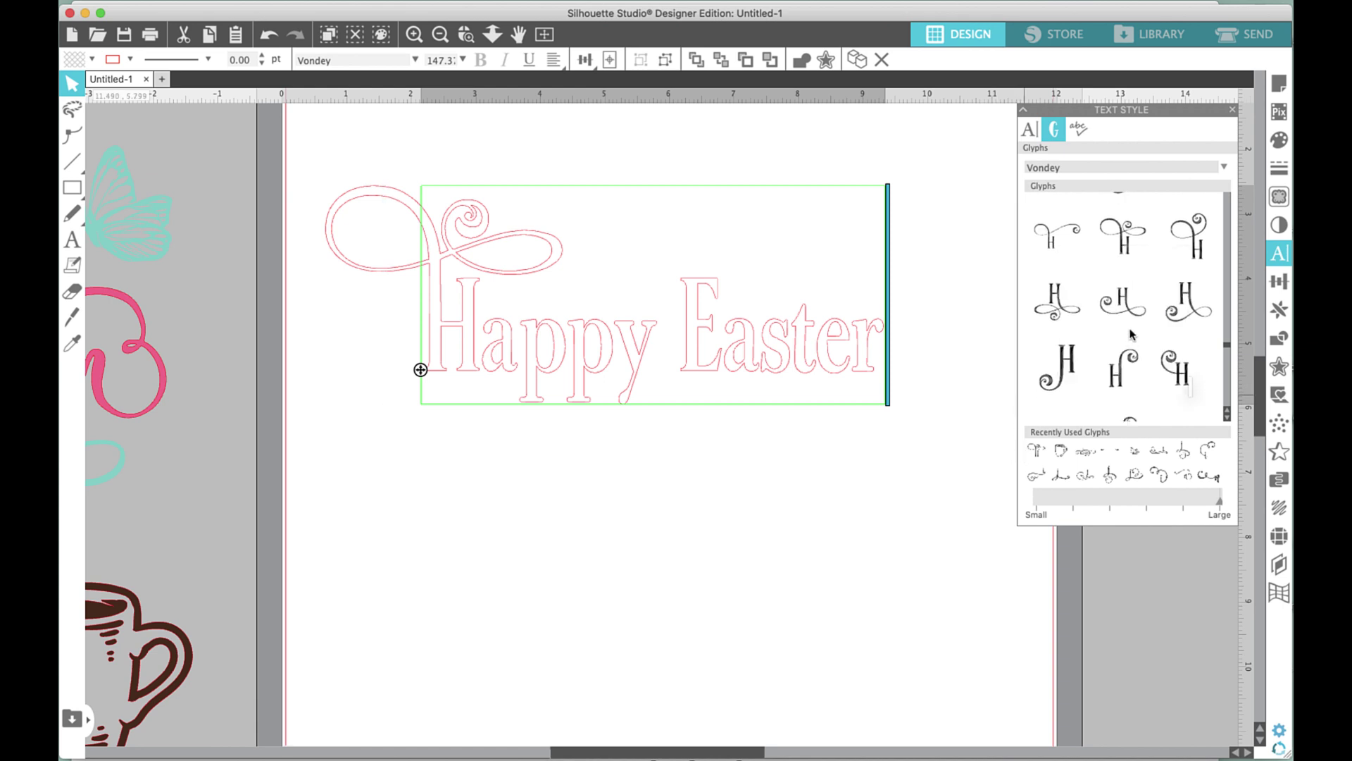
{"action": "mouse_move", "coordinate": [1135, 314]}
{"action": "key", "text": "Right"}
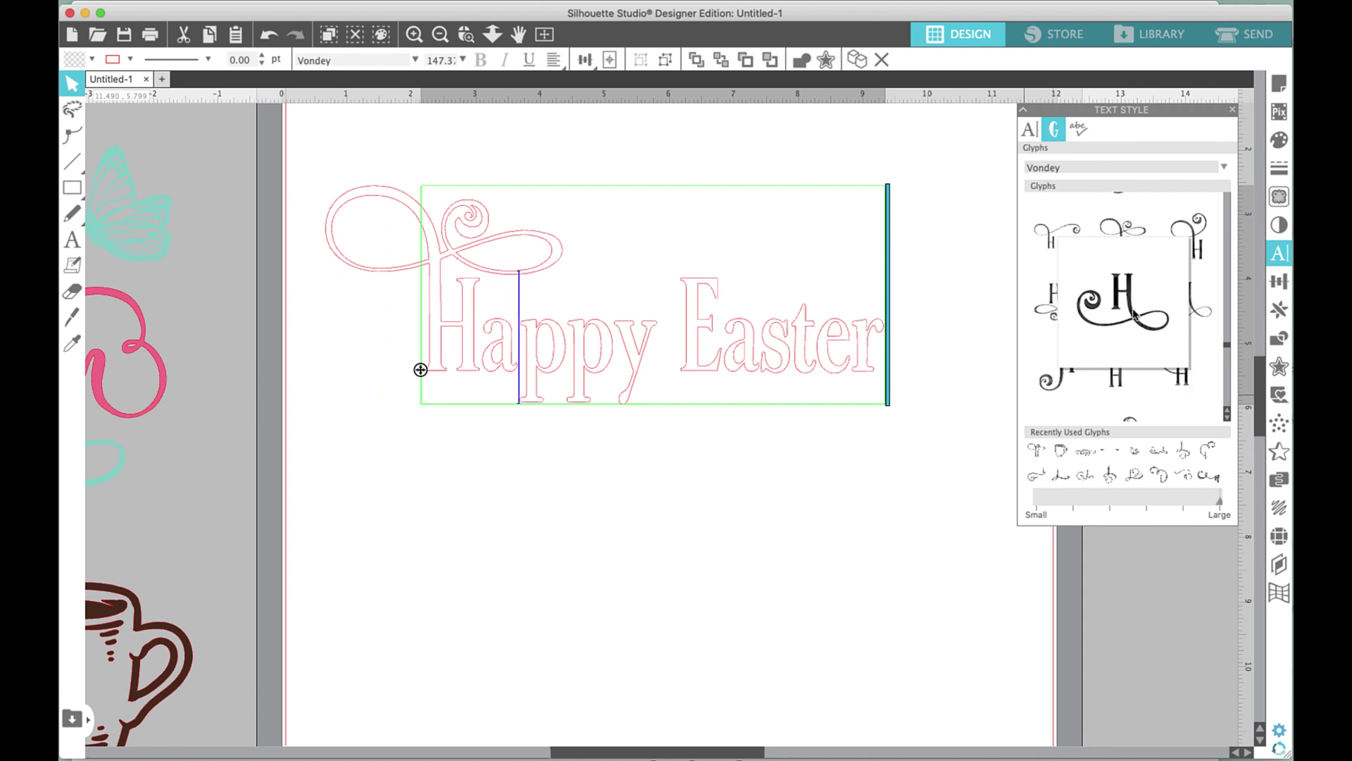
{"action": "key", "text": "Delete"}
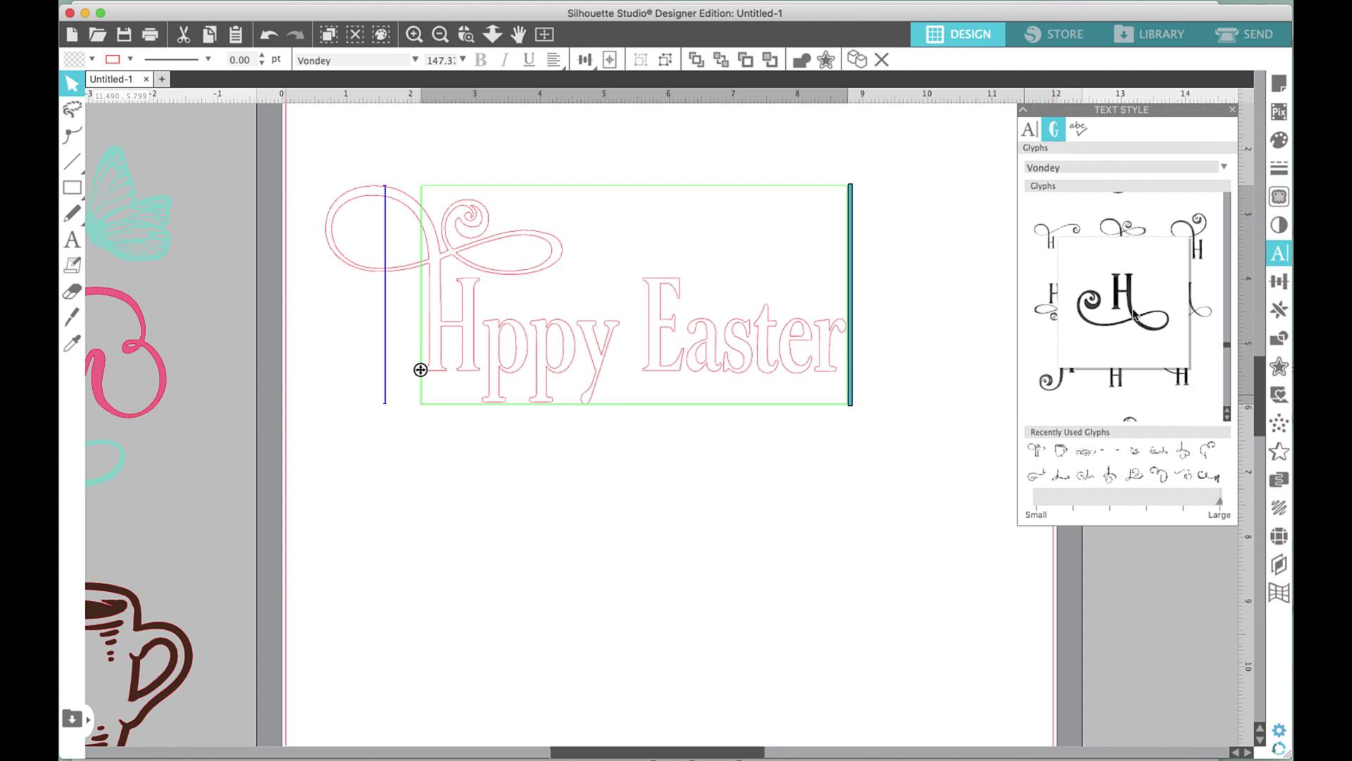
{"action": "type", "text": "a"}
Swap in other swash H variants, settling on one with a large looping flourish.
{"action": "key", "text": "Left"}
{"action": "key", "text": "Left"}
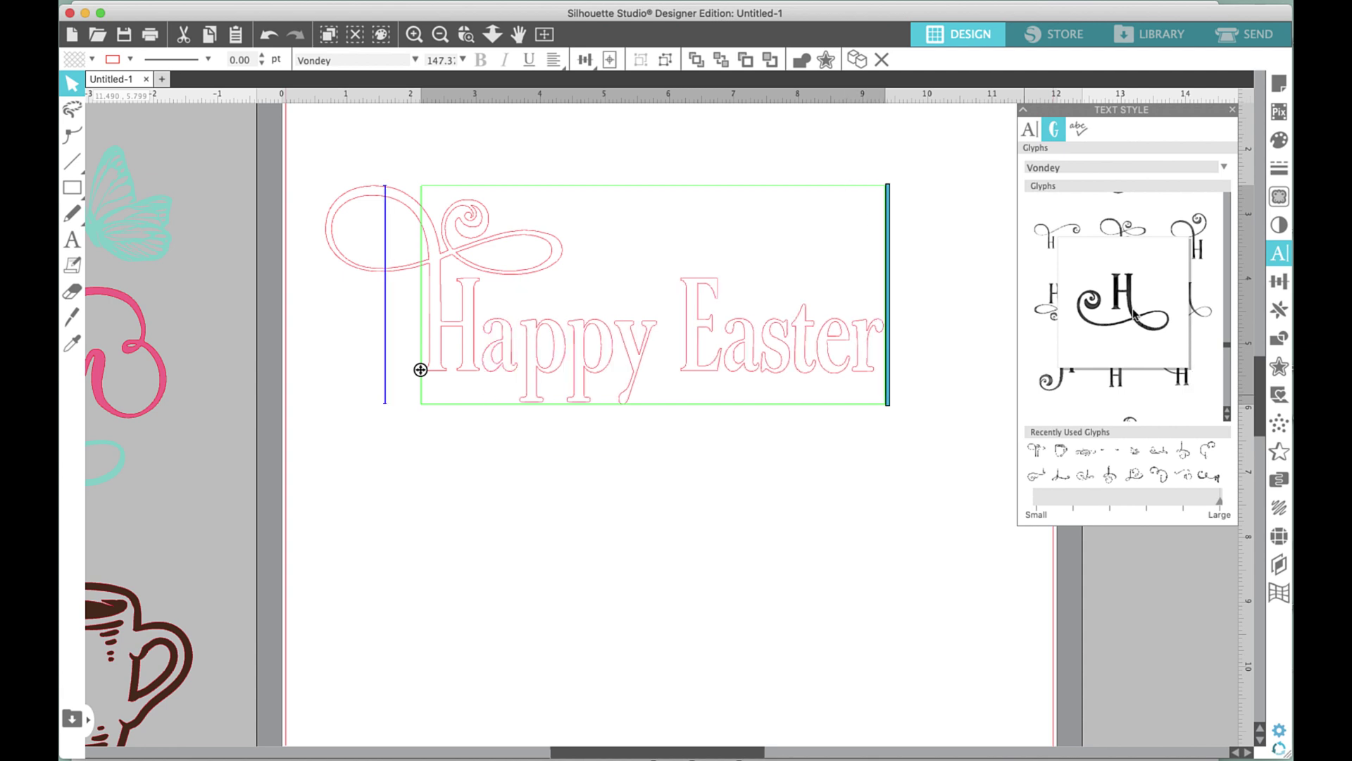
{"action": "key", "text": "Delete"}
{"action": "left_click", "coordinate": [1134, 314]}
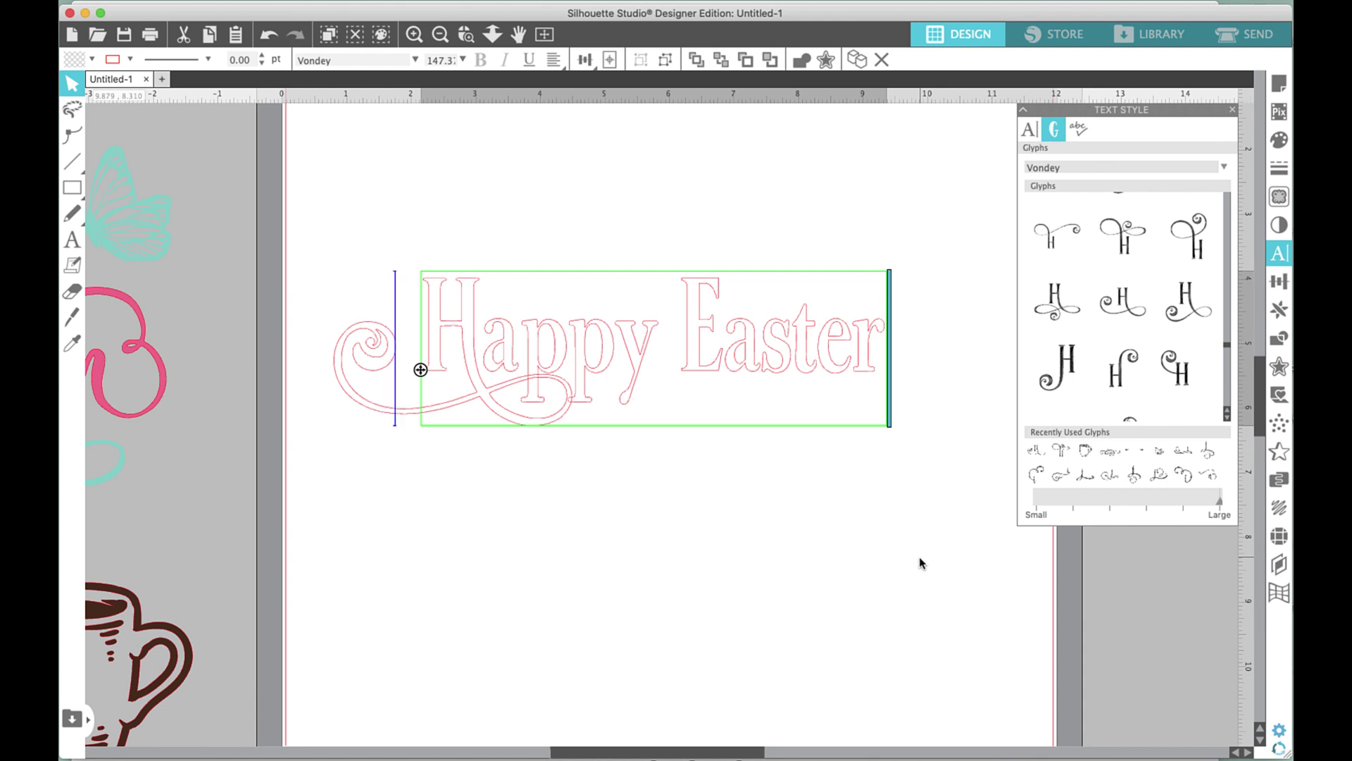
{"action": "key", "text": "Delete"}
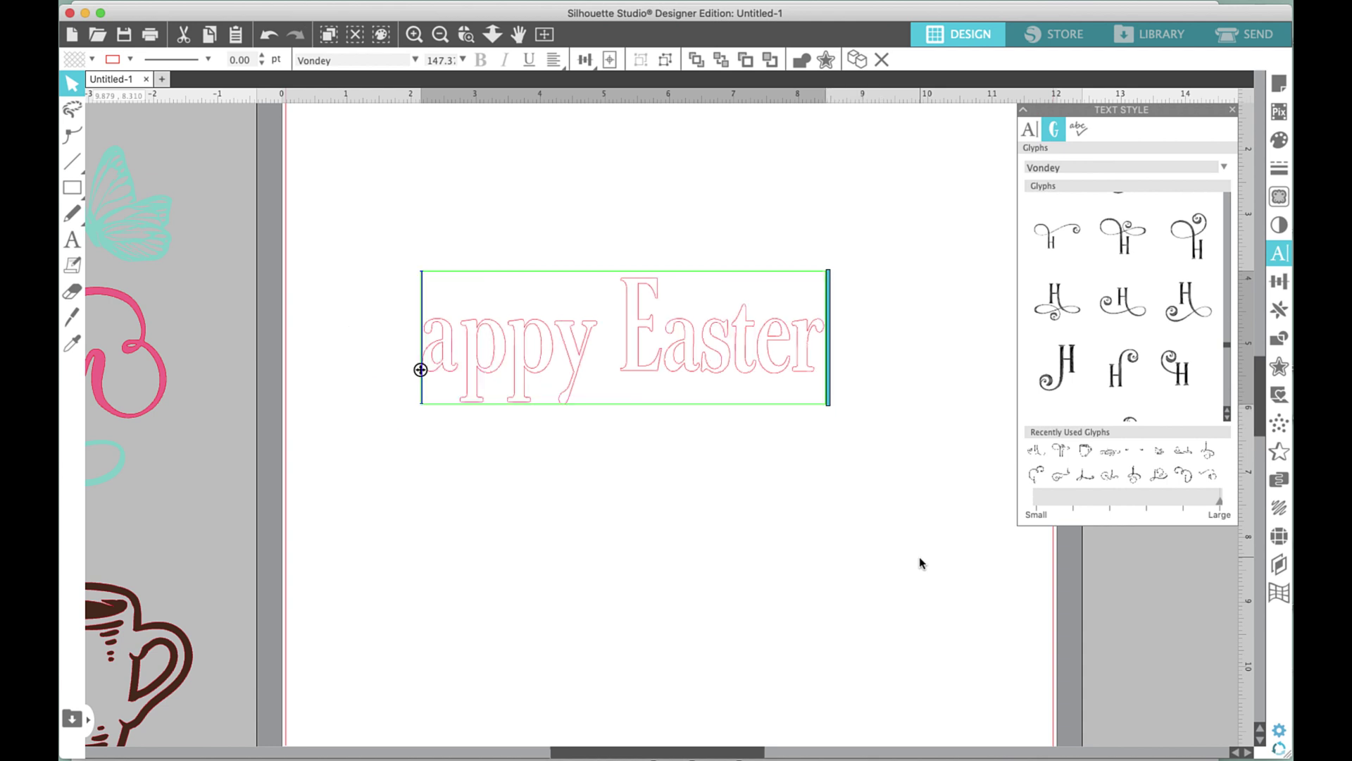
{"action": "left_click", "coordinate": [1124, 246]}
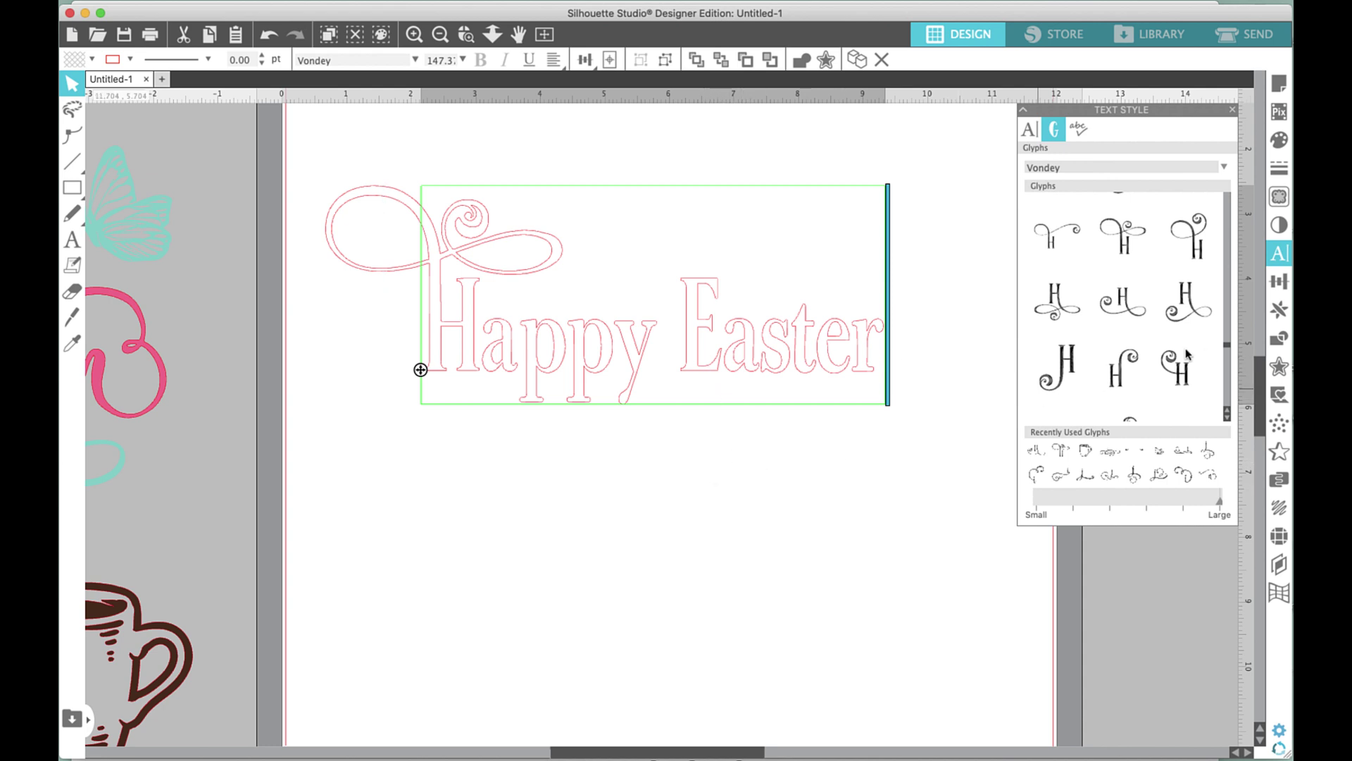
{"action": "left_click_drag", "start_coordinate": [1227, 350], "coordinate": [1230, 347]}
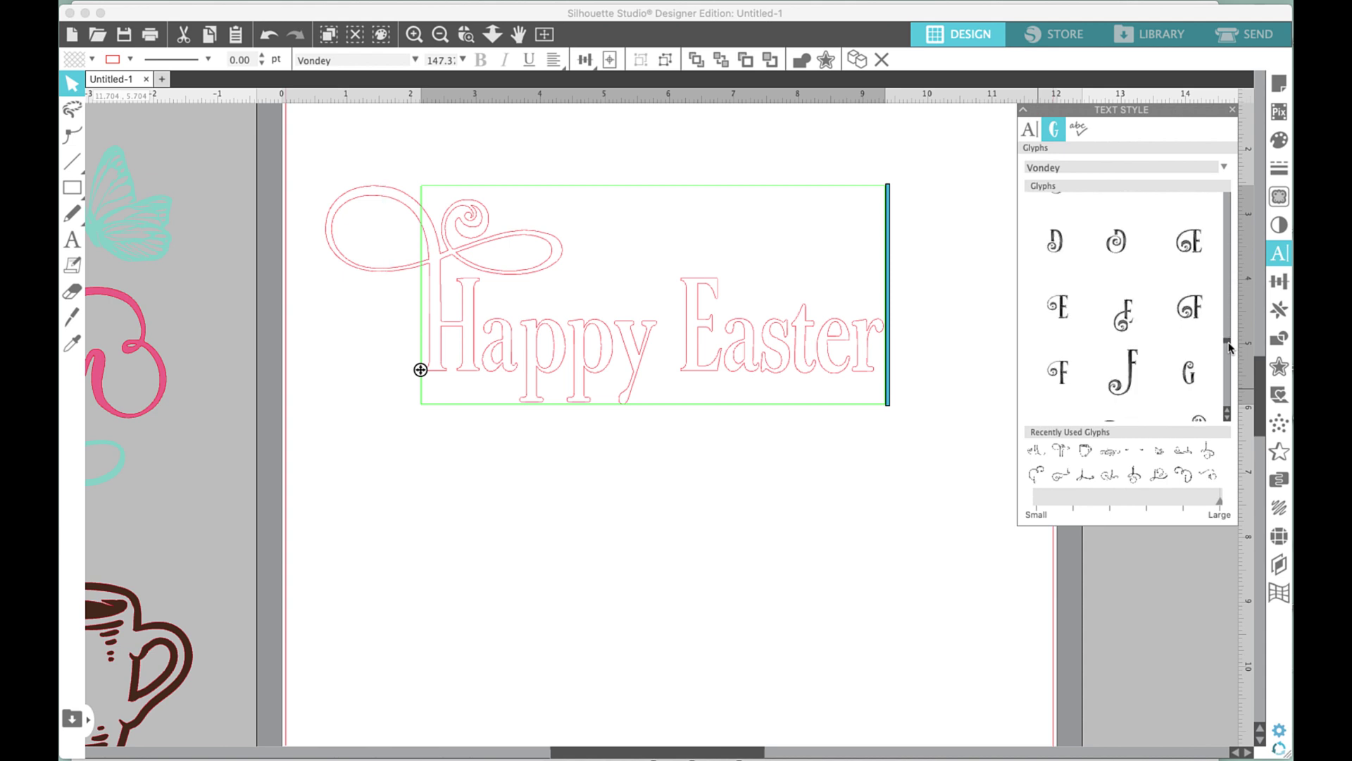
Replace the plain E of Easter with a swirled swash E glyph.
{"action": "key", "text": "Right"}
{"action": "key", "text": "Right"}
{"action": "key", "text": "Right"}
{"action": "key", "text": "Right"}
{"action": "key", "text": "Right"}
{"action": "key", "text": "Right"}
{"action": "key", "text": "Right"}
{"action": "key", "text": "BackSpace"}
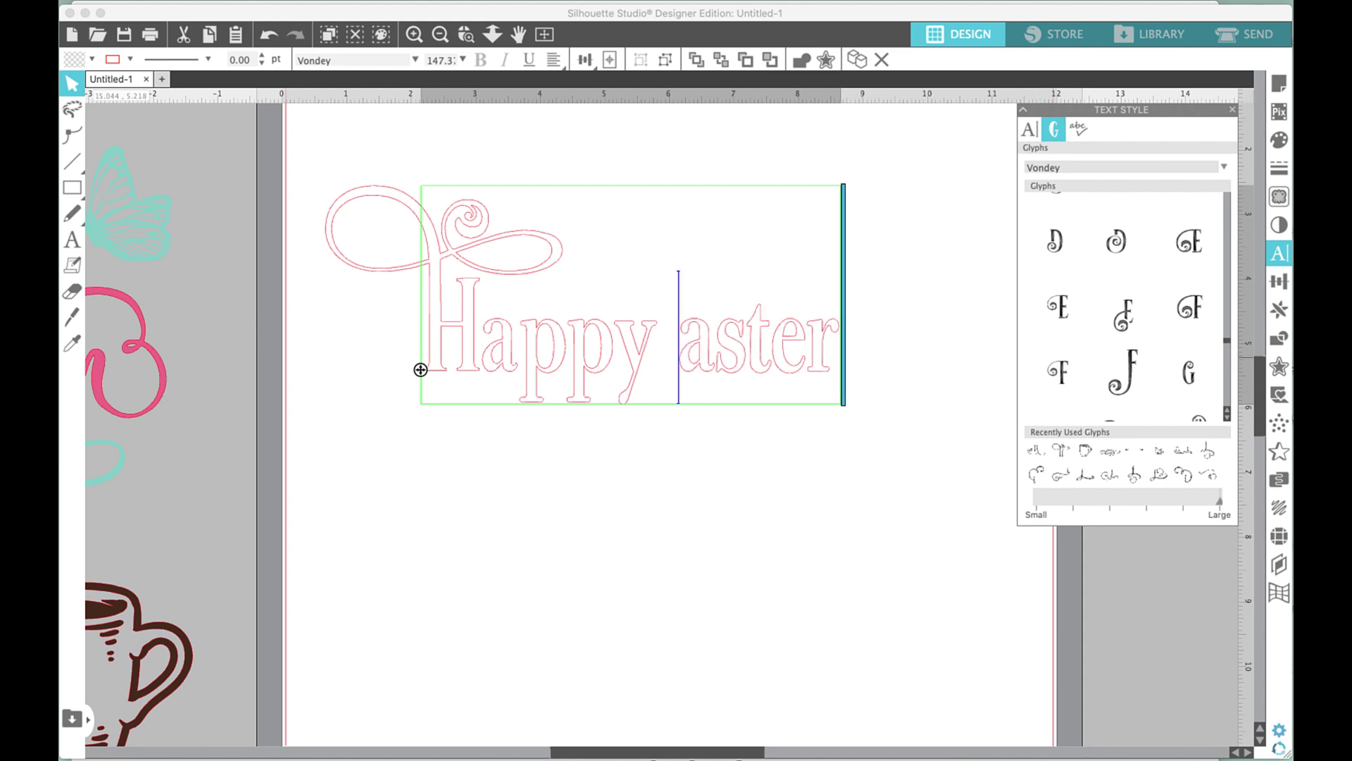
{"action": "left_click", "coordinate": [1114, 323]}
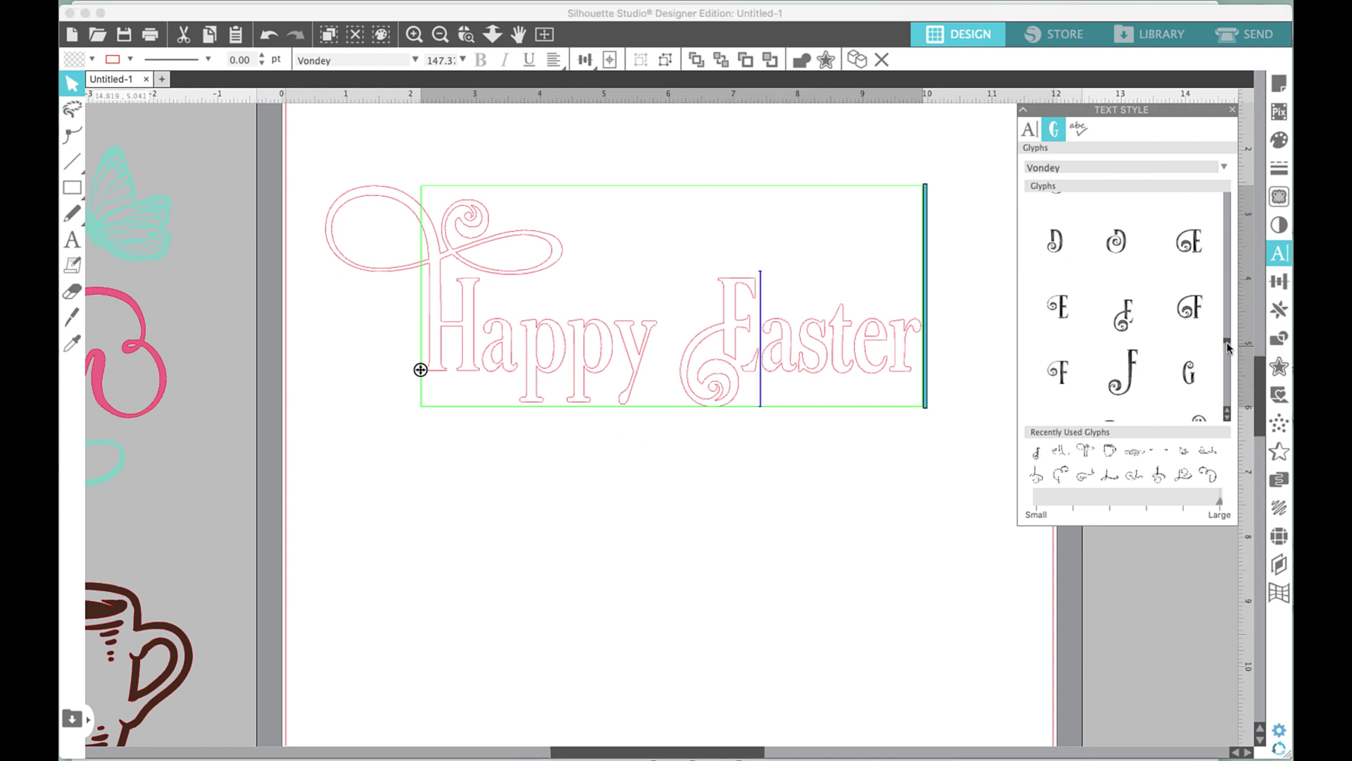
{"action": "left_click_drag", "start_coordinate": [1227, 344], "coordinate": [1226, 319]}
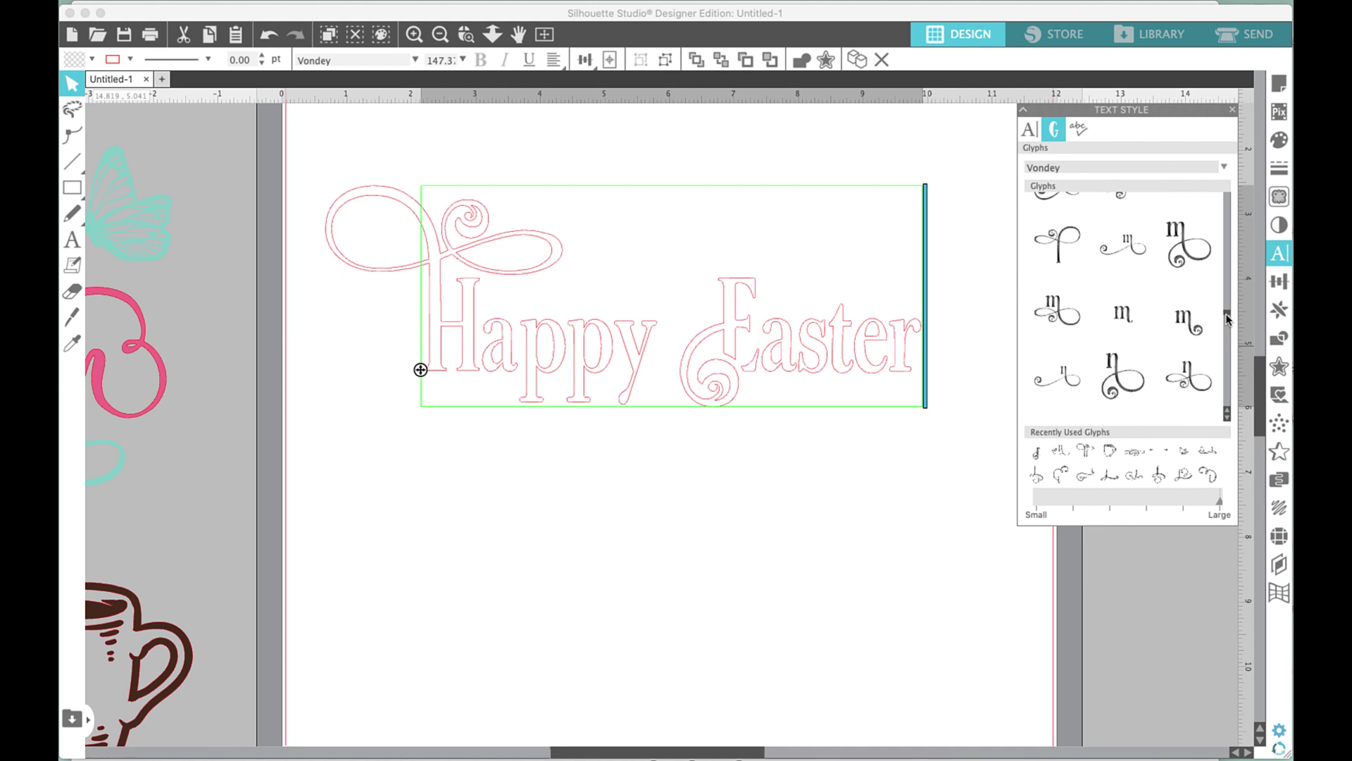
{"action": "left_click_drag", "start_coordinate": [1226, 319], "coordinate": [1231, 324]}
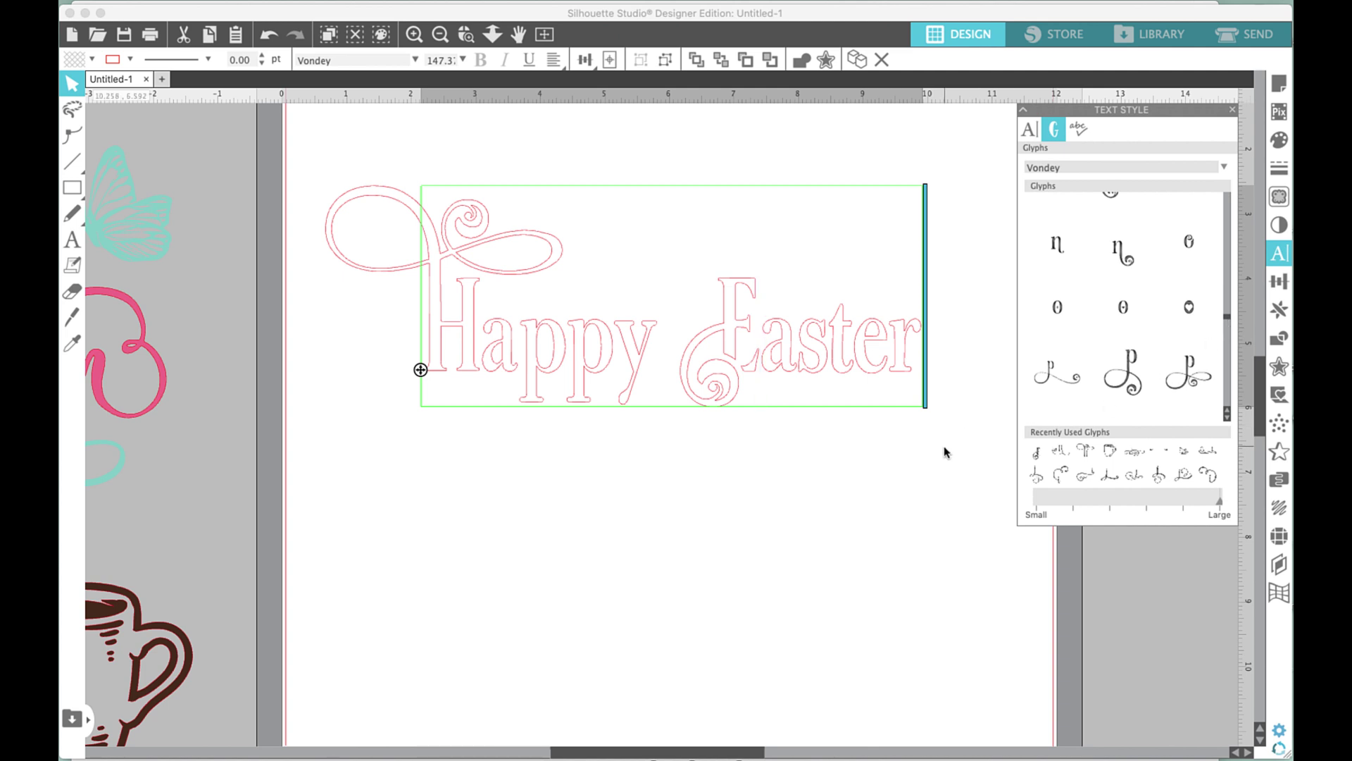
Try swirl p glyphs in Happy, then revert to plain 'pp'.
{"action": "key", "text": "Left"}
{"action": "key", "text": "Left"}
{"action": "key", "text": "Left"}
{"action": "key", "text": "BackSpace"}
{"action": "key", "text": "BackSpace"}
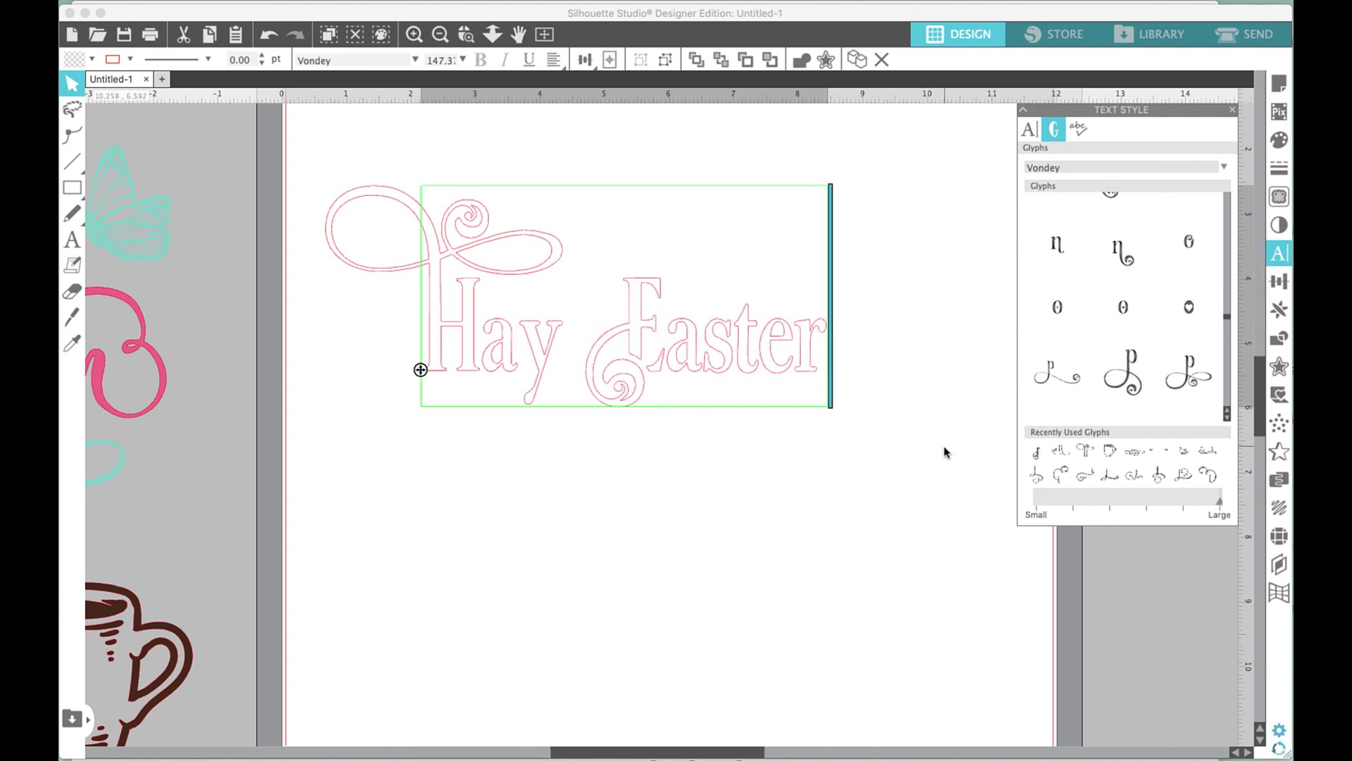
{"action": "left_click", "coordinate": [1228, 417]}
{"action": "left_click", "coordinate": [1229, 421]}
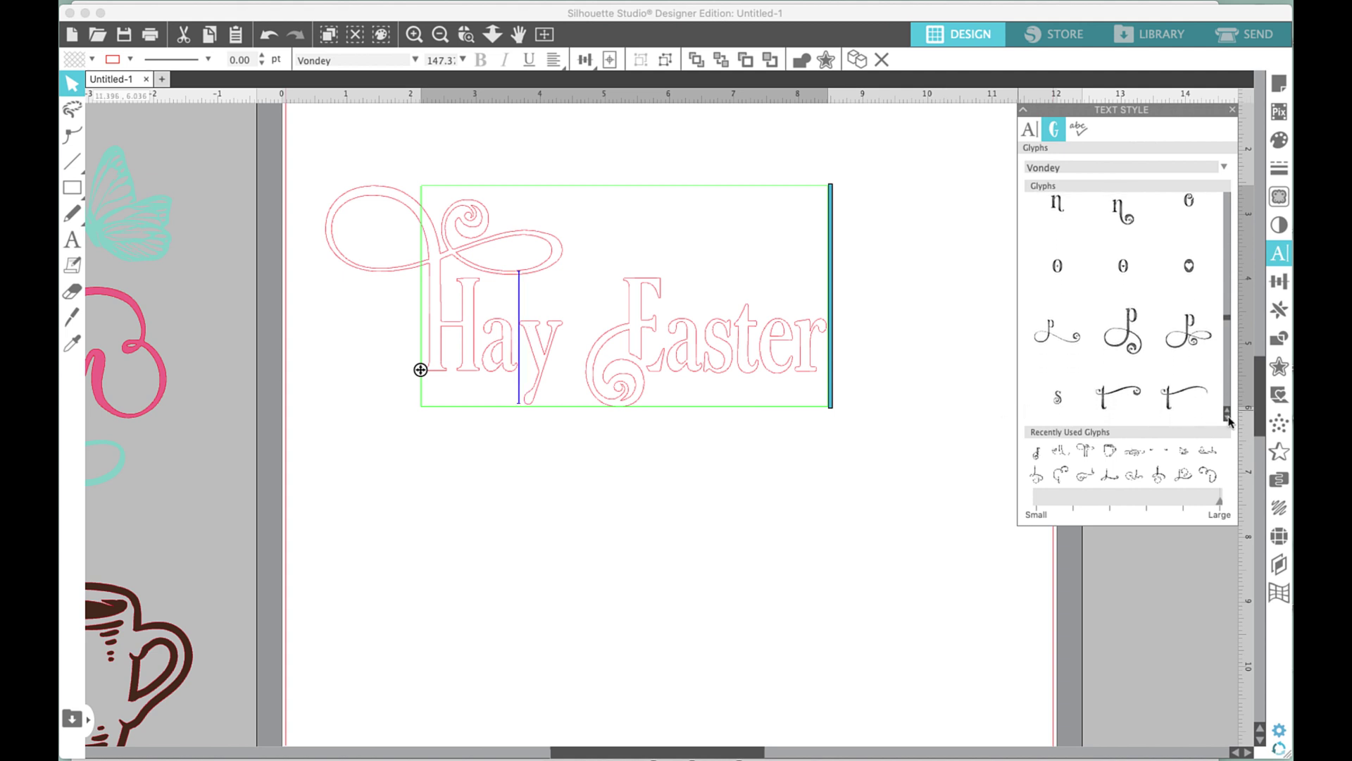
{"action": "left_click", "coordinate": [1037, 333]}
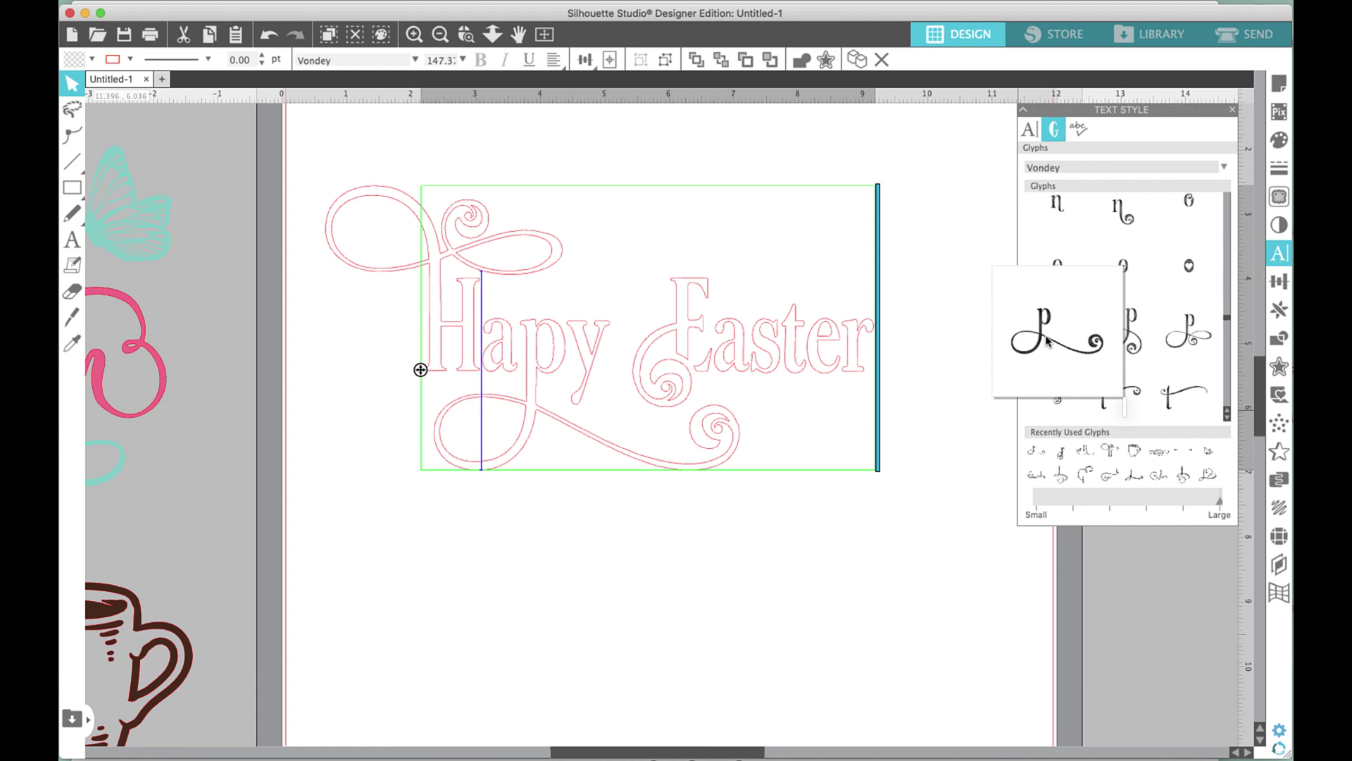
{"action": "left_click", "coordinate": [1046, 340]}
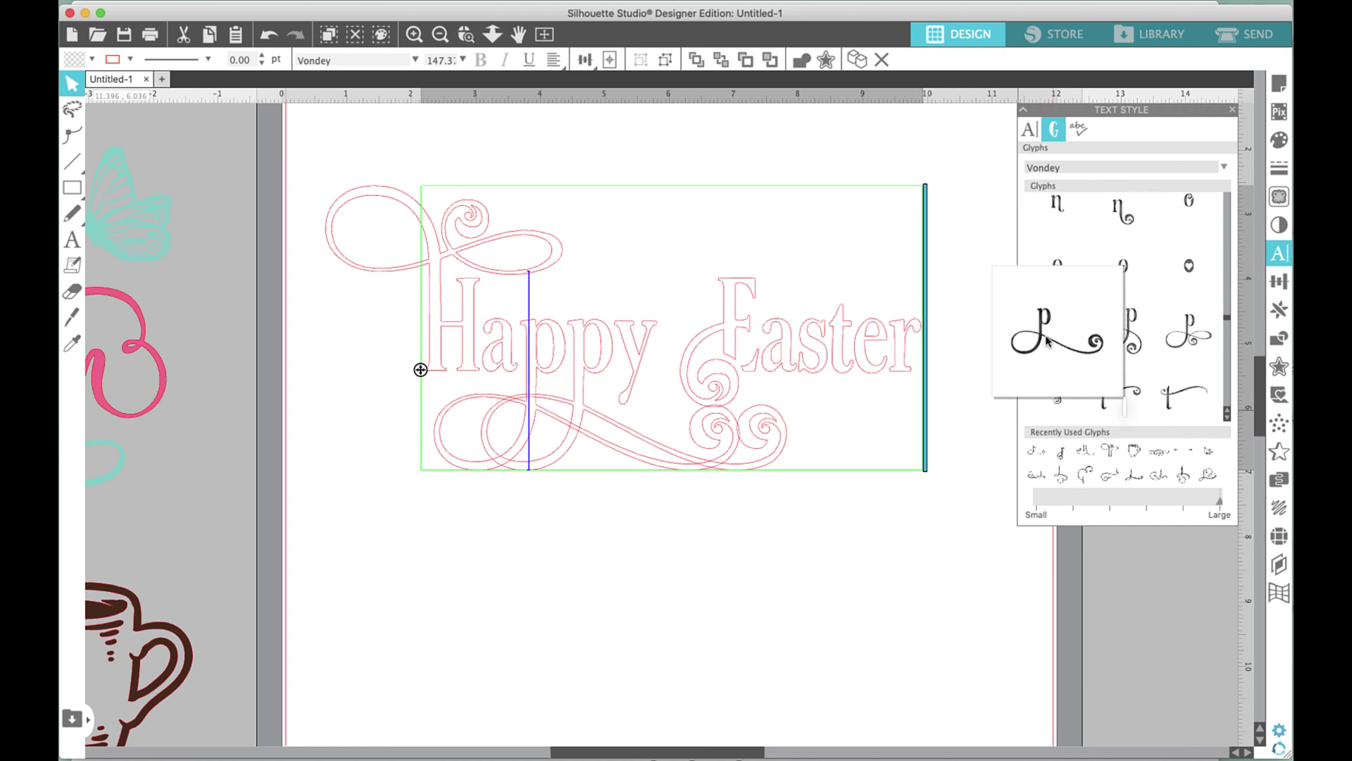
{"action": "key", "text": "BackSpace"}
{"action": "key", "text": "BackSpace"}
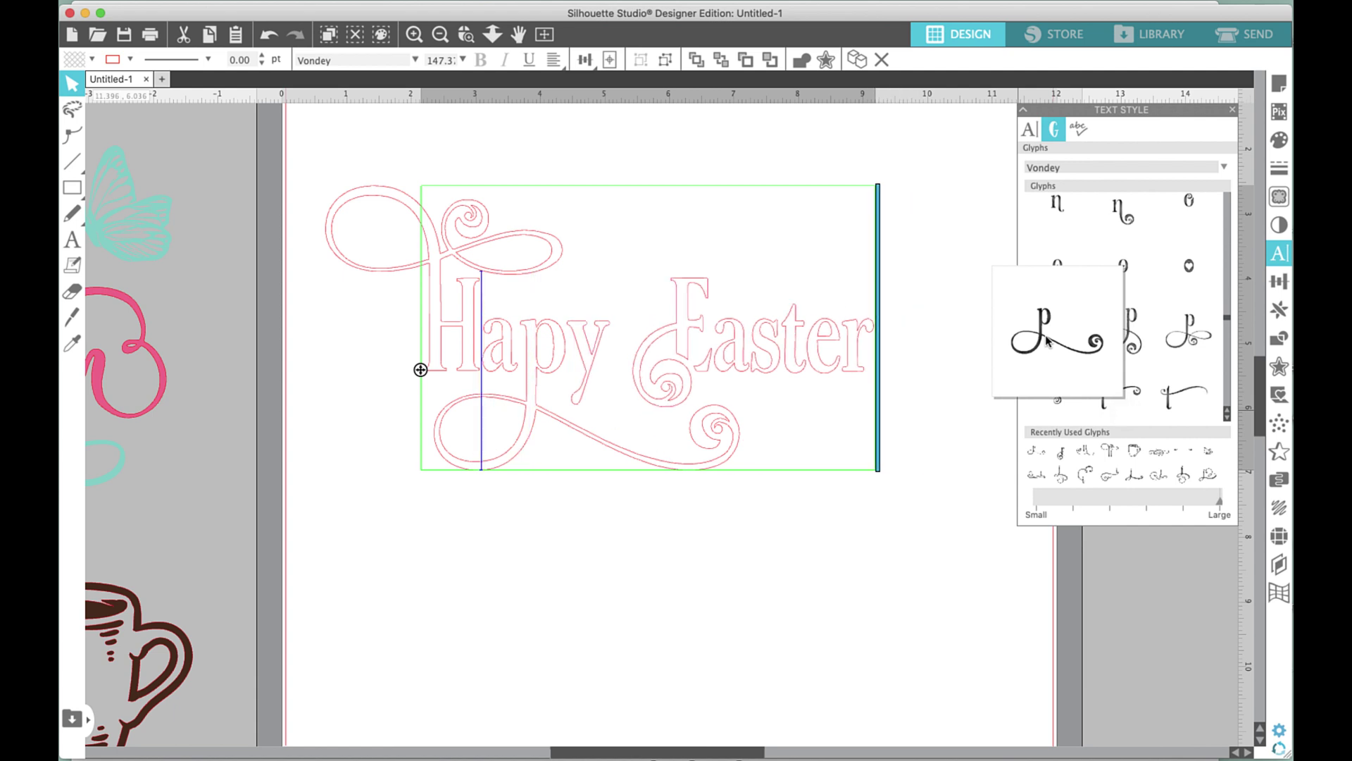
{"action": "type", "text": "pp"}
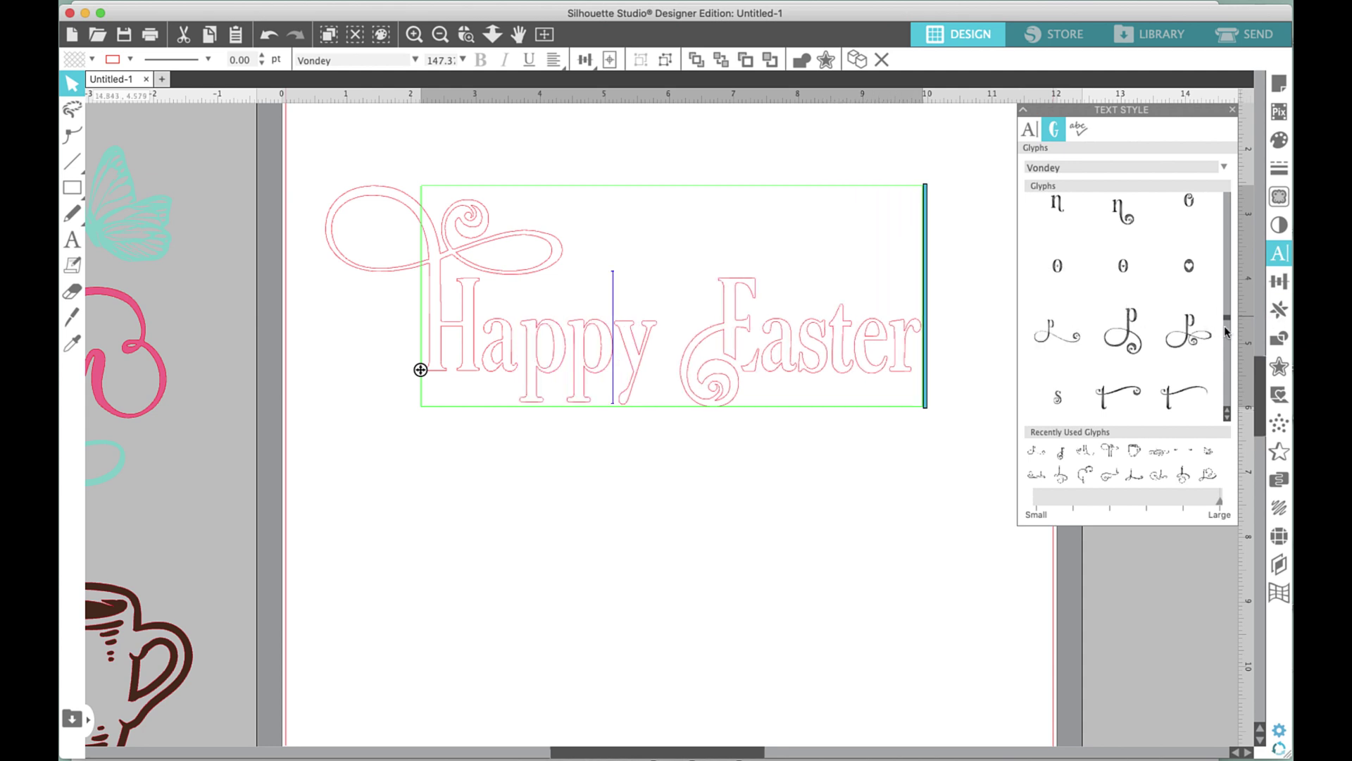
Replace the y of Happy with the long-tailed swirl y glyph sweeping beneath Easter.
{"action": "left_click_drag", "start_coordinate": [1228, 326], "coordinate": [1227, 338]}
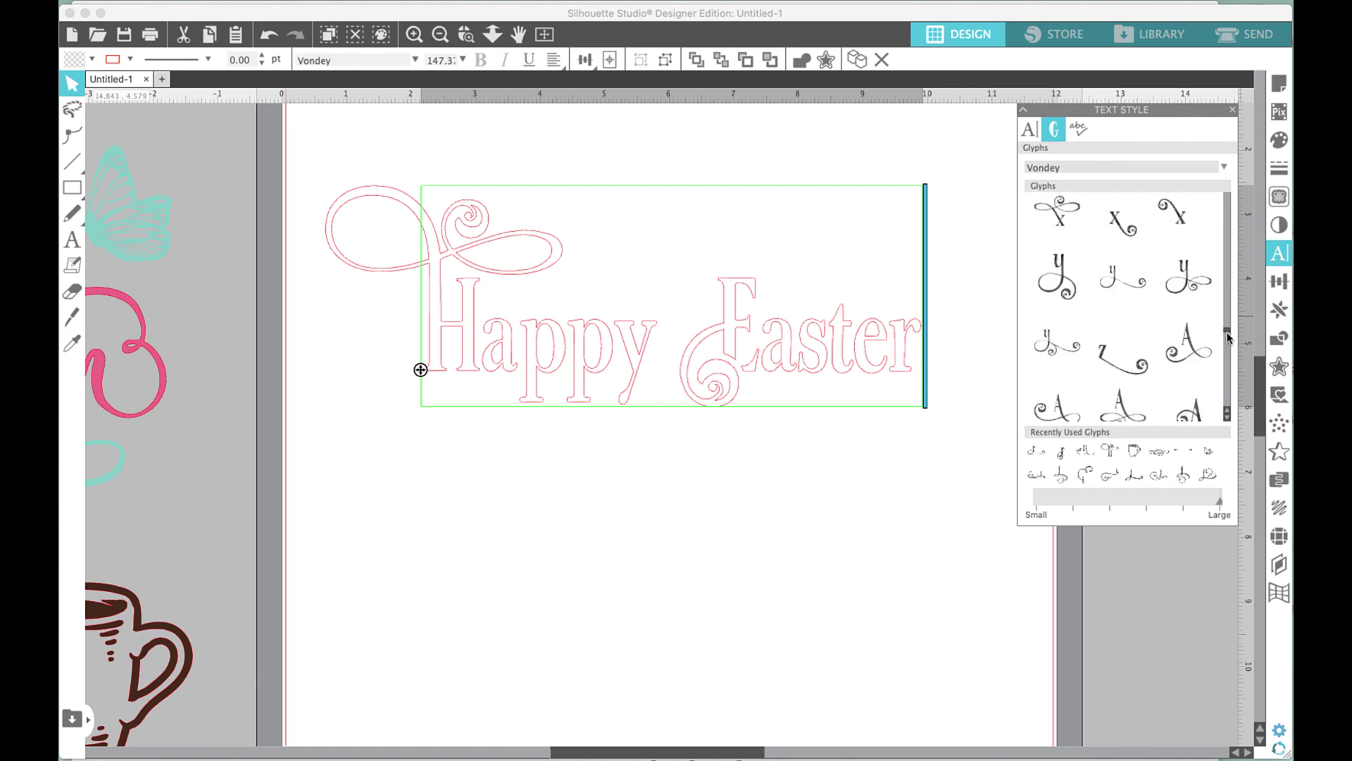
{"action": "scroll", "coordinate": [1228, 338], "scroll_direction": "down", "scroll_amount": 1}
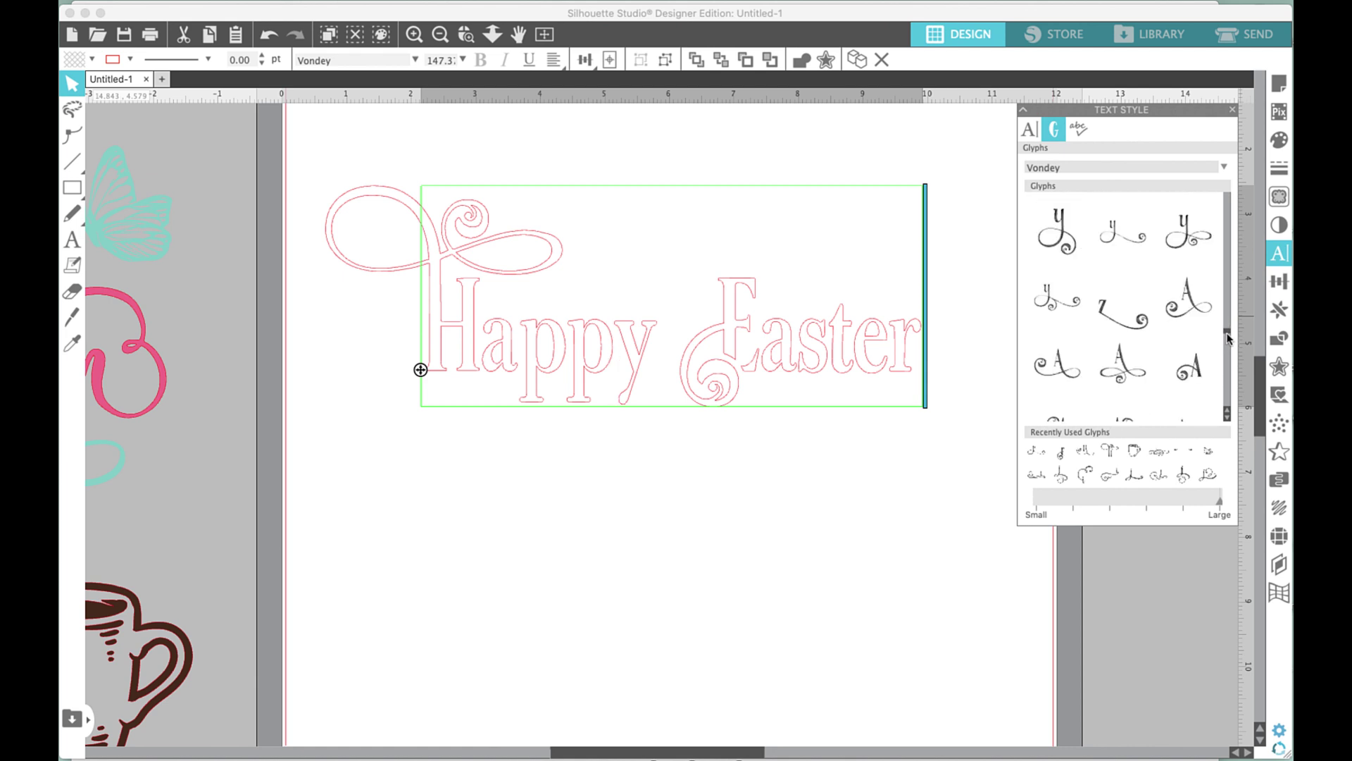
{"action": "key", "text": "BackSpace"}
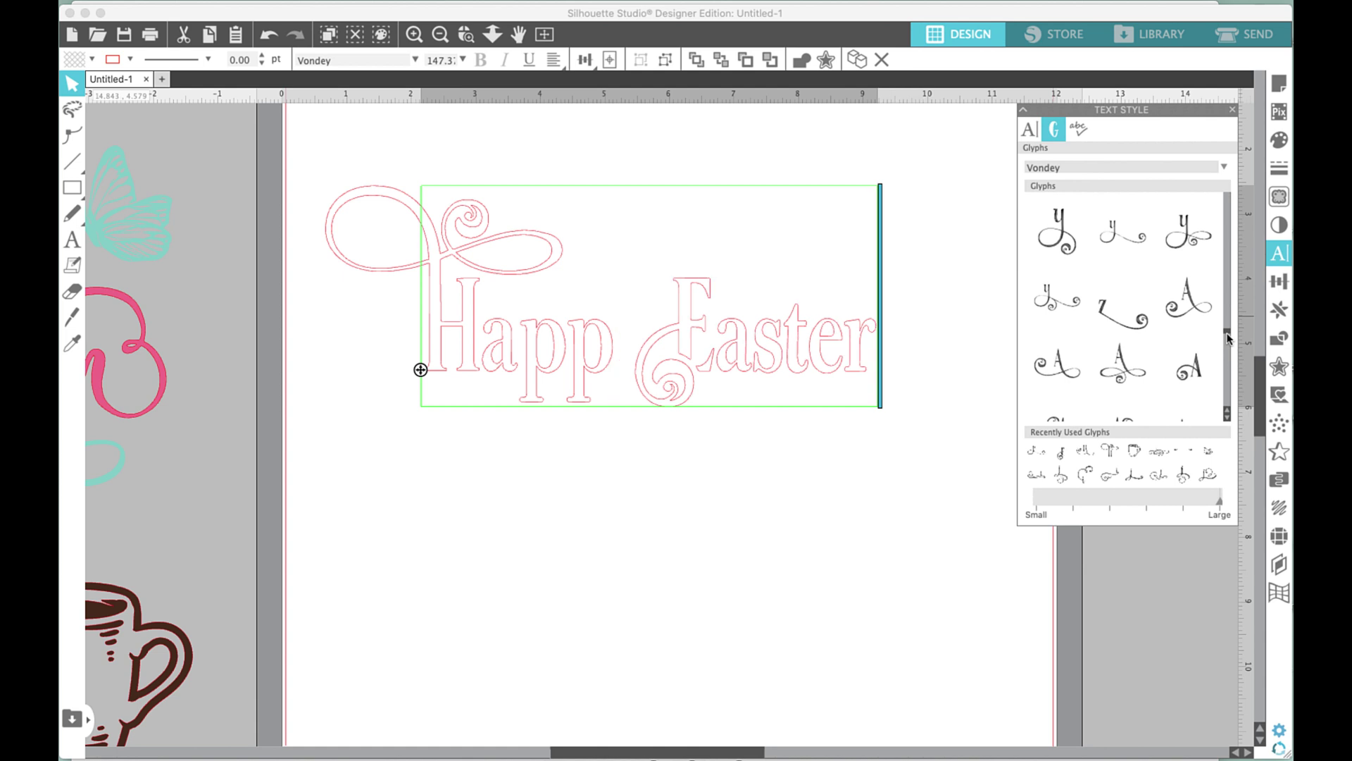
{"action": "left_click", "coordinate": [1222, 337]}
{"action": "mouse_move", "coordinate": [1222, 337]}
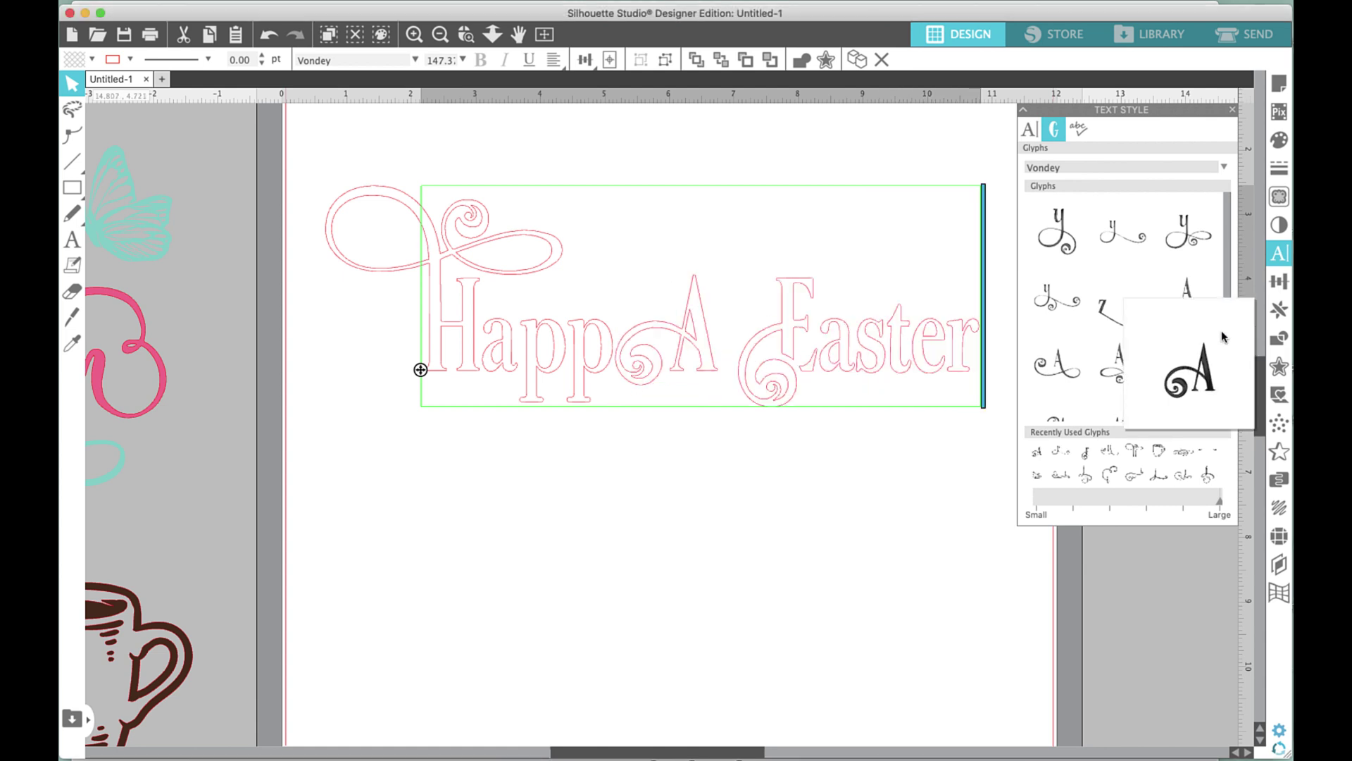
{"action": "key", "text": "BackSpace"}
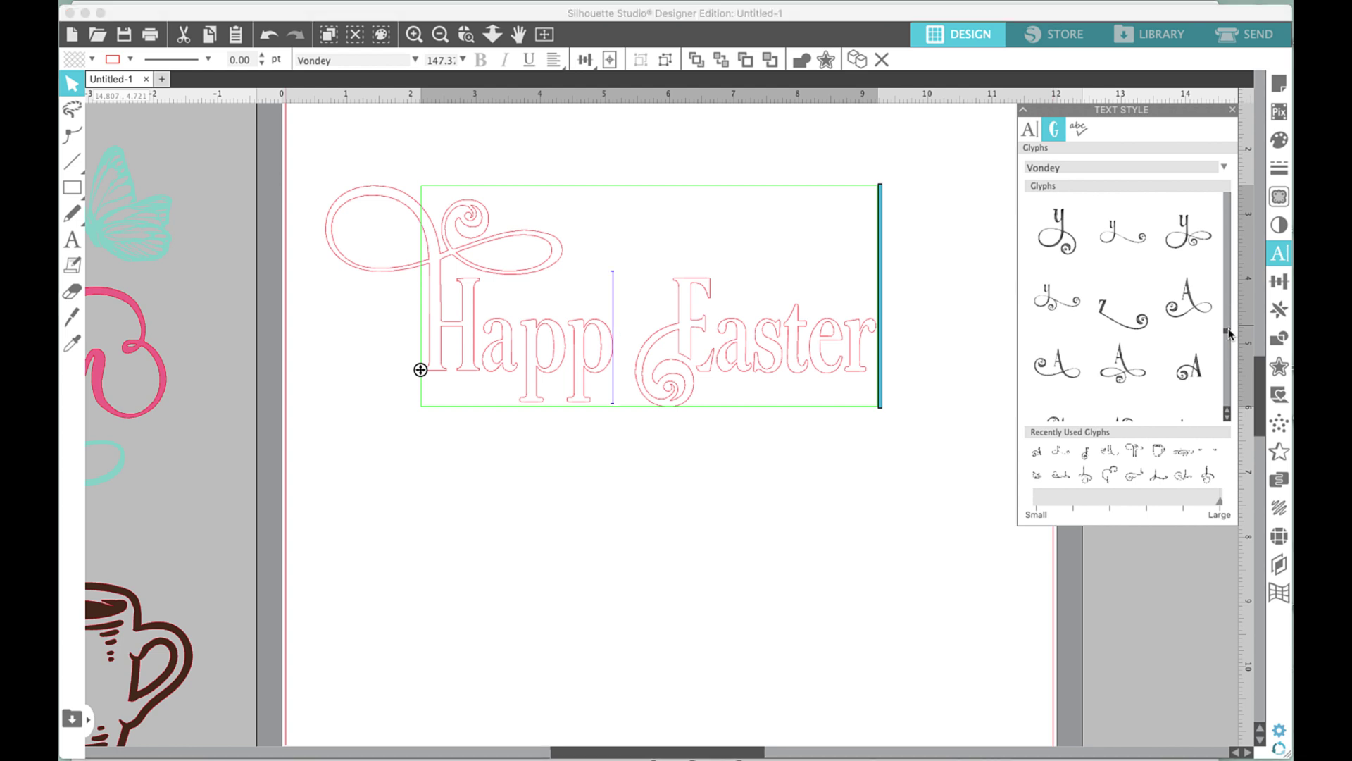
{"action": "scroll", "coordinate": [1229, 333], "scroll_direction": "up", "scroll_amount": 1}
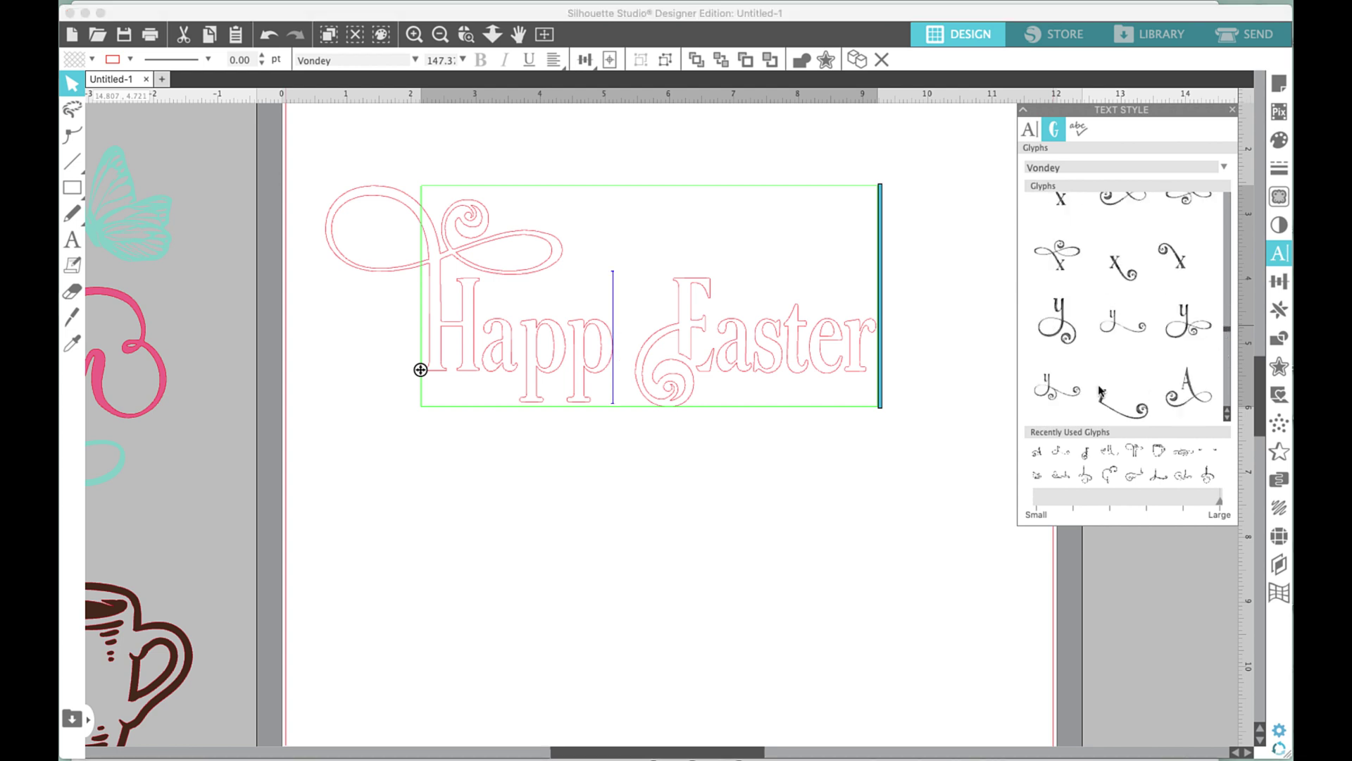
{"action": "left_click", "coordinate": [1180, 326]}
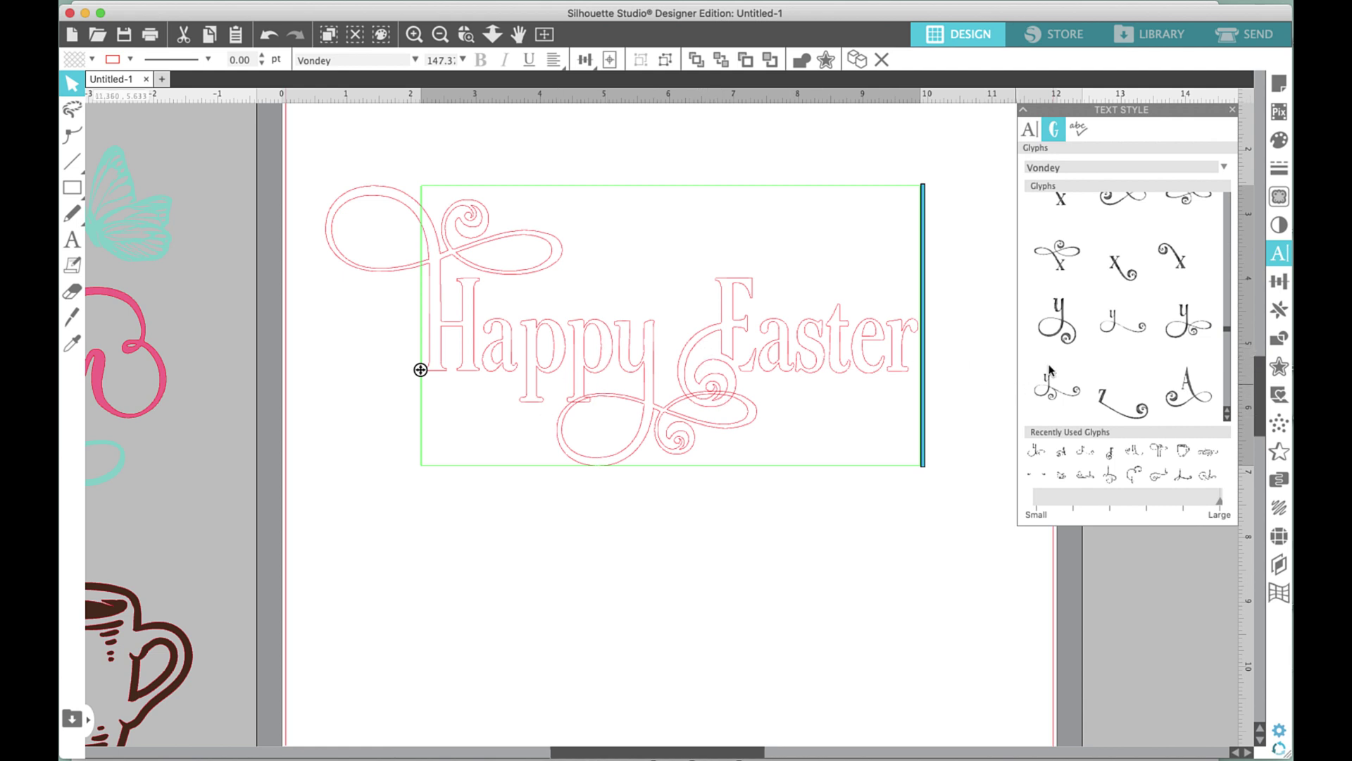
{"action": "mouse_move", "coordinate": [1047, 372]}
{"action": "key", "text": "Delete"}
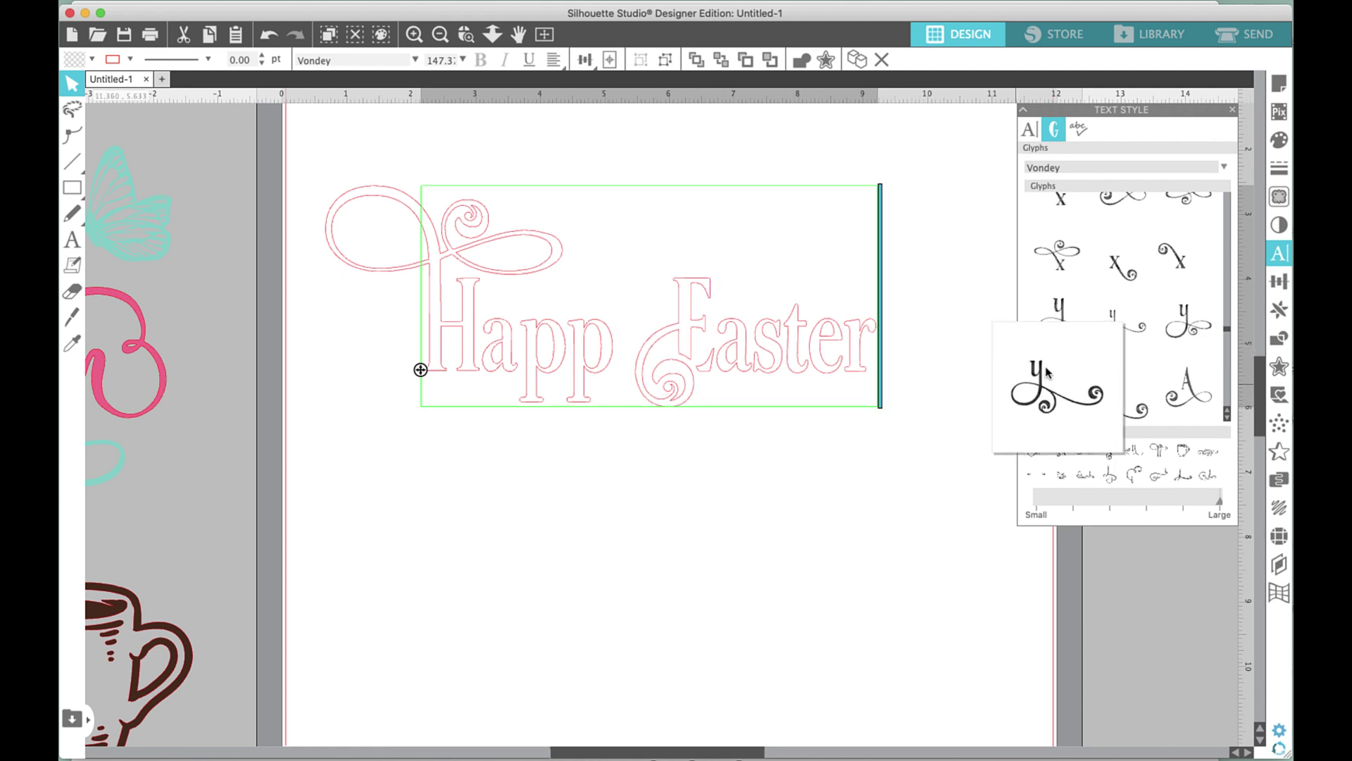
{"action": "left_click", "coordinate": [1040, 376]}
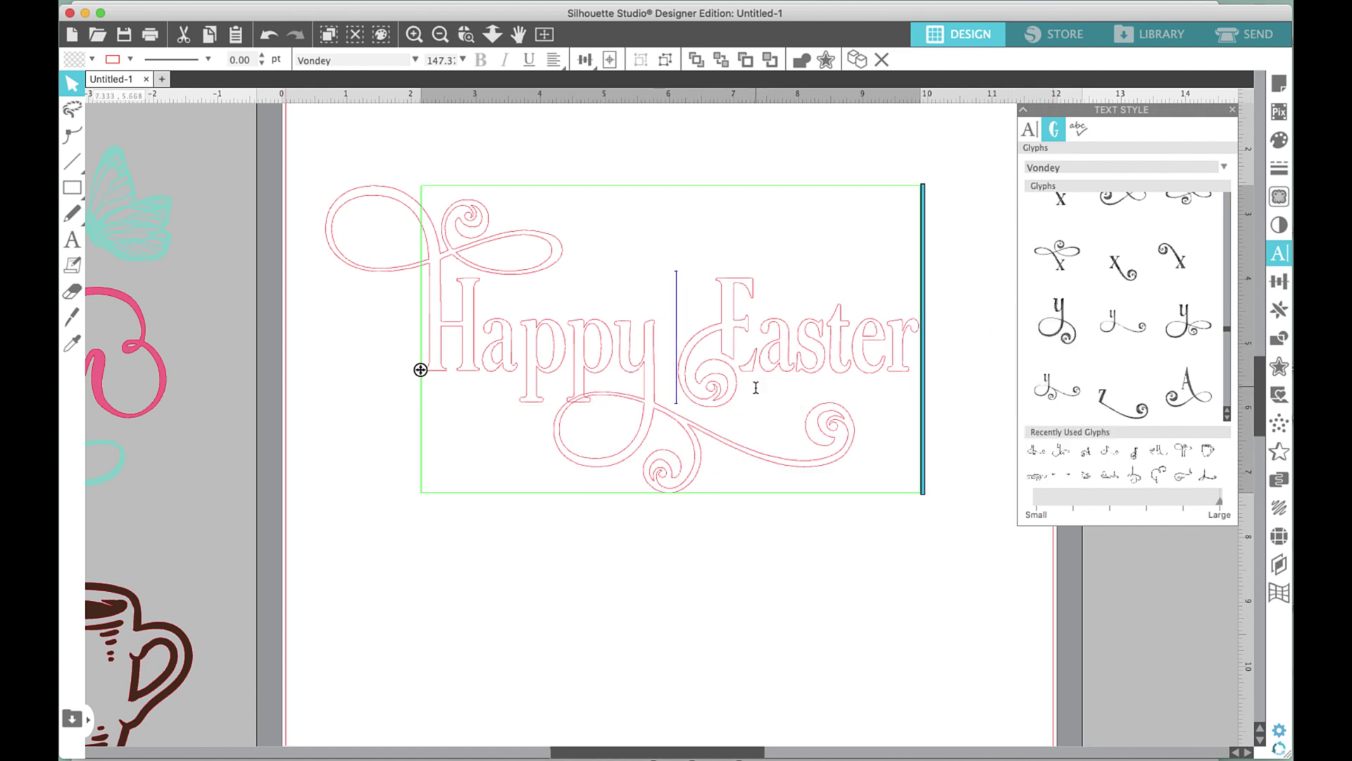
Replace the plain t of Easter with a swirled swash t glyph.
{"action": "key", "text": "Right"}
{"action": "key", "text": "Right"}
{"action": "key", "text": "Right"}
{"action": "key", "text": "Right"}
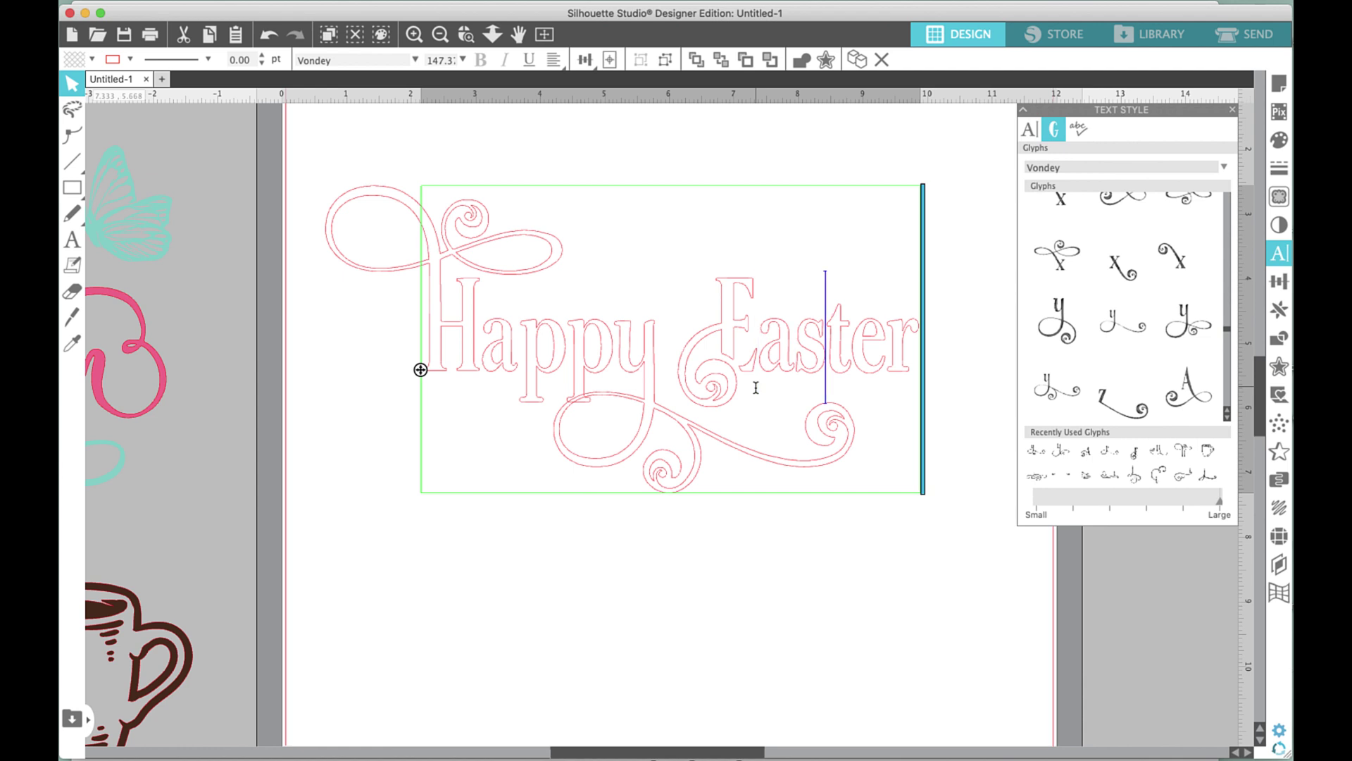
{"action": "key", "text": "BackSpace"}
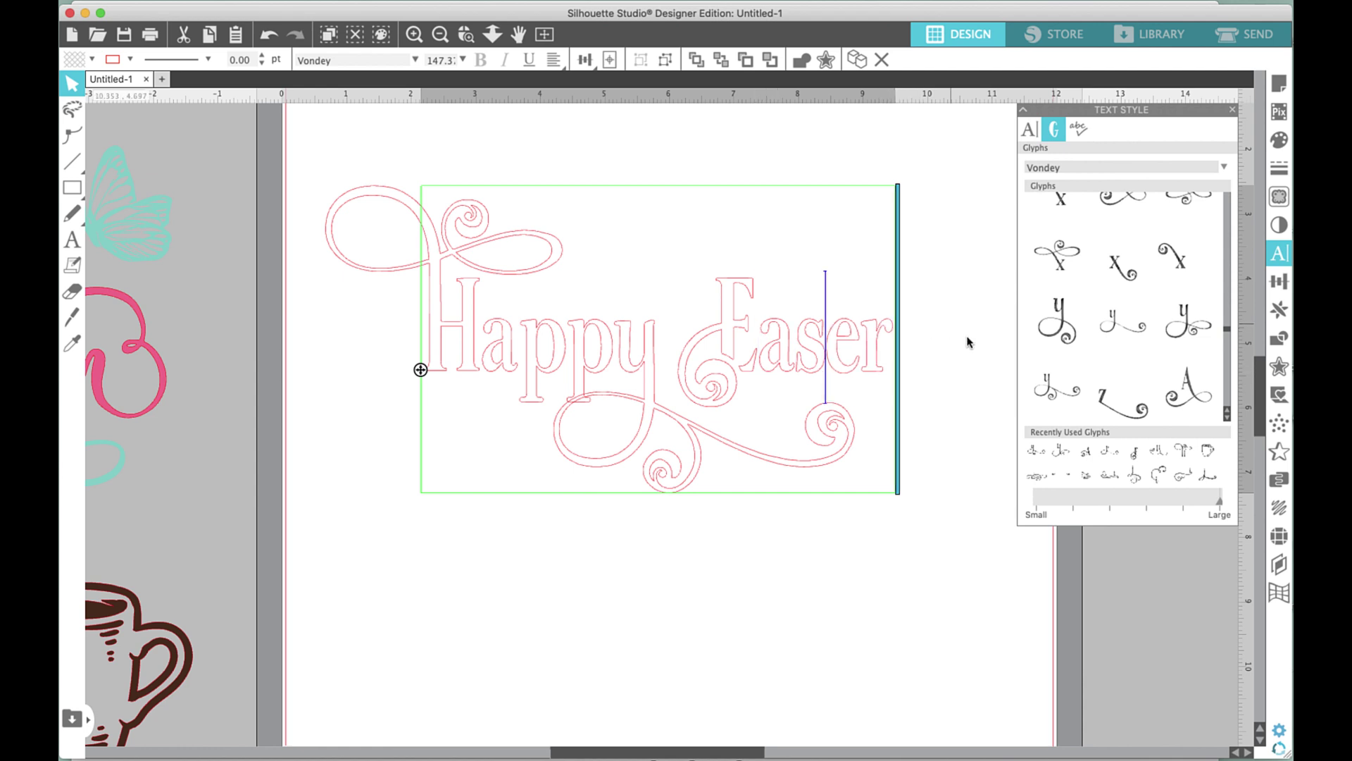
{"action": "mouse_move", "coordinate": [1213, 333]}
{"action": "scroll", "coordinate": [1229, 335], "scroll_direction": "up", "scroll_amount": 1}
{"action": "scroll", "coordinate": [1227, 331], "scroll_direction": "up", "scroll_amount": 3}
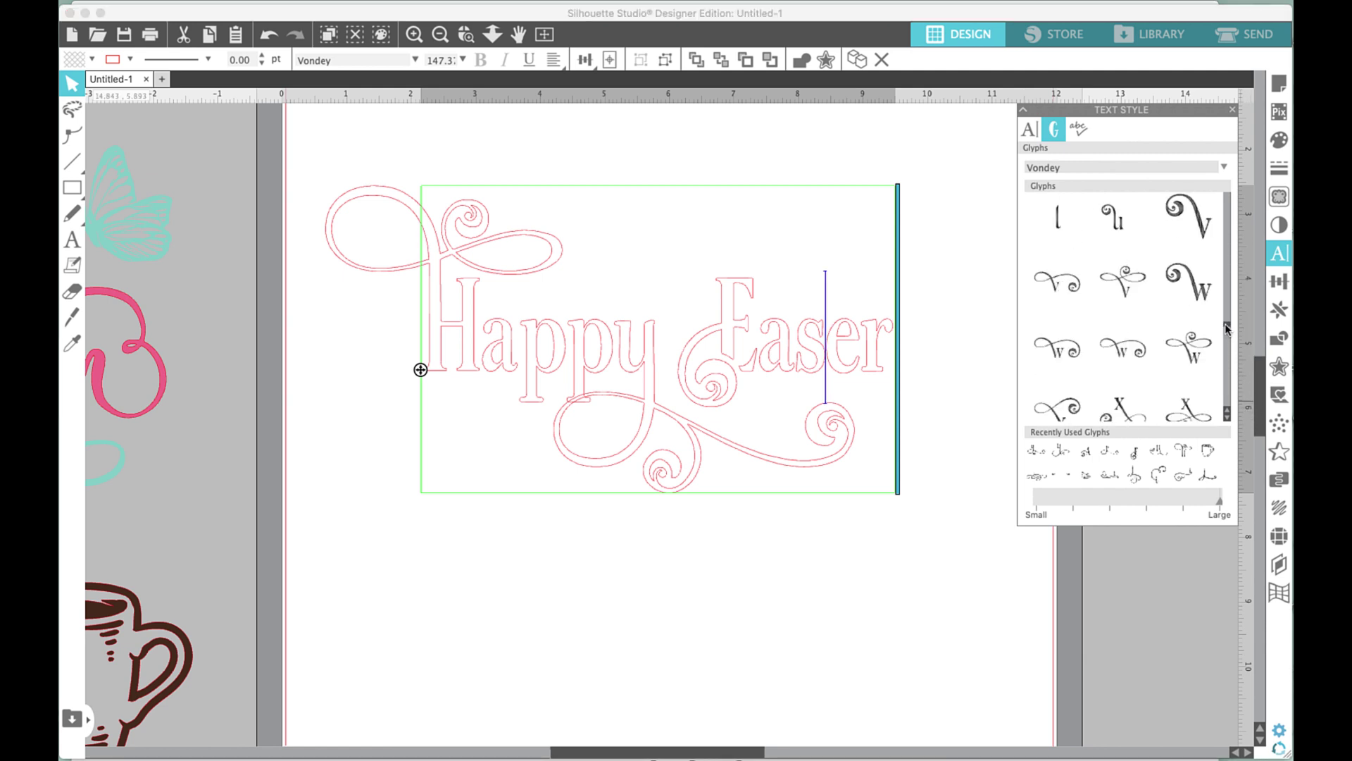
{"action": "scroll", "coordinate": [1227, 328], "scroll_direction": "down", "scroll_amount": 1}
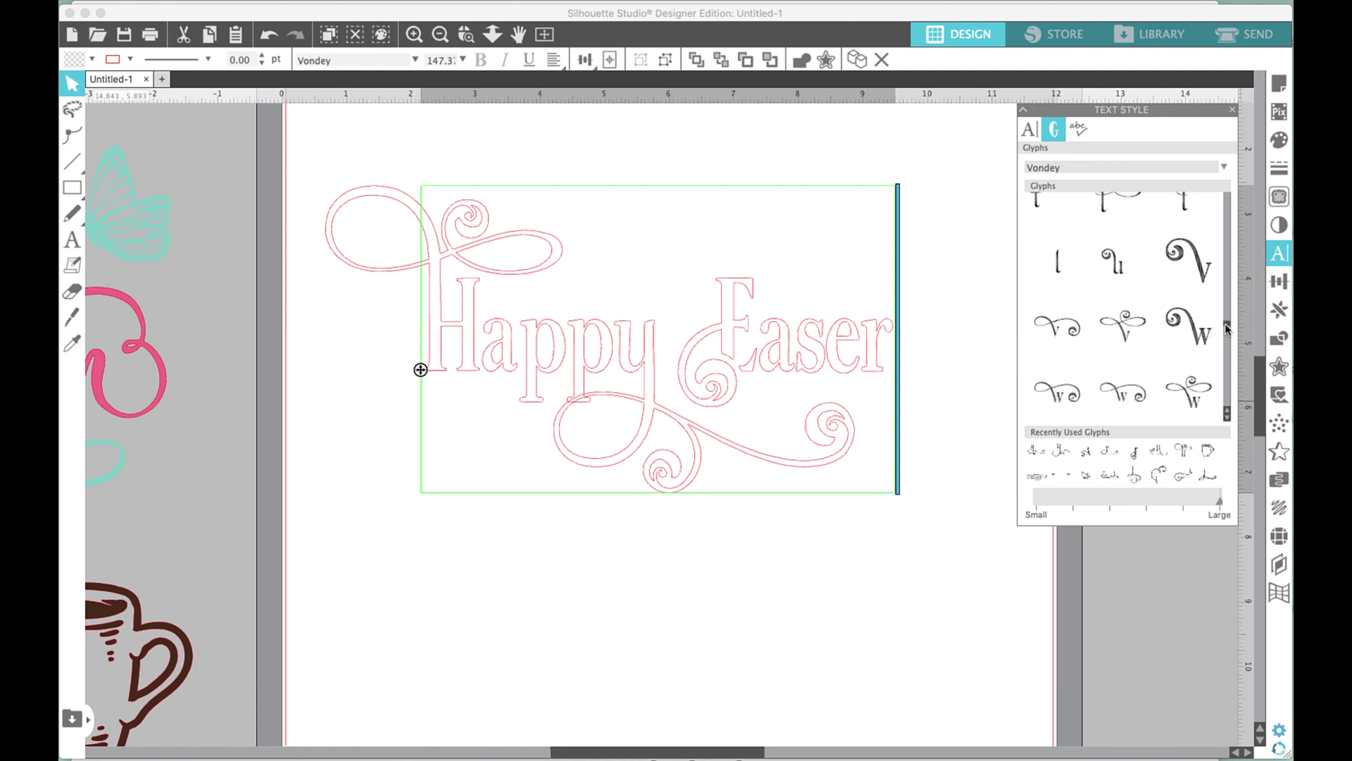
{"action": "scroll", "coordinate": [1227, 326], "scroll_direction": "up", "scroll_amount": 4}
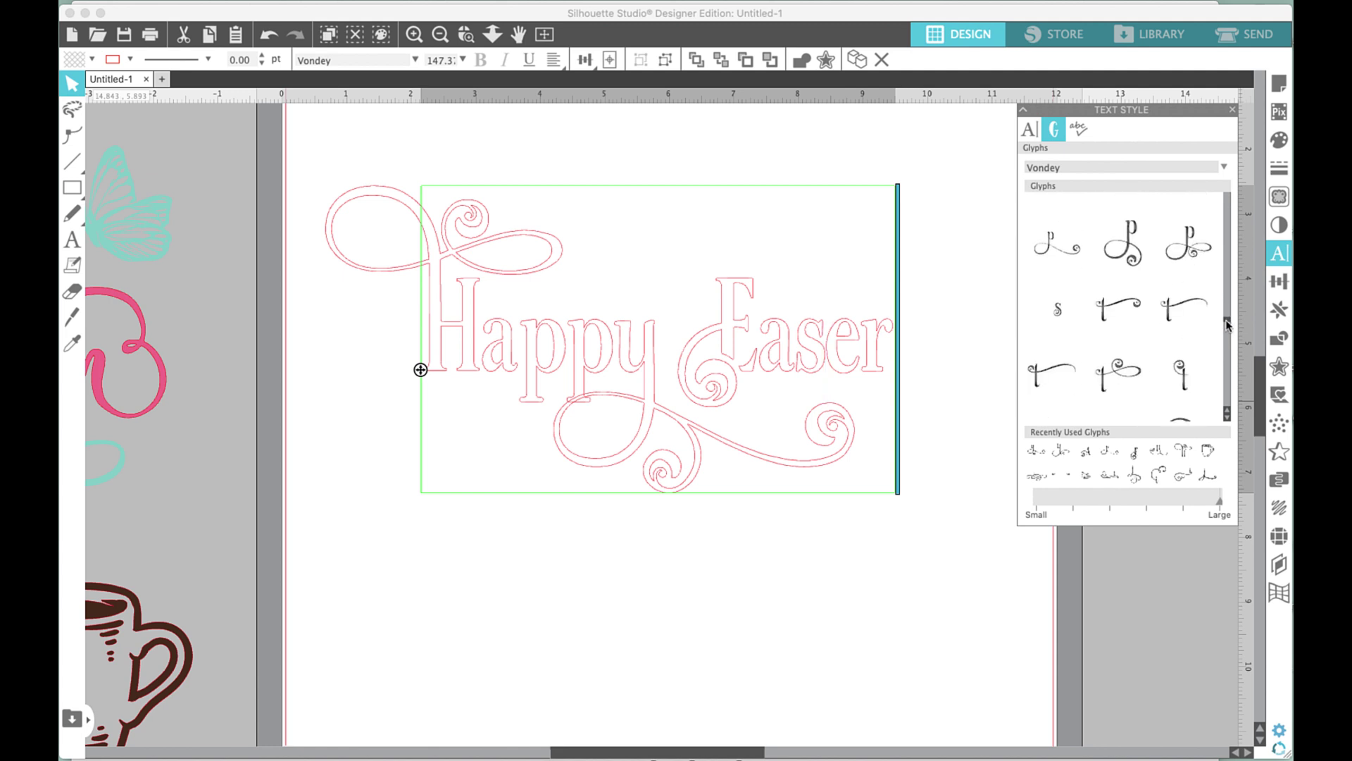
{"action": "left_click", "coordinate": [1128, 372]}
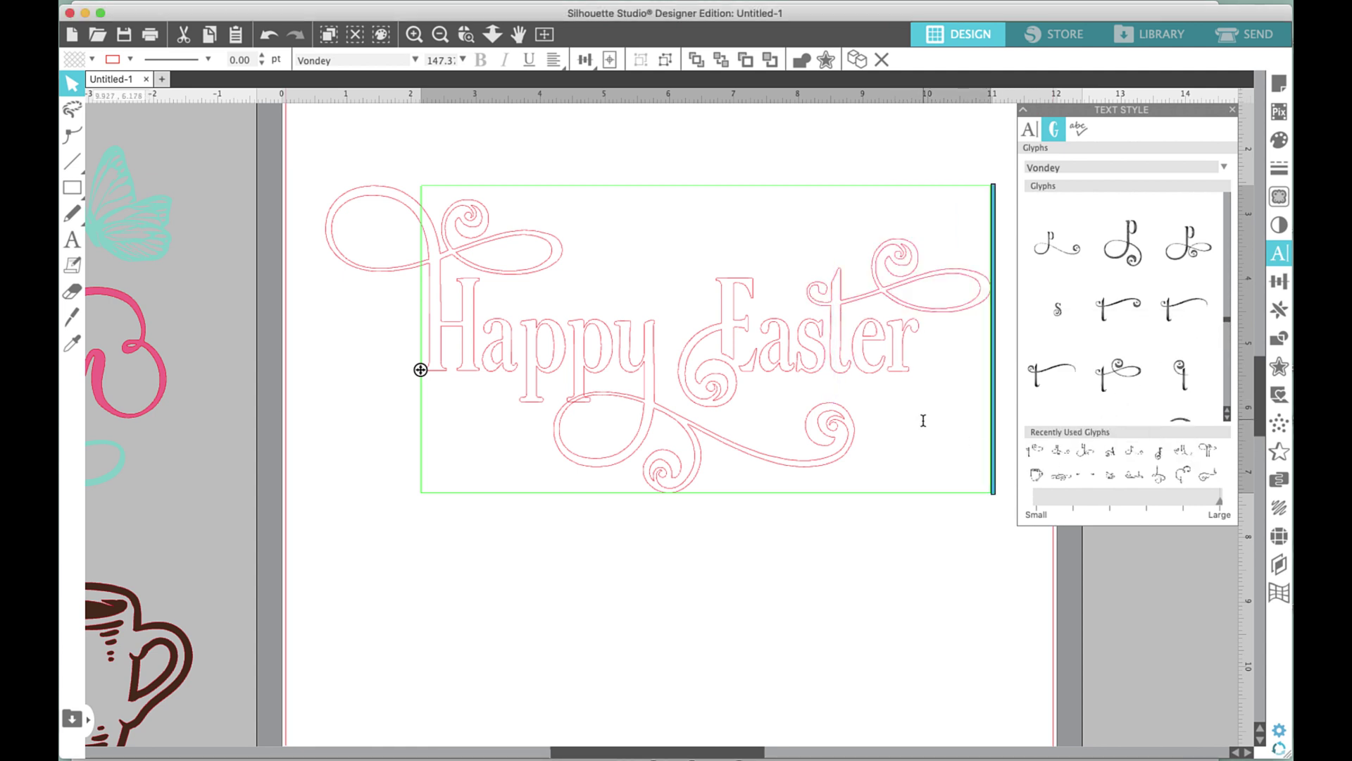
Retype the final r so the word reads Easter, then exit text editing.
{"action": "key", "text": "Right"}
{"action": "key", "text": "Right"}
{"action": "key", "text": "BackSpace"}
{"action": "left_click", "coordinate": [1227, 421]}
{"action": "left_click", "coordinate": [1227, 421]}
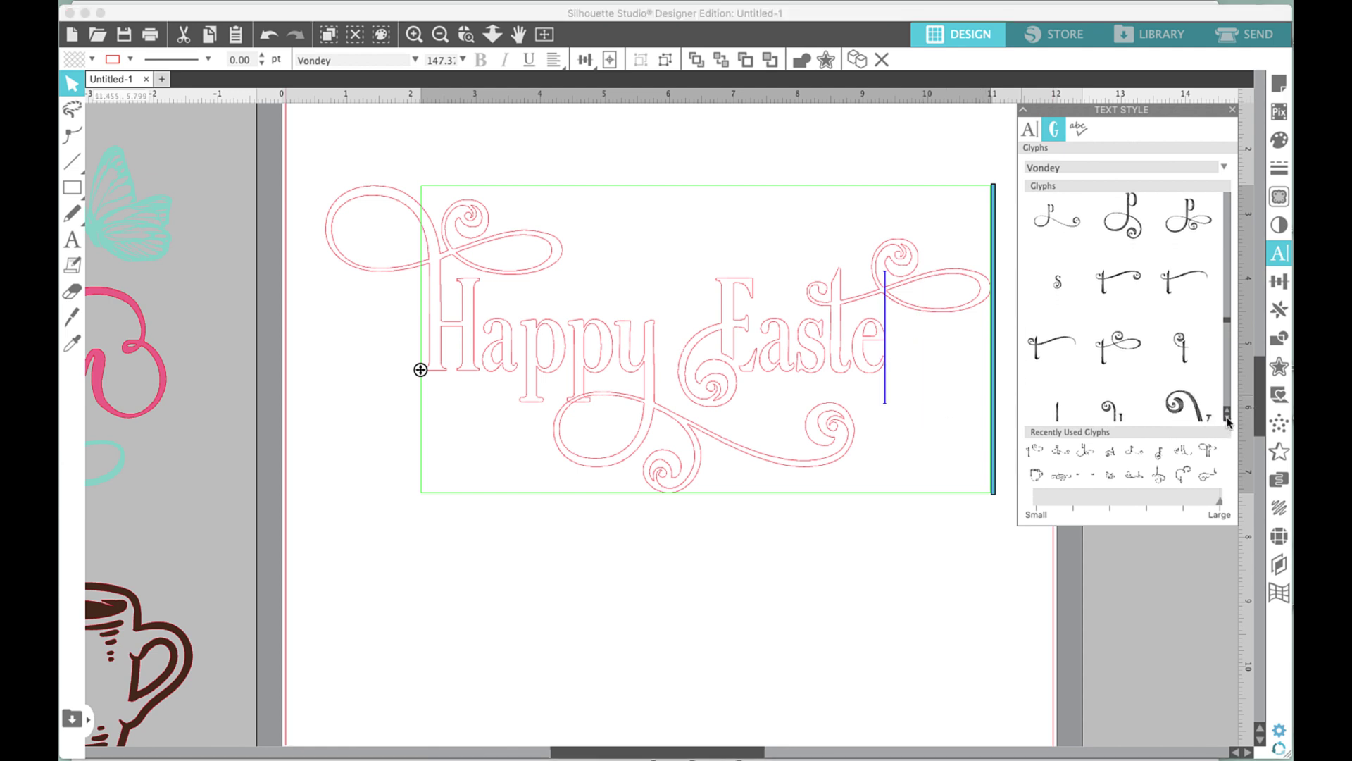
{"action": "left_click", "coordinate": [1227, 420]}
{"action": "left_click", "coordinate": [1227, 421]}
{"action": "left_click", "coordinate": [1227, 421]}
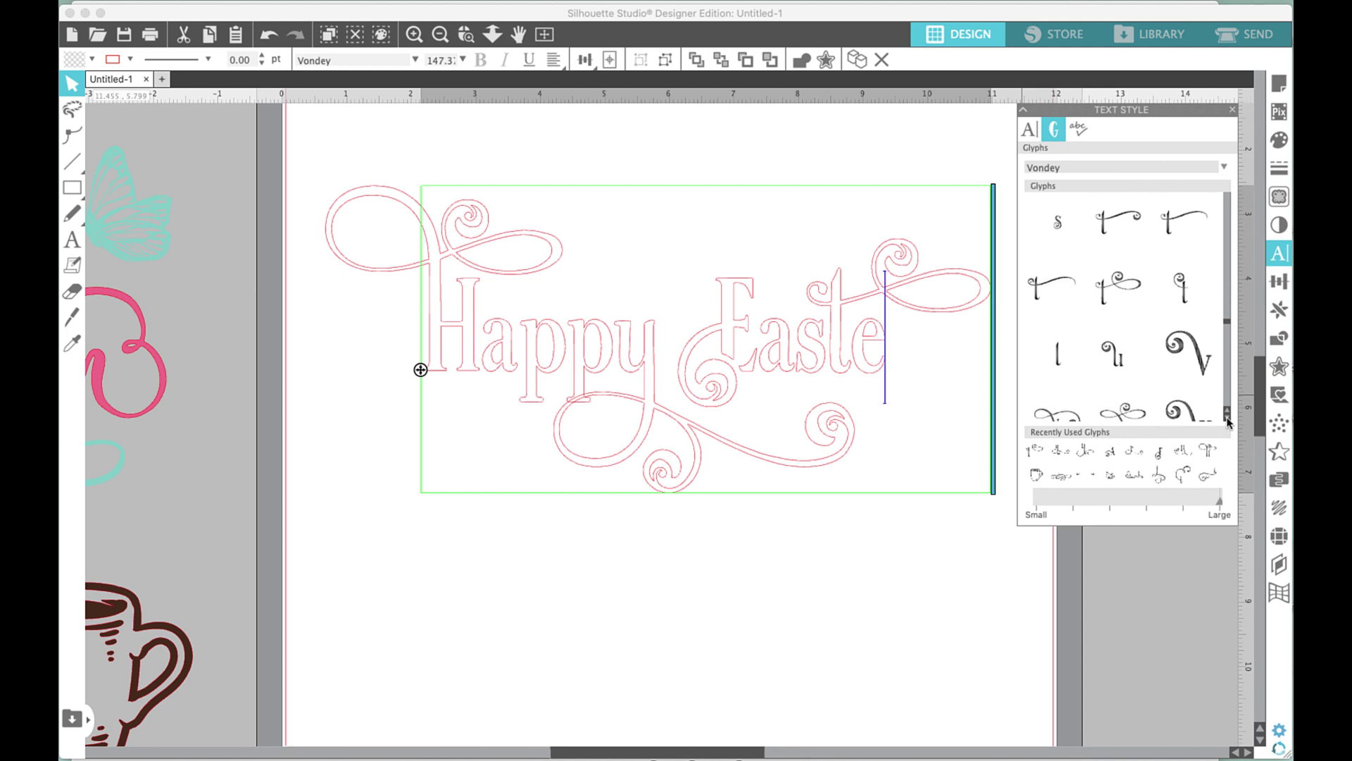
{"action": "type", "text": "r"}
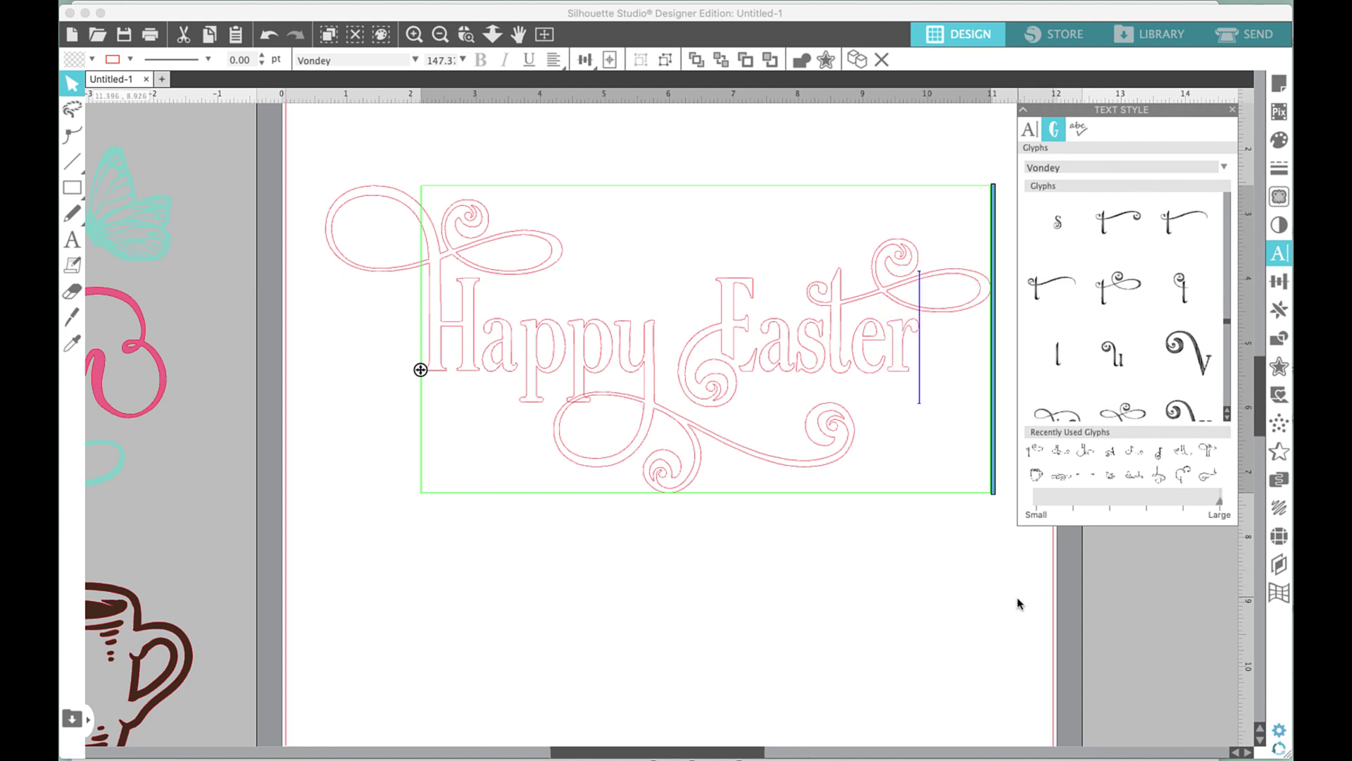
{"action": "left_click", "coordinate": [1018, 604]}
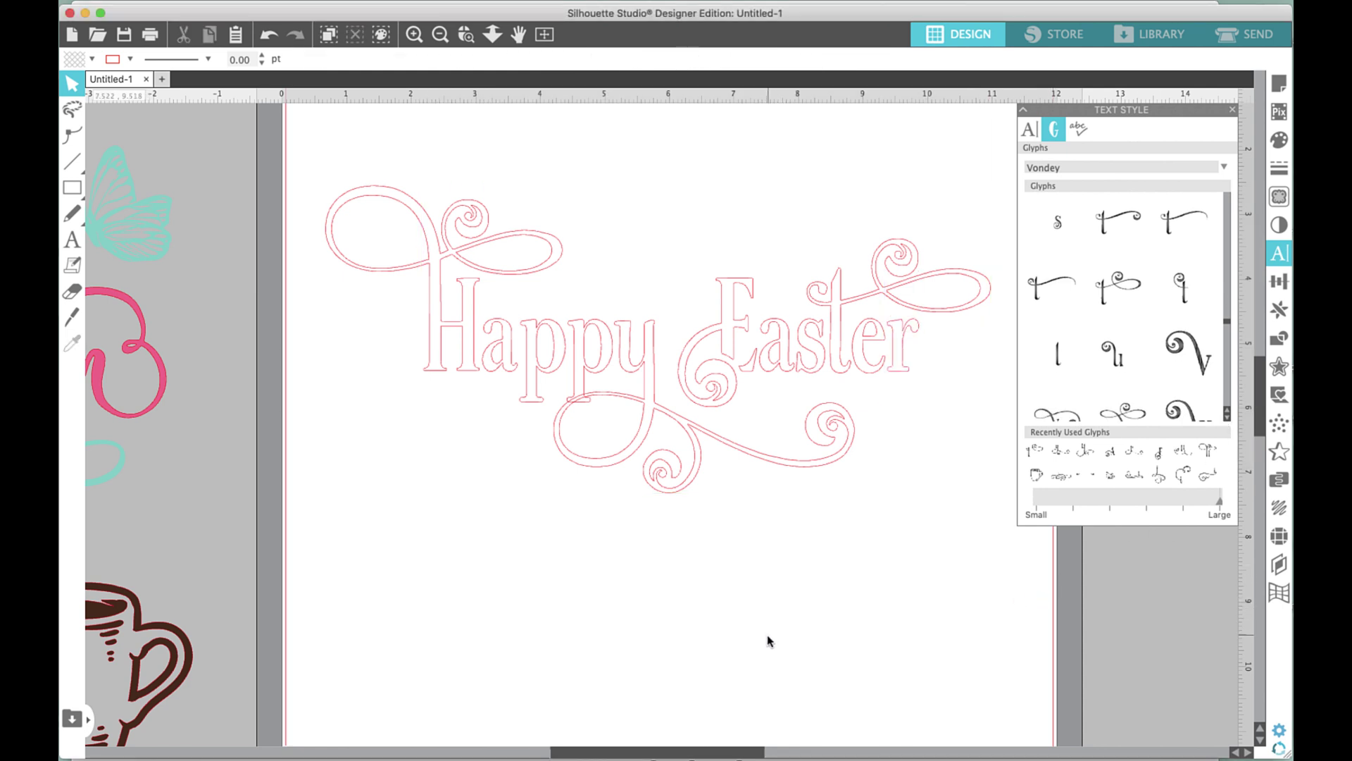
Fill the whole Happy Easter title with pink.
{"action": "left_click_drag", "start_coordinate": [332, 156], "coordinate": [960, 343]}
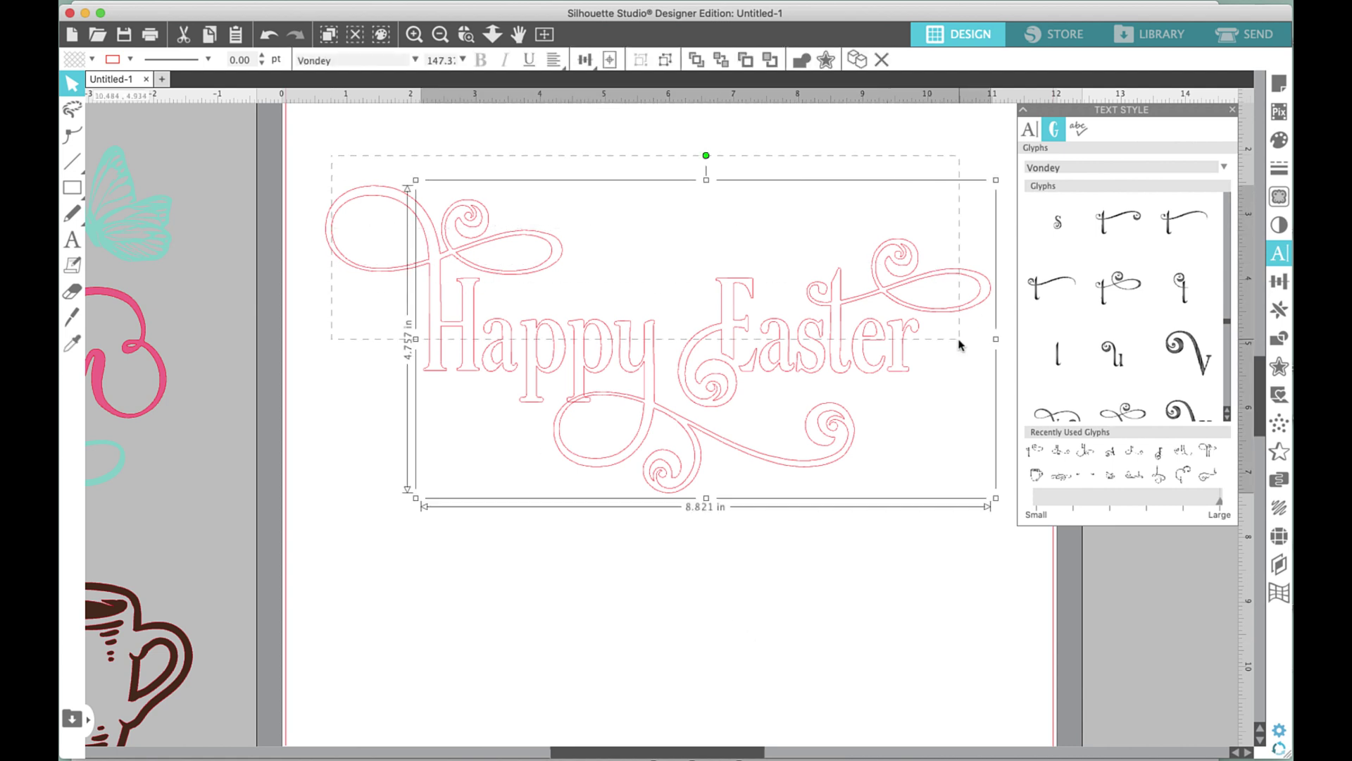
{"action": "left_click", "coordinate": [92, 60]}
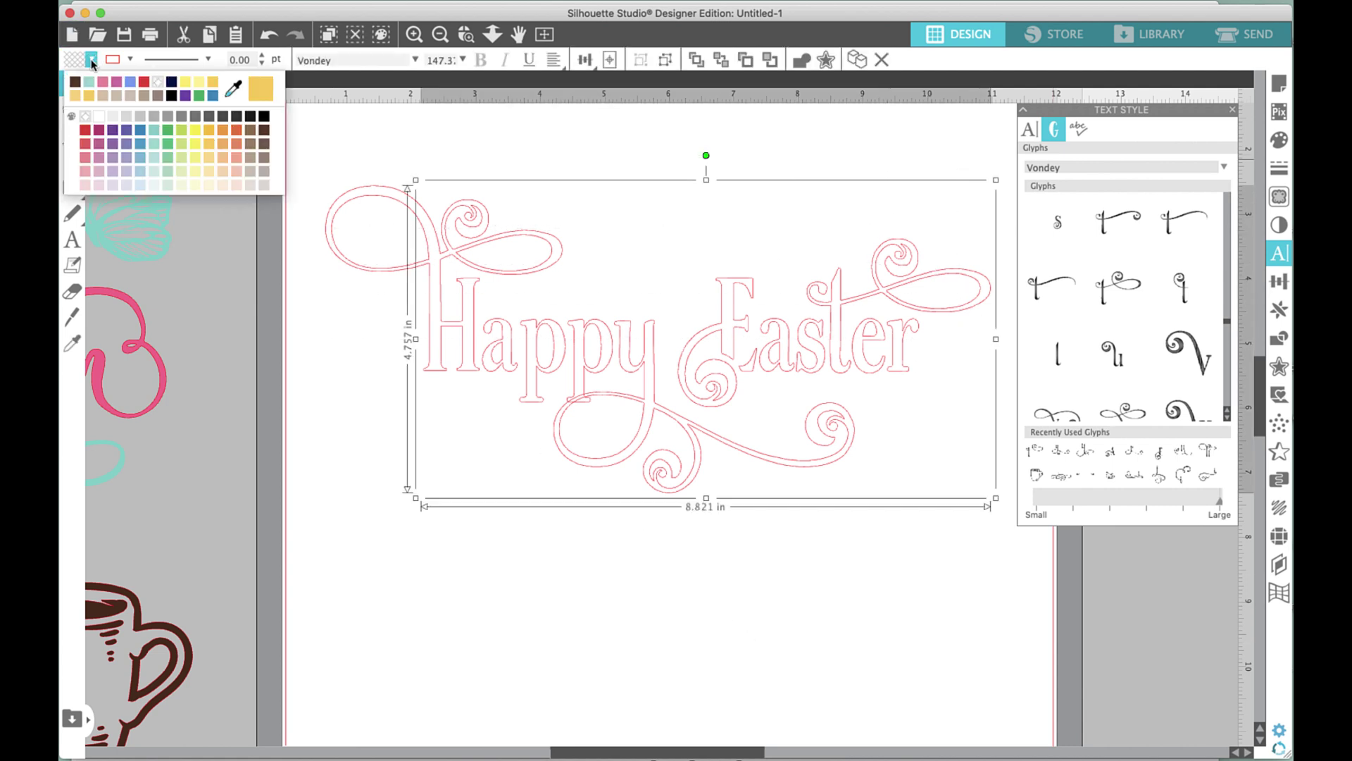
{"action": "left_click", "coordinate": [103, 83]}
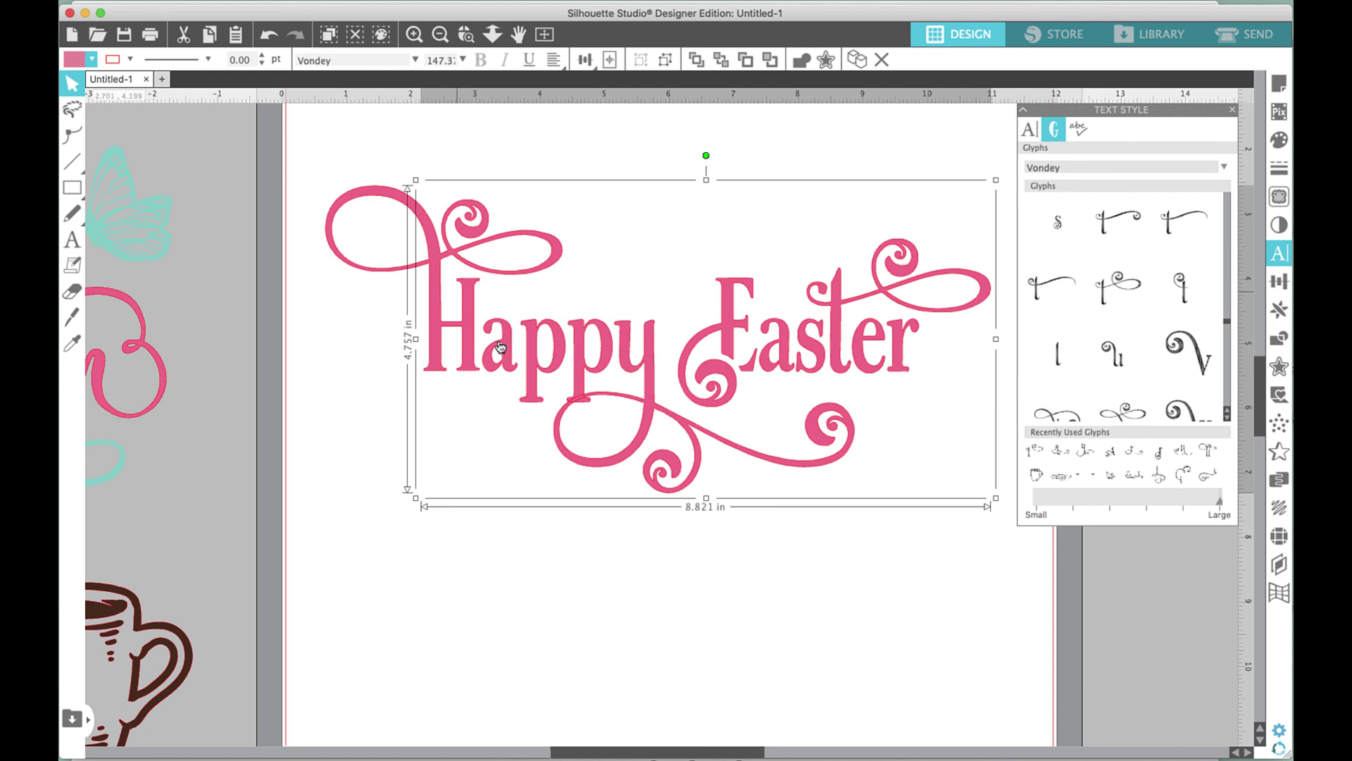
Ungroup the Happy Easter text and weld its letters and swashes together.
{"action": "right_click", "coordinate": [519, 340]}
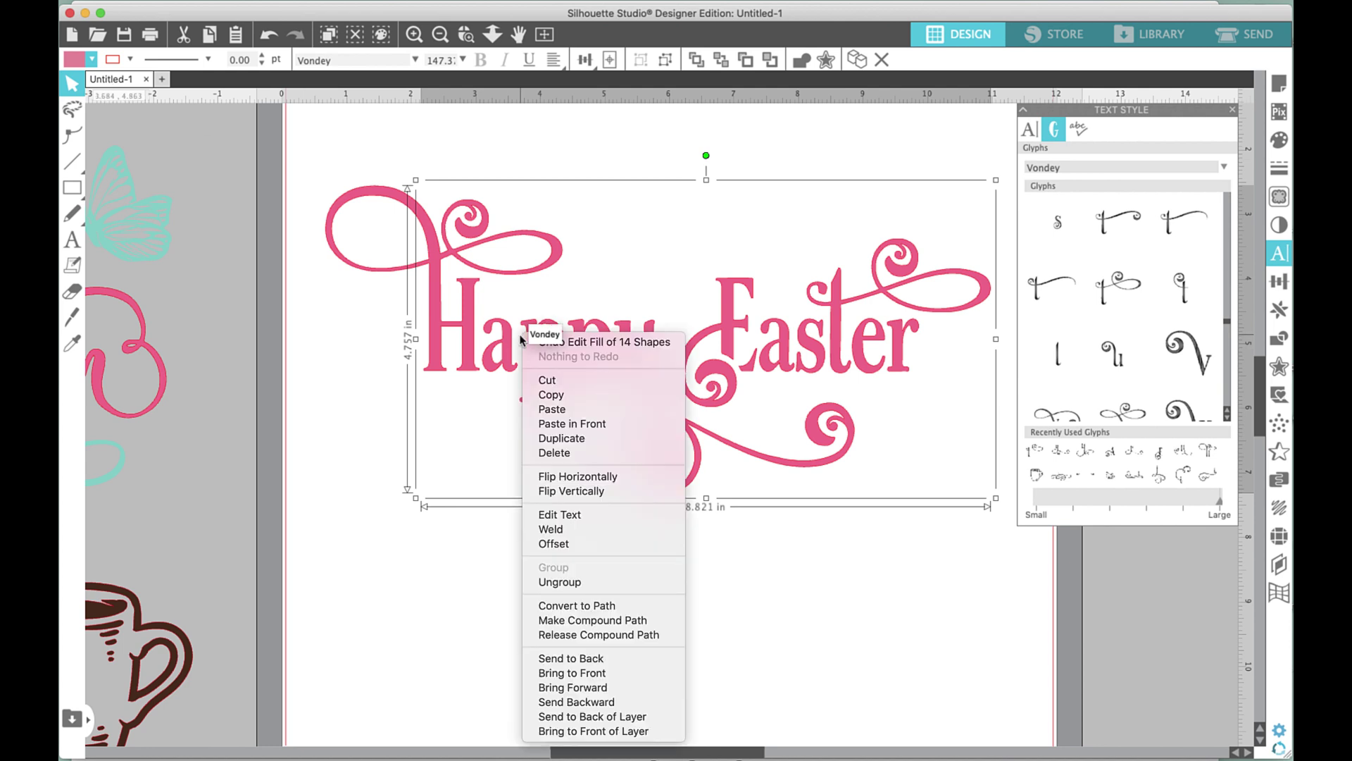
{"action": "left_click", "coordinate": [559, 582]}
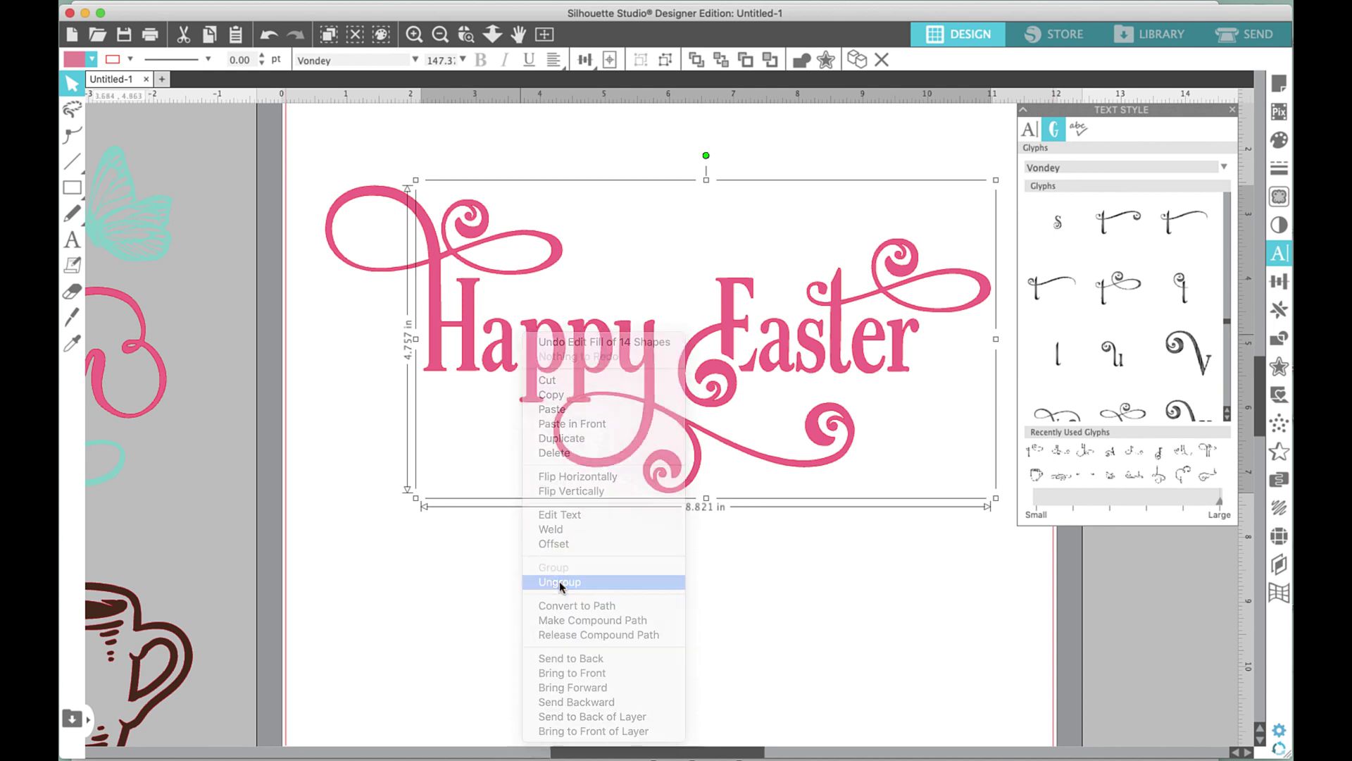
{"action": "left_click", "coordinate": [641, 629]}
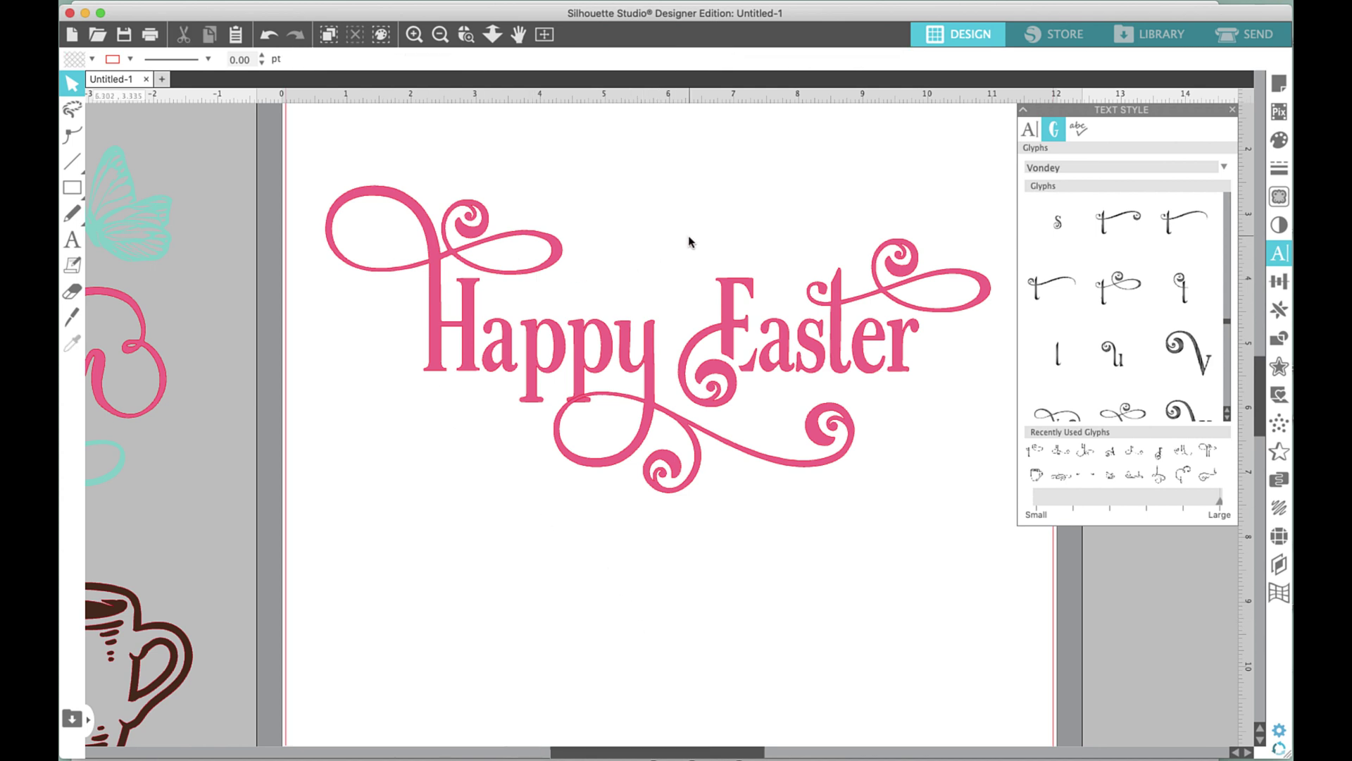
{"action": "key", "text": "super+a"}
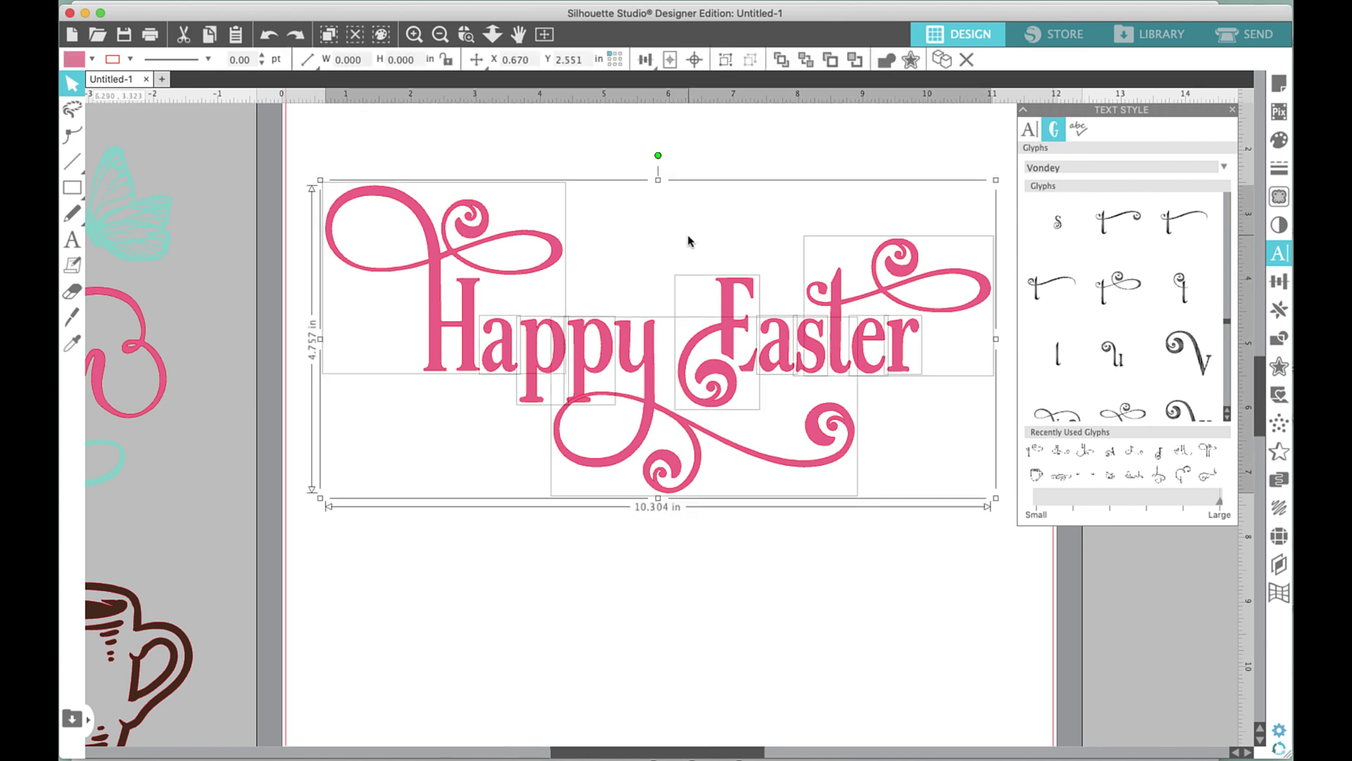
{"action": "left_click", "coordinate": [690, 241]}
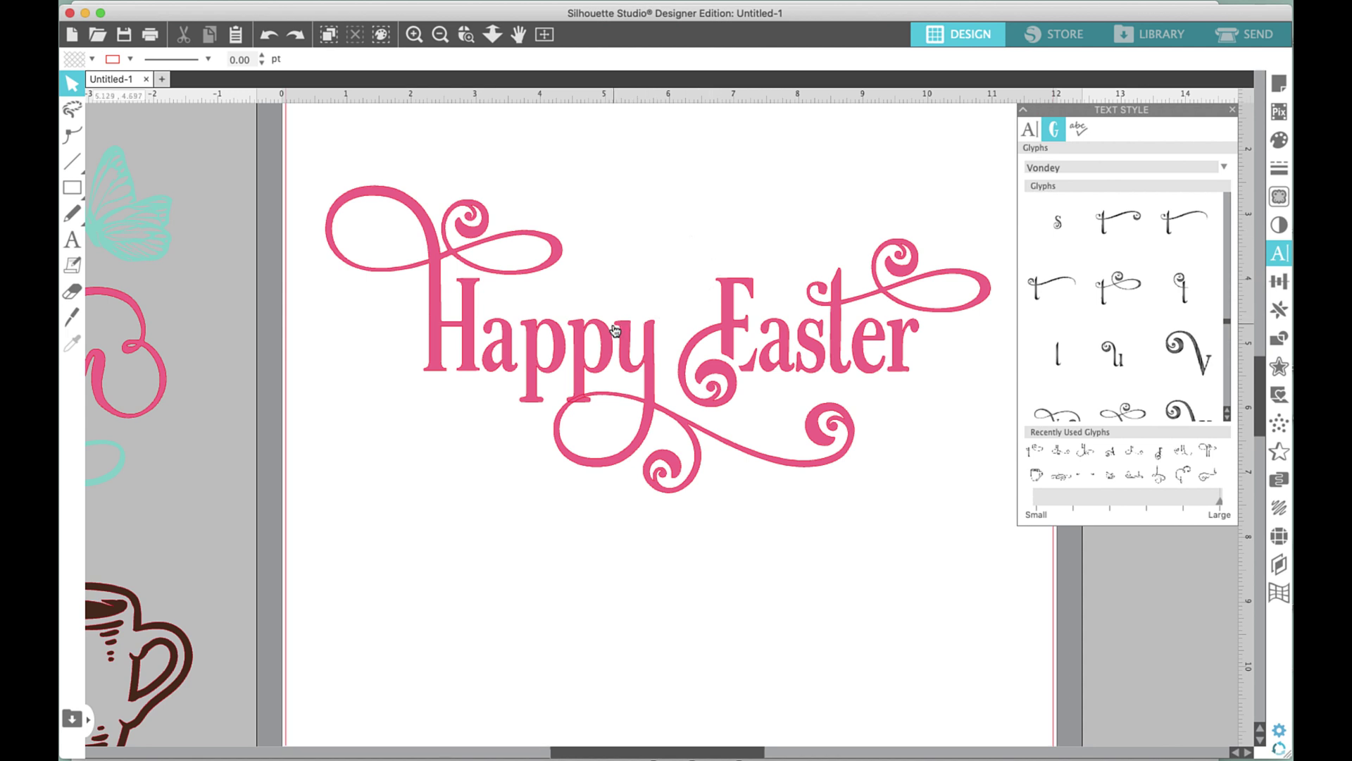
{"action": "right_click", "coordinate": [614, 329]}
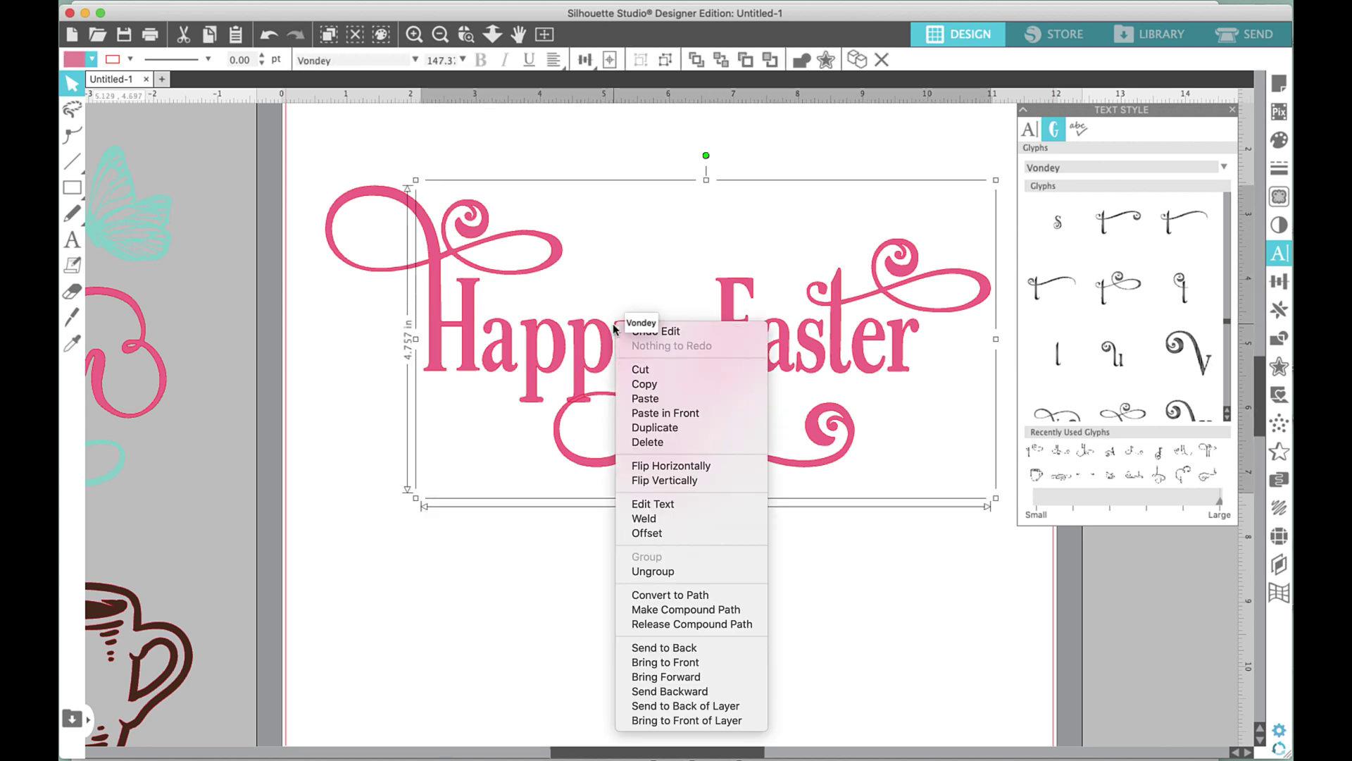
{"action": "left_click", "coordinate": [661, 519]}
{"action": "left_click", "coordinate": [694, 589]}
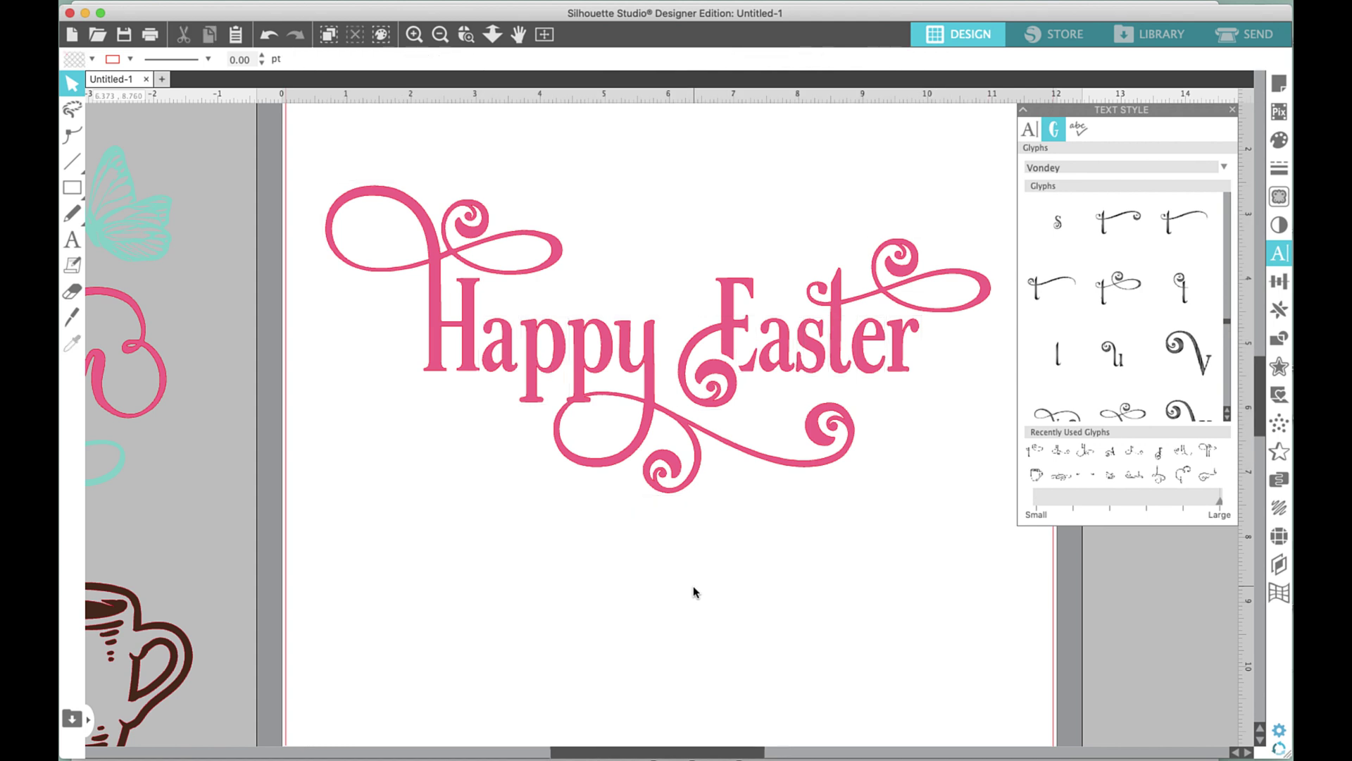
Group the Easter word with its swirls and move it below Happy.
{"action": "left_click_drag", "start_coordinate": [662, 195], "coordinate": [946, 280]}
{"action": "key", "text": "super+g"}
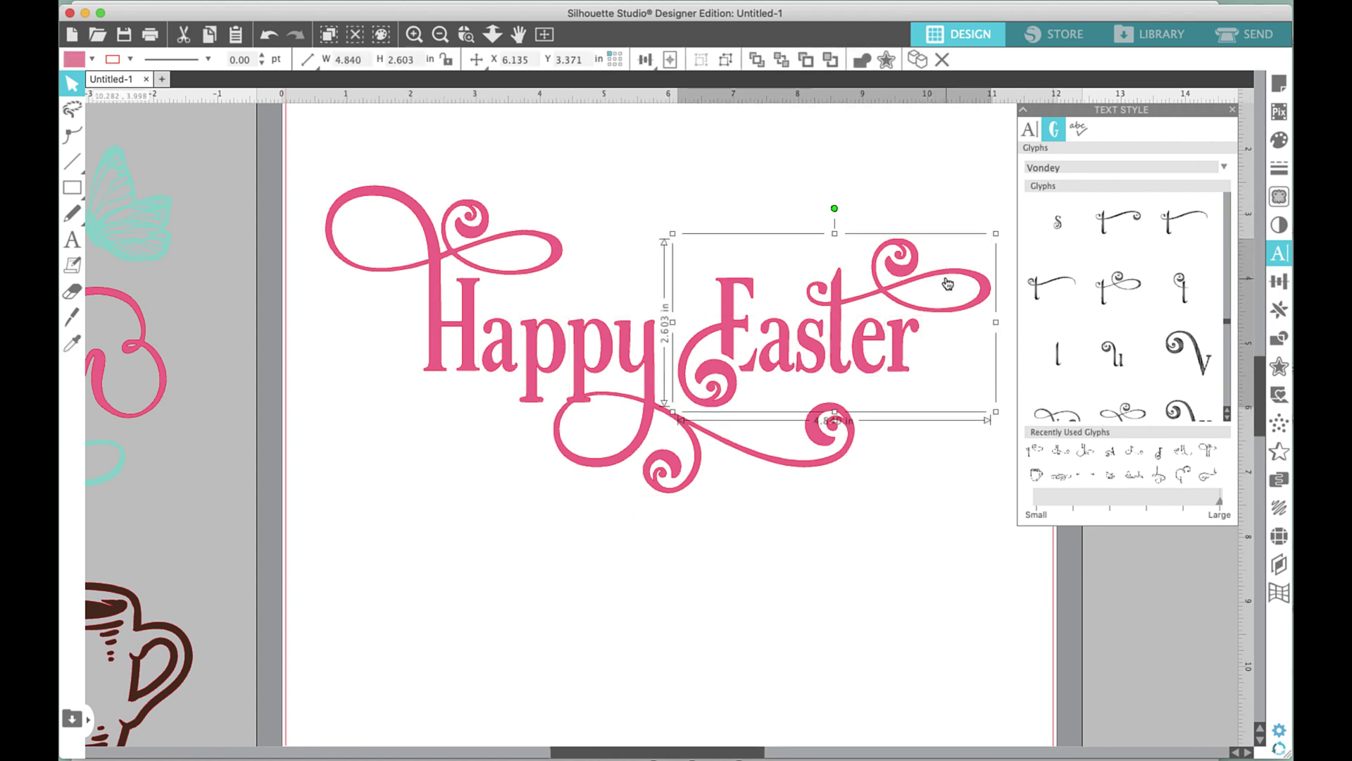
{"action": "left_click_drag", "start_coordinate": [834, 346], "coordinate": [682, 544]}
{"action": "key", "text": "super+z"}
{"action": "left_click_drag", "start_coordinate": [650, 205], "coordinate": [985, 364]}
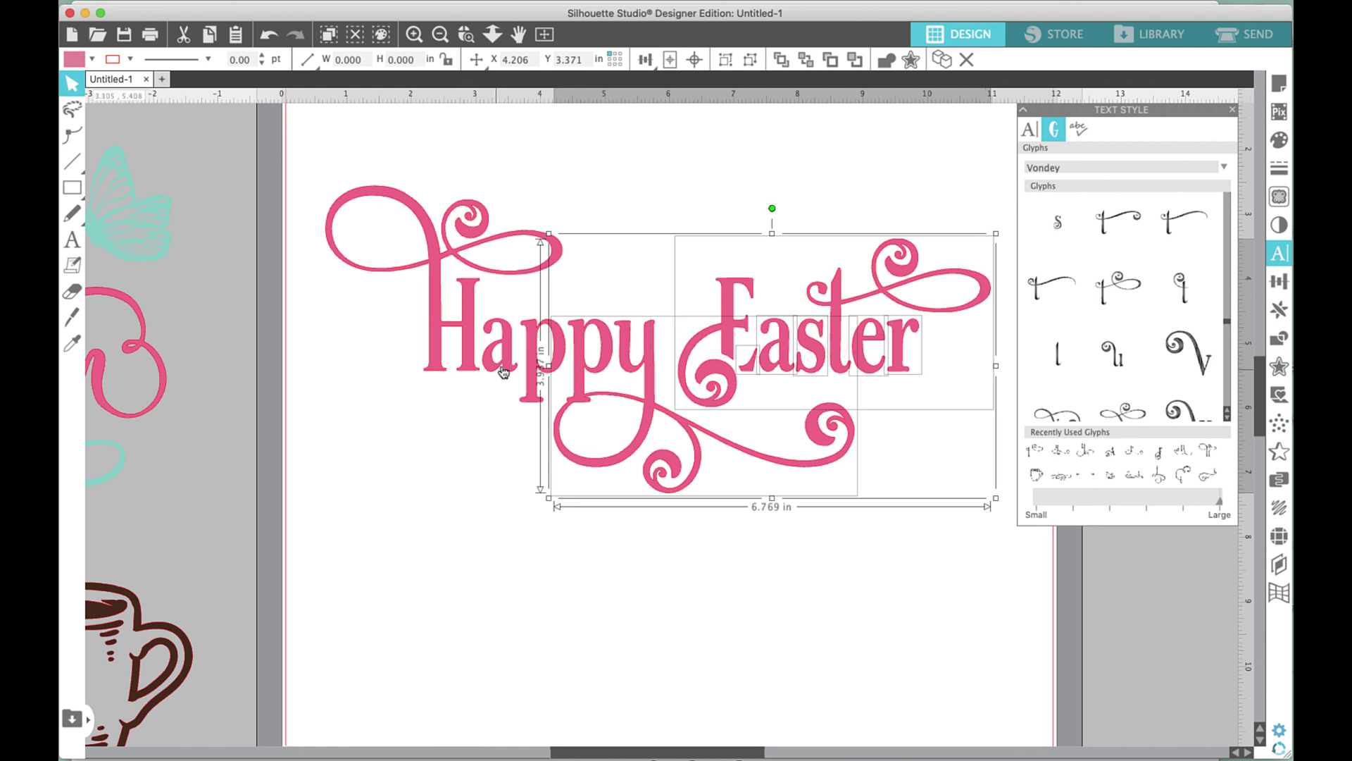
{"action": "left_click", "coordinate": [534, 368], "text": "shift"}
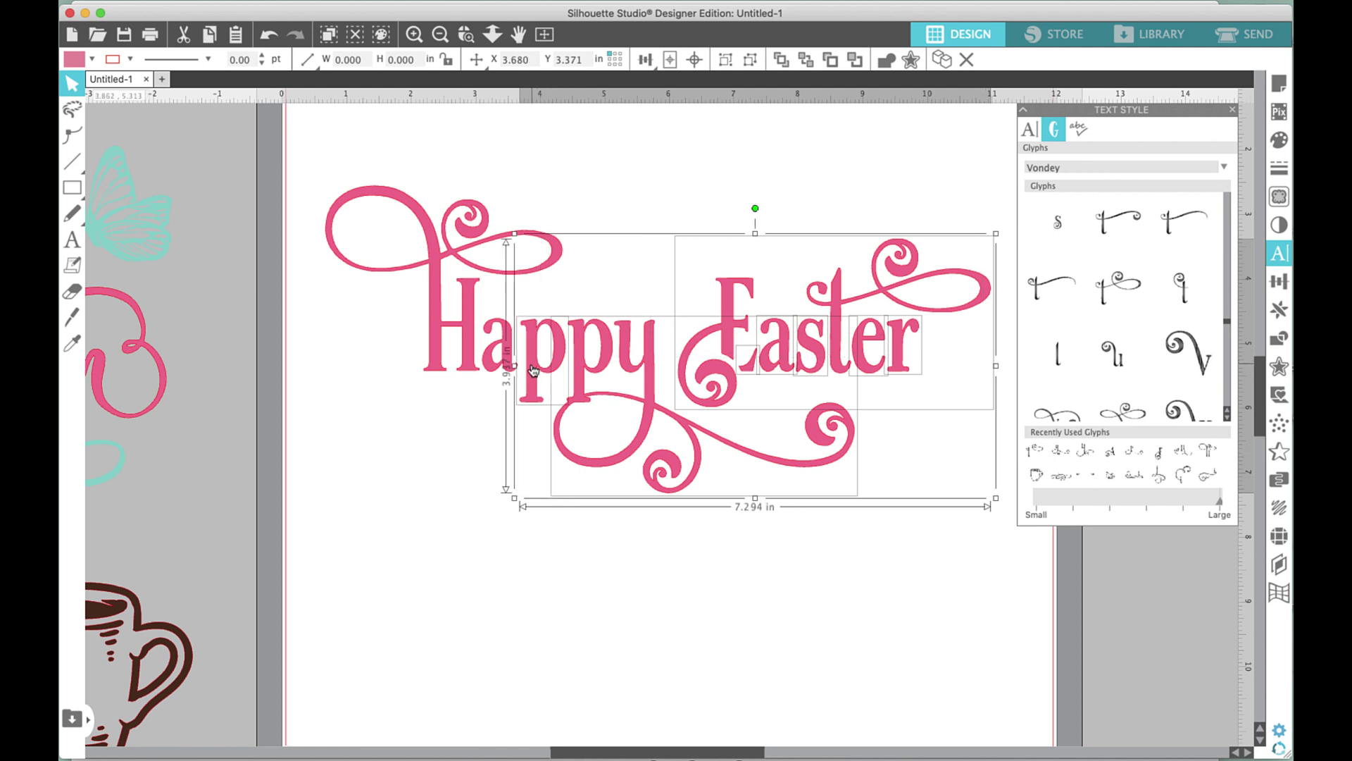
{"action": "left_click", "coordinate": [592, 367], "text": "shift"}
{"action": "left_click", "coordinate": [528, 396], "text": "shift"}
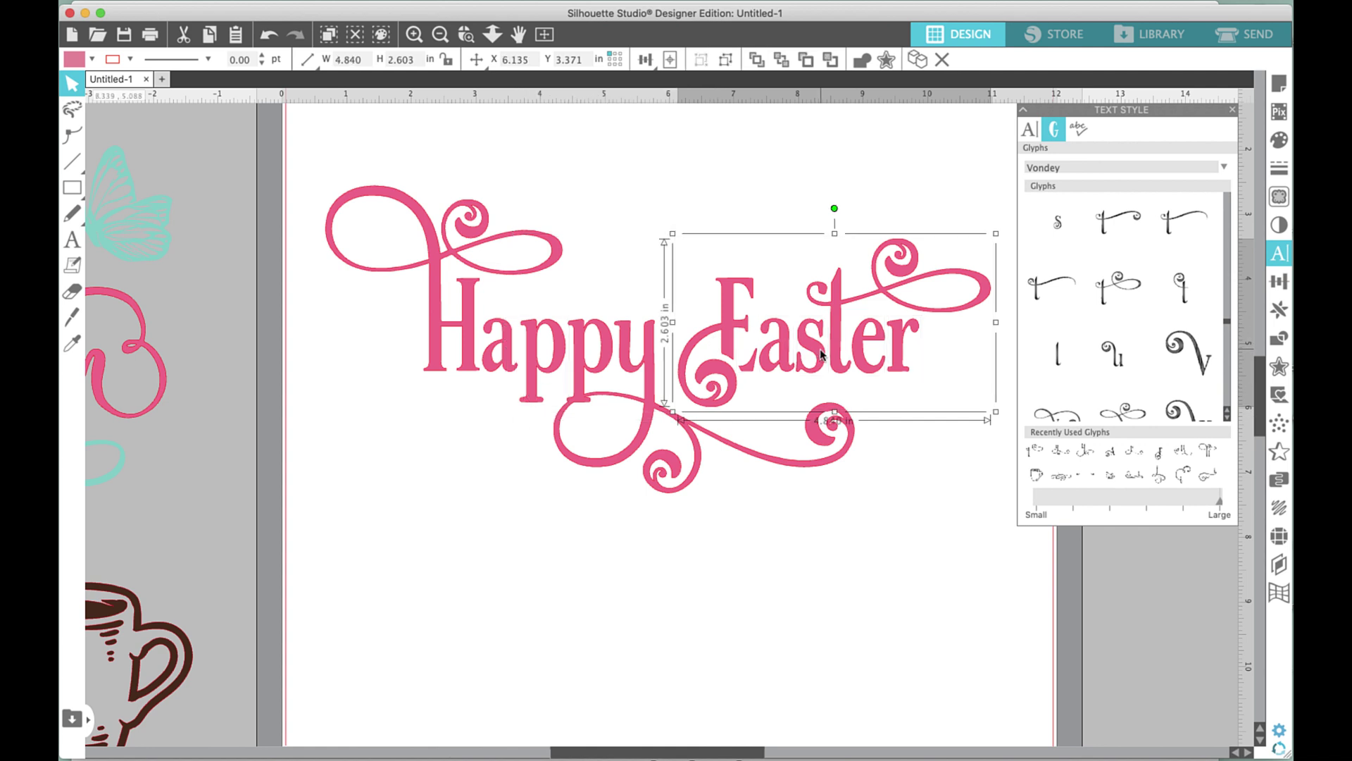
{"action": "left_click_drag", "start_coordinate": [820, 353], "coordinate": [440, 604]}
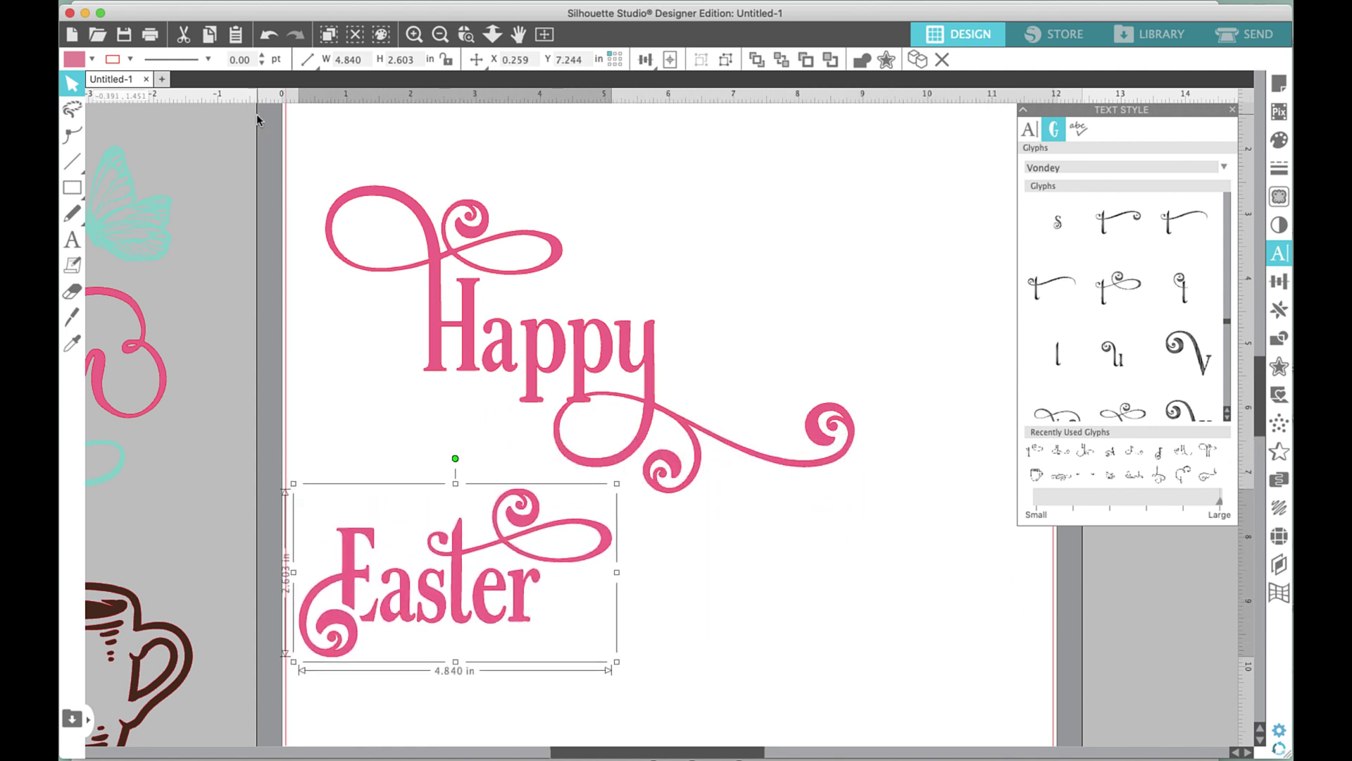
Shift Happy right, tuck Easter under the y's tail, and nudge Happy up.
{"action": "left_click_drag", "start_coordinate": [283, 141], "coordinate": [807, 414]}
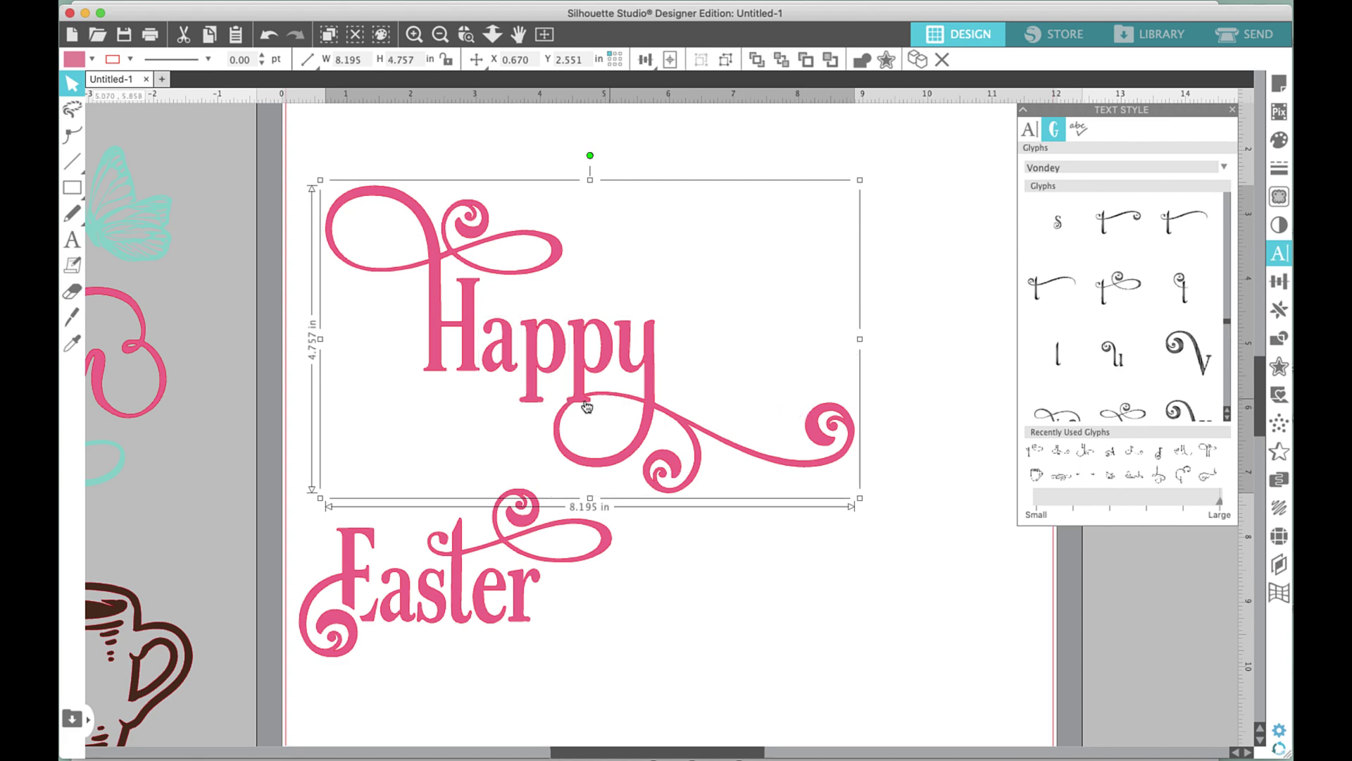
{"action": "left_click_drag", "start_coordinate": [573, 388], "coordinate": [673, 392]}
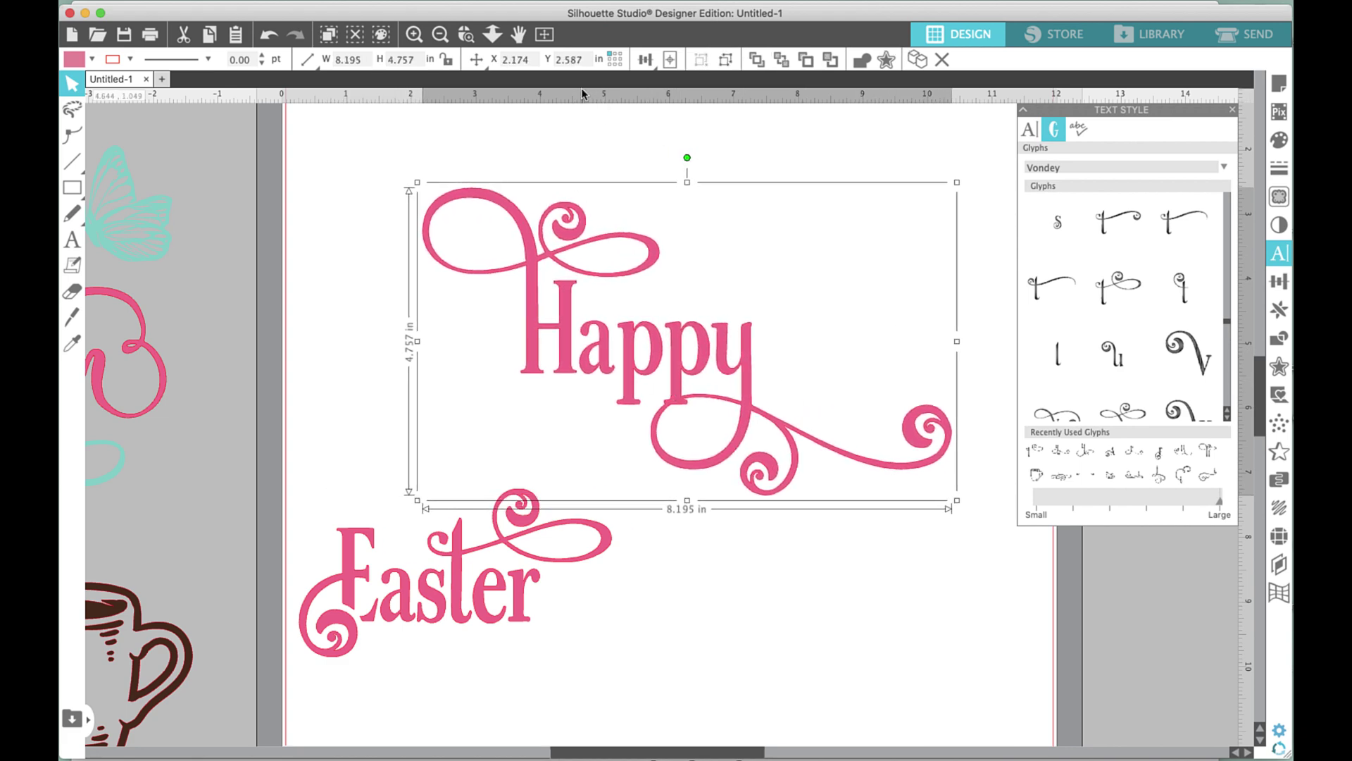
{"action": "left_click", "coordinate": [544, 34]}
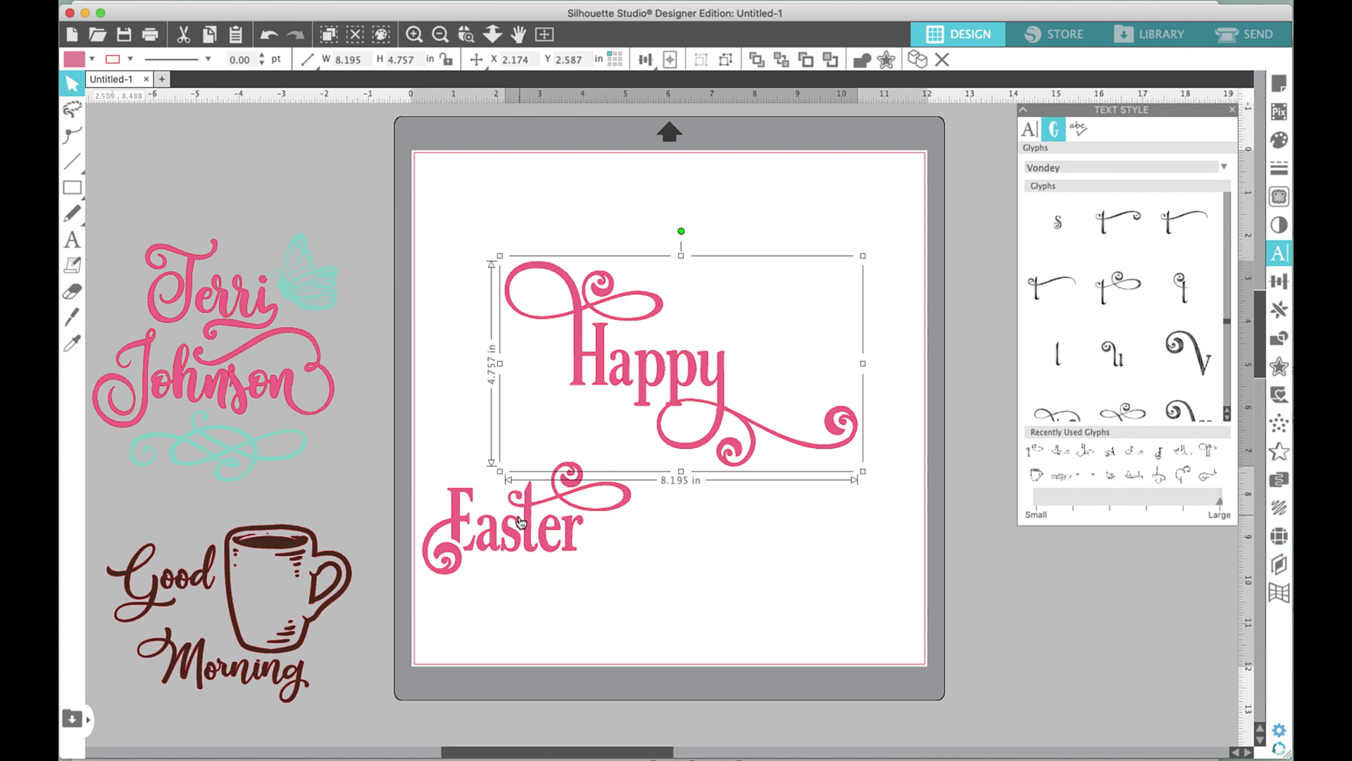
{"action": "left_click_drag", "start_coordinate": [522, 521], "coordinate": [755, 504]}
{"action": "key", "text": "Escape"}
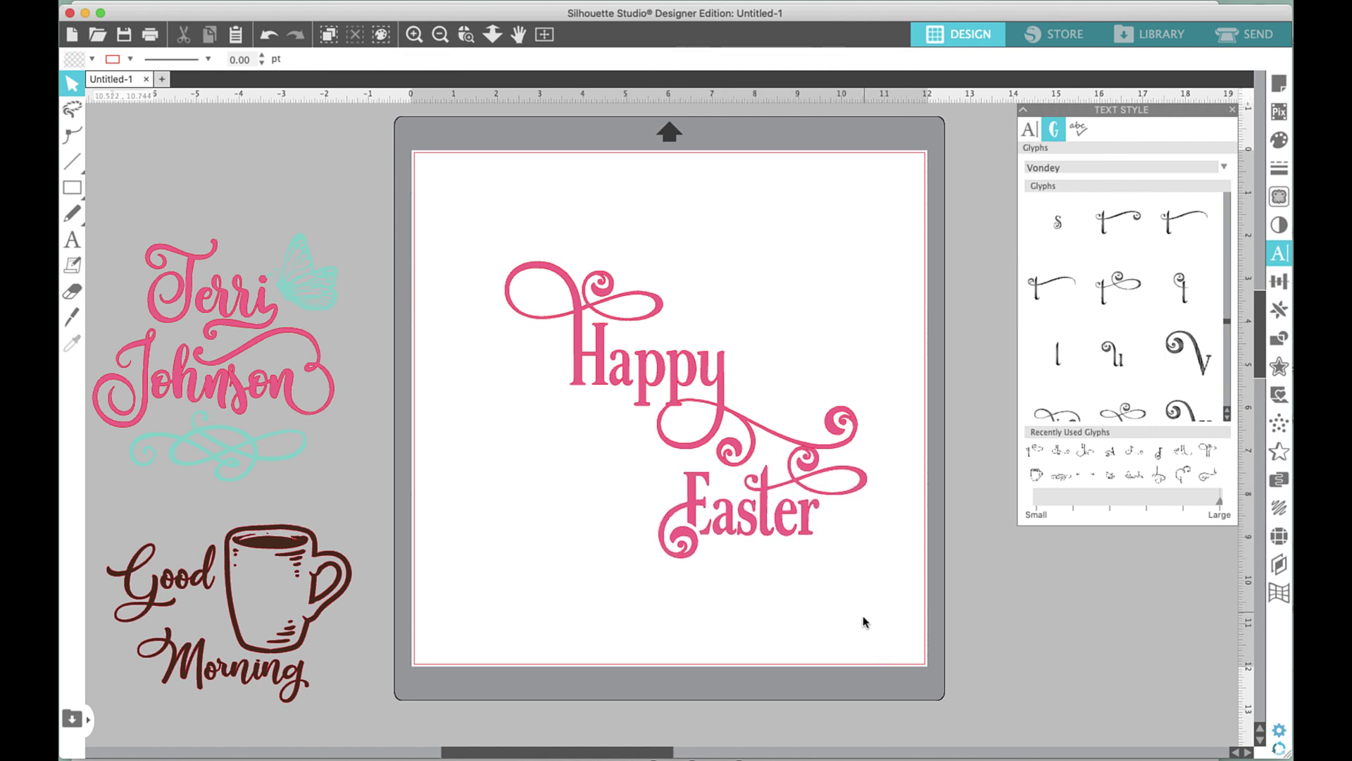
{"action": "left_click", "coordinate": [774, 431]}
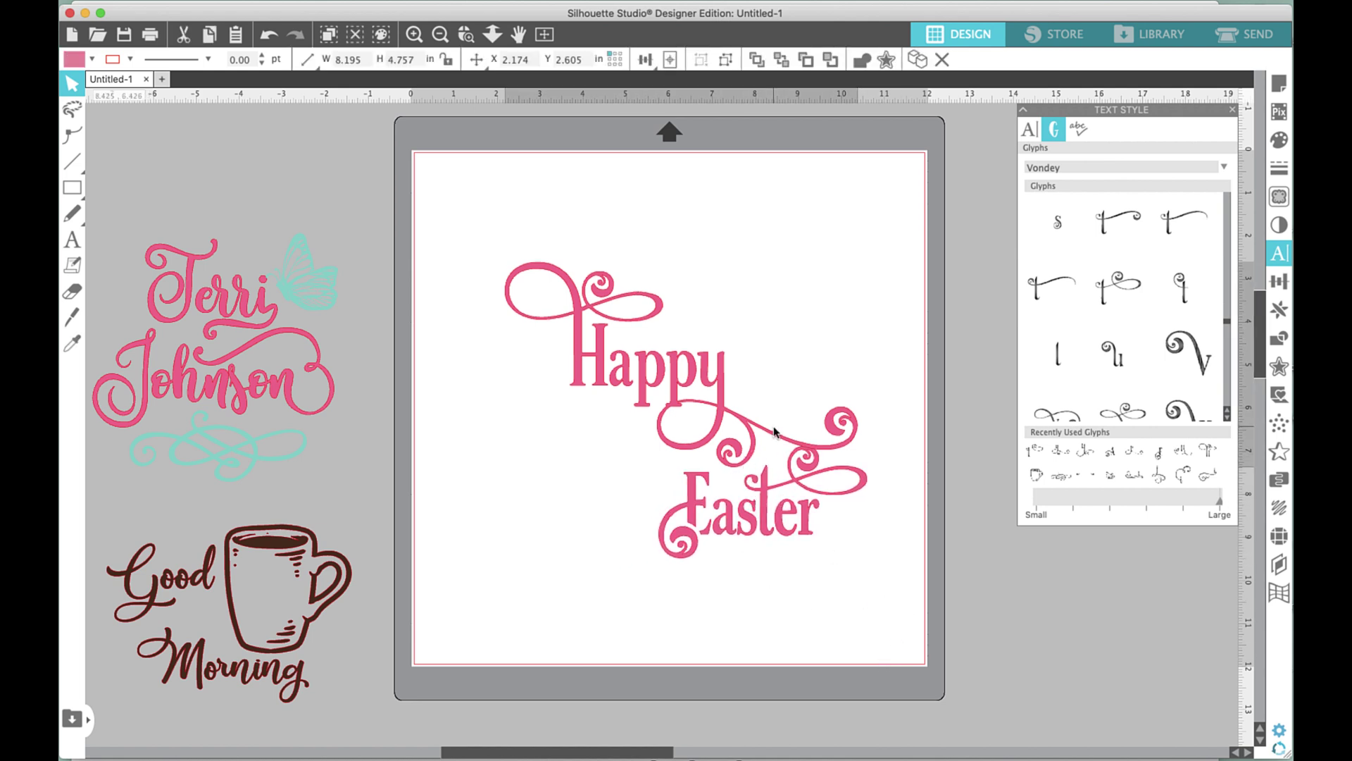
{"action": "left_click_drag", "start_coordinate": [774, 431], "coordinate": [775, 426]}
{"action": "key", "text": "Escape"}
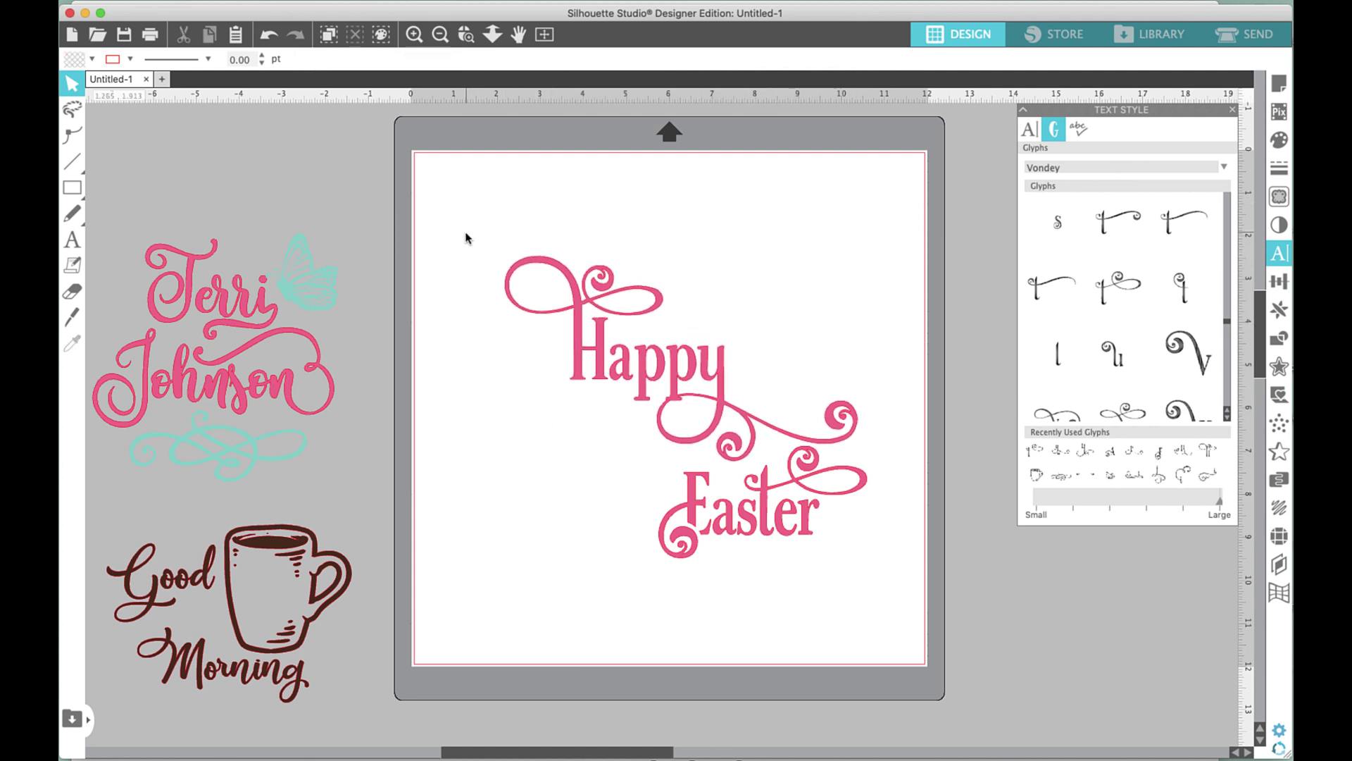
Nudge Easter slightly left and group both words into one 8.195 × 7.048 in design.
{"action": "left_click_drag", "start_coordinate": [465, 232], "coordinate": [866, 327]}
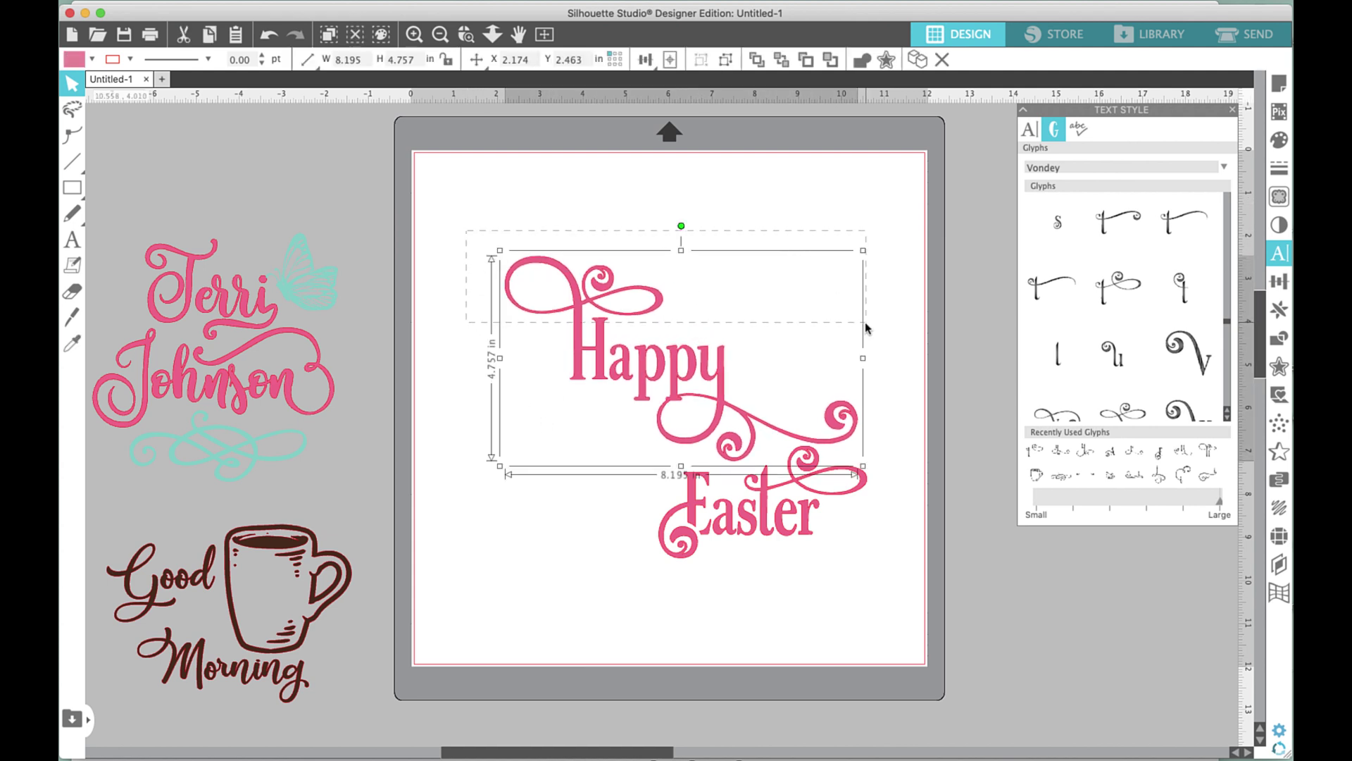
{"action": "left_click", "coordinate": [853, 561]}
{"action": "left_click_drag", "start_coordinate": [799, 533], "coordinate": [774, 534]}
{"action": "left_click", "coordinate": [863, 588]}
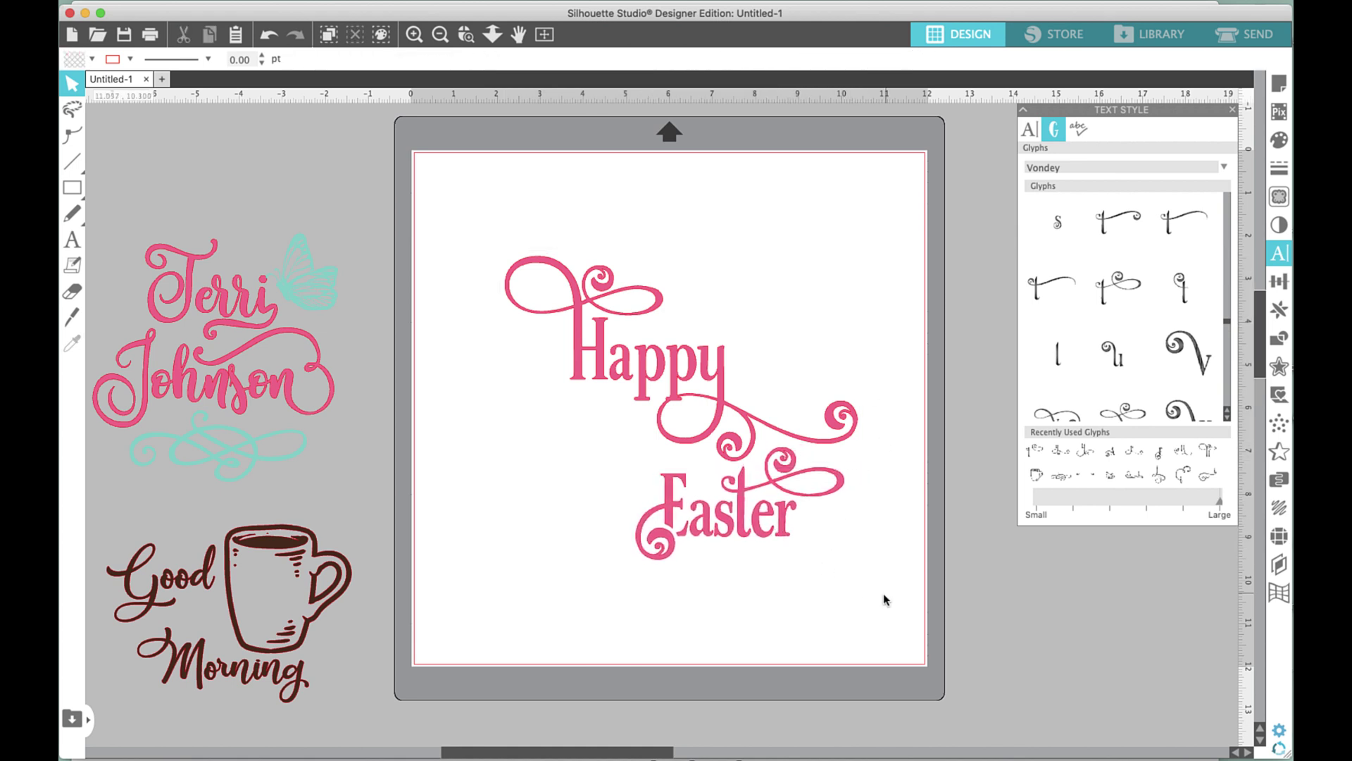
{"action": "left_click_drag", "start_coordinate": [881, 569], "coordinate": [488, 328]}
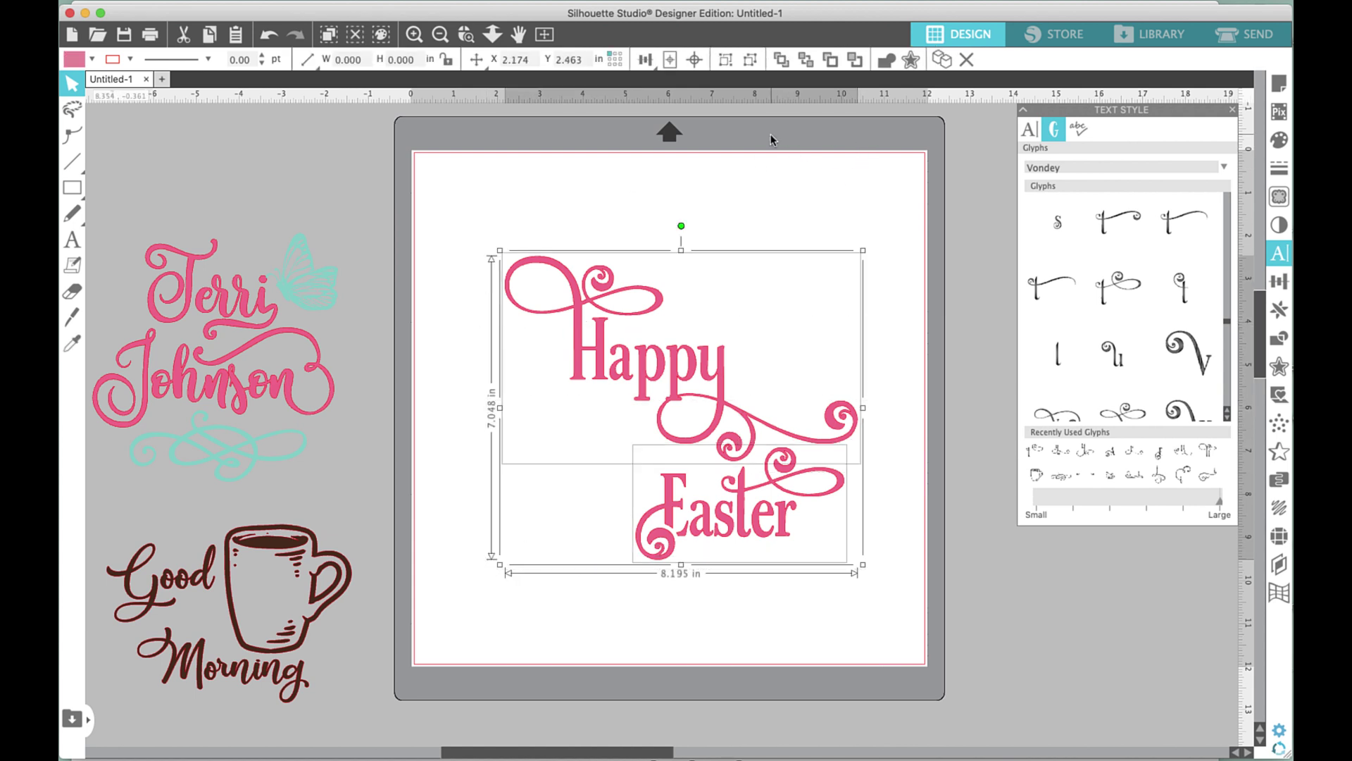
{"action": "key", "text": "super+g"}
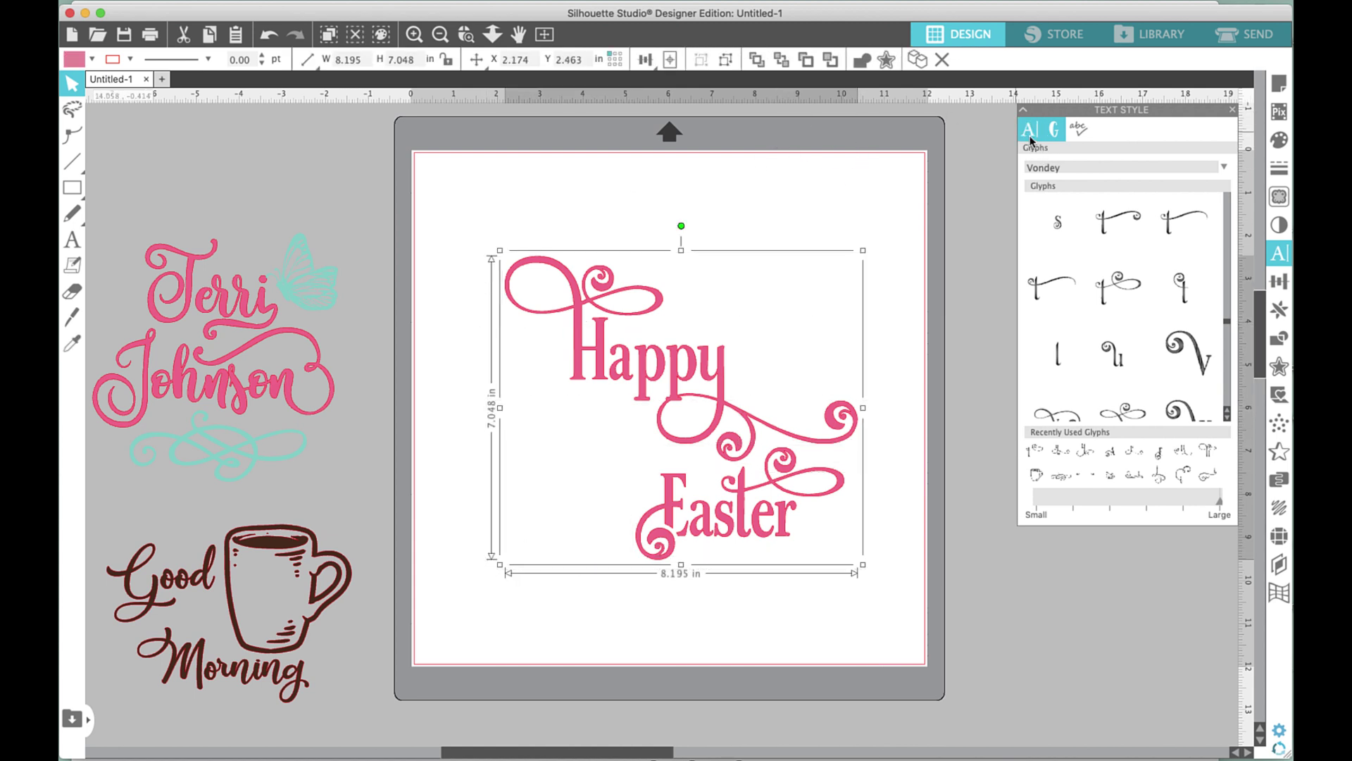
Set the font to Vondey Ornaments in the Text Style panel.
{"action": "left_click", "coordinate": [1030, 134]}
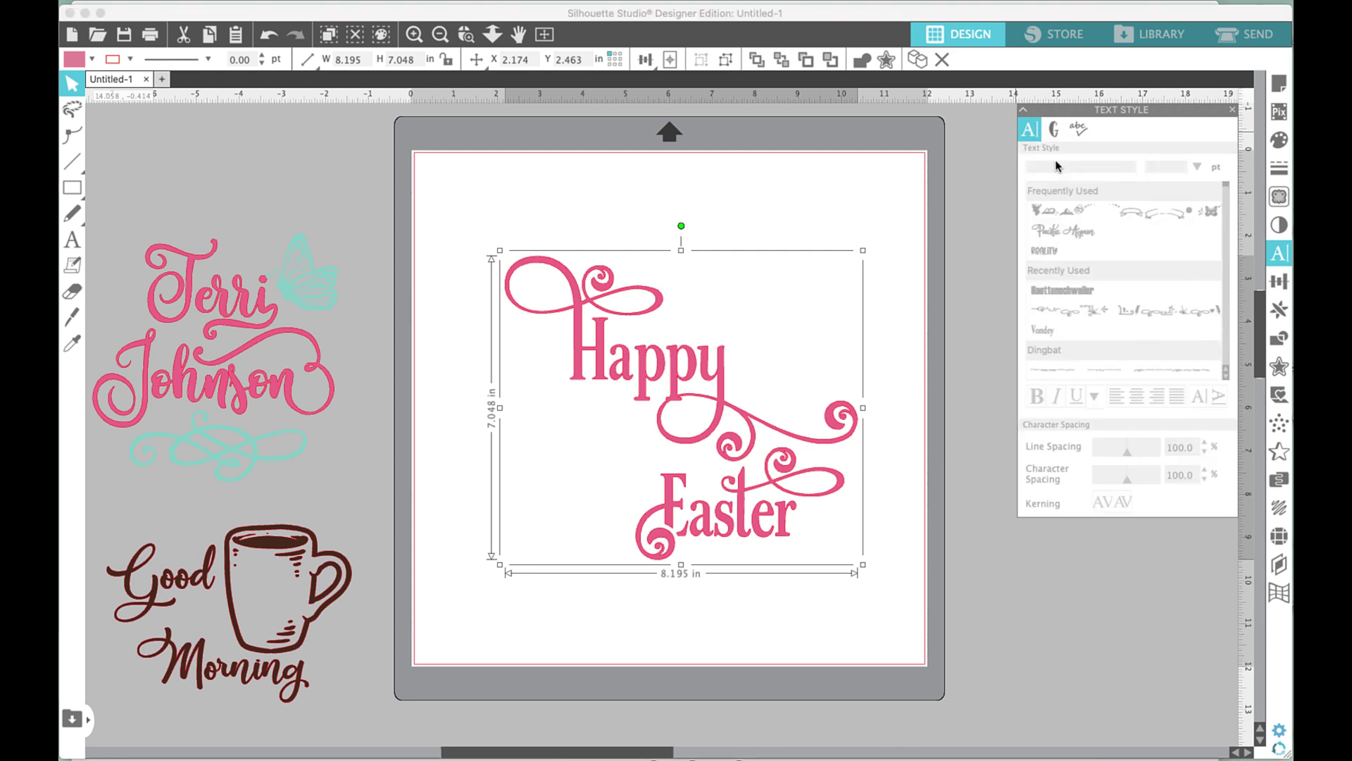
{"action": "left_click", "coordinate": [902, 232]}
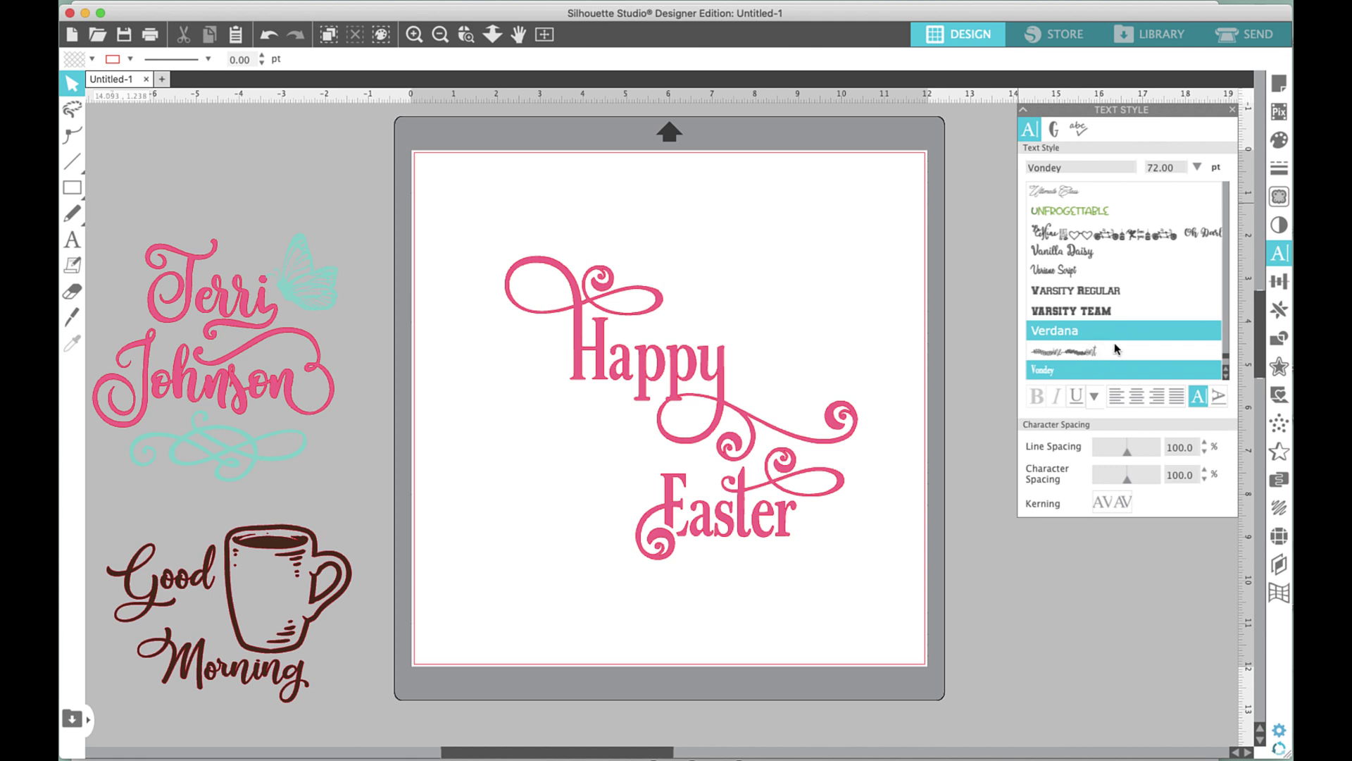
{"action": "left_click", "coordinate": [1225, 379]}
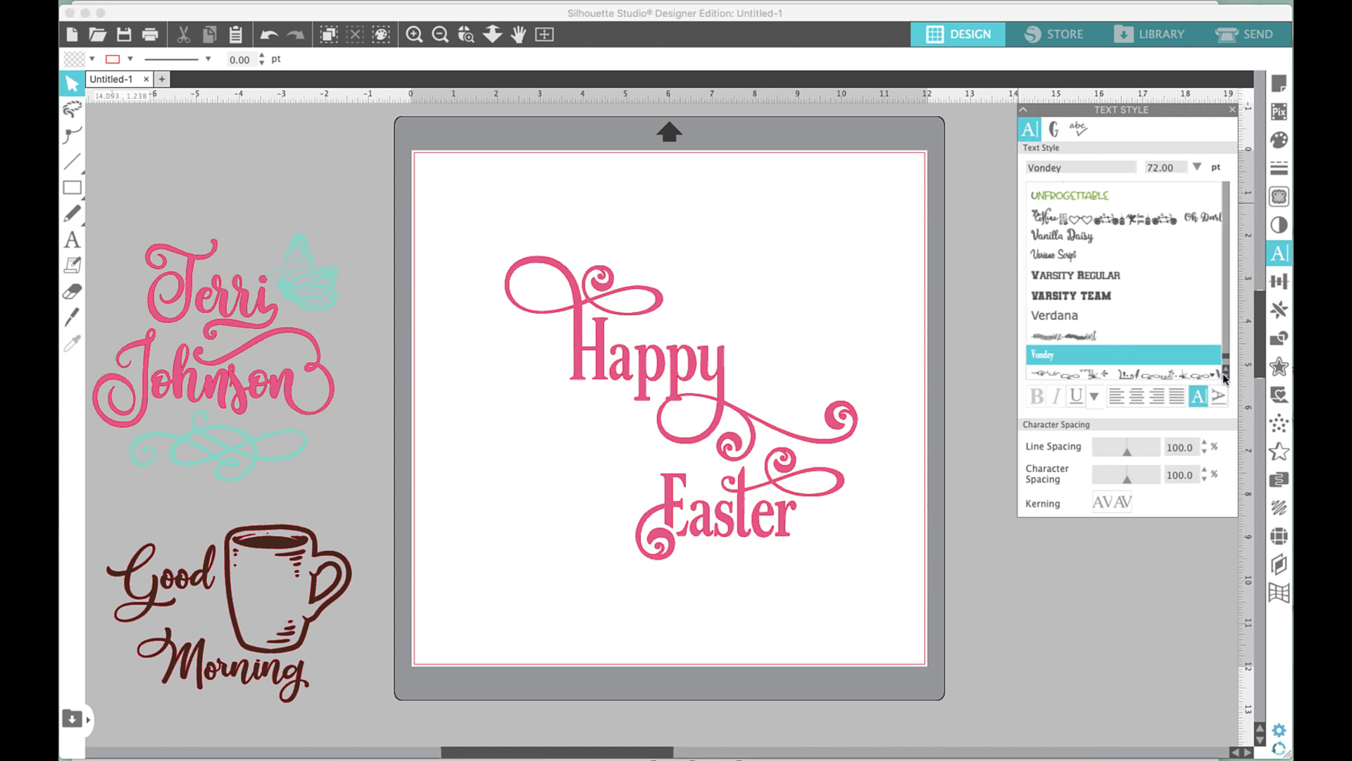
{"action": "left_click", "coordinate": [1224, 378]}
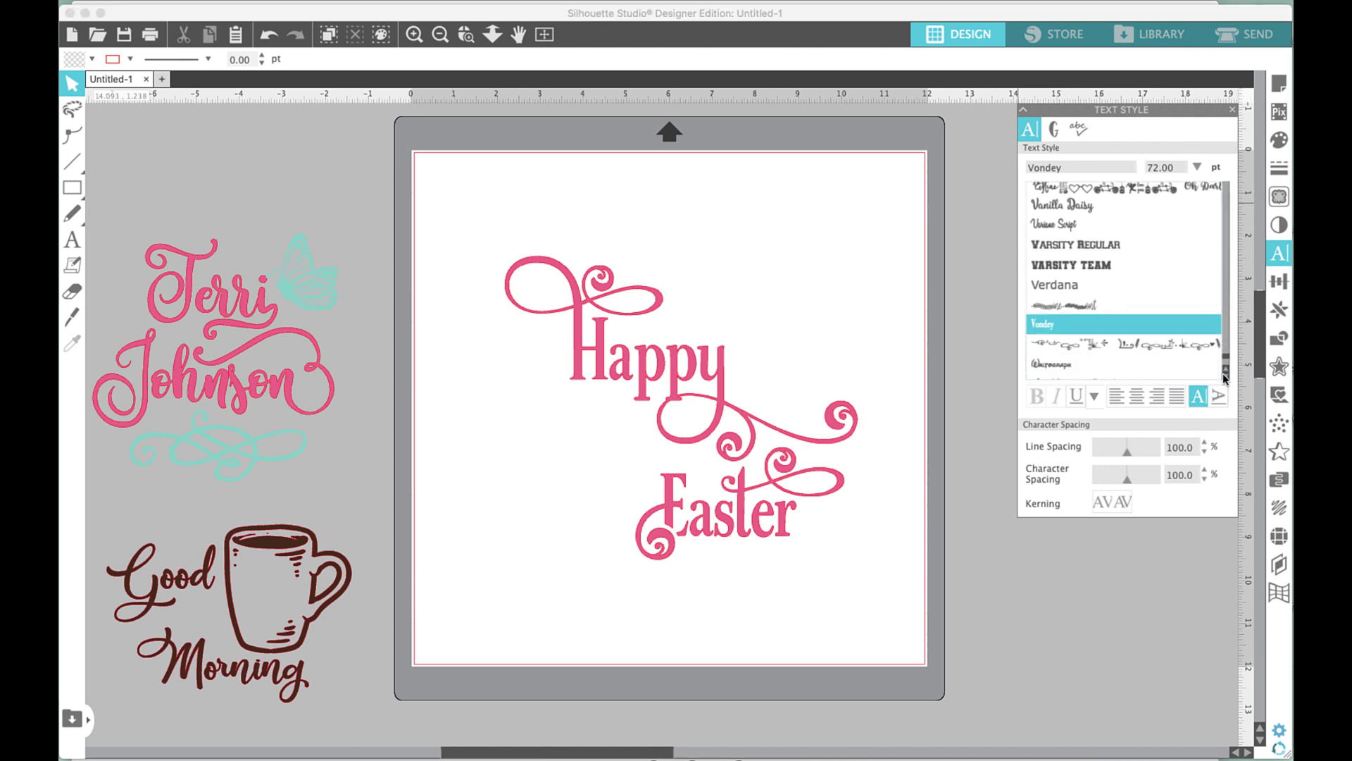
{"action": "left_click", "coordinate": [1133, 348]}
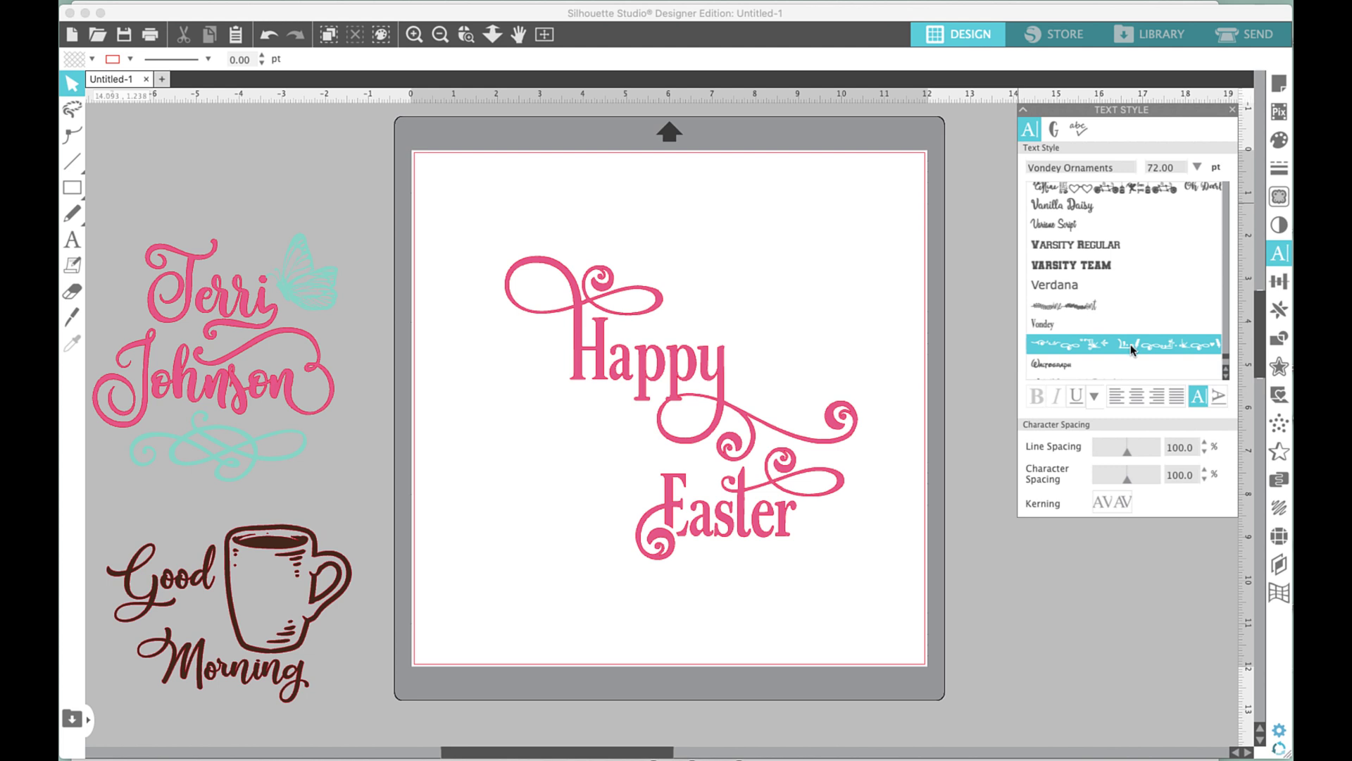
Scroll the Vondey Ornaments glyph list down to the corner flourishes, with the Text tool ready.
{"action": "left_click", "coordinate": [1052, 131]}
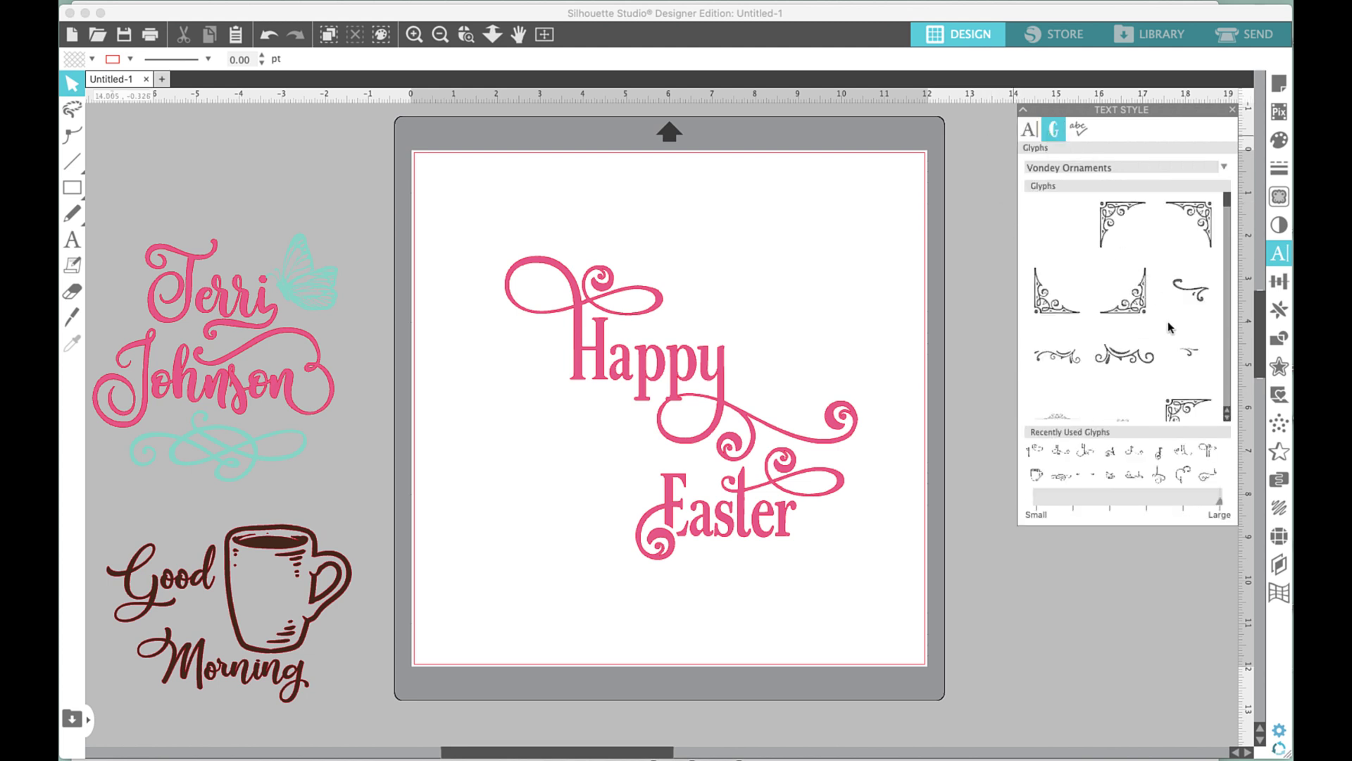
{"action": "left_click", "coordinate": [1226, 418]}
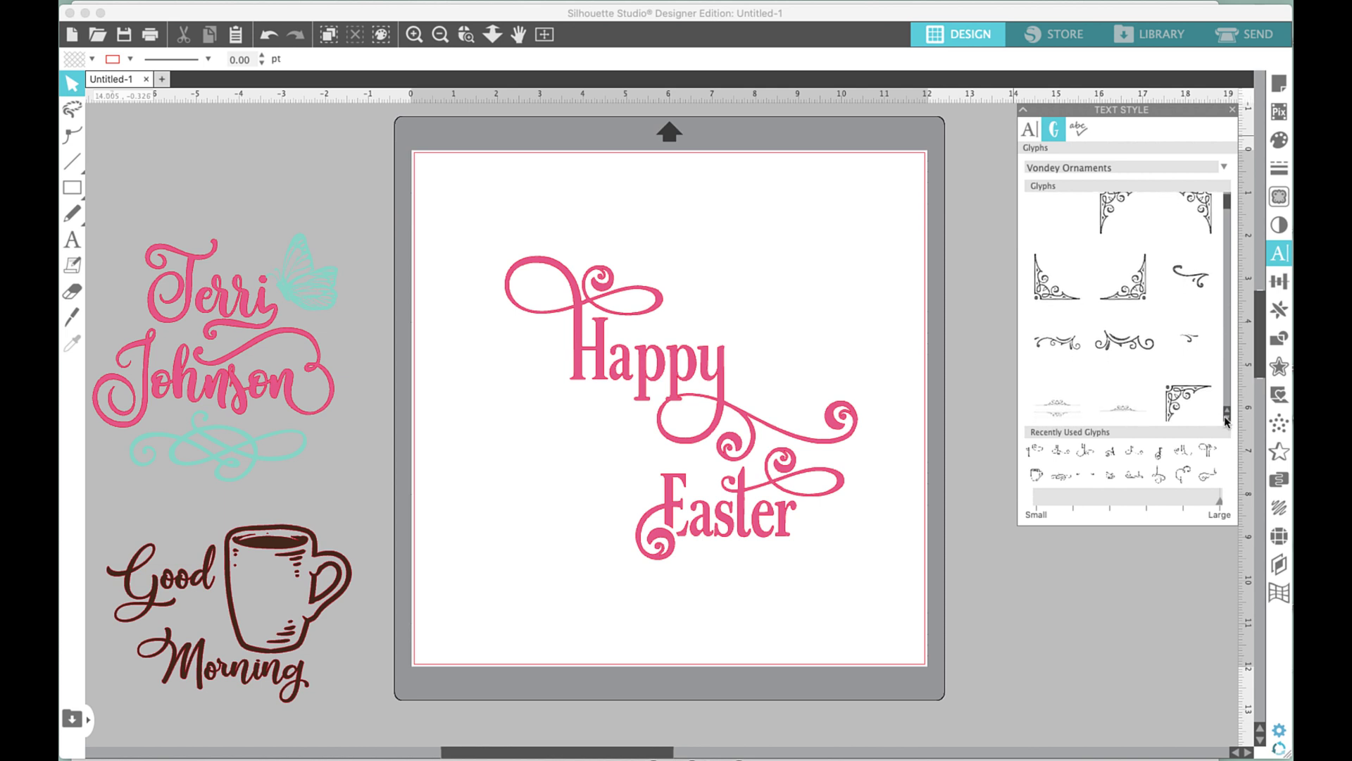
{"action": "left_click_drag", "start_coordinate": [1226, 420], "coordinate": [1225, 420]}
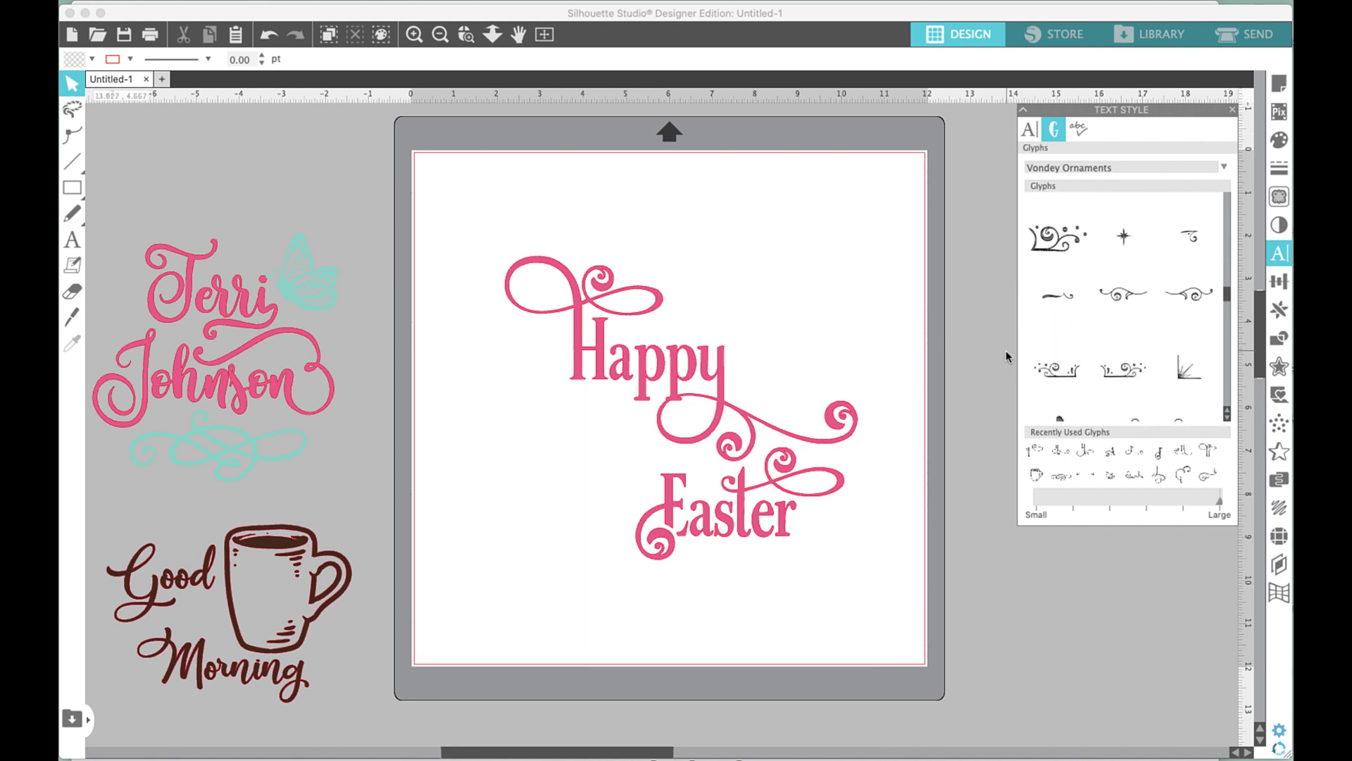
{"action": "mouse_move", "coordinate": [1053, 379]}
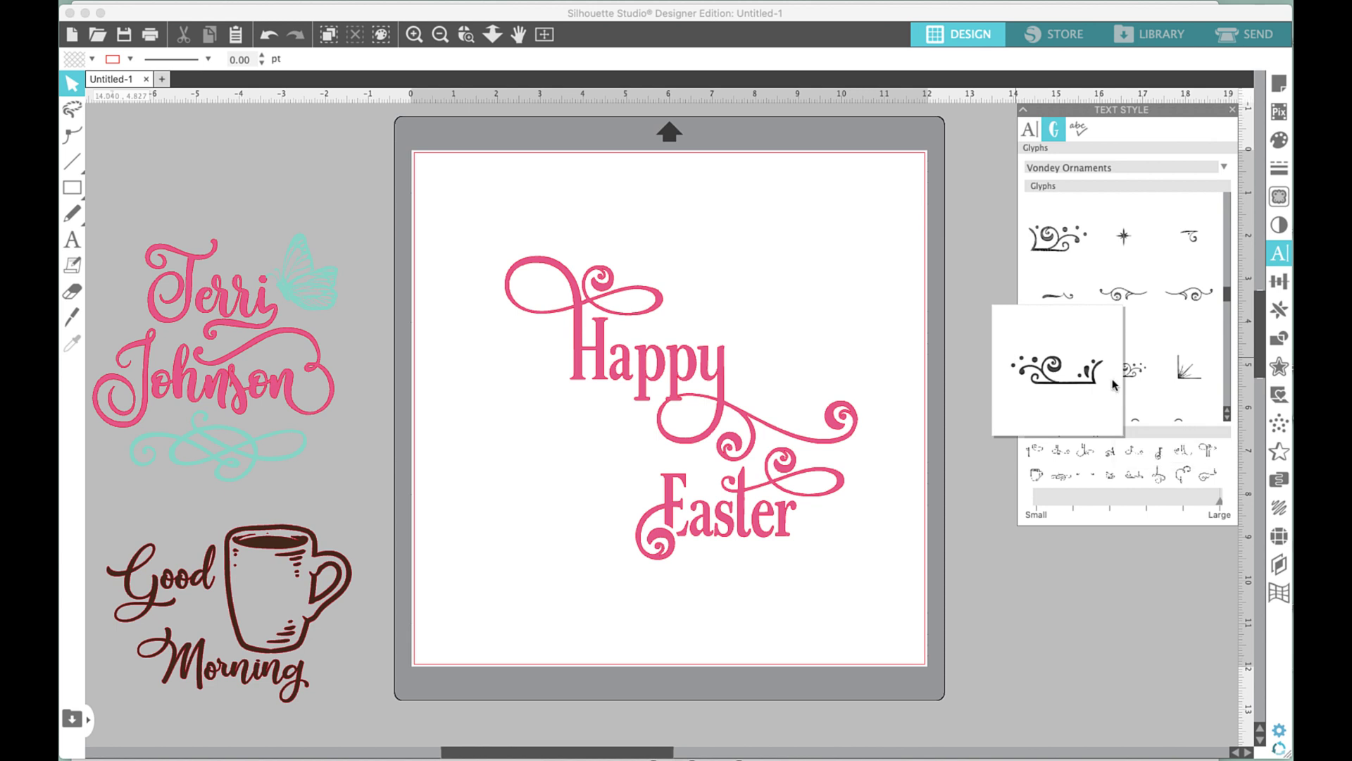
{"action": "left_click_drag", "start_coordinate": [1228, 421], "coordinate": [1164, 192]}
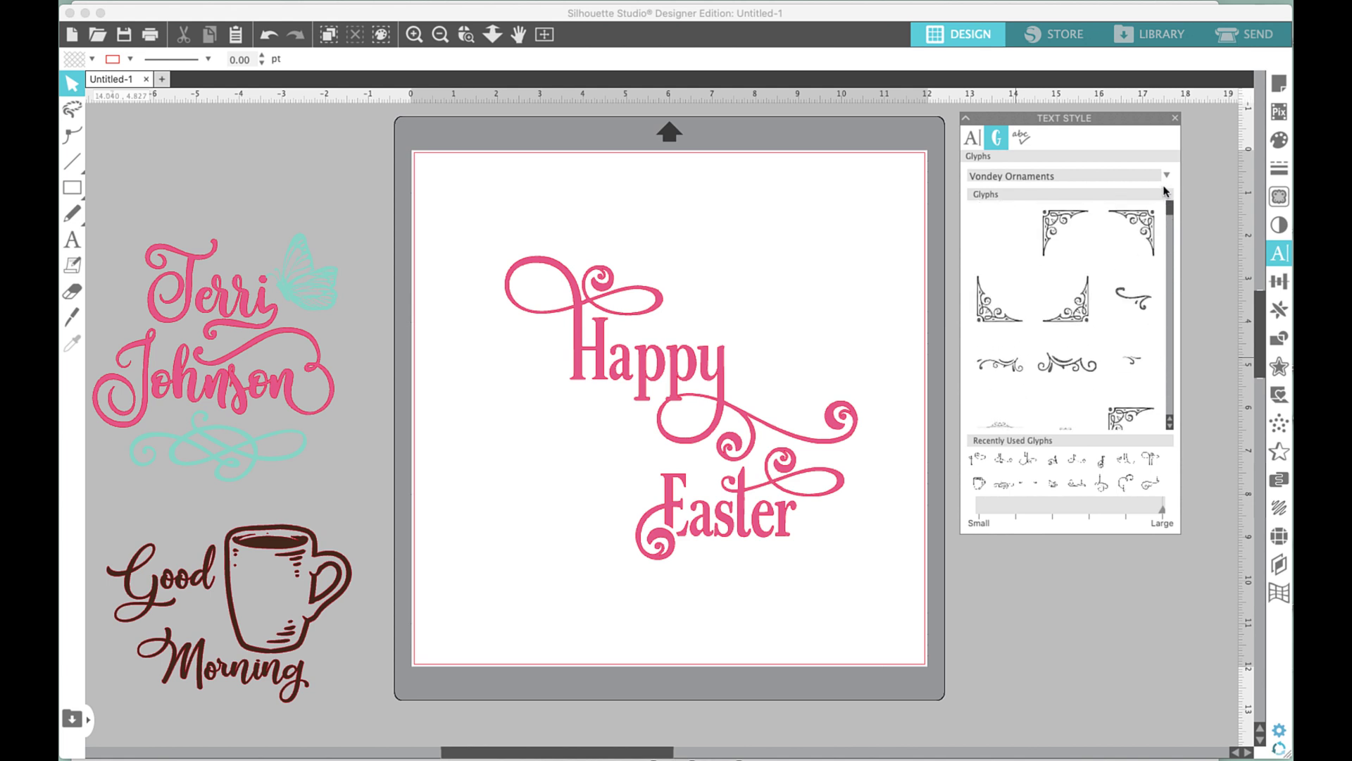
{"action": "mouse_move", "coordinate": [1046, 229]}
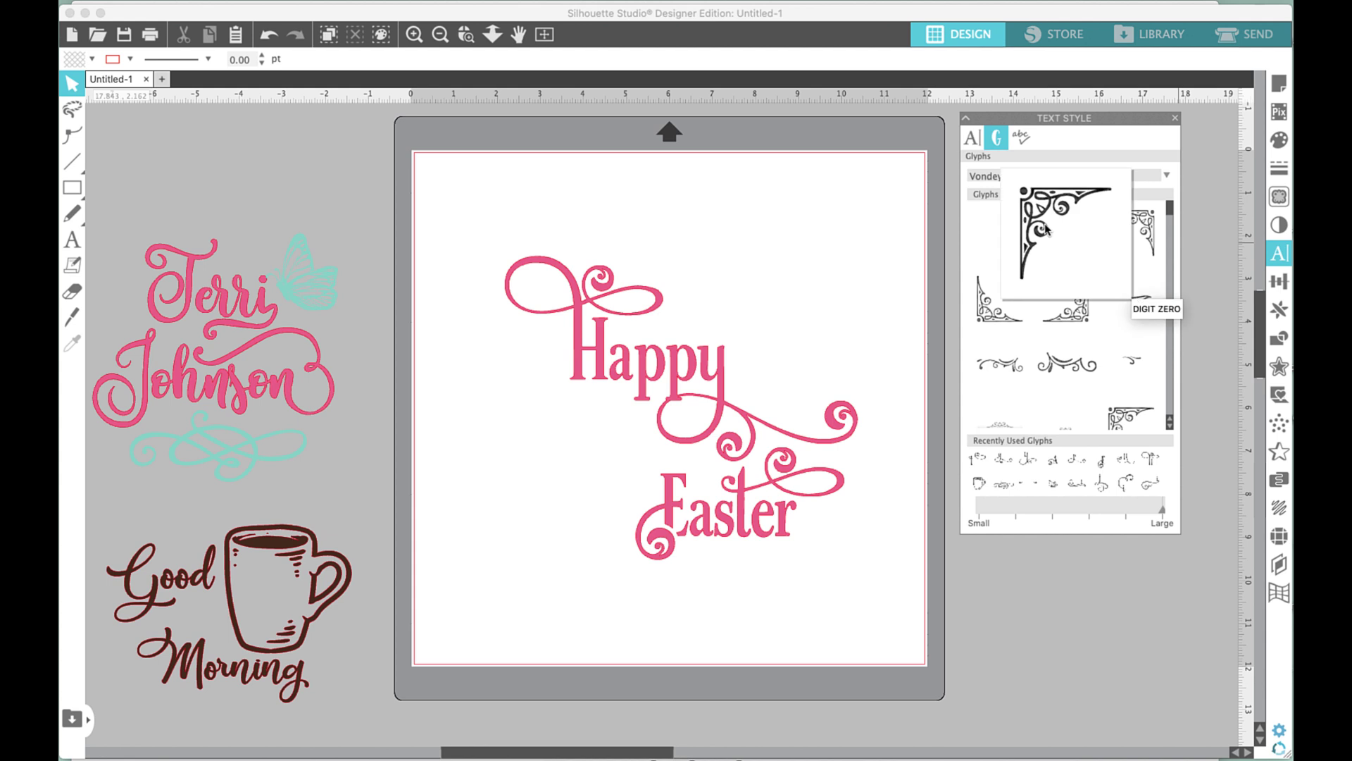
{"action": "left_click", "coordinate": [71, 239]}
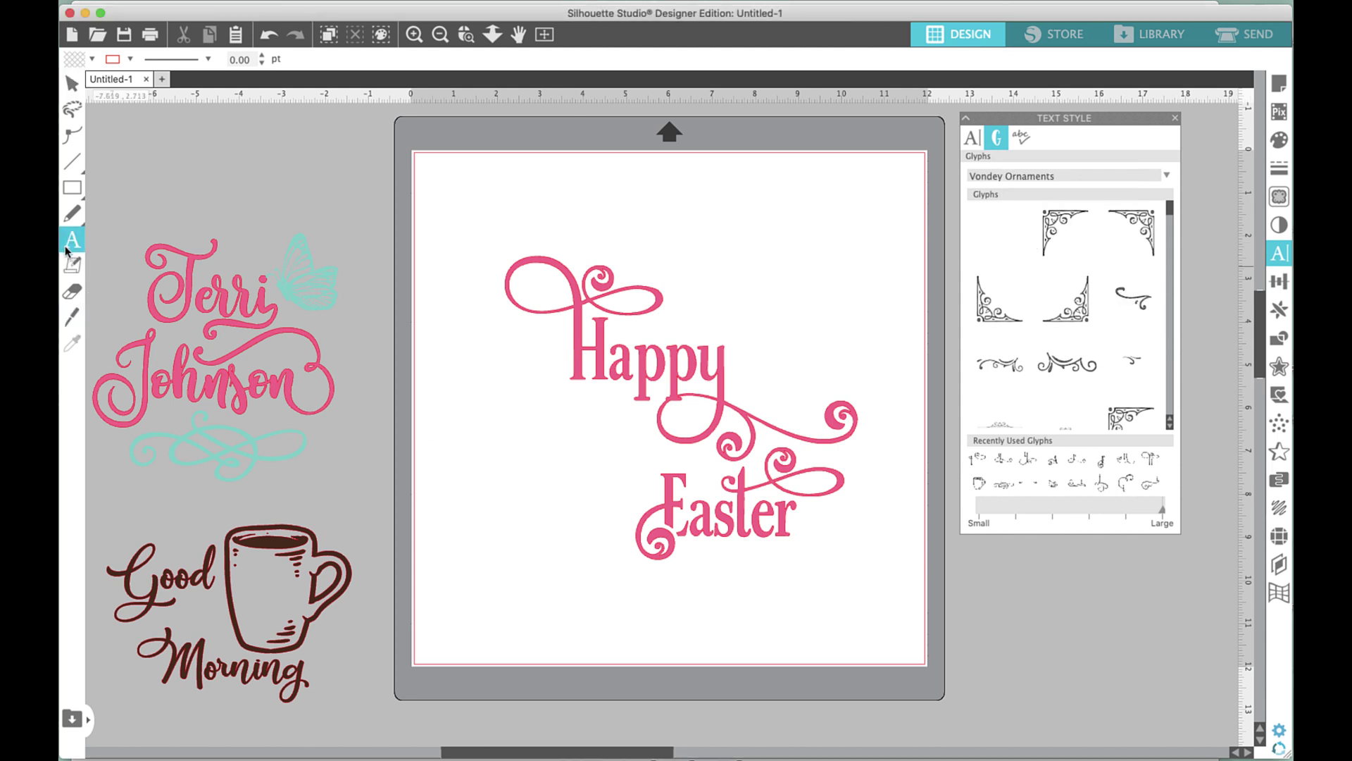
Insert the corner flourish glyph, enlarge it to about 7.16 × 3.41 in above Happy.
{"action": "left_click", "coordinate": [670, 238]}
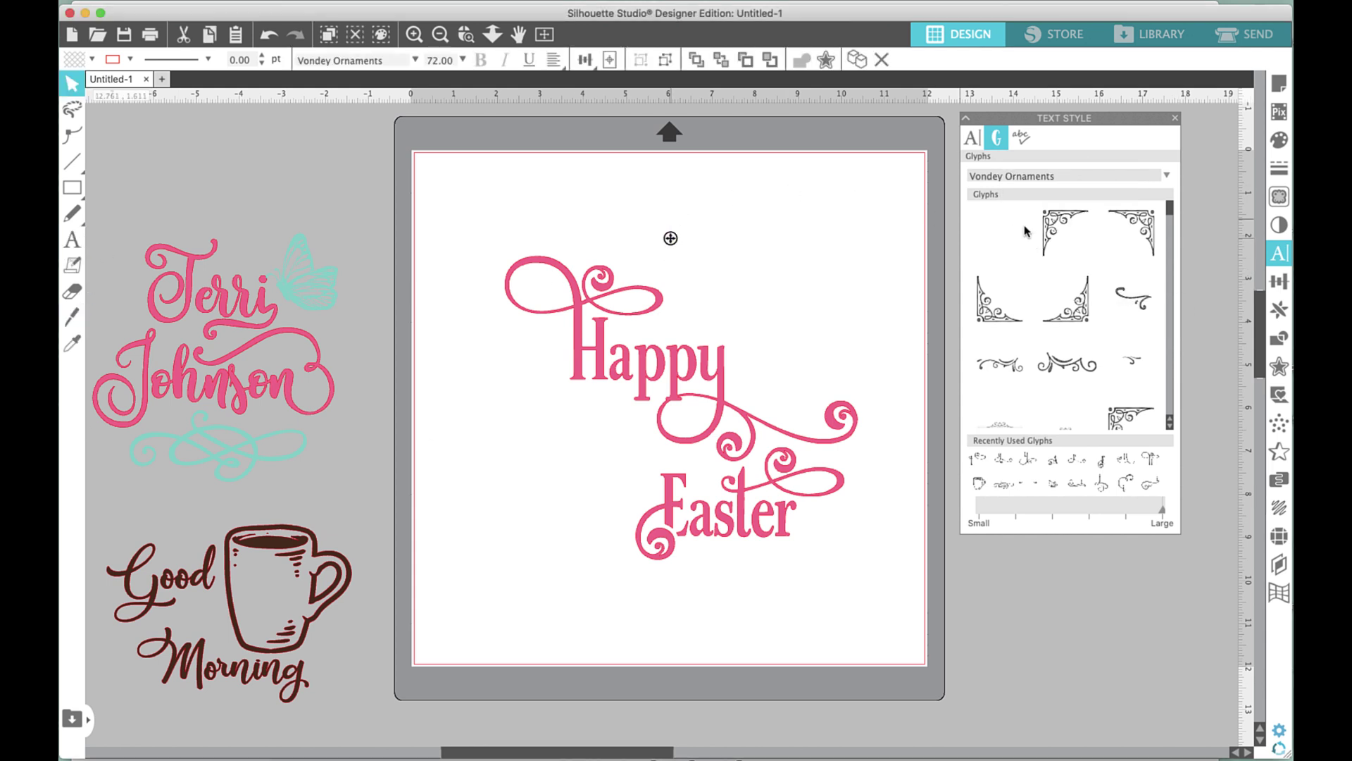
{"action": "double_click", "coordinate": [1047, 229]}
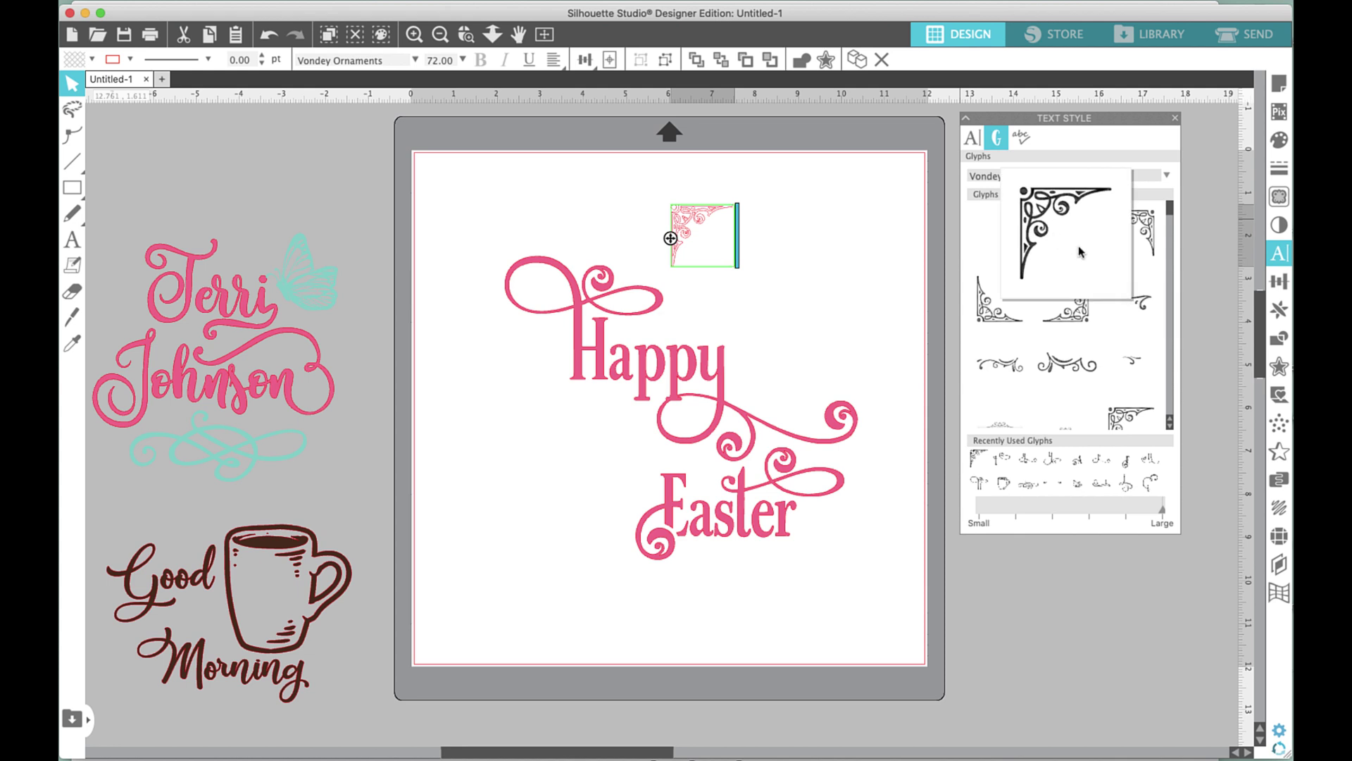
{"action": "mouse_move", "coordinate": [1136, 233]}
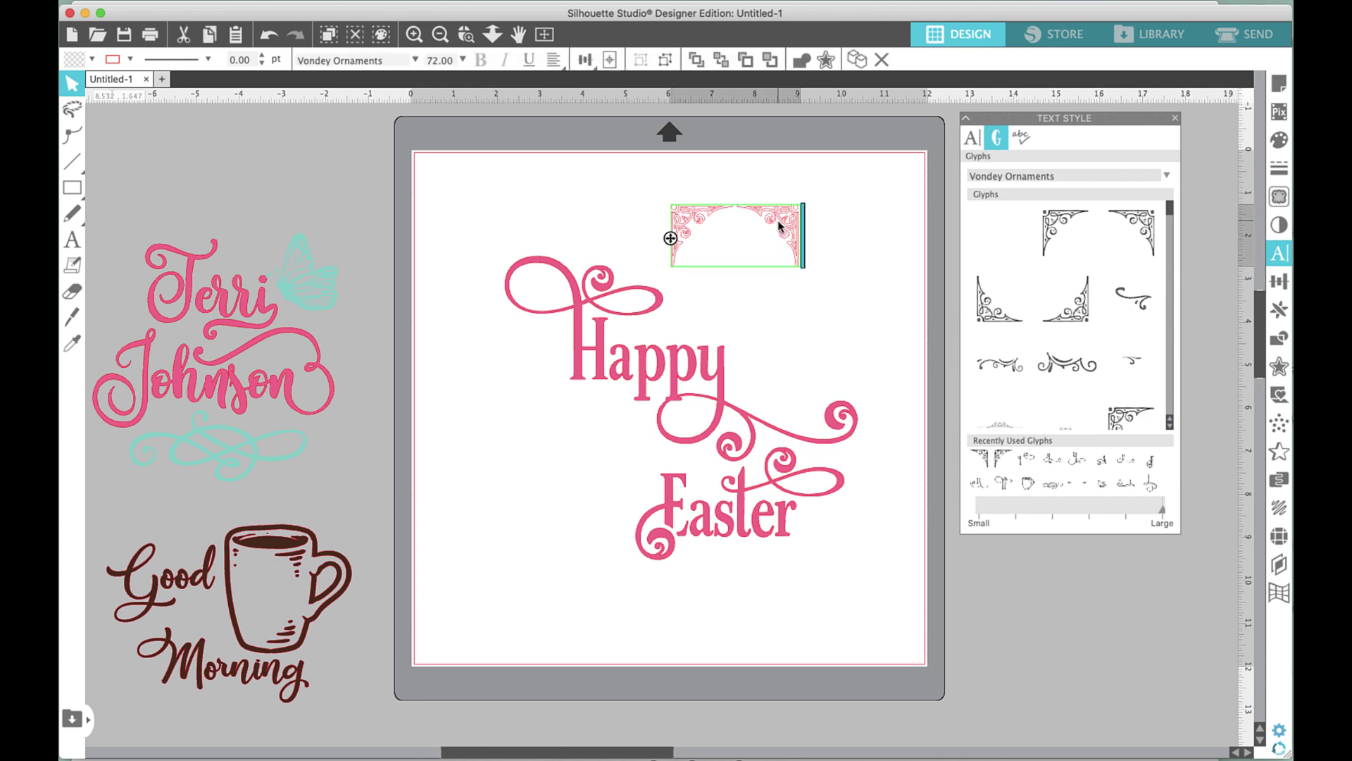
{"action": "key", "text": "Escape"}
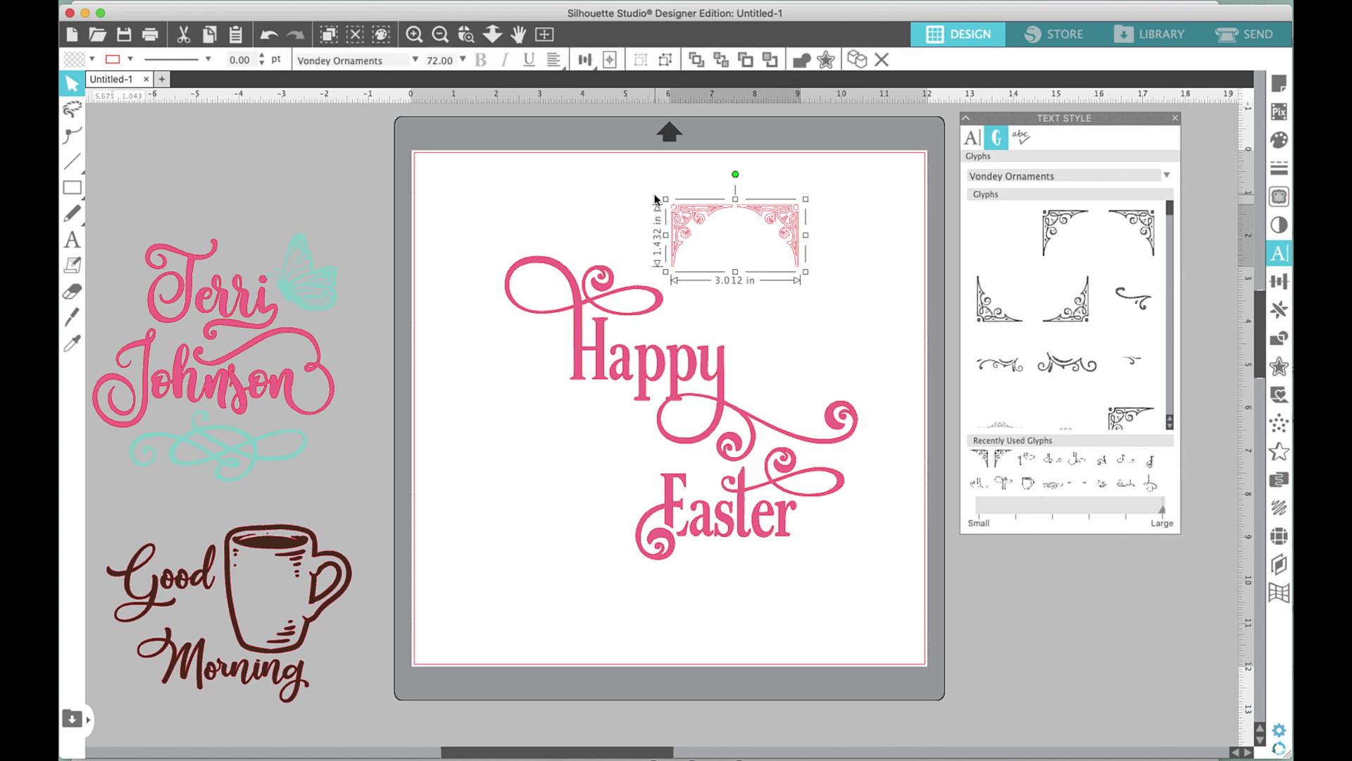
{"action": "left_click_drag", "start_coordinate": [643, 202], "coordinate": [455, 182]}
{"action": "left_click_drag", "start_coordinate": [770, 217], "coordinate": [762, 284]}
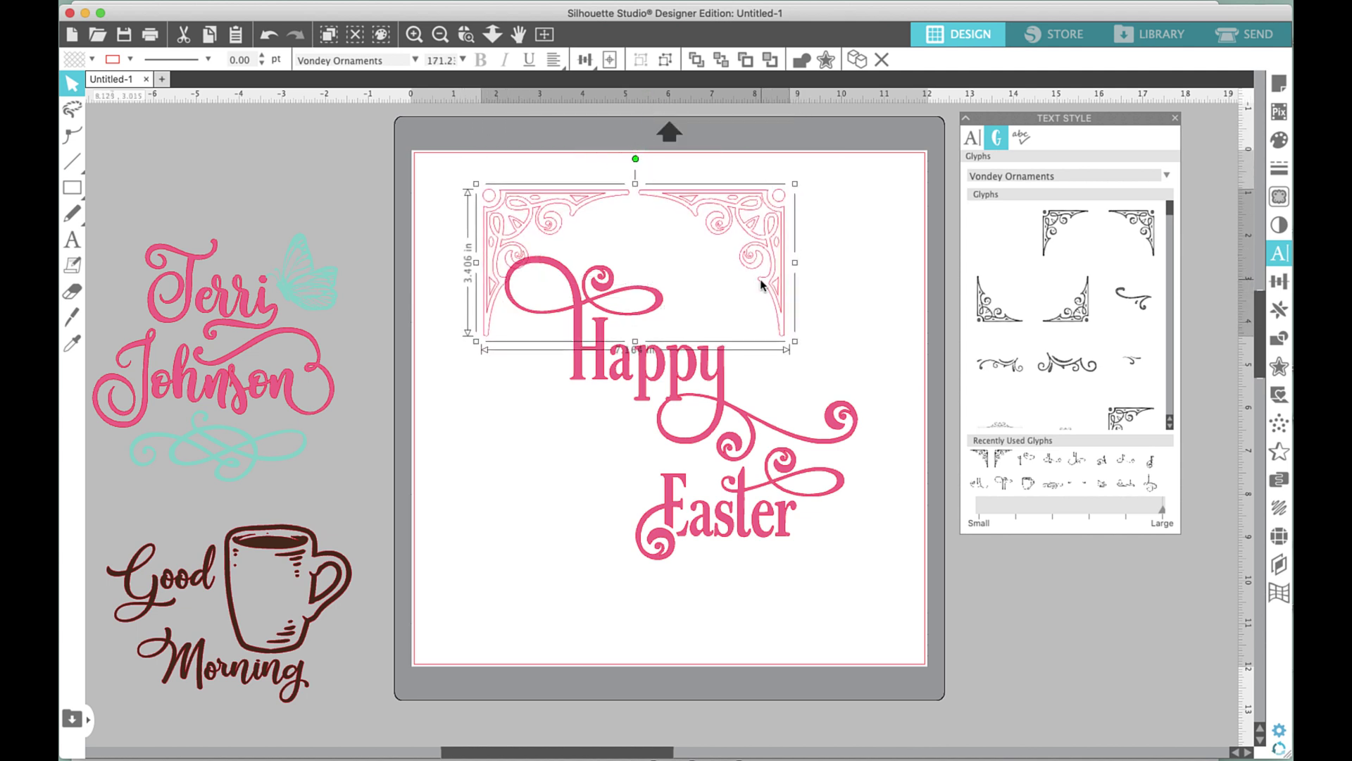
Ungroup the ornament into two separate corner pieces.
{"action": "left_click", "coordinate": [829, 256]}
{"action": "left_click", "coordinate": [759, 227]}
{"action": "right_click", "coordinate": [759, 227]}
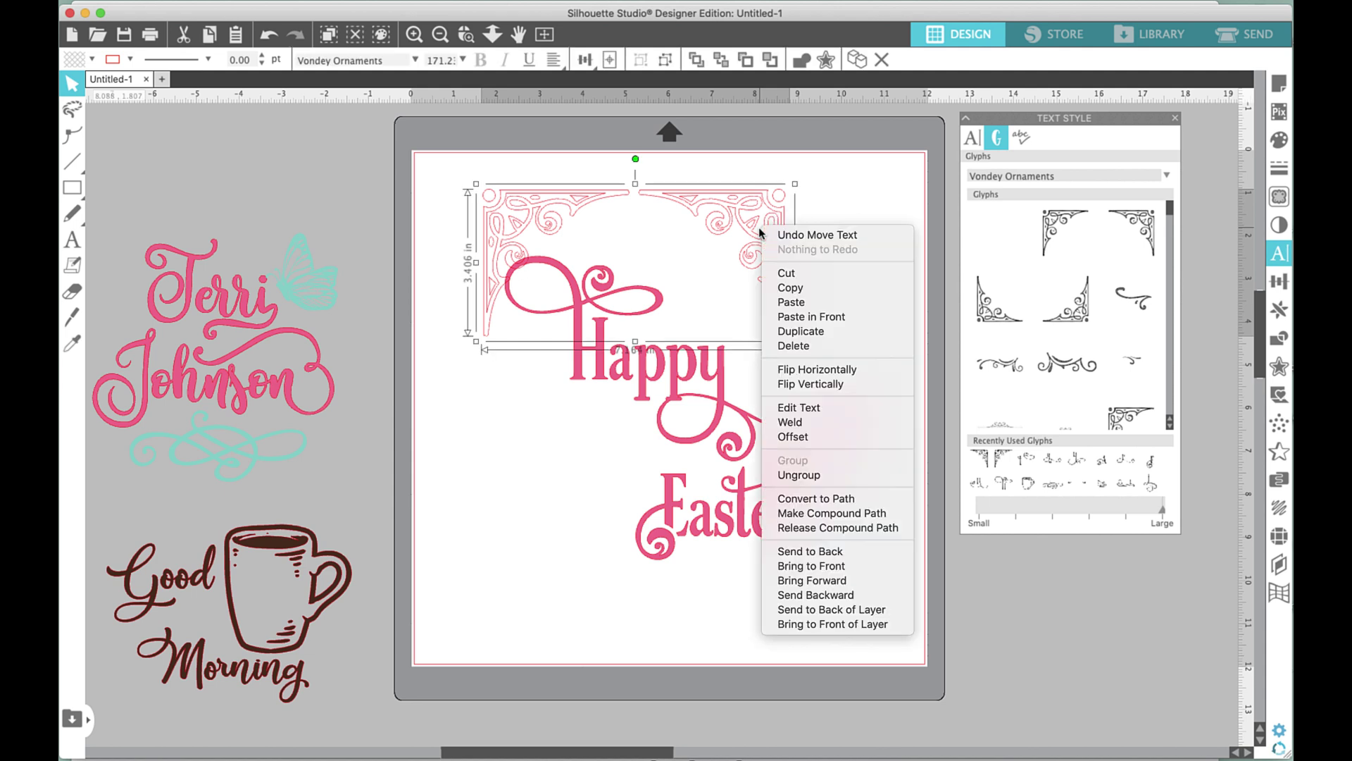
{"action": "left_click", "coordinate": [839, 479]}
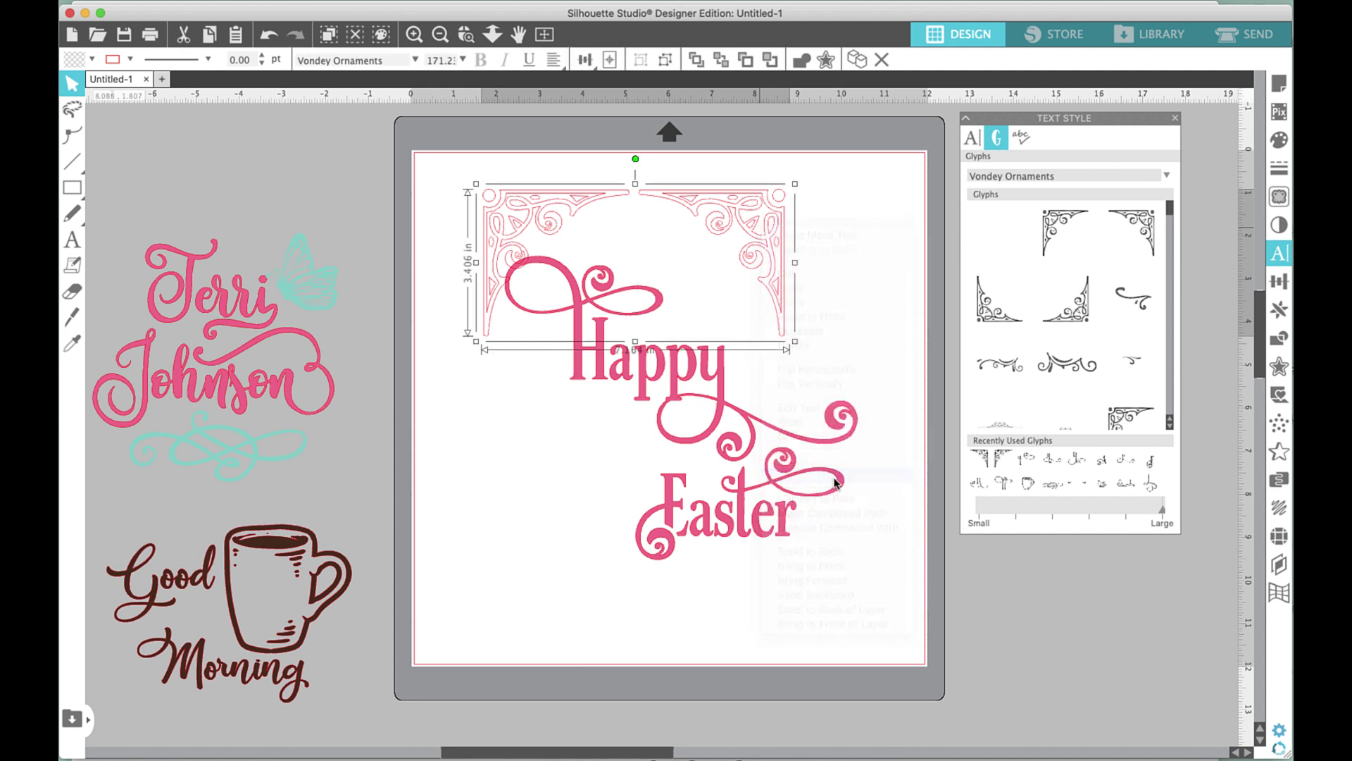
{"action": "left_click", "coordinate": [903, 297]}
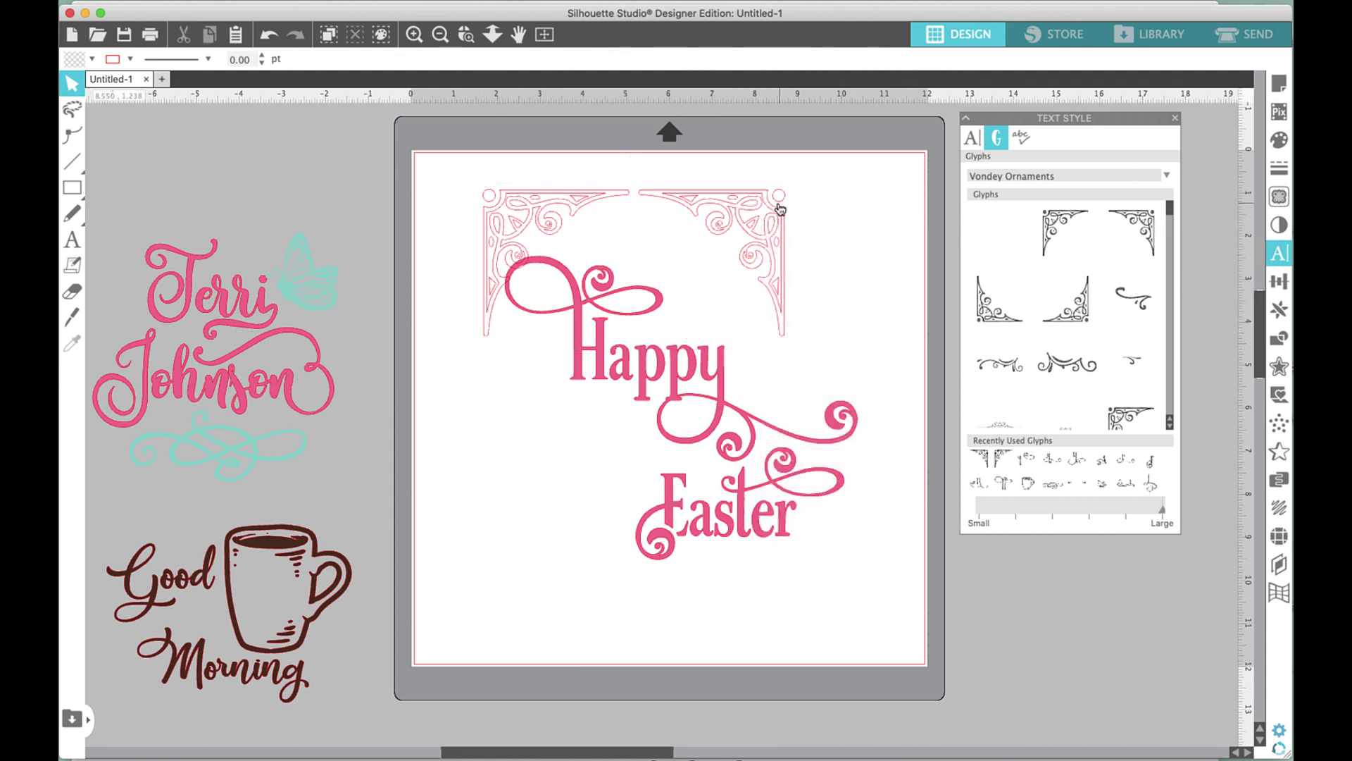
Spread the two corner flourishes apart, right piece further right and left piece left and down.
{"action": "left_click_drag", "start_coordinate": [755, 213], "coordinate": [839, 237]}
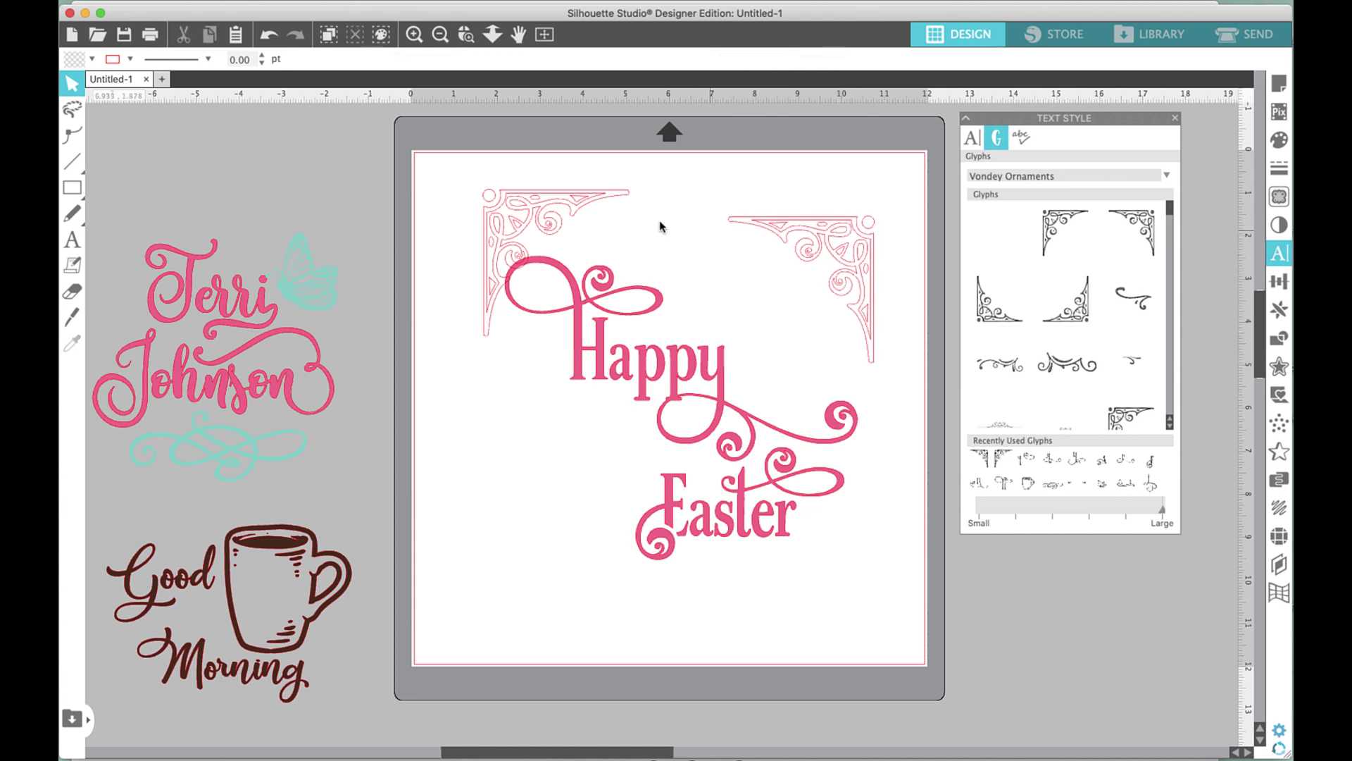
{"action": "left_click_drag", "start_coordinate": [578, 197], "coordinate": [548, 214]}
{"action": "left_click", "coordinate": [586, 308]}
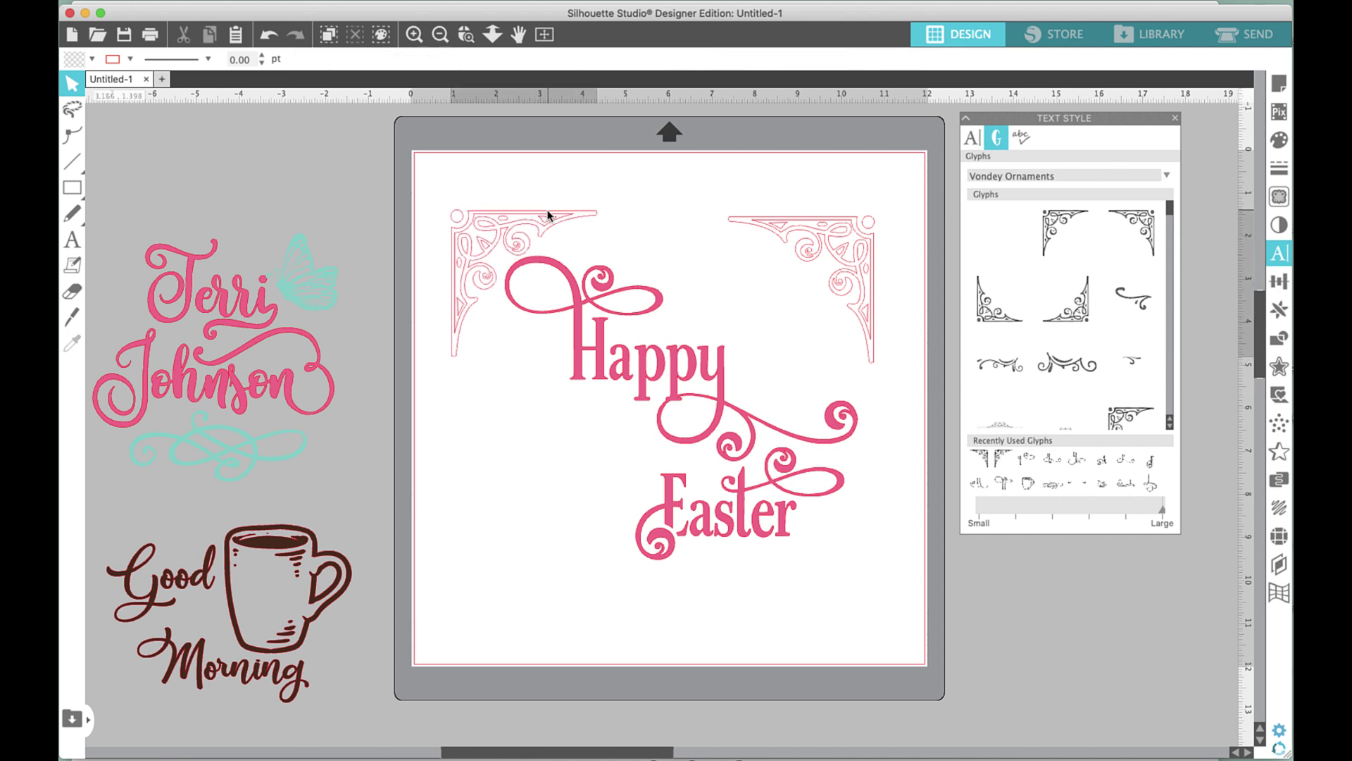
Align the tops of both corner flourishes with Align Top.
{"action": "left_click", "coordinate": [866, 225]}
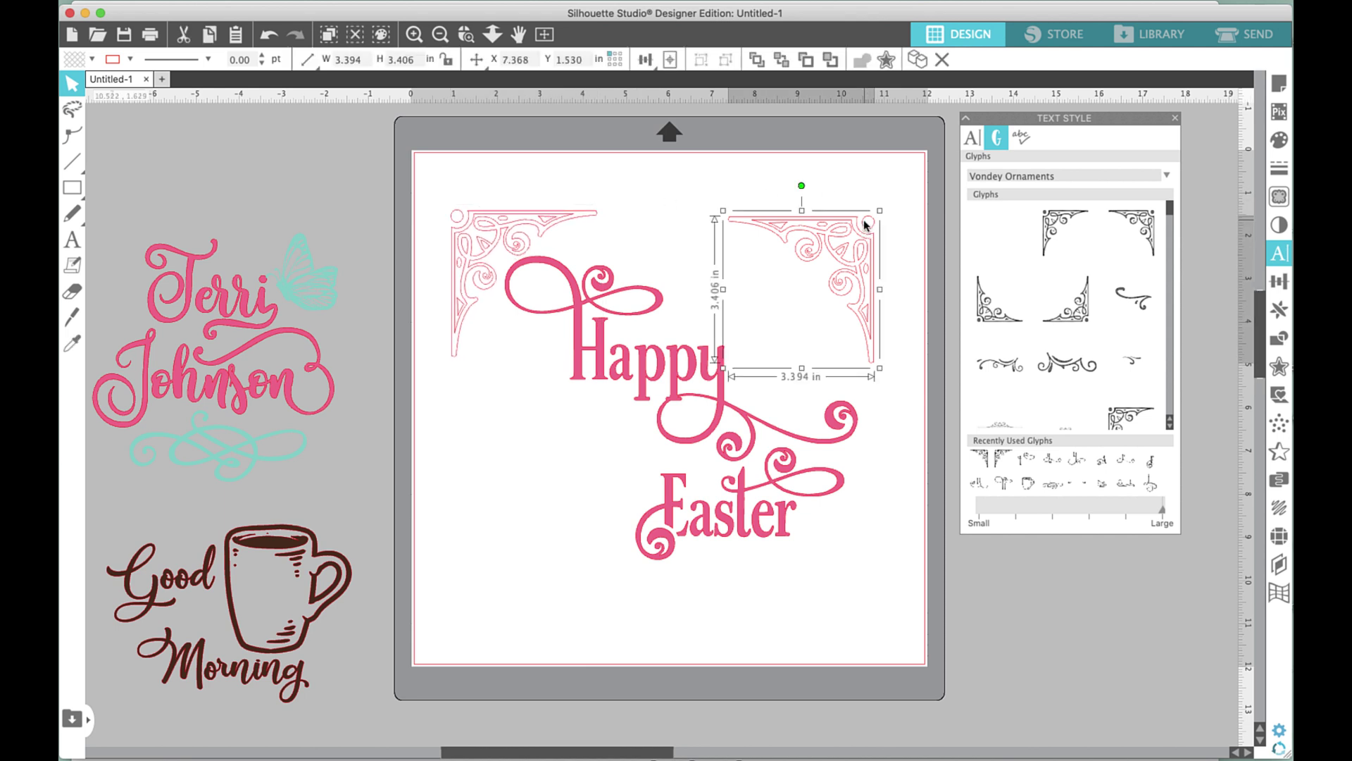
{"action": "left_click", "coordinate": [560, 218], "text": "shift"}
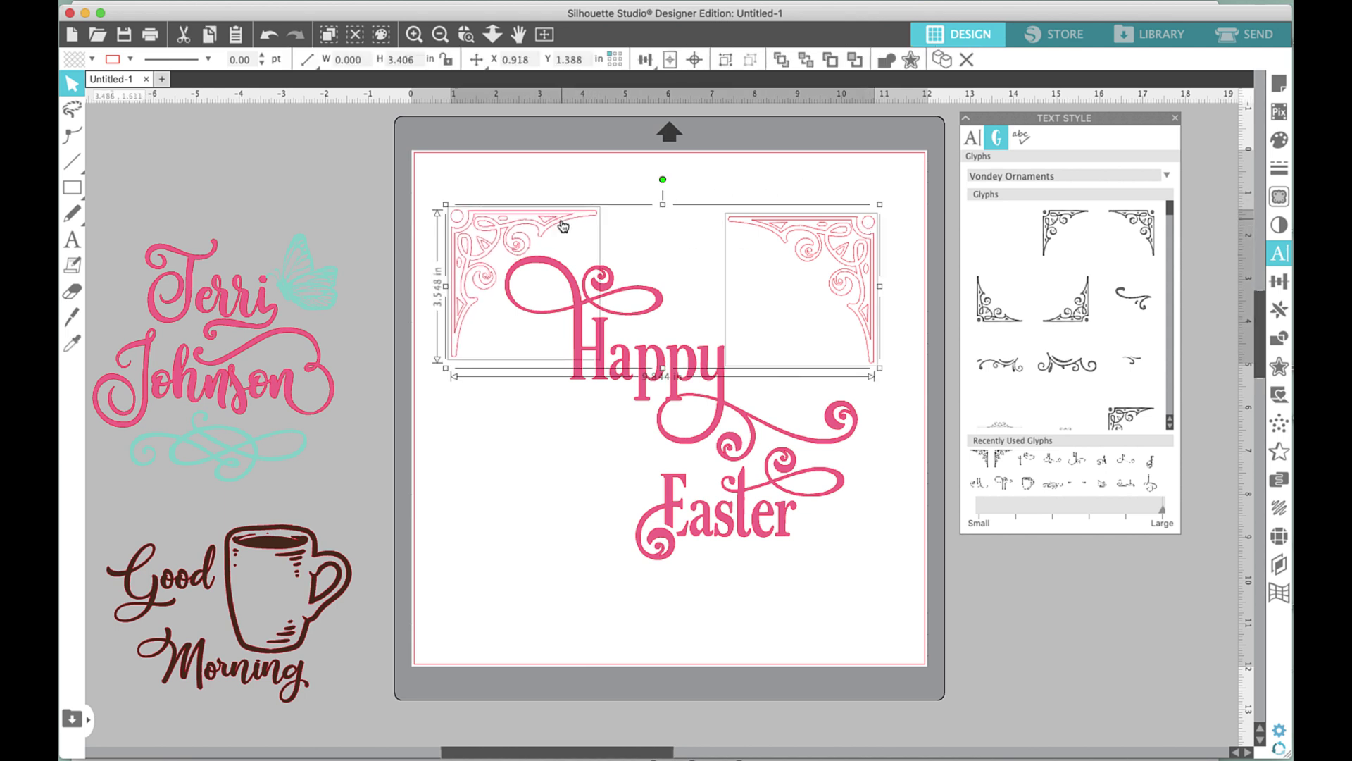
{"action": "left_click", "coordinate": [641, 61]}
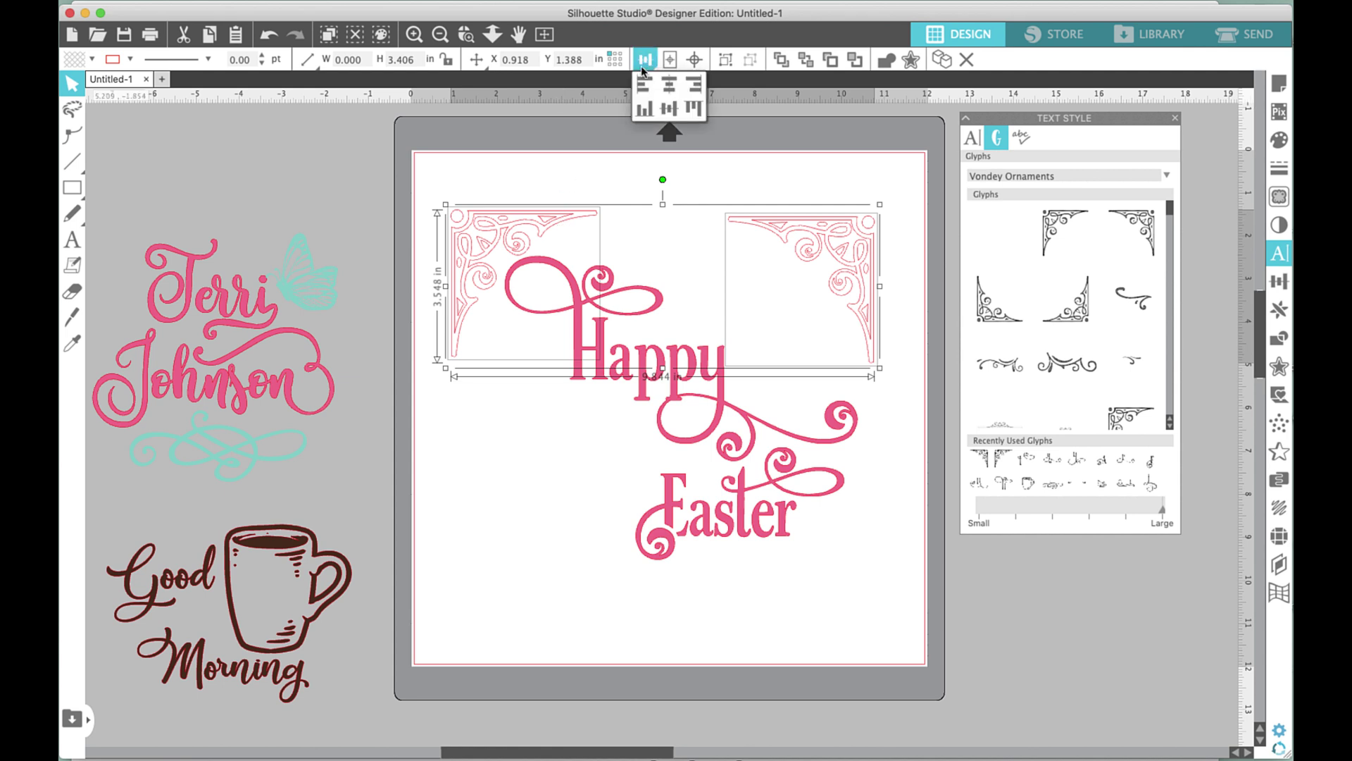
{"action": "left_click", "coordinate": [693, 110]}
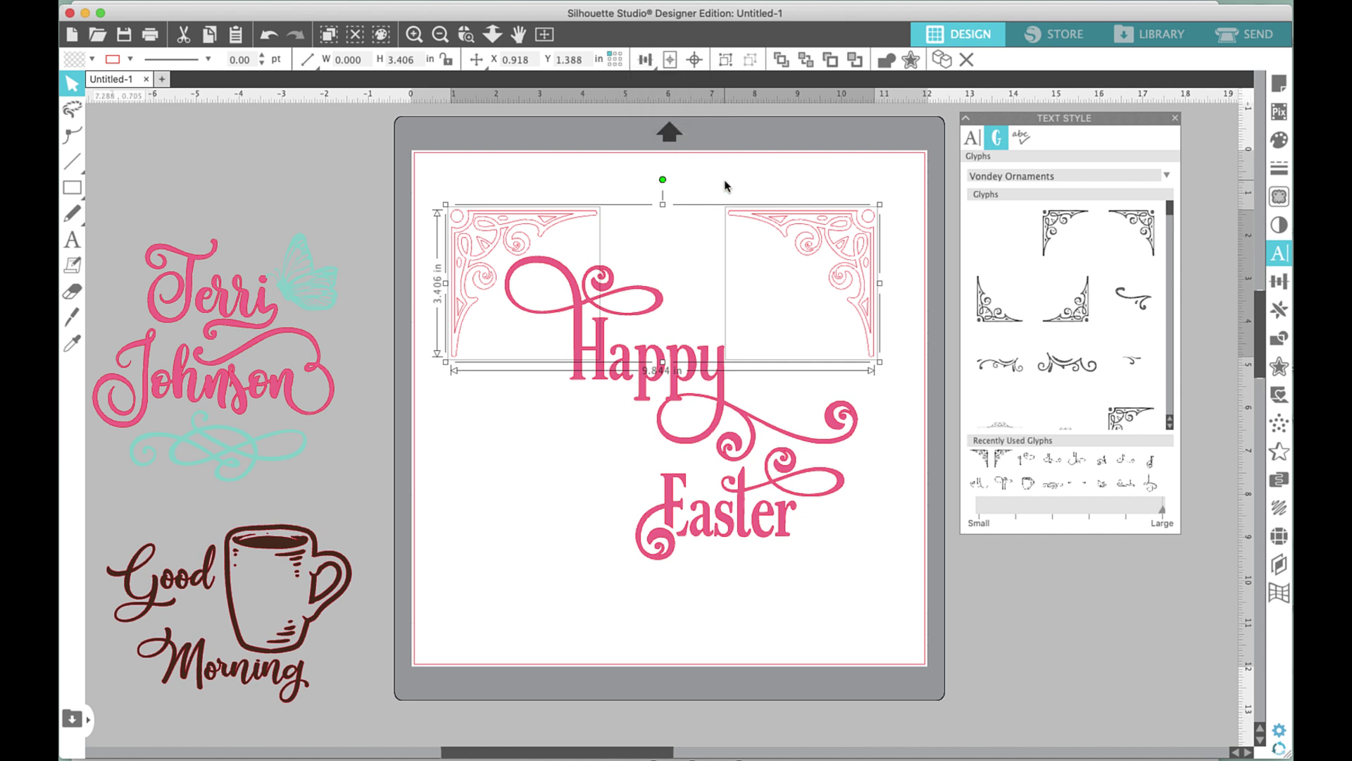
{"action": "left_click", "coordinate": [777, 317]}
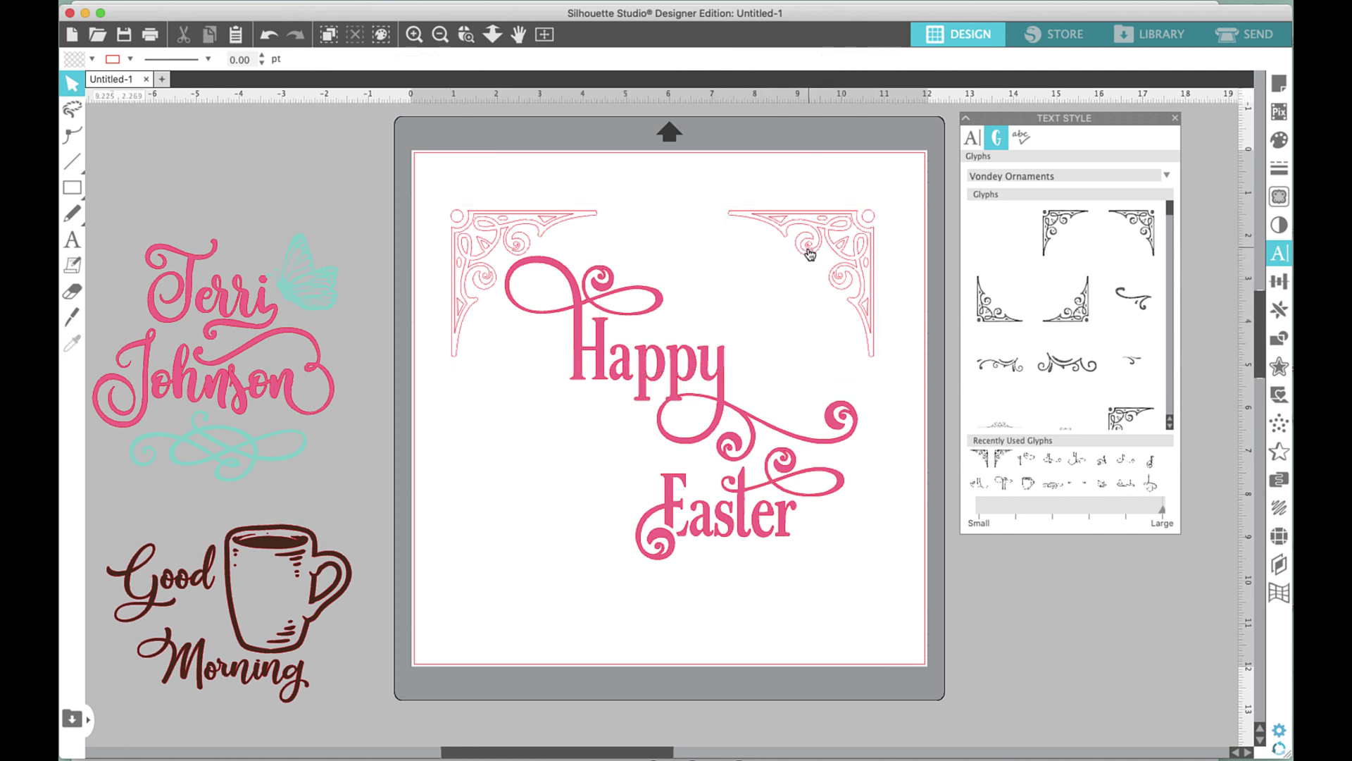
Mirror the top corner pair below with Replicate's Mirror Below and drag the copy beneath 'Easter'.
{"action": "left_click", "coordinate": [490, 220]}
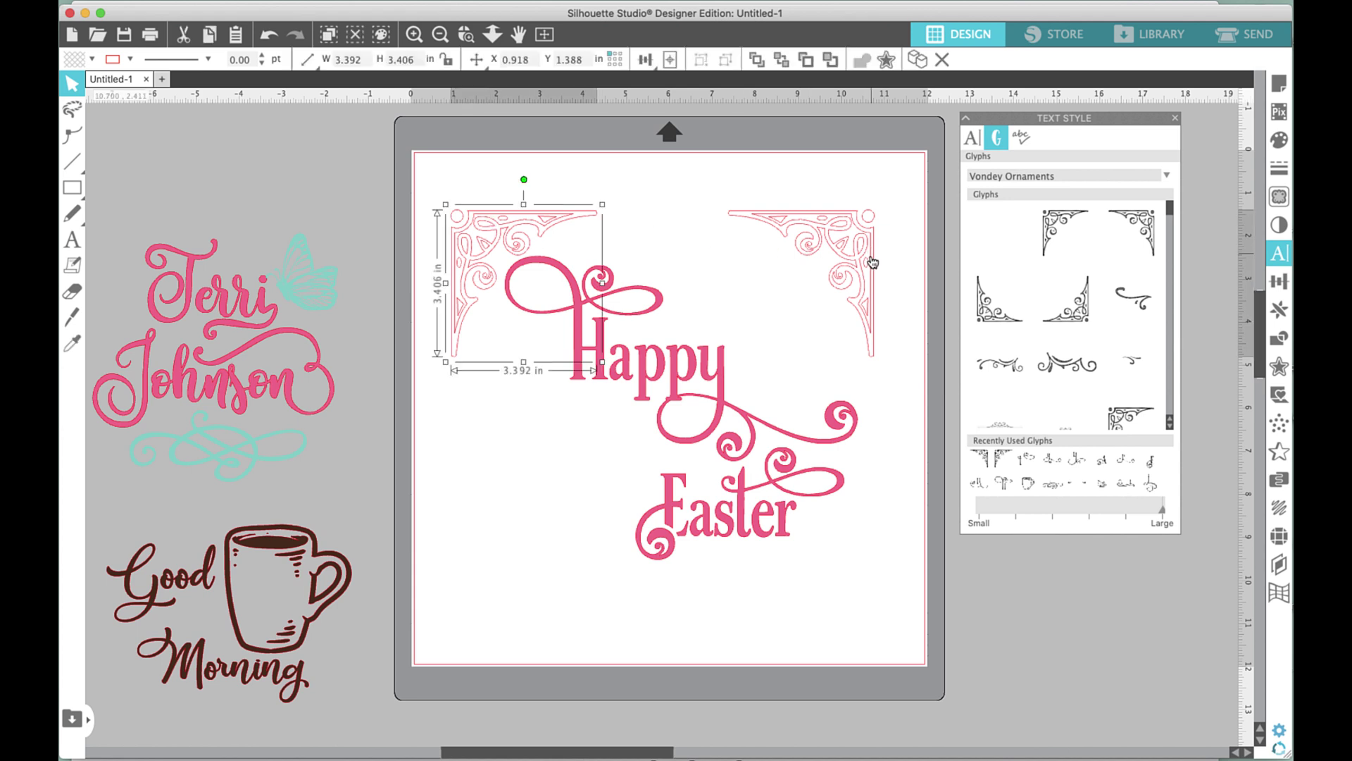
{"action": "left_click", "coordinate": [849, 260], "text": "shift"}
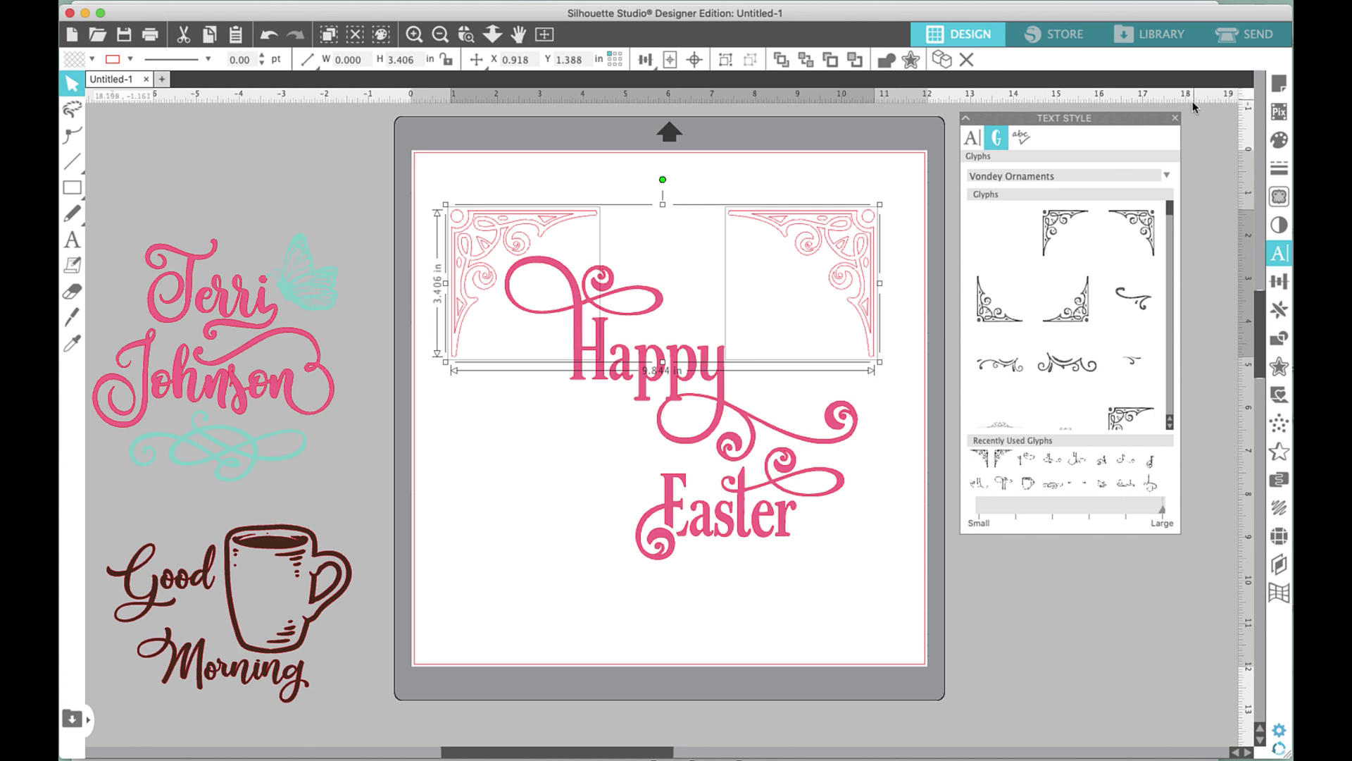
{"action": "left_click", "coordinate": [1175, 117]}
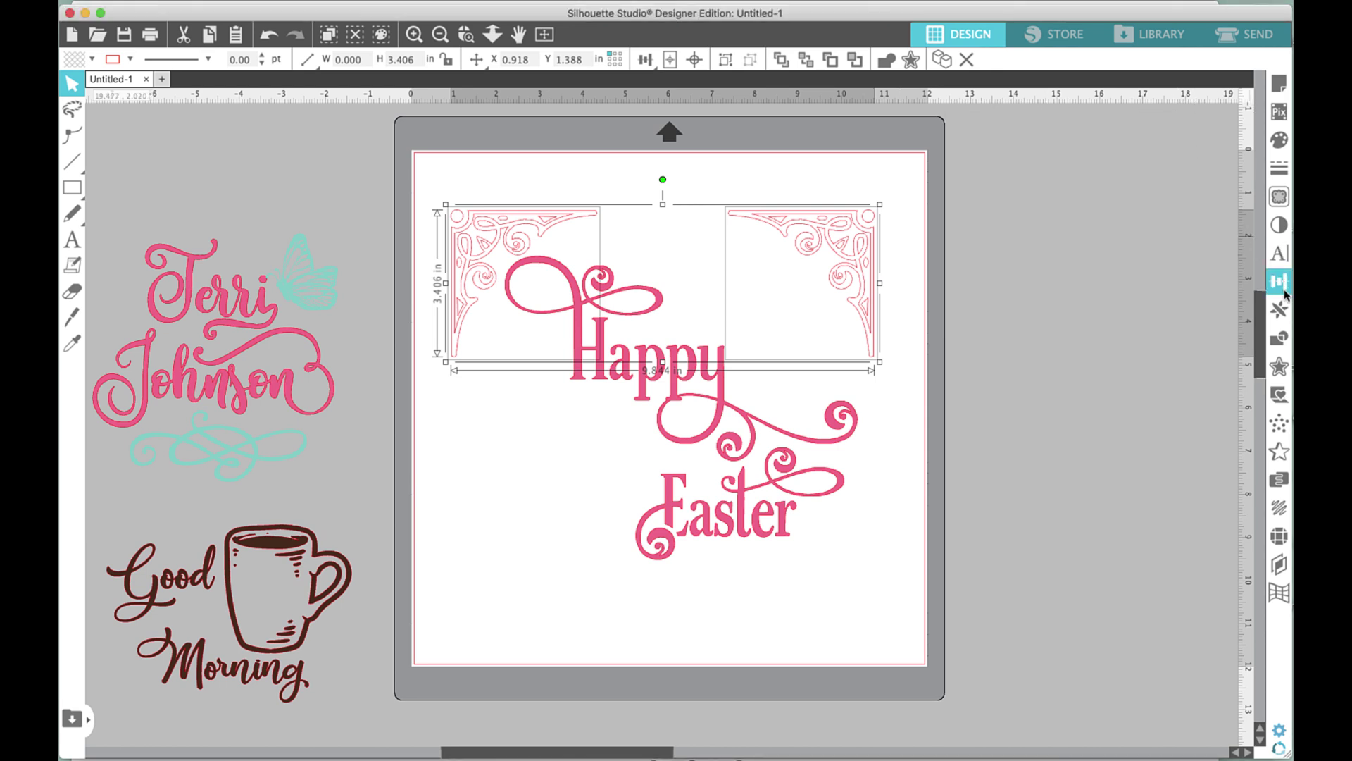
{"action": "left_click", "coordinate": [1281, 311]}
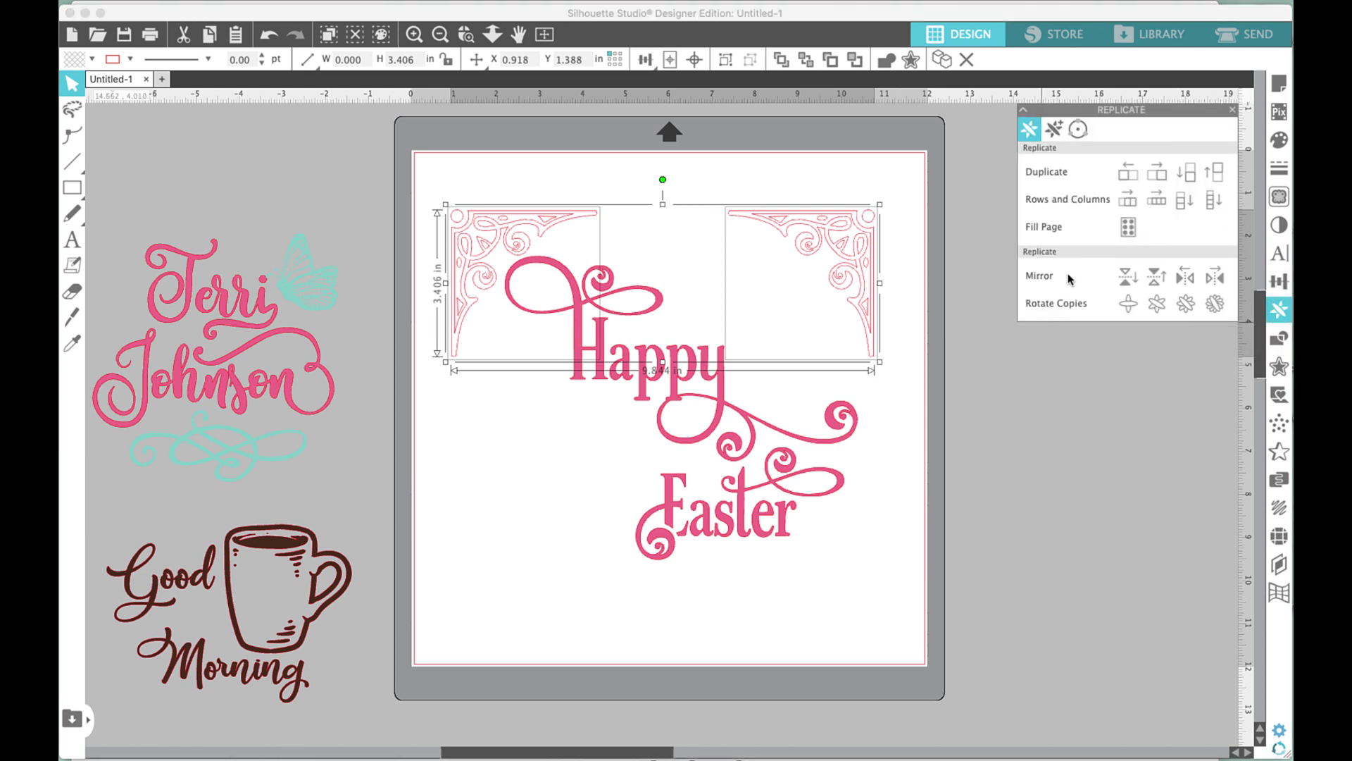
{"action": "left_click", "coordinate": [1123, 281]}
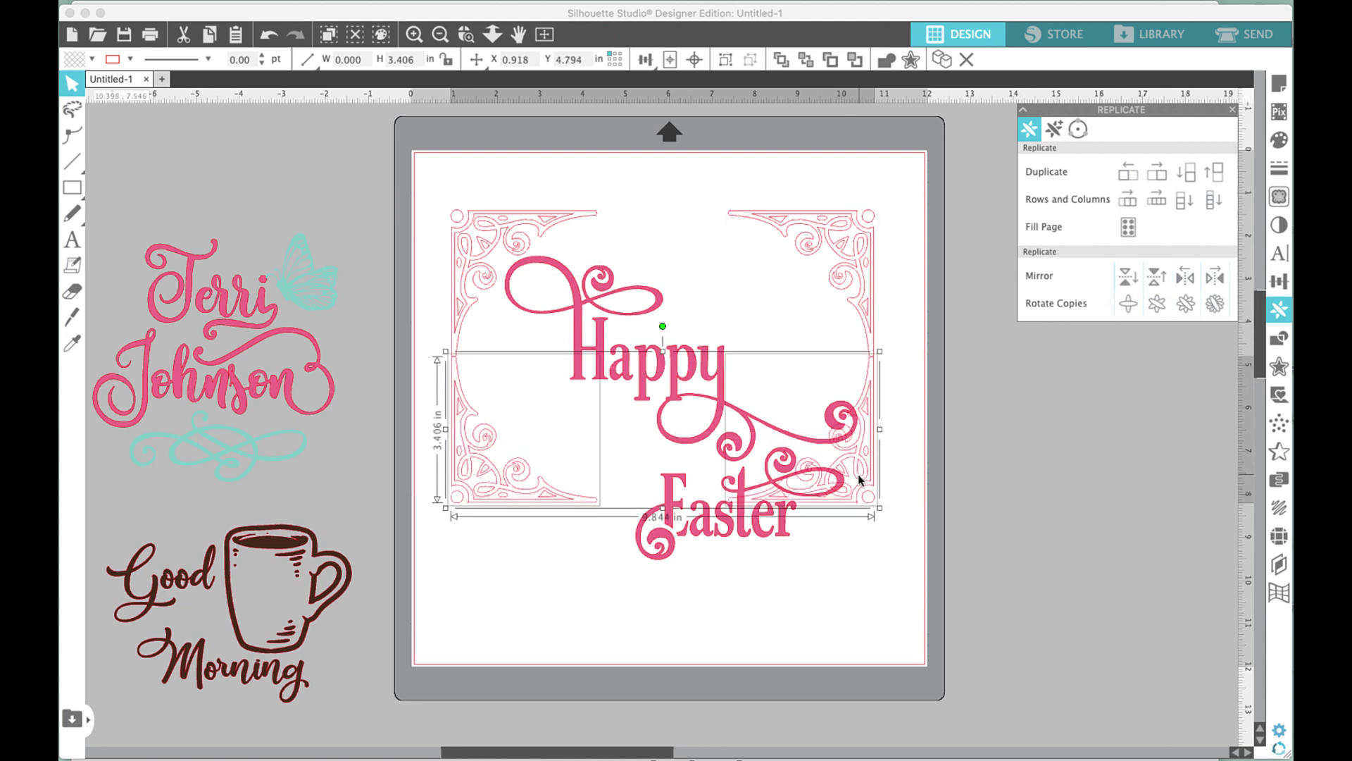
{"action": "left_click_drag", "start_coordinate": [852, 488], "coordinate": [855, 578]}
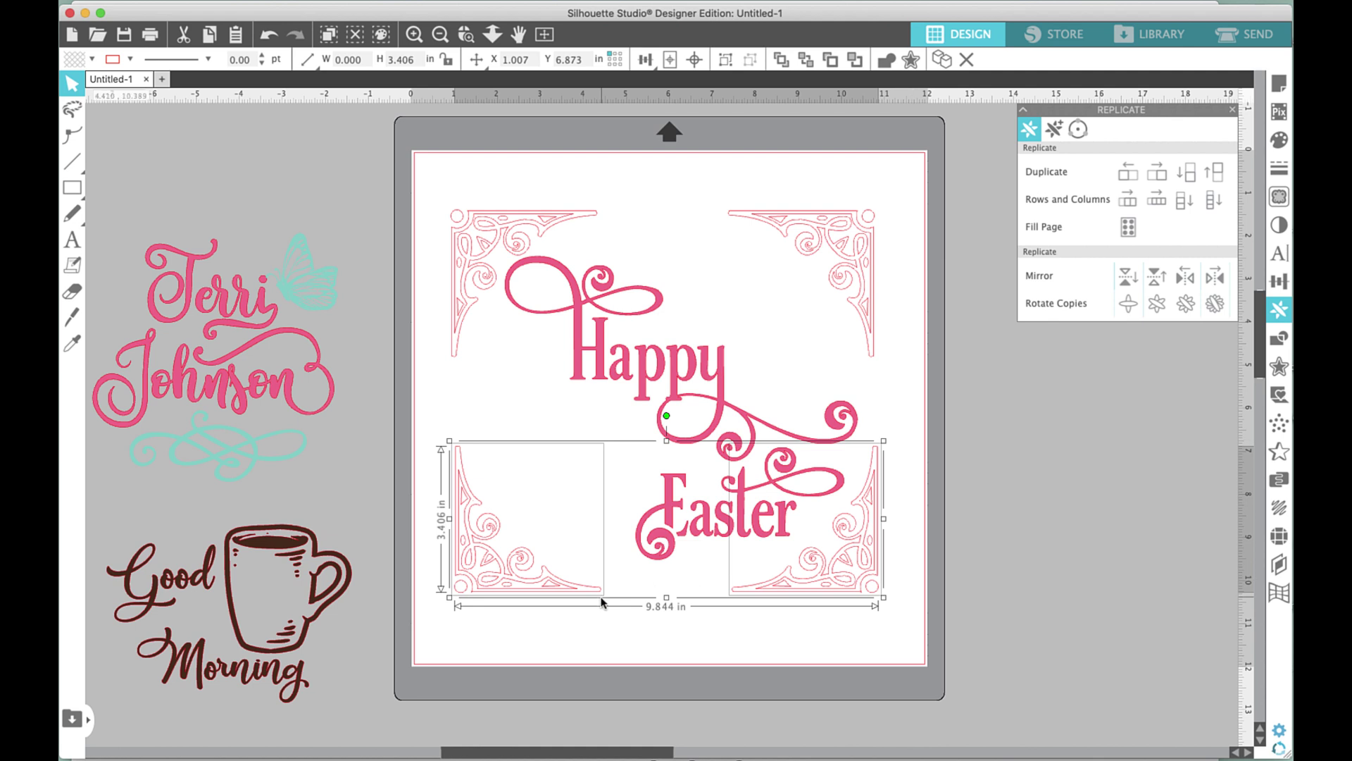
Group the bottom corners and the top corners into pairs, then nudge each pair slightly.
{"action": "key", "text": "super+g"}
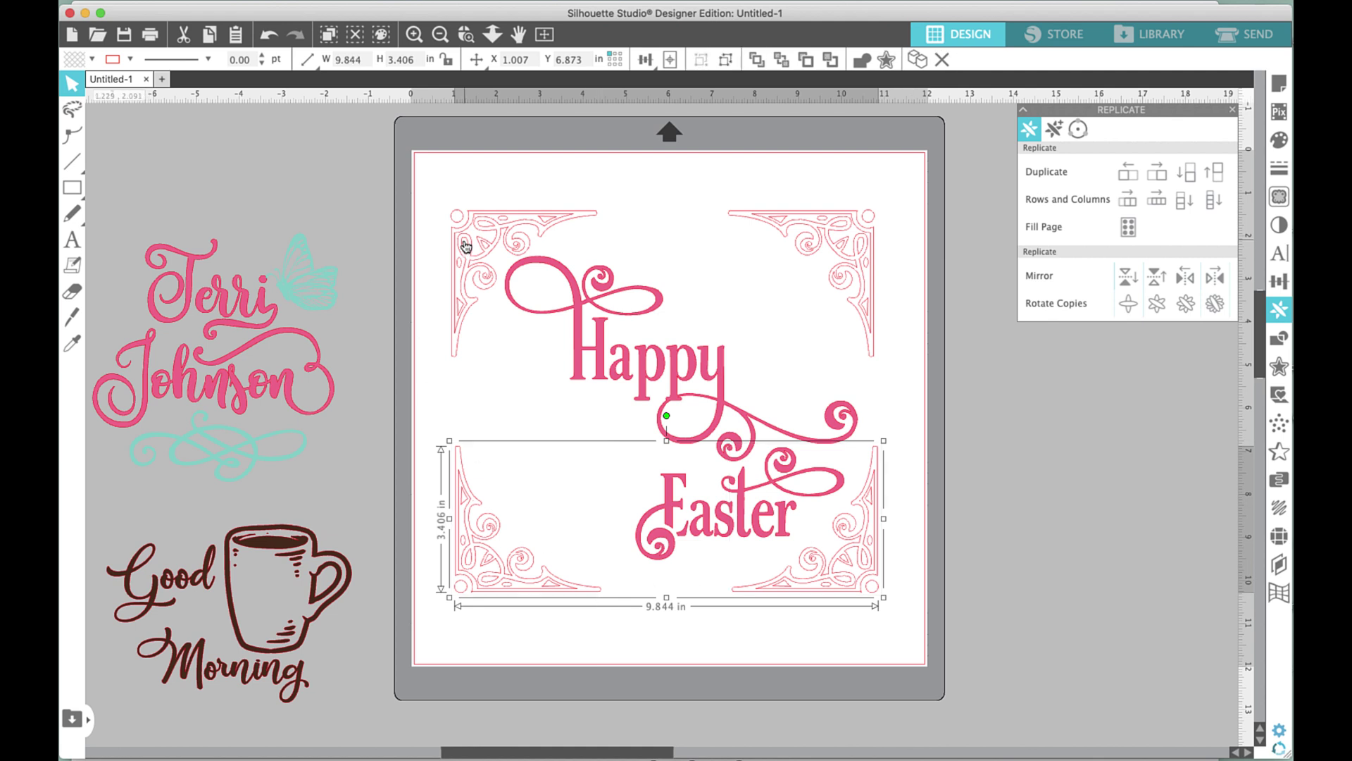
{"action": "left_click", "coordinate": [472, 243]}
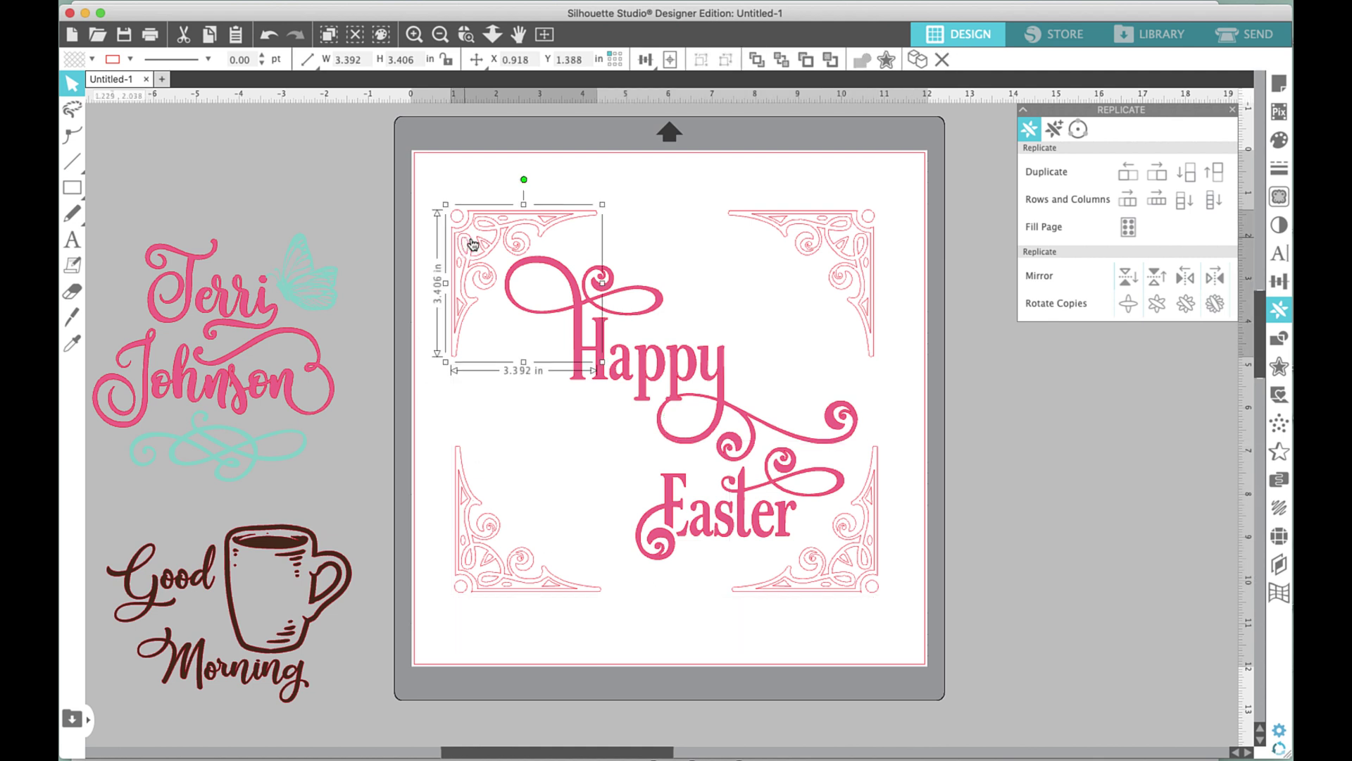
{"action": "left_click", "coordinate": [851, 277], "text": "shift"}
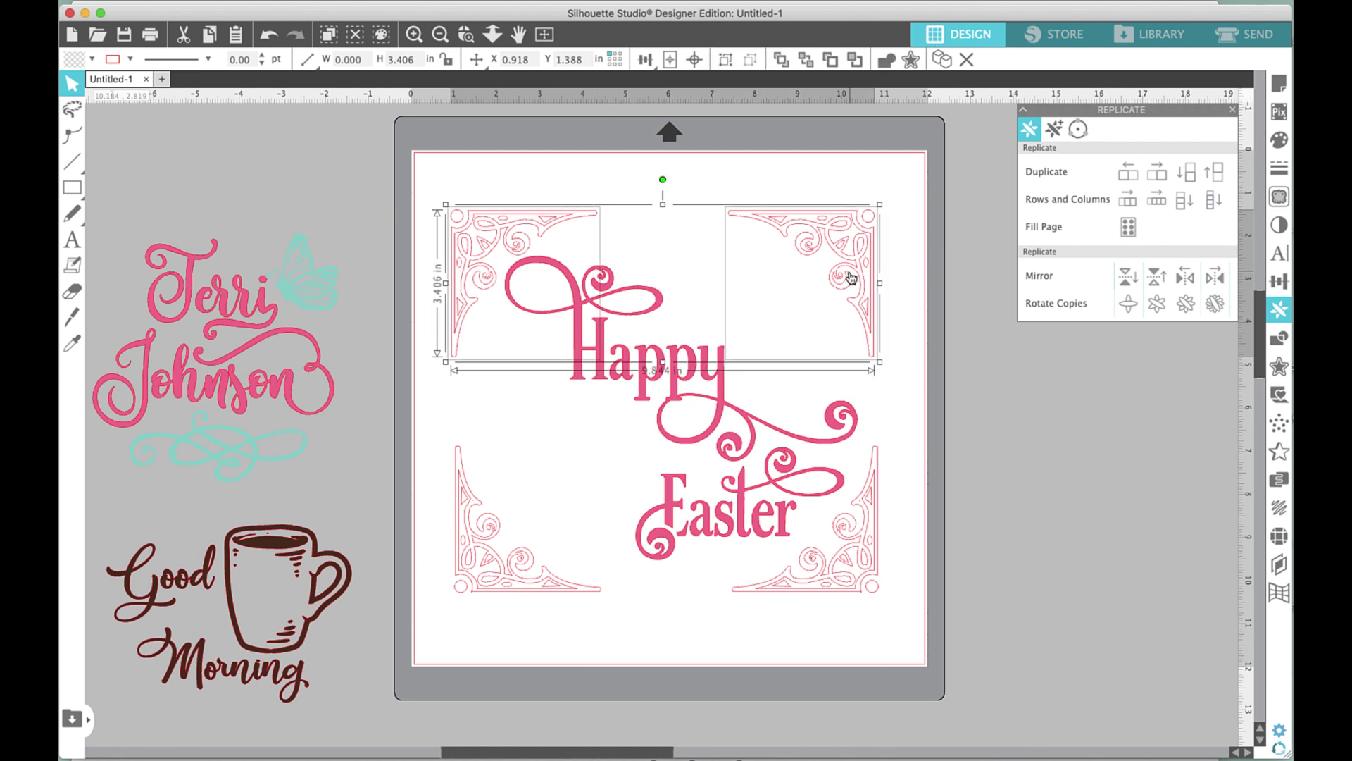
{"action": "key", "text": "super+g"}
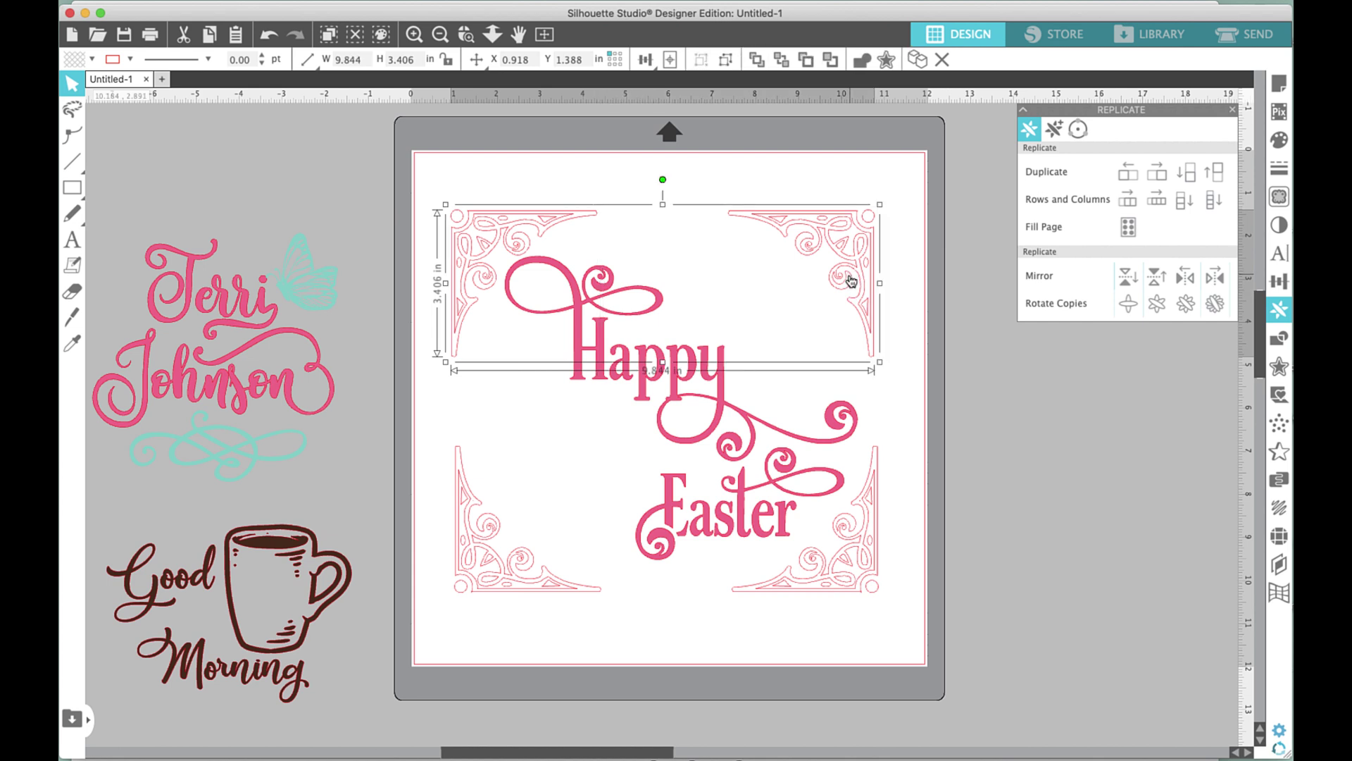
{"action": "left_click_drag", "start_coordinate": [848, 270], "coordinate": [848, 274]}
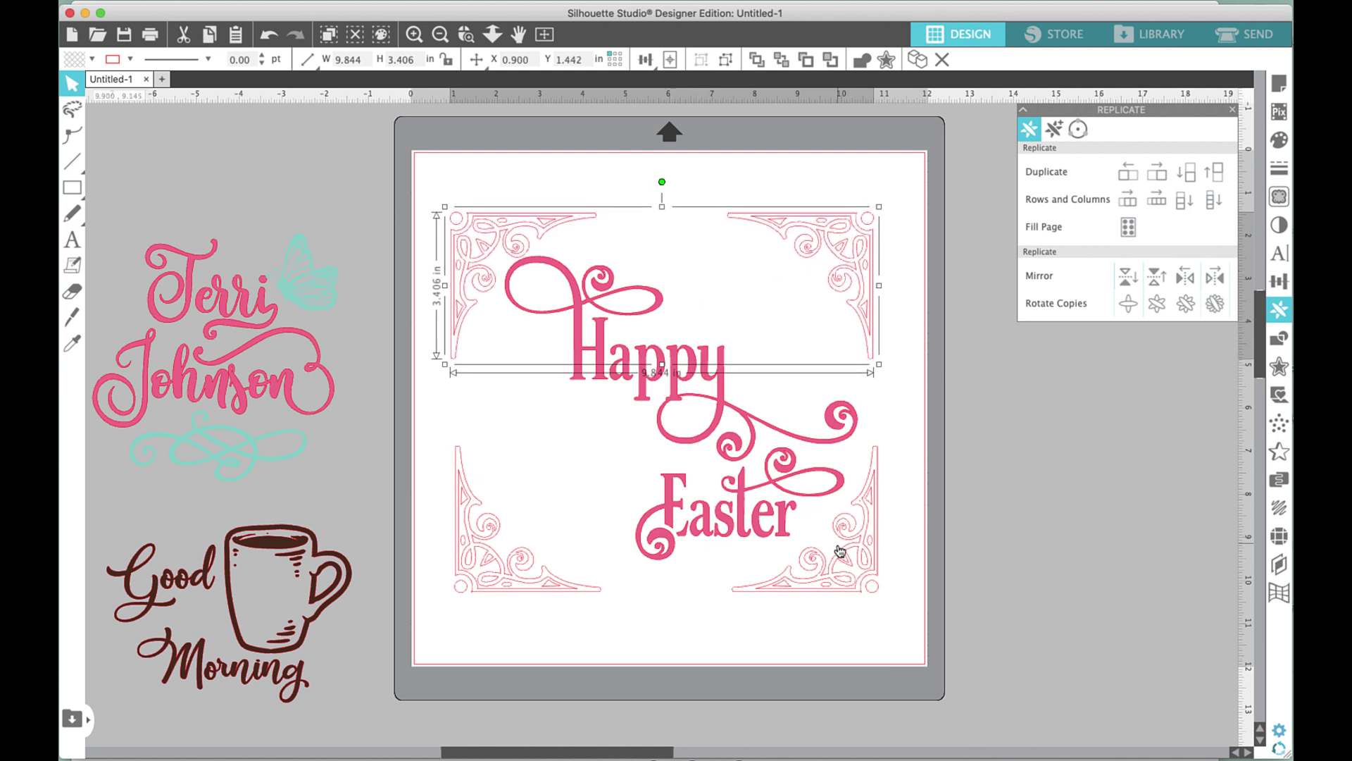
{"action": "left_click_drag", "start_coordinate": [840, 550], "coordinate": [847, 556]}
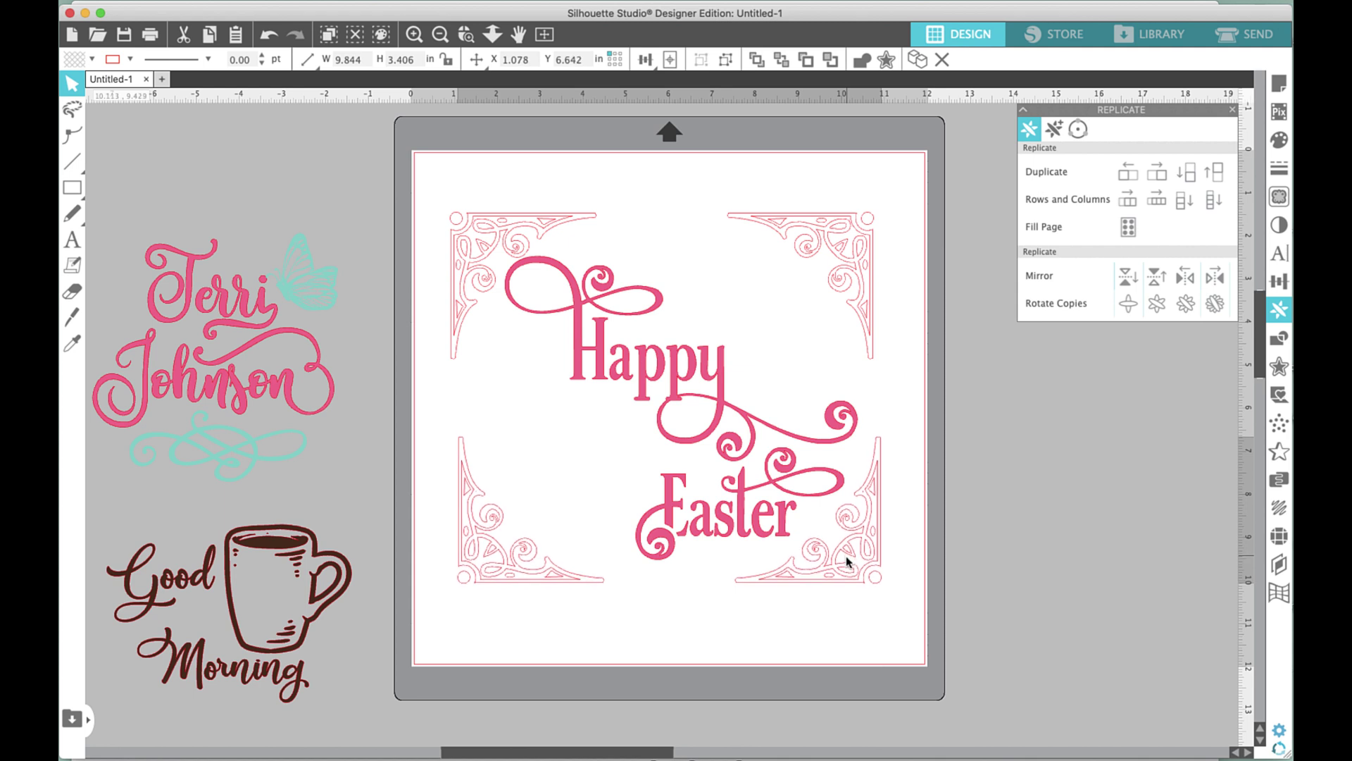
{"action": "left_click_drag", "start_coordinate": [846, 273], "coordinate": [848, 281]}
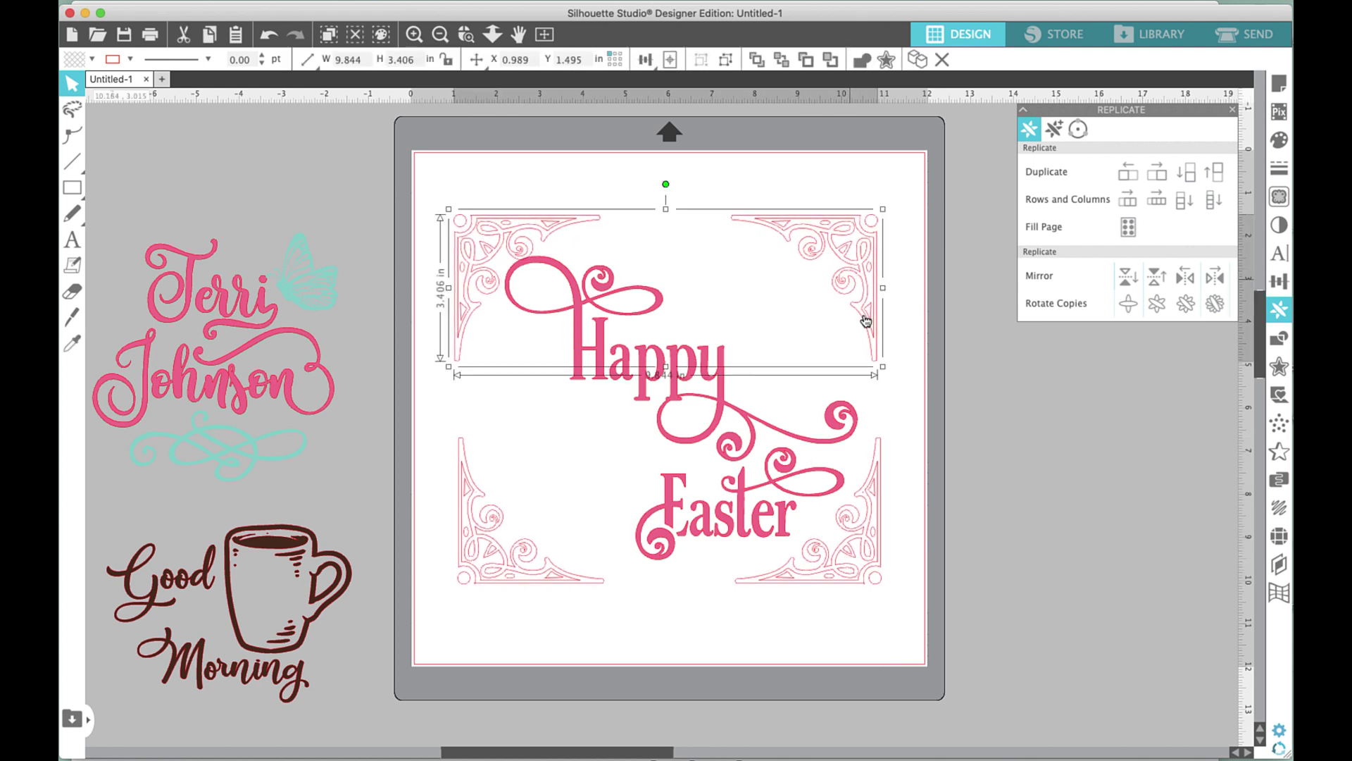
Align Center all four corner flourishes, then select the top pair.
{"action": "left_click", "coordinate": [846, 558], "text": "shift"}
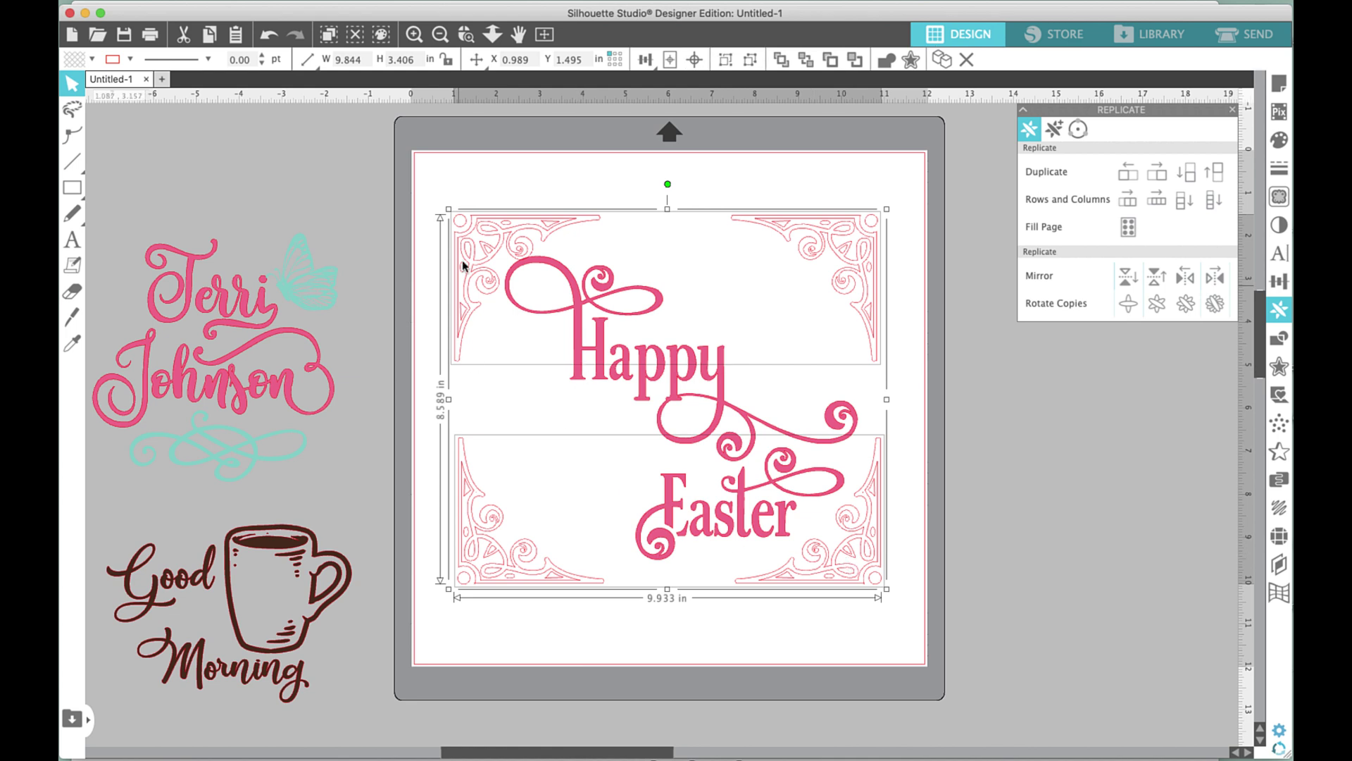
{"action": "left_click", "coordinate": [643, 60]}
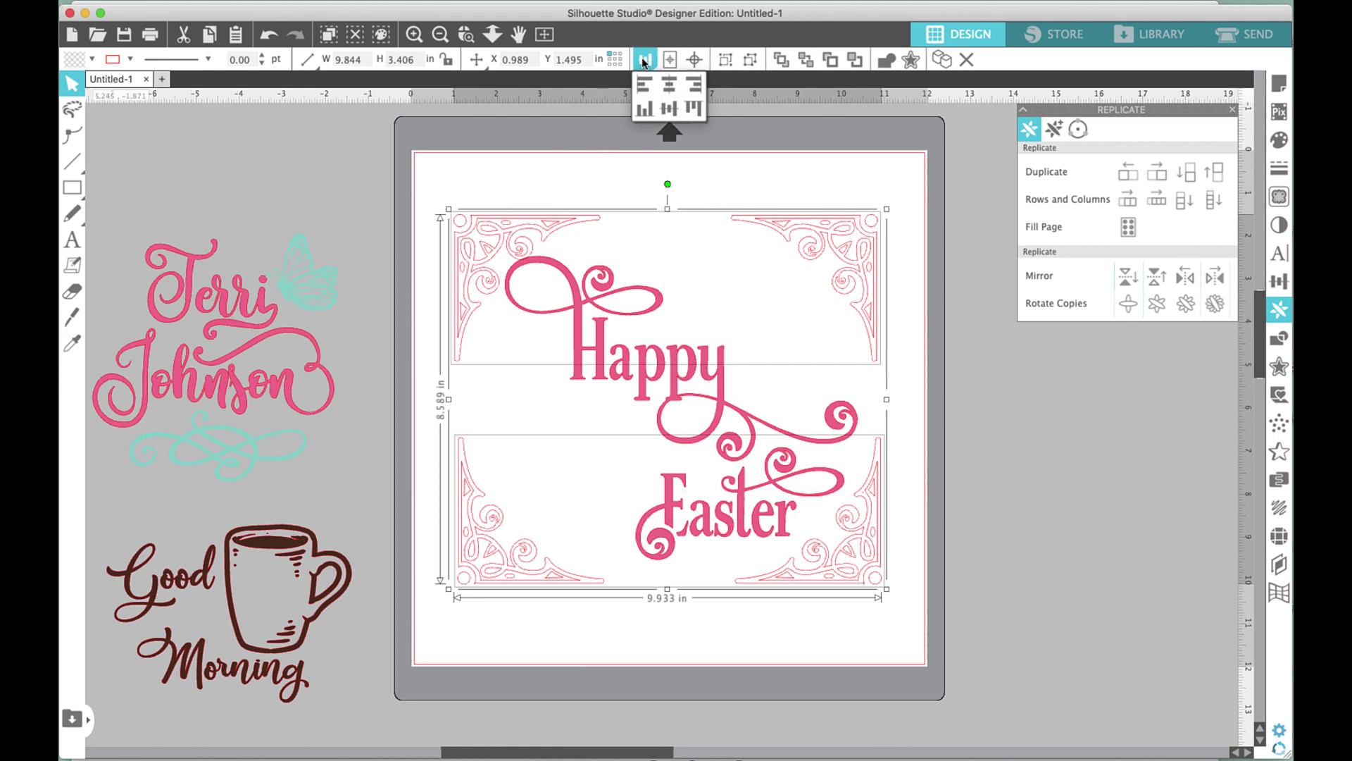
{"action": "left_click", "coordinate": [667, 95]}
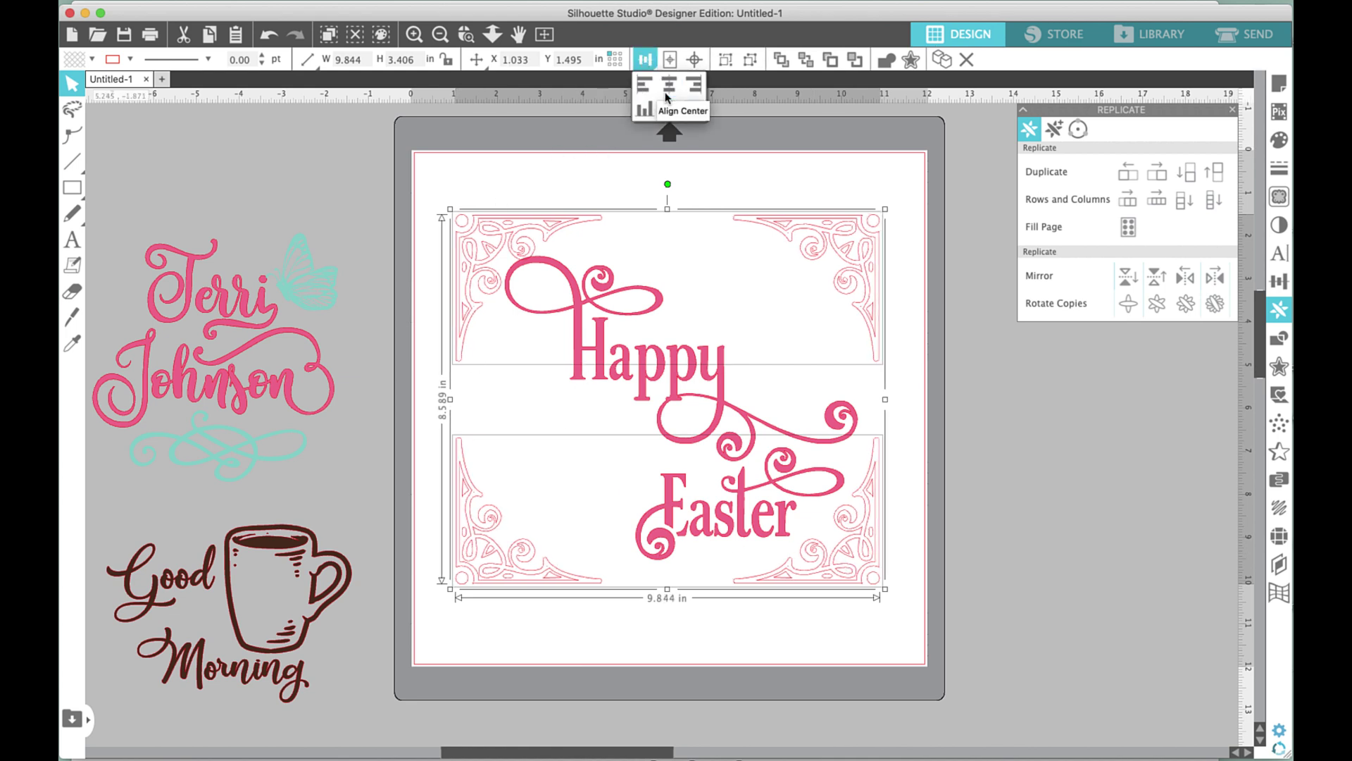
{"action": "left_click", "coordinate": [801, 171]}
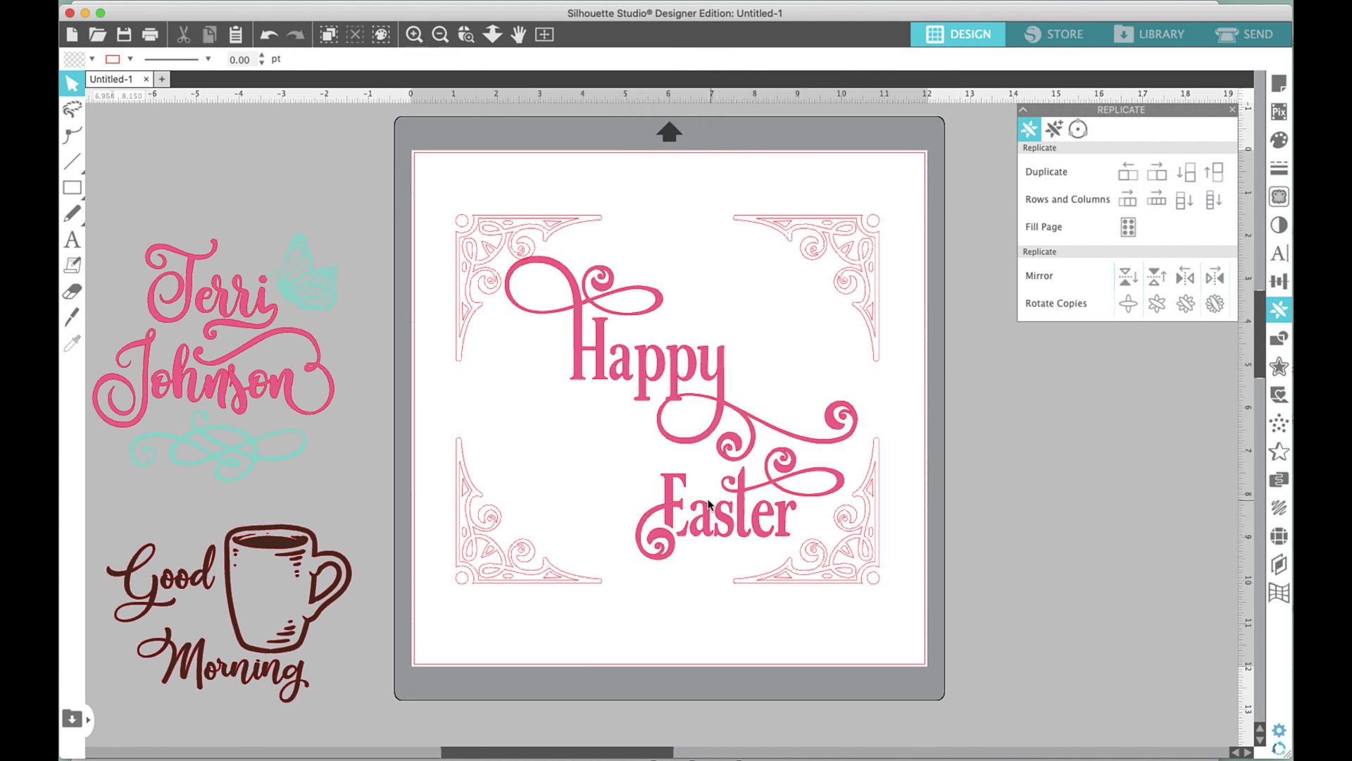
{"action": "left_click", "coordinate": [508, 238]}
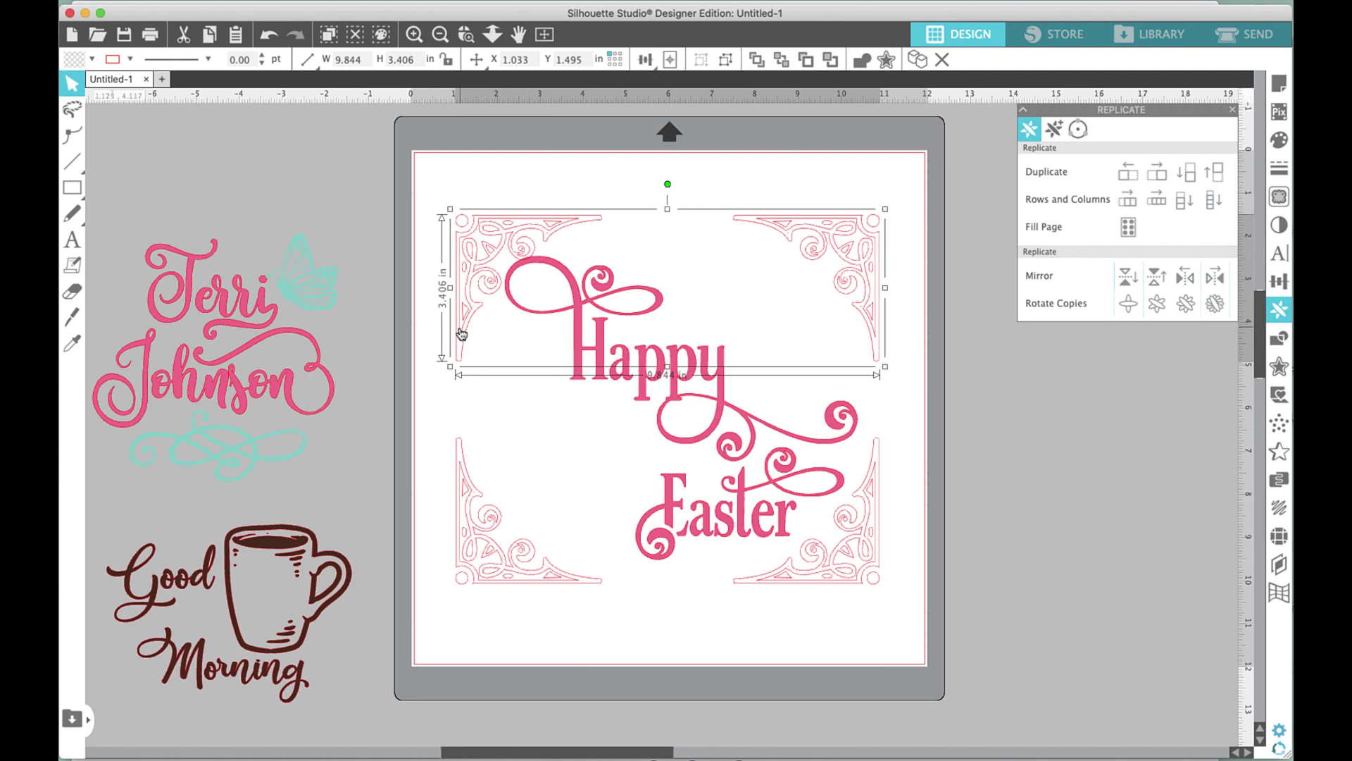
Fill the top and bottom corner pairs periwinkle blue, then select the Happy Easter text.
{"action": "left_click", "coordinate": [92, 59]}
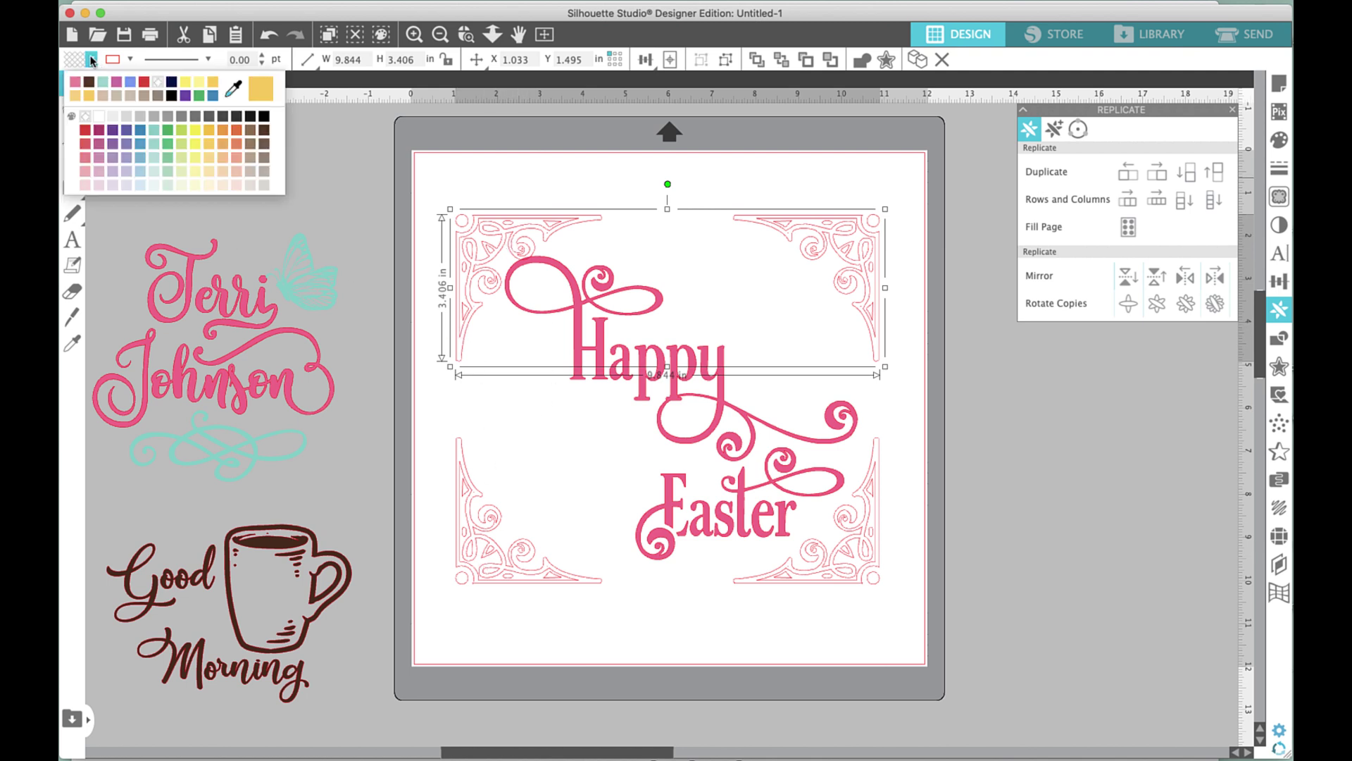
{"action": "left_click", "coordinate": [129, 83]}
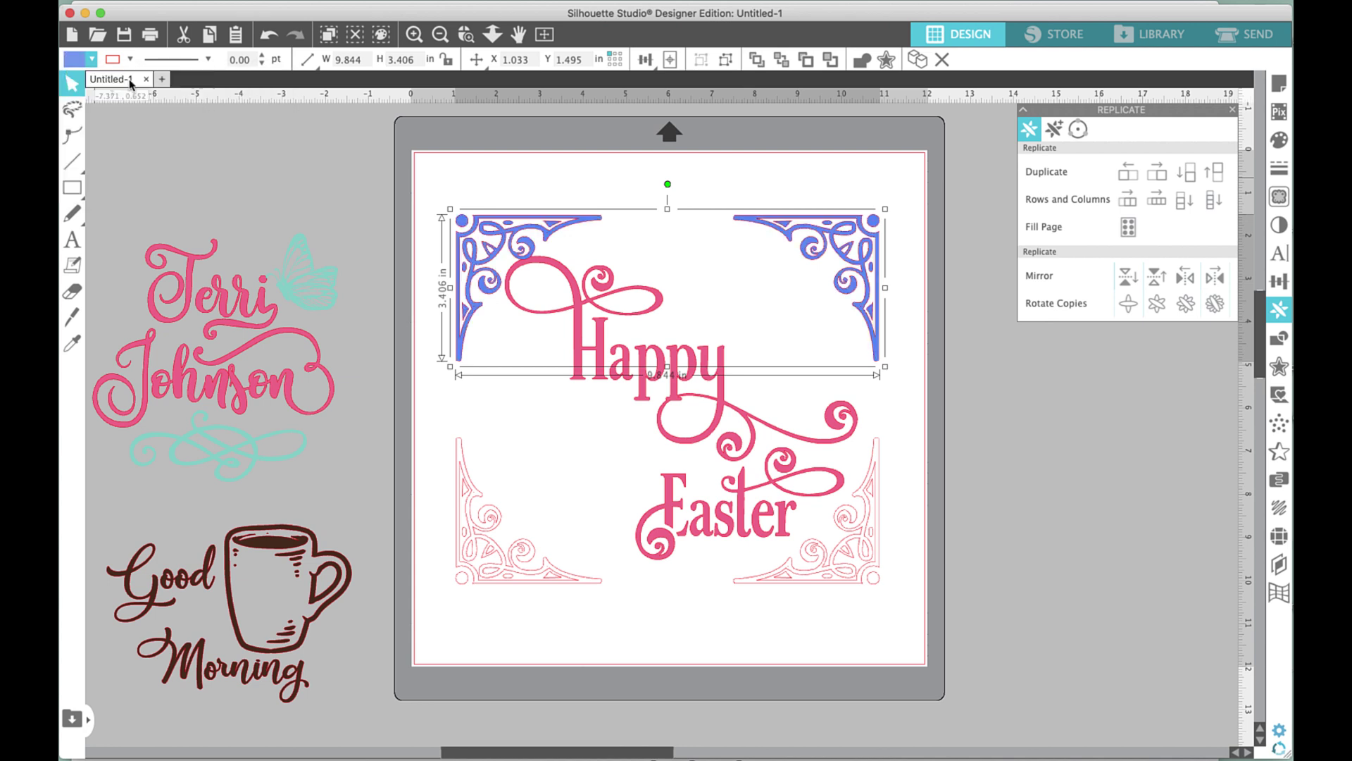
{"action": "left_click", "coordinate": [464, 560]}
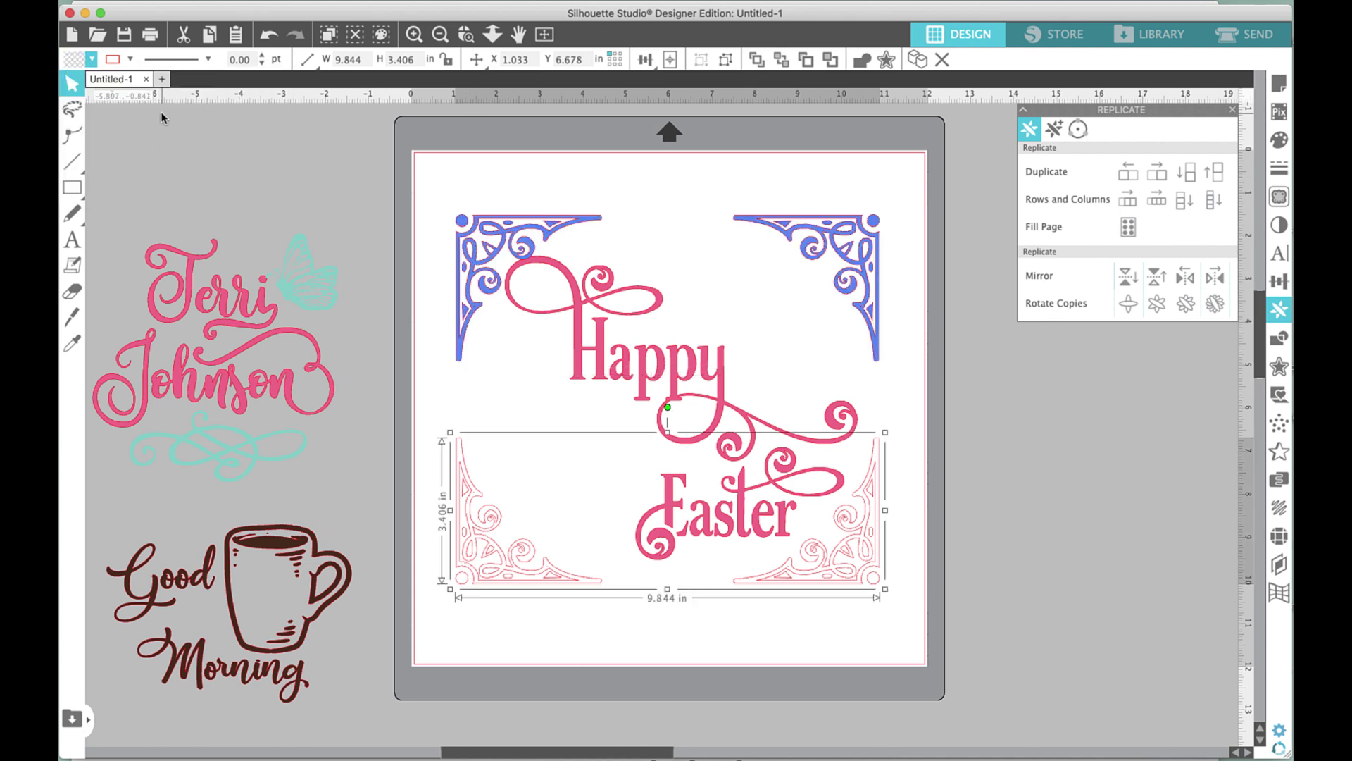
{"action": "left_click", "coordinate": [92, 60]}
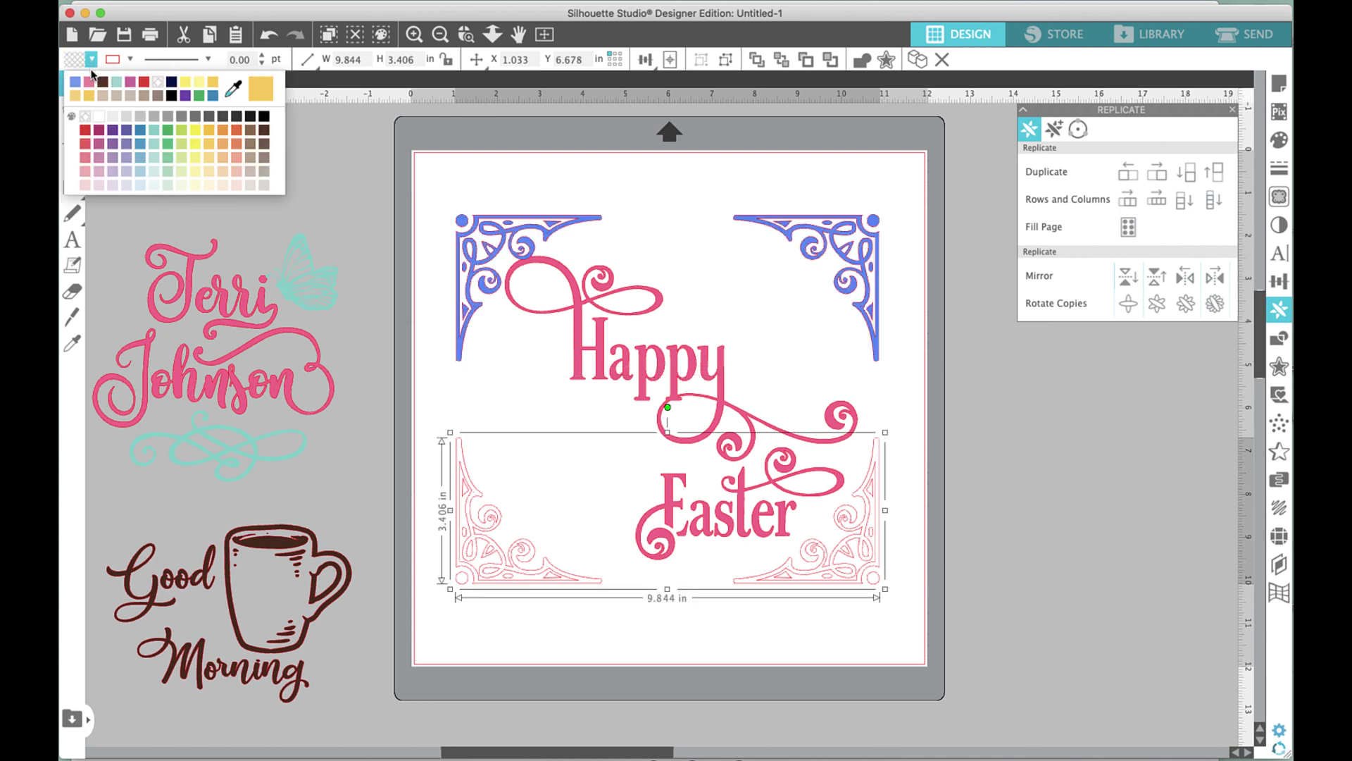
{"action": "left_click", "coordinate": [73, 83]}
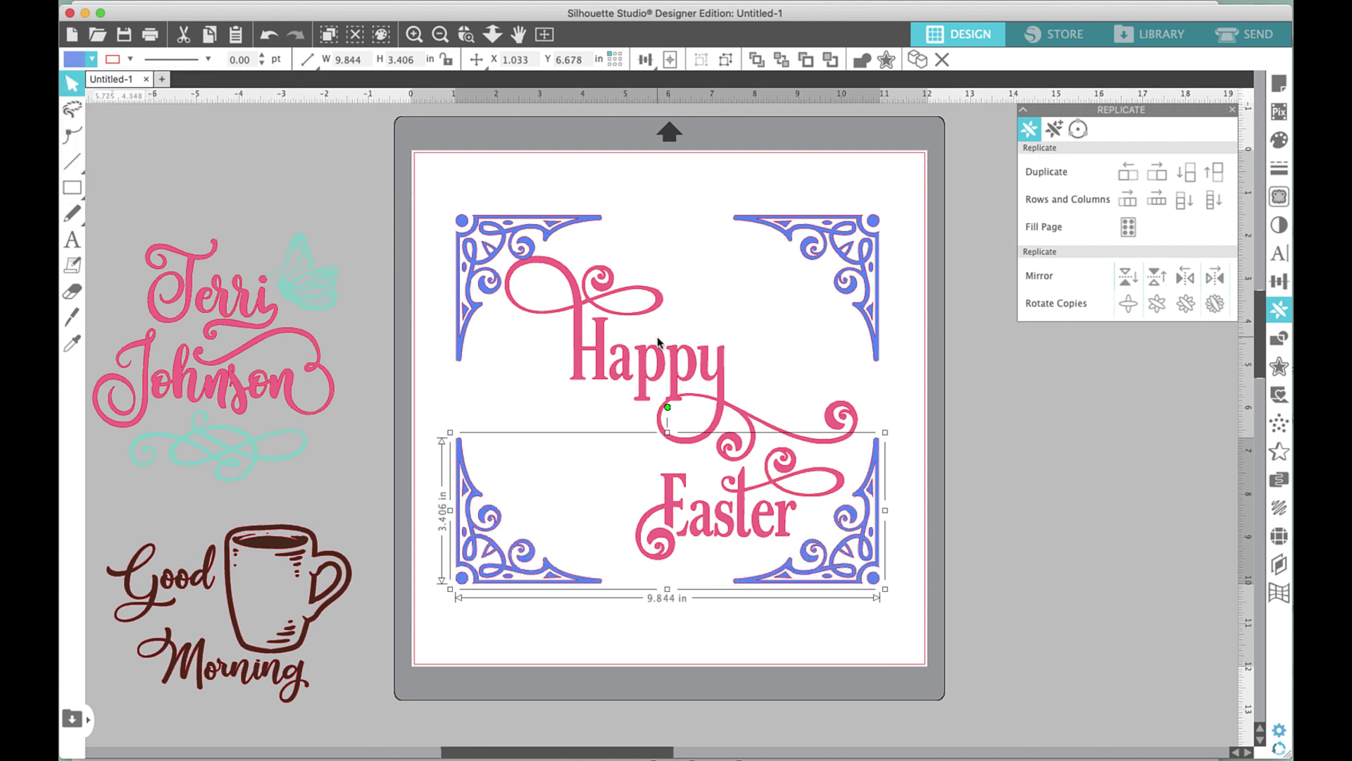
{"action": "left_click", "coordinate": [907, 364]}
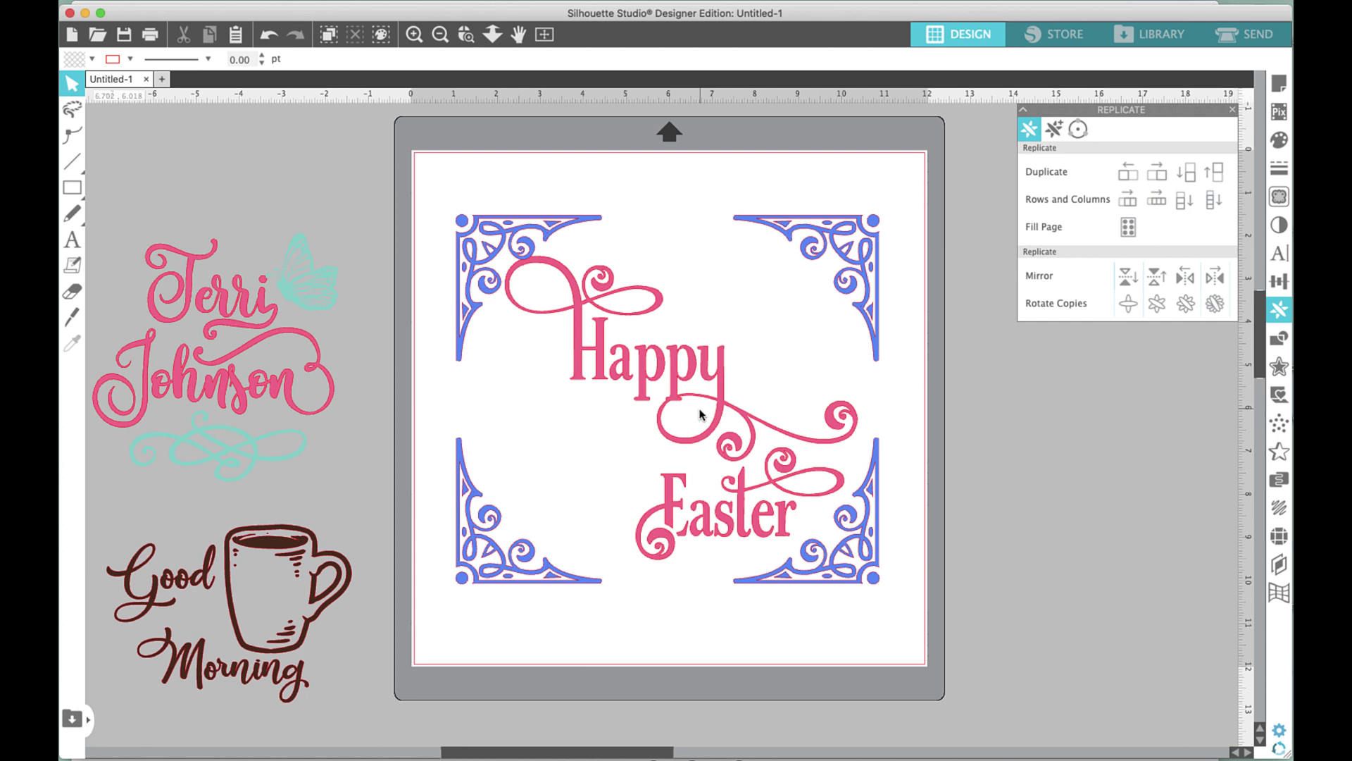
{"action": "left_click", "coordinate": [691, 371]}
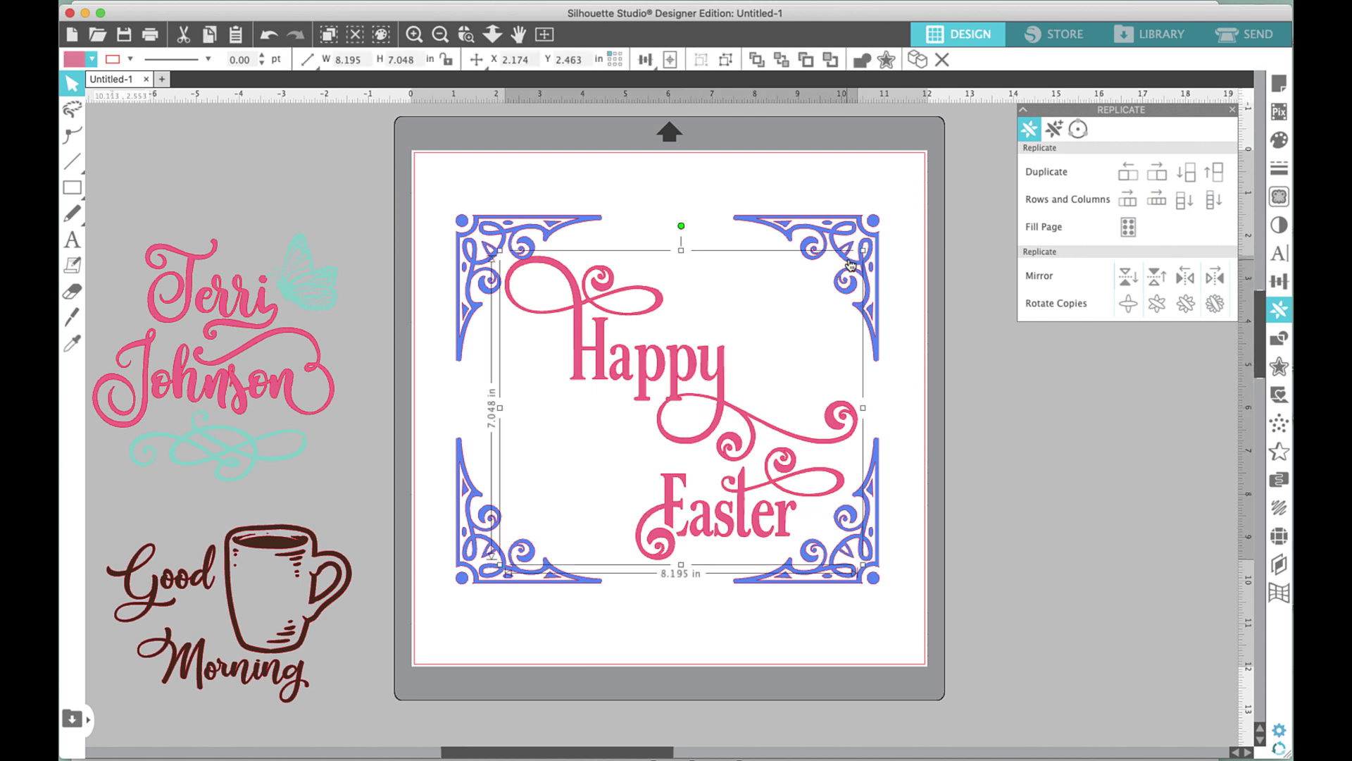
Shrink the Happy Easter text slightly, move it up, and shift all four corners up.
{"action": "left_click_drag", "start_coordinate": [862, 251], "coordinate": [833, 277]}
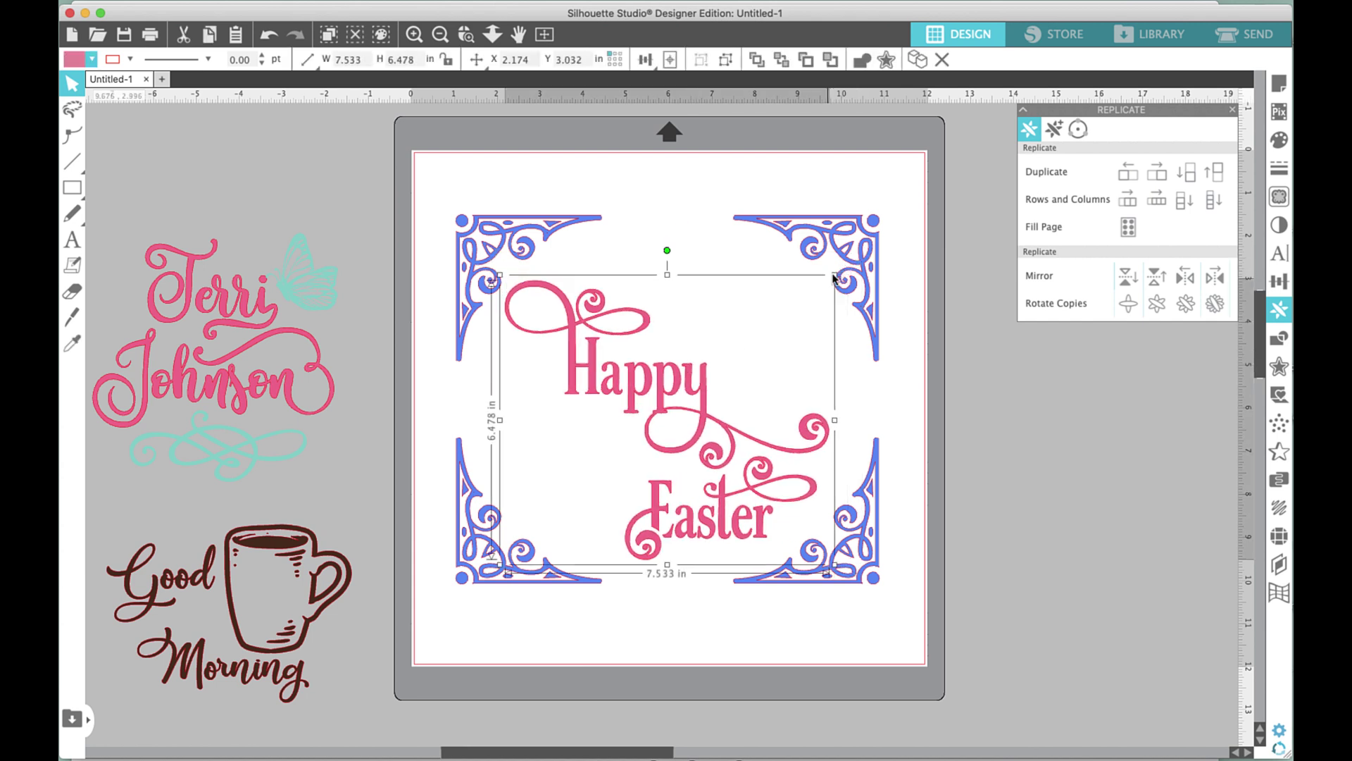
{"action": "left_click_drag", "start_coordinate": [701, 535], "coordinate": [702, 516]}
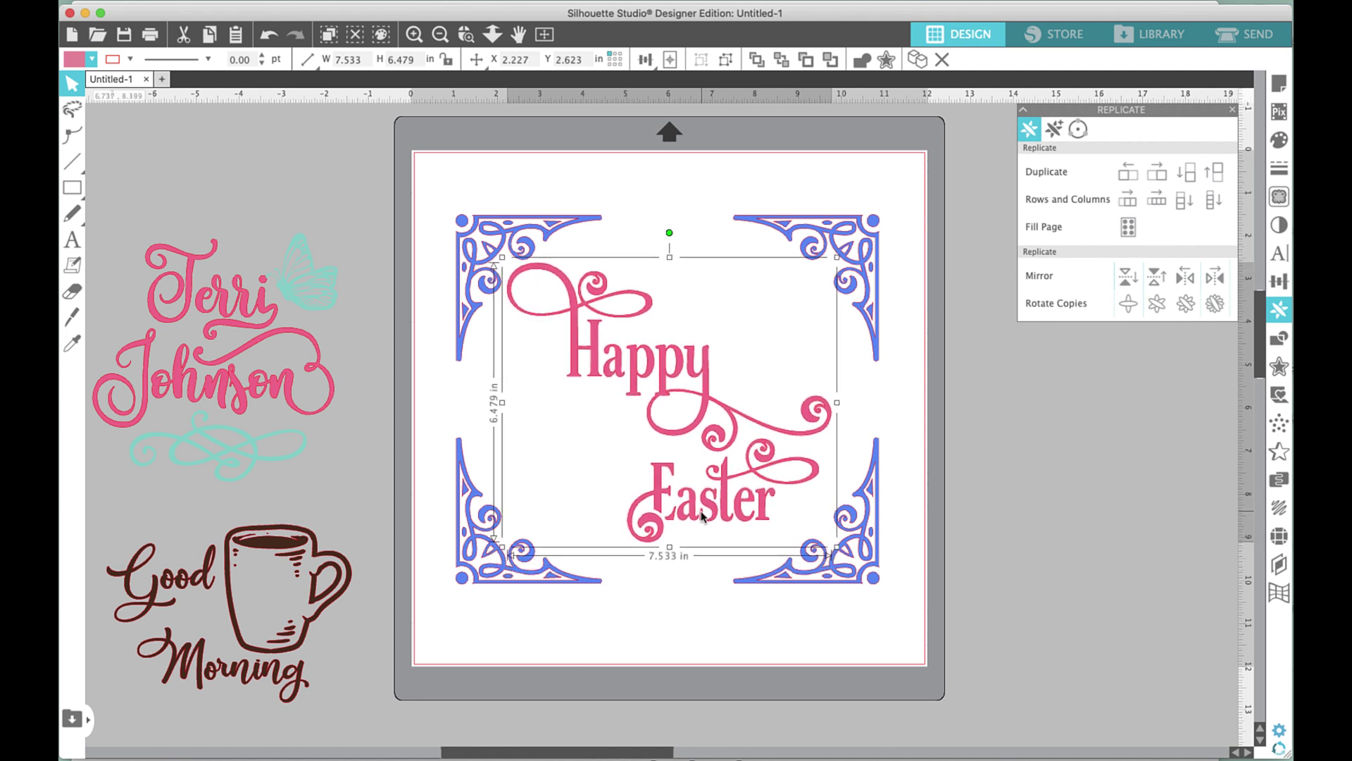
{"action": "left_click", "coordinate": [503, 226]}
{"action": "left_click", "coordinate": [849, 539], "text": "shift"}
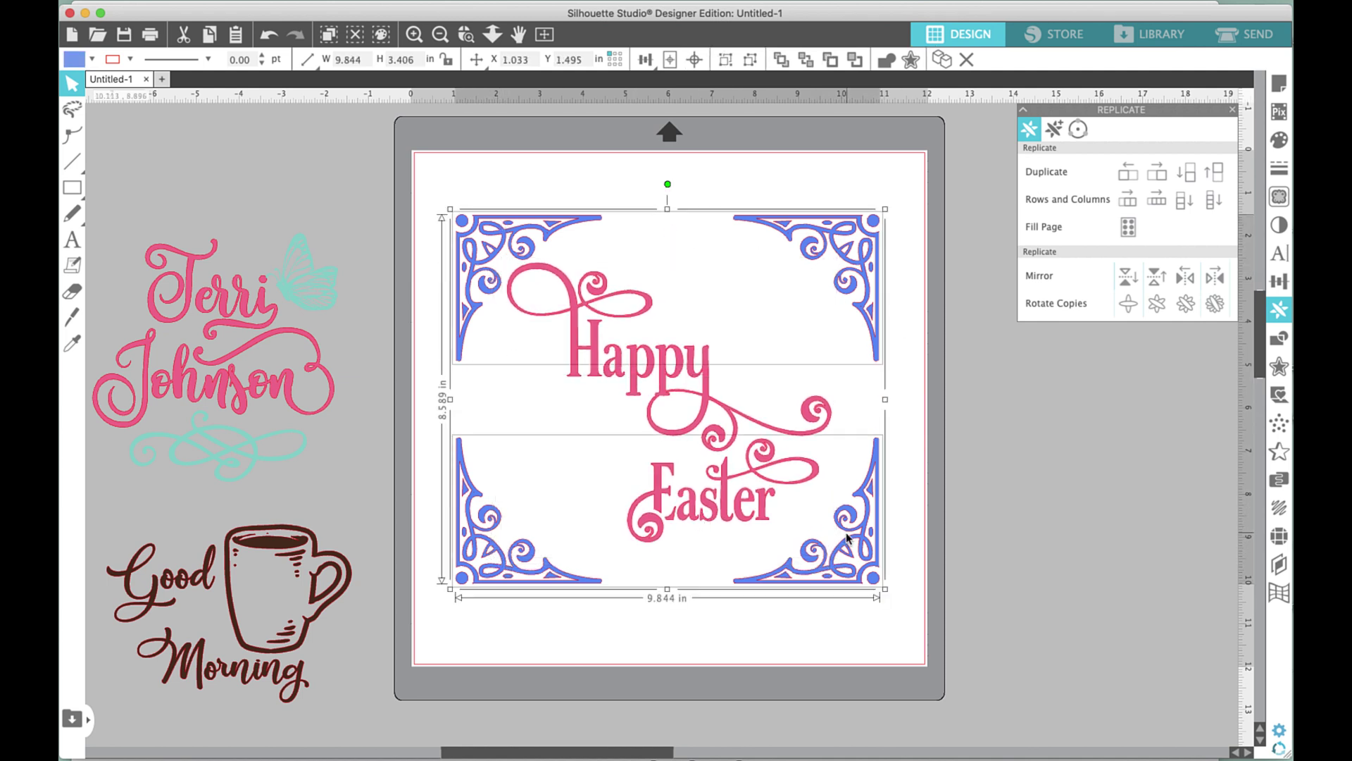
{"action": "mouse_move", "coordinate": [848, 539]}
{"action": "left_mouse_down"}
{"action": "mouse_move", "coordinate": [872, 572]}
{"action": "mouse_move", "coordinate": [868, 552]}
{"action": "left_mouse_up"}
{"action": "left_click", "coordinate": [884, 588]}
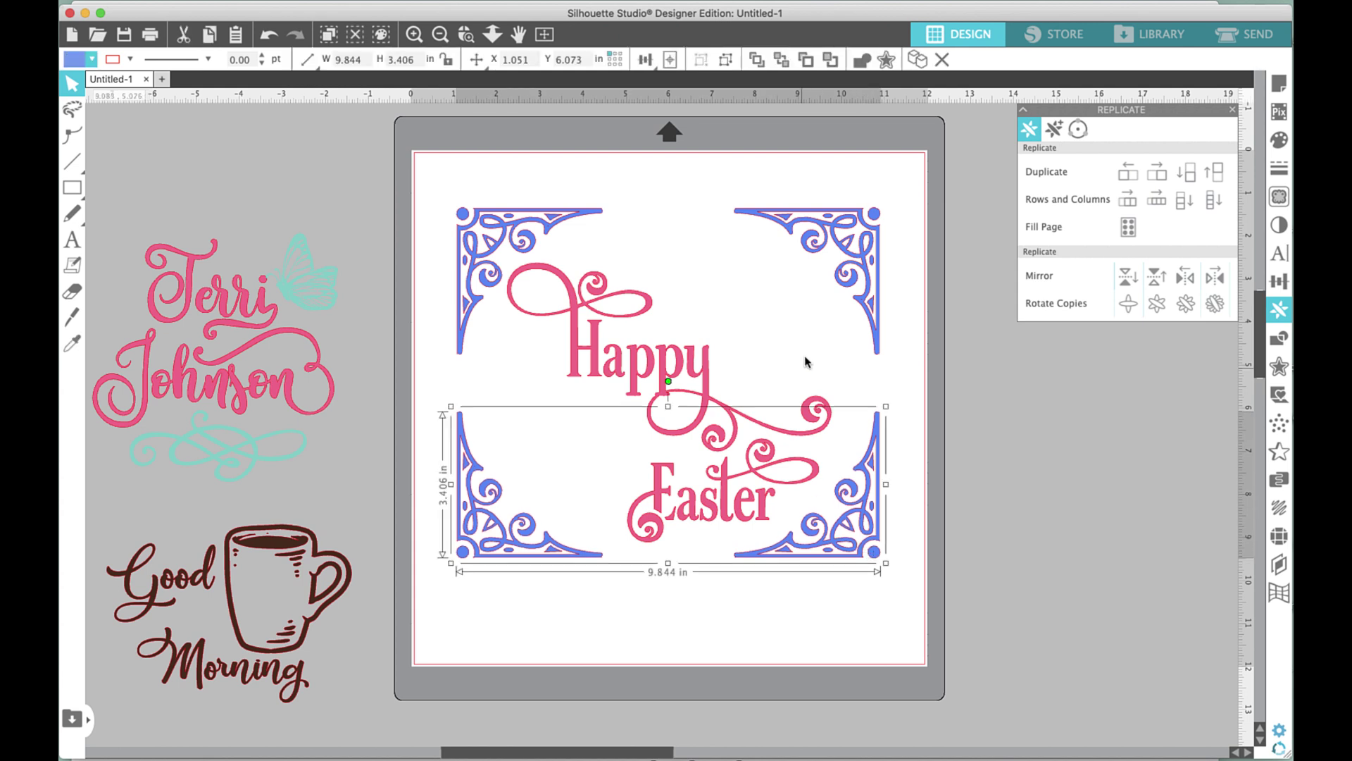
Center-align the top corner pair and line the bottom corners up with it.
{"action": "left_click", "coordinate": [859, 283]}
{"action": "left_click", "coordinate": [645, 59]}
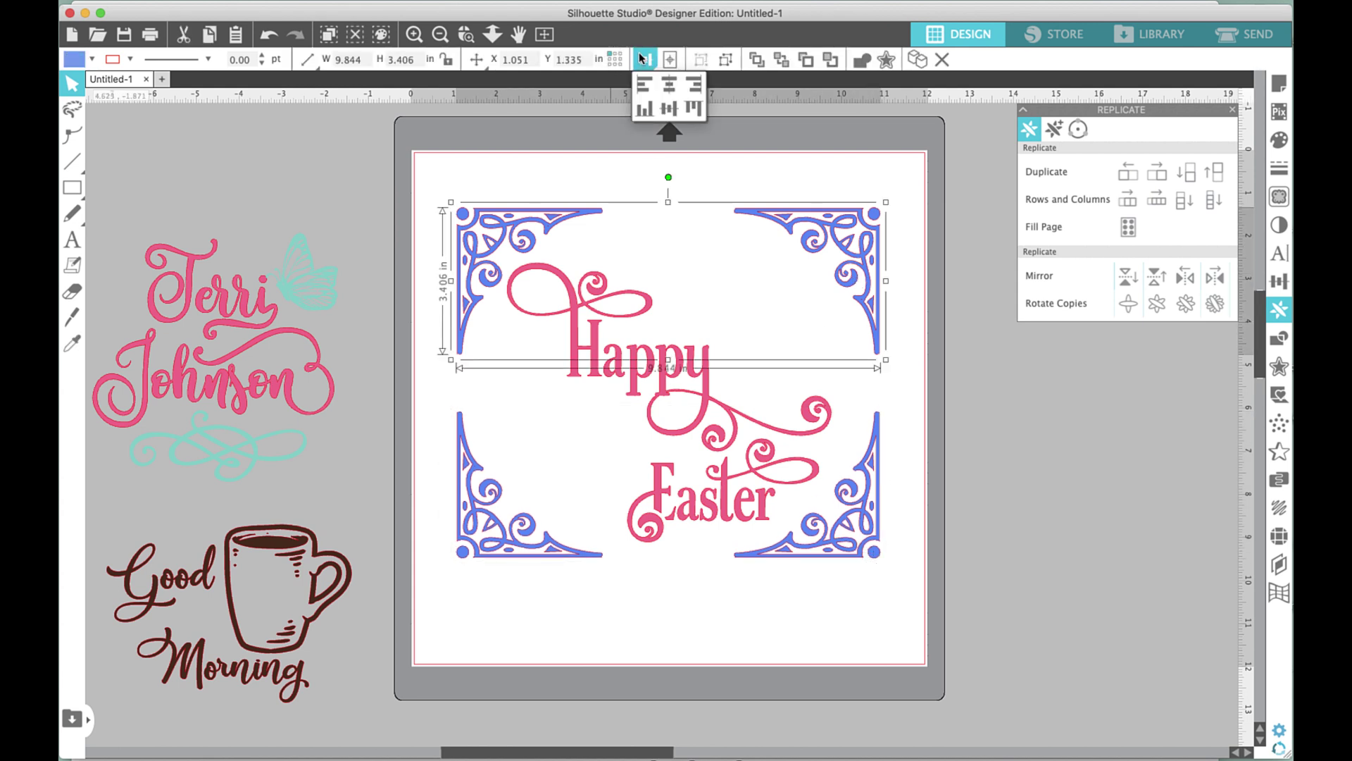
{"action": "left_click", "coordinate": [668, 84]}
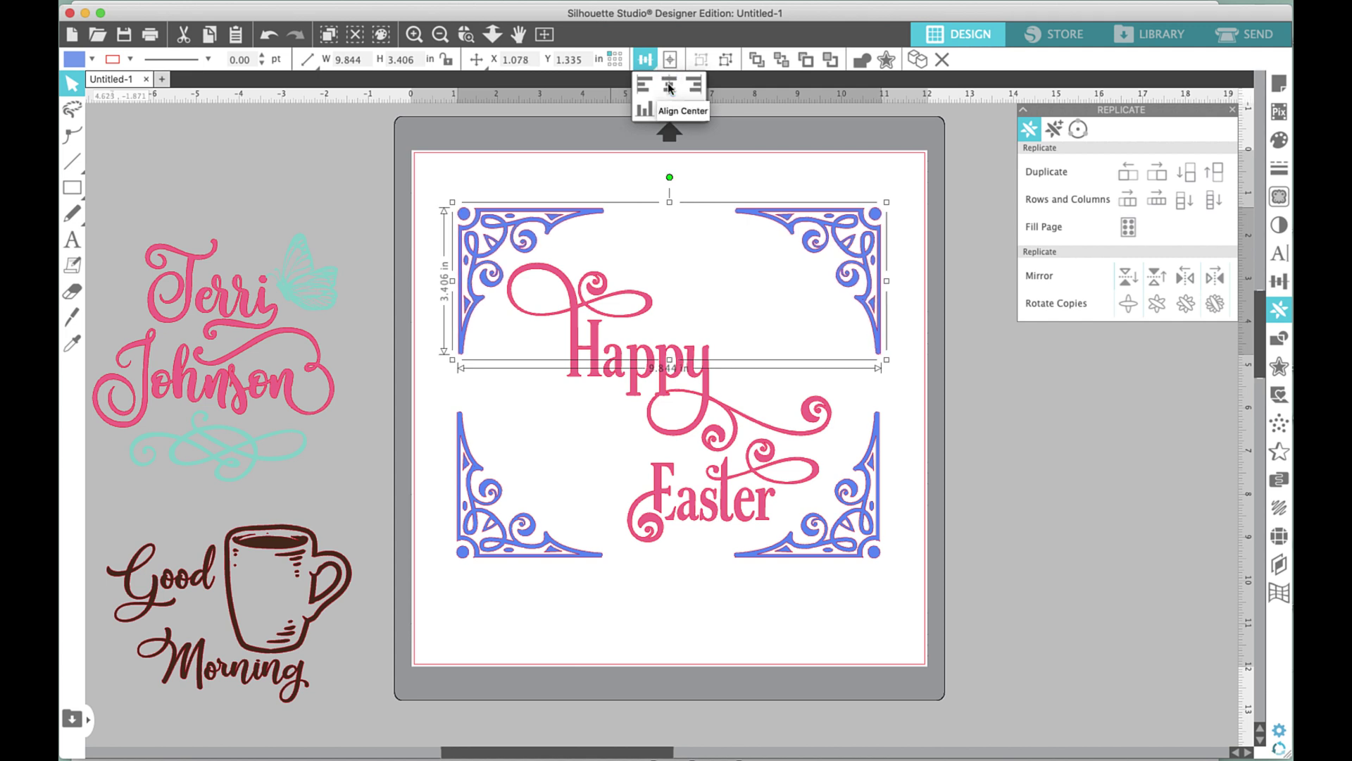
{"action": "left_click", "coordinate": [472, 514], "text": "shift"}
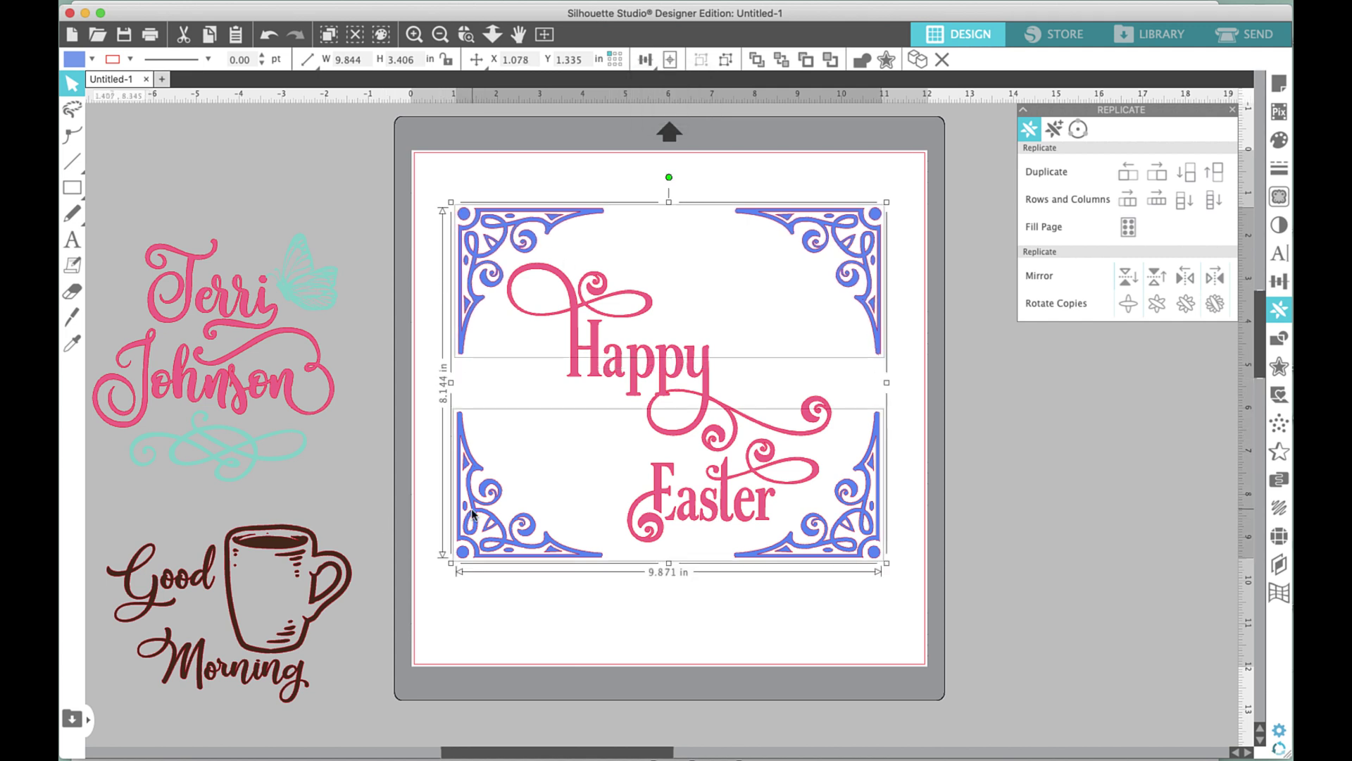
{"action": "left_click", "coordinate": [645, 59]}
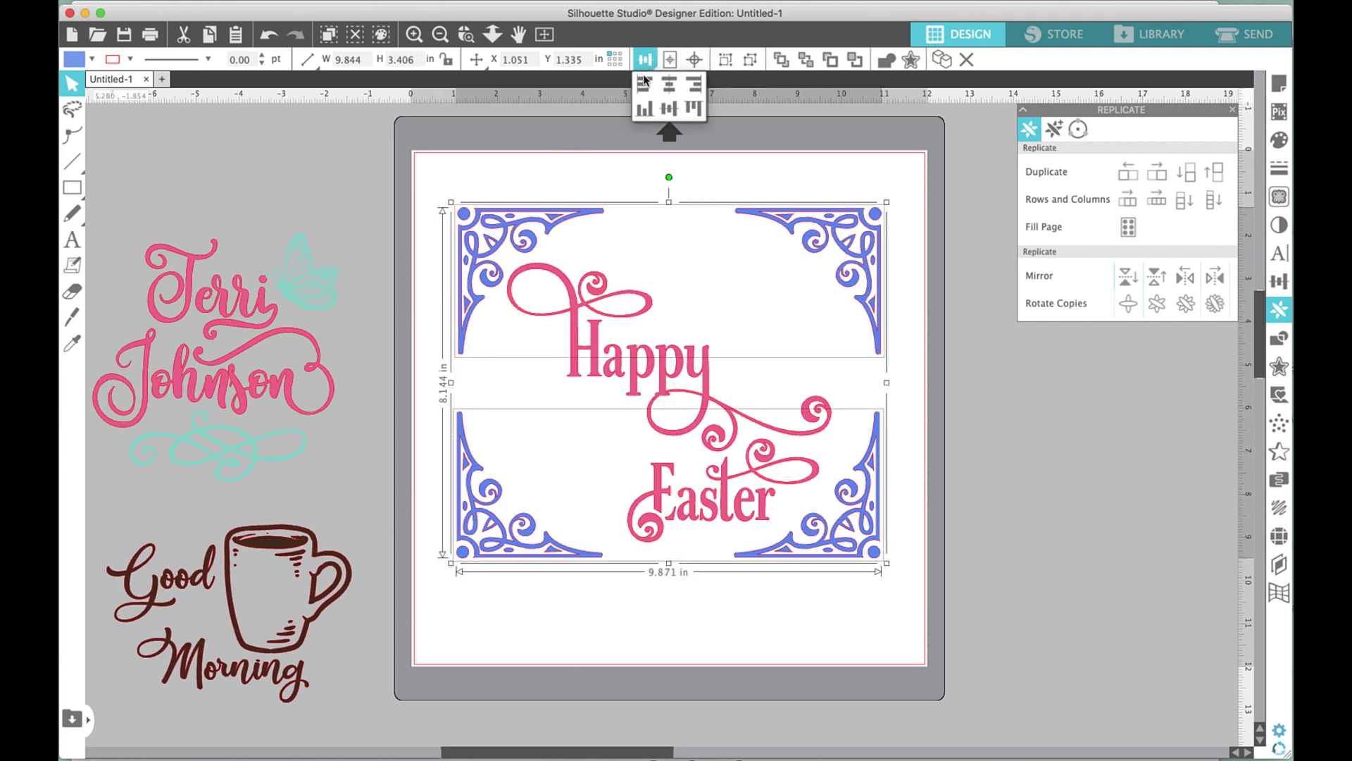
{"action": "left_click", "coordinate": [672, 86]}
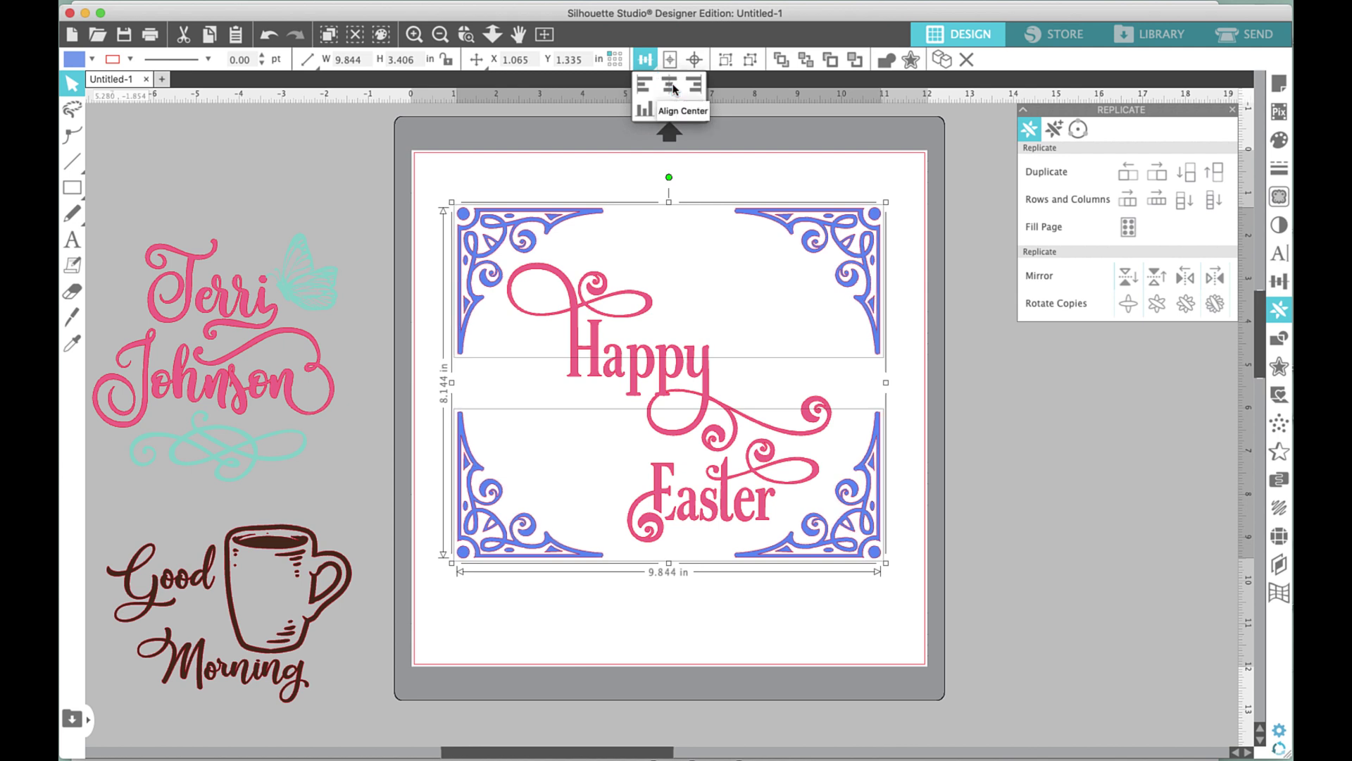
Center the Happy Easter text within the corner frame and nudge it down a few steps.
{"action": "left_click", "coordinate": [667, 391]}
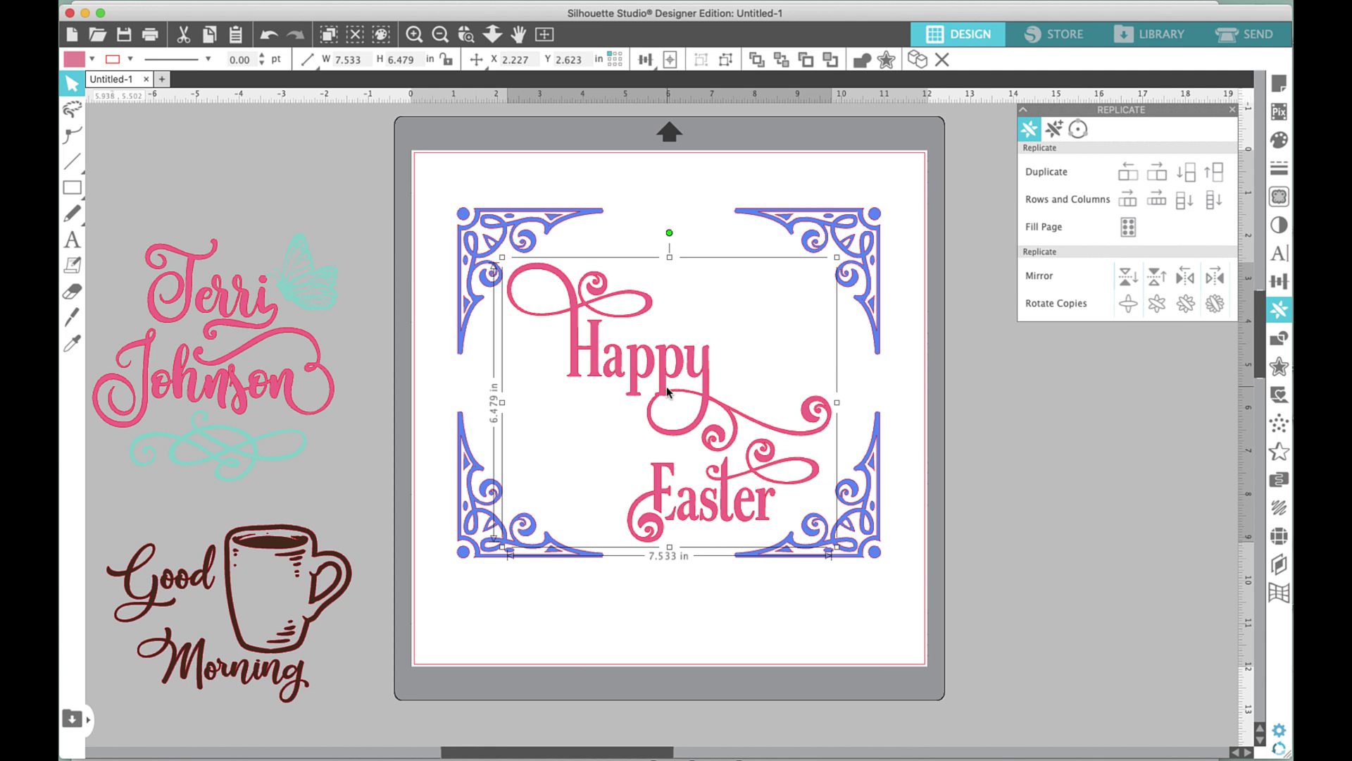
{"action": "left_click", "coordinate": [870, 258], "text": "shift"}
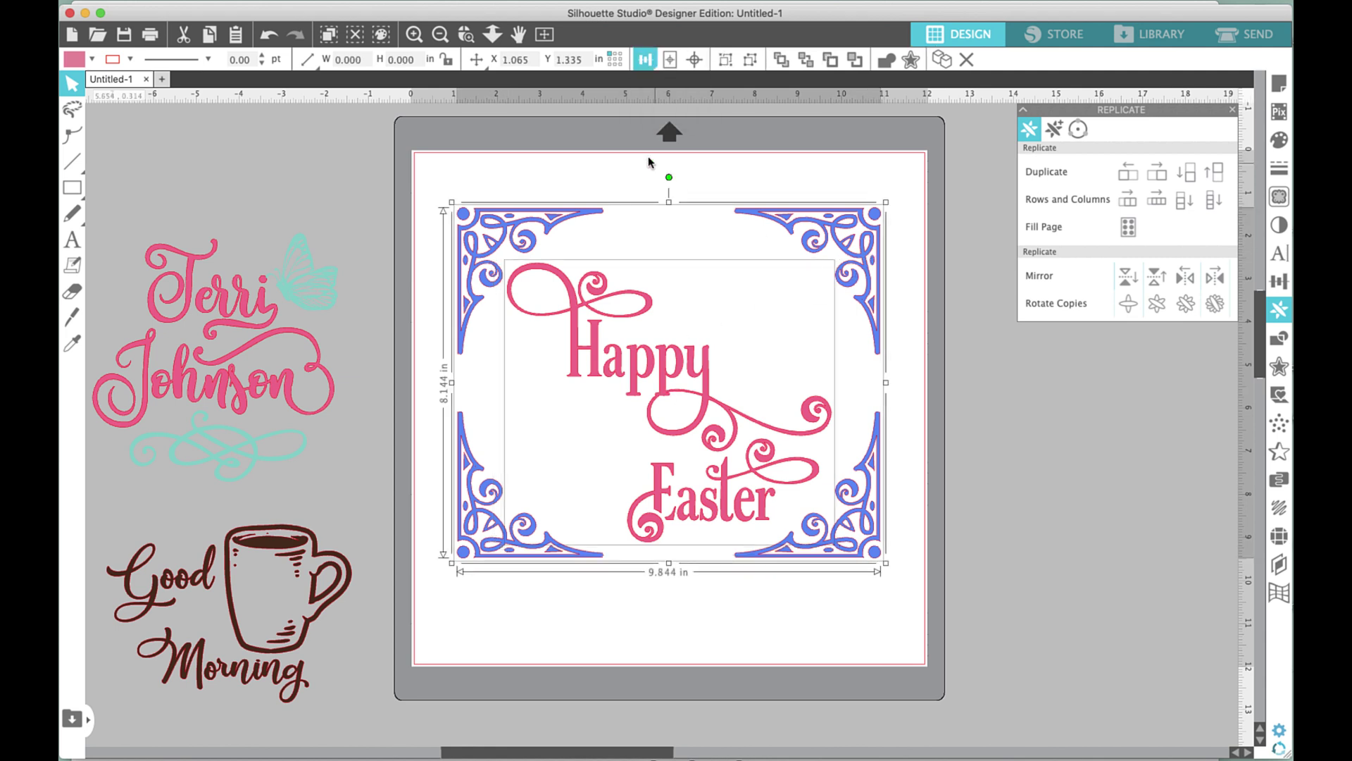
{"action": "left_click", "coordinate": [696, 61]}
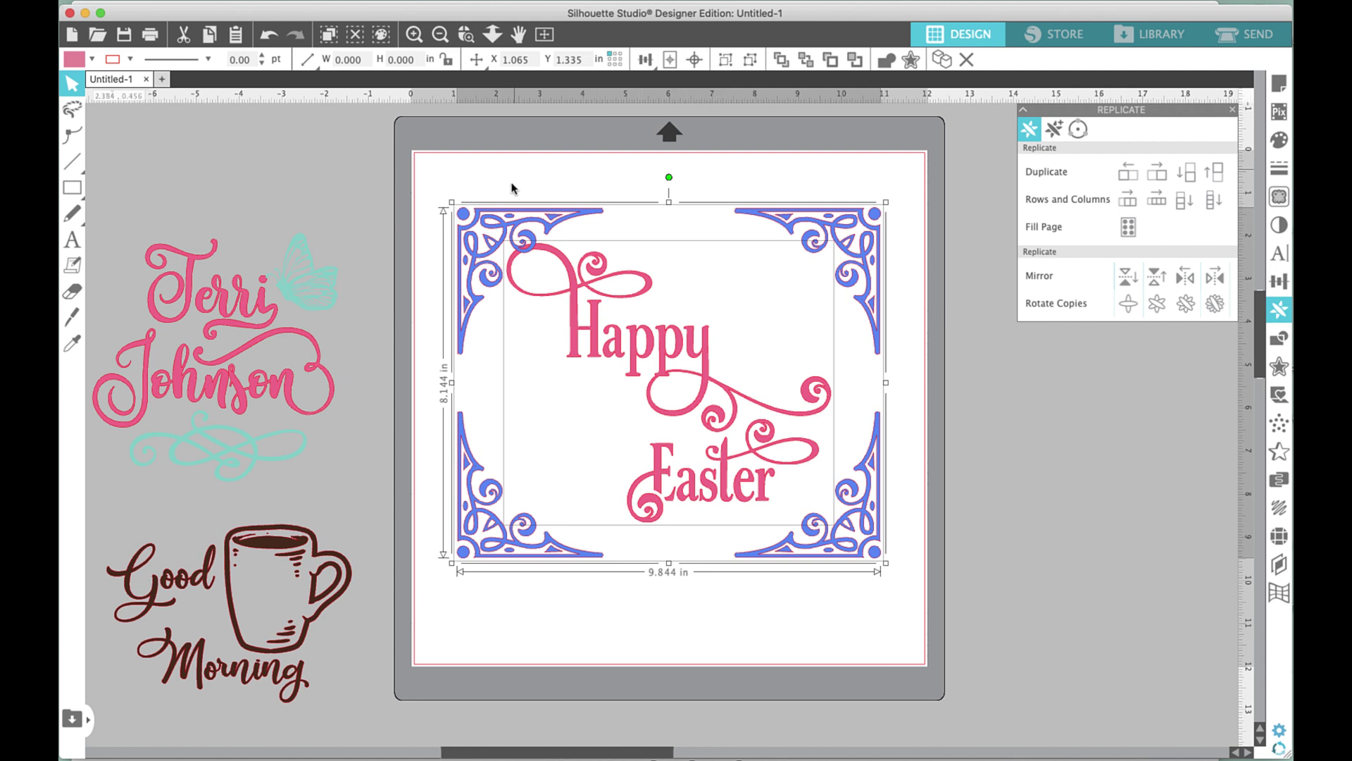
{"action": "key", "text": "Down"}
{"action": "key", "text": "Down"}
{"action": "key", "text": "Down"}
{"action": "key", "text": "Down"}
{"action": "key", "text": "Down"}
{"action": "key", "text": "Down"}
{"action": "key", "text": "Down"}
{"action": "key", "text": "Down"}
{"action": "key", "text": "Down"}
{"action": "key", "text": "Down"}
{"action": "key", "text": "Down"}
{"action": "key", "text": "Down"}
{"action": "key", "text": "Down"}
{"action": "key", "text": "Down"}
{"action": "key", "text": "Down"}
{"action": "key", "text": "Down"}
{"action": "key", "text": "Down"}
{"action": "key", "text": "Down"}
{"action": "key", "text": "Down"}
{"action": "key", "text": "Down"}
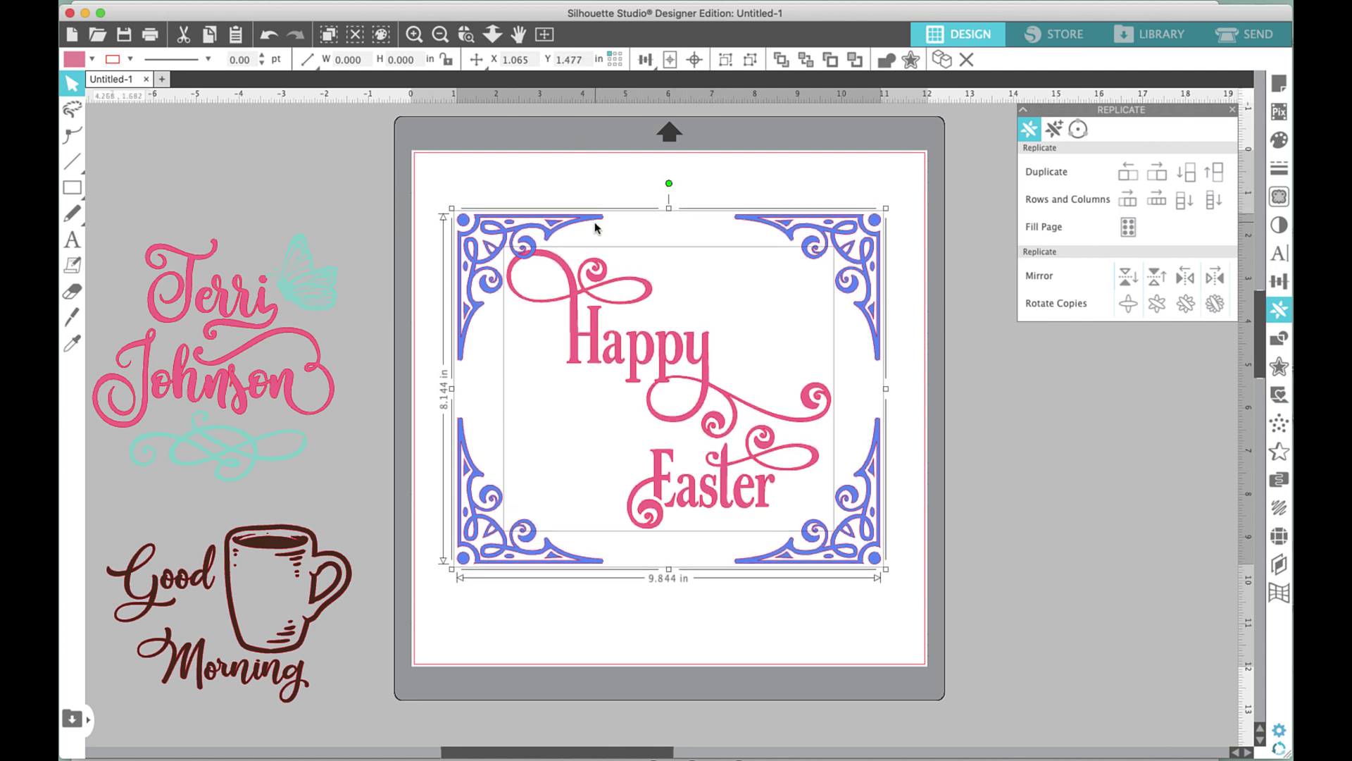
{"action": "left_click", "coordinate": [638, 190]}
{"action": "left_click", "coordinate": [614, 366]}
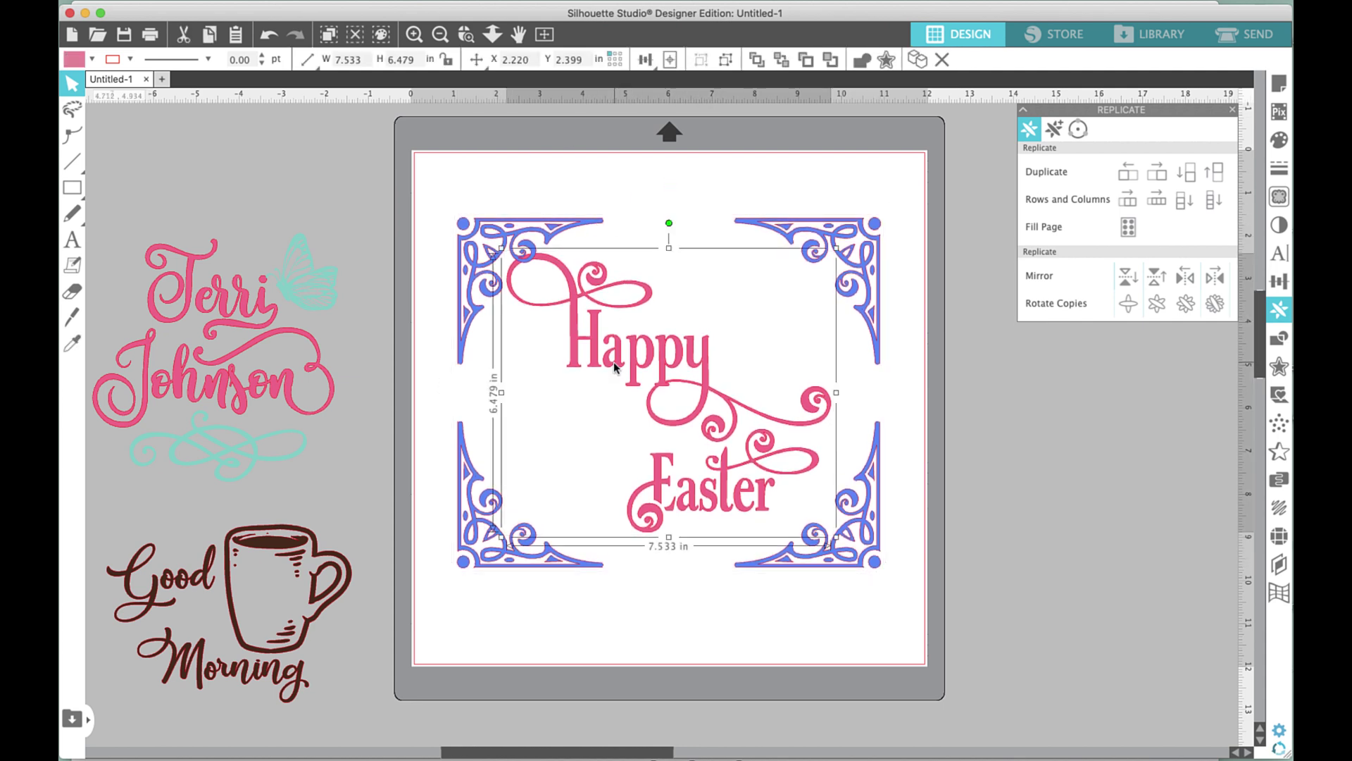
{"action": "key", "text": "Down"}
{"action": "key", "text": "Down"}
{"action": "key", "text": "Down"}
{"action": "key", "text": "Down"}
{"action": "key", "text": "Down"}
{"action": "key", "text": "Down"}
{"action": "key", "text": "Down"}
{"action": "key", "text": "Down"}
{"action": "key", "text": "Down"}
{"action": "key", "text": "Down"}
{"action": "key", "text": "Down"}
{"action": "key", "text": "Down"}
{"action": "key", "text": "Down"}
{"action": "key", "text": "Down"}
{"action": "key", "text": "Down"}
{"action": "key", "text": "Down"}
{"action": "key", "text": "Down"}
{"action": "key", "text": "Down"}
{"action": "key", "text": "Down"}
{"action": "key", "text": "Down"}
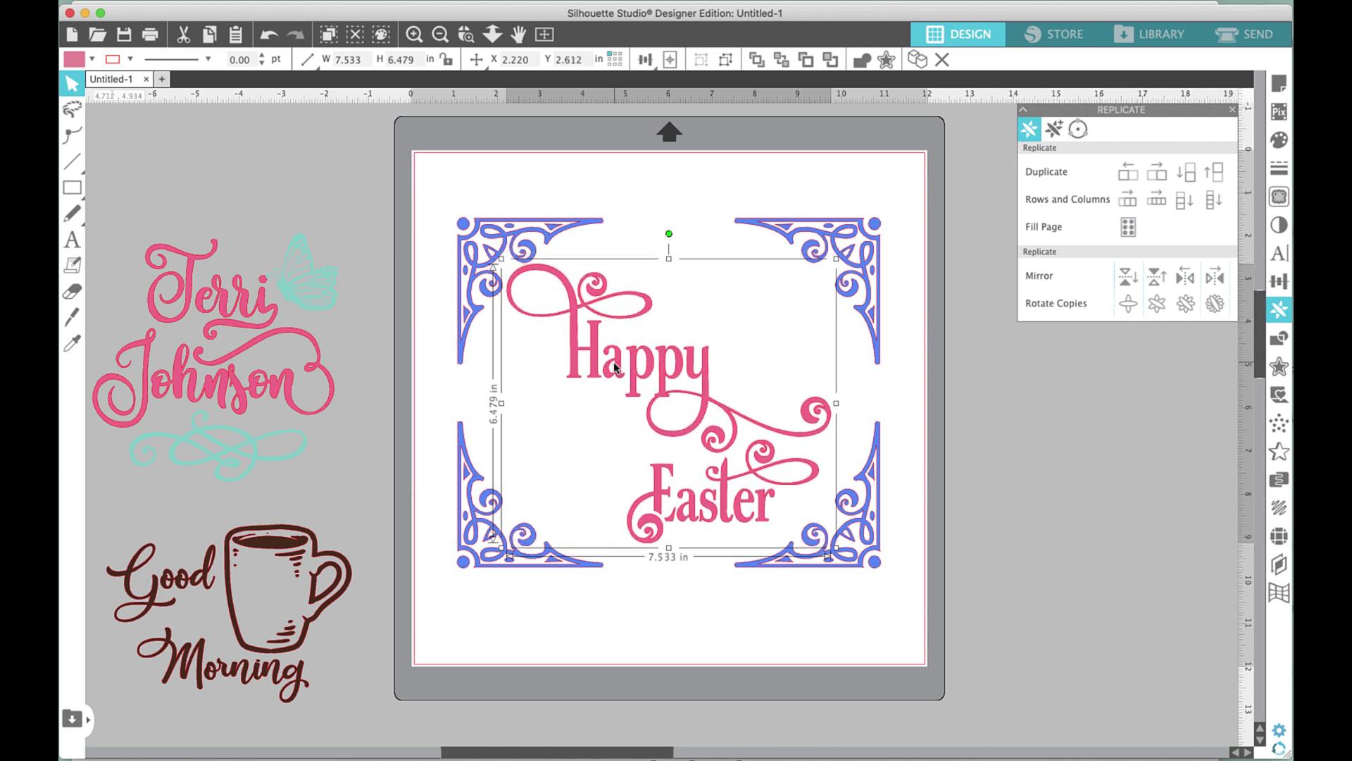
{"action": "key", "text": "Down"}
{"action": "key", "text": "Down"}
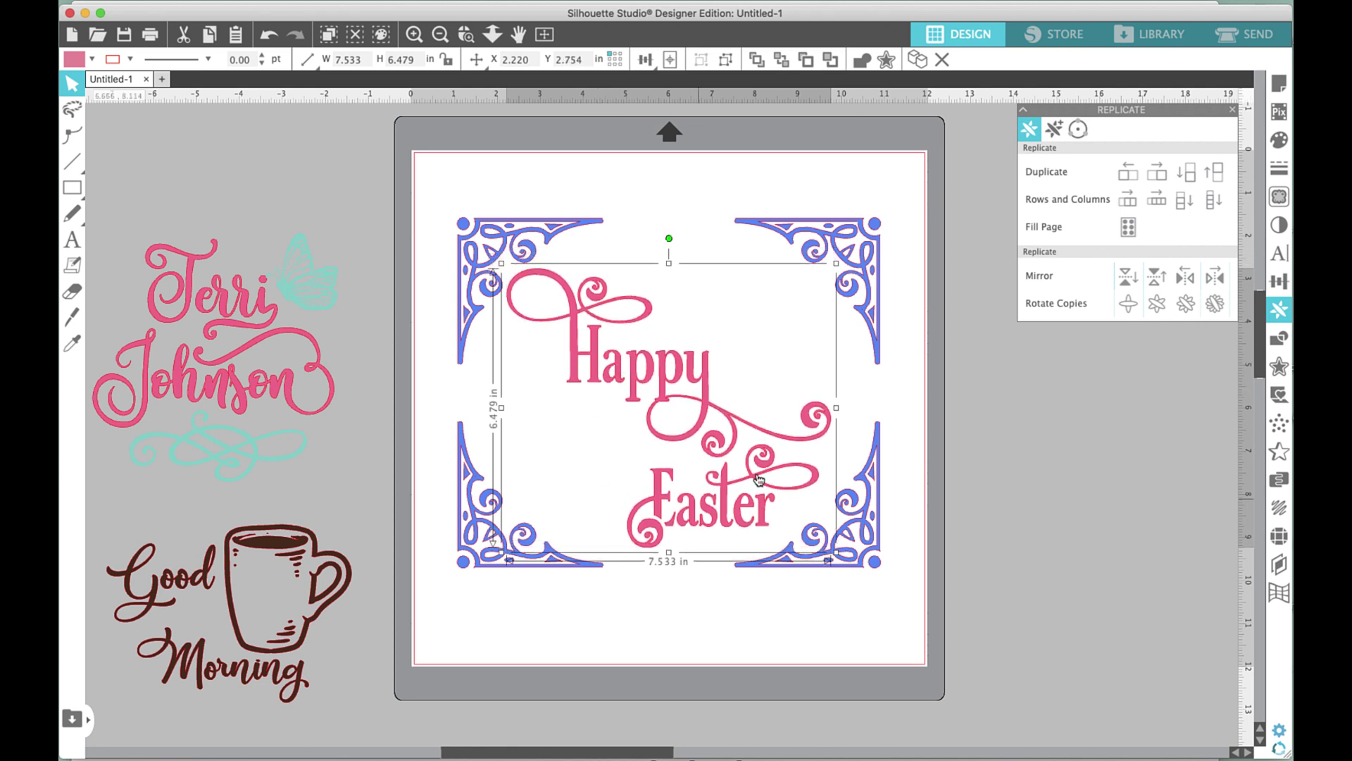
{"action": "left_click", "coordinate": [892, 188]}
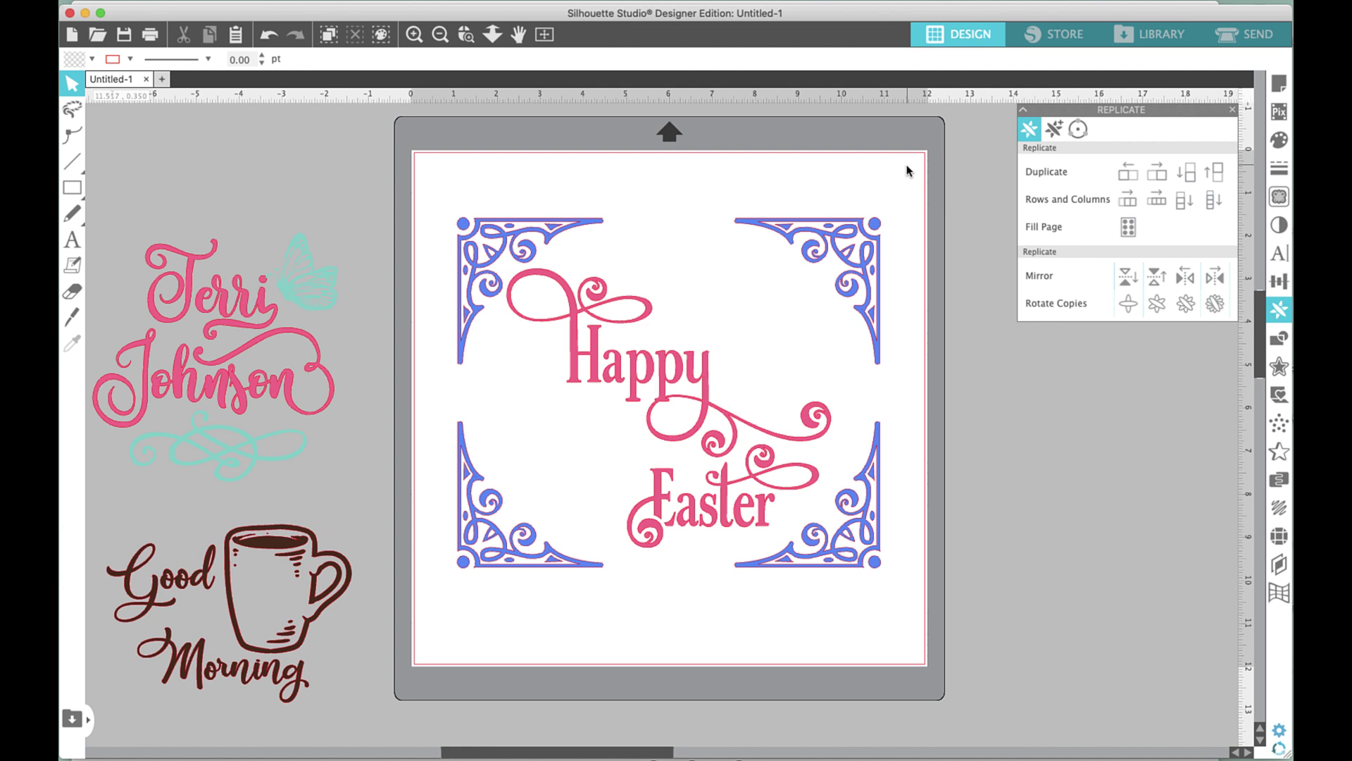
Nudge Happy Easter down once more and move the Good Morning mug design right of the mat.
{"action": "left_click", "coordinate": [654, 381]}
{"action": "key", "text": "Down"}
{"action": "key", "text": "Down"}
{"action": "key", "text": "Down"}
{"action": "key", "text": "Down"}
{"action": "key", "text": "Down"}
{"action": "key", "text": "Down"}
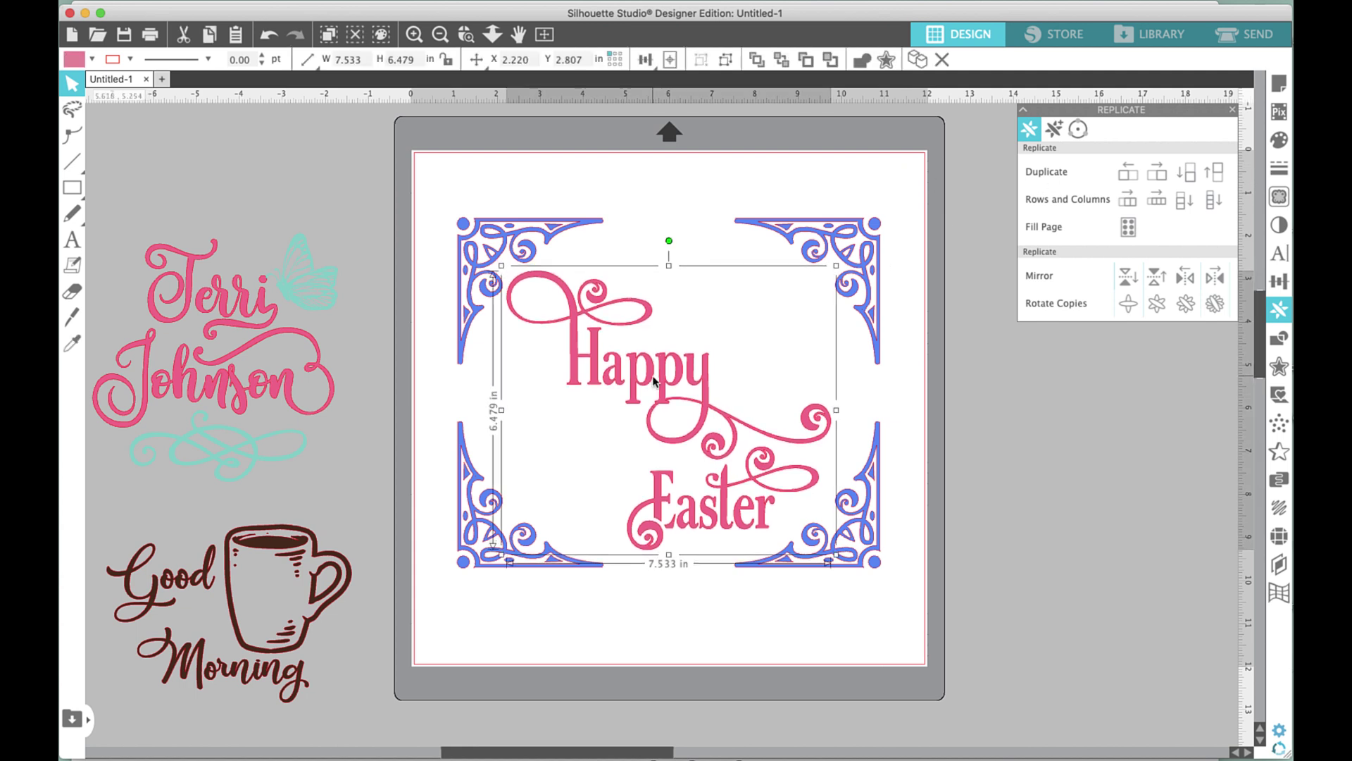
{"action": "left_click", "coordinate": [640, 611]}
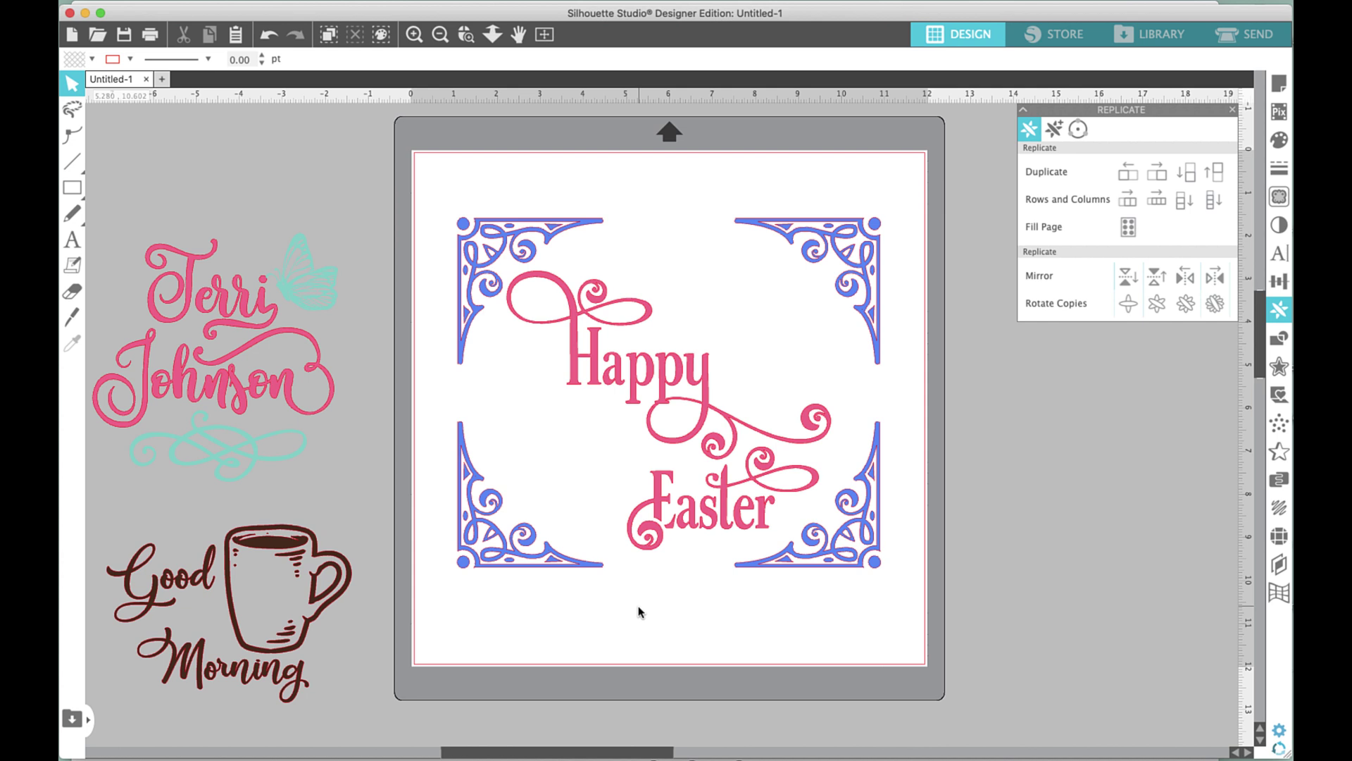
{"action": "left_click_drag", "start_coordinate": [227, 553], "coordinate": [1068, 398]}
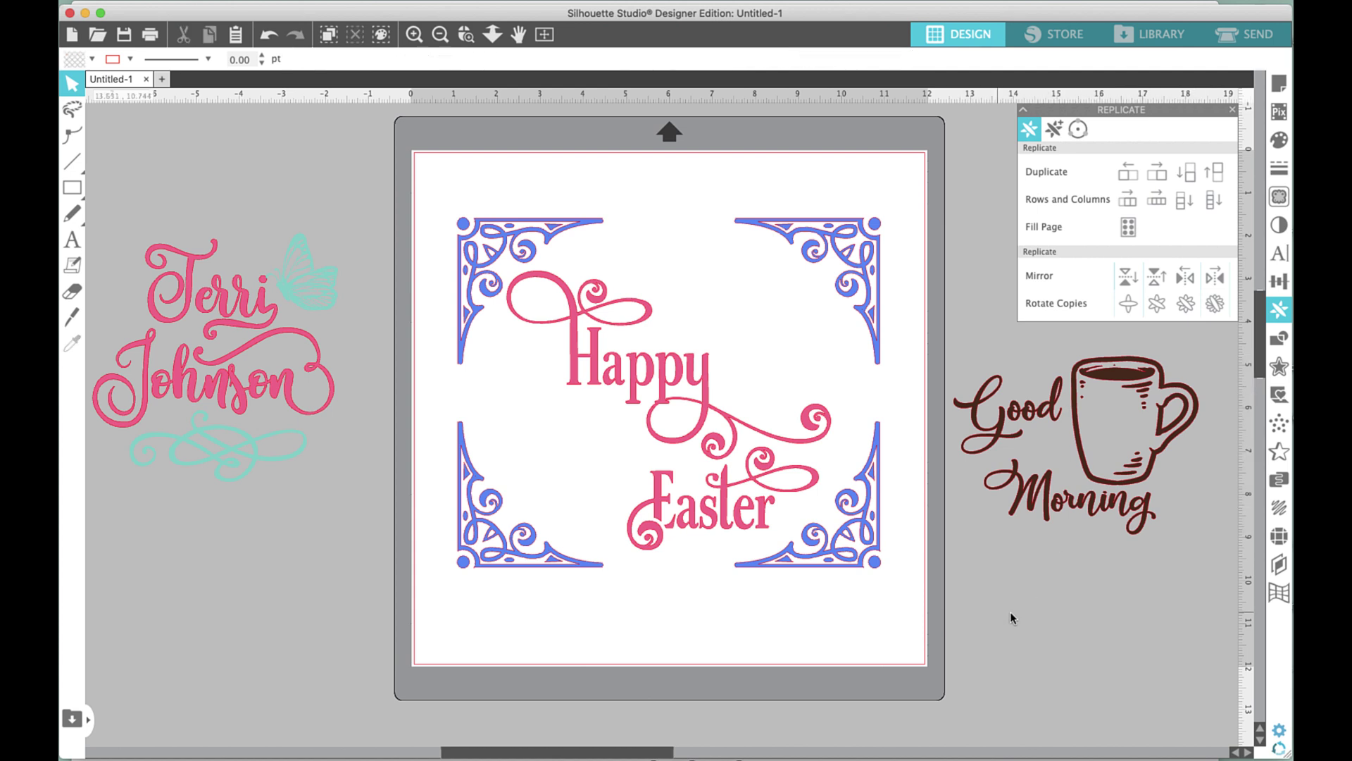